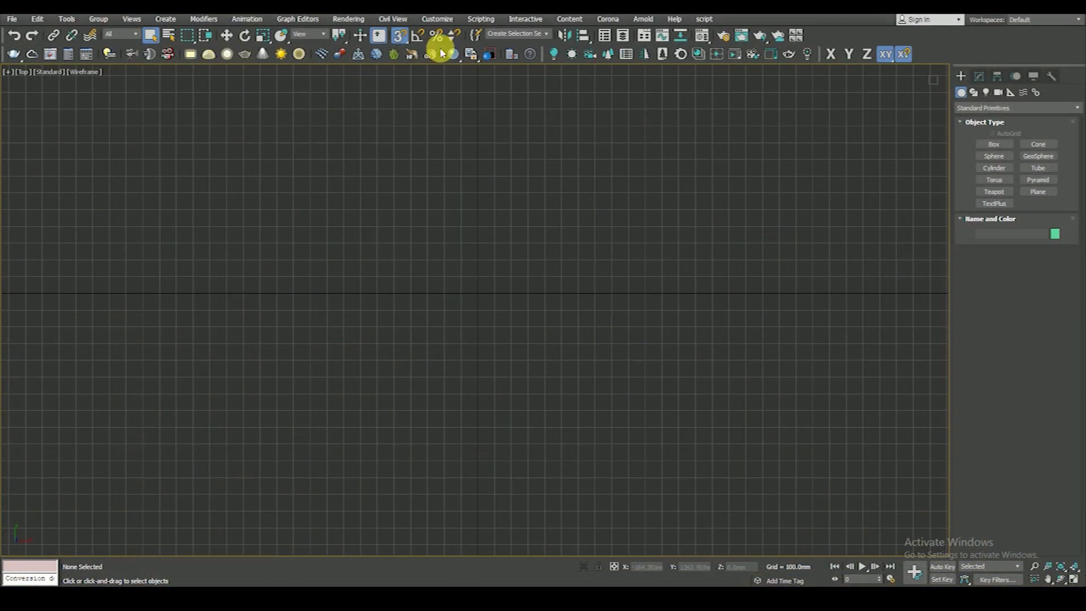
Step: Set the display units to Metric Millimeters and check the System Unit Setup scale
click(440, 20)
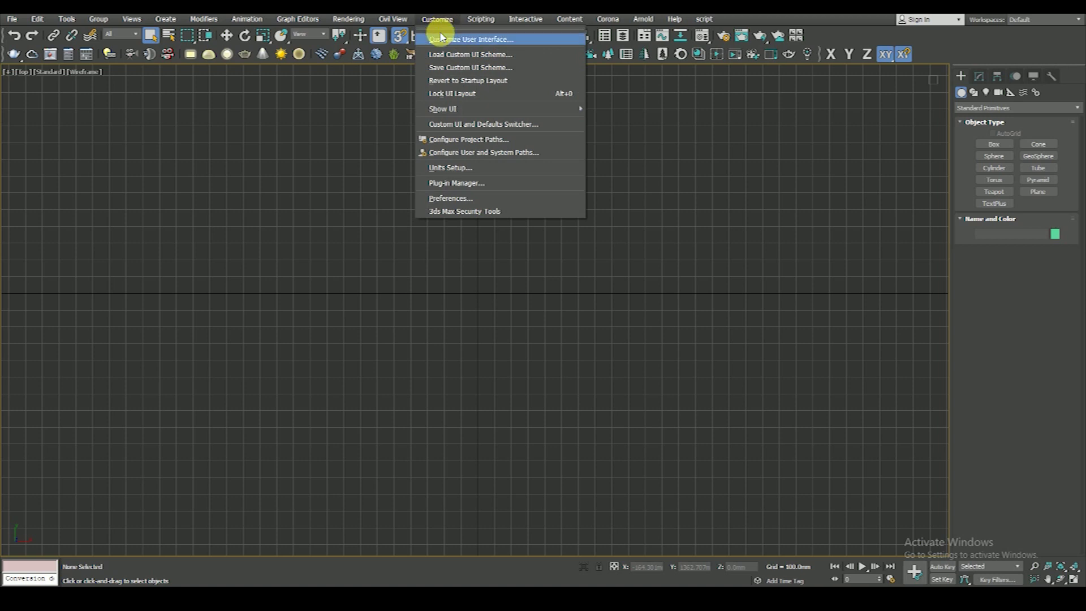
click(447, 167)
click(519, 209)
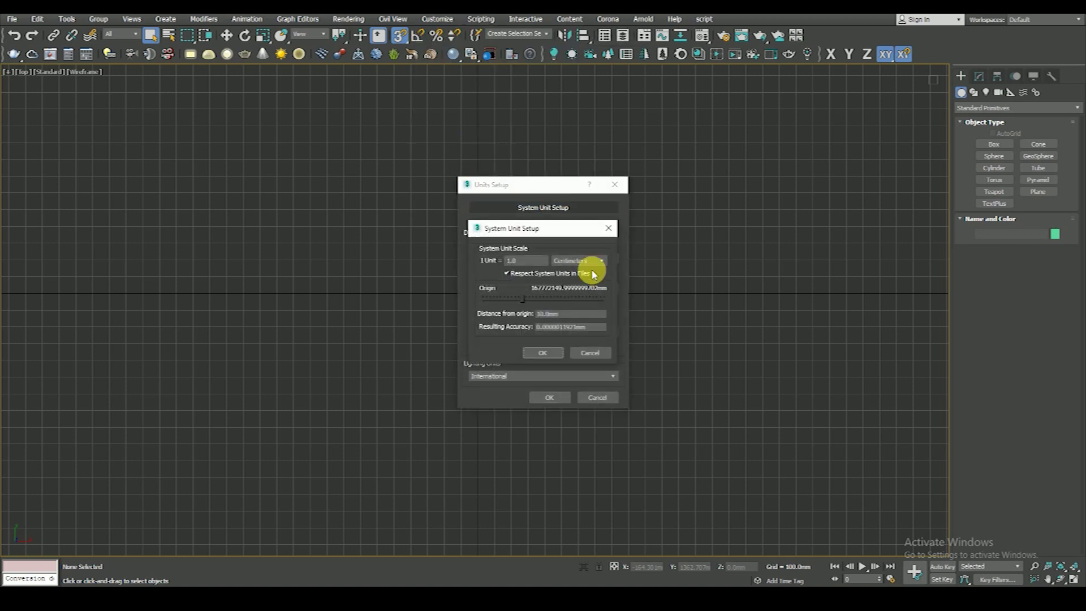
click(543, 352)
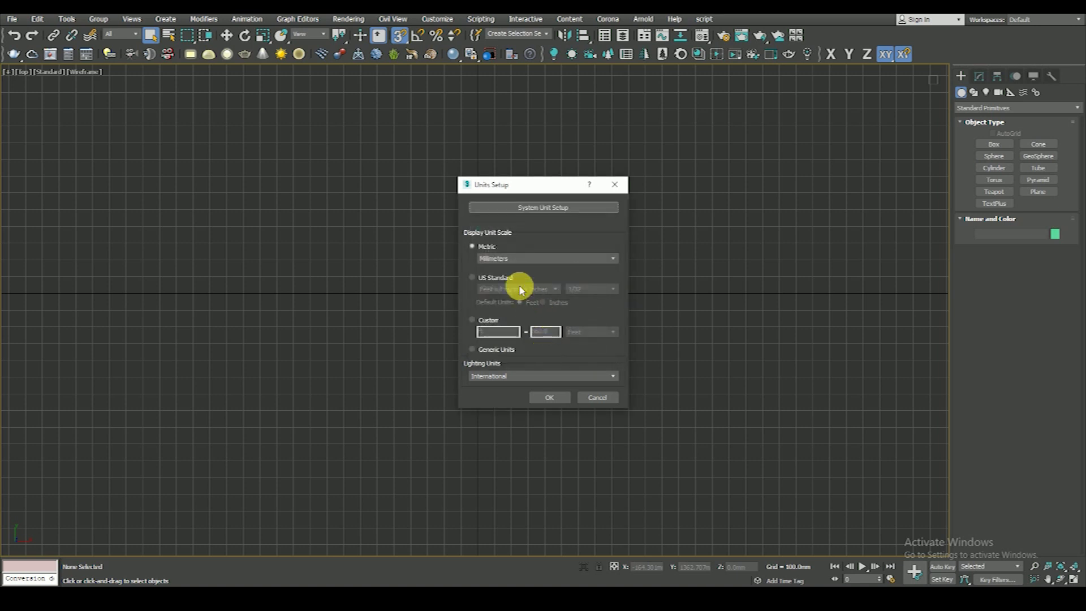
click(549, 395)
Step: Turn on snapping with Vertex ticked in Grid and Snap Settings
drag(400, 35, 400, 76)
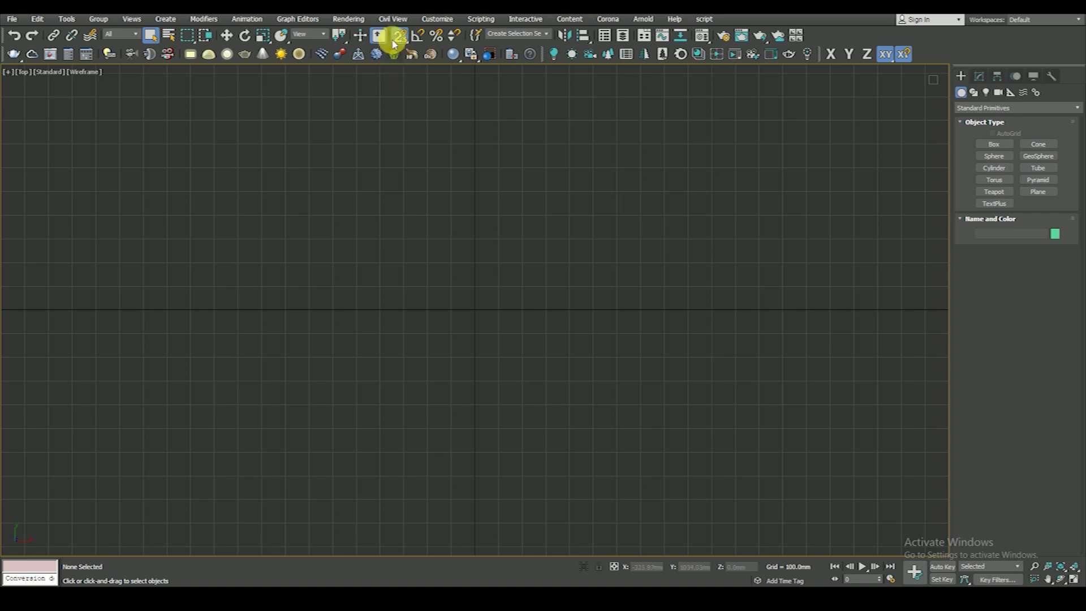
right_click(399, 35)
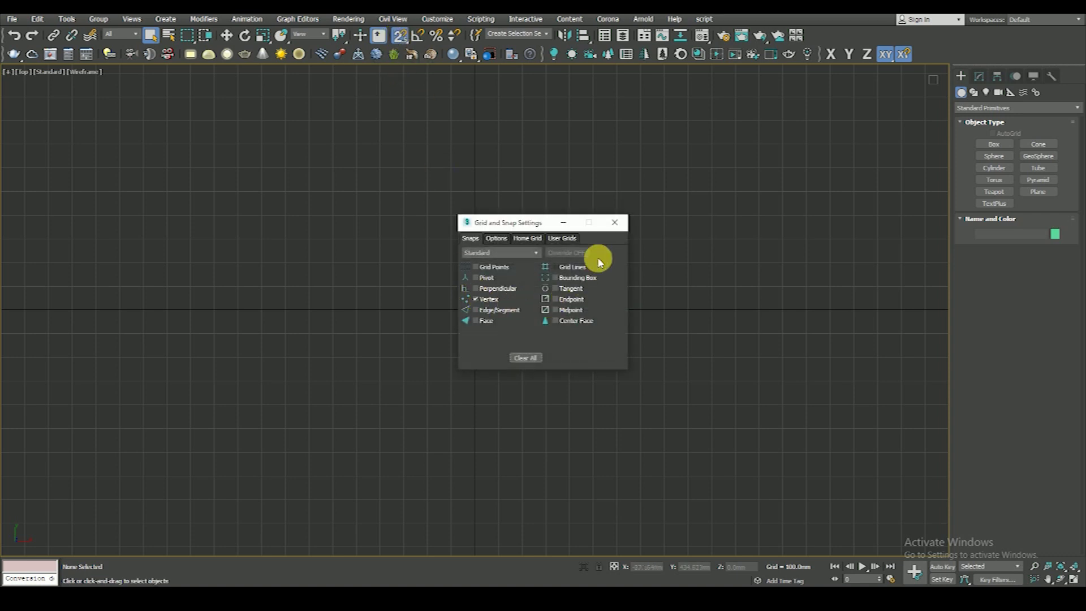
click(614, 222)
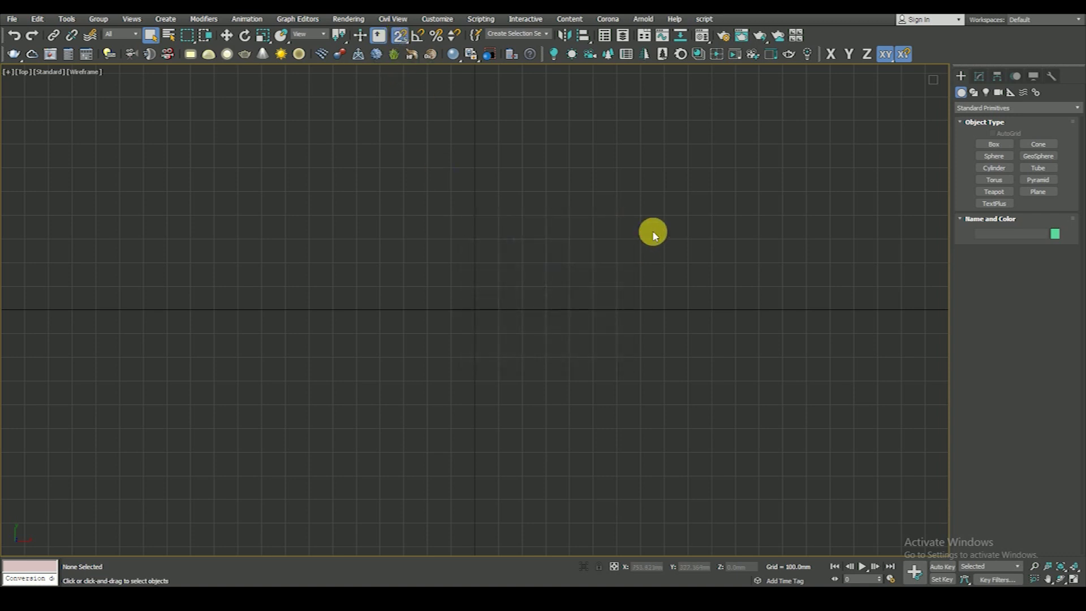
click(974, 93)
Step: Draw a rectangle in the Top view and set its width to 4500 mm
click(1039, 153)
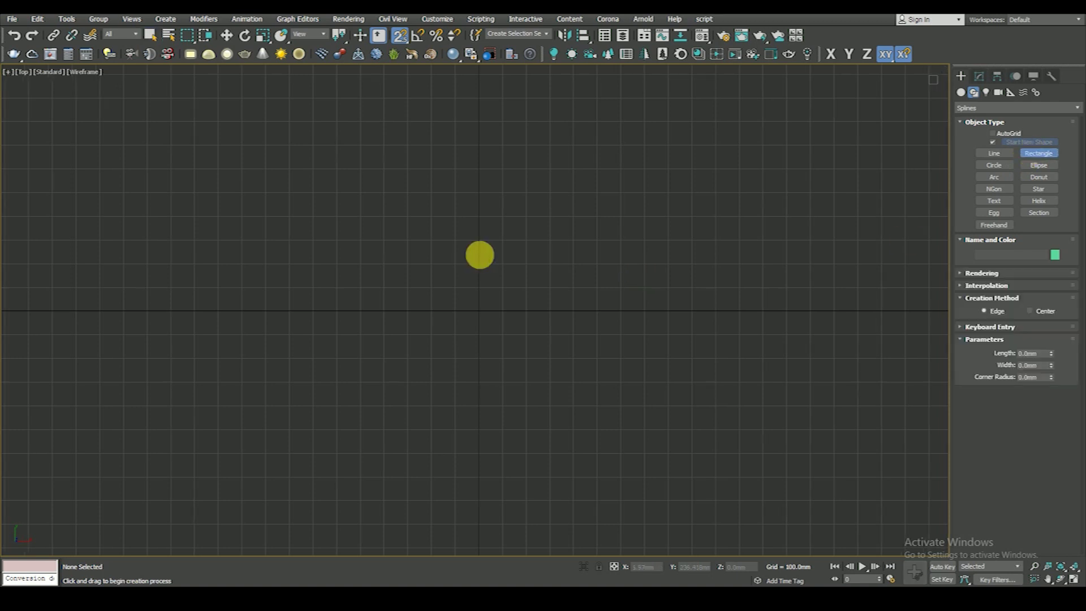
drag(318, 150, 643, 489)
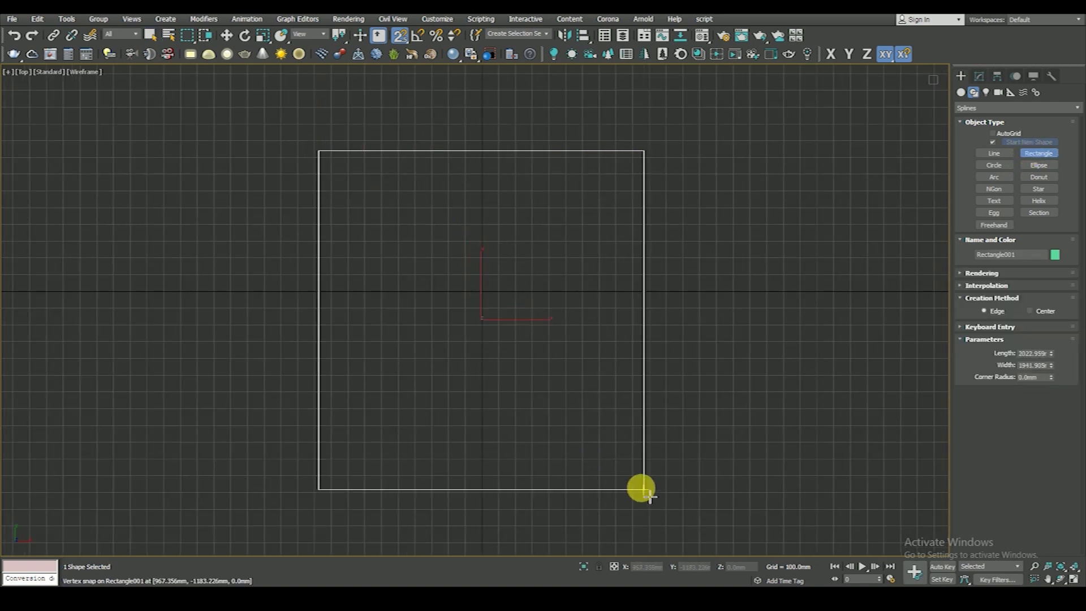
click(227, 36)
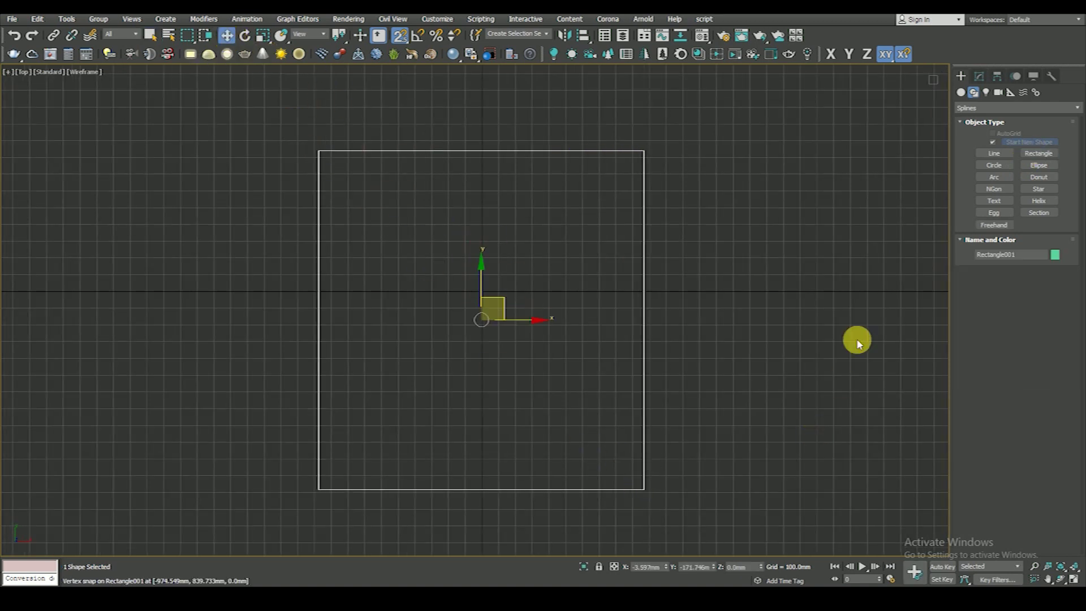
click(979, 75)
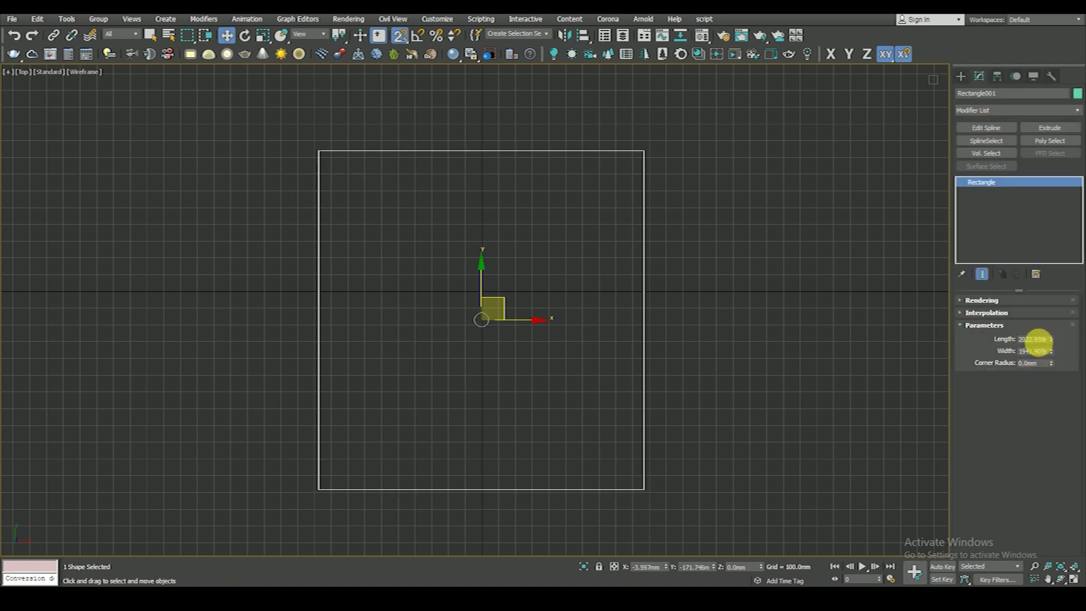
click(1035, 357)
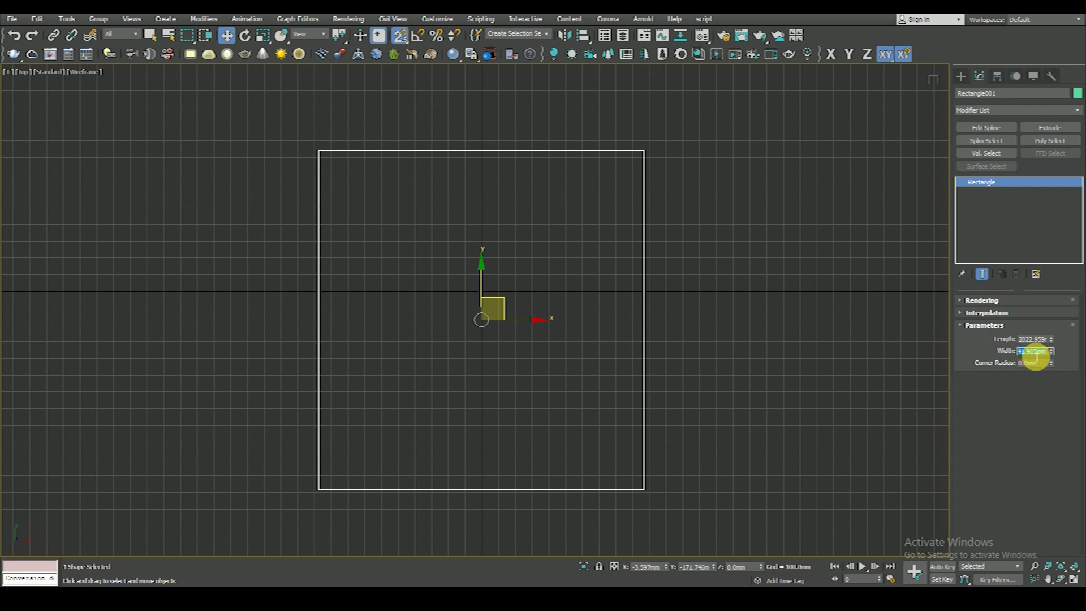
text(4500)
key(Return)
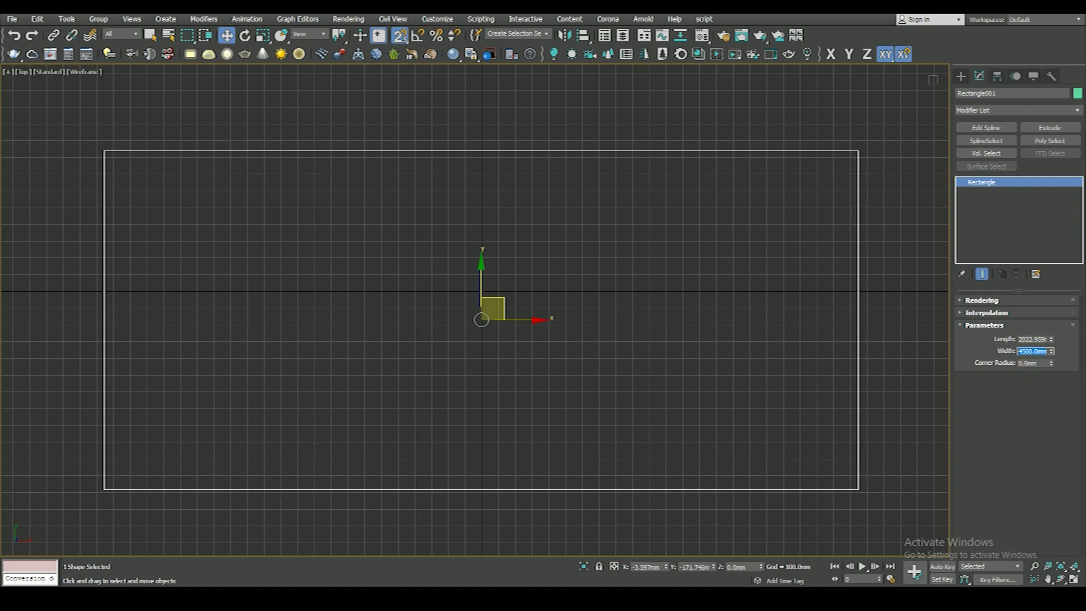
Step: Stretch the rectangle's length to about 3864 mm and zoom to fit it in view
scroll(676, 320, down, 3)
scroll(666, 327, up, 2)
middle_drag(666, 327, 605, 324)
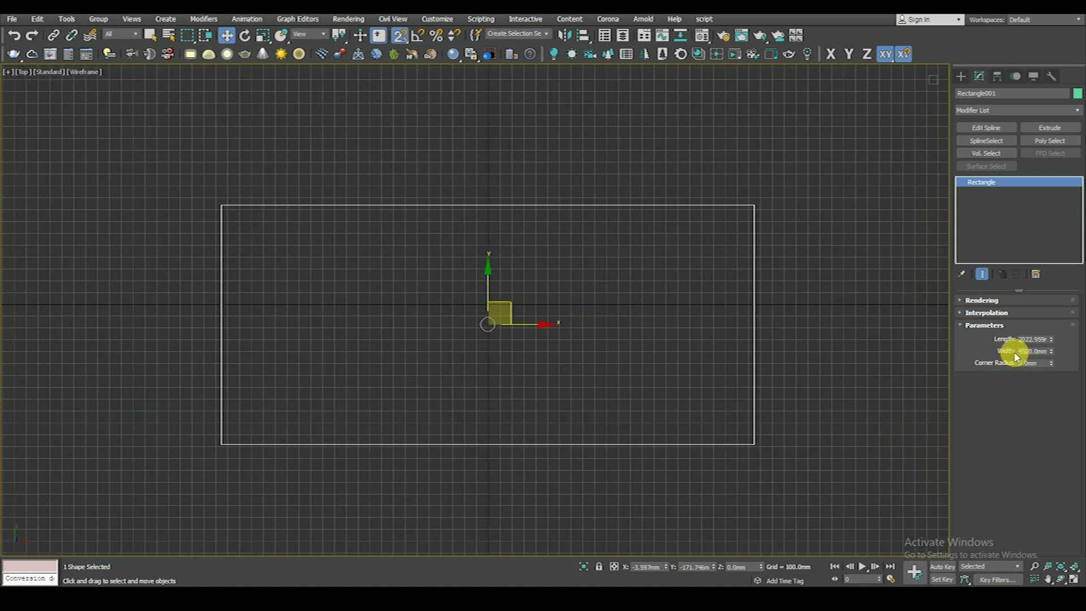
drag(1053, 341, 1038, 283)
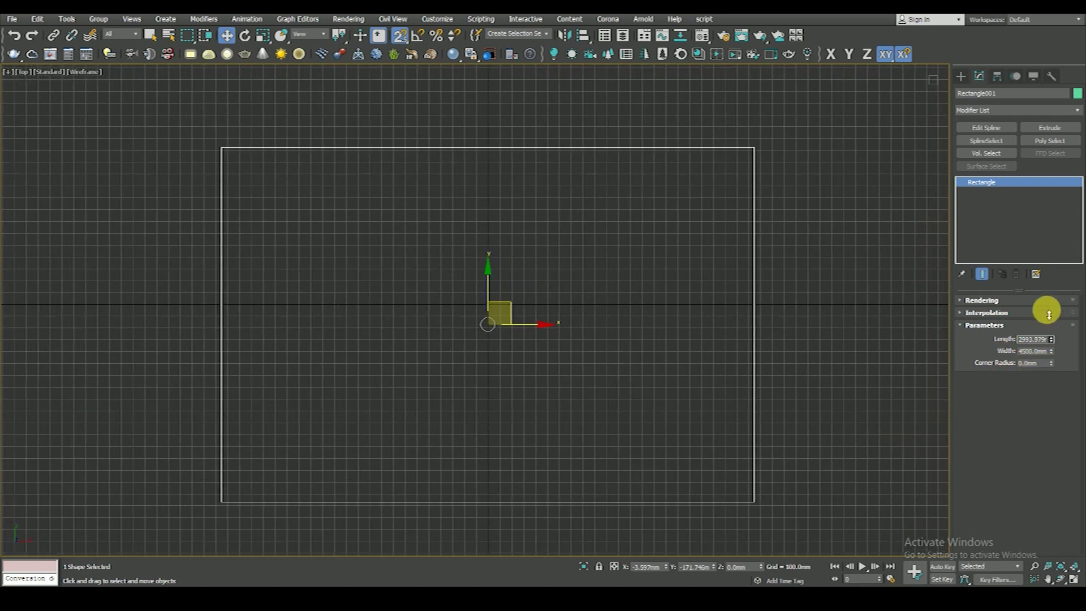
middle_drag(583, 265, 560, 275)
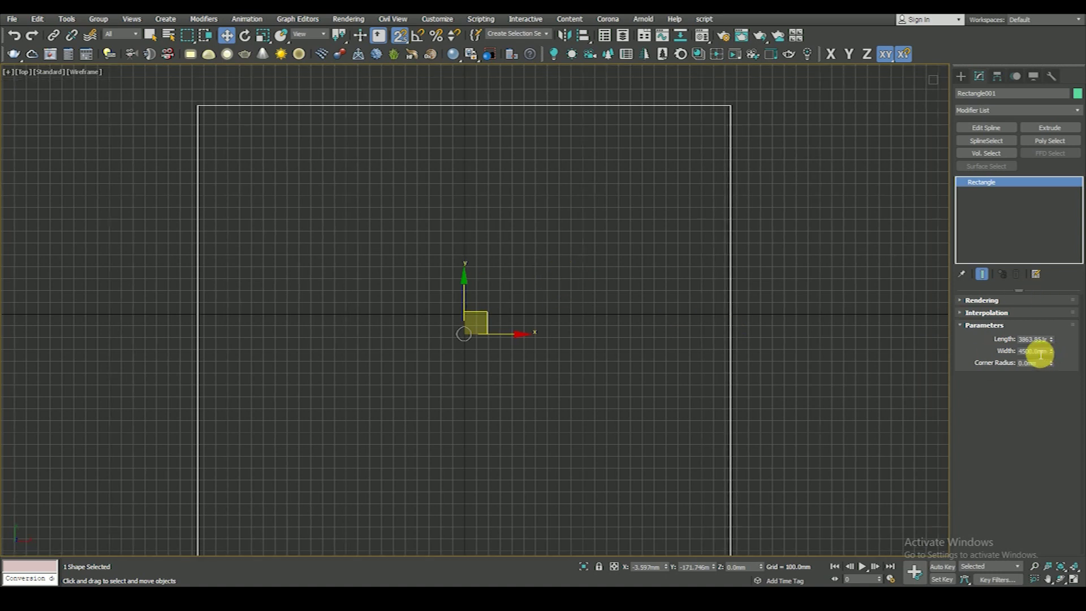
scroll(620, 327, down, 5)
scroll(583, 352, up, 3)
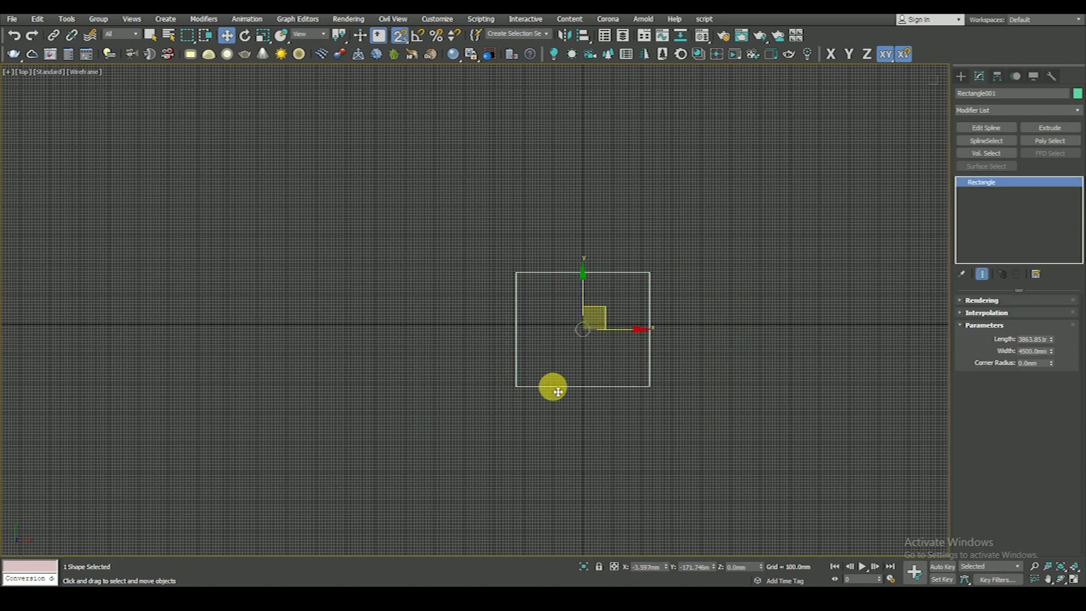
click(628, 361)
click(560, 355)
click(495, 375)
key(ctrl+alt+z)
middle_drag(487, 368, 498, 361)
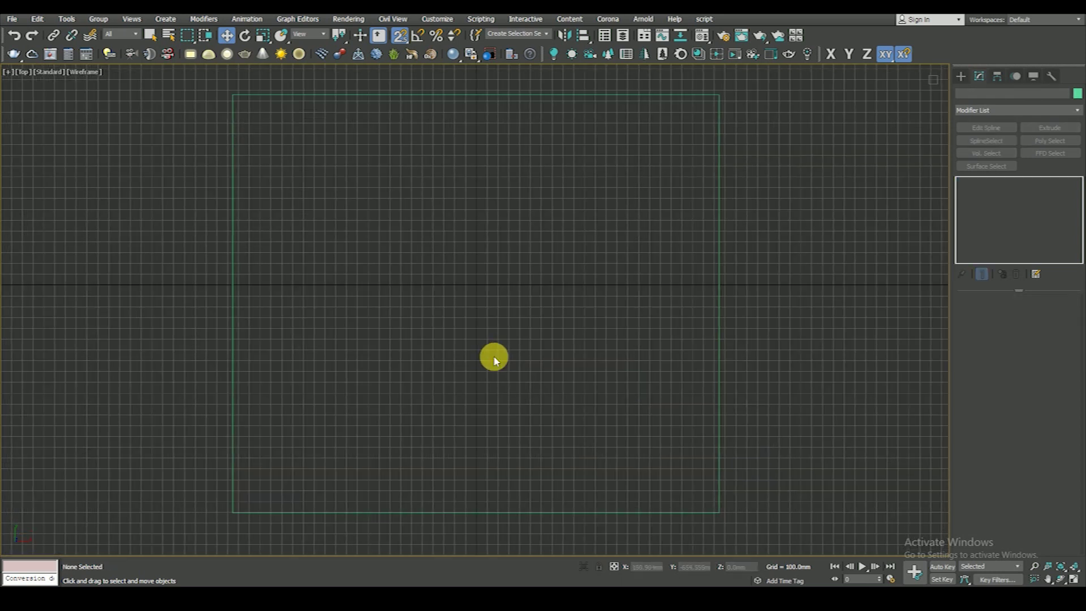
Step: Start File > Import > Merge and go to the Living Room_09 folder using its path copied from Explorer
click(12, 19)
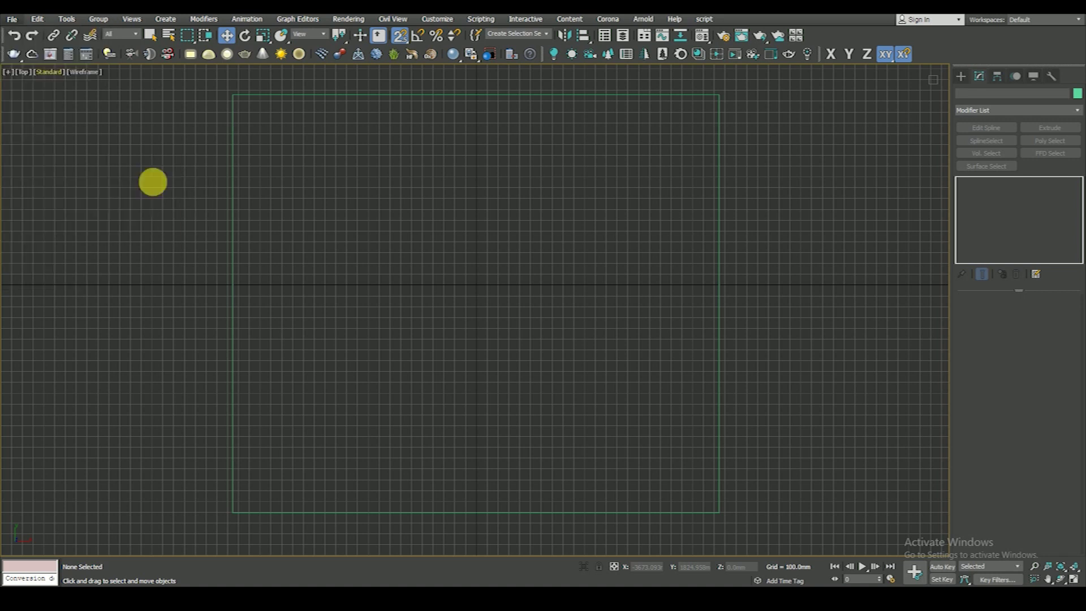
click(154, 192)
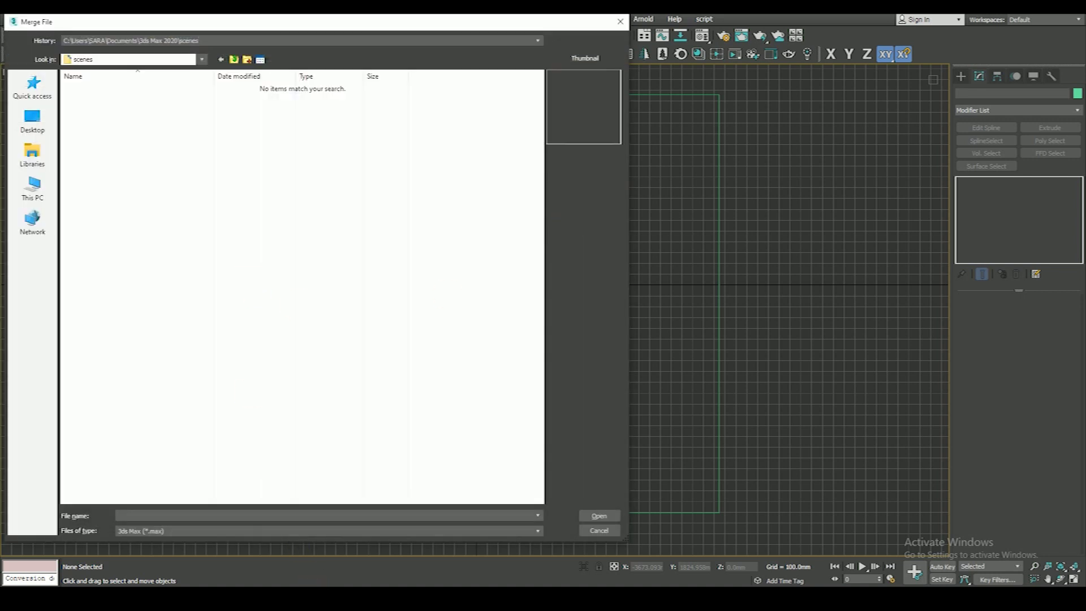
click(194, 560)
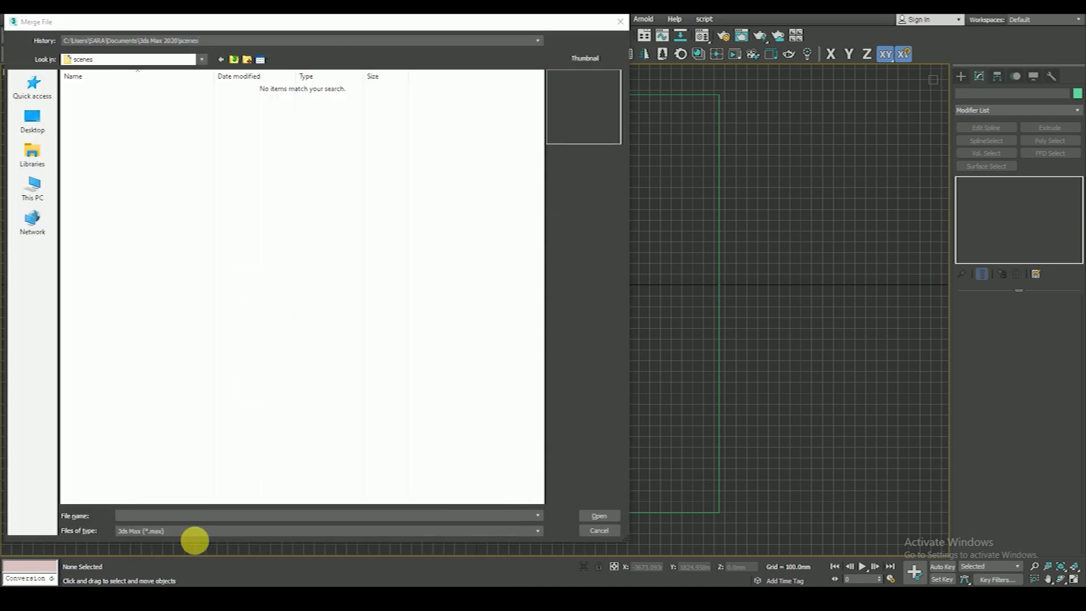
click(409, 89)
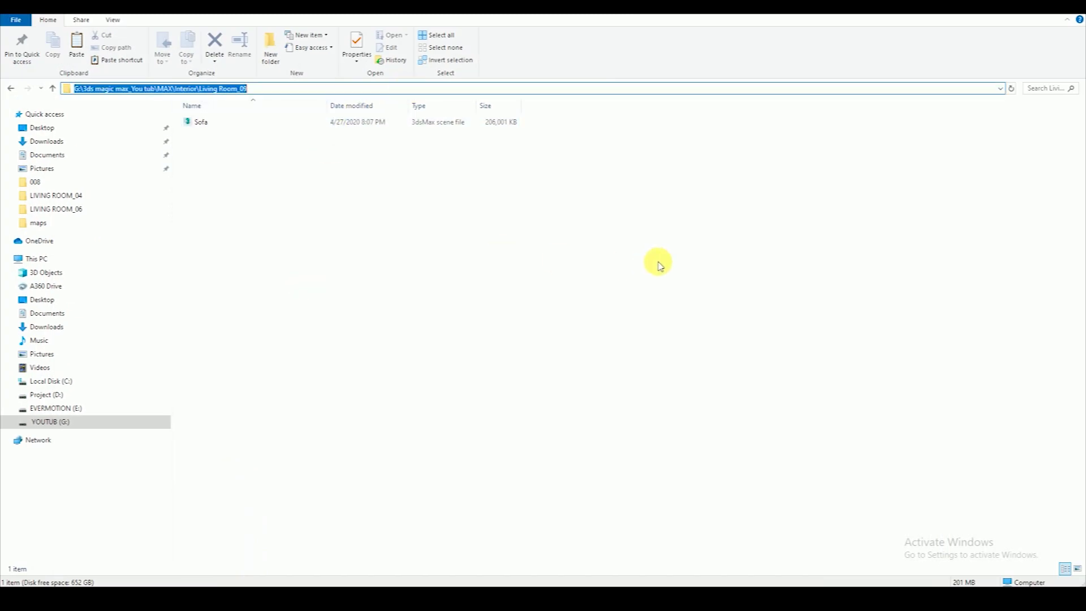
click(1025, 15)
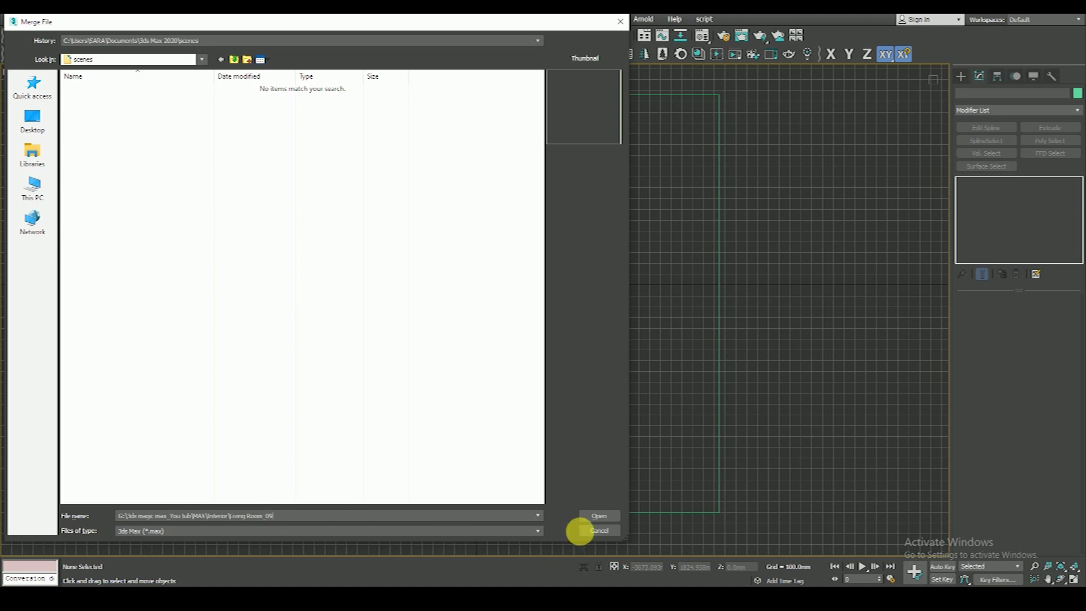
click(599, 515)
Step: Open Sofa.max for merging, choose All objects with Lights unchecked, and merge them
click(80, 89)
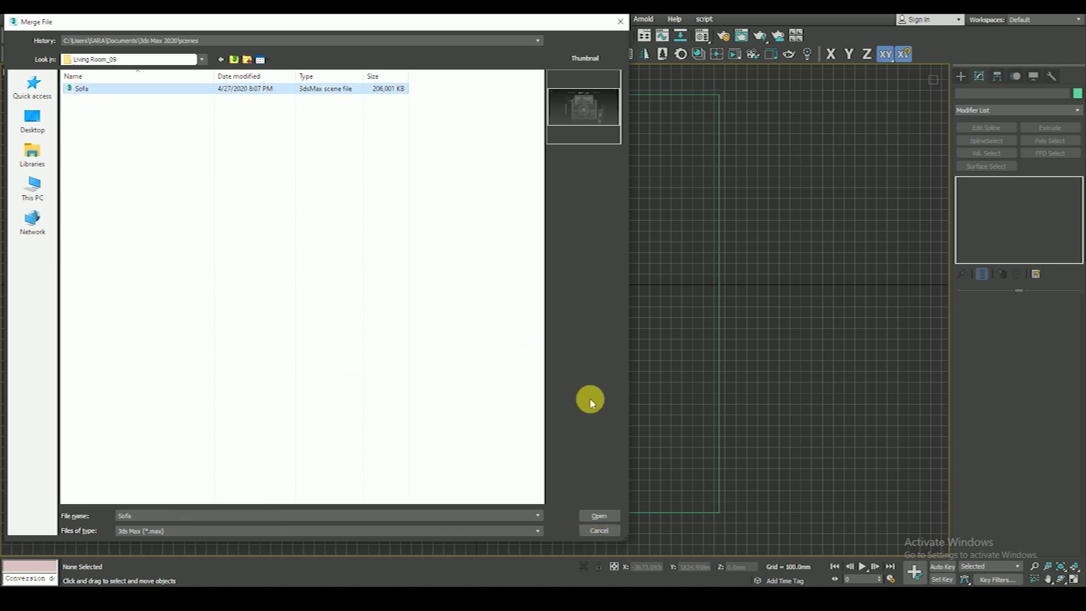
click(597, 515)
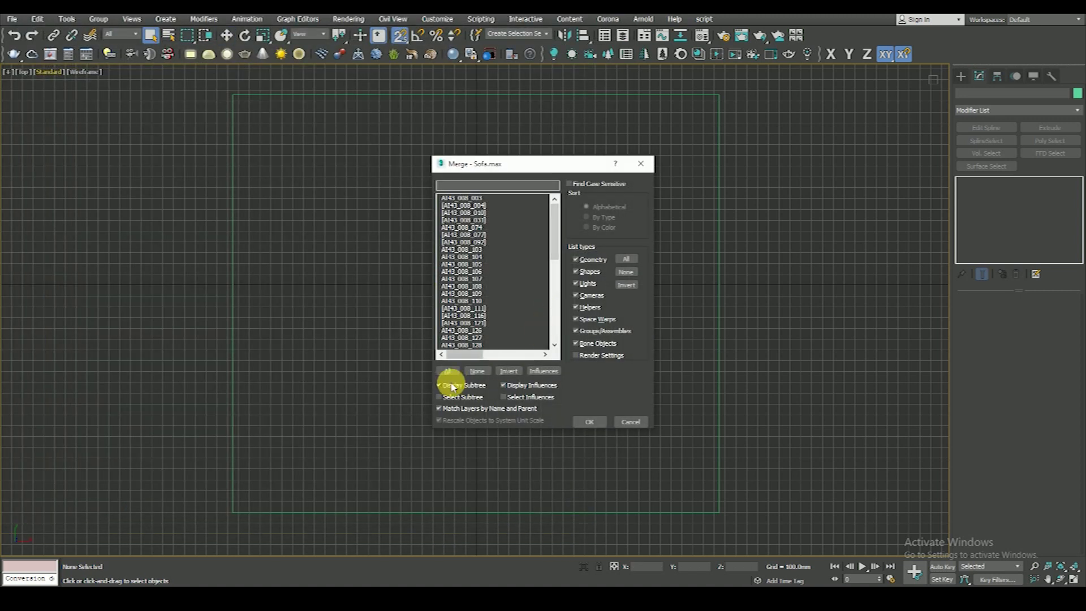
click(447, 370)
click(579, 283)
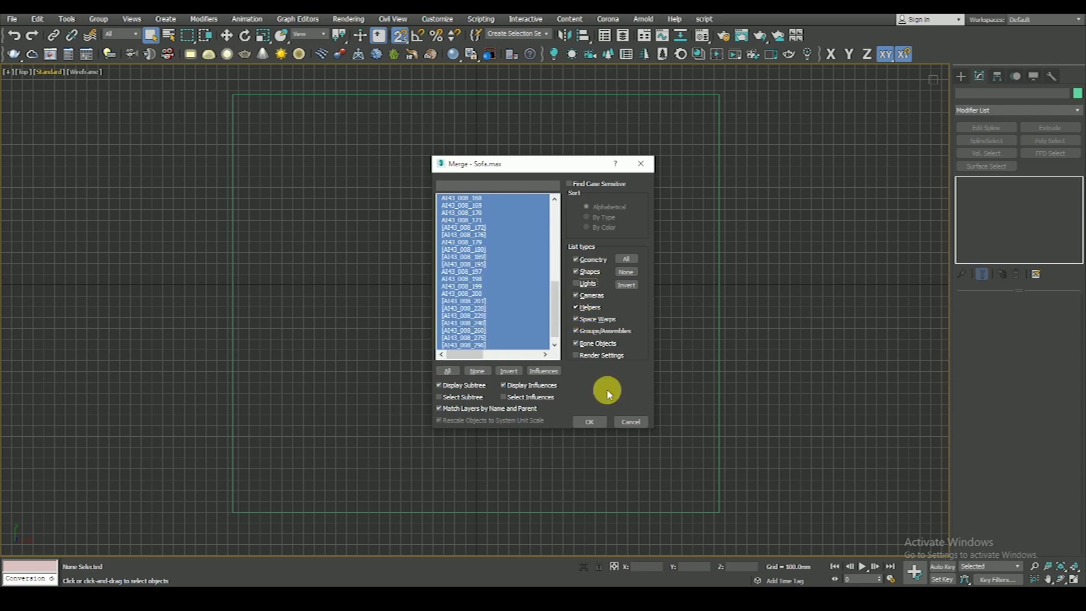
click(597, 422)
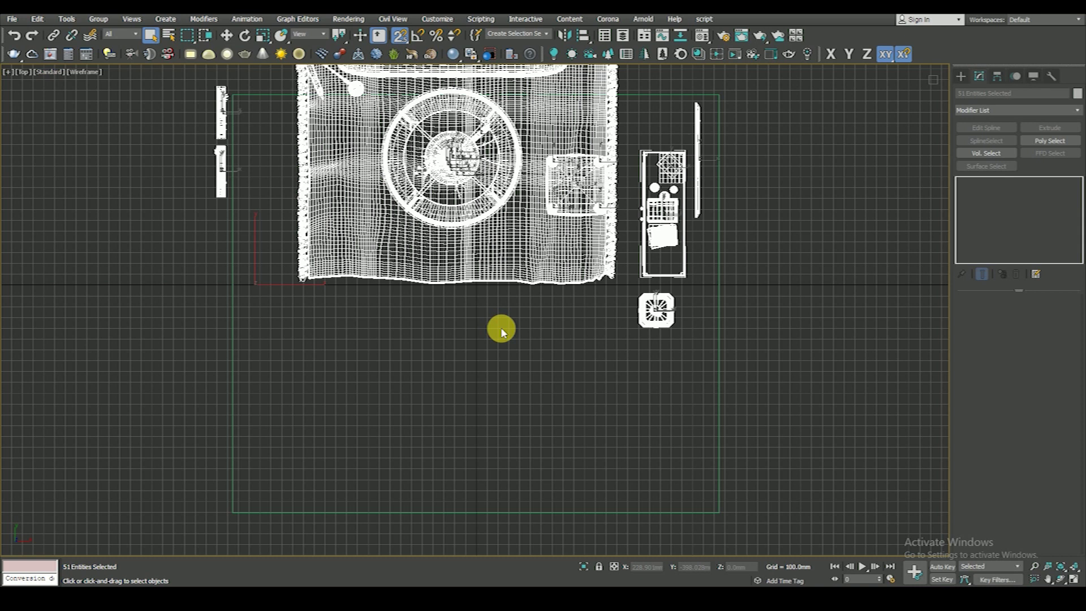
Step: Select the floor rectangle and move it up under the merged furniture
scroll(510, 343, down, 4)
click(226, 35)
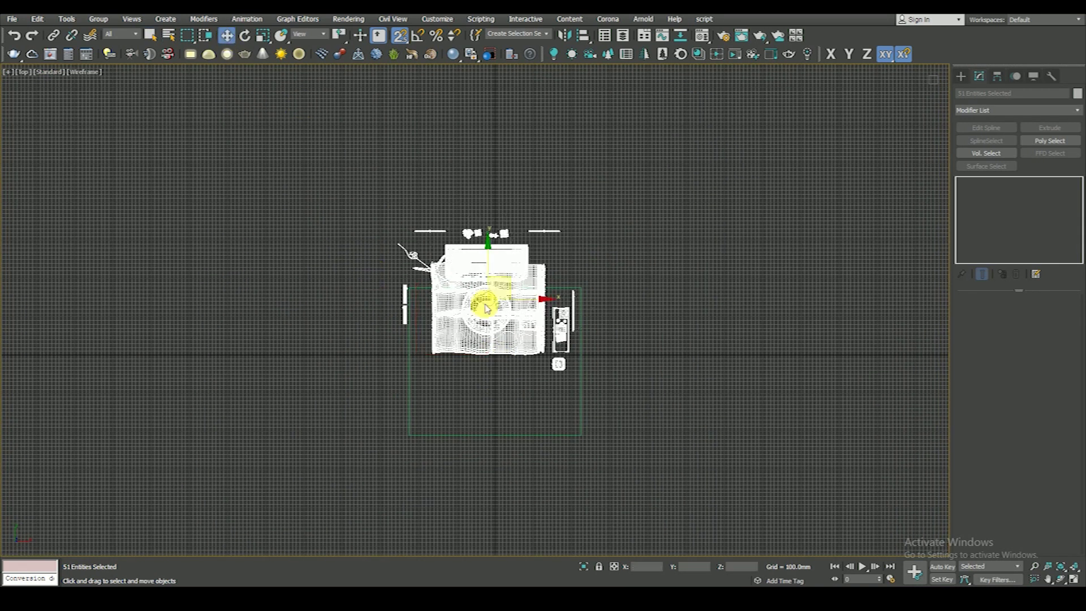
scroll(492, 308, up, 2)
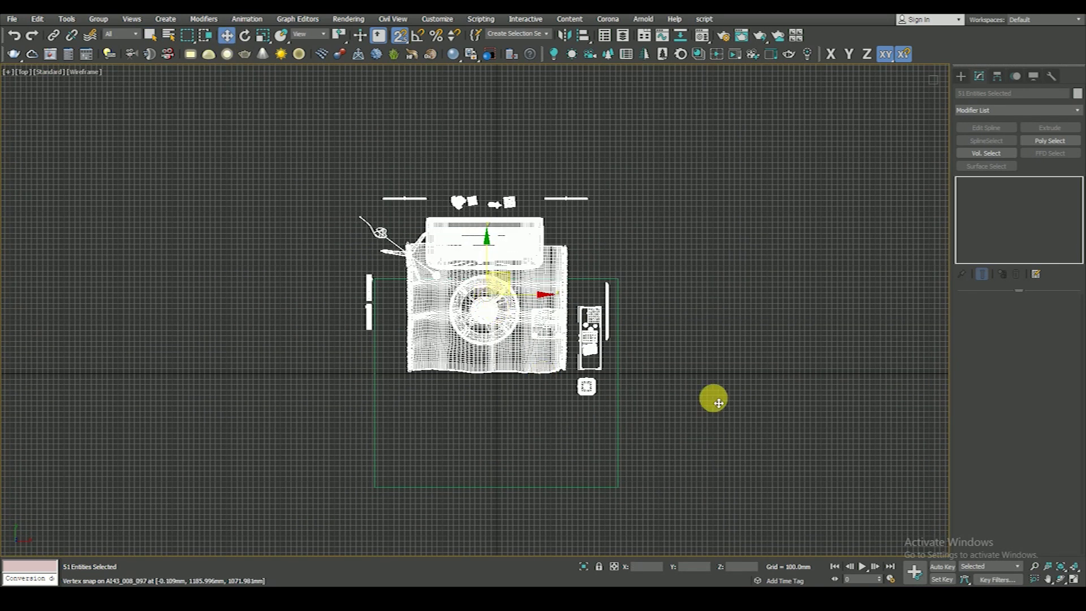
click(667, 431)
drag(540, 481, 543, 477)
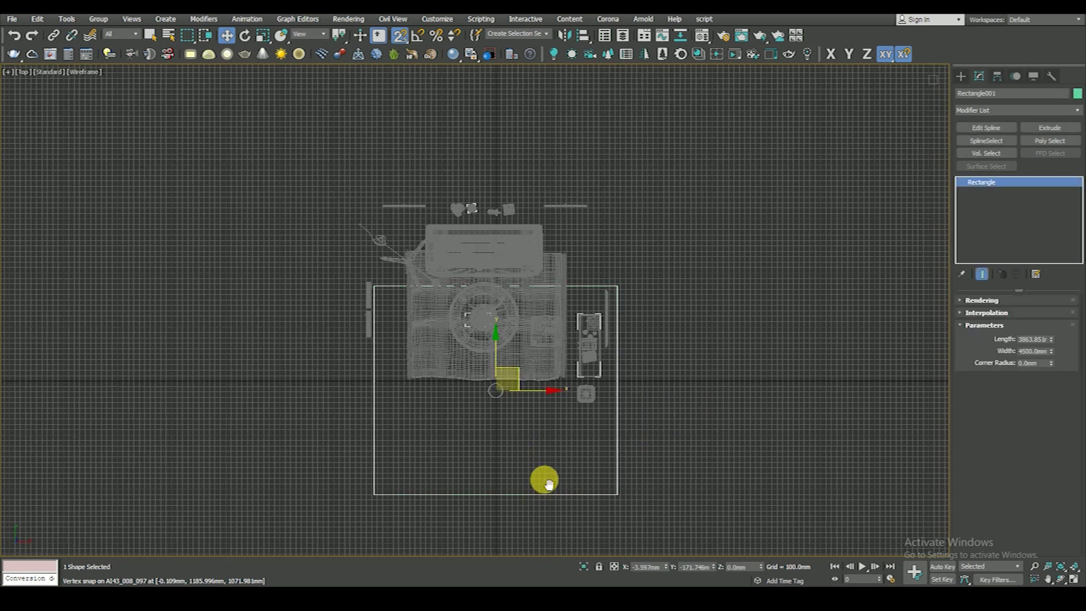
drag(492, 320, 491, 342)
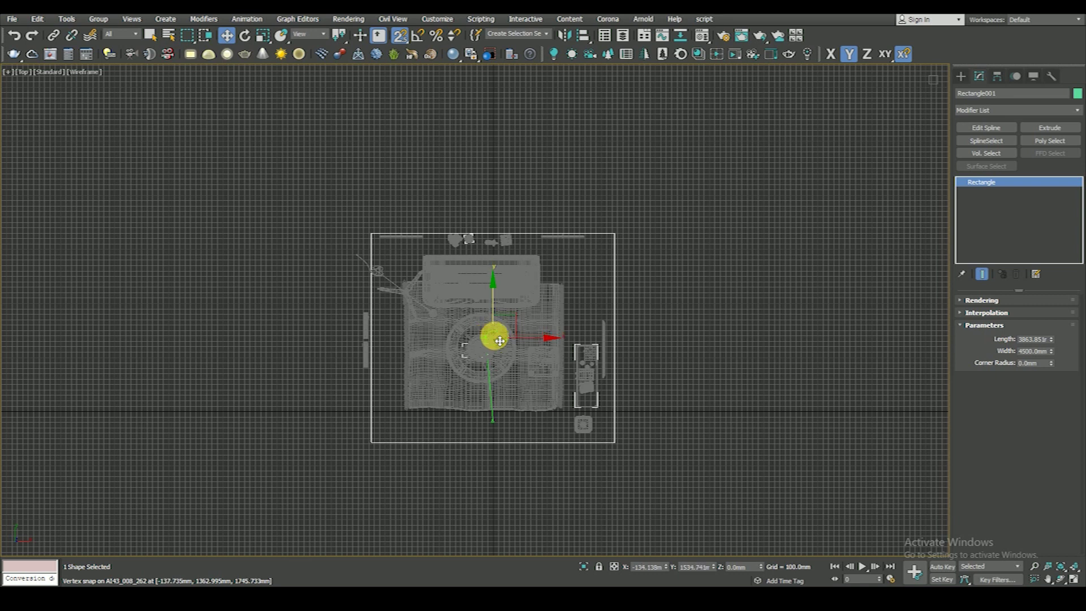
scroll(496, 333, up, 3)
drag(527, 345, 516, 344)
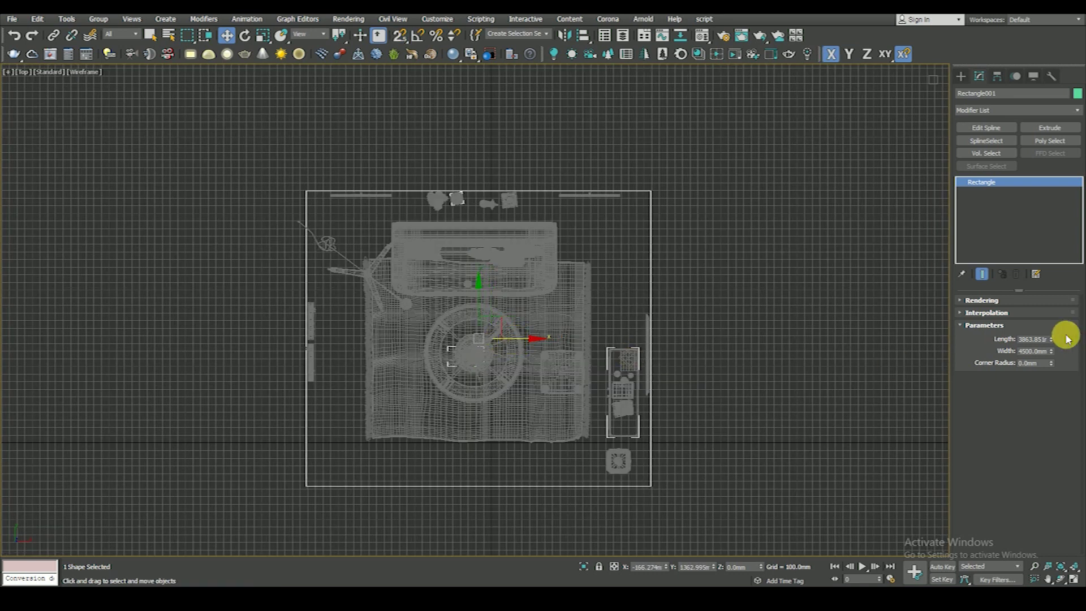
Step: Lengthen the rectangle to about 5950 mm, shift it down, and isolate it with Alt+Q
drag(1049, 343, 1043, 305)
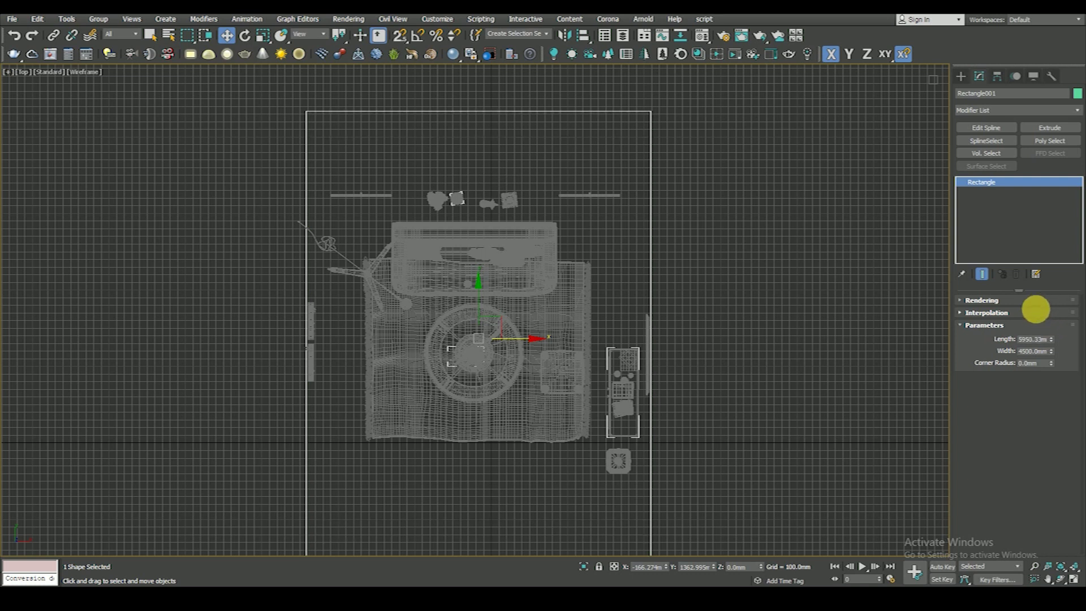
scroll(406, 287, down, 2)
drag(453, 288, 459, 345)
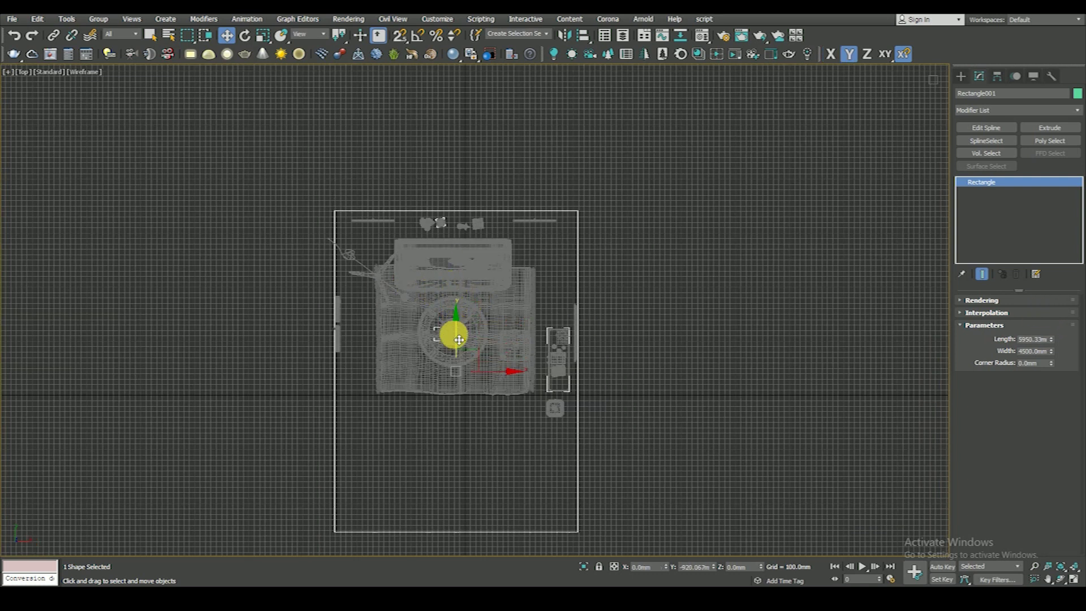
key(alt+q)
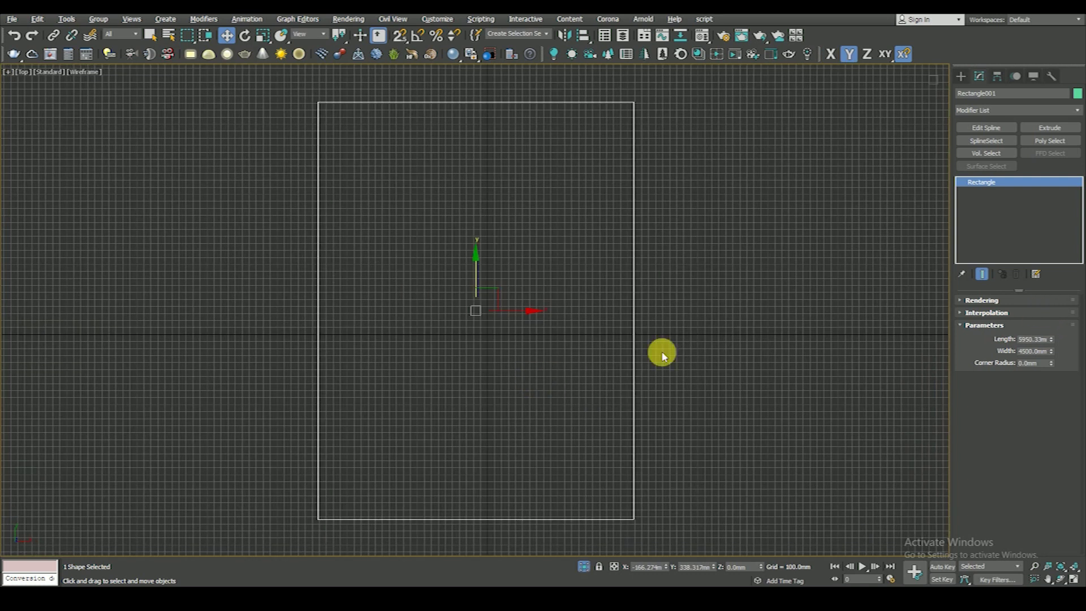
Step: Hide the grid, convert the rectangle to an editable spline, and make its four corner vertices sharp
key(g)
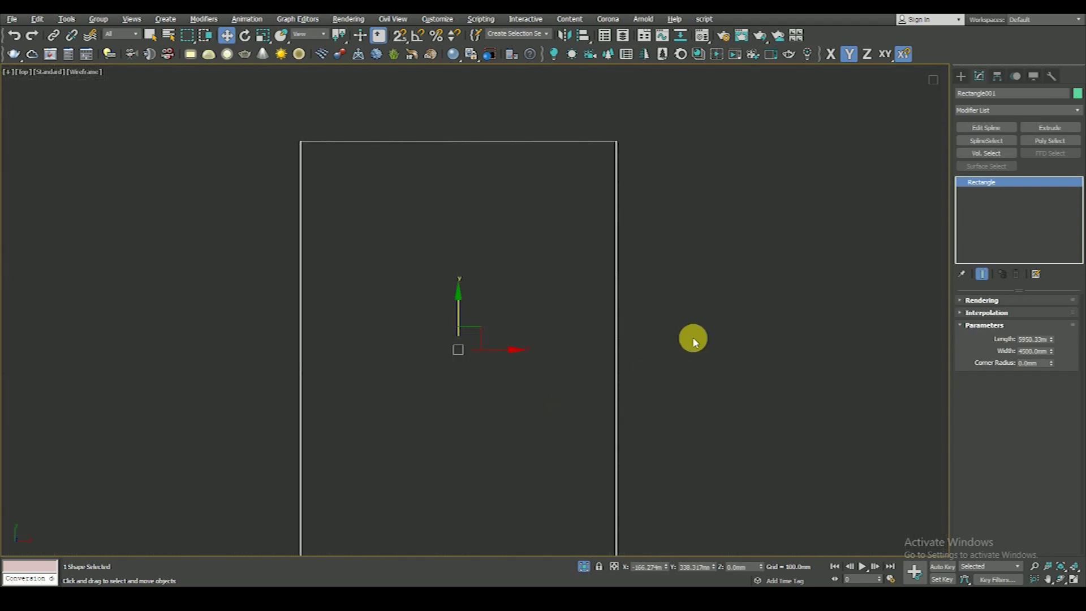
scroll(521, 346, down, 3)
scroll(574, 321, up, 2)
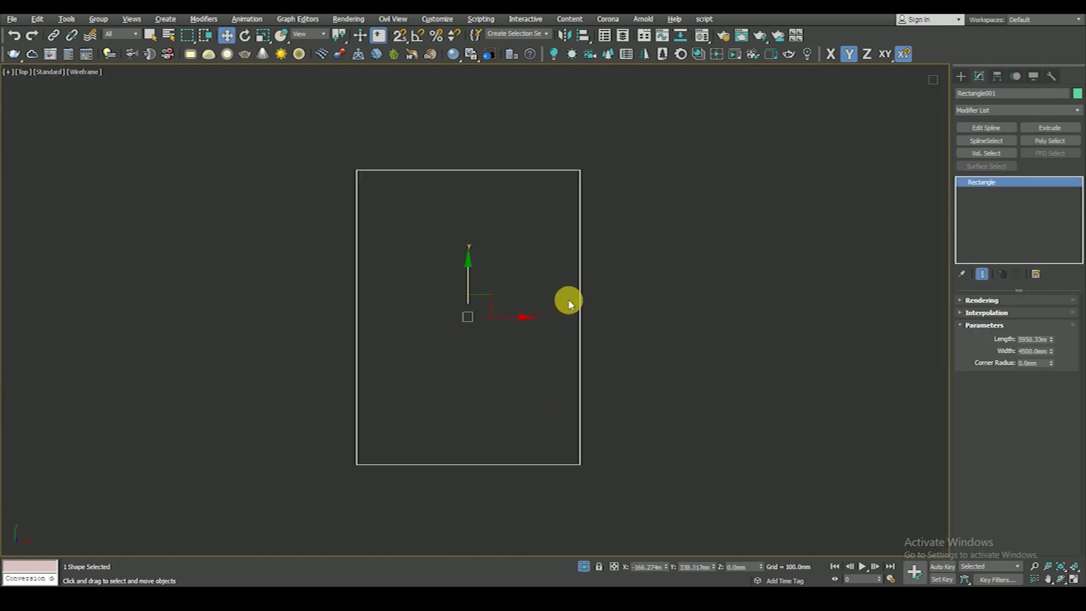
right_click(559, 239)
click(700, 354)
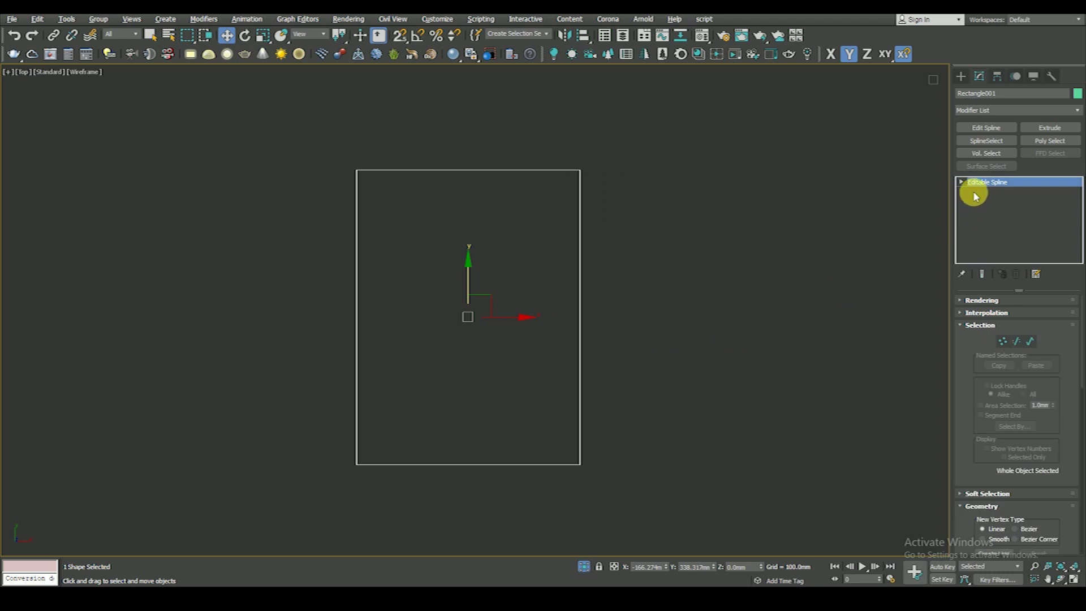
key(1)
scroll(664, 270, down, 3)
drag(678, 172, 332, 477)
right_click(783, 267)
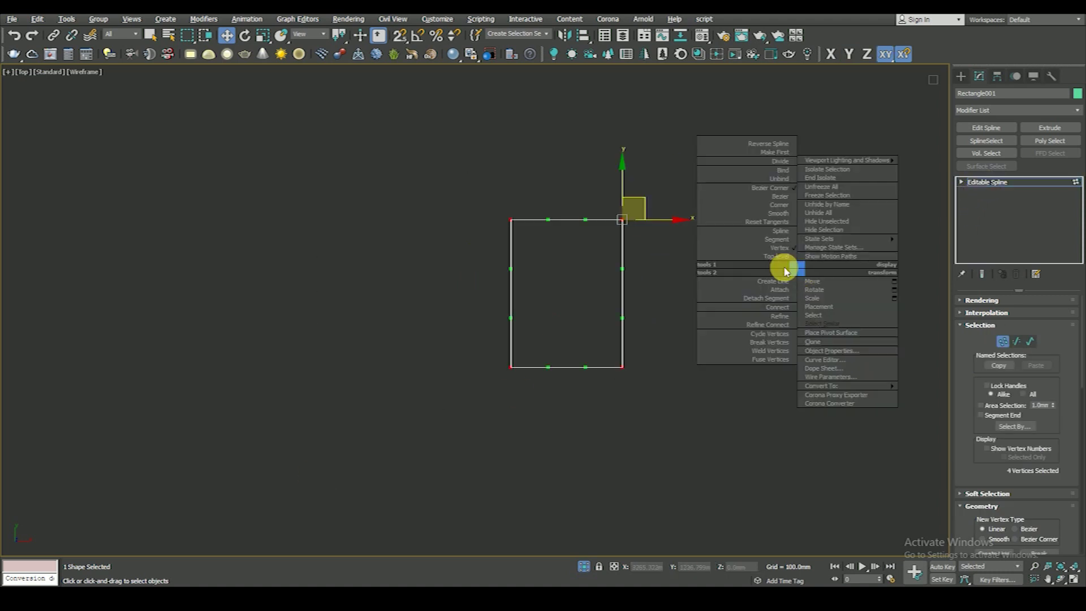
click(771, 206)
Step: Refine the top edge with new vertices and delete its middle segment to open the top wall
scroll(600, 256, up, 2)
scroll(599, 256, up, 2)
scroll(487, 218, up, 2)
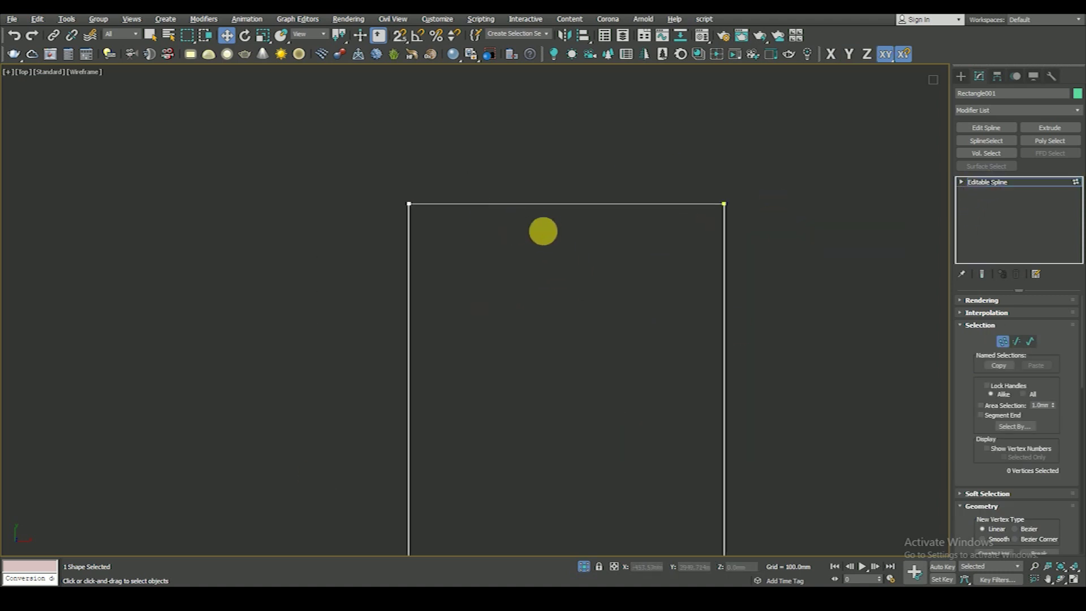
right_click(562, 165)
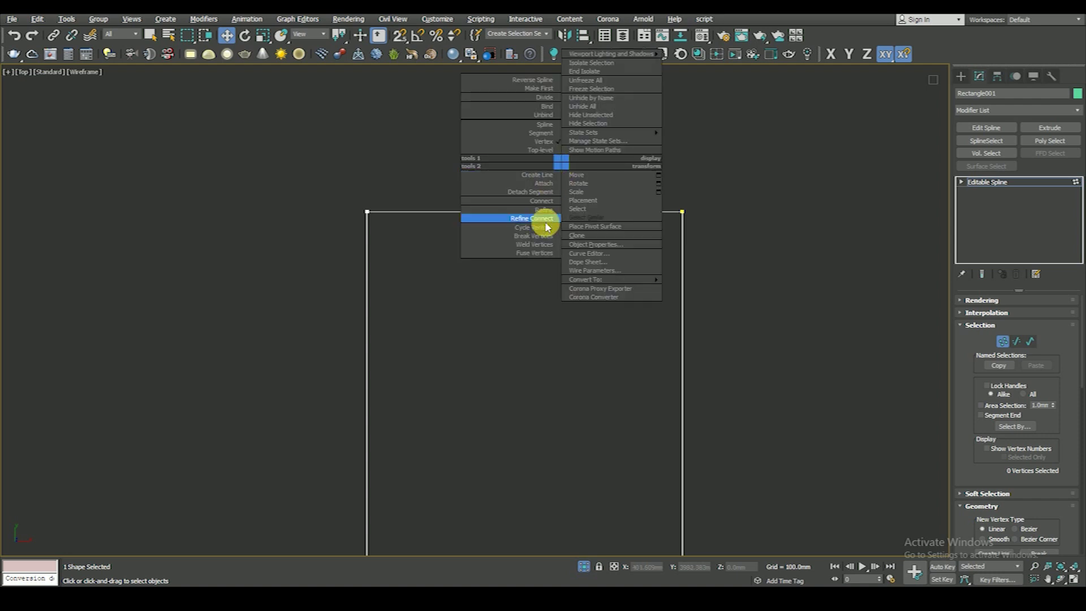
click(544, 215)
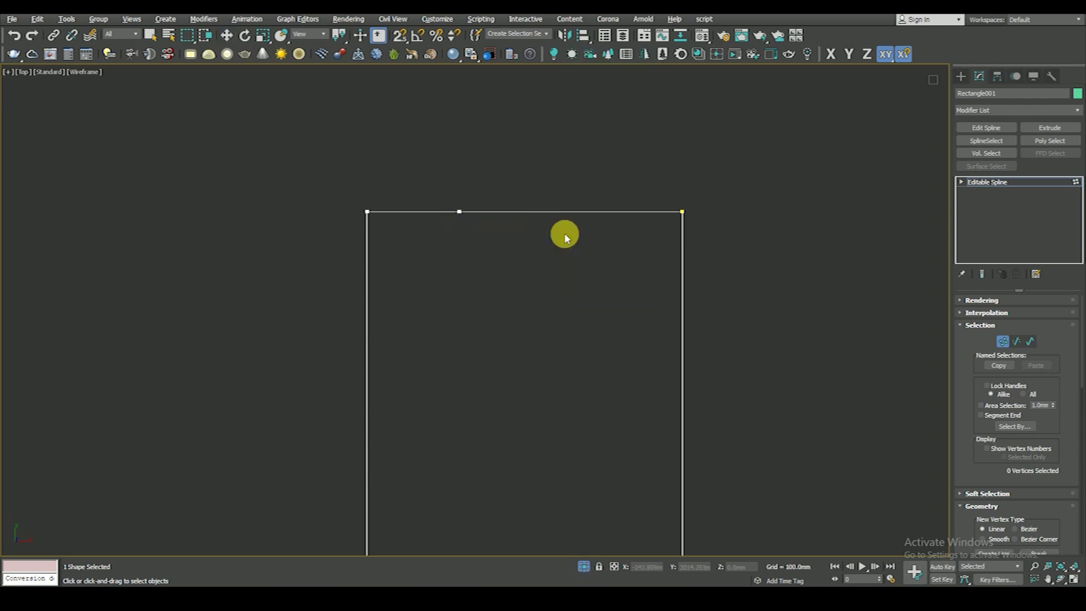
click(226, 35)
scroll(428, 187, up, 1)
mouse_move(443, 188)
mouse_down()
mouse_move(484, 238)
mouse_move(525, 226)
mouse_up()
click(961, 182)
click(985, 202)
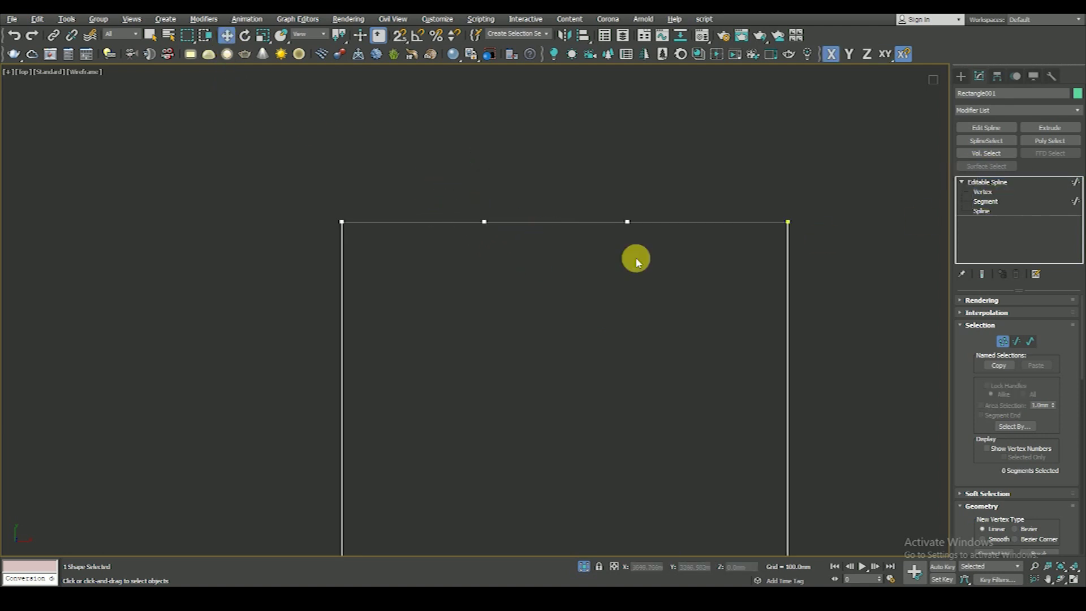
click(555, 221)
scroll(560, 250, down, 2)
key(Delete)
Step: Add two vertices on the left edge and delete the segment between them
mouse_move(514, 264)
middle_down()
mouse_move(514, 207)
mouse_move(499, 240)
middle_up()
scroll(514, 207, down, 2)
scroll(514, 238, up, 2)
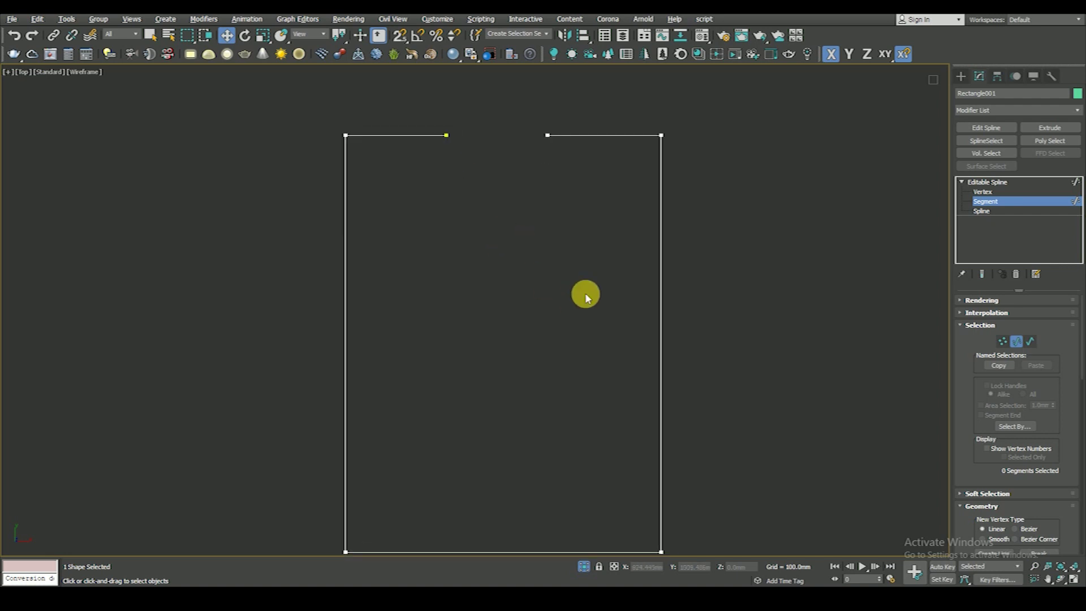
middle_drag(599, 305, 601, 290)
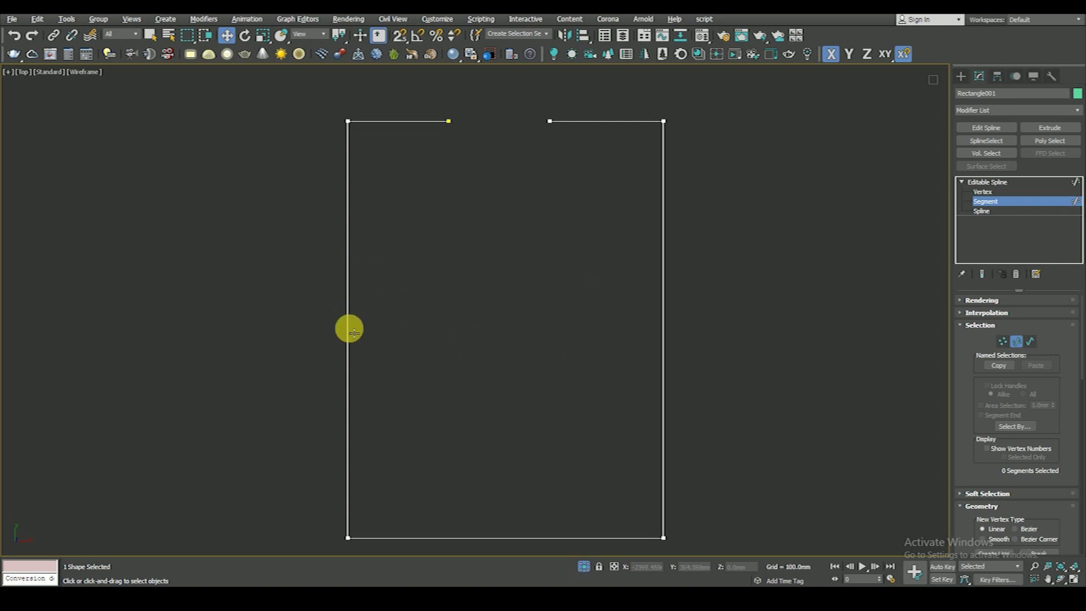
right_click(447, 305)
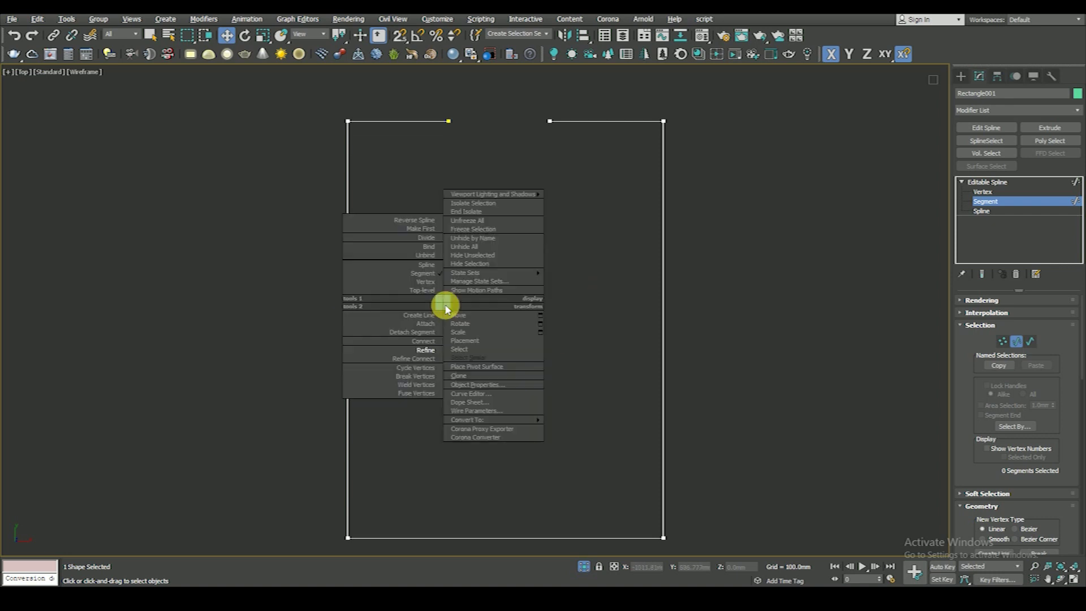
click(426, 354)
click(347, 308)
click(348, 427)
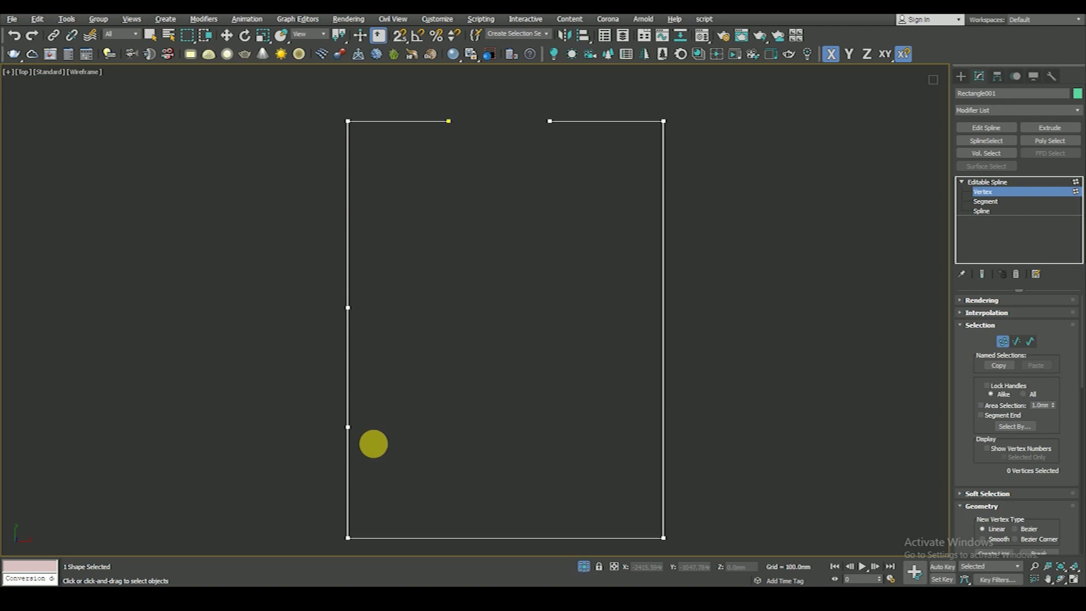
click(997, 194)
click(348, 368)
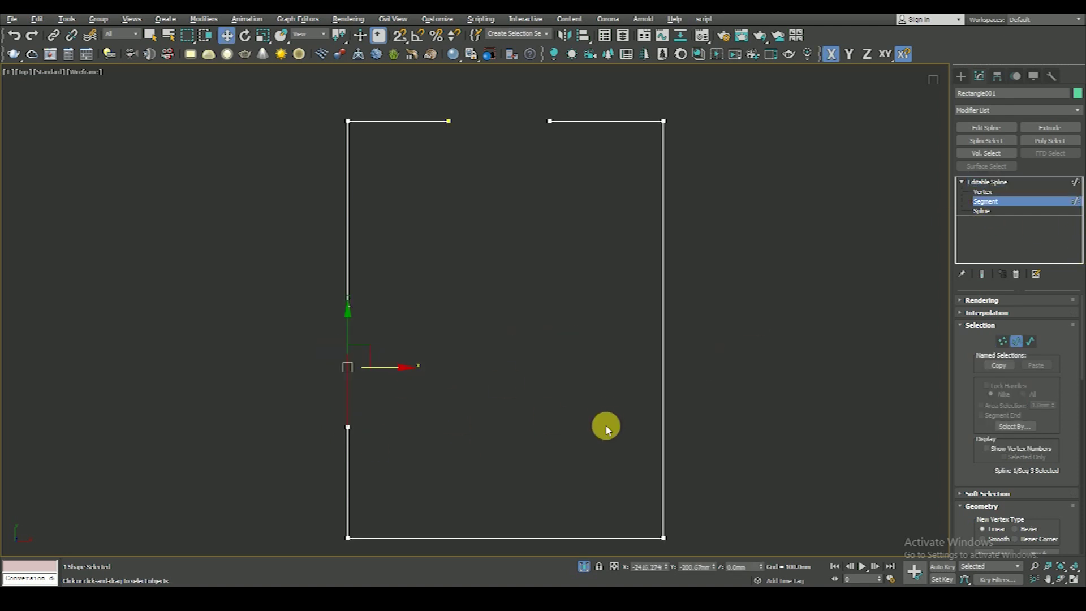
key(Delete)
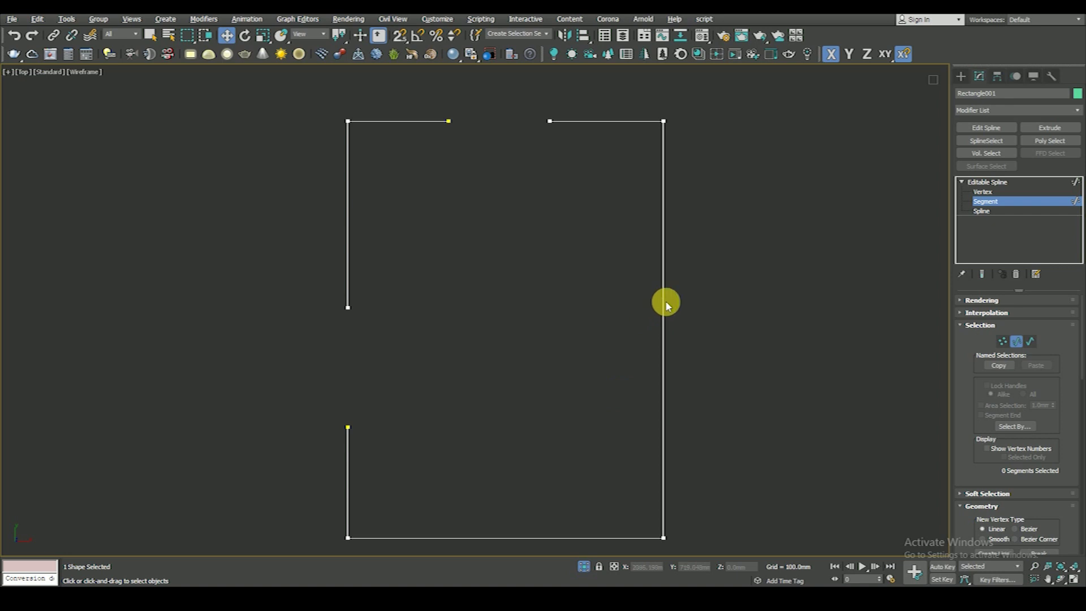
Step: Add two vertices on the right edge and delete the segment between them
middle_drag(676, 377, 656, 374)
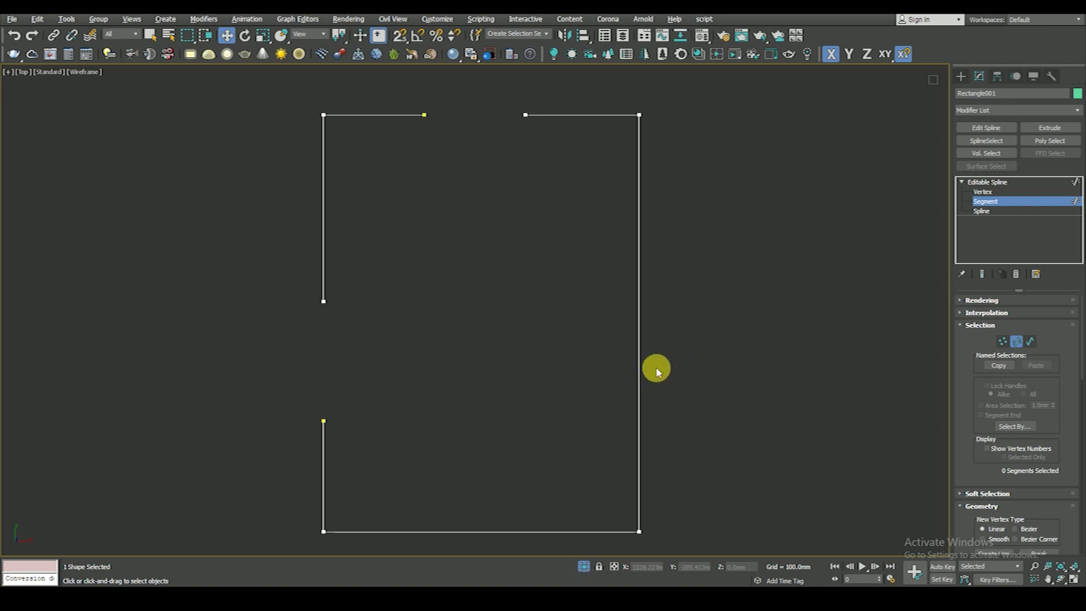
middle_drag(656, 370, 631, 369)
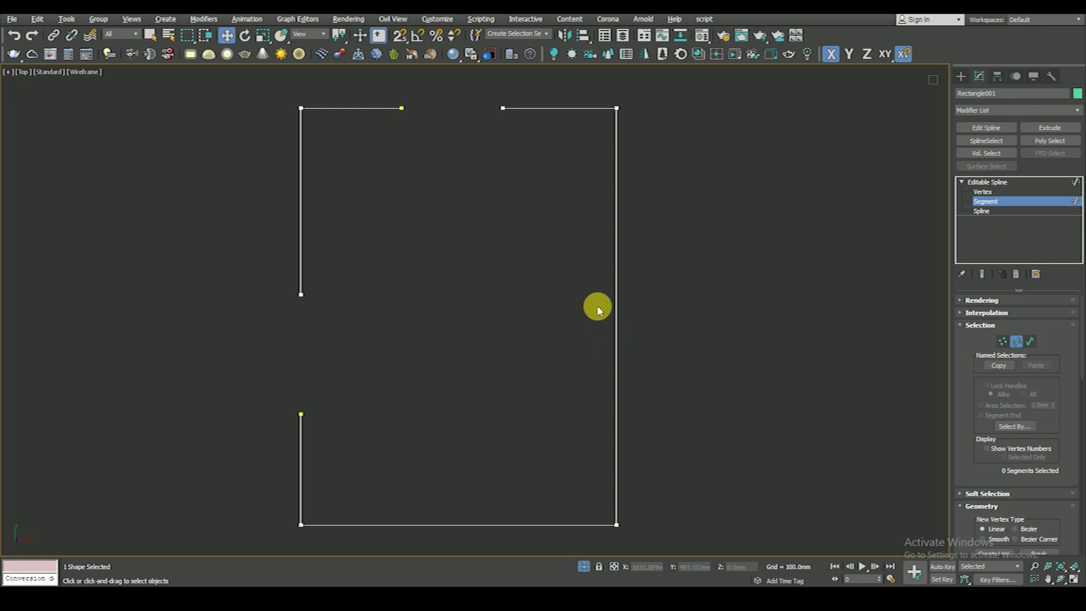
right_click(742, 264)
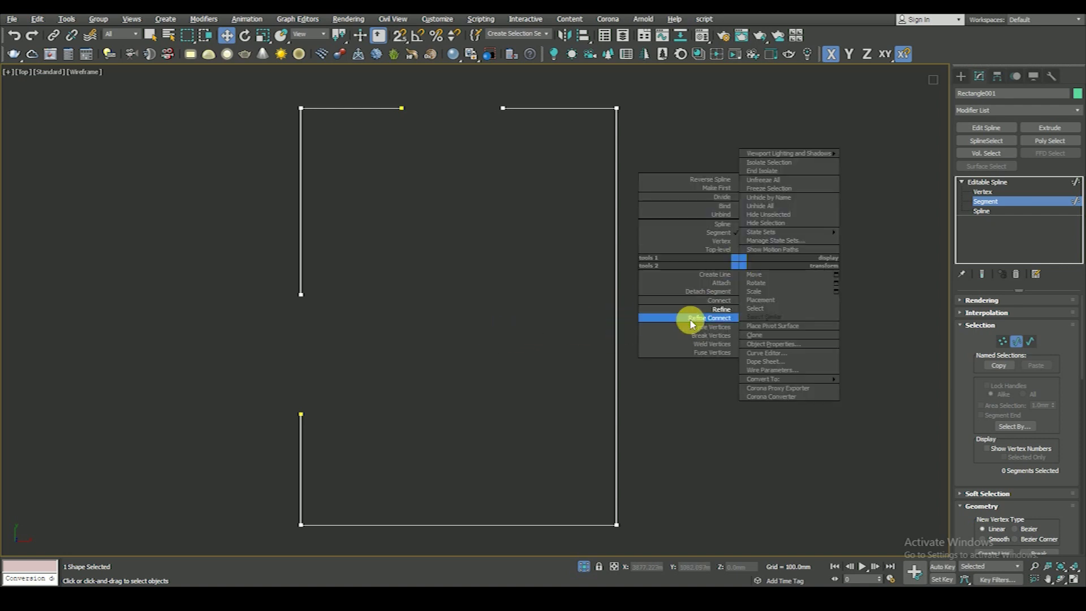
click(719, 315)
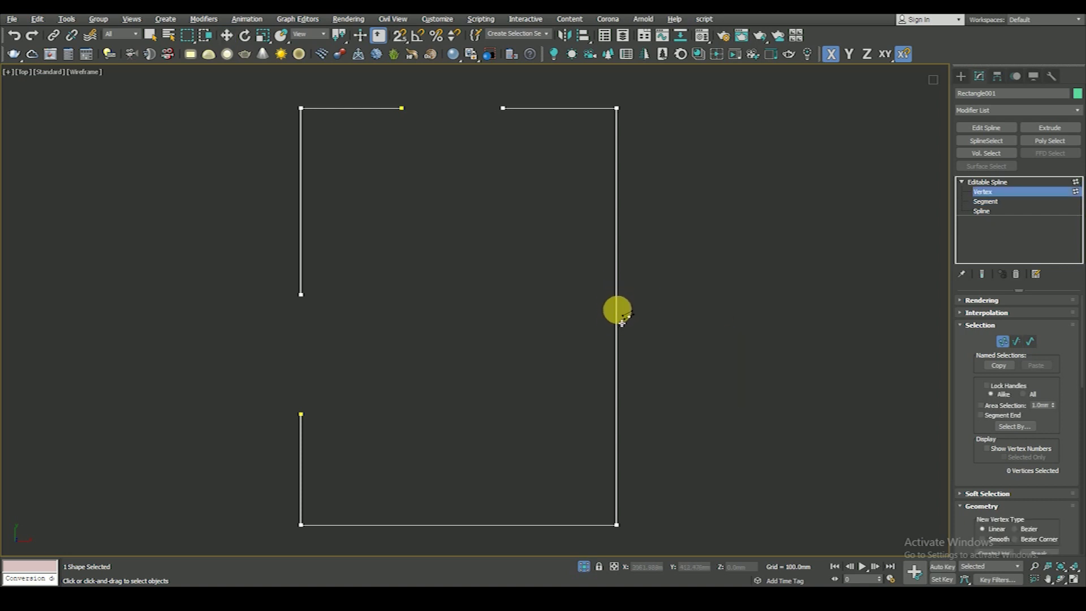
click(616, 299)
click(617, 382)
click(984, 181)
click(984, 202)
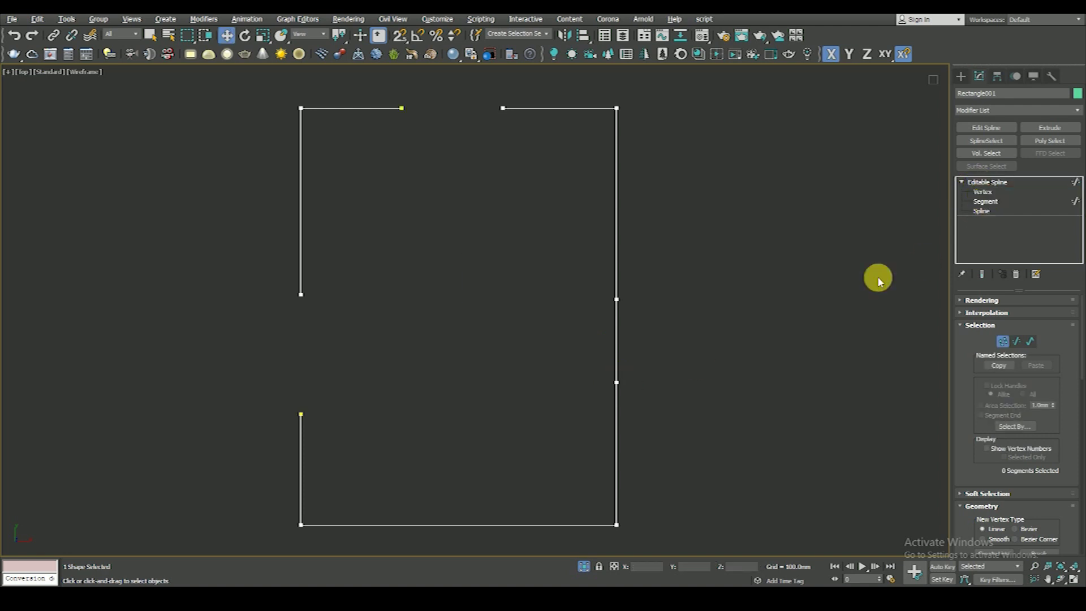
click(616, 339)
key(Delete)
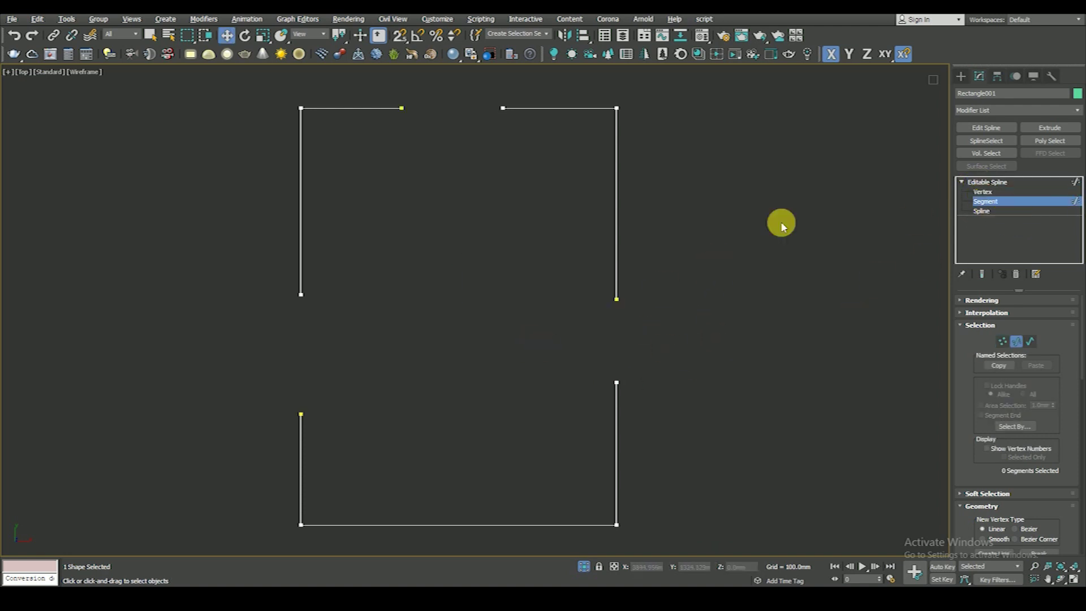
Step: Select all three wall pieces at the spline sub-object level
click(982, 211)
click(616, 396)
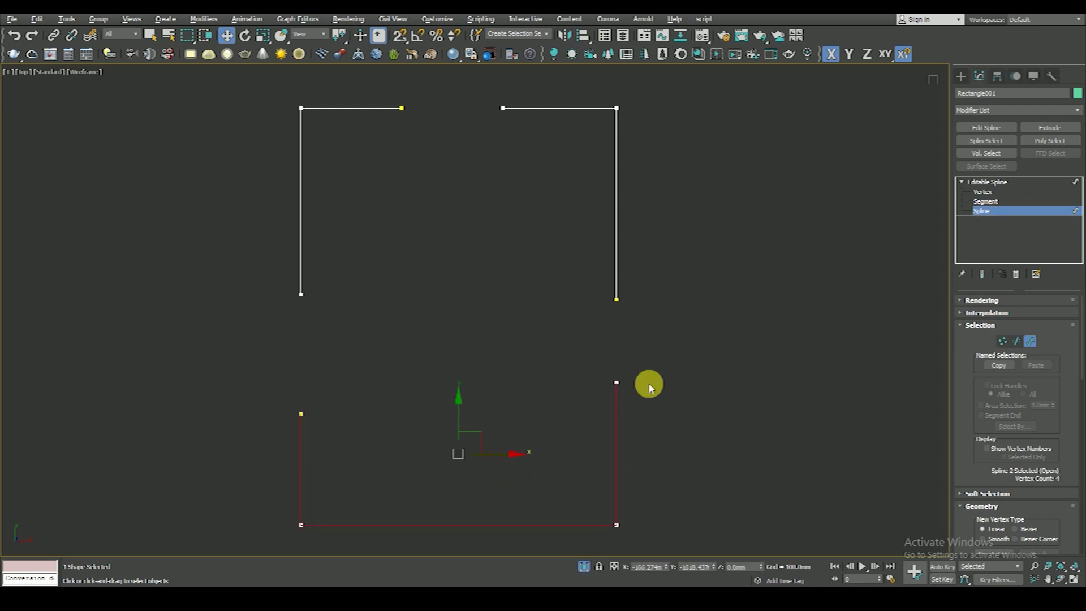
key(ctrl+a)
scroll(970, 451, down, 3)
scroll(1037, 463, down, 3)
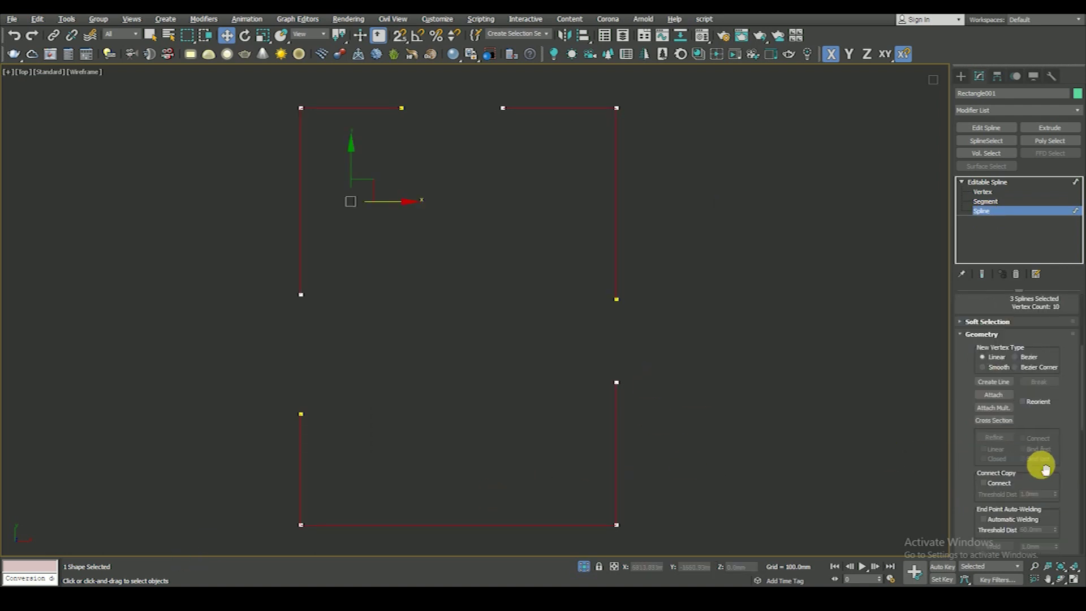
scroll(1032, 438, down, 2)
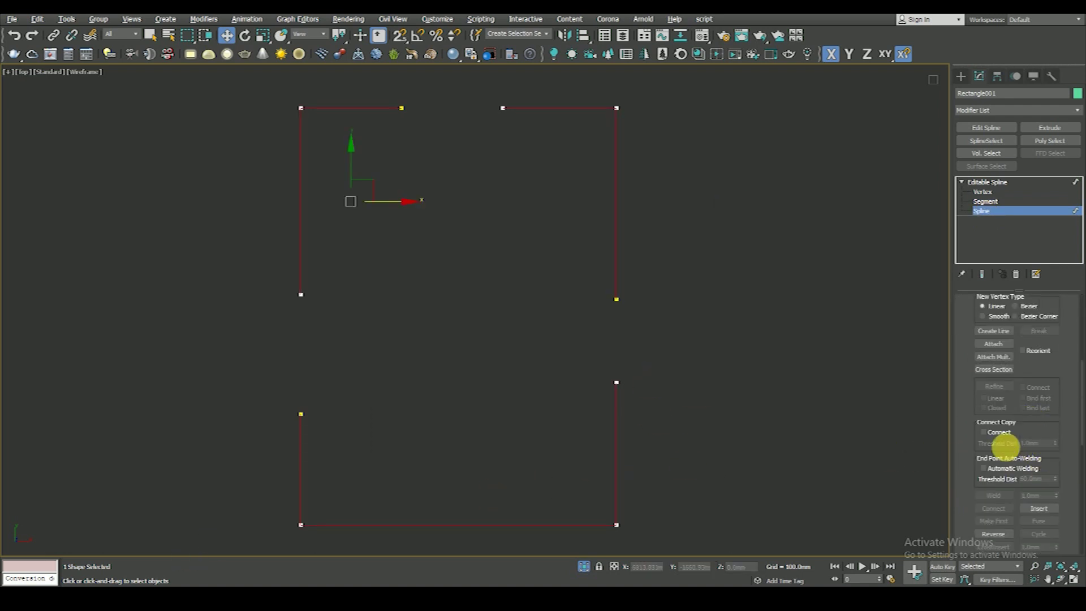
scroll(957, 448, down, 4)
Step: Outline the wall splines outward to give them double-line thickness
click(994, 481)
double_click(1047, 482)
key(Return)
key(ctrl+z)
key(Return)
Step: Select all wall vertices, change an option from the spline context menu, then deselect the shape
scroll(635, 286, down, 2)
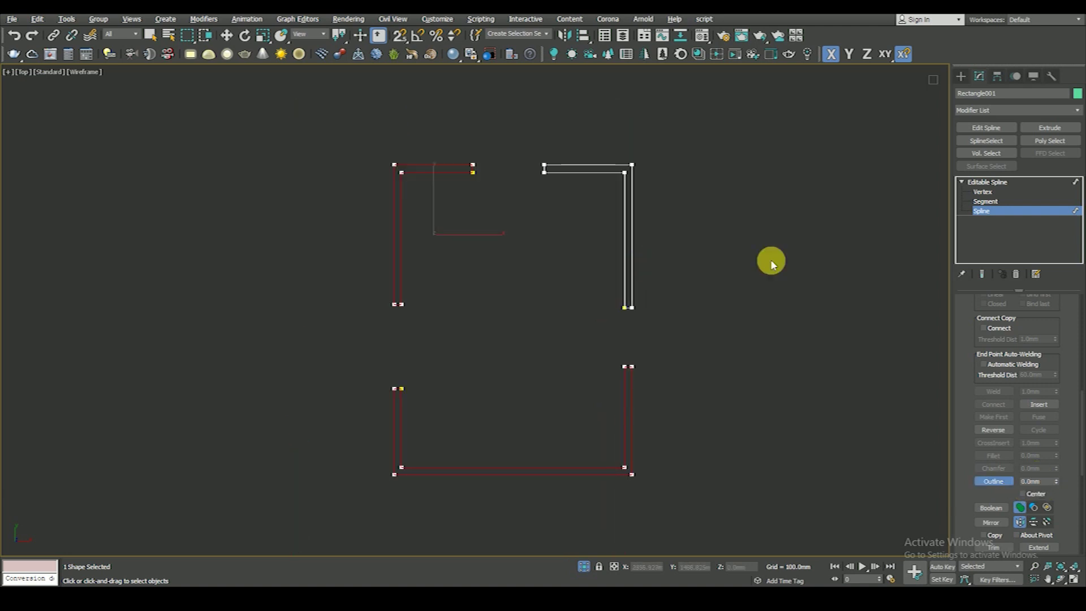
click(982, 192)
scroll(693, 237, down, 3)
key(ctrl+a)
right_click(735, 260)
click(727, 204)
scroll(647, 226, up, 3)
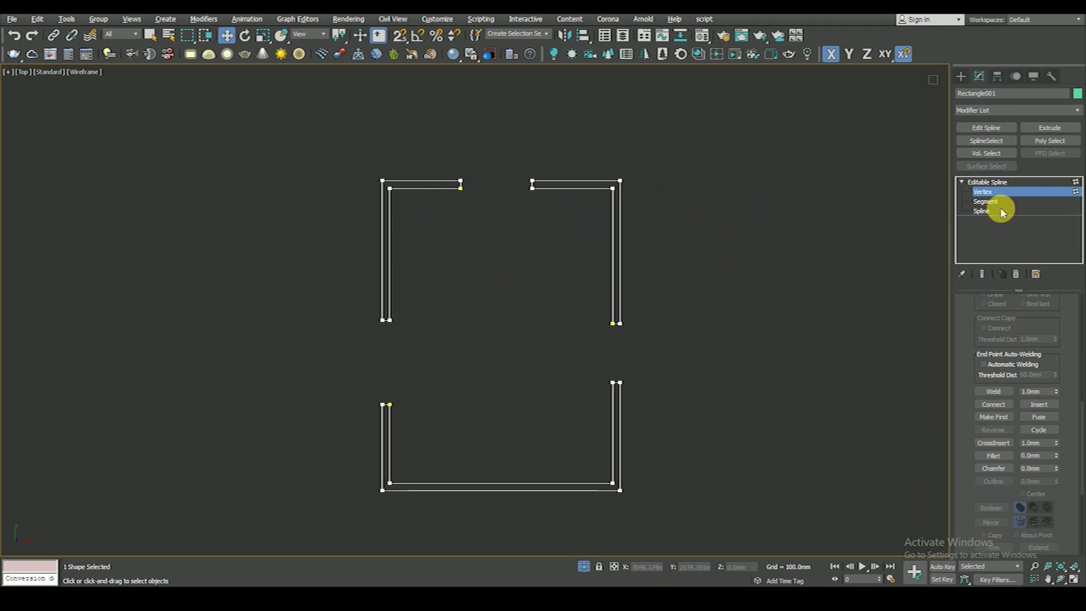
click(987, 182)
click(808, 271)
Step: Draw thin 150 mm-deep rectangles filling the top, left and right wall openings
click(961, 76)
click(1038, 153)
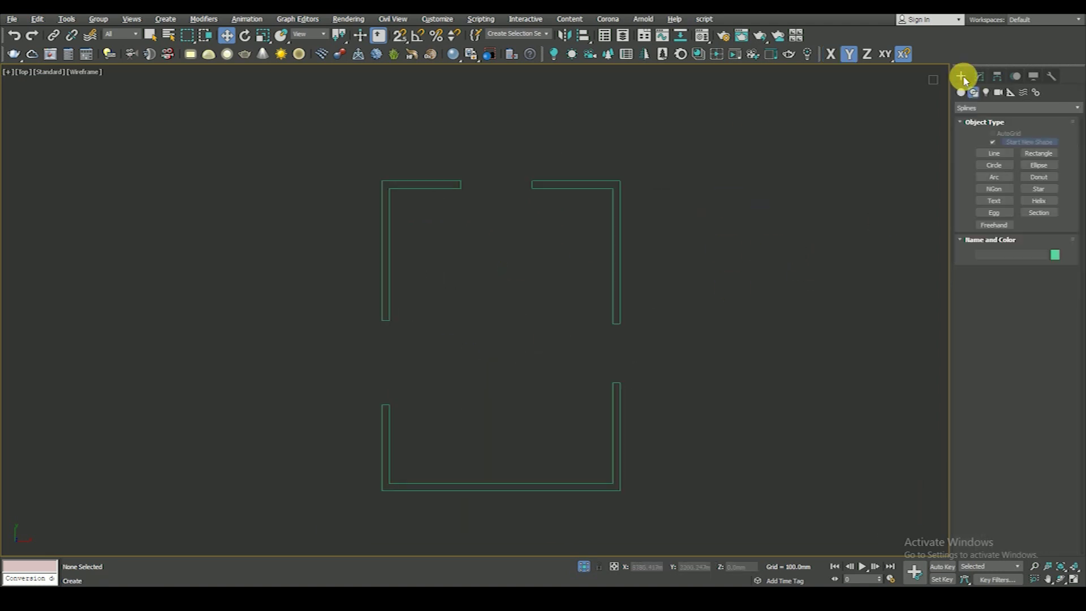
scroll(456, 205, up, 3)
drag(449, 194, 587, 209)
scroll(535, 200, down, 3)
scroll(541, 206, down, 2)
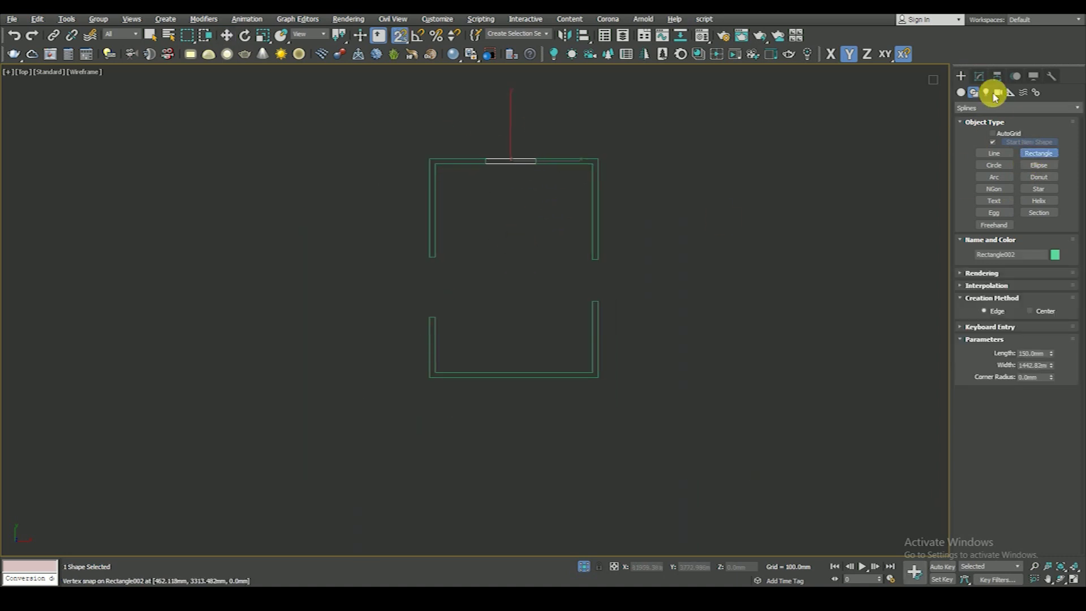
scroll(470, 259, up, 4)
drag(401, 251, 411, 370)
drag(727, 255, 737, 338)
scroll(741, 339, down, 4)
Step: Select the top and left opening rectangles and view their modifier settings
click(226, 36)
scroll(509, 226, up, 4)
click(545, 213)
ctrl+click(440, 376)
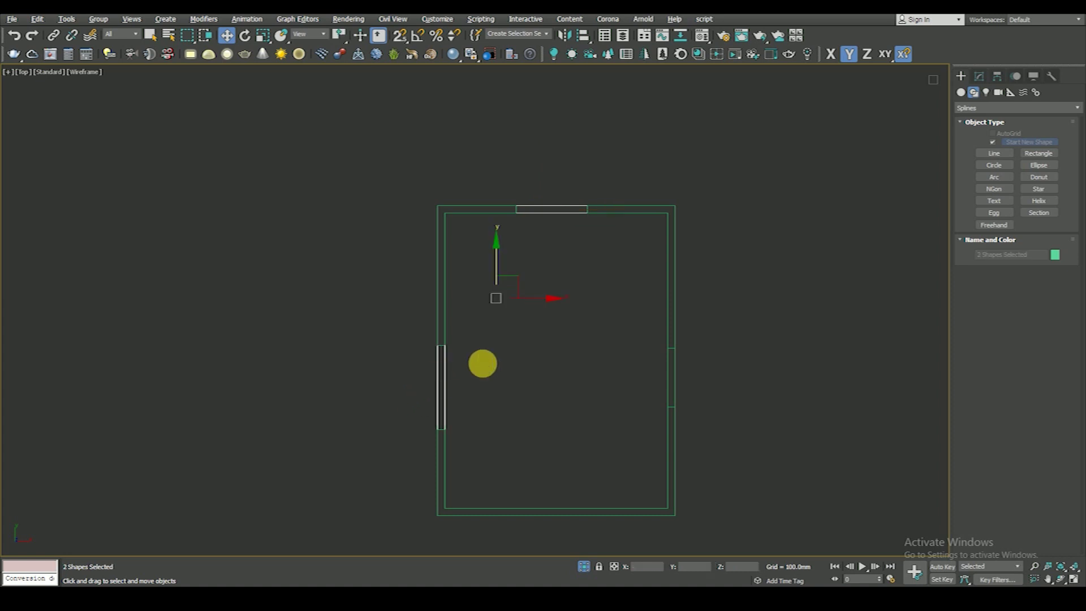
click(979, 77)
alt+middle_drag(693, 276, 630, 235)
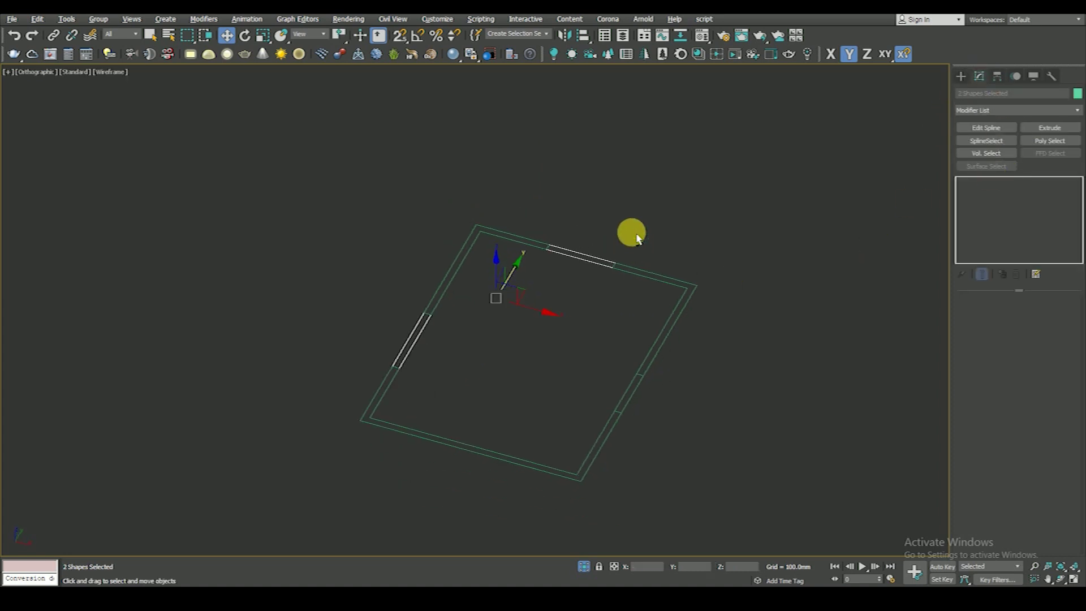
Step: Extrude the wall pieces, and extrude the main wall outline to a full 9' height
click(1056, 128)
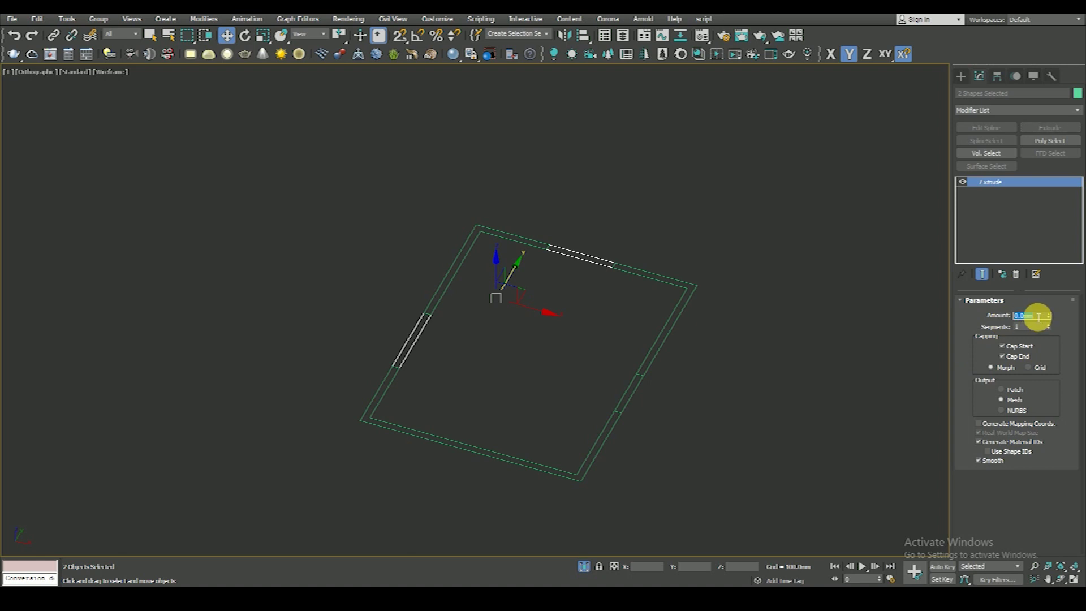
key(Return)
click(656, 340)
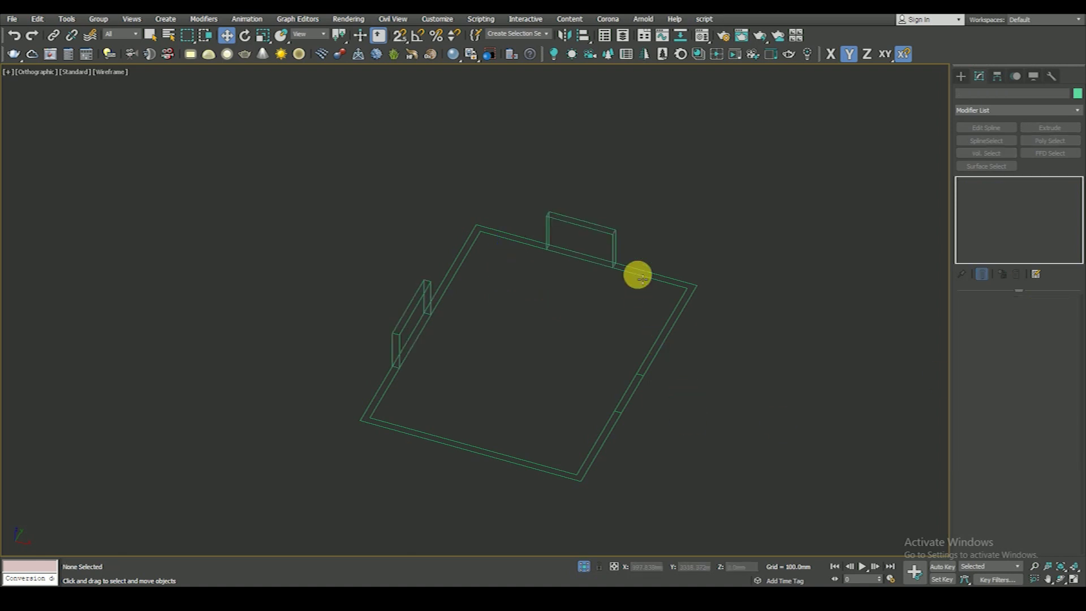
click(1050, 128)
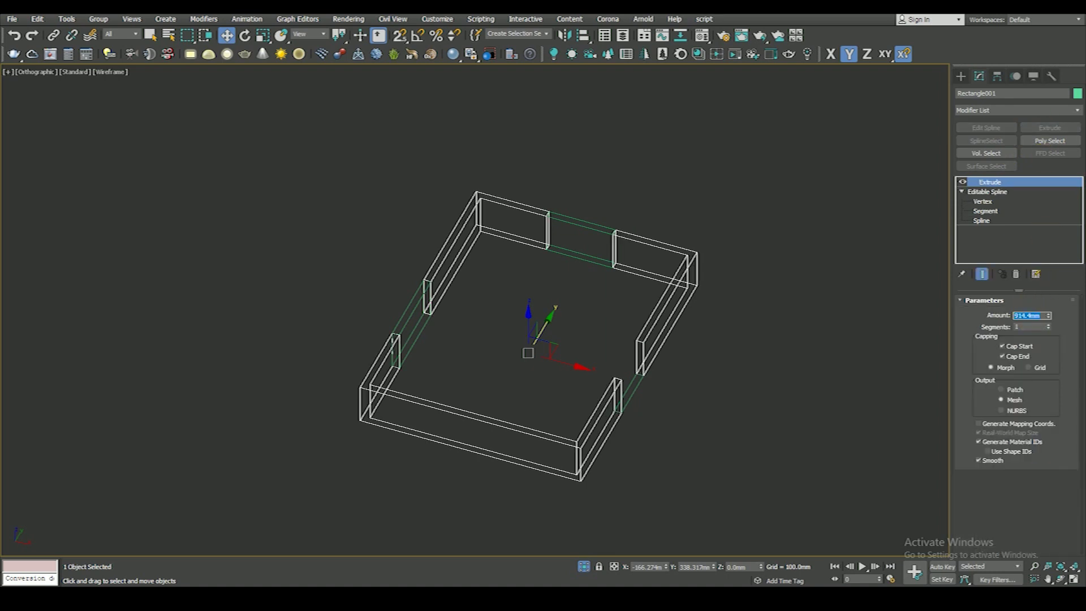
text(9')
key(Return)
click(795, 390)
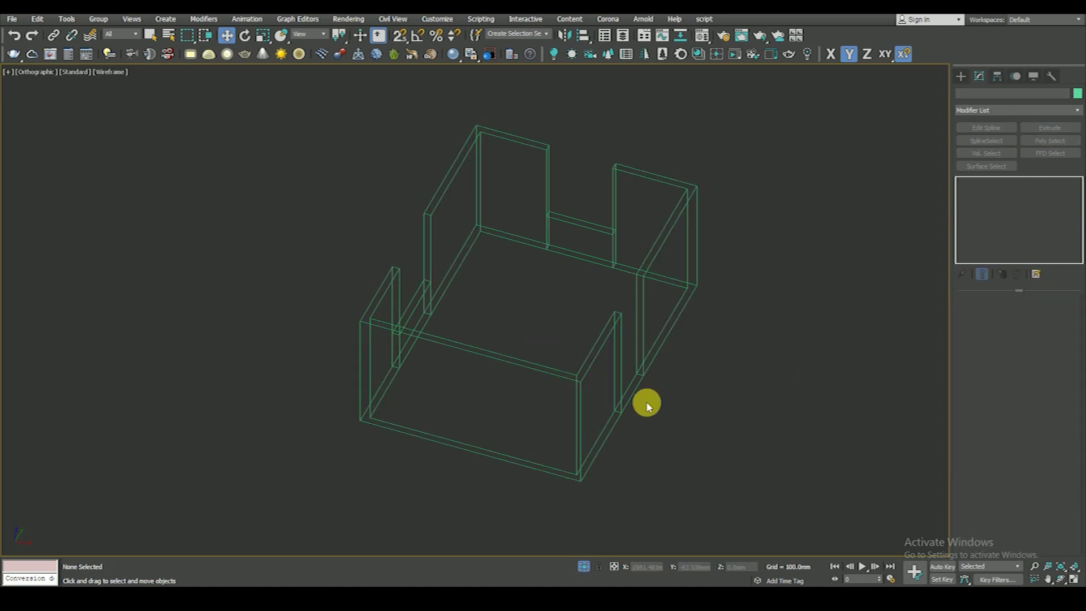
Step: Extrude the narrow right-opening piece and raise it in Front view to 2143.2mm
click(634, 391)
click(1047, 129)
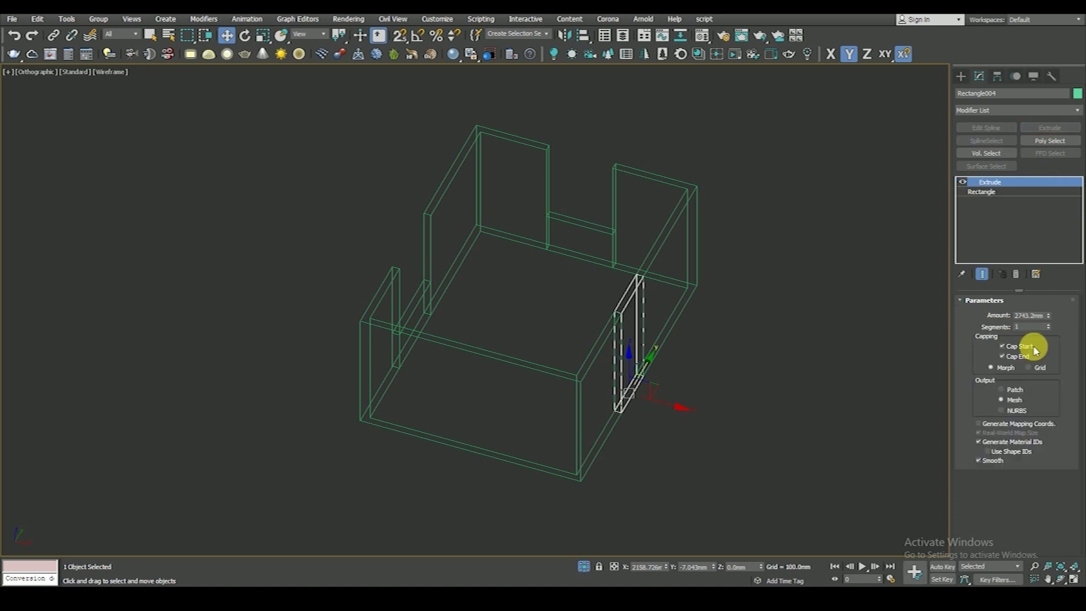
key(f)
scroll(689, 352, down, 3)
scroll(613, 369, up, 2)
key(g)
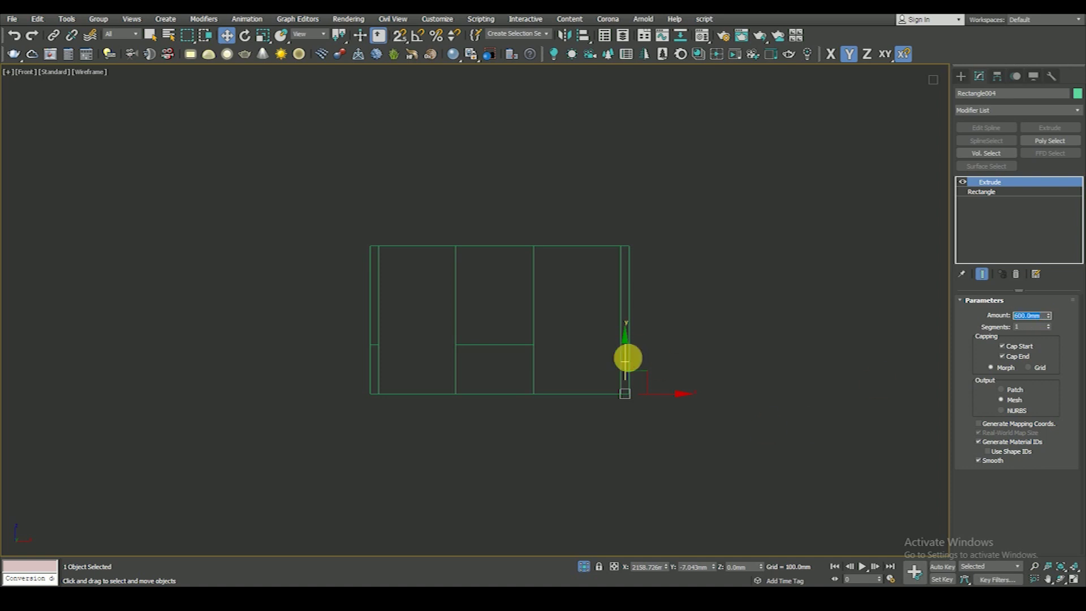
drag(628, 345, 627, 241)
scroll(616, 279, up, 5)
scroll(626, 241, down, 5)
Step: Shift-copy the two lower wall panels upward as independent copies snapped to the wall top
click(514, 347)
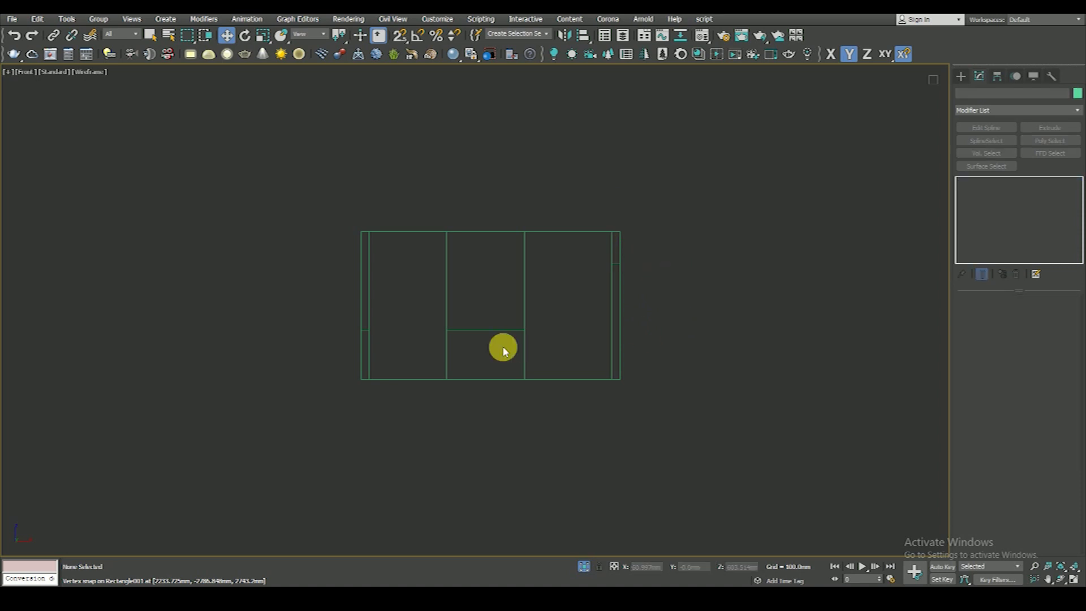
click(482, 331)
scroll(378, 334, up, 5)
ctrl+click(338, 322)
scroll(411, 395, down, 5)
drag(449, 361, 463, 267)
click(496, 277)
click(496, 268)
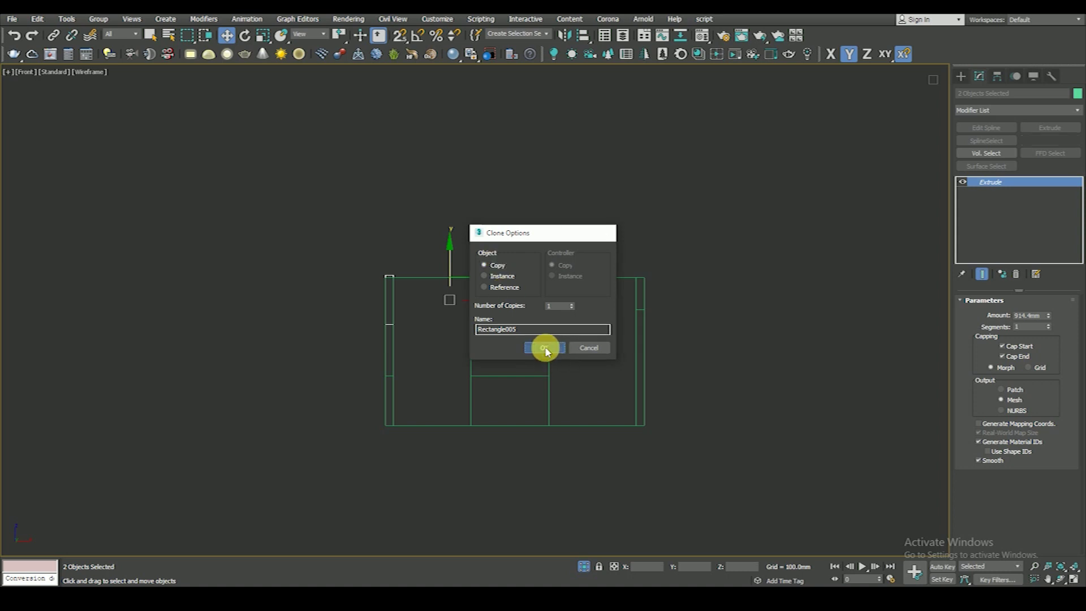
click(544, 347)
drag(552, 326, 643, 311)
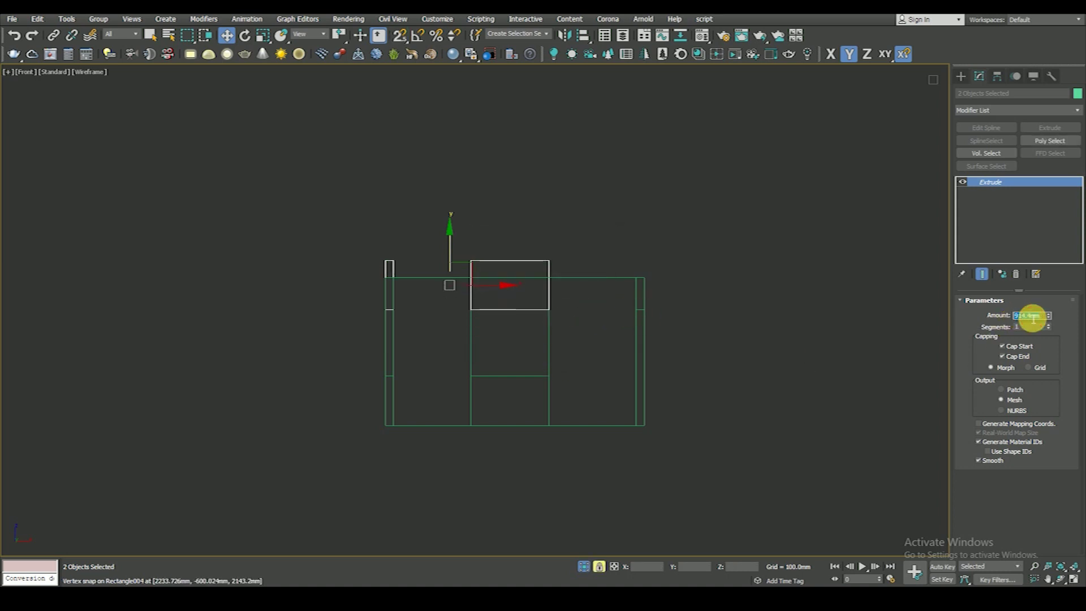
Step: Orbit into a shaded 3D view of the room to check the window openings
alt+middle_drag(552, 368, 582, 250)
key(F3)
click(605, 238)
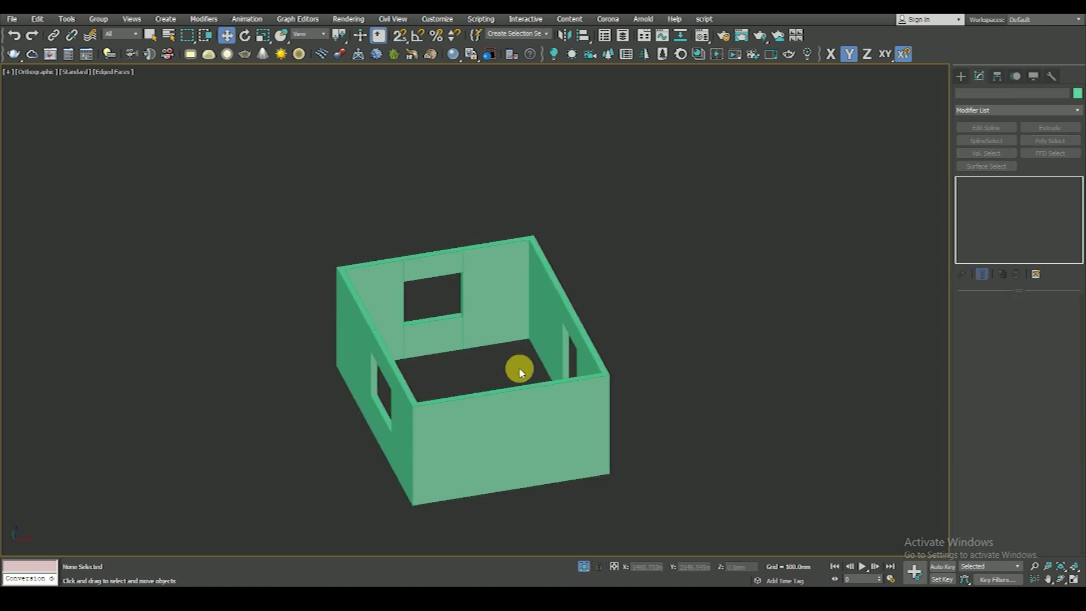
Step: Orbit the extruded room and toggle Top wireframe views to inspect the new walls
scroll(518, 368, down, 3)
key(t)
key(F3)
key(F3)
scroll(525, 364, down, 5)
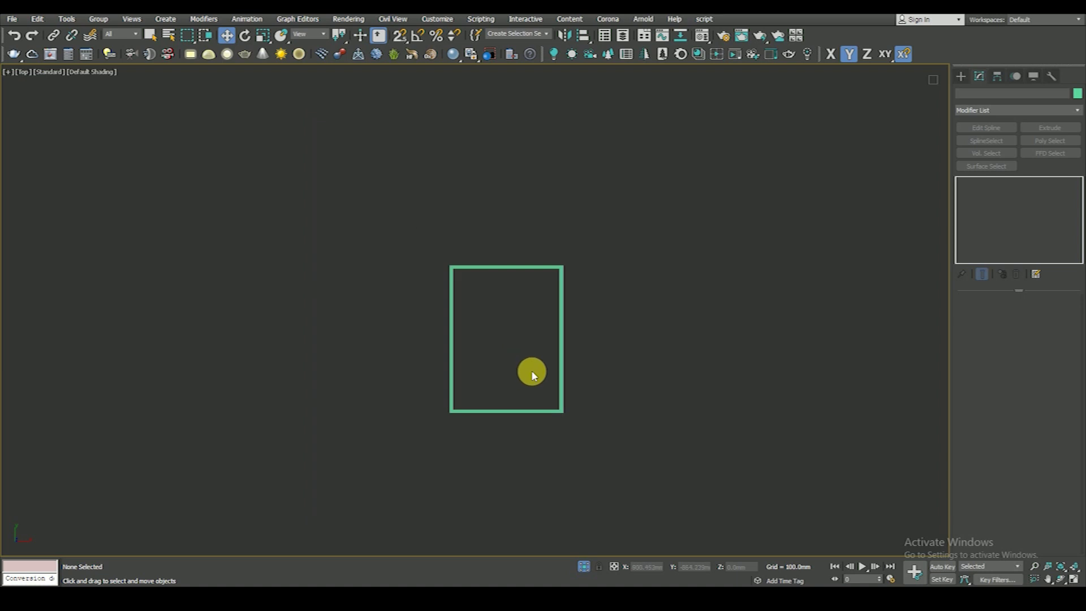
alt+middle_drag(528, 371, 516, 317)
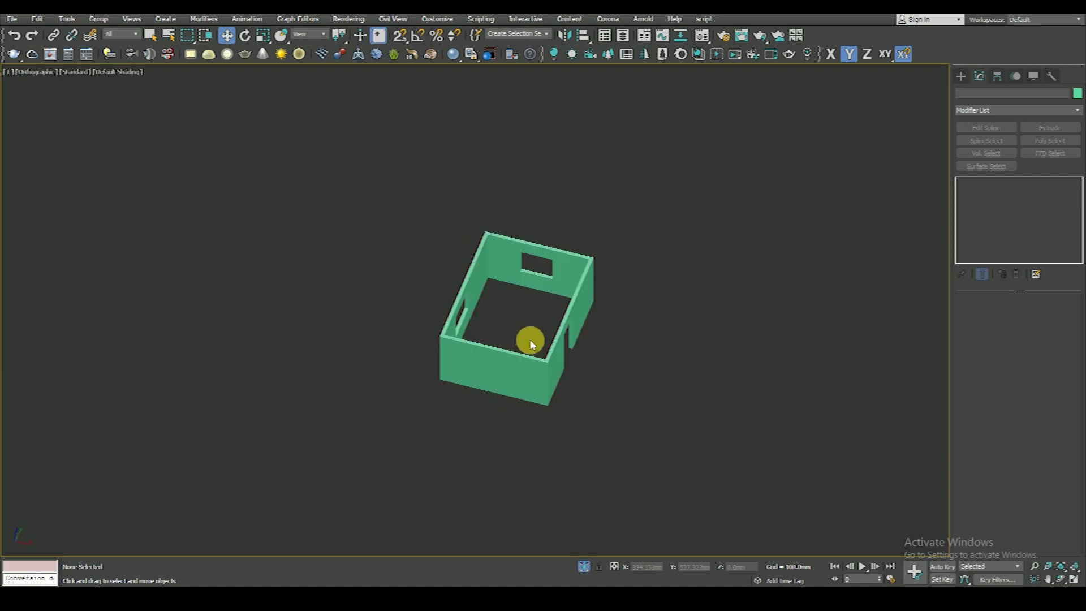
alt+middle_drag(528, 339, 558, 357)
scroll(558, 358, up, 2)
key(t)
scroll(545, 332, down, 3)
key(F3)
scroll(554, 289, down, 1)
scroll(526, 308, down, 1)
middle_drag(525, 308, 518, 306)
scroll(571, 302, up, 3)
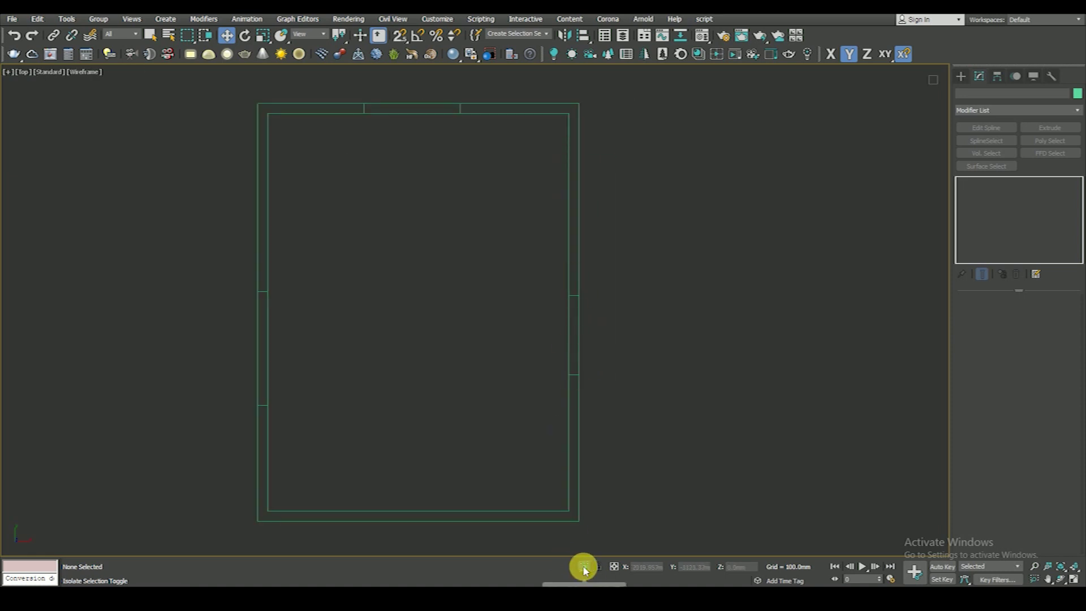
scroll(552, 402, down, 3)
drag(337, 509, 715, 357)
Step: Select the pieces above and below the top-wall window and inspect them from angled views
click(673, 342)
alt+middle_drag(485, 299, 485, 242)
scroll(487, 238, up, 3)
key(F3)
click(489, 215)
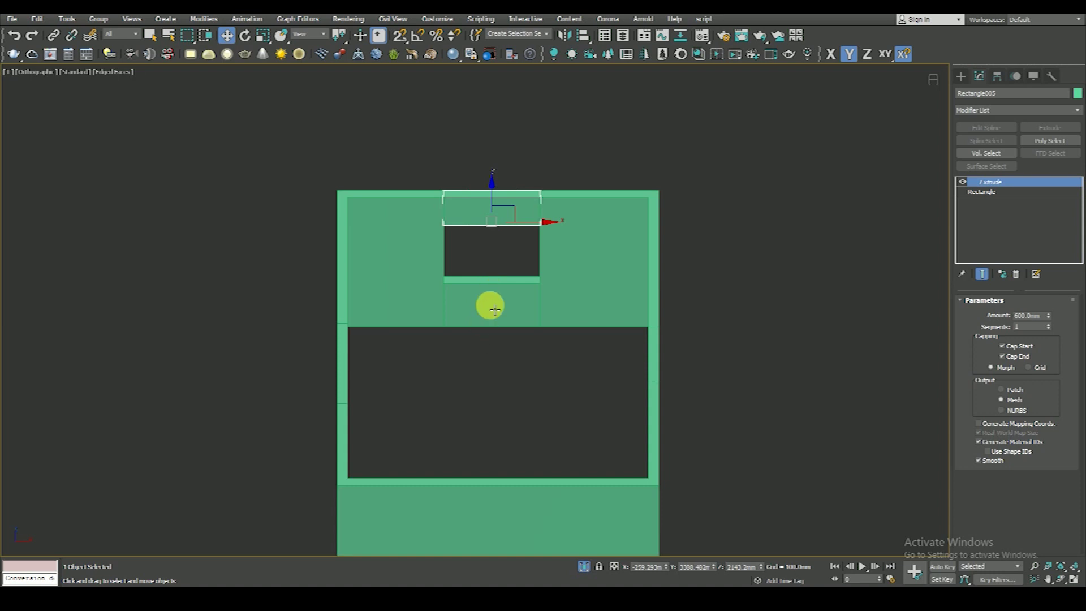
ctrl+click(491, 299)
key(F3)
key(F3)
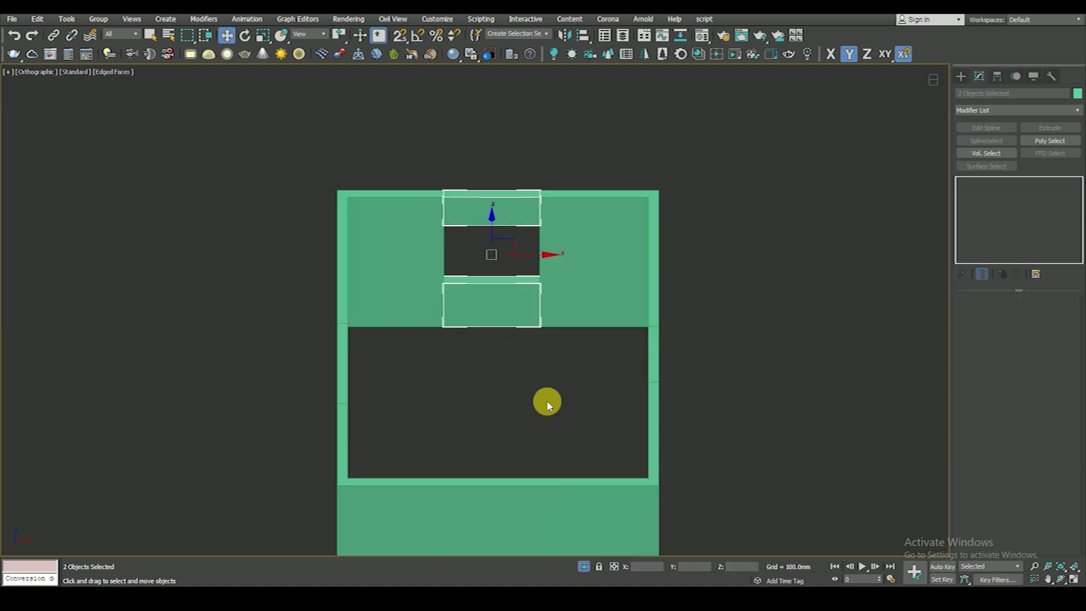
scroll(546, 399, down, 2)
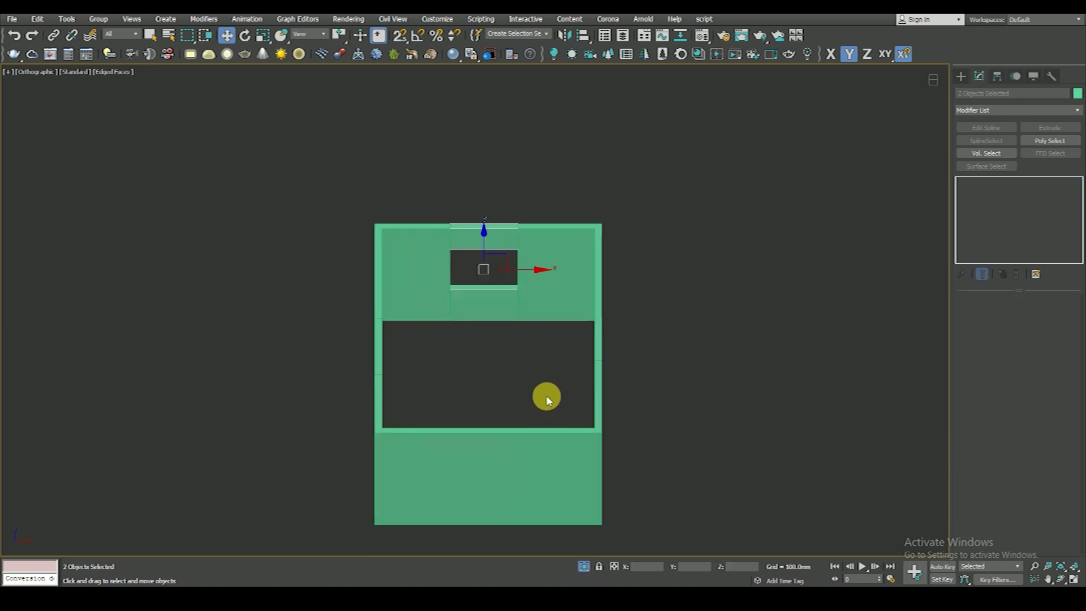
mouse_move(543, 390)
alt+middle_down()
mouse_move(514, 359)
mouse_move(531, 354)
alt+middle_up()
right_click(519, 320)
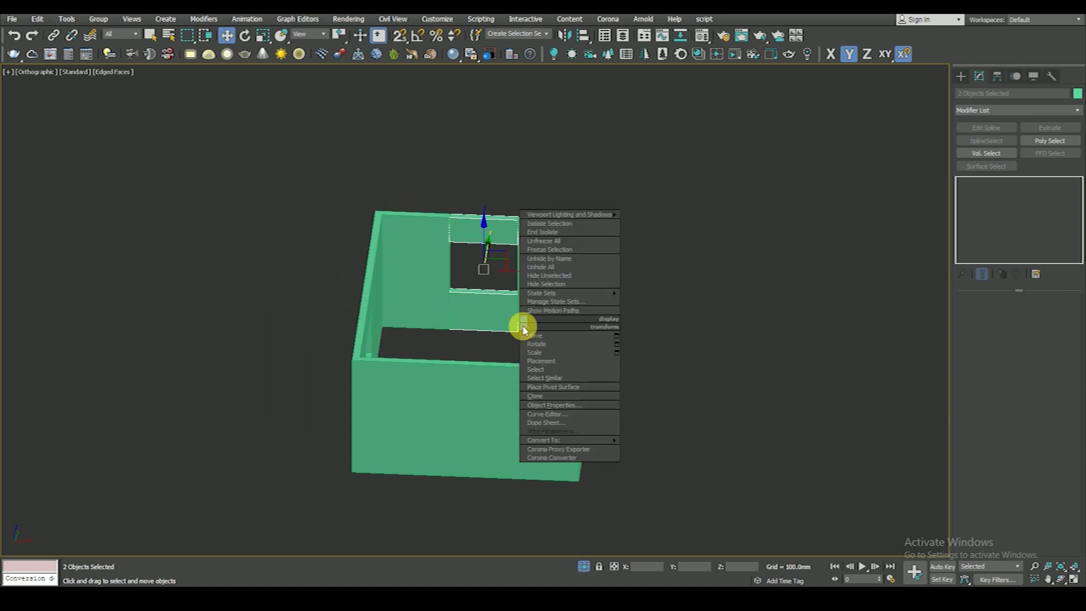
mouse_move(453, 337)
alt+middle_down()
mouse_move(496, 344)
mouse_move(414, 352)
mouse_move(482, 358)
mouse_move(510, 321)
alt+middle_up()
click(498, 354)
Step: End Isolate so all furniture reappears, viewed in Top wireframe fitted to the walls
key(t)
key(z)
click(588, 570)
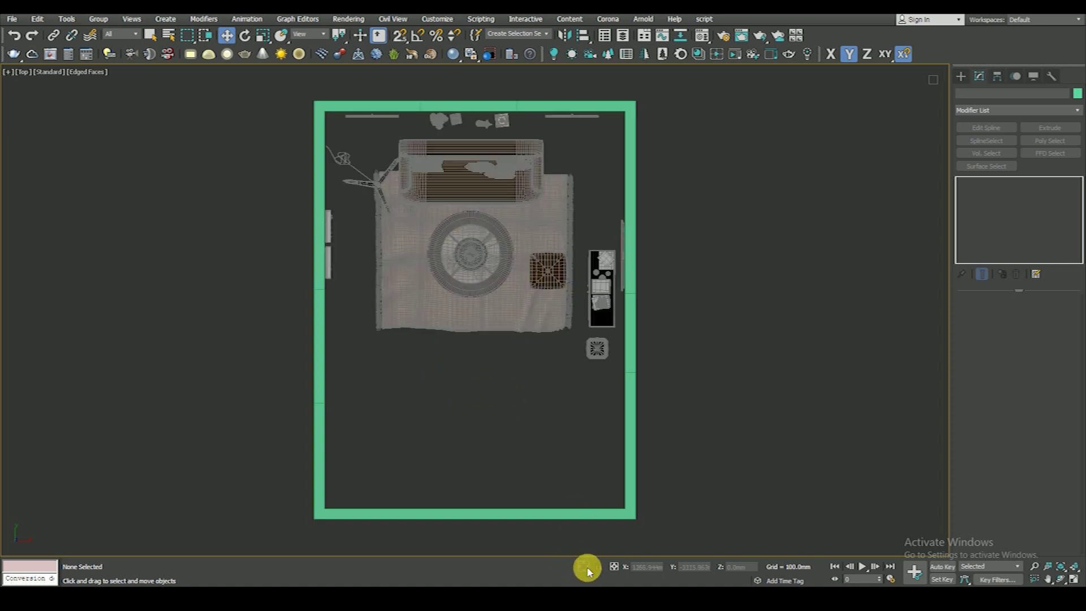
key(F3)
Step: Select the three pieces along the top wall to check them, then deselect
middle_drag(485, 99, 485, 182)
scroll(487, 186, up, 5)
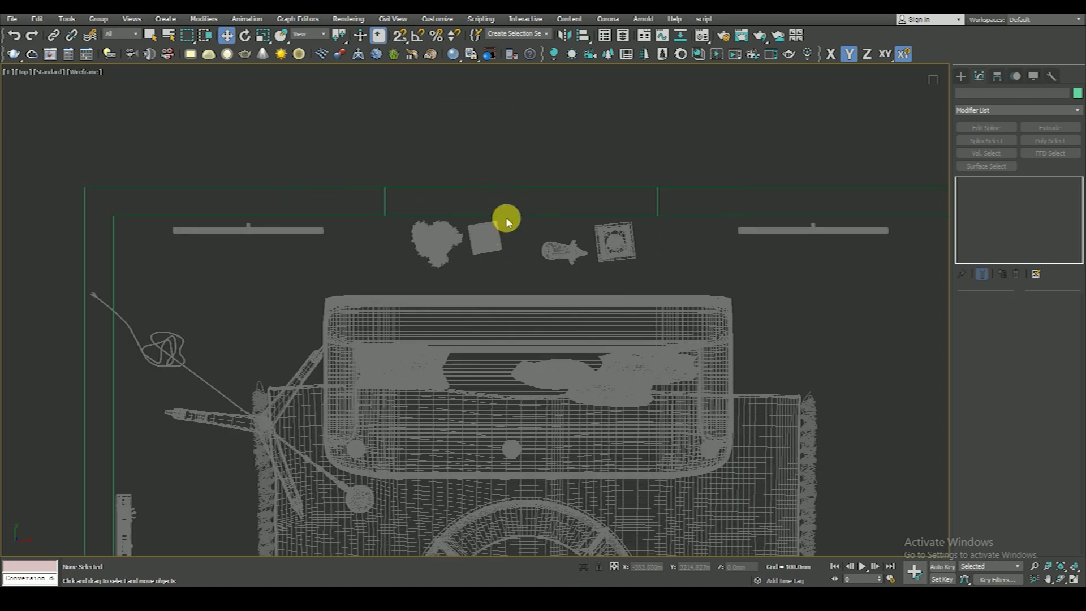
scroll(504, 234, down, 3)
scroll(704, 274, up, 3)
mouse_move(681, 259)
mouse_down()
mouse_move(420, 243)
mouse_move(390, 225)
mouse_move(660, 155)
mouse_up()
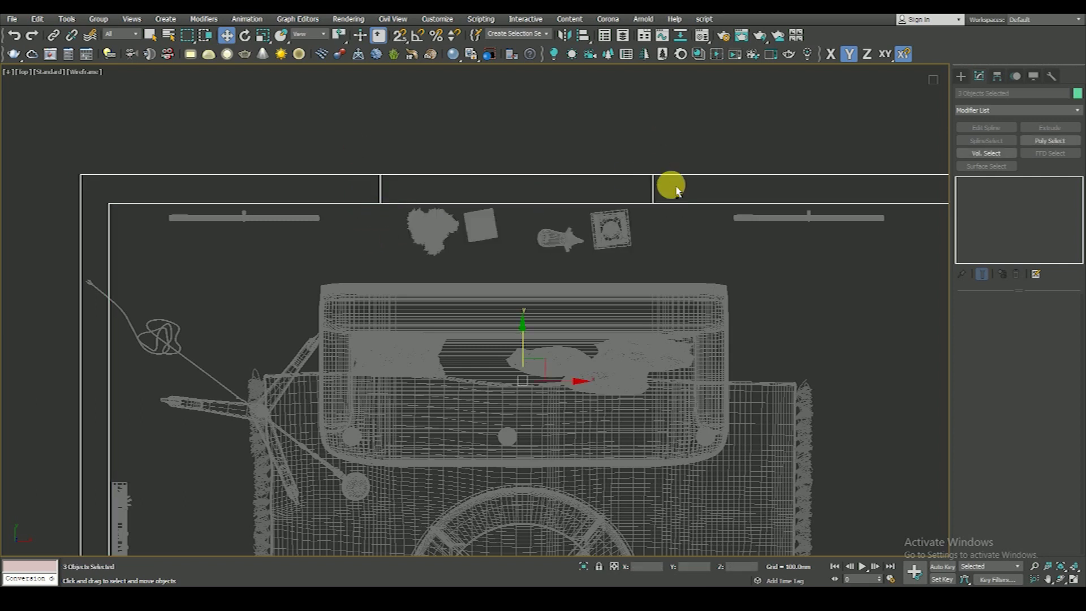
scroll(676, 189, down, 3)
scroll(690, 187, down, 1)
click(690, 187)
scroll(690, 187, down, 3)
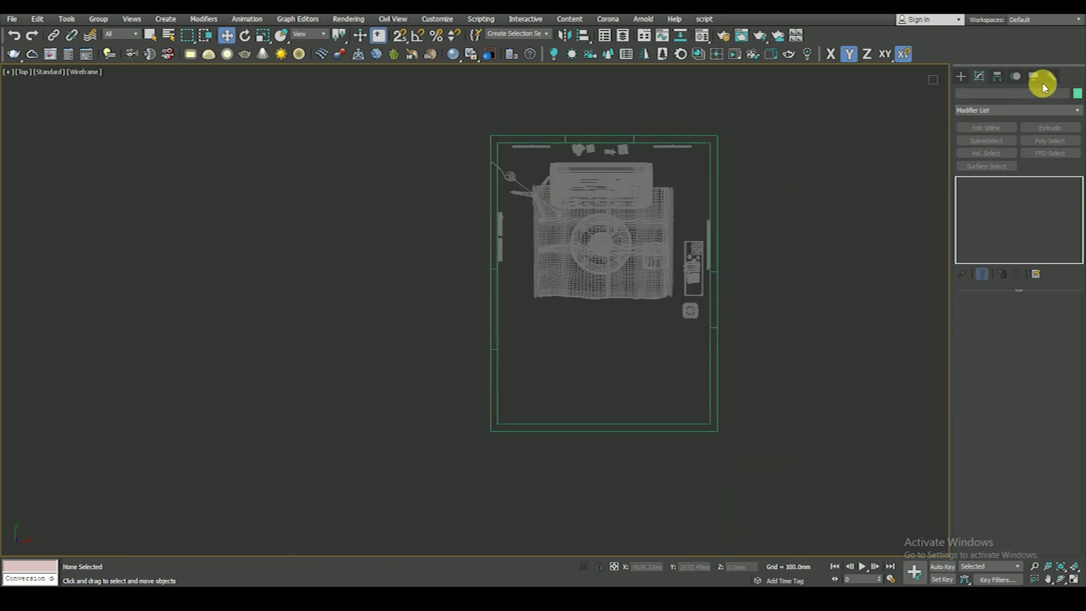
Step: Draw a rectangle snapped from one outer wall corner to the opposite one
click(1033, 76)
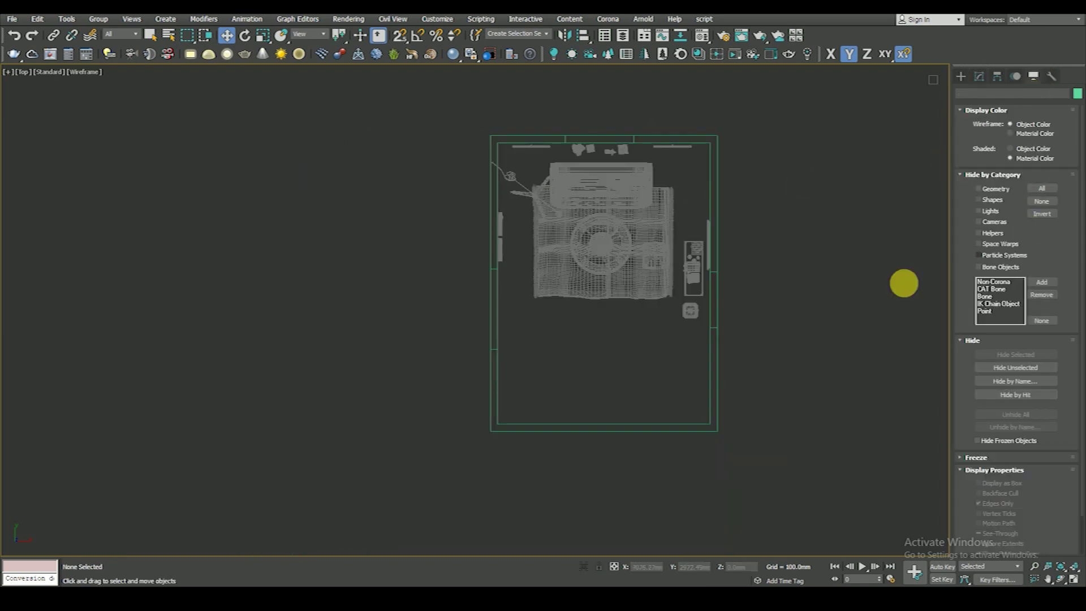
click(961, 75)
click(1038, 152)
middle_drag(674, 272, 549, 255)
scroll(549, 255, up, 2)
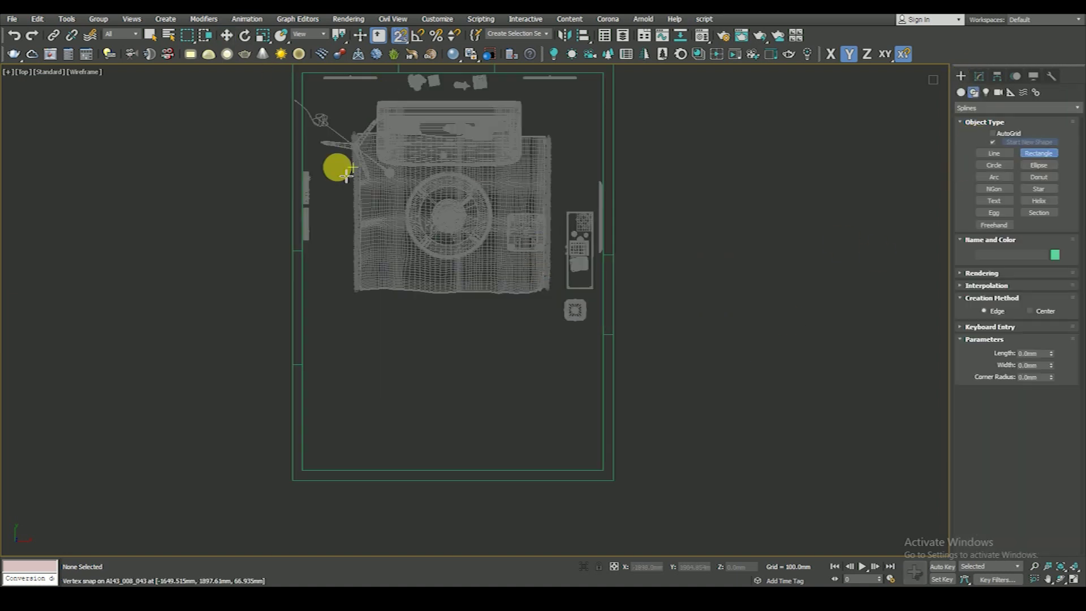
scroll(305, 128, down, 2)
drag(312, 108, 549, 419)
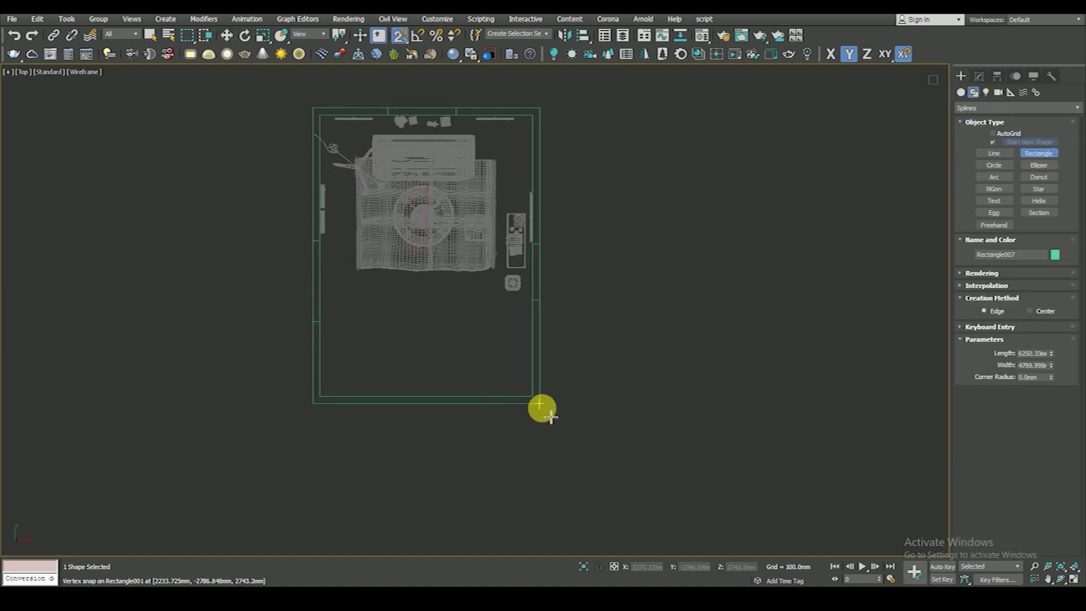
Step: Convert the rectangle to an editable spline
click(979, 76)
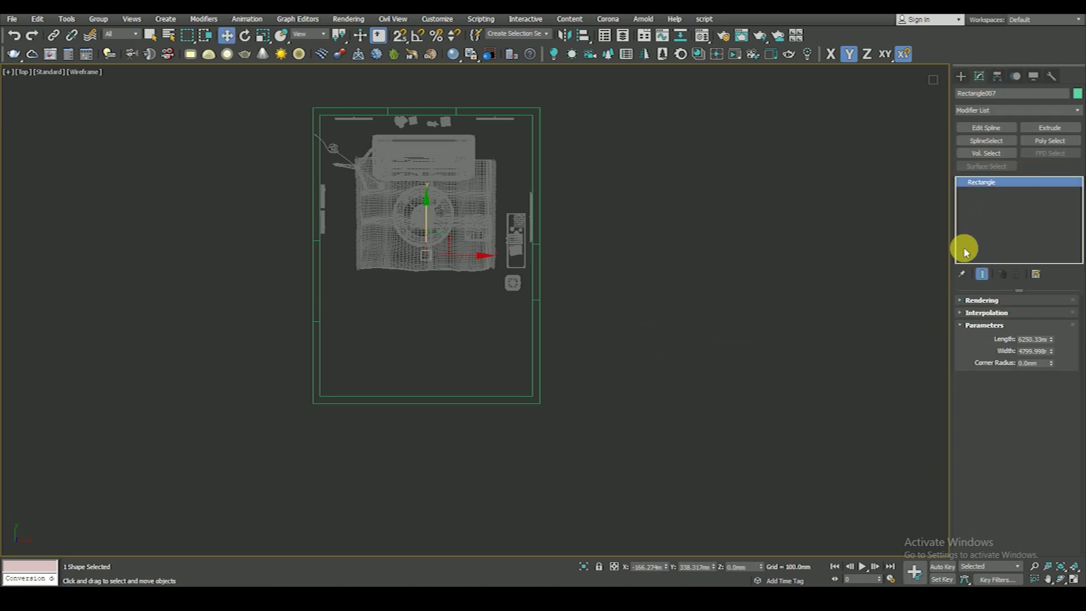
right_click(609, 243)
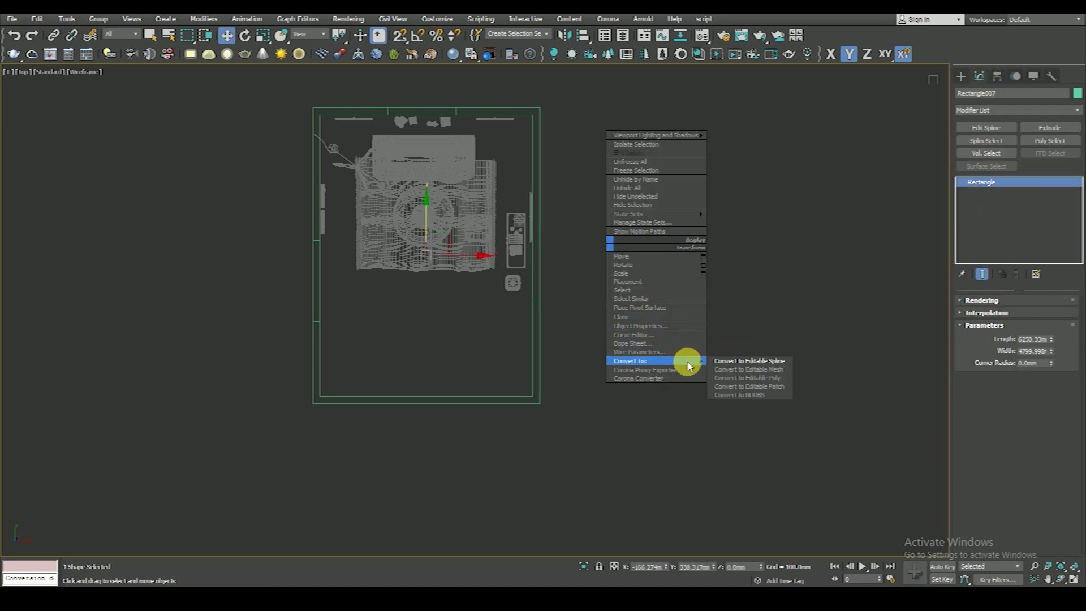
click(736, 361)
click(1013, 182)
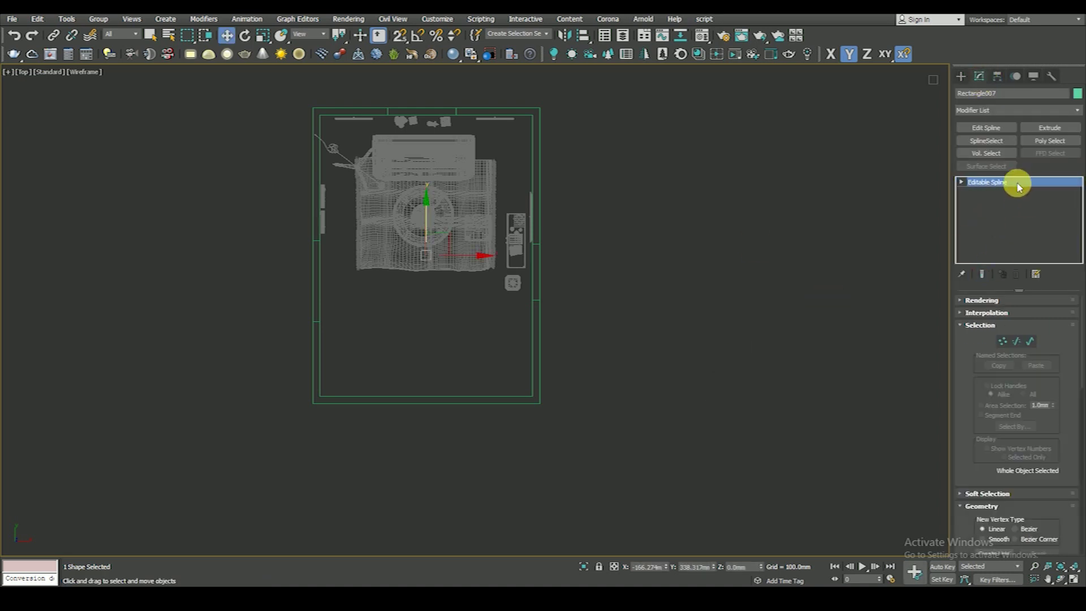
right_click(650, 221)
click(625, 142)
click(987, 181)
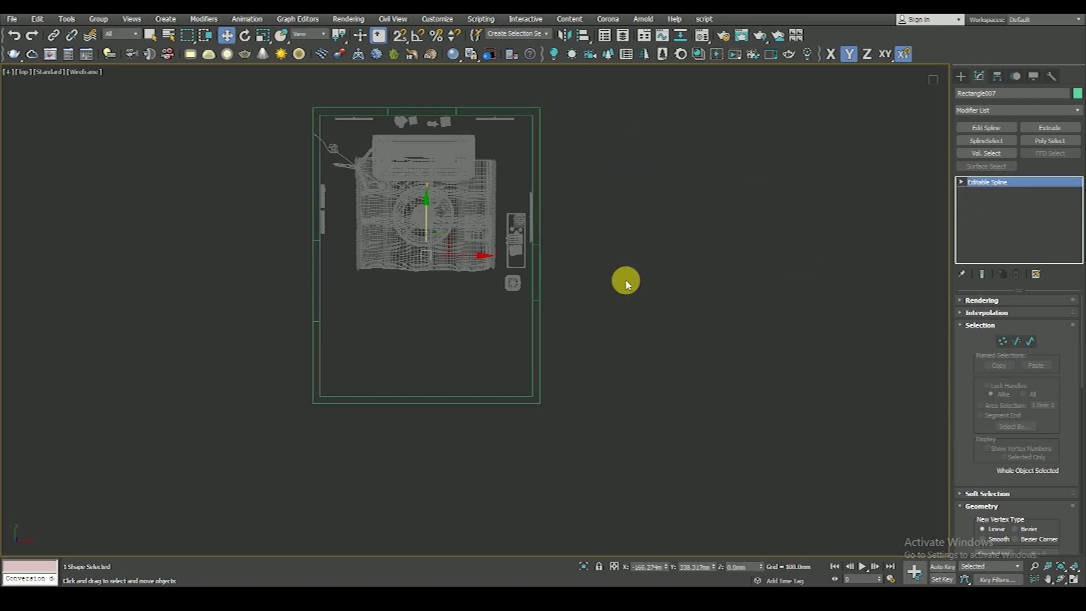
Step: Extrude the rectangle by -10 mm into a thin floor slab under the room
key(f)
key(z)
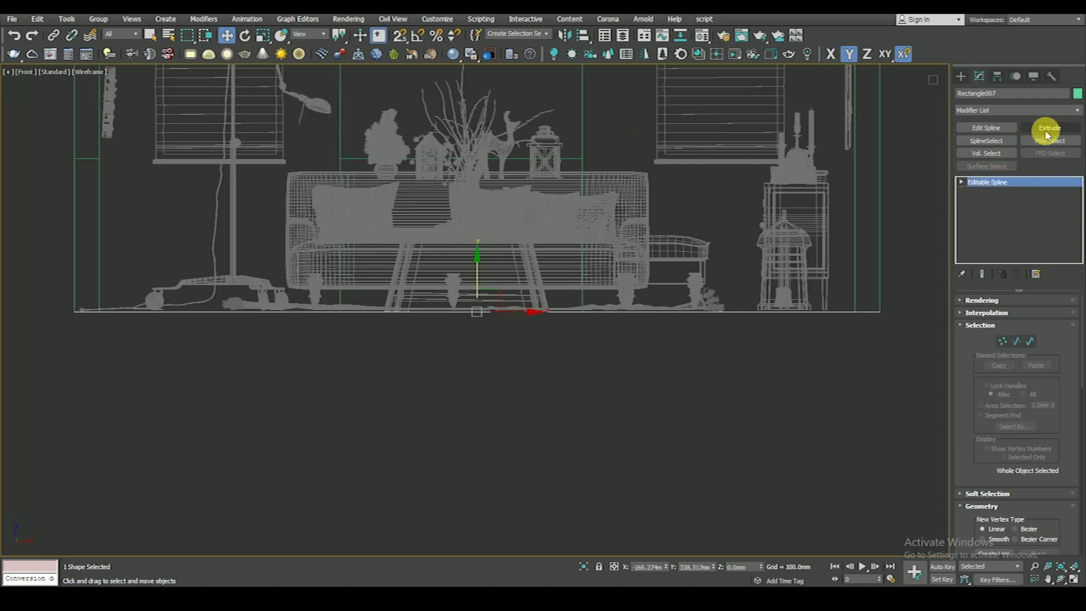
click(1049, 128)
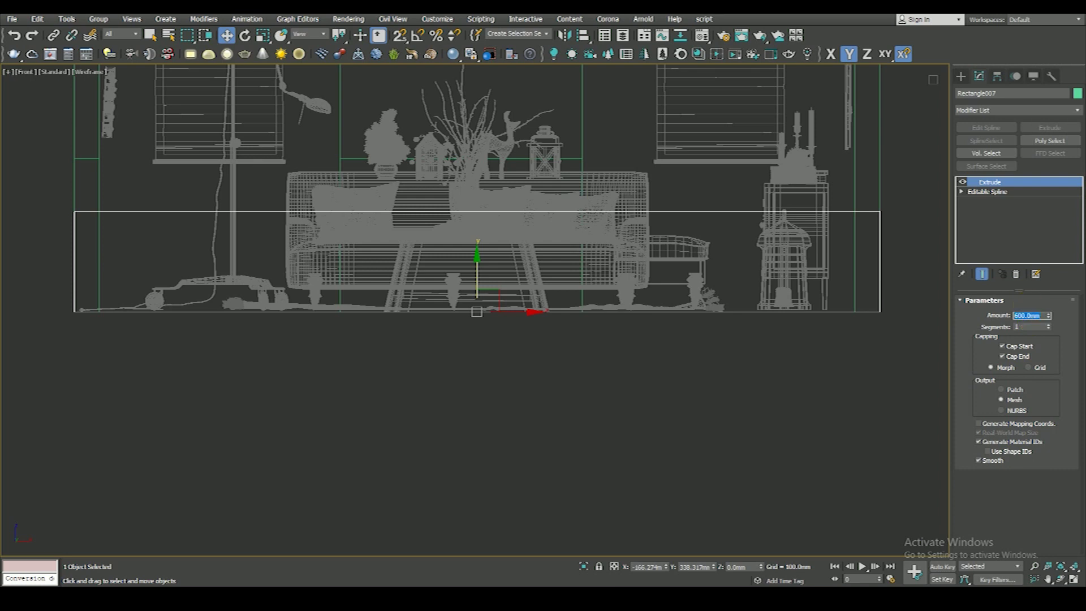
text(0)
key(Return)
middle_drag(821, 367, 632, 388)
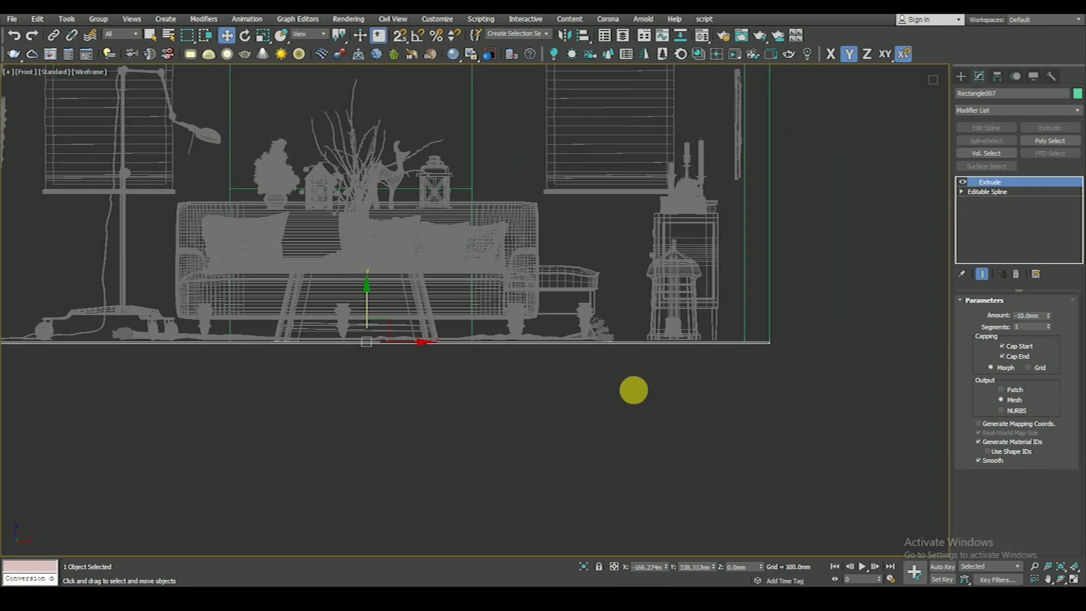
scroll(667, 402, down, 5)
key(t)
scroll(714, 342, down, 3)
click(715, 342)
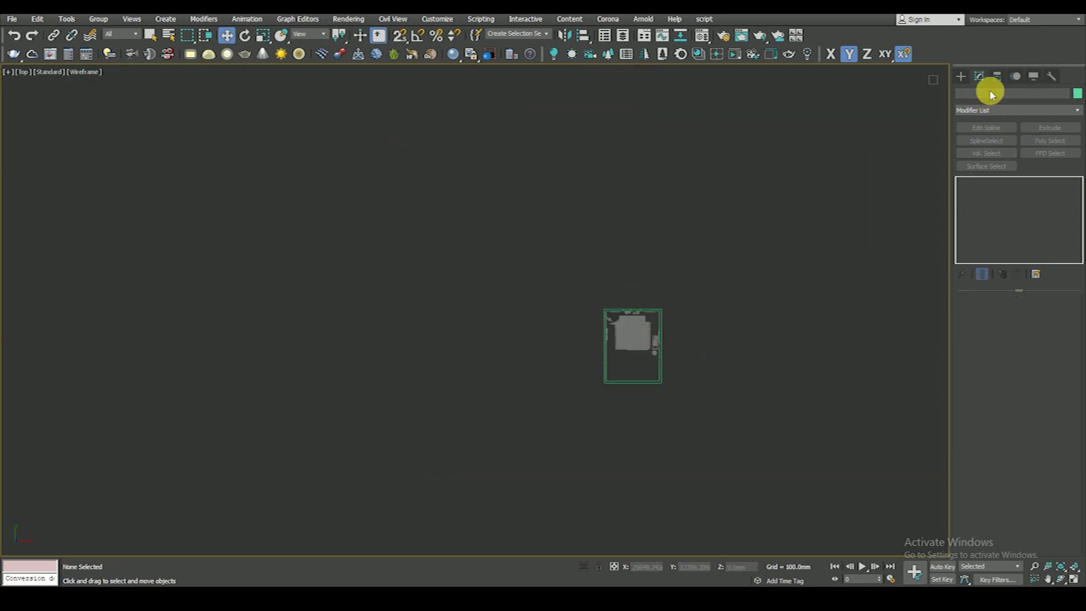
Step: Place a Physical camera in Top view from the bottom wall aimed at the sofa
click(960, 76)
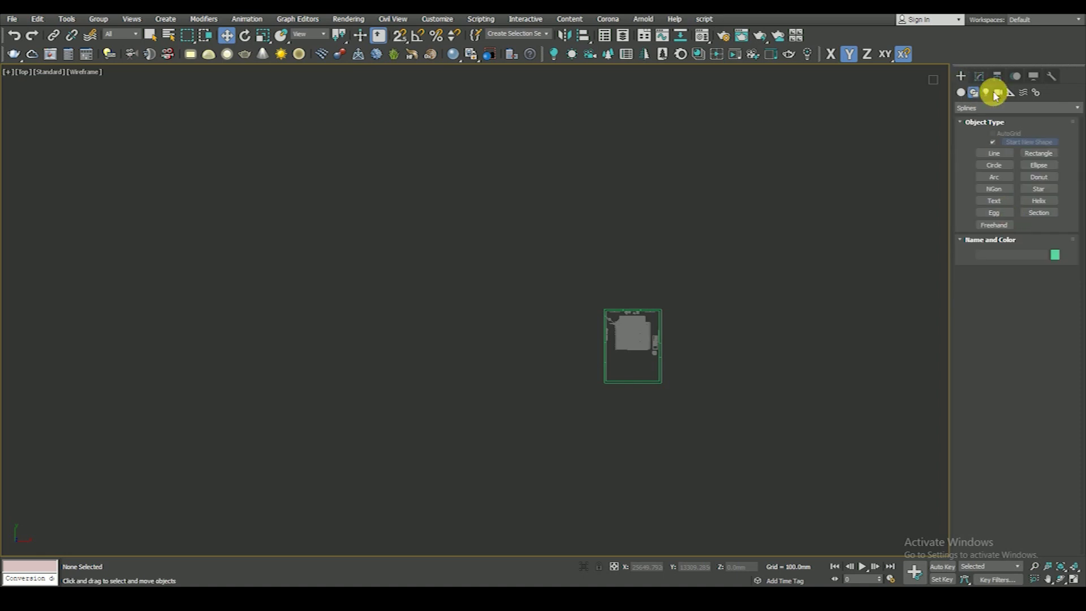
click(998, 92)
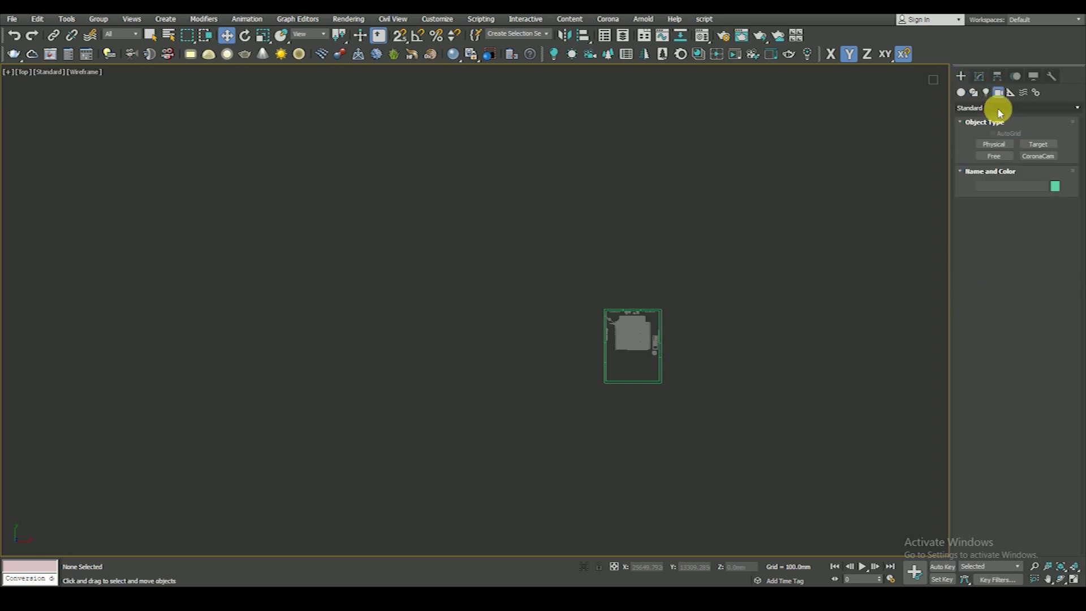
click(990, 146)
scroll(638, 339, up, 3)
scroll(555, 371, up, 1)
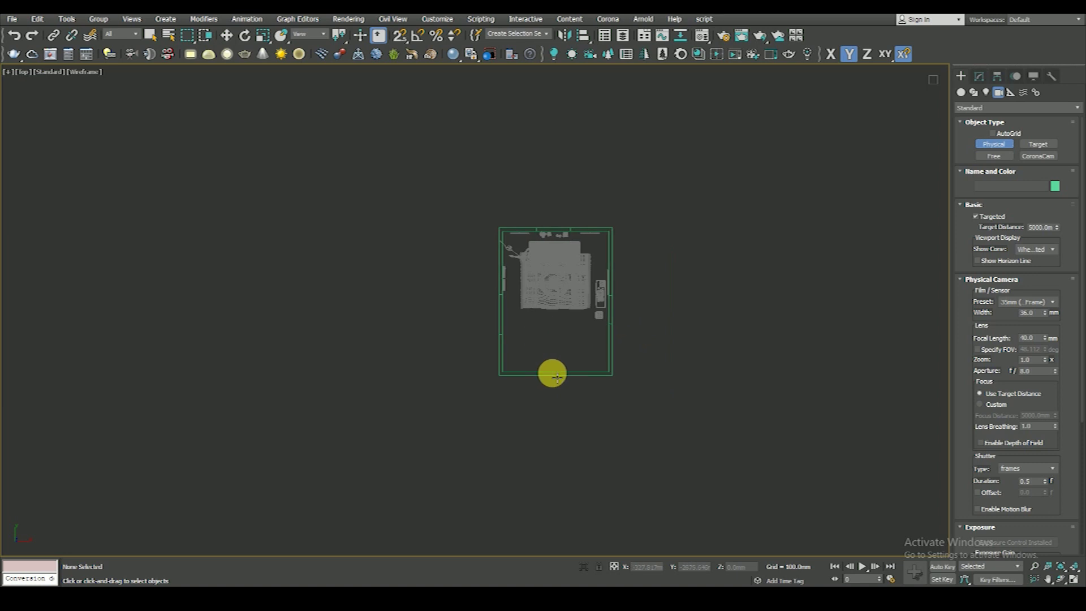
scroll(546, 436, up, 2)
drag(555, 406, 552, 164)
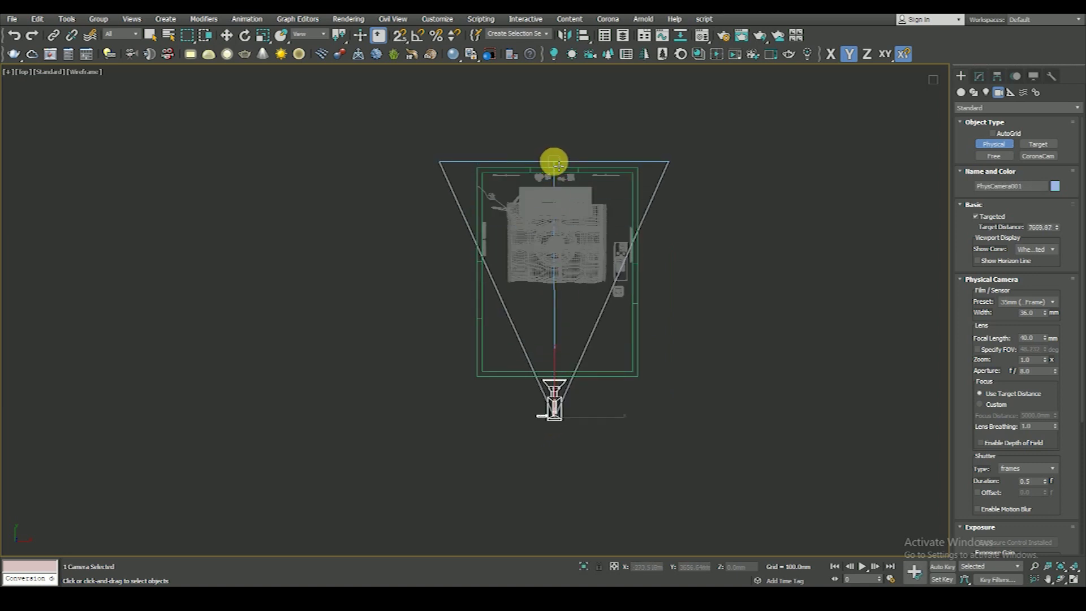
Step: Set the camera's focal length to 30 mm
click(224, 37)
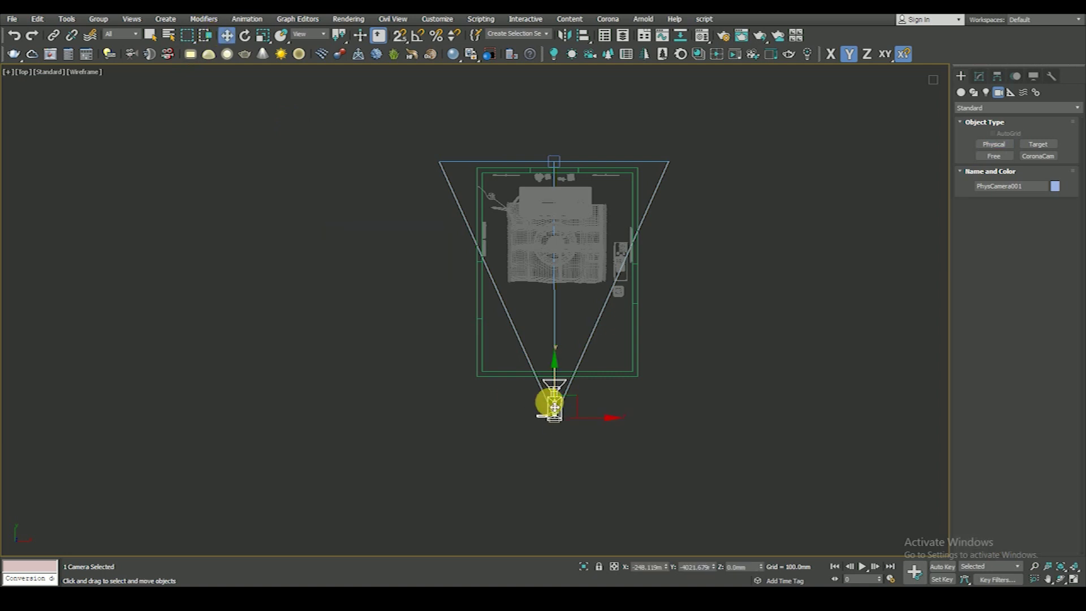
scroll(553, 407, up, 4)
middle_drag(553, 388, 557, 303)
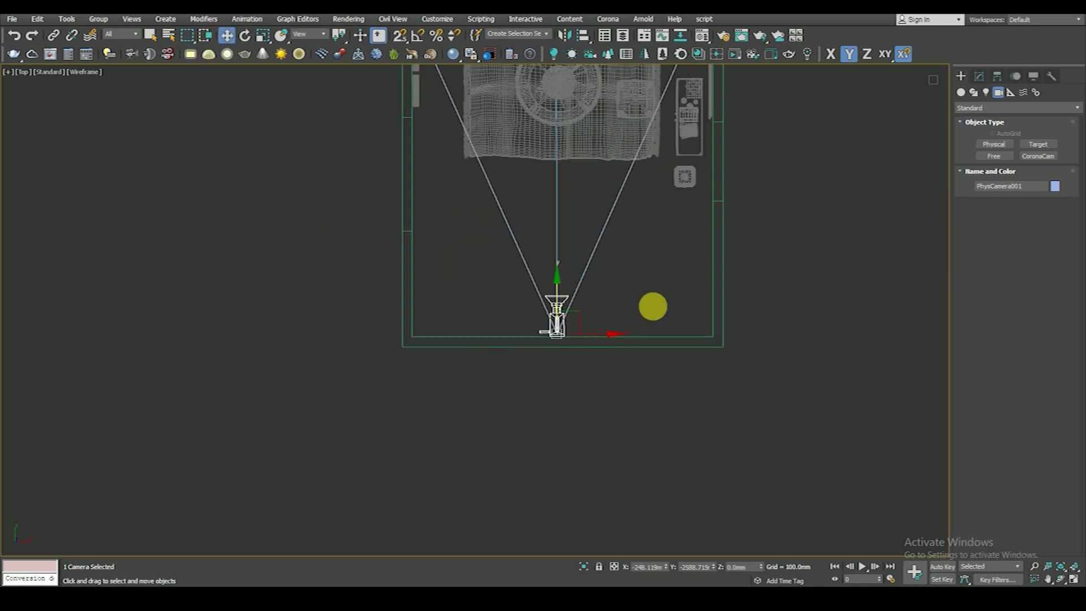
scroll(650, 308, down, 4)
click(979, 76)
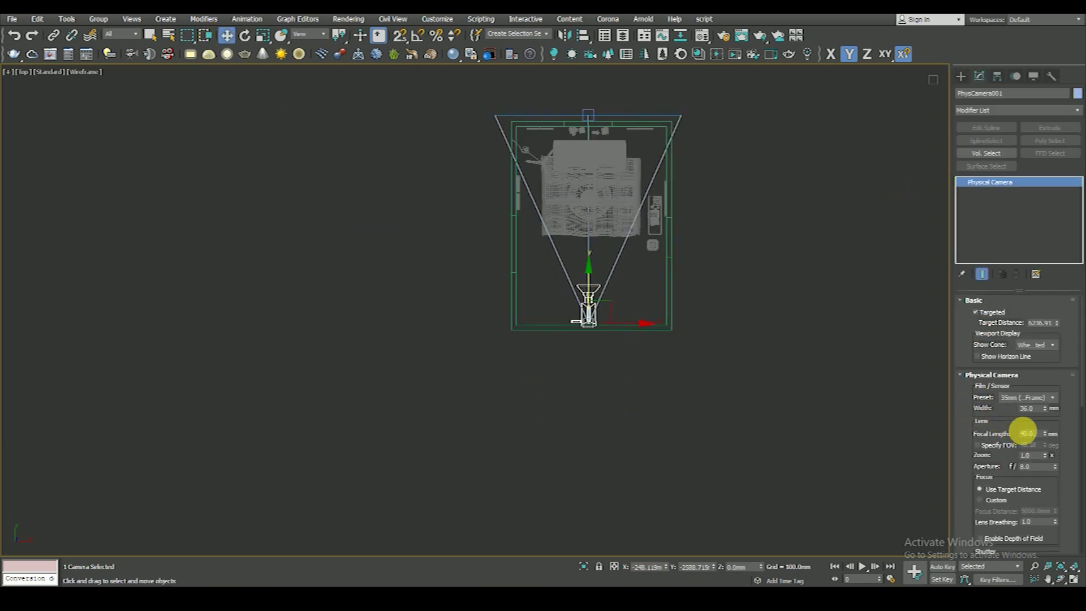
key(Return)
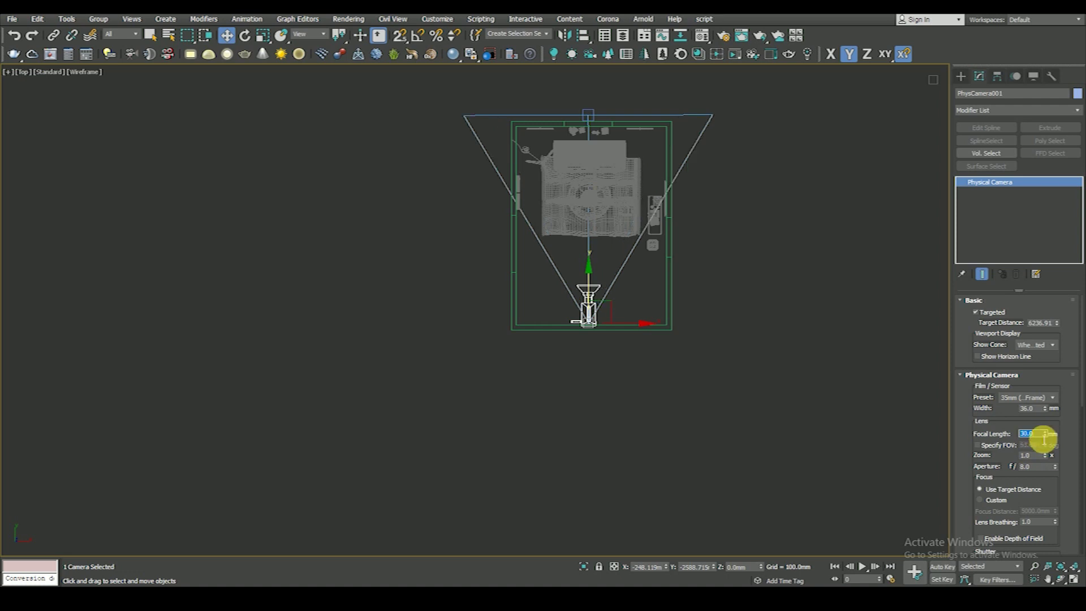
middle_drag(701, 392, 530, 448)
click(555, 437)
Step: Change the viewport layout to two side-by-side panes via Viewport Configuration
key(c)
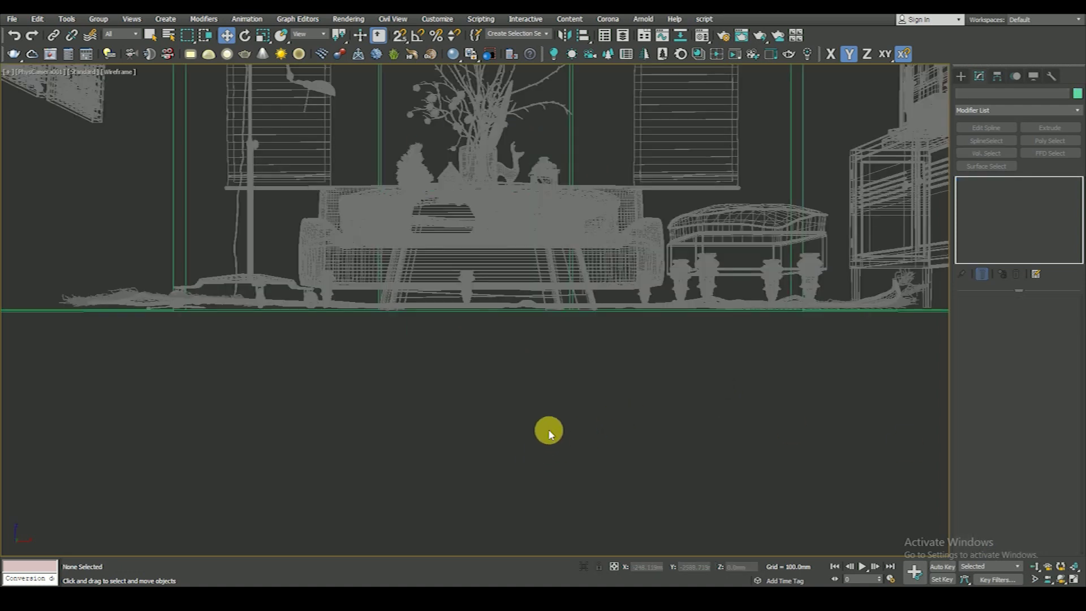
key(shift+f)
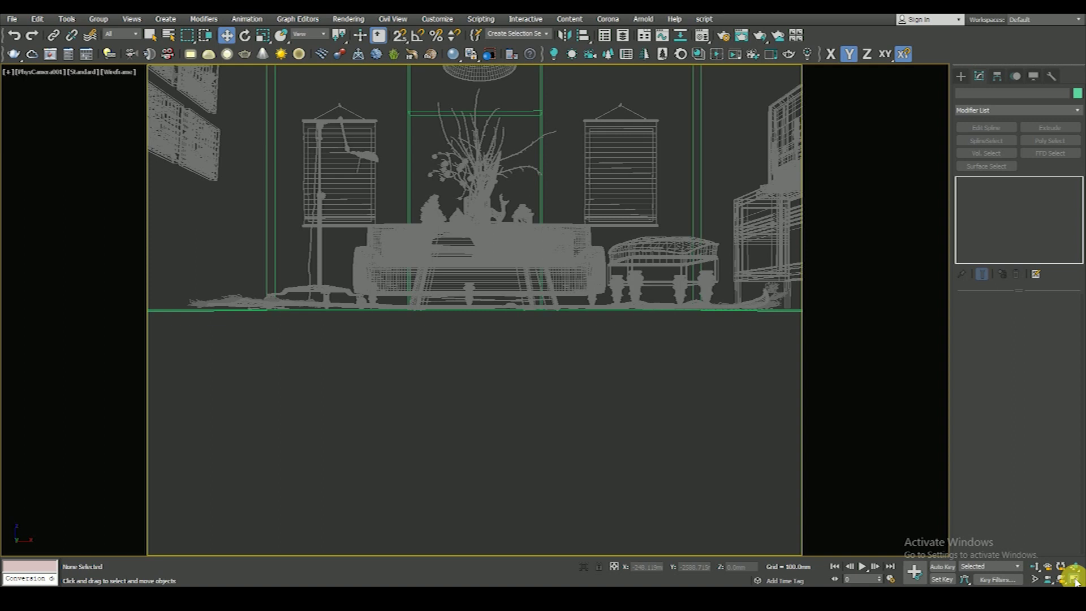
click(1074, 581)
right_click(1064, 570)
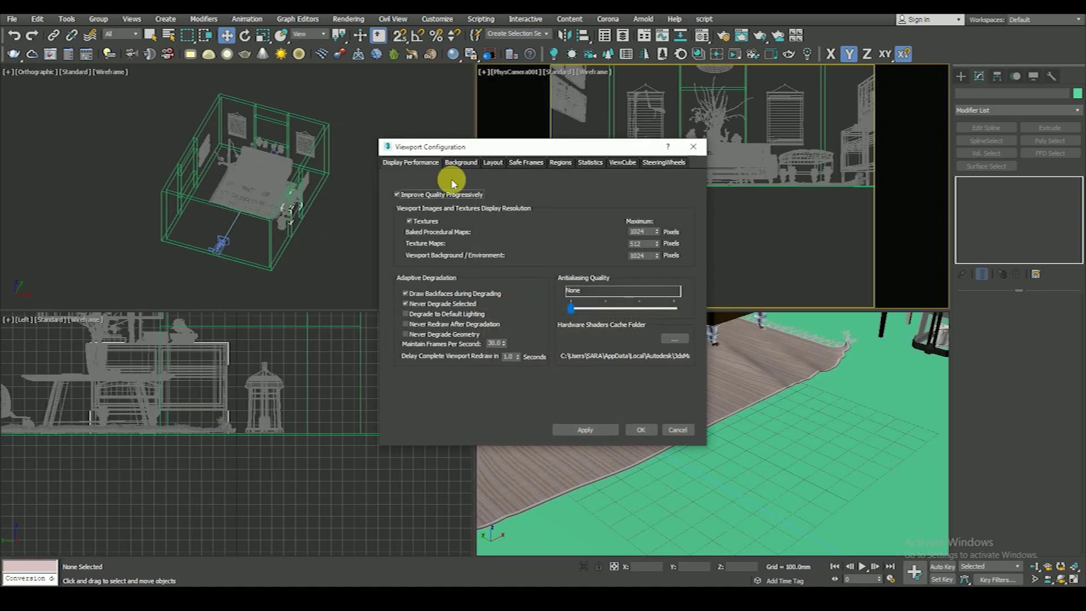
click(498, 162)
click(463, 198)
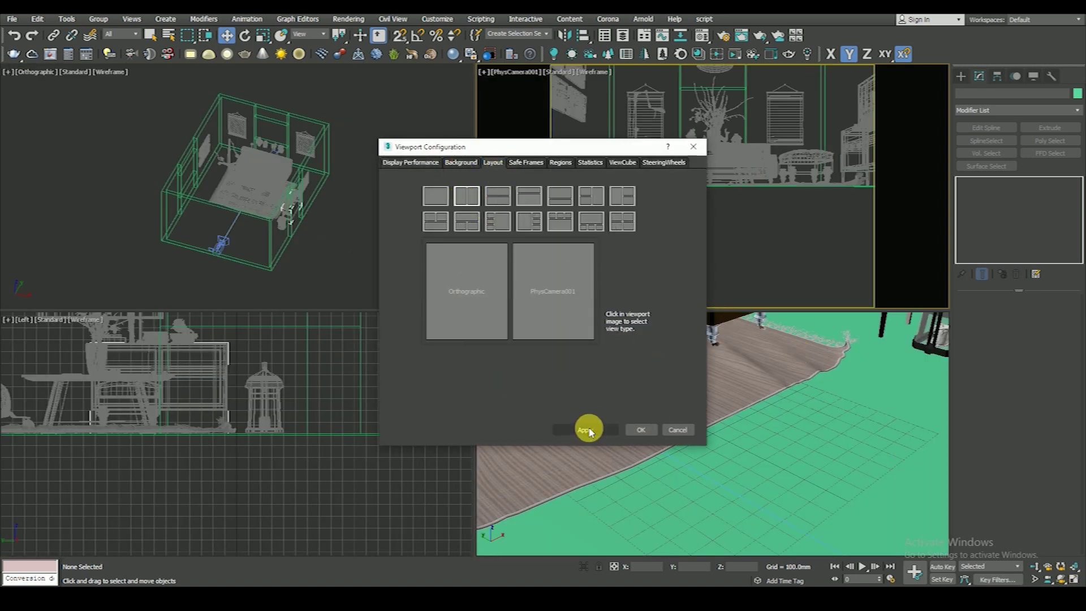
click(584, 429)
click(641, 430)
Step: Show the shaded camera view with safe frame on the left and a fitted Top plan on the right
key(c)
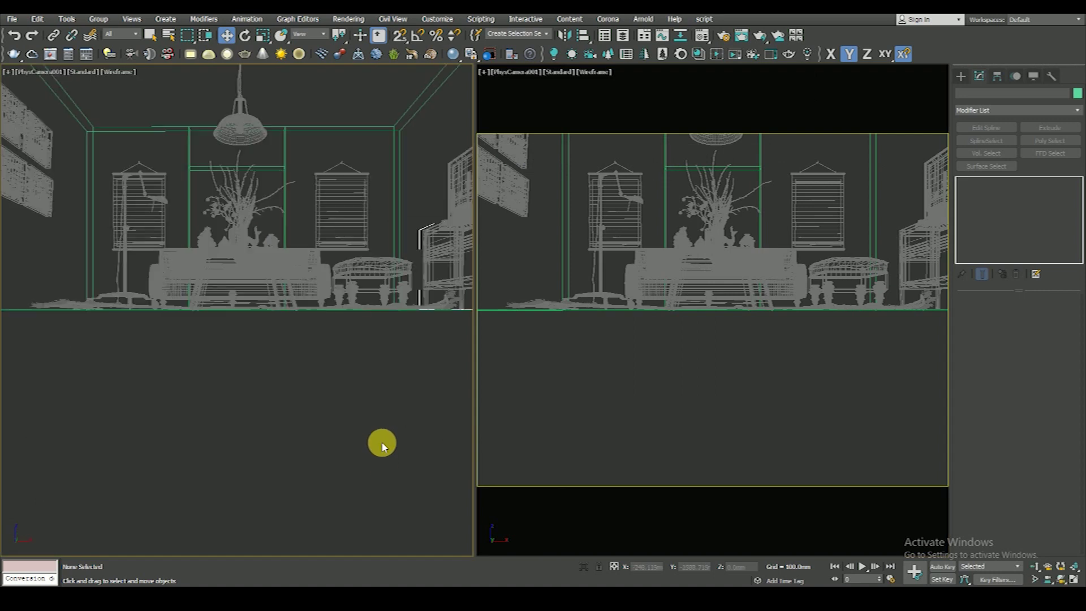
key(shift+f)
click(633, 398)
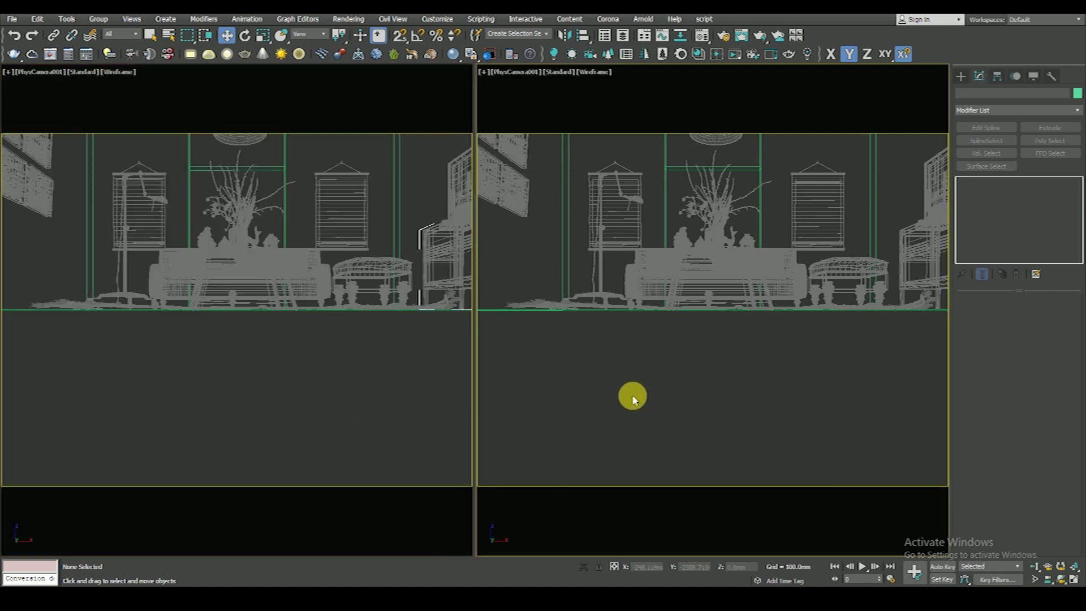
key(t)
key(z)
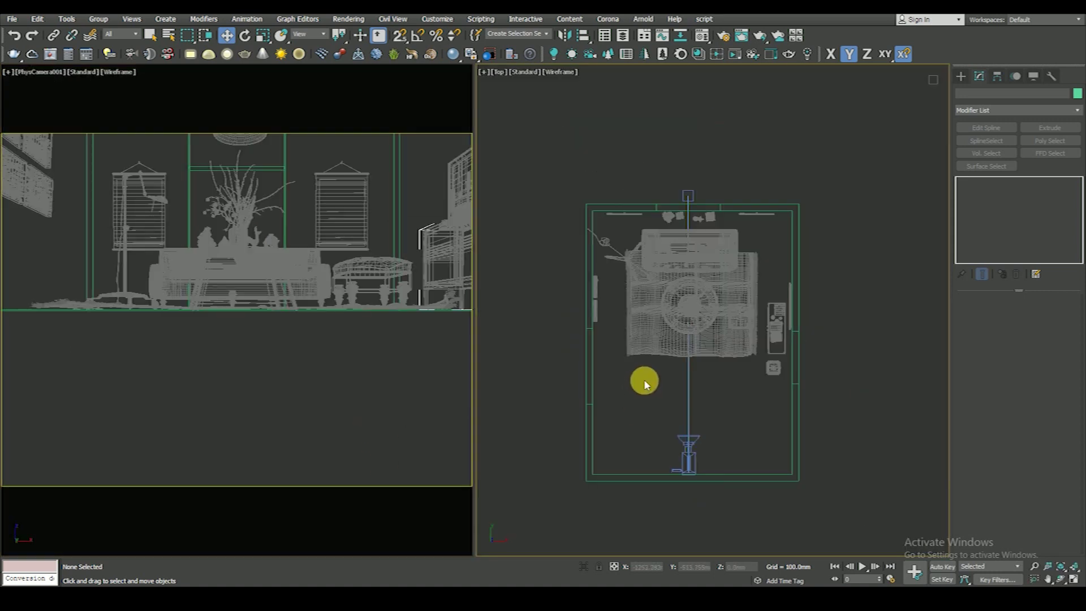
key(F3)
key(F3)
key(F3)
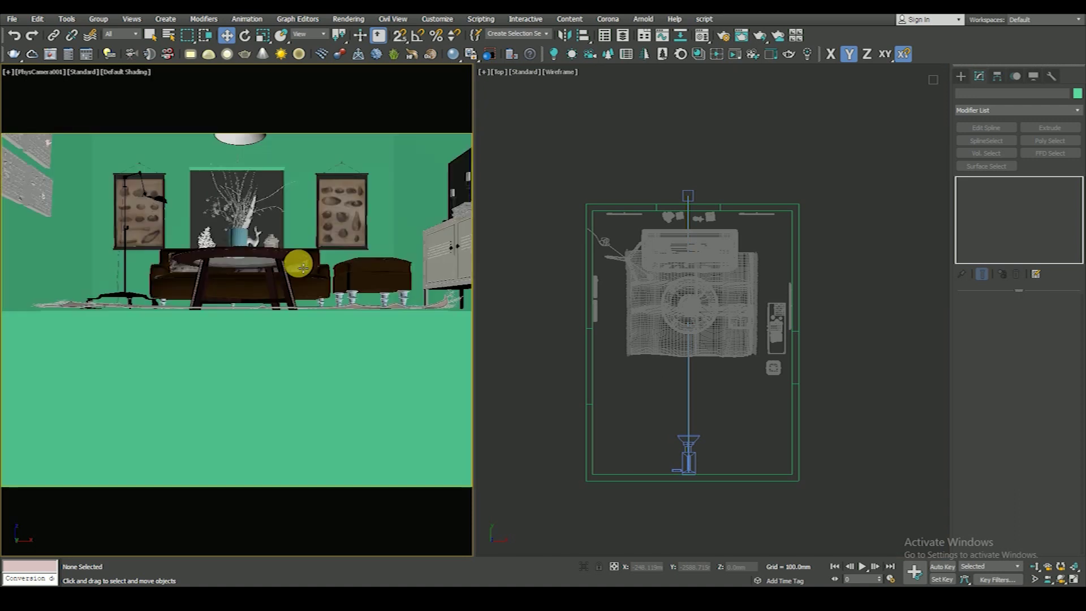
middle_drag(299, 311, 299, 328)
click(112, 73)
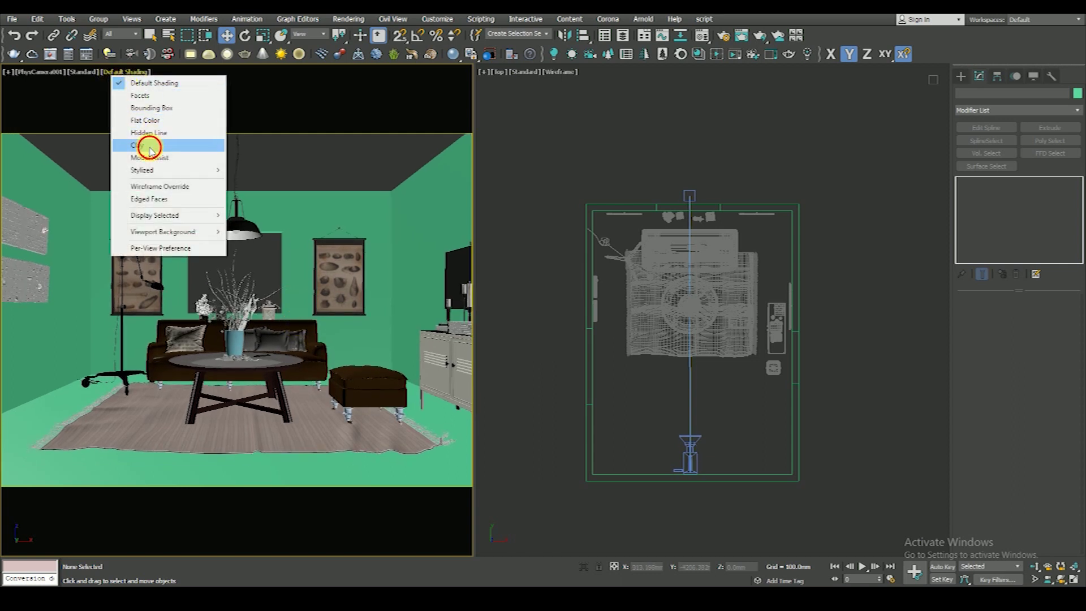
Step: Switch the camera view to Clay shading and nudge PhysCamera001 slightly in the Top view
click(151, 150)
click(626, 365)
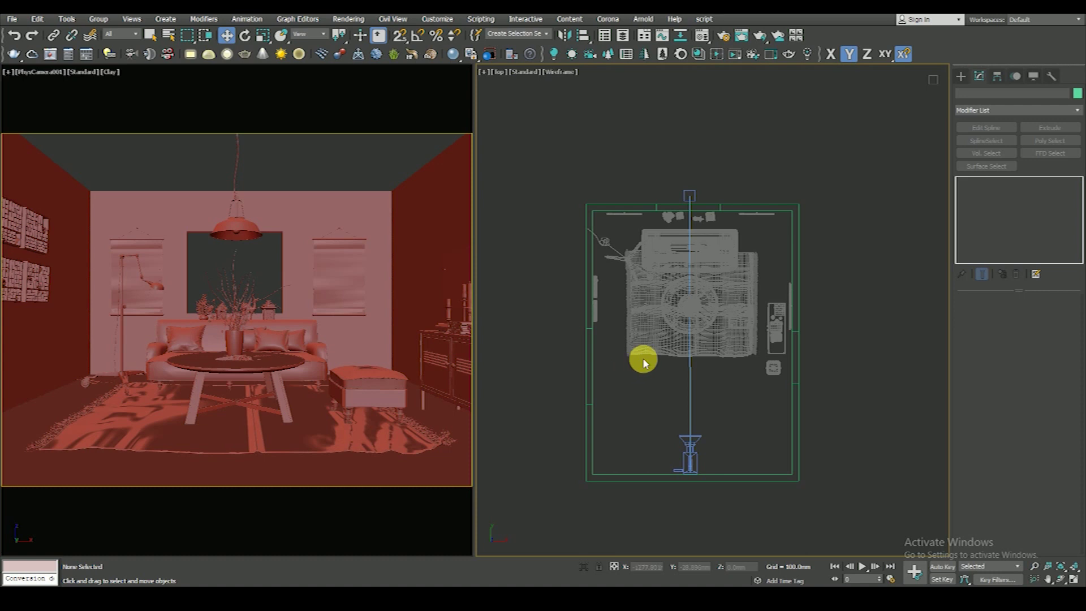
click(697, 454)
scroll(691, 453, up, 2)
middle_drag(691, 455, 696, 418)
drag(698, 397, 691, 399)
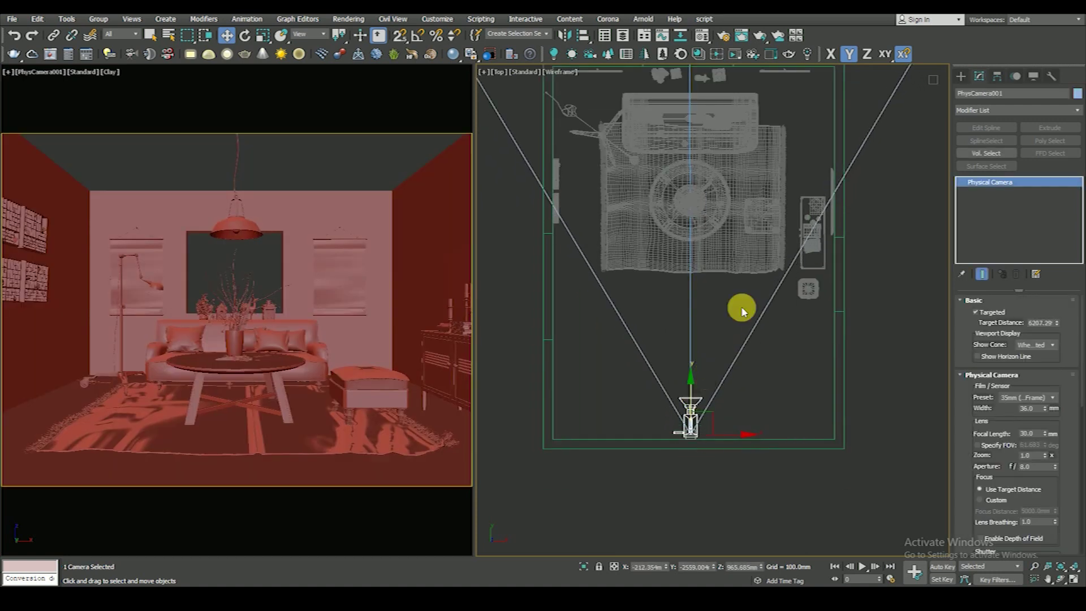
Step: Inspect the sofa-and-table and sofa-and-rug groups by selecting and deselecting them in the Top view
scroll(719, 382, down, 1)
scroll(746, 345, down, 2)
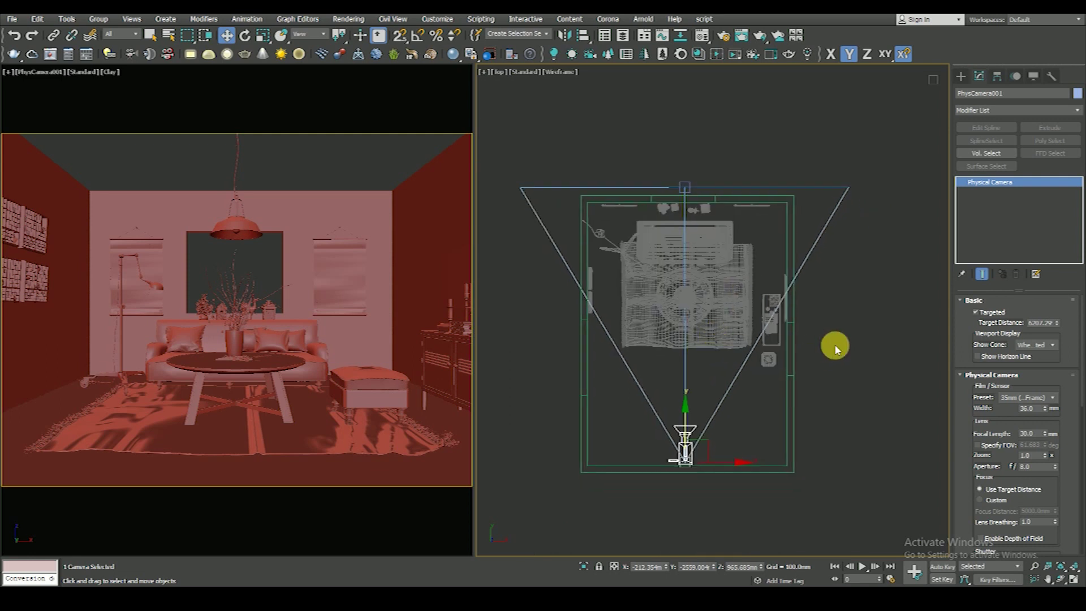
click(729, 274)
click(778, 249)
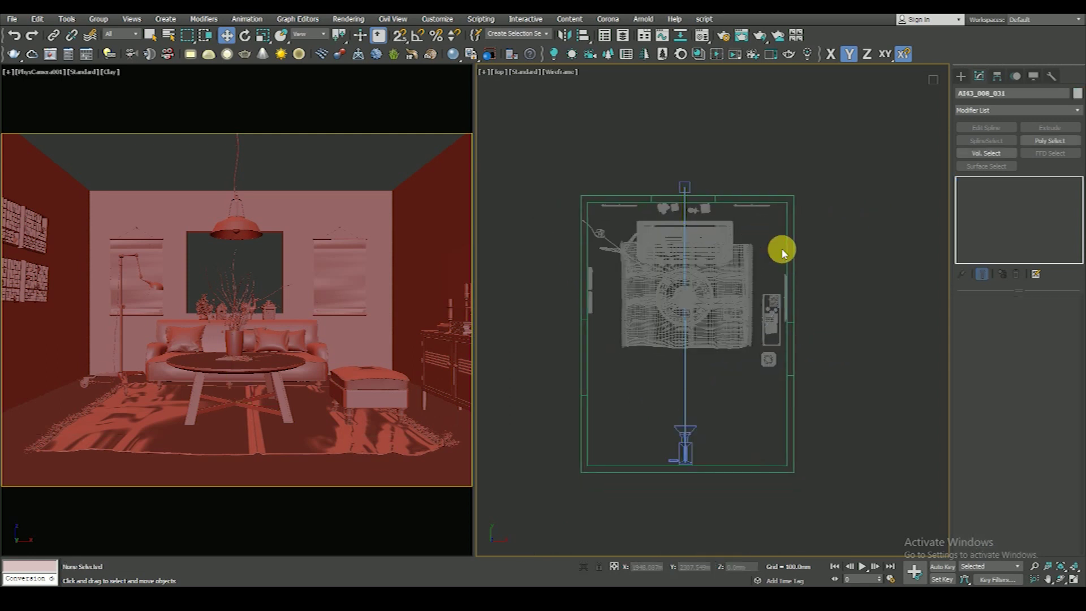
middle_drag(730, 423, 718, 388)
scroll(706, 194, up, 2)
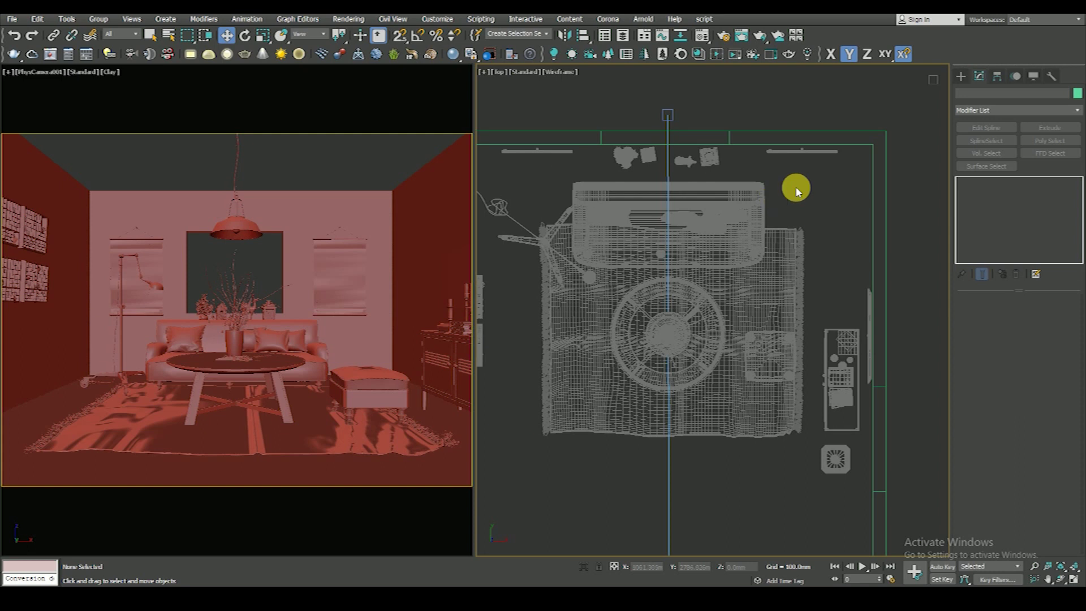
click(698, 384)
click(831, 136)
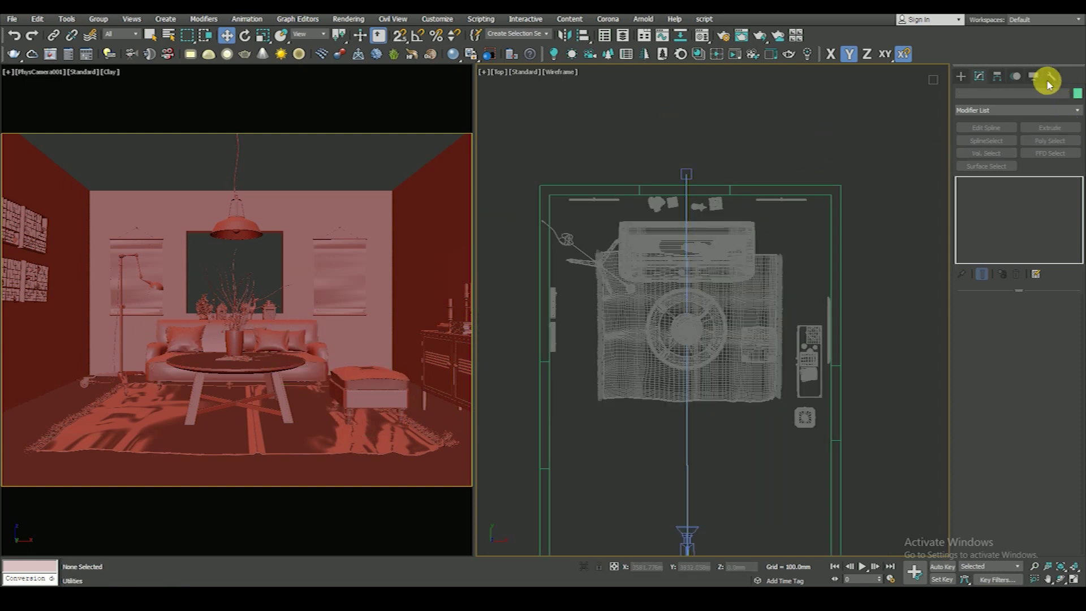
Step: Reselect and clear the camera, then bring up the display and hiding settings
scroll(731, 325, down, 3)
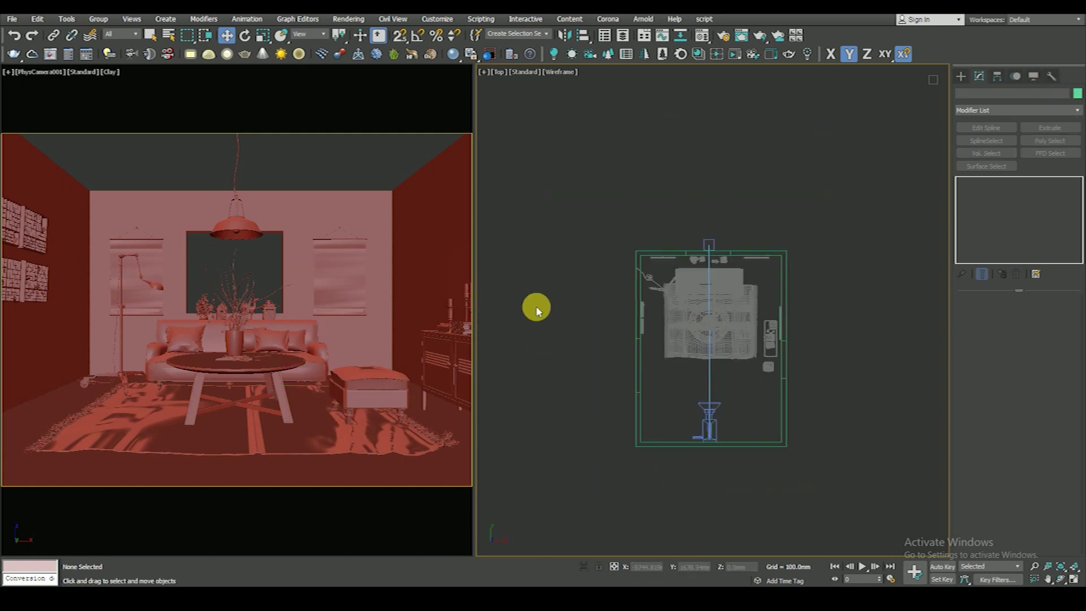
click(710, 414)
click(663, 395)
scroll(695, 329, up, 3)
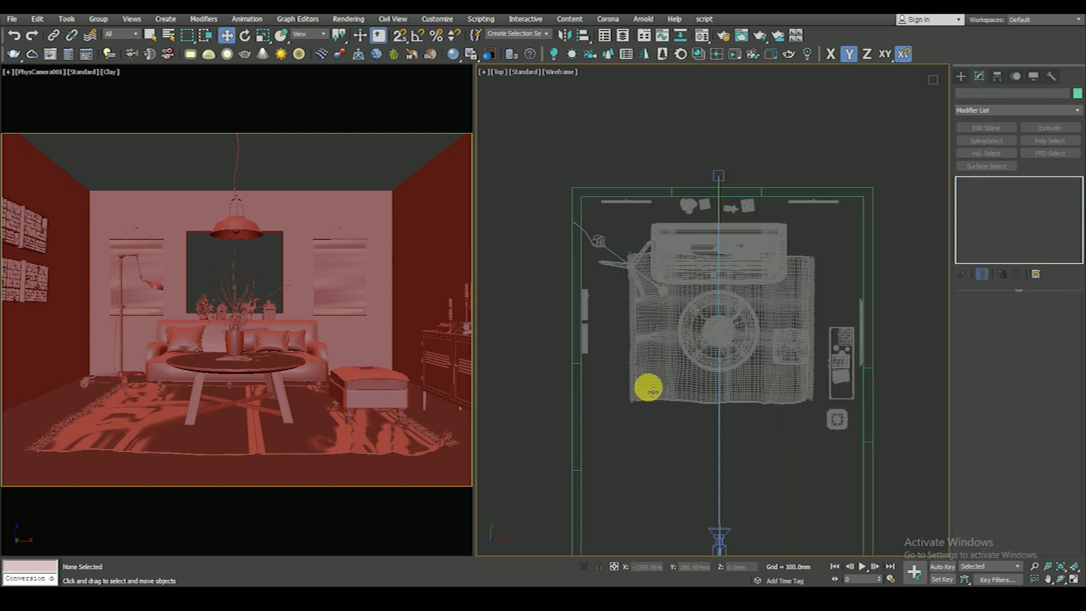
click(1031, 78)
Step: Hide cameras by category and shift the room furnishings slightly up the room
click(993, 223)
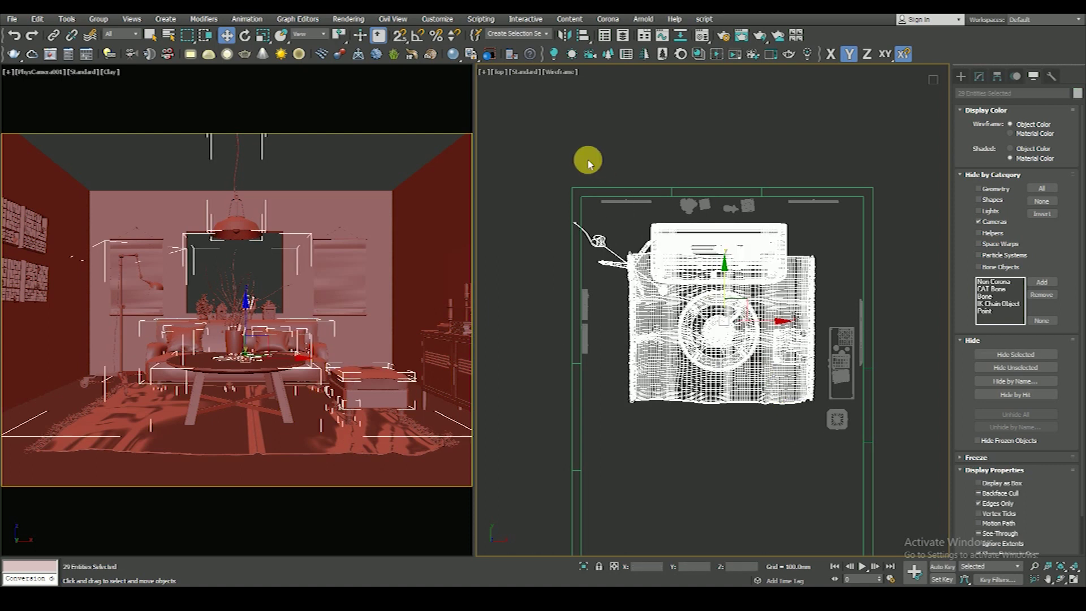
scroll(591, 155, down, 2)
drag(815, 367, 813, 359)
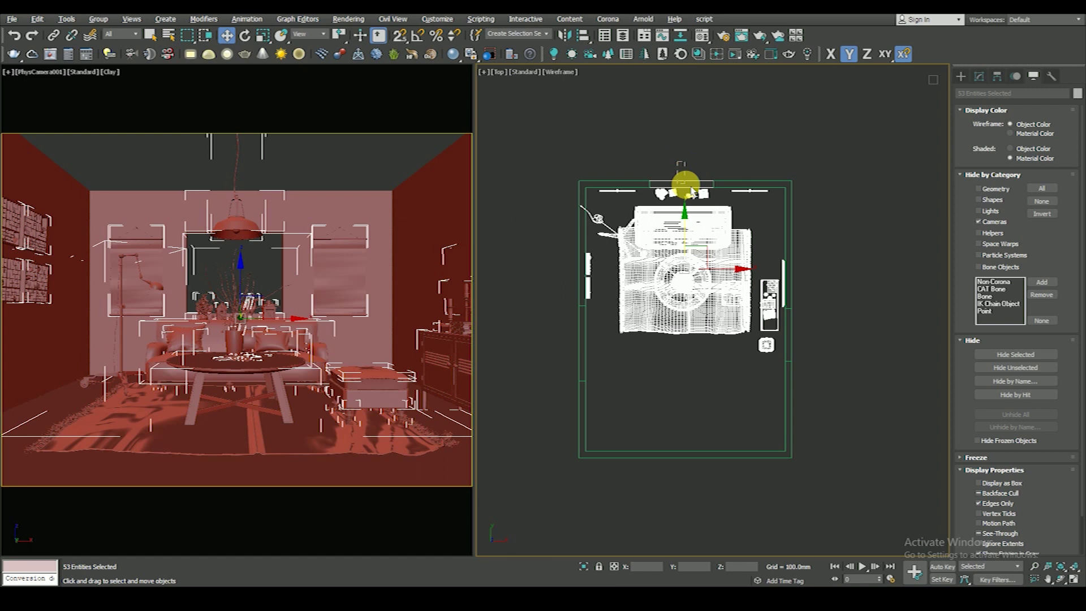
scroll(696, 226, up, 4)
drag(696, 264, 698, 265)
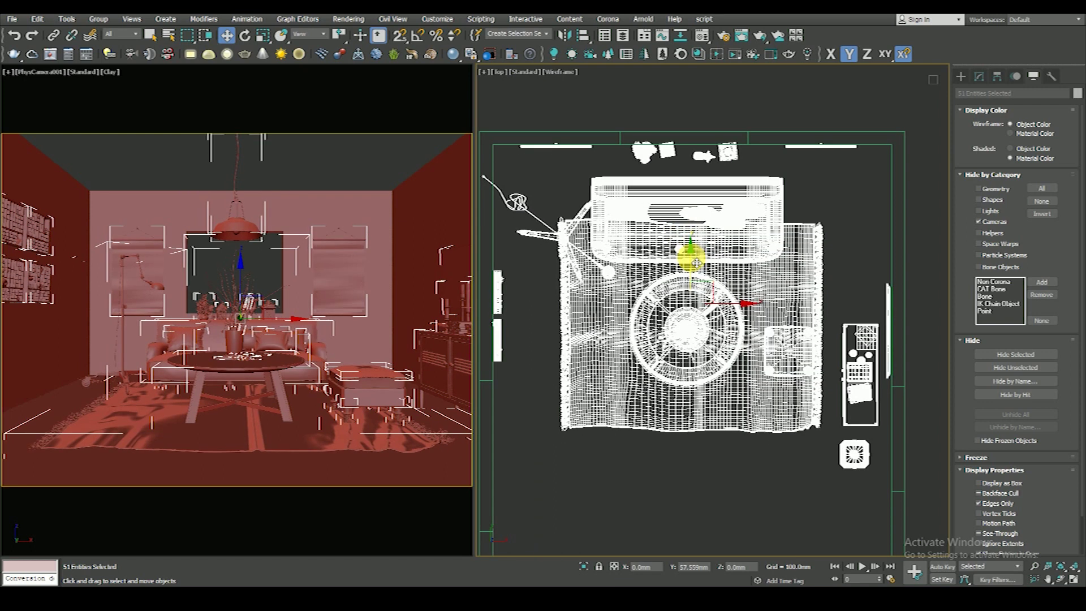
scroll(803, 150, up, 5)
key(space)
Step: Unlock and clear the furniture selection while zooming and panning the Top view
scroll(692, 181, up, 2)
scroll(691, 182, up, 1)
scroll(682, 172, up, 2)
scroll(682, 172, up, 4)
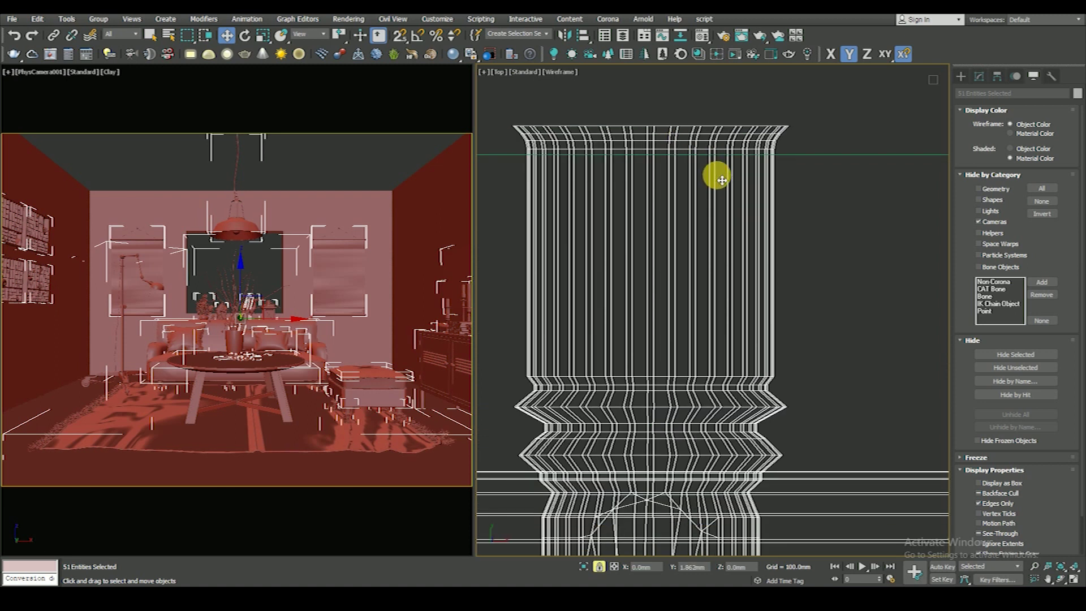
scroll(725, 199, down, 3)
scroll(776, 174, down, 3)
key(space)
scroll(797, 228, down, 3)
scroll(790, 262, down, 2)
middle_drag(789, 281, 795, 263)
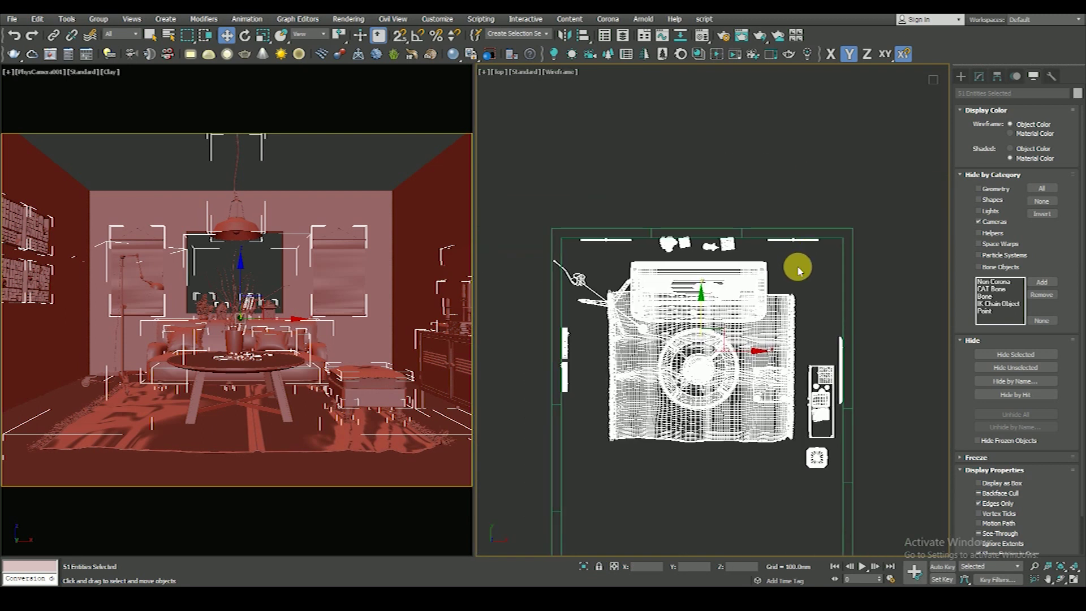
click(820, 408)
middle_drag(819, 405, 820, 357)
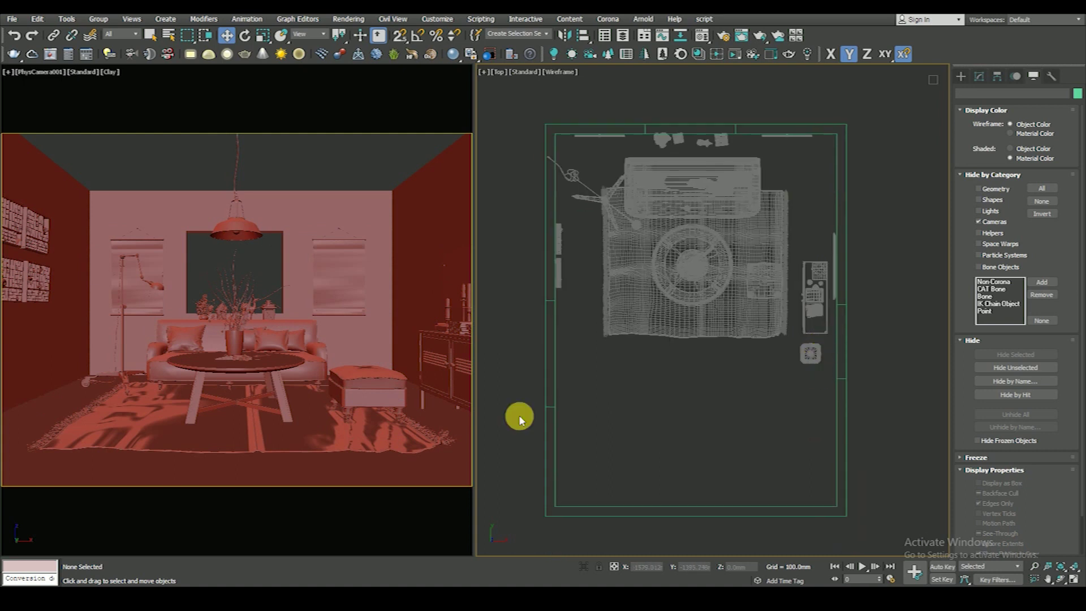
Step: Show edges over the clay camera view and briefly select the cabinet by the right wall
right_click(457, 295)
key(F4)
scroll(819, 286, up, 3)
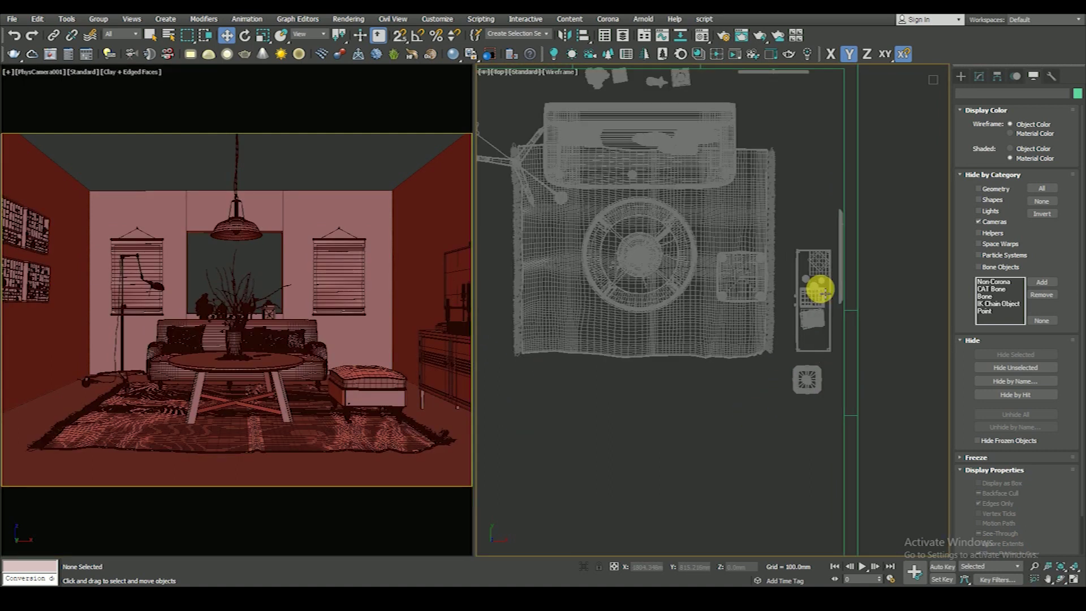
scroll(819, 286, up, 2)
drag(777, 207, 831, 356)
scroll(827, 304, up, 2)
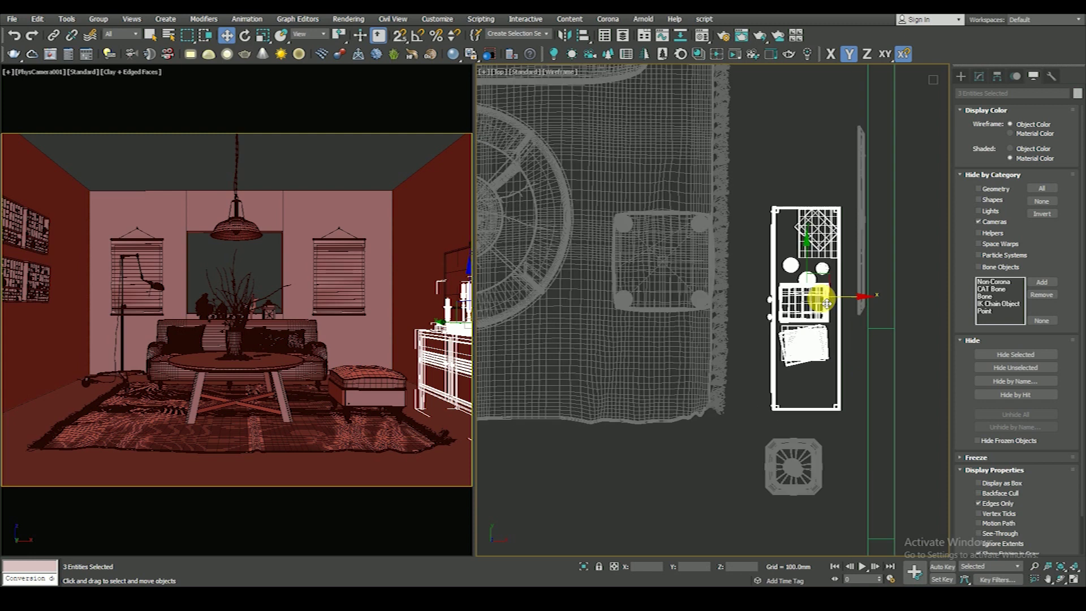
scroll(827, 303, down, 2)
click(707, 433)
key(F3)
Step: Orbit into a 3D view of the whole room box, then return to a wireframe Top view
mouse_move(771, 334)
alt+middle_down()
mouse_move(807, 342)
mouse_move(750, 327)
mouse_move(763, 322)
mouse_move(758, 262)
alt+middle_up()
key(F4)
scroll(750, 327, up, 5)
scroll(764, 306, down, 1)
scroll(762, 305, down, 2)
scroll(751, 262, up, 4)
scroll(722, 308, down, 3)
alt+middle_drag(723, 308, 733, 353)
scroll(733, 353, down, 2)
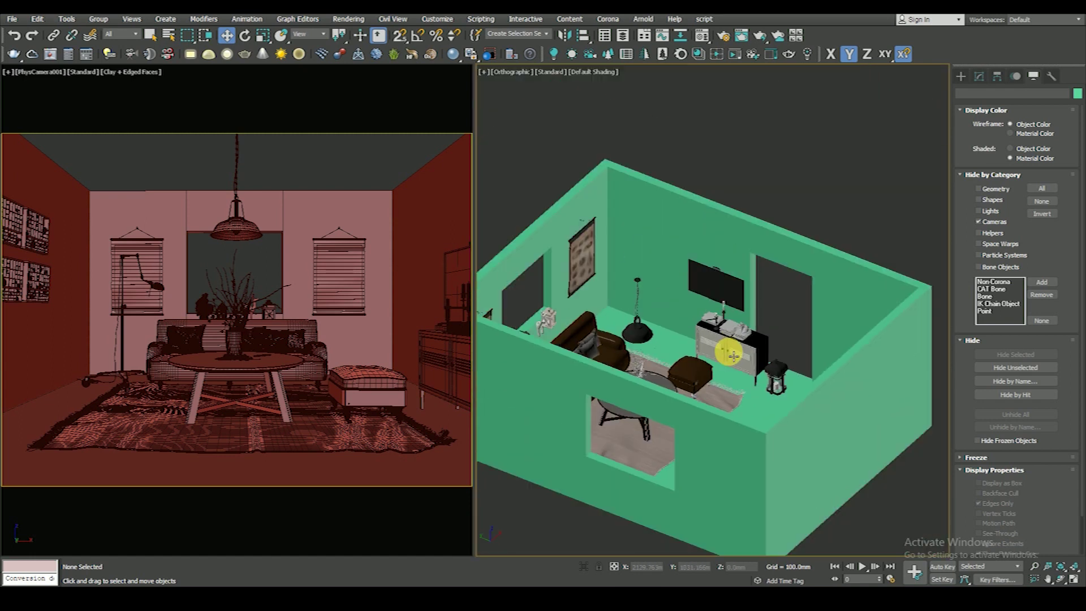
key(t)
scroll(758, 339, up, 2)
scroll(782, 252, up, 6)
key(F3)
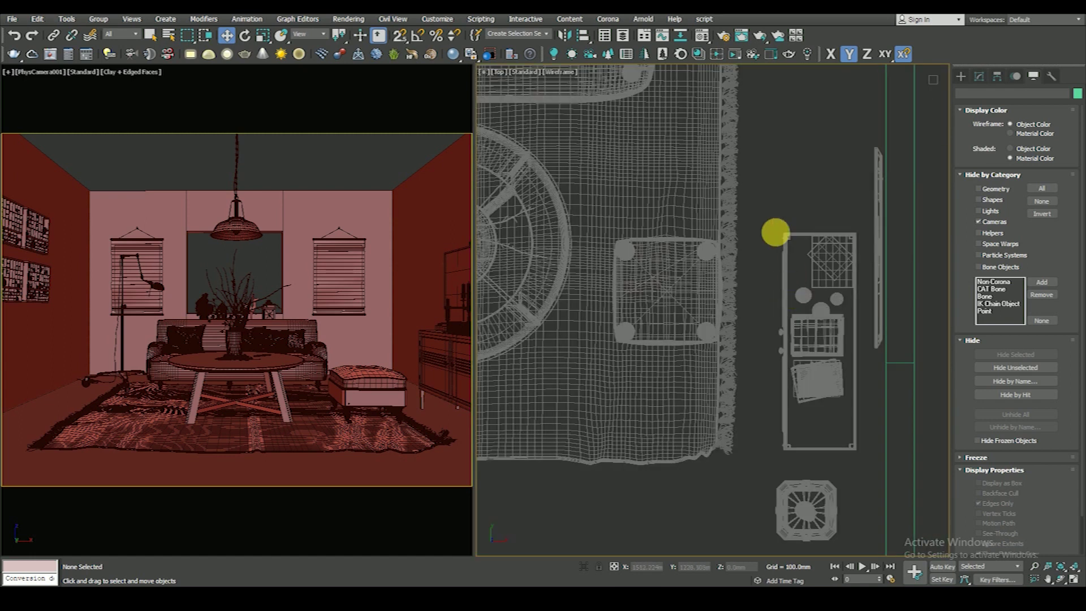
Step: Slide the three cabinet objects along the right wall to their new position
click(843, 426)
scroll(843, 426, down, 2)
scroll(814, 400, down, 1)
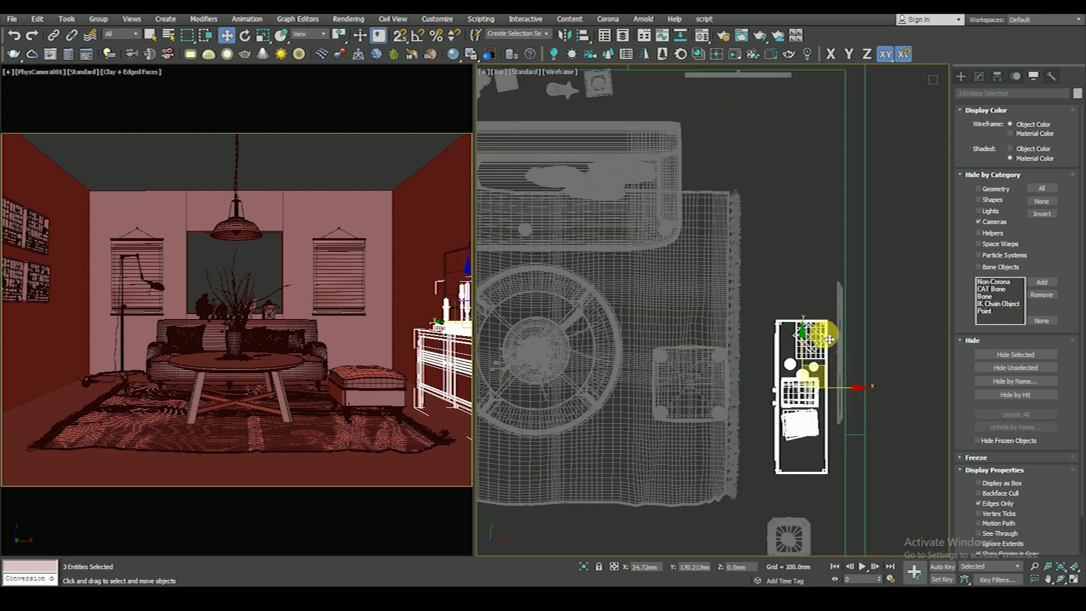
drag(829, 339, 834, 330)
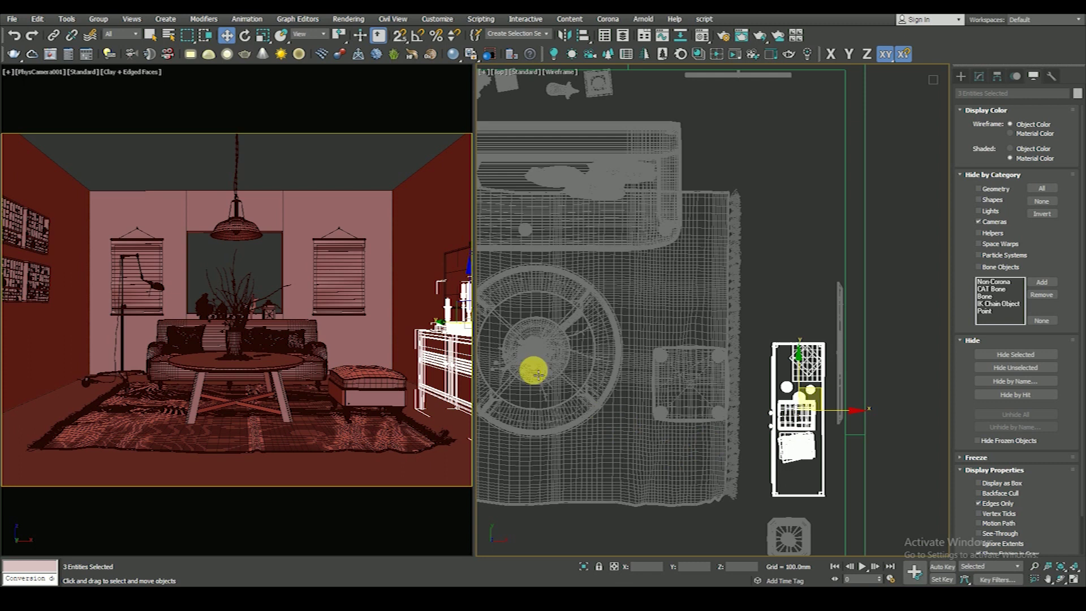
key(F4)
drag(829, 389, 836, 171)
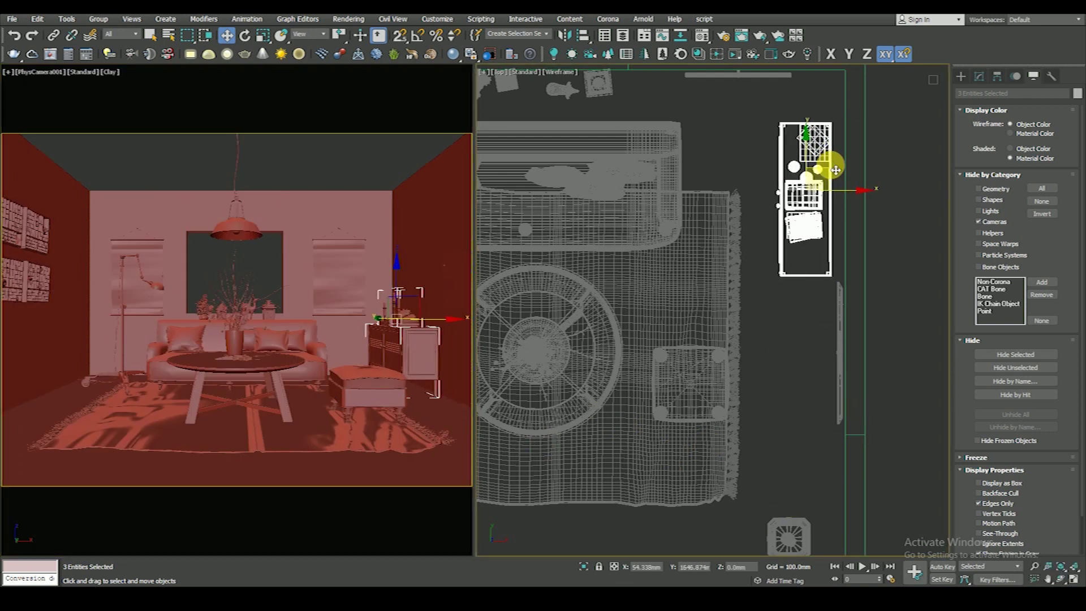
key(F3)
key(F3)
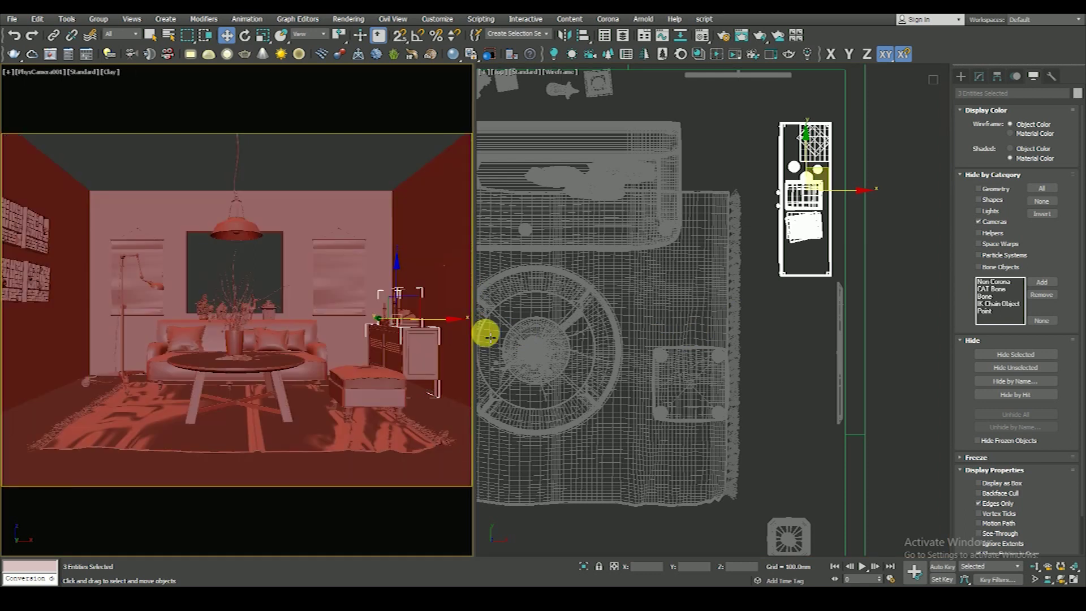
drag(833, 176, 826, 396)
key(ctrl+z)
key(ctrl+y)
Step: Reset the views' shading and show a fitted Front elevation of the room
middle_drag(810, 437, 794, 342)
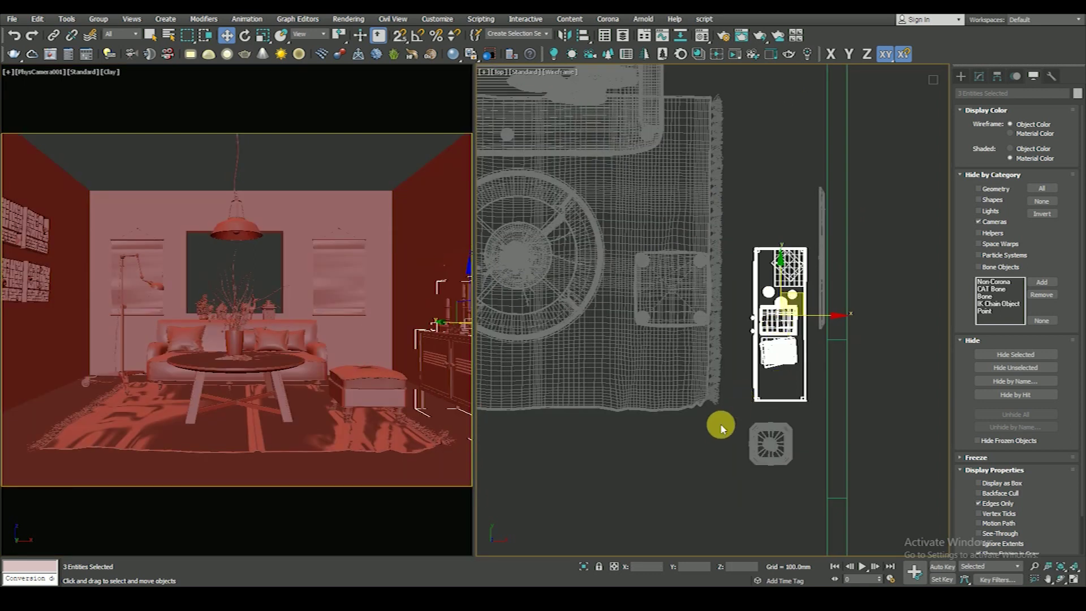
click(720, 424)
key(F4)
key(F3)
scroll(753, 342, down, 8)
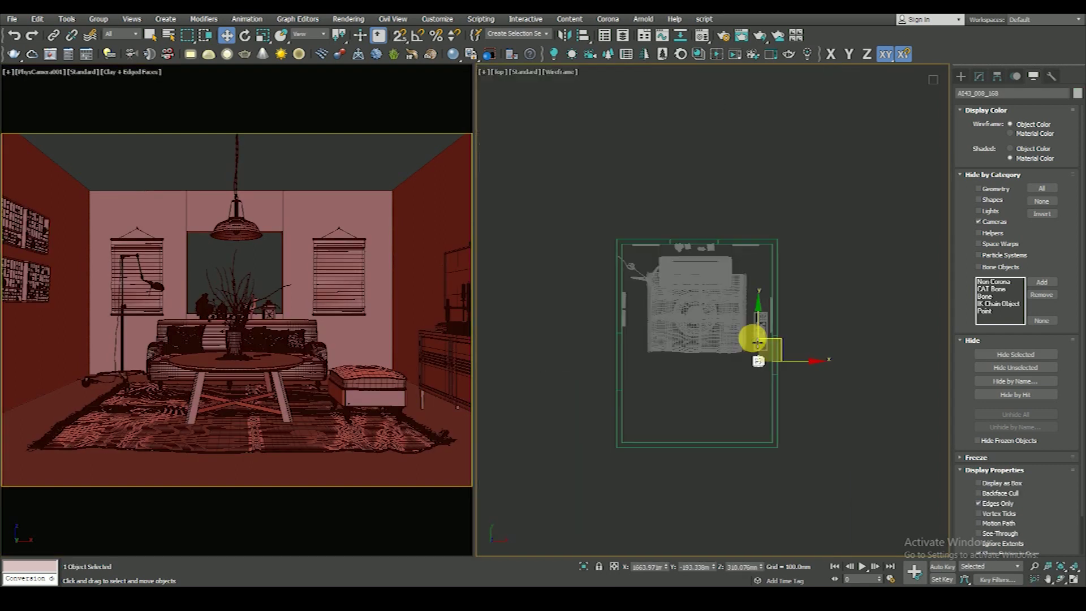
key(F4)
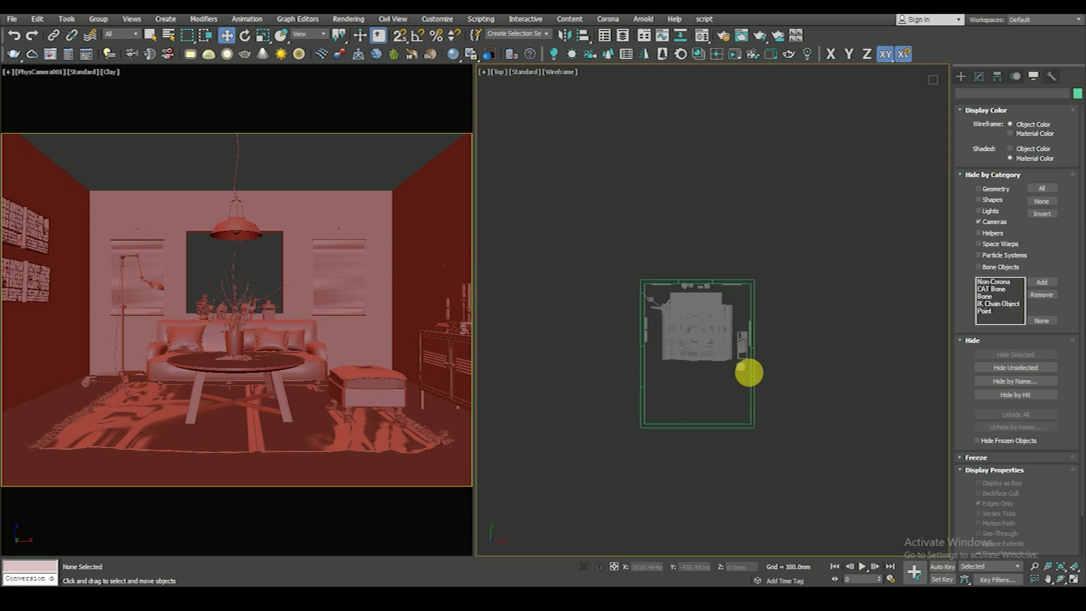
key(f)
key(z)
click(995, 222)
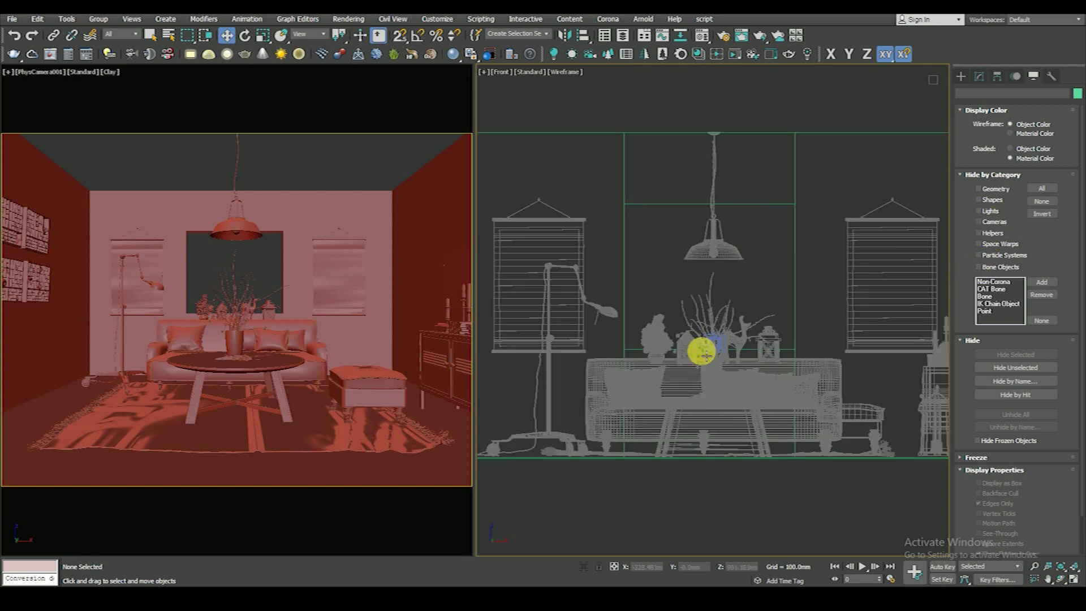
Step: In a fitted Left view, raise PhysCamera001 slightly higher in the room
key(l)
key(z)
click(794, 254)
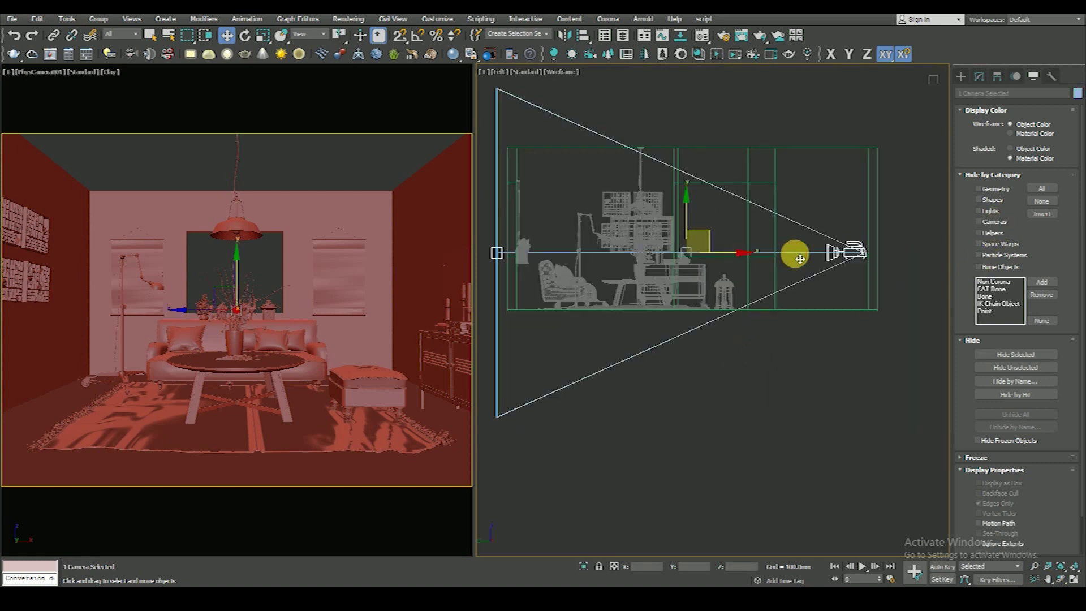
drag(694, 217, 695, 197)
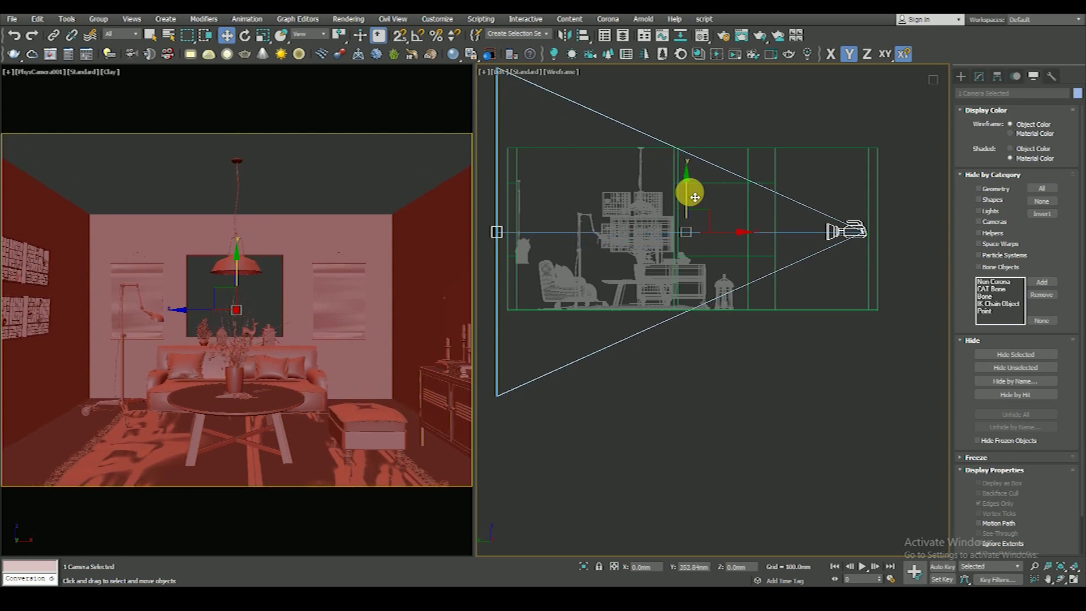
click(812, 388)
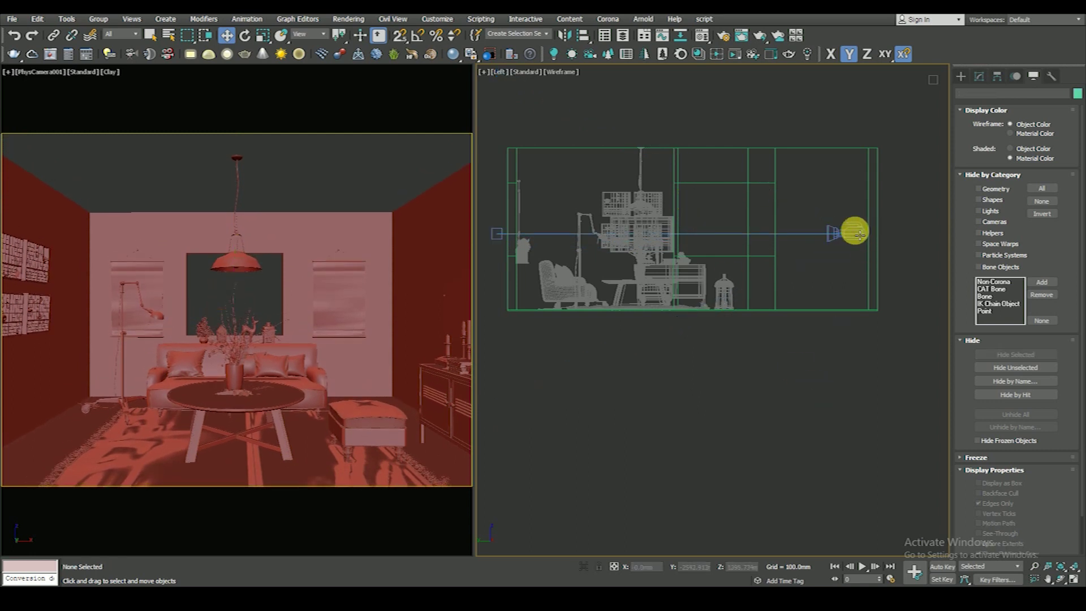
click(853, 230)
Step: Return the second viewport to Top and bring up the camera's Modify parameters
key(t)
scroll(764, 325, up, 2)
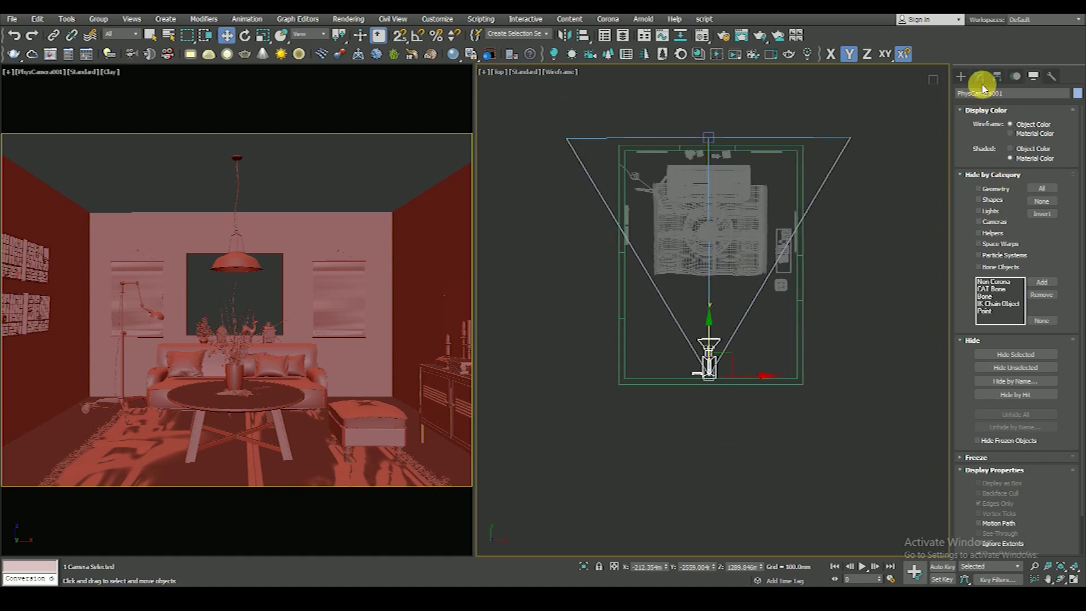
click(979, 76)
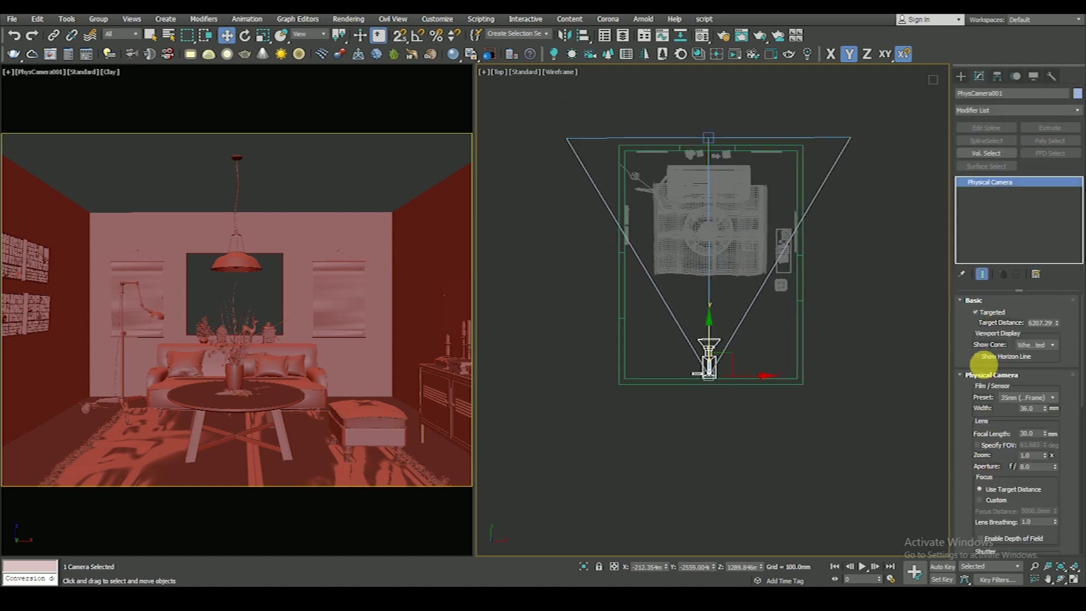
right_click(985, 319)
Step: Enable the camera's clipping planes with a near clip of 1908mm
click(1014, 354)
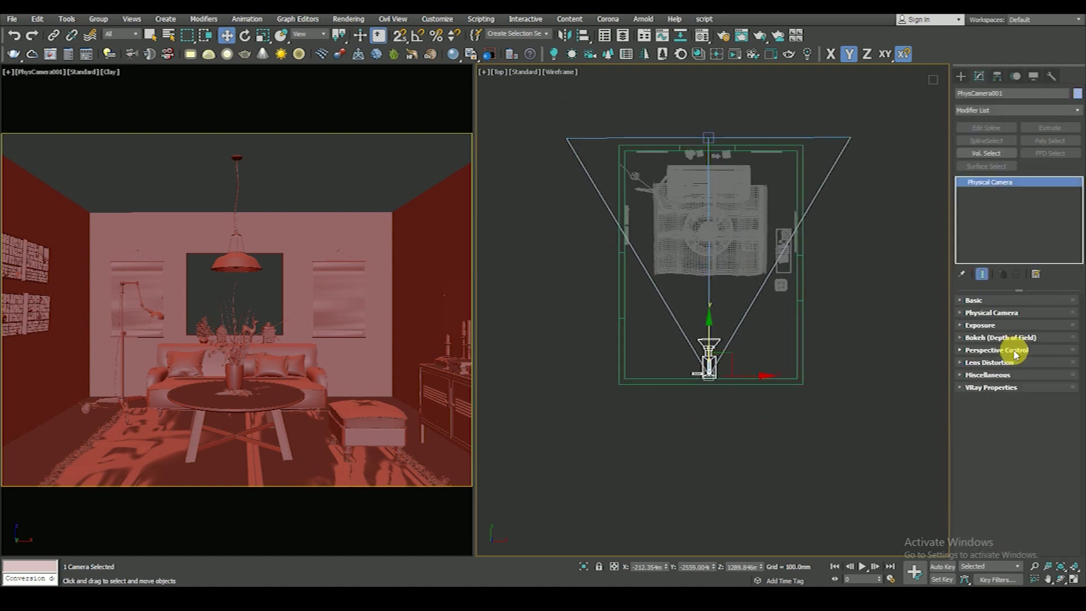
click(986, 375)
click(984, 403)
drag(1057, 410, 1039, 215)
drag(1039, 495, 895, 442)
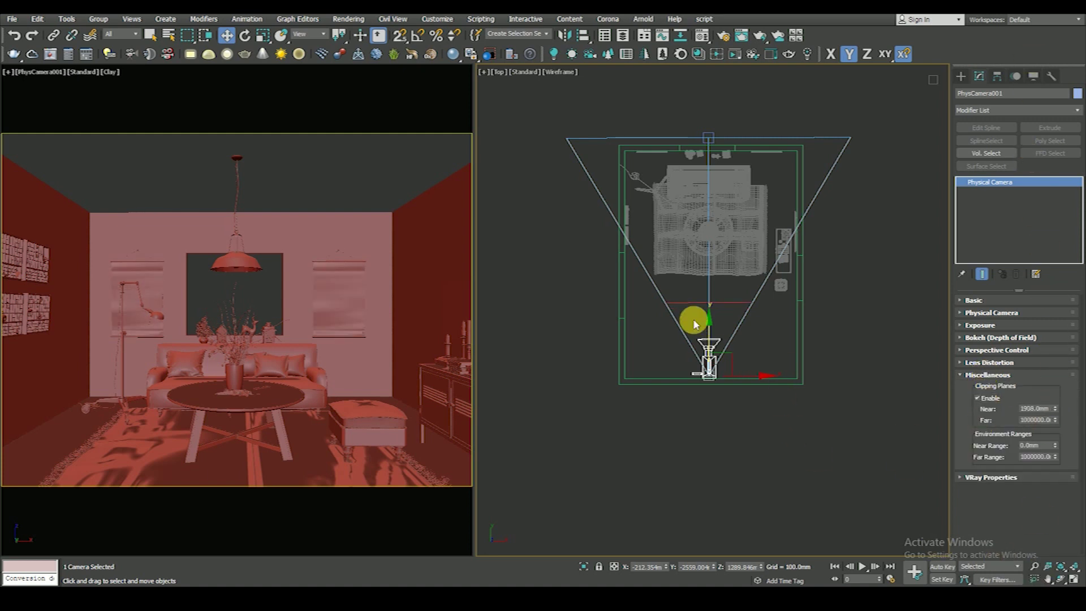
Step: Move PhysCamera001 back outside the lower wall in the Top view
drag(712, 337, 714, 384)
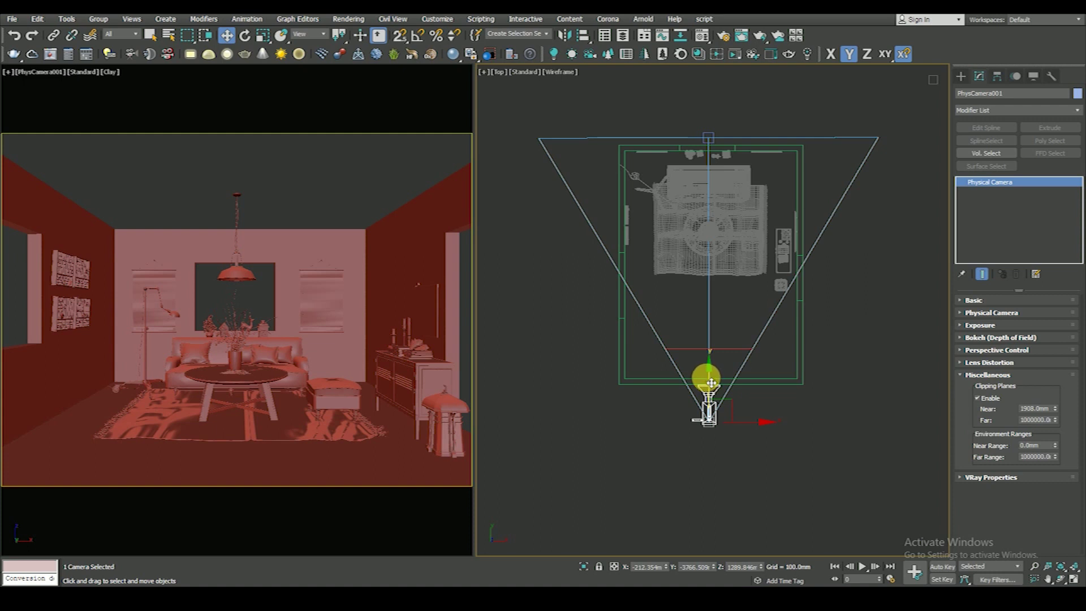
drag(714, 378, 717, 372)
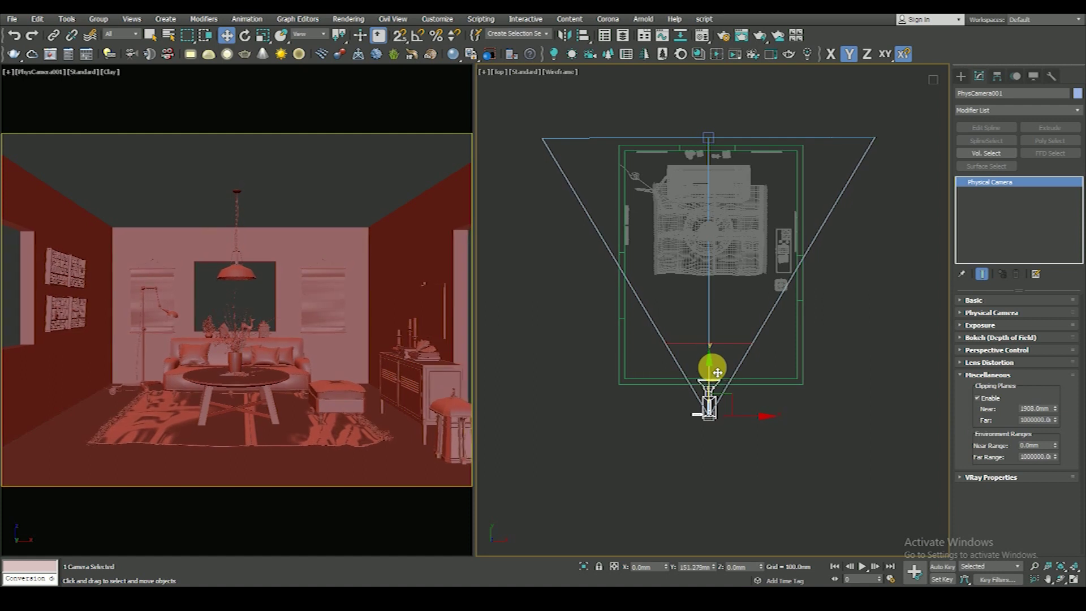
click(772, 452)
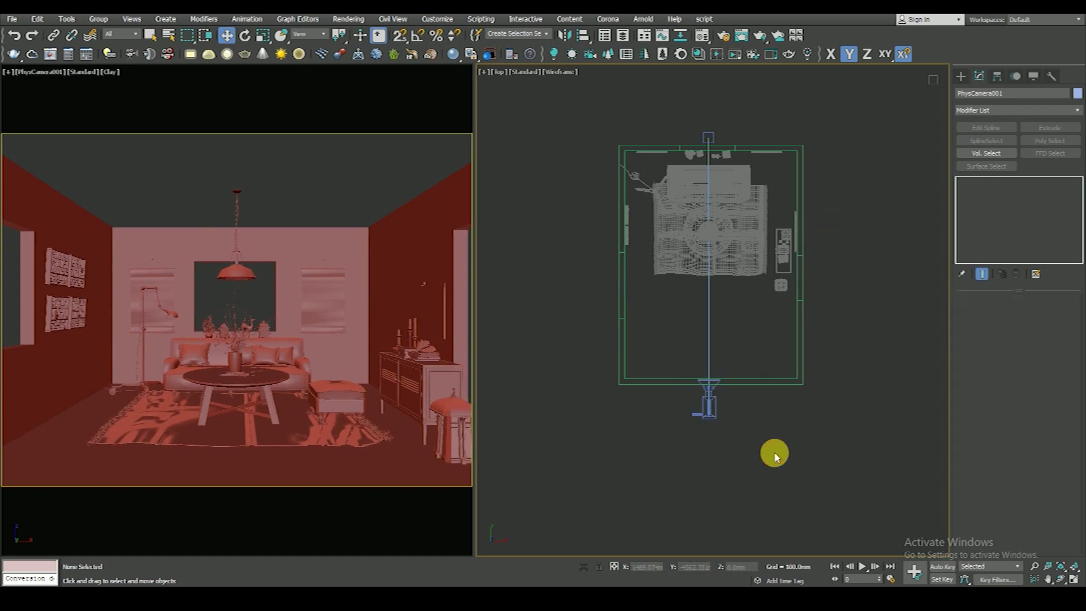
scroll(700, 179, up, 3)
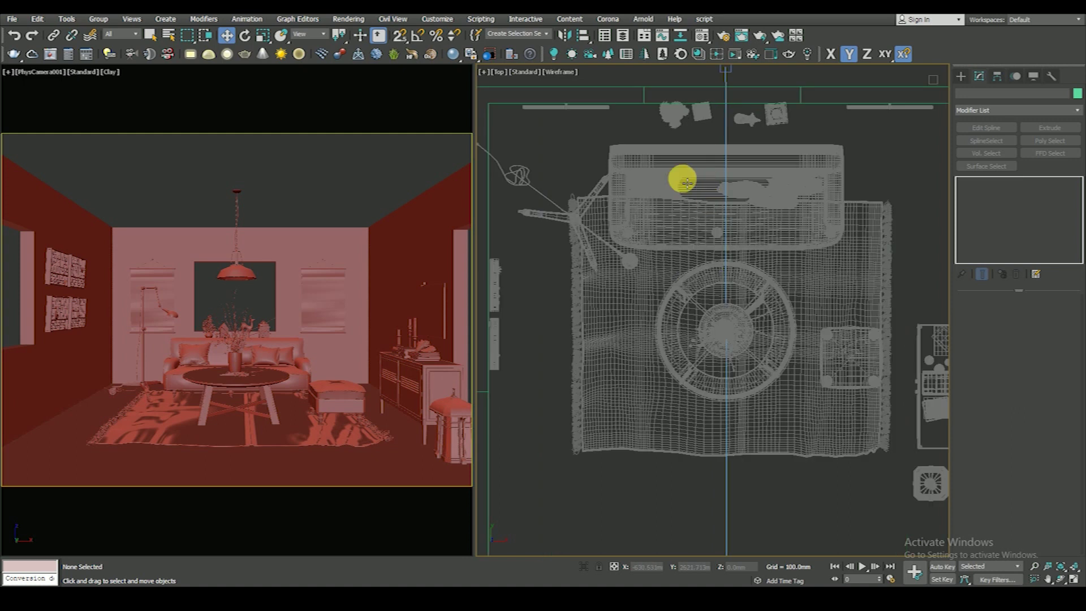
click(684, 179)
scroll(684, 181, down, 2)
click(790, 180)
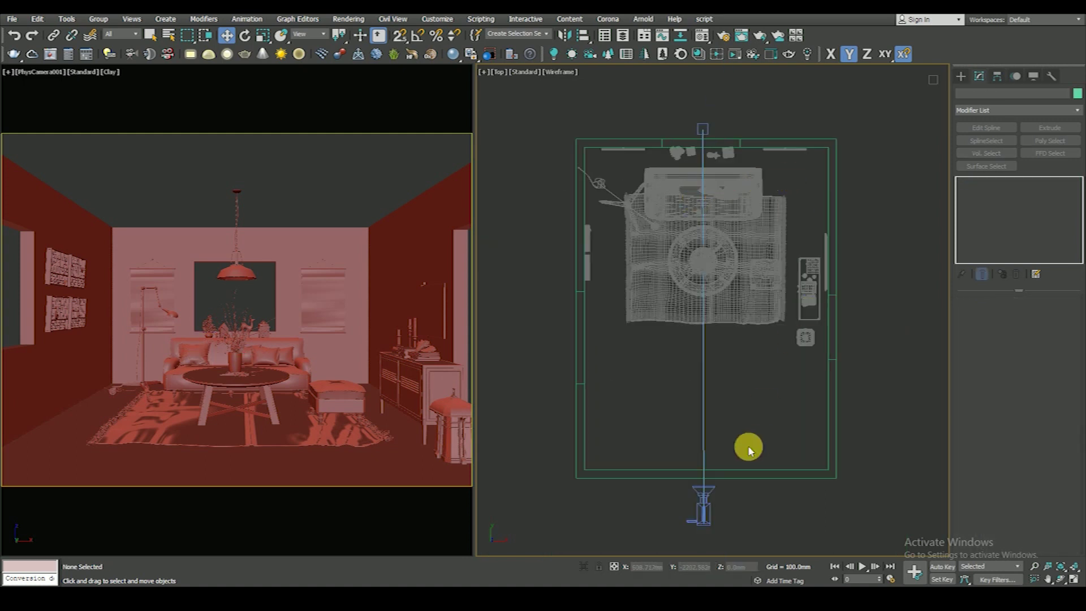
middle_drag(625, 399, 630, 376)
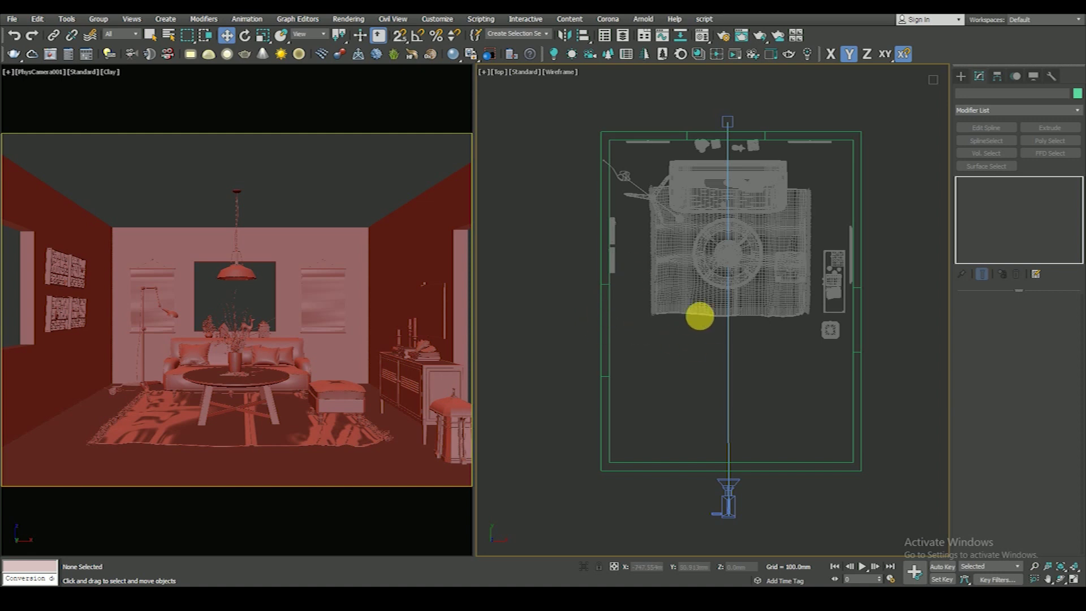
click(605, 288)
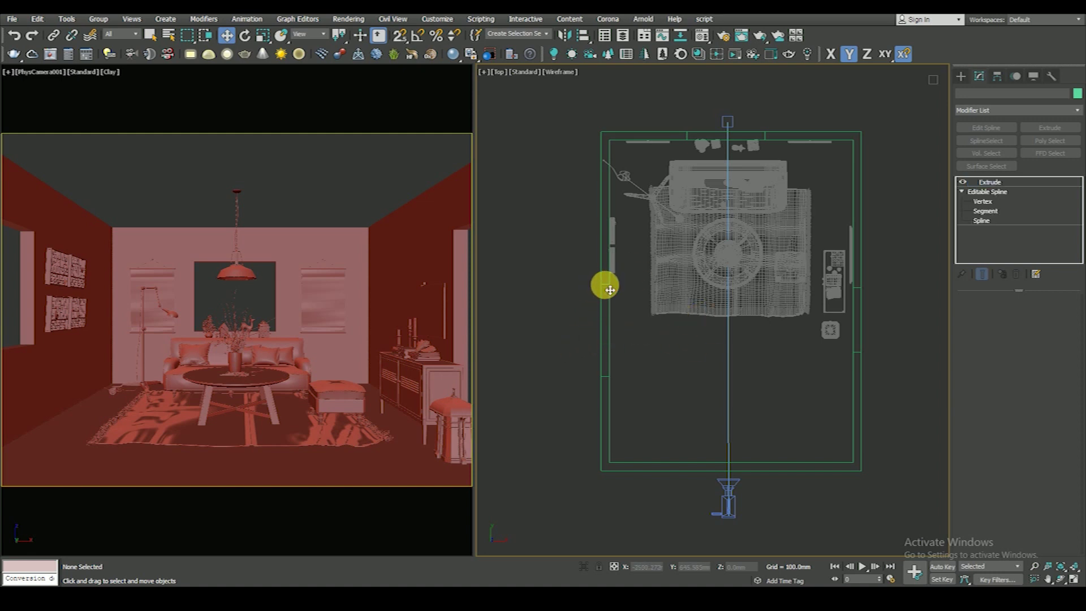
click(629, 334)
click(611, 289)
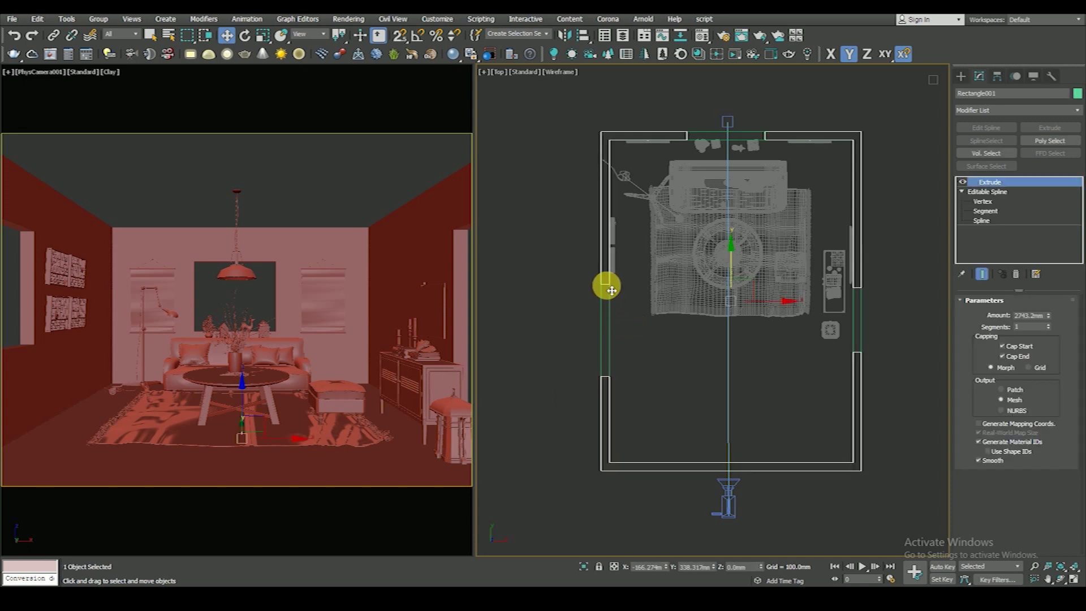
click(650, 350)
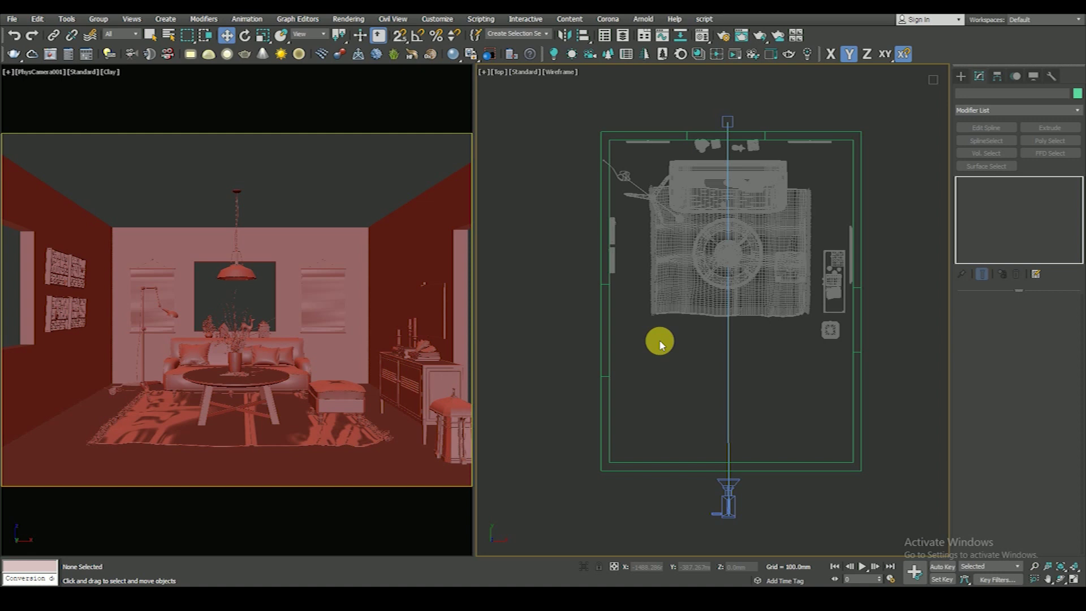
click(727, 496)
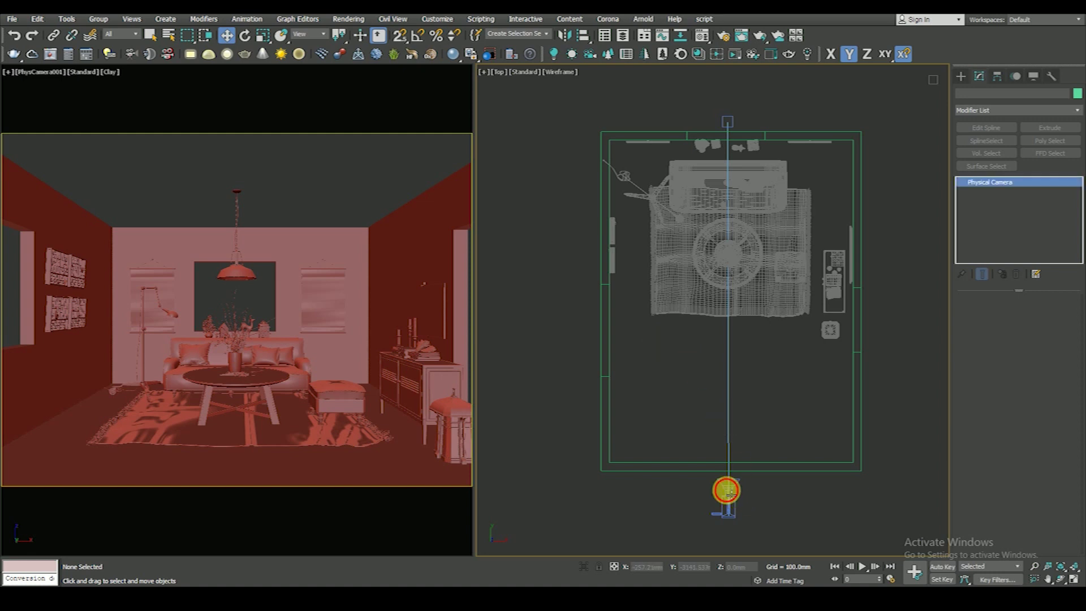
click(696, 383)
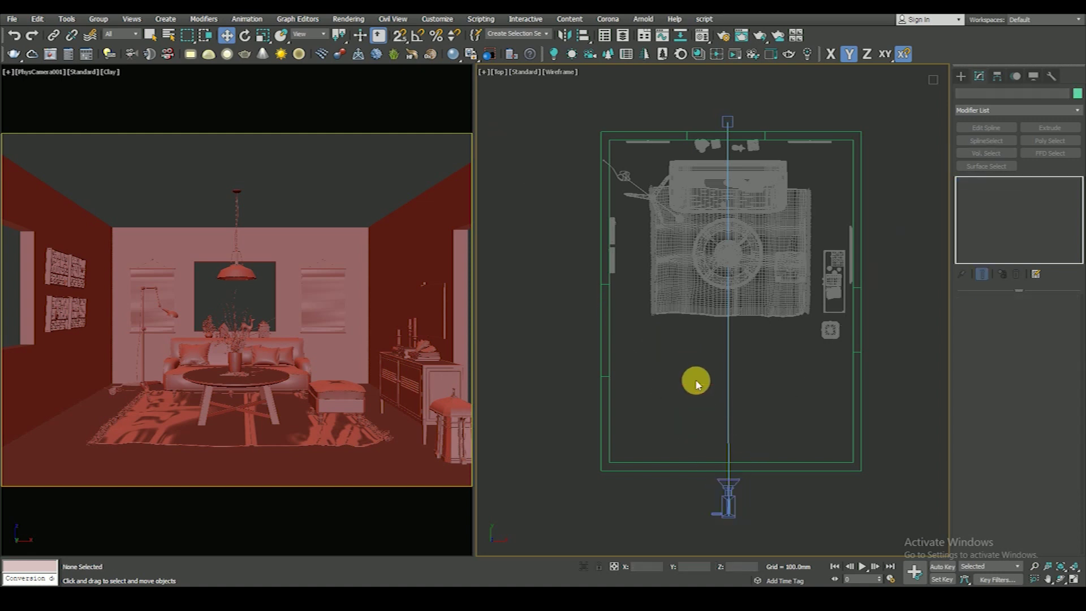
click(727, 497)
scroll(727, 486, down, 3)
Step: In the Left view, adjust the camera target's height slightly, then reselect the camera body
key(l)
right_click(783, 298)
click(730, 274)
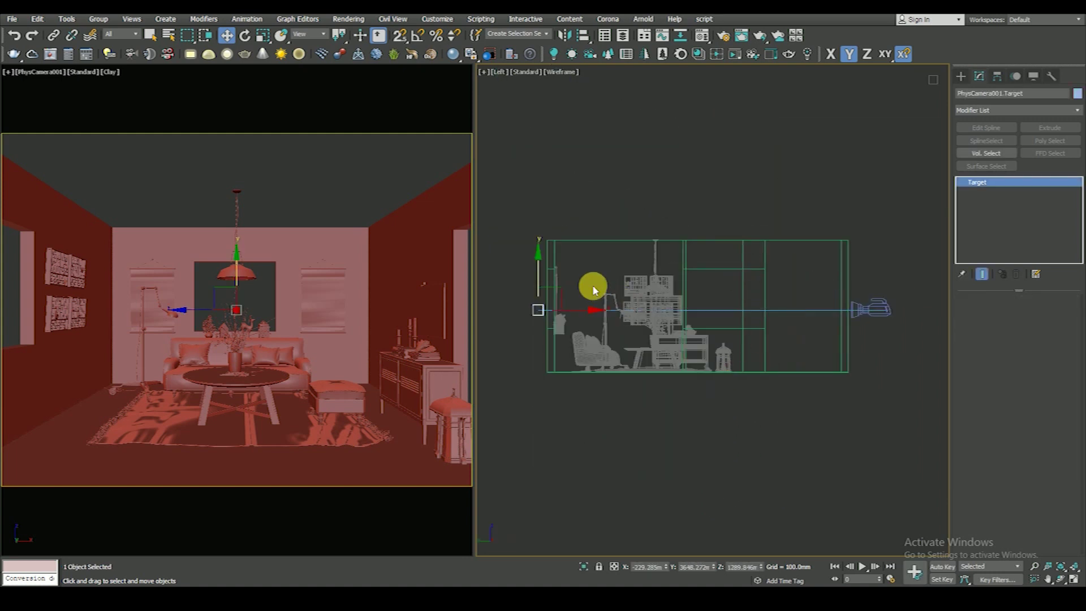
mouse_move(539, 263)
mouse_down()
mouse_move(543, 280)
mouse_move(543, 261)
mouse_up()
right_click(539, 255)
click(565, 241)
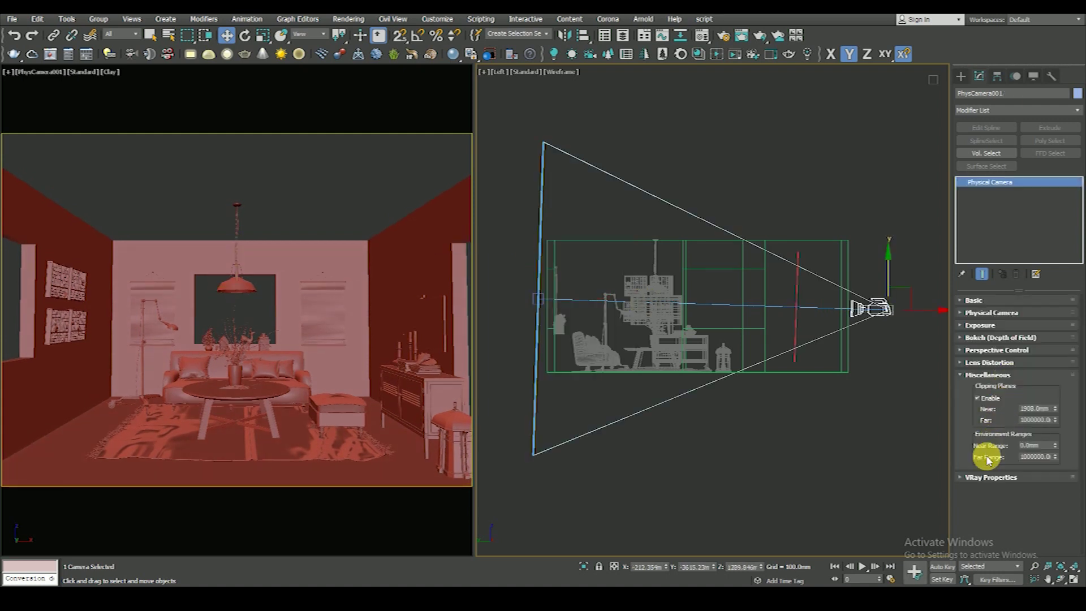
Step: Turn on Auto Vertical Tilt Correction in Perspective Control and return the view to Top
click(978, 375)
click(983, 350)
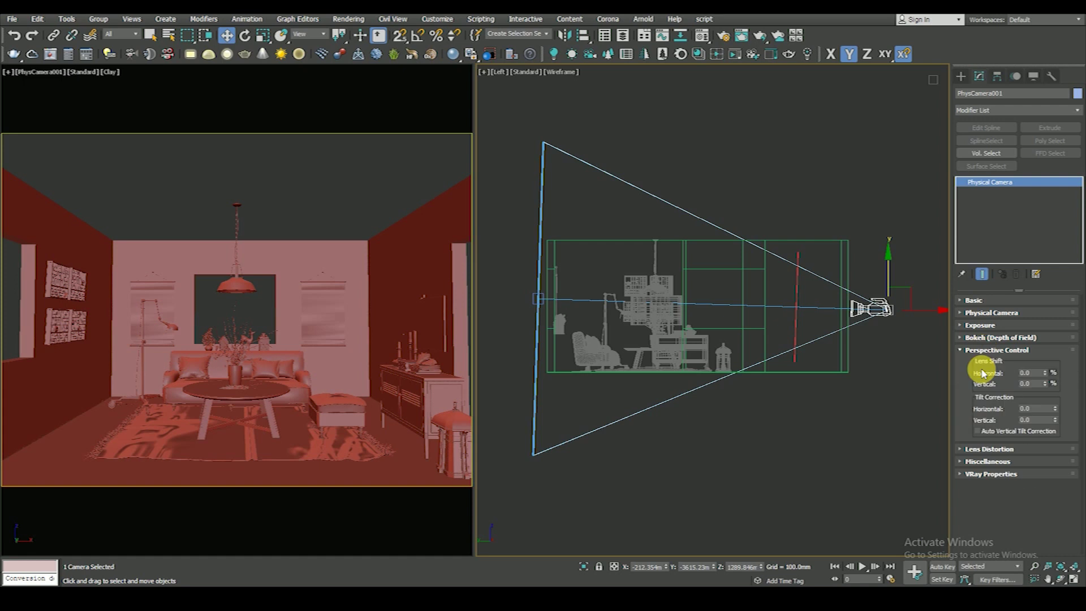
click(978, 431)
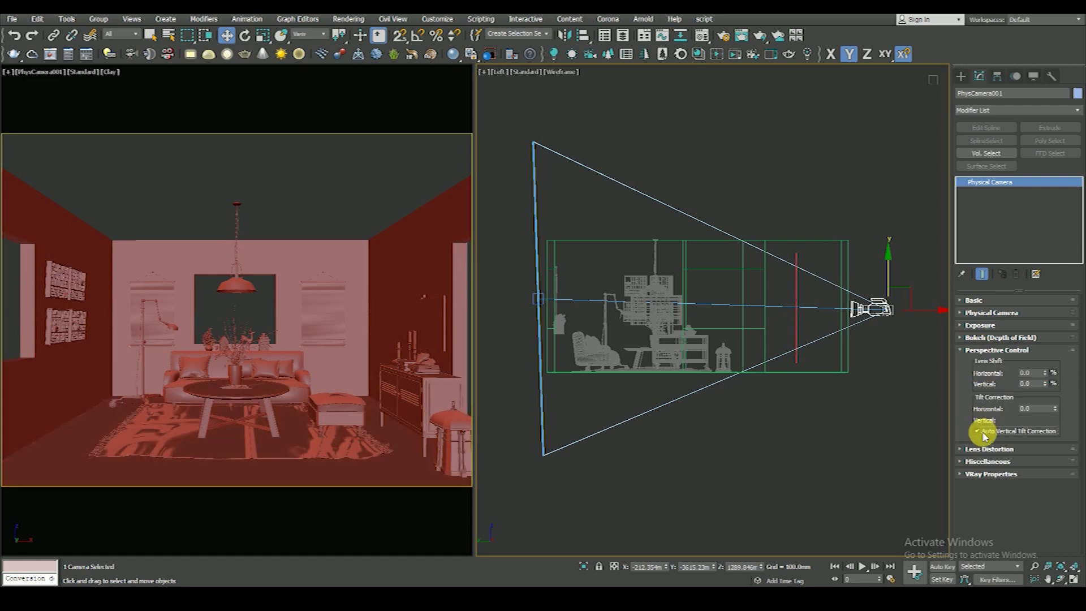
click(833, 455)
click(869, 312)
key(t)
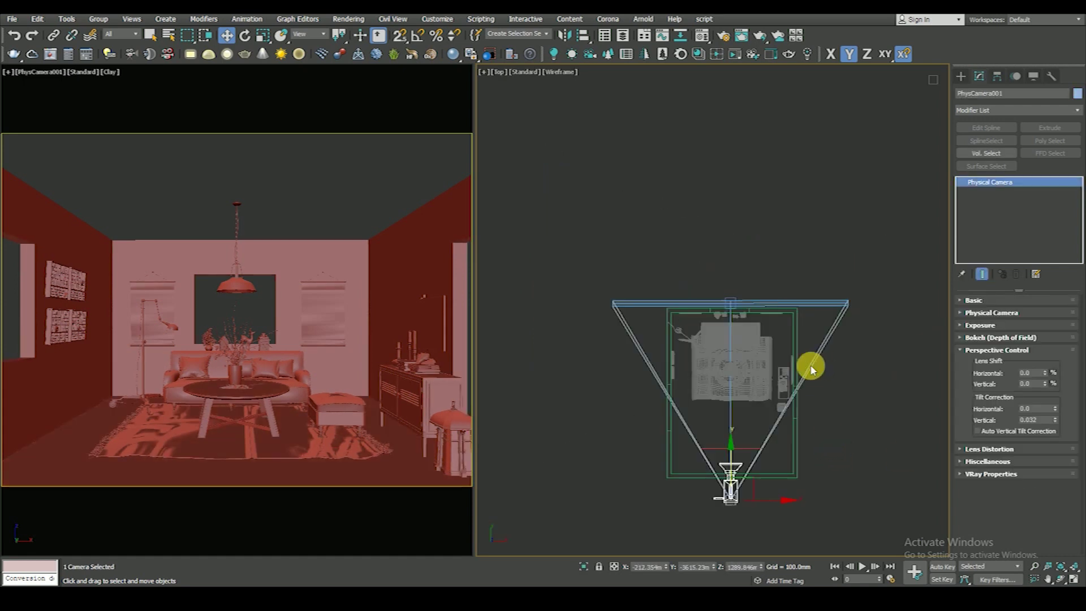
click(852, 340)
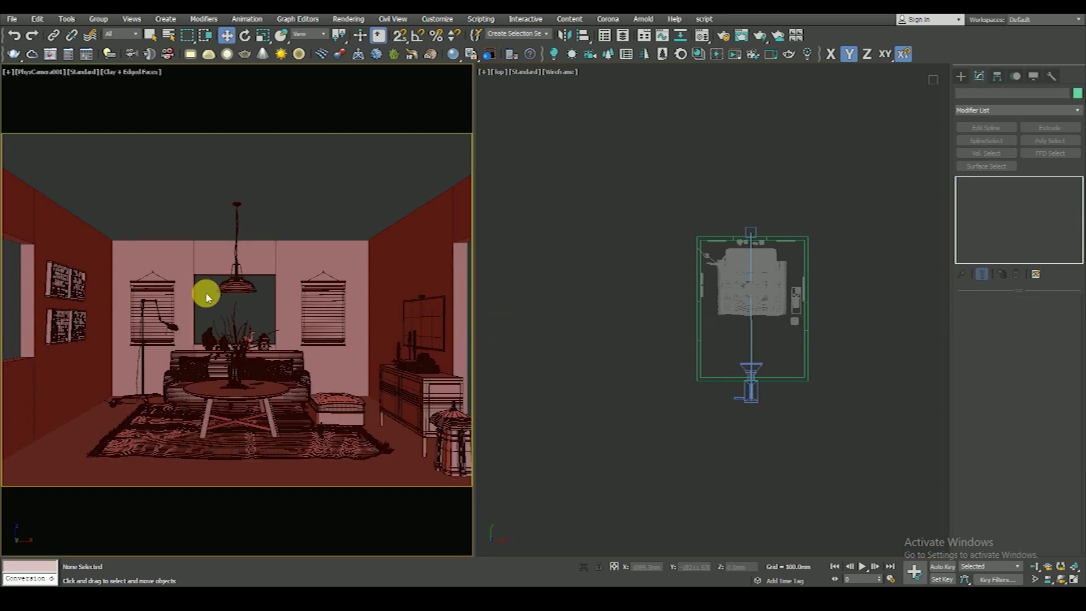
scroll(786, 314, up, 4)
scroll(760, 340, down, 4)
alt+middle_drag(758, 347, 820, 308)
scroll(706, 339, up, 5)
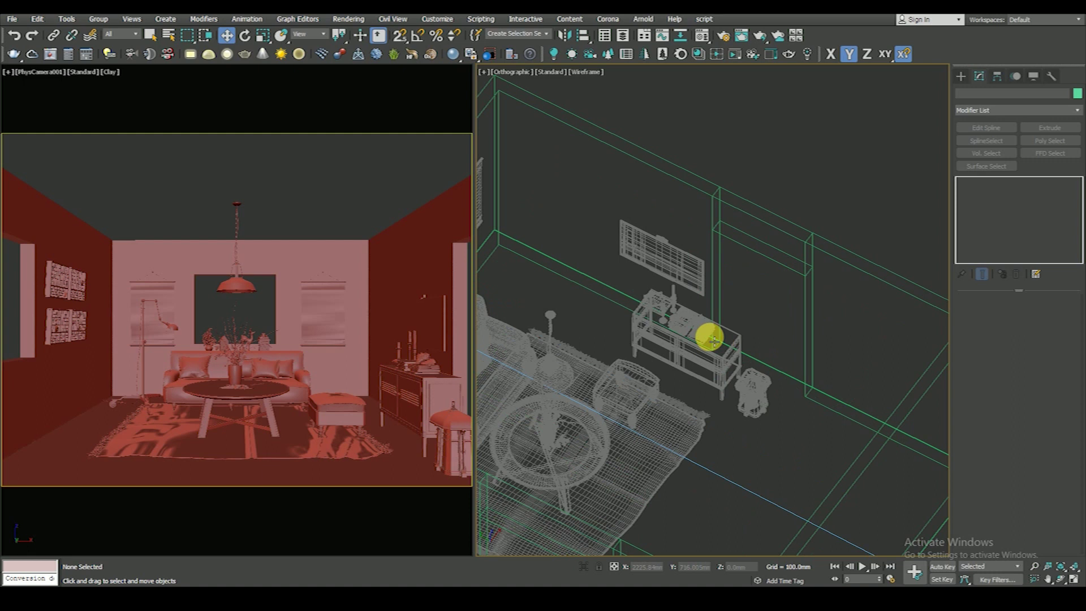
key(F3)
alt+middle_drag(706, 356, 748, 356)
scroll(748, 355, up, 3)
scroll(759, 342, down, 1)
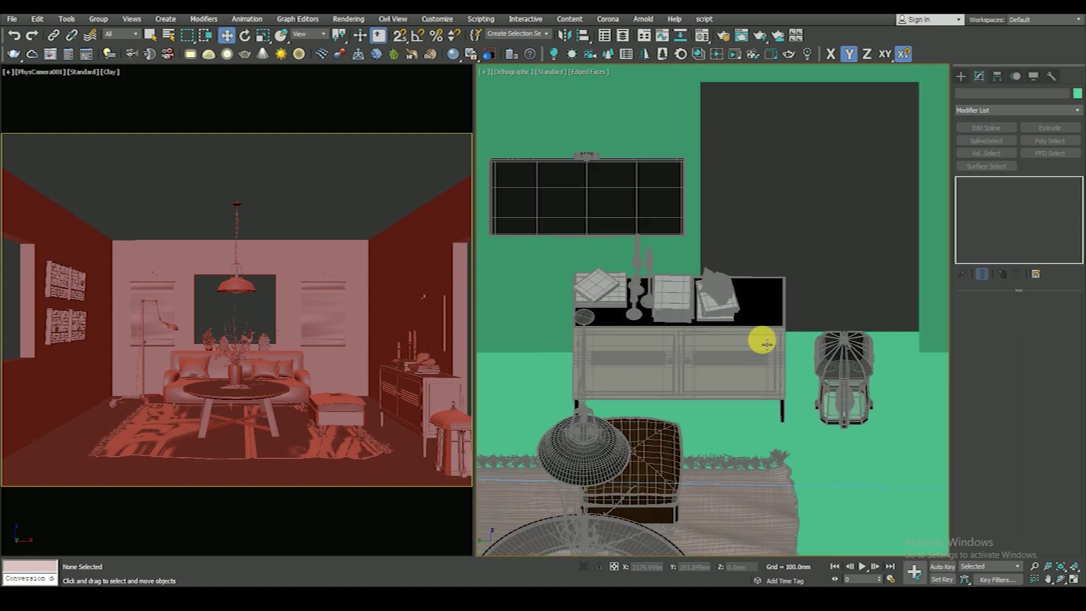
scroll(759, 352, down, 2)
scroll(732, 348, up, 3)
key(F4)
scroll(735, 337, down, 3)
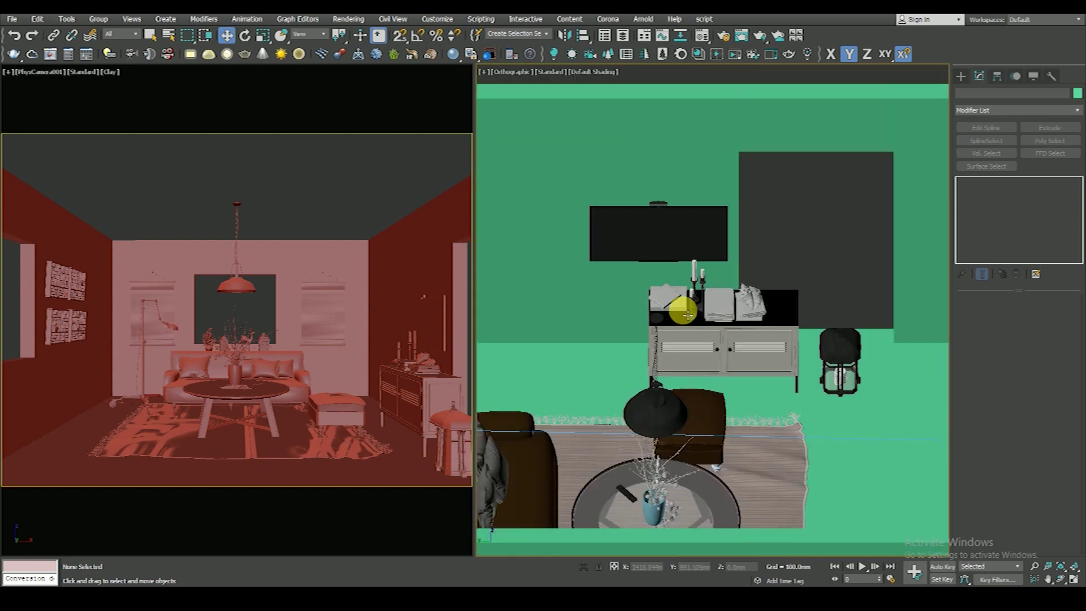
mouse_move(686, 311)
alt+middle_down()
mouse_move(734, 332)
mouse_move(693, 325)
alt+middle_up()
scroll(780, 368, up, 3)
key(F4)
key(F4)
scroll(770, 350, down, 3)
key(t)
key(F3)
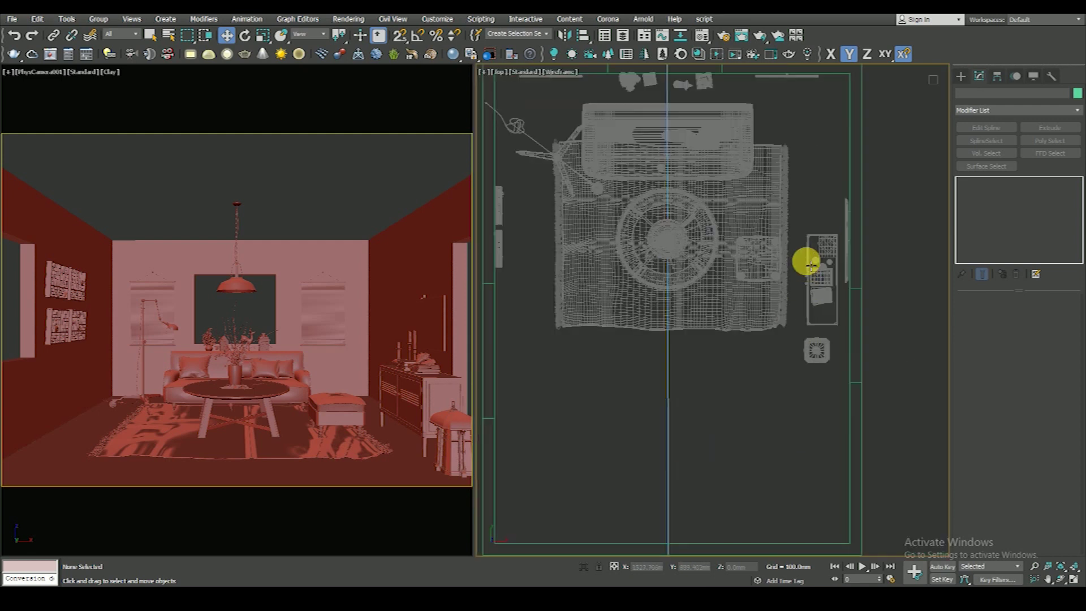
Step: Select the sideboard, its items and the stool, and move them toward the back wall
drag(799, 205, 824, 327)
scroll(824, 317, up, 2)
middle_drag(824, 310, 776, 397)
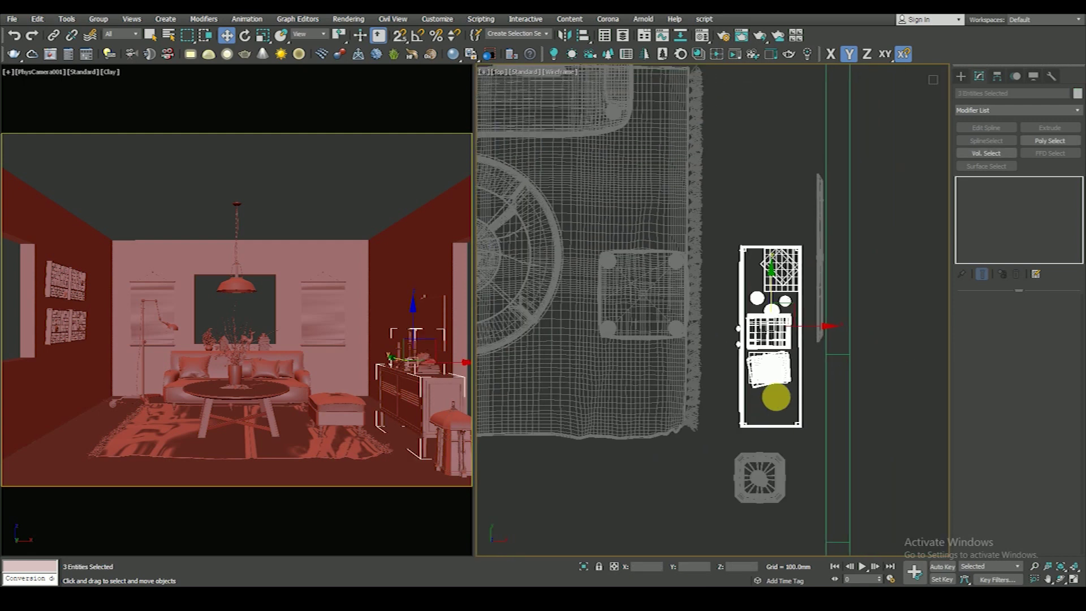
ctrl+click(764, 491)
mouse_move(792, 360)
mouse_down()
mouse_move(801, 255)
mouse_move(812, 262)
mouse_up()
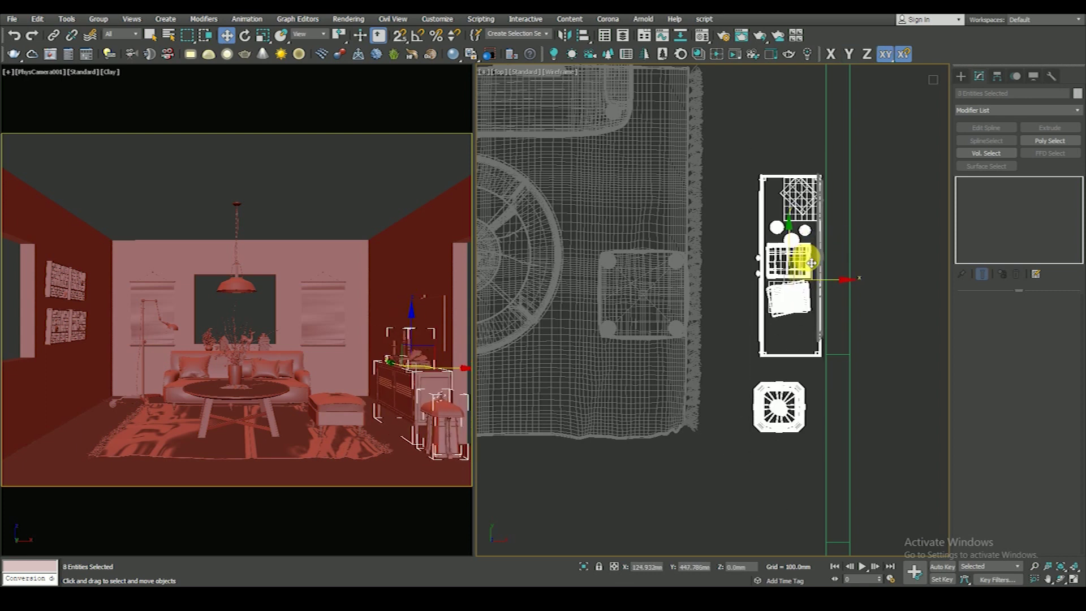
Step: With vertex snap and a locked selection, snap the sideboard flush against the wall along X
key(s)
key(space)
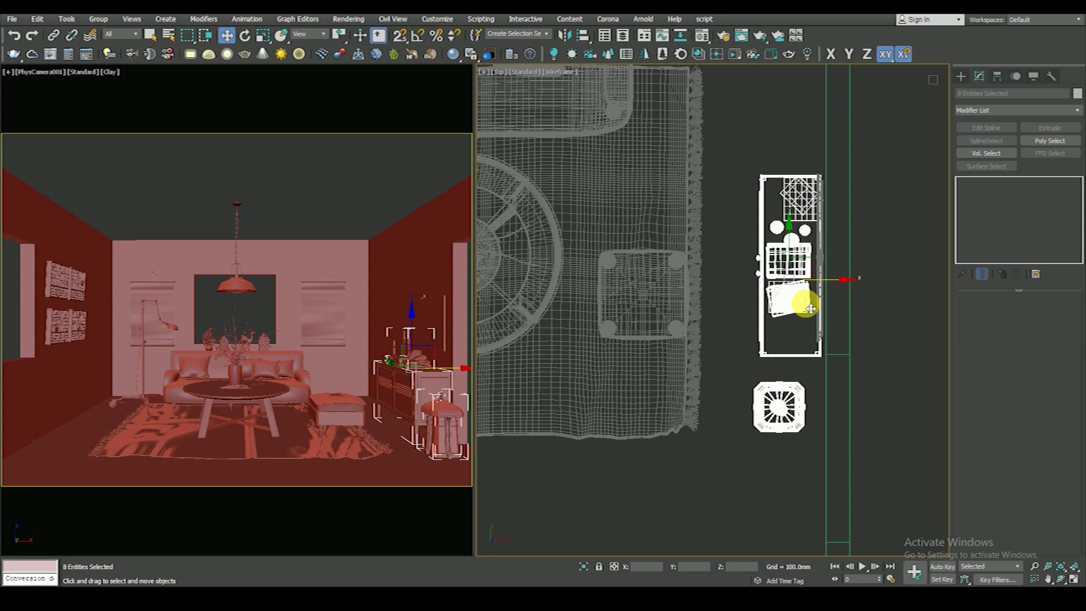
scroll(819, 363, up, 1)
scroll(829, 347, up, 5)
scroll(834, 333, down, 1)
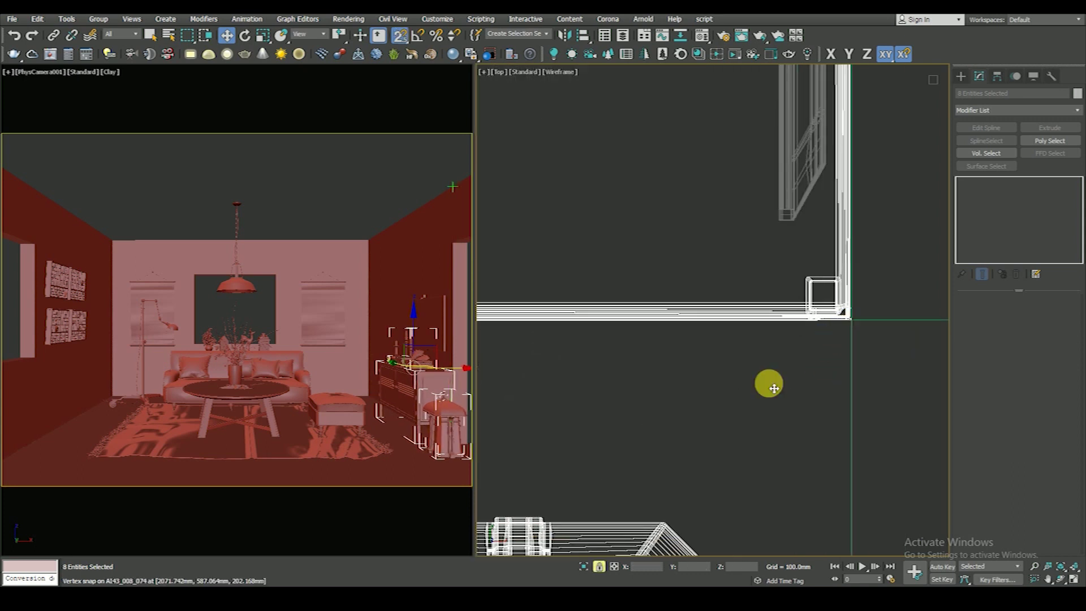
scroll(843, 322, down, 4)
key(F5)
drag(747, 303, 739, 298)
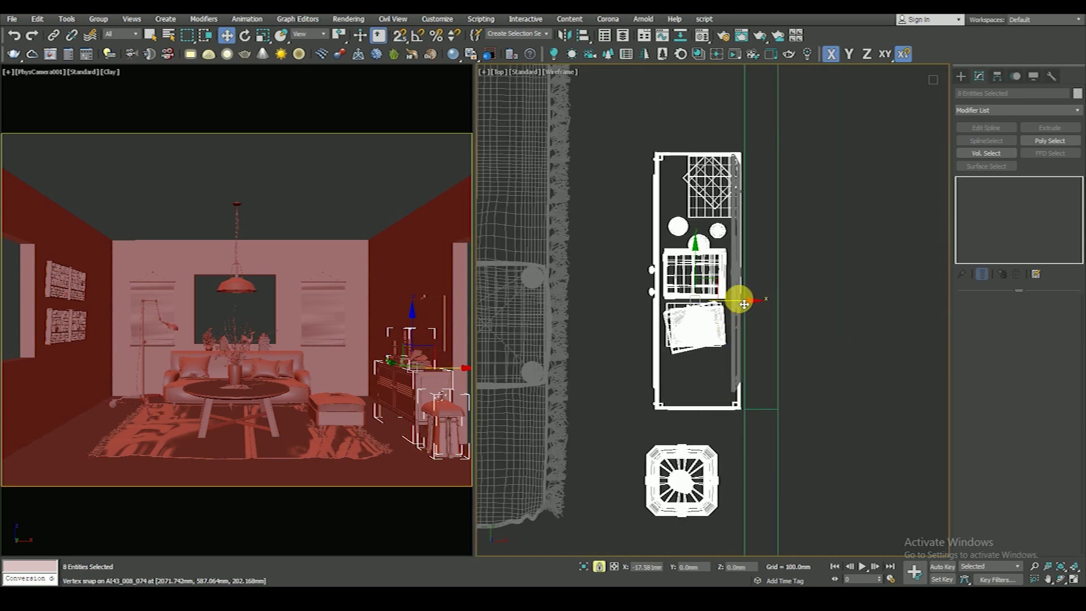
scroll(739, 300, down, 3)
scroll(735, 339, down, 2)
key(space)
Step: Move the stool alone into the room's back-right corner beside the sofa
click(710, 412)
click(723, 355)
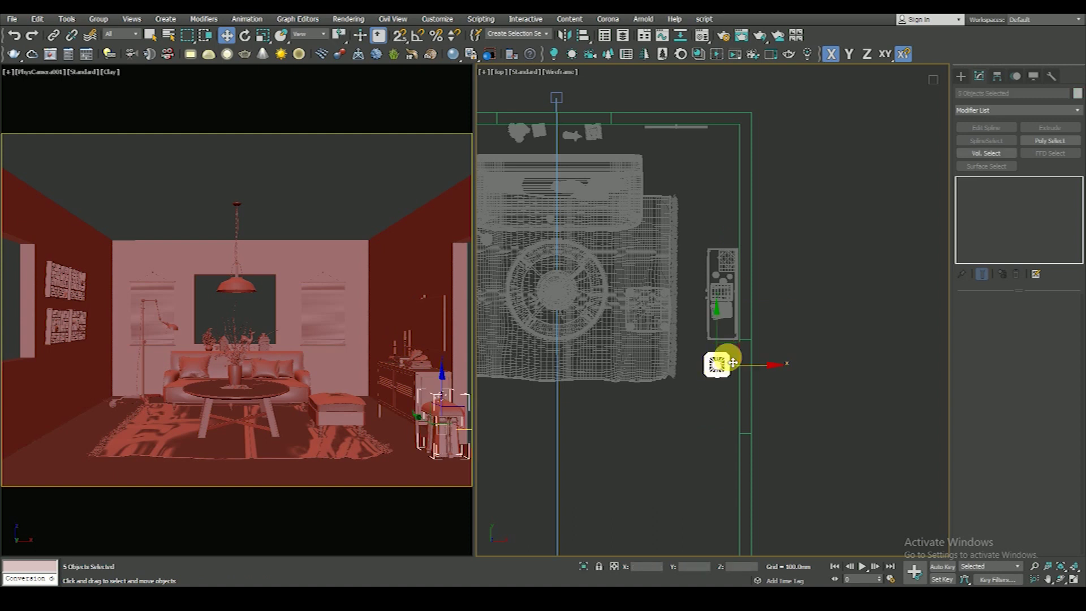
drag(738, 347, 739, 214)
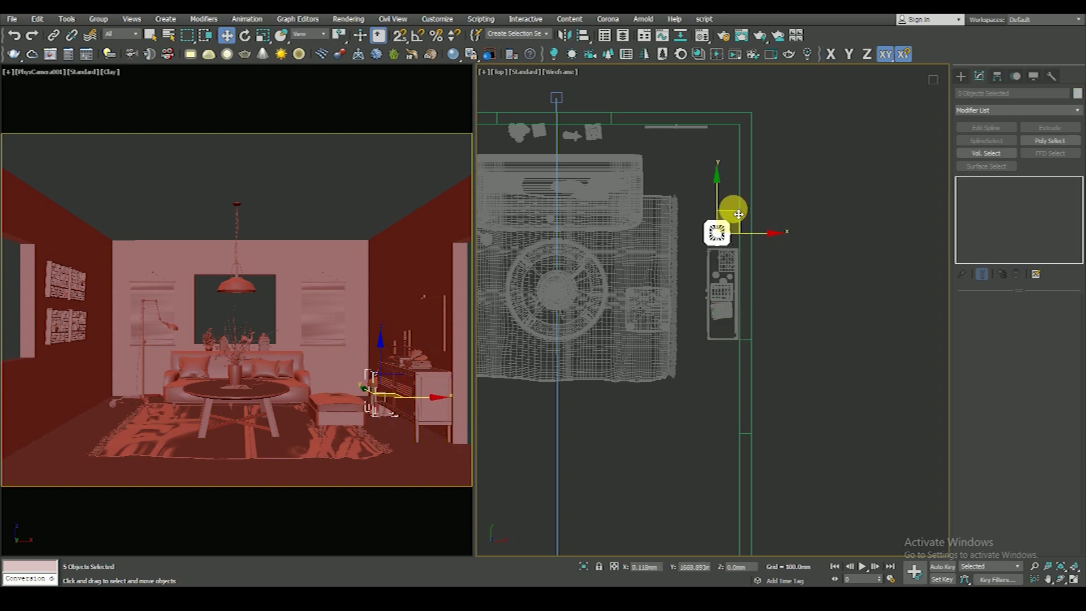
drag(739, 214, 739, 132)
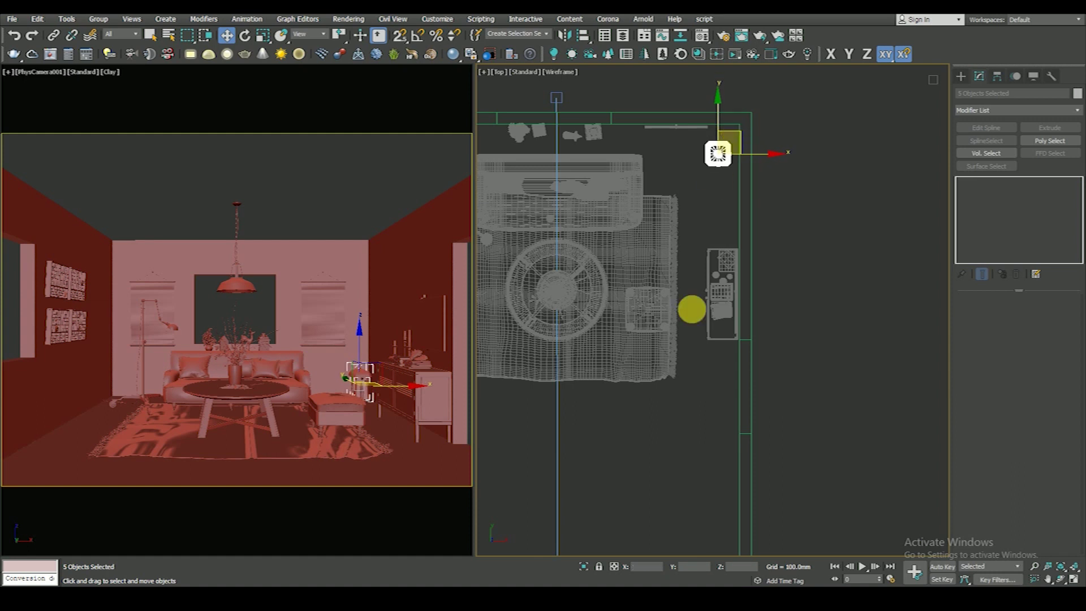
click(689, 380)
key(F4)
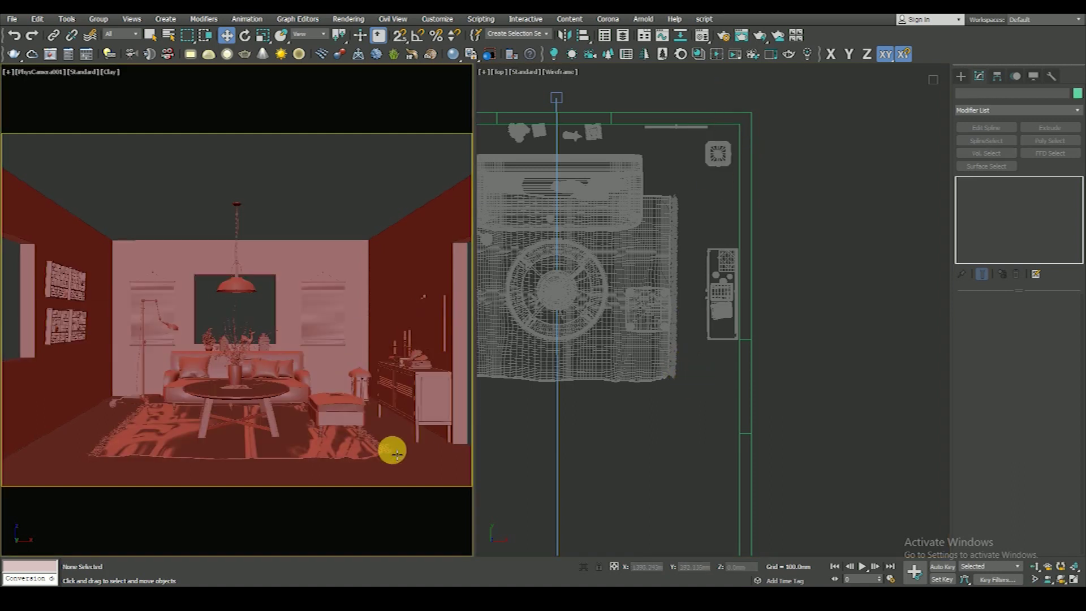
Step: Move the square ottoman group left along X, beside the sofa near the left wall
key(F4)
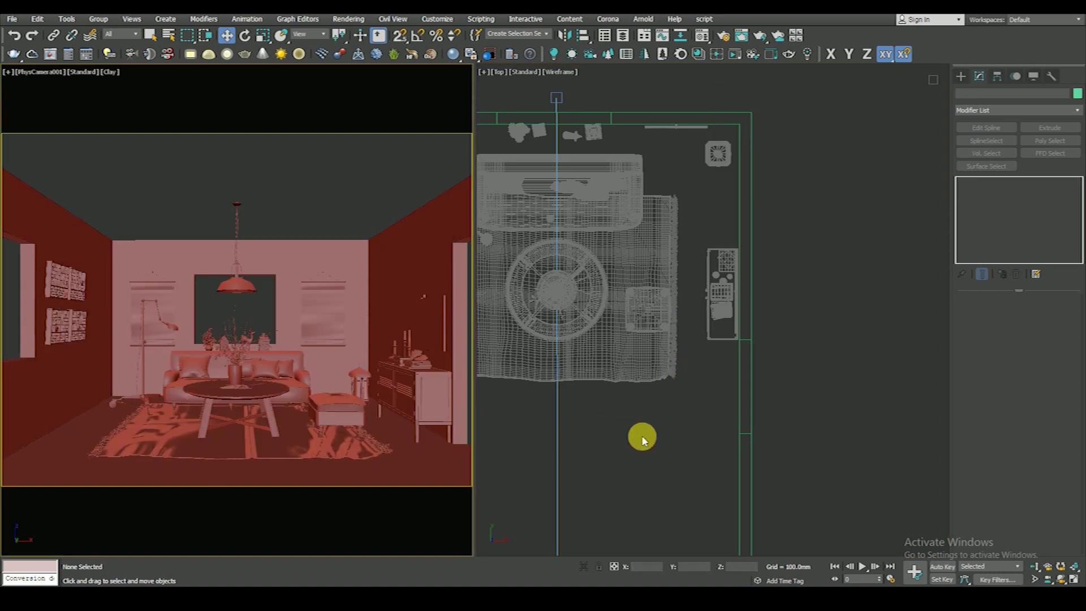
click(647, 305)
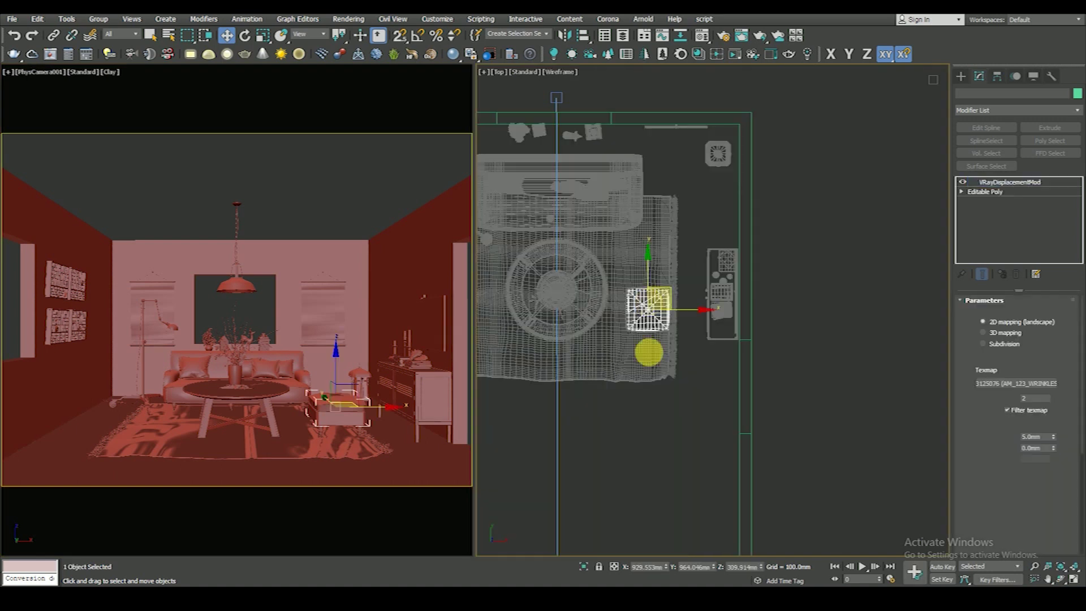
scroll(648, 352, down, 3)
scroll(687, 369, down, 2)
click(687, 403)
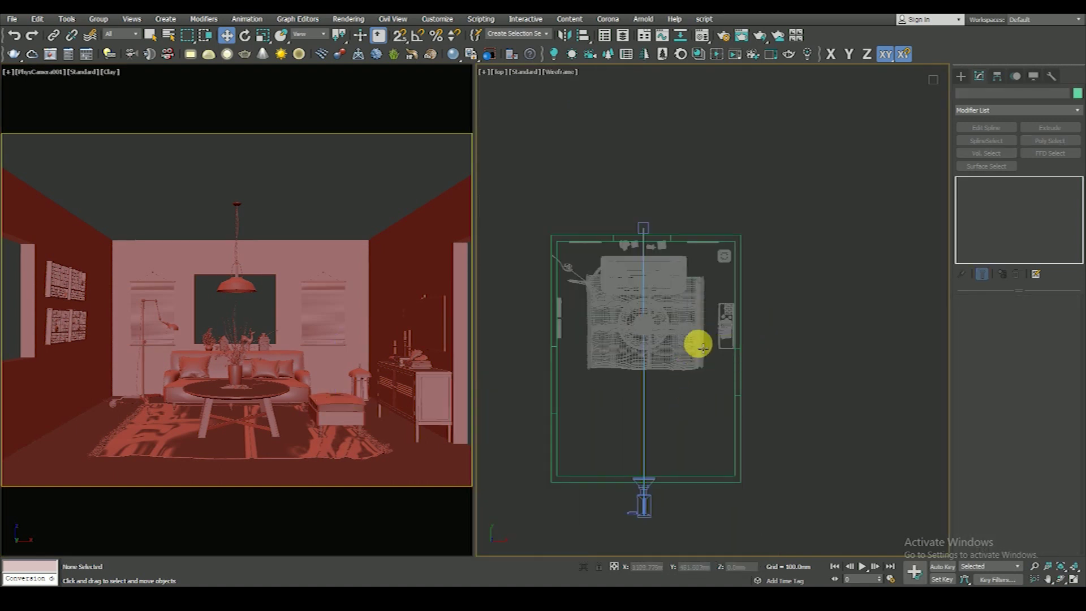
scroll(701, 347, up, 5)
key(F3)
key(F3)
drag(764, 296, 637, 421)
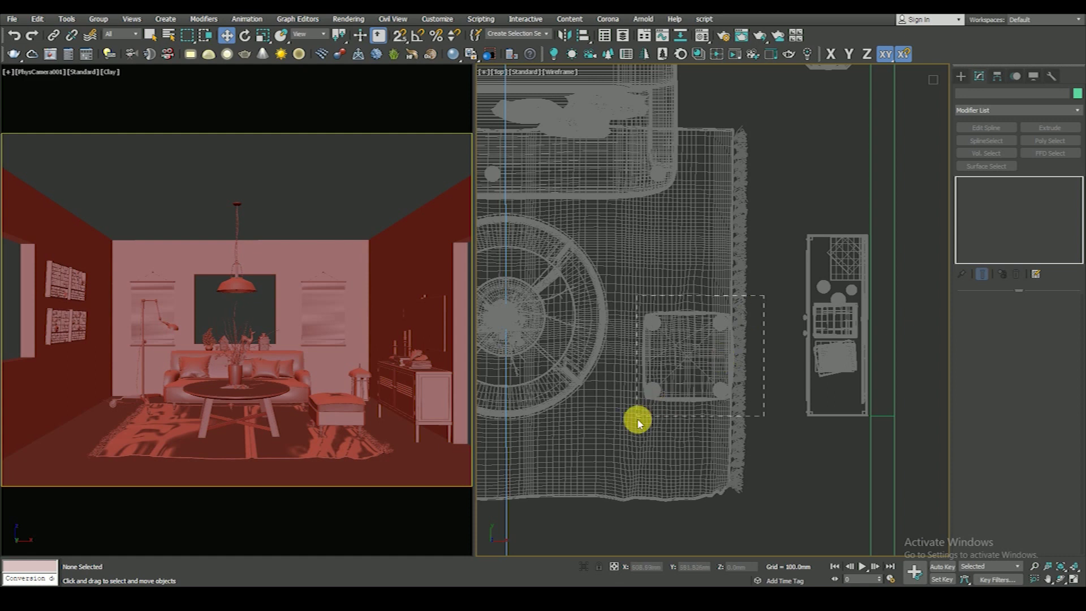
scroll(806, 342, down, 3)
mouse_move(790, 347)
mouse_down()
mouse_move(603, 361)
mouse_move(780, 378)
mouse_move(600, 369)
mouse_up()
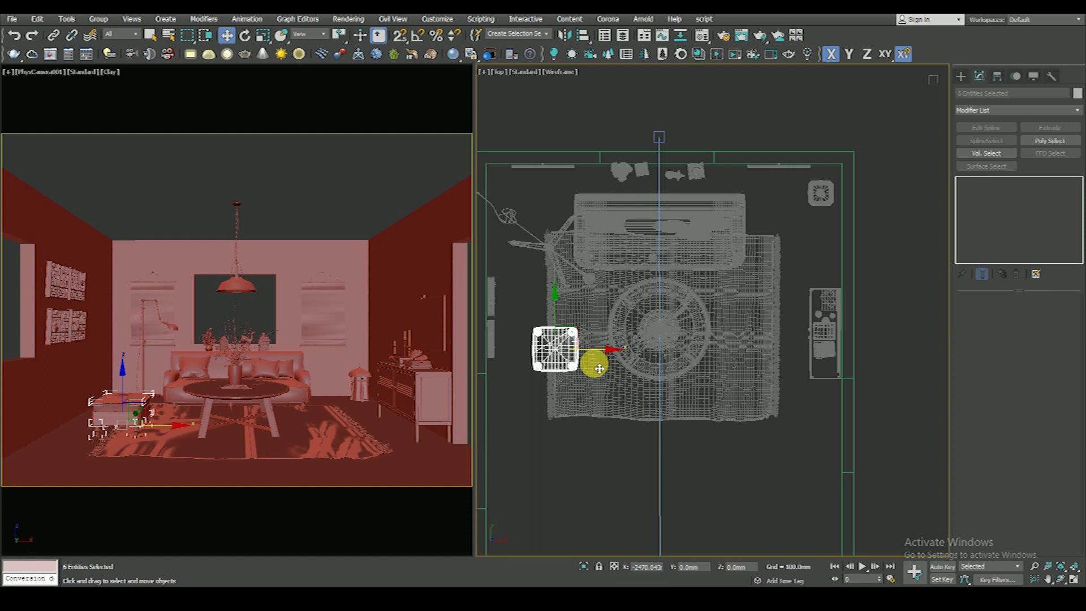
mouse_move(600, 368)
mouse_down()
mouse_move(784, 369)
mouse_move(620, 371)
mouse_move(624, 379)
mouse_move(591, 386)
mouse_up()
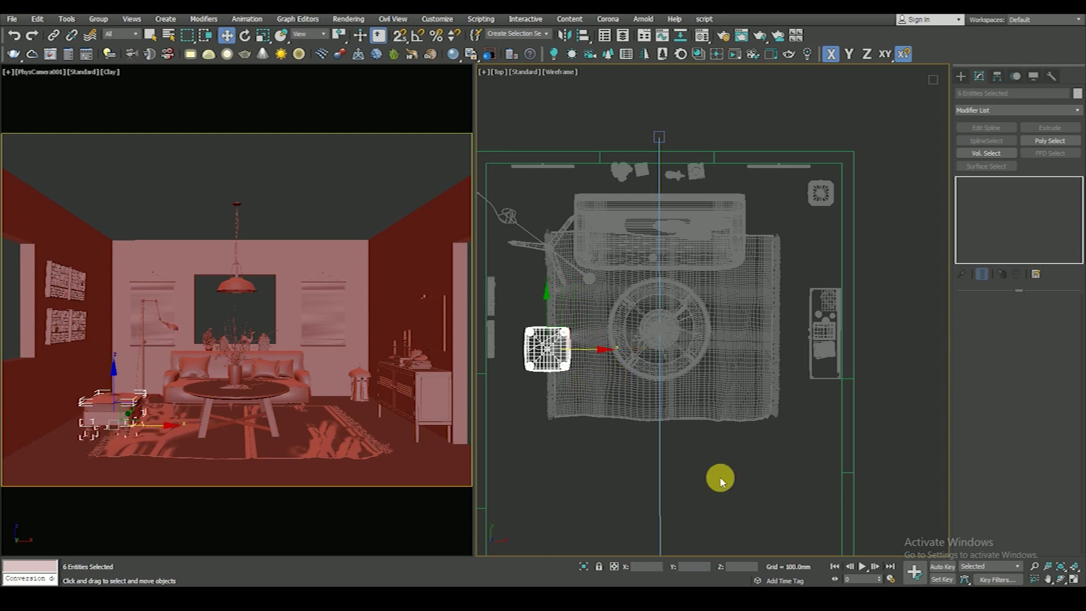
Step: Slide the large rug group slightly left under the coffee table, then deselect it
click(729, 374)
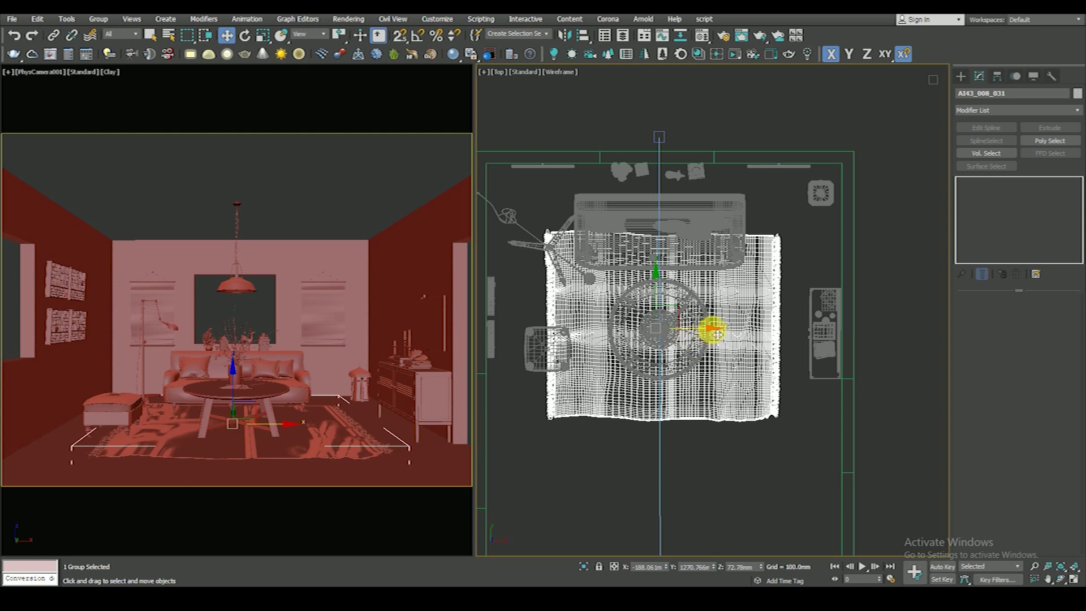
drag(716, 334, 699, 336)
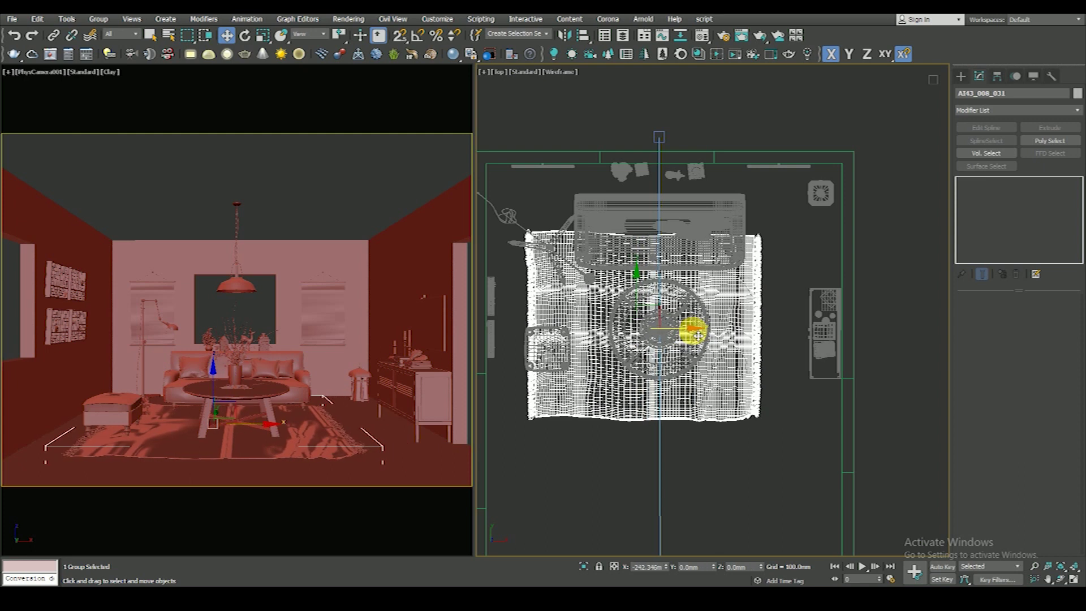
click(752, 463)
mouse_move(810, 385)
middle_down()
mouse_move(743, 377)
mouse_move(769, 388)
mouse_move(832, 357)
mouse_move(754, 356)
mouse_move(688, 381)
middle_up()
Step: Stretch the TV sideboard's left end outward by moving its left-end vertices
scroll(728, 356, up, 5)
key(F3)
scroll(728, 356, down, 3)
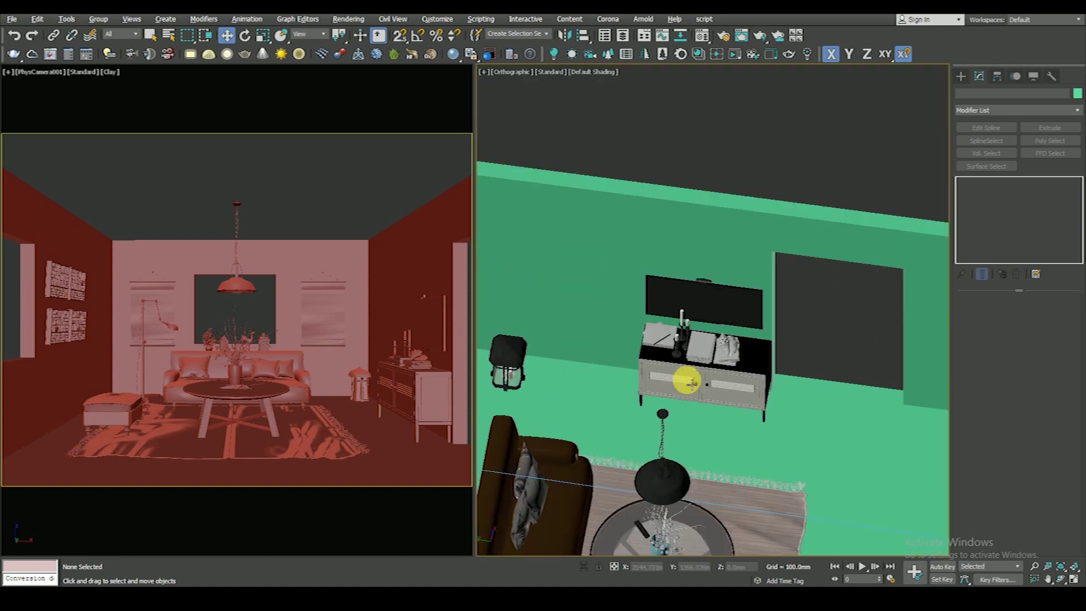
scroll(712, 366, up, 2)
scroll(618, 330, up, 4)
key(F3)
click(618, 327)
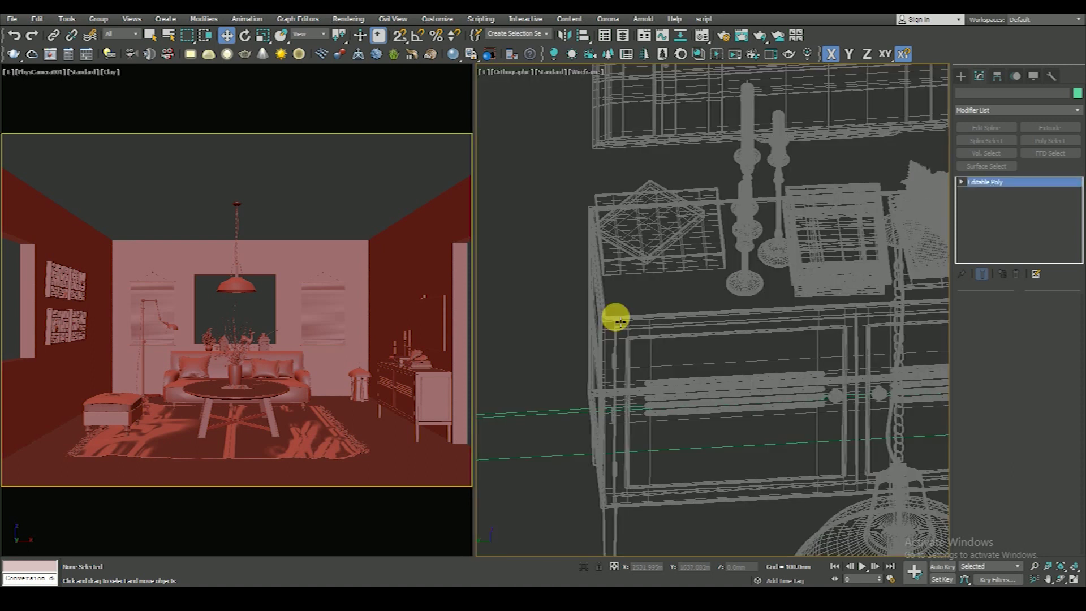
scroll(618, 326, down, 2)
key(F3)
scroll(643, 357, up, 3)
scroll(643, 356, up, 2)
scroll(642, 357, down, 4)
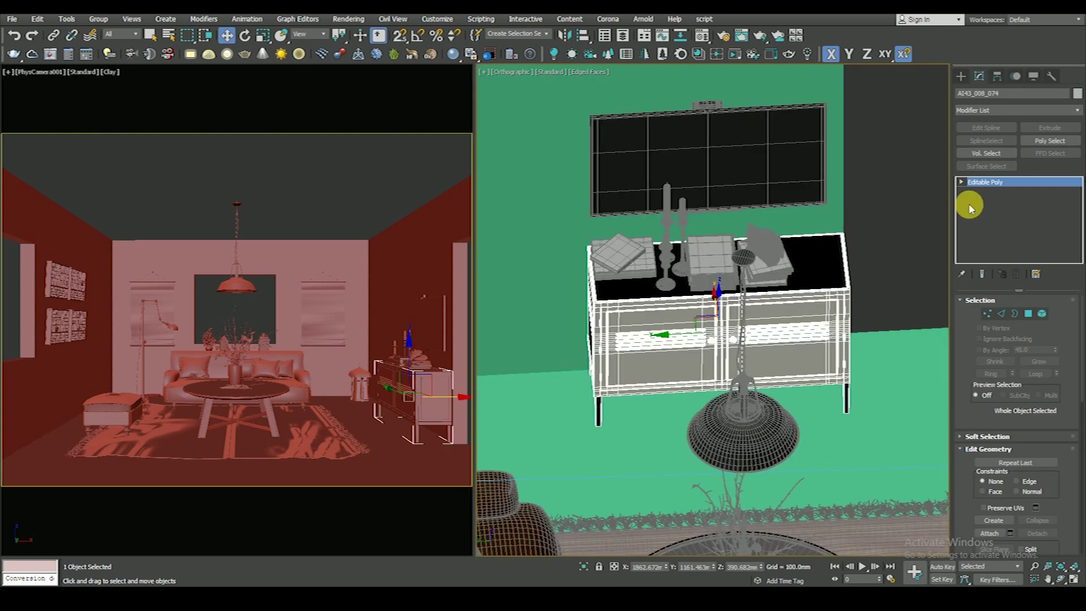
key(1)
key(F3)
drag(563, 203, 651, 459)
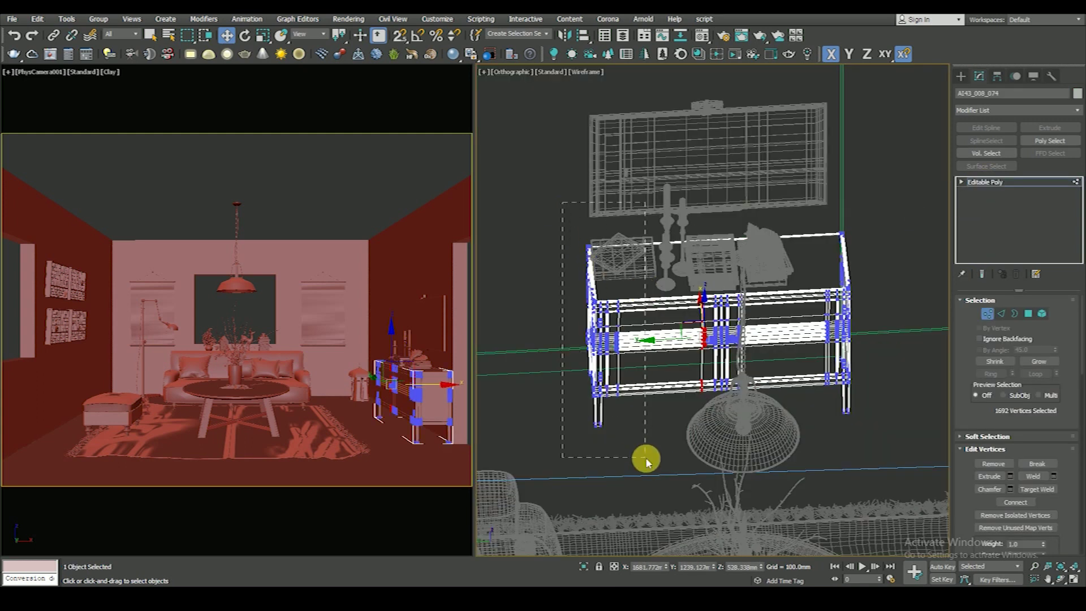
key(F3)
scroll(589, 381, down, 1)
scroll(661, 361, up, 2)
scroll(605, 354, down, 2)
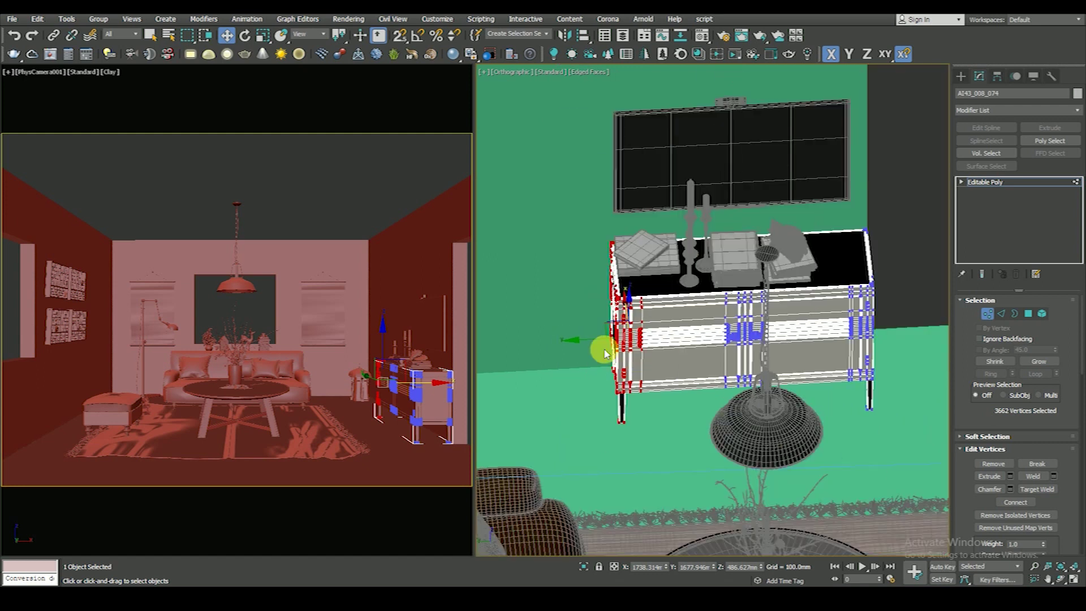
mouse_move(592, 344)
mouse_down()
mouse_move(524, 340)
mouse_move(518, 348)
mouse_up()
Step: Slide the cabinet's middle vertices left to resize its front panels, then exit Vertex mode
scroll(622, 340, down, 2)
key(t)
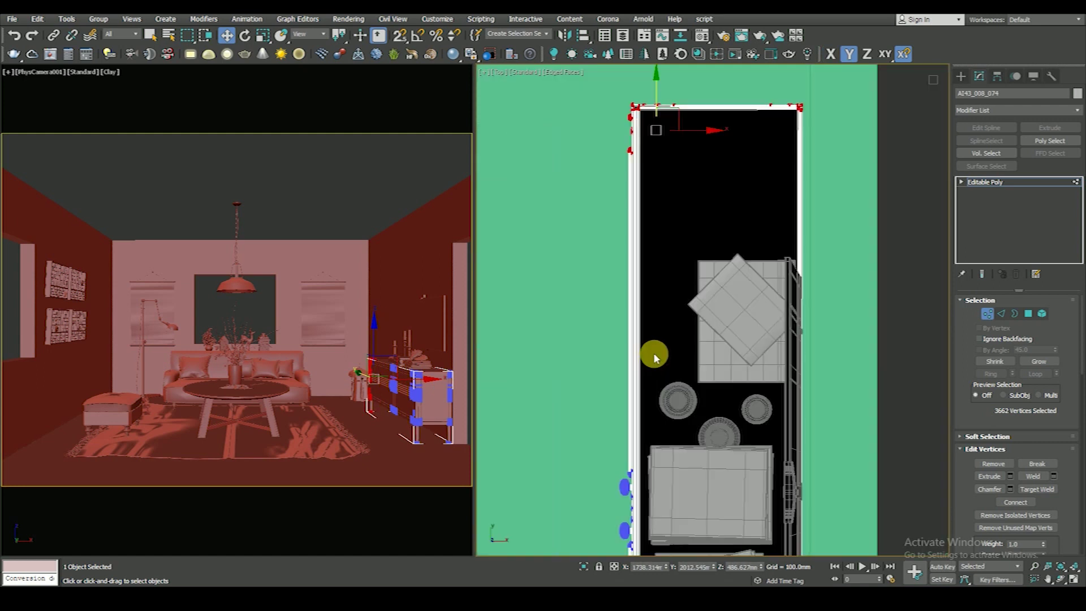
key(F3)
alt+middle_drag(683, 315, 764, 357)
key(t)
key(F3)
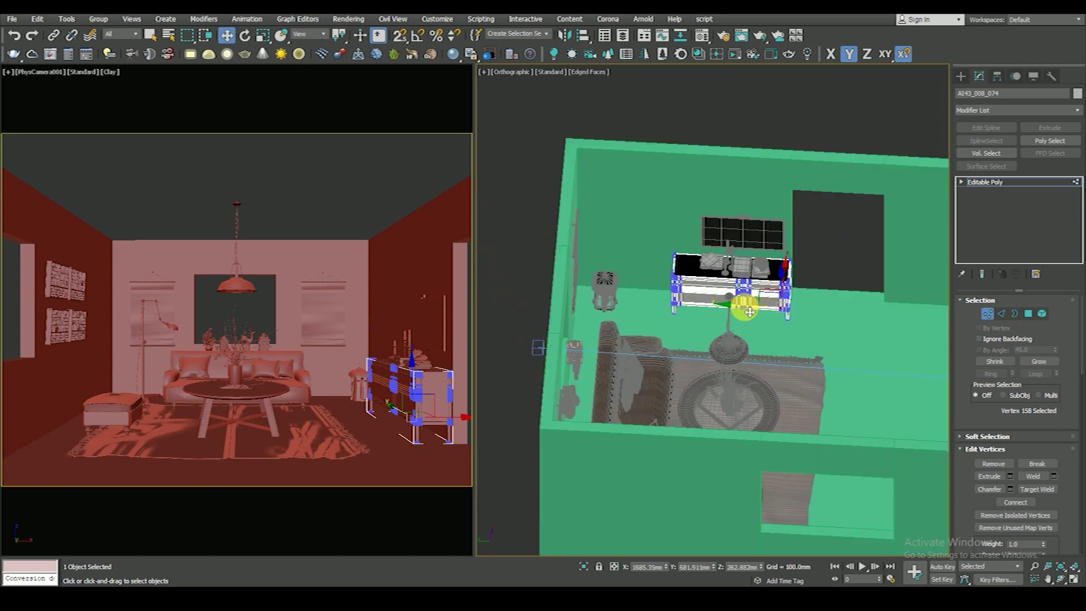
key(F3)
scroll(687, 192, up, 3)
key(F3)
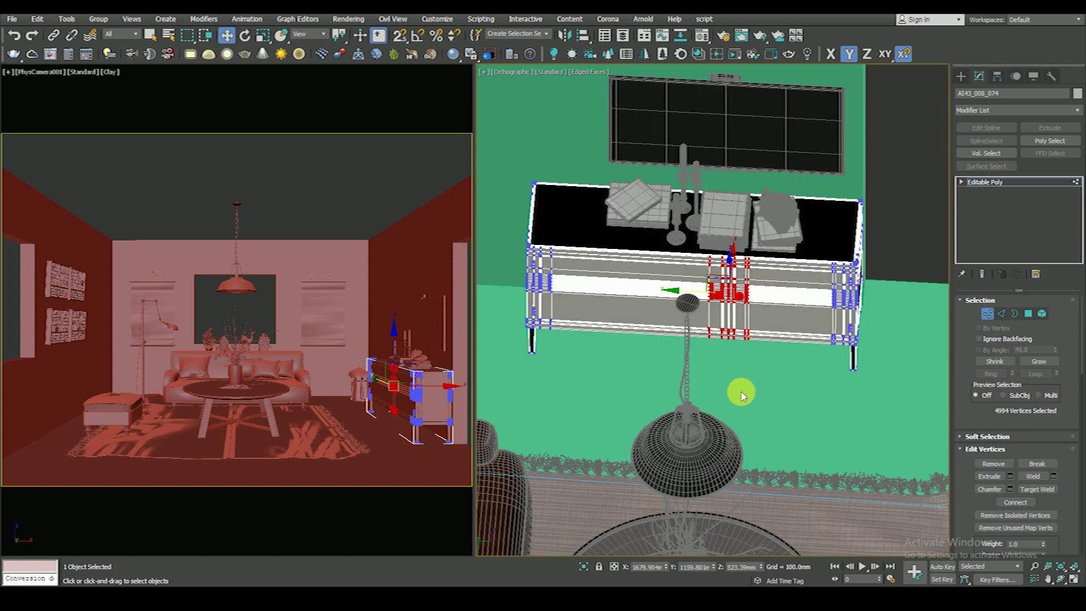
alt+middle_drag(735, 388, 735, 383)
key(F3)
drag(774, 424, 786, 410)
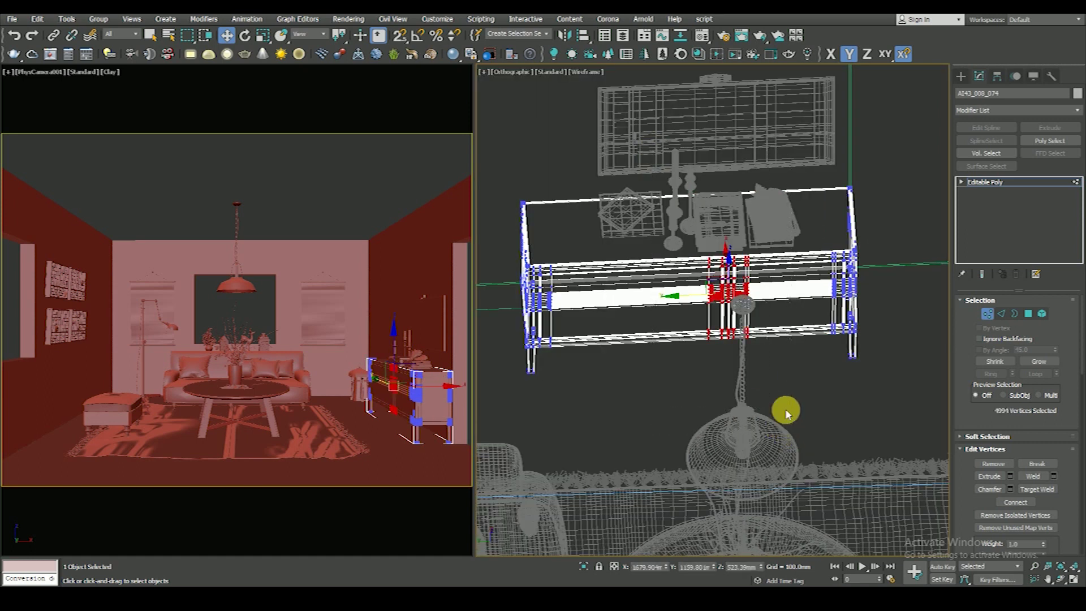
key(F3)
drag(668, 302, 651, 304)
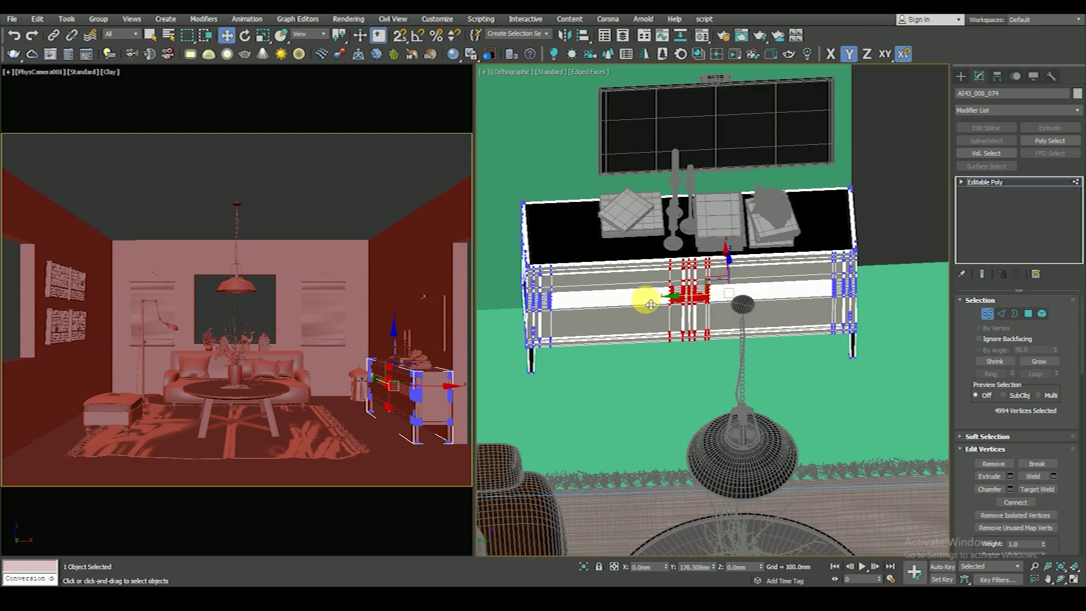
click(987, 181)
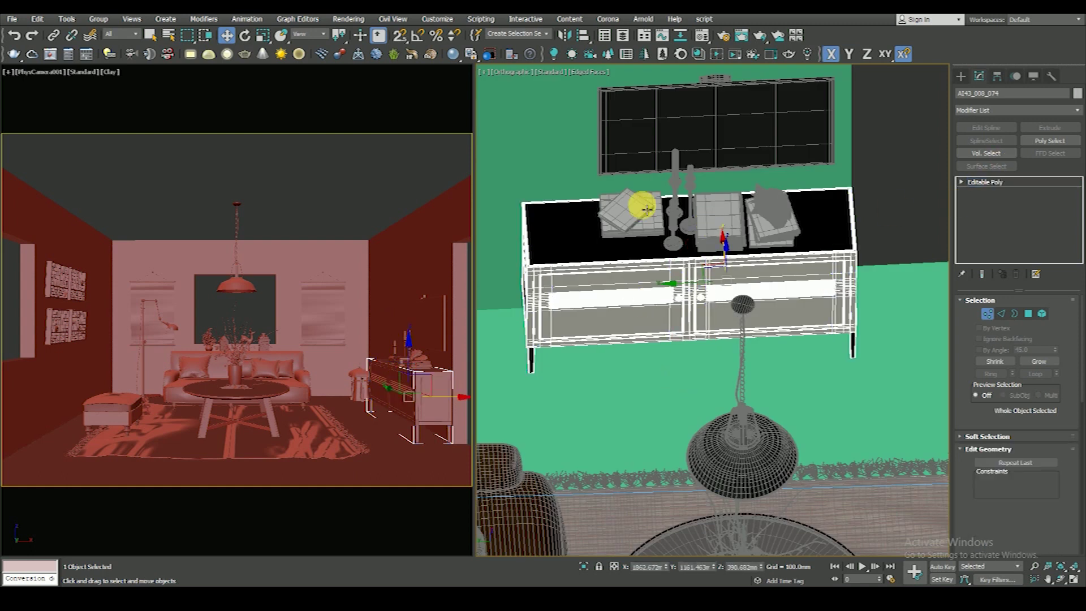
Step: In Top view, move the left stack of book boxes down along the sideboard
key(F3)
click(646, 211)
click(668, 210)
key(F3)
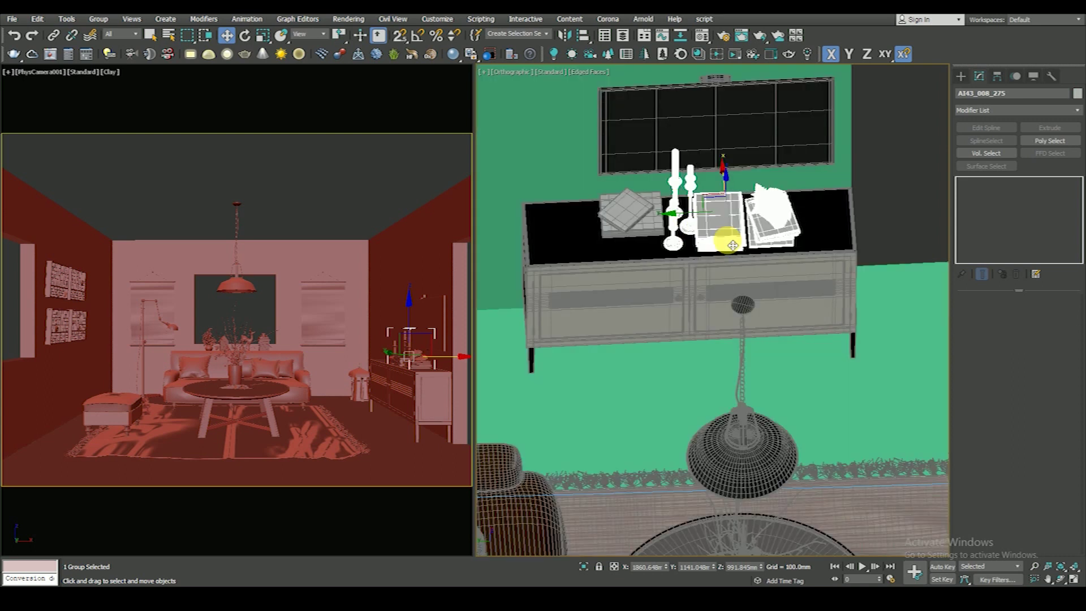
click(646, 240)
key(F3)
key(t)
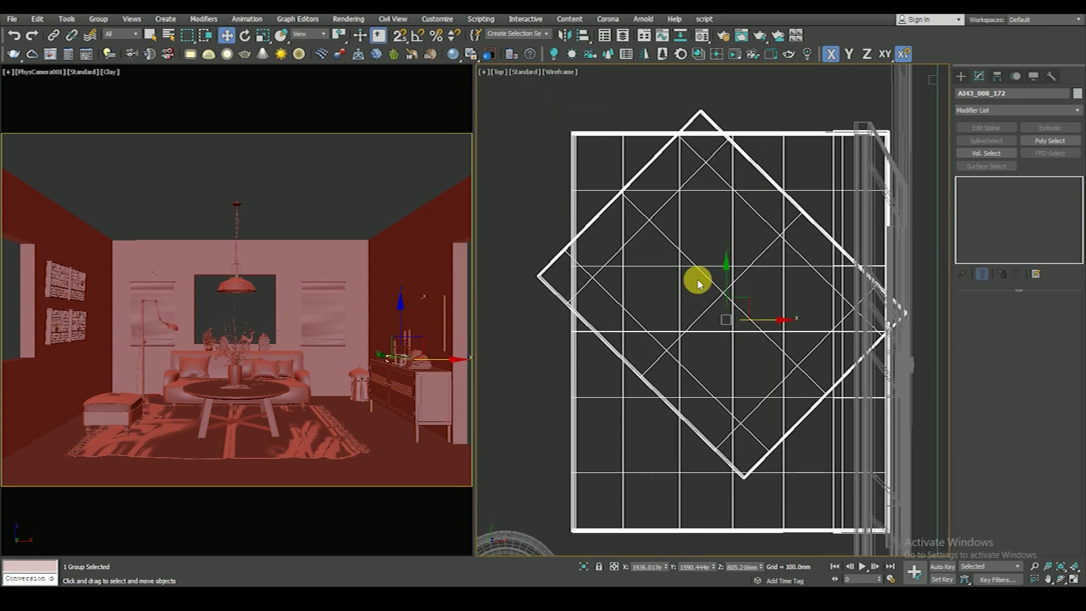
scroll(701, 281, up, 4)
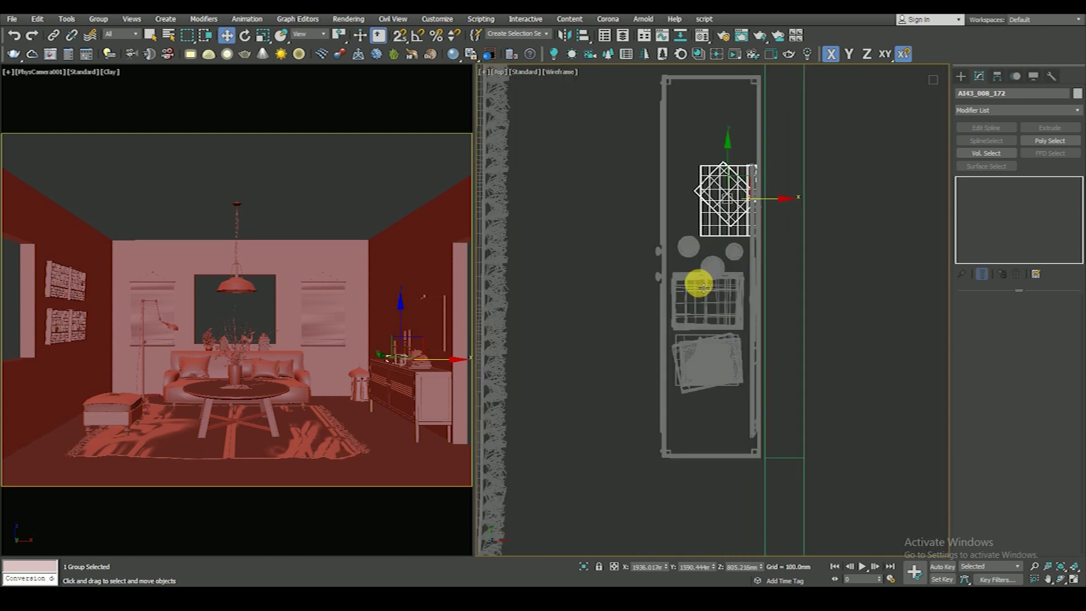
scroll(707, 266, down, 4)
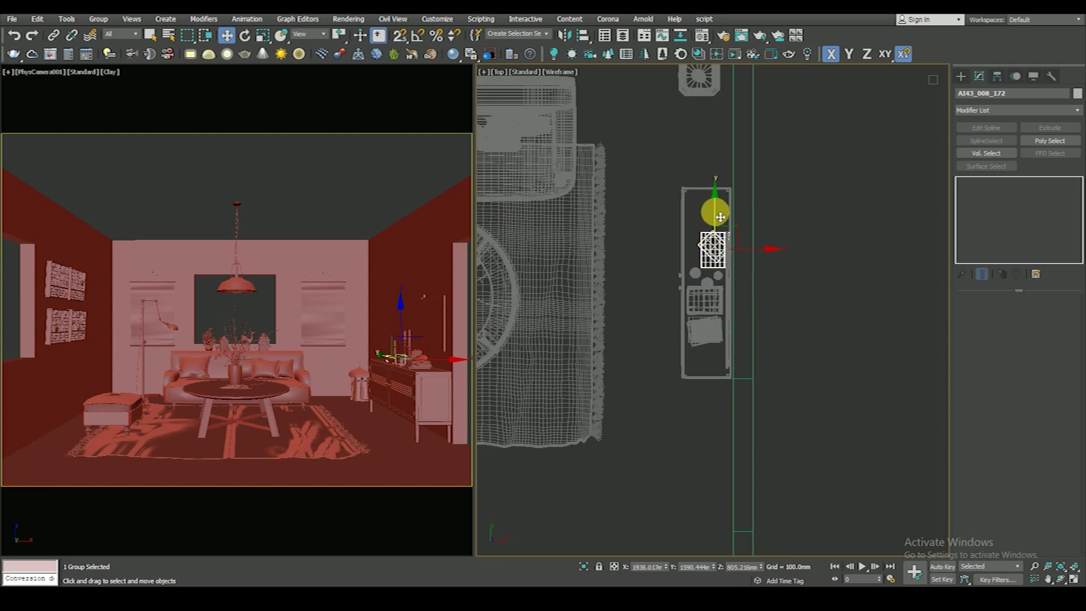
drag(720, 216, 721, 387)
Step: Move the candle group up the cabinet and nudge the remaining decor into place
click(708, 280)
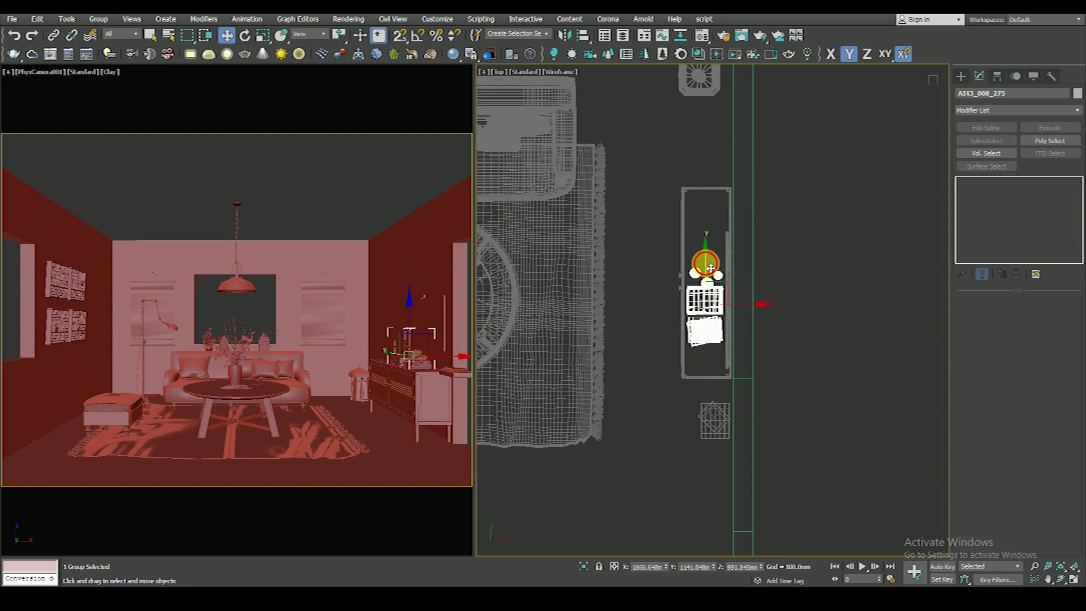
drag(710, 268, 708, 195)
scroll(708, 209, up, 4)
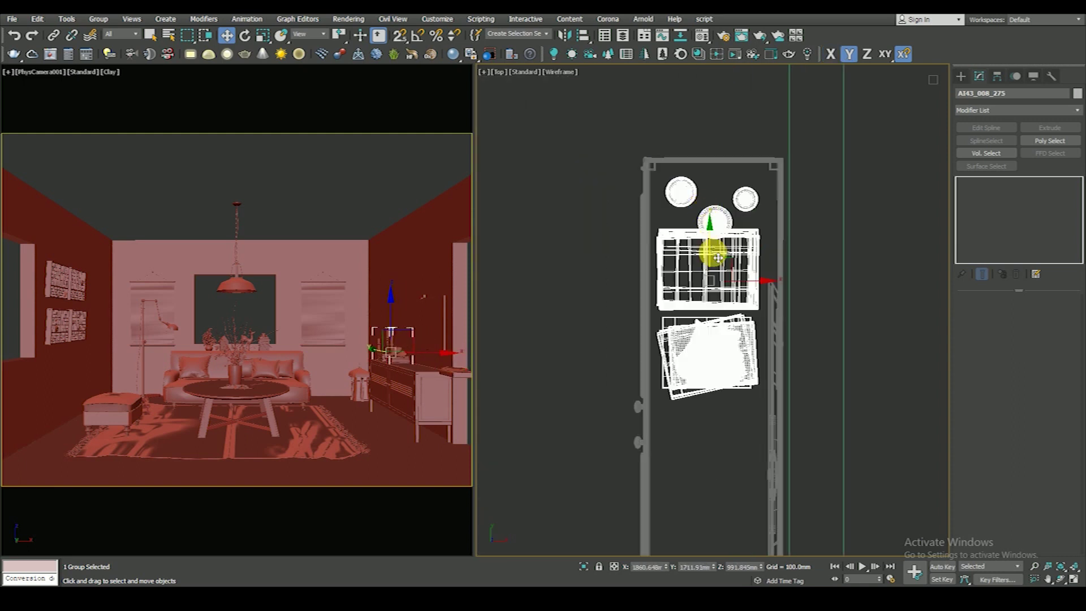
scroll(708, 226, down, 2)
scroll(707, 283, down, 2)
click(718, 431)
drag(718, 430, 718, 355)
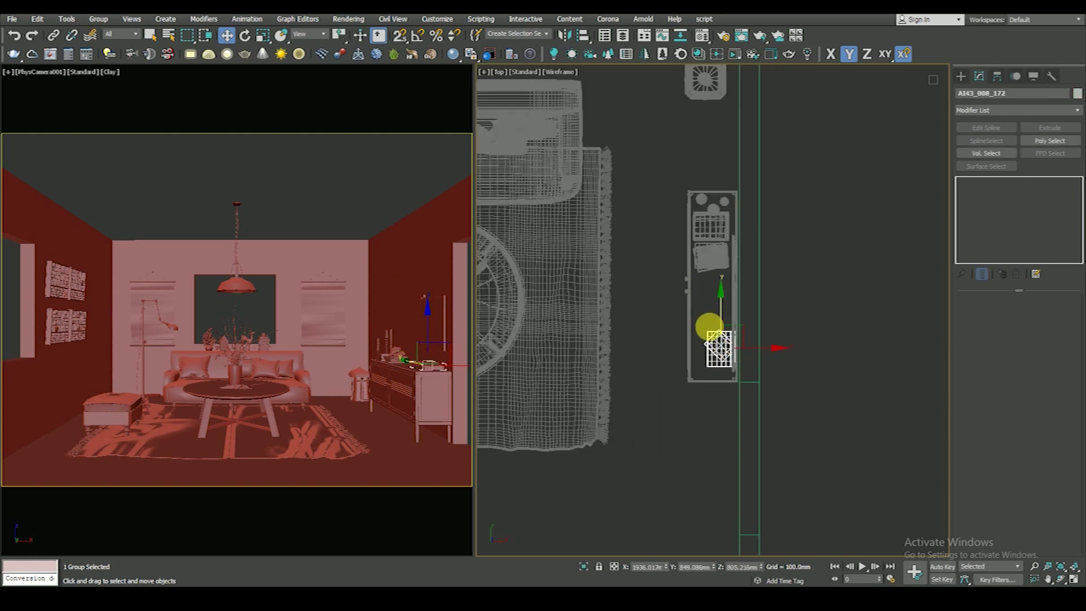
scroll(735, 351, up, 4)
drag(715, 318, 691, 323)
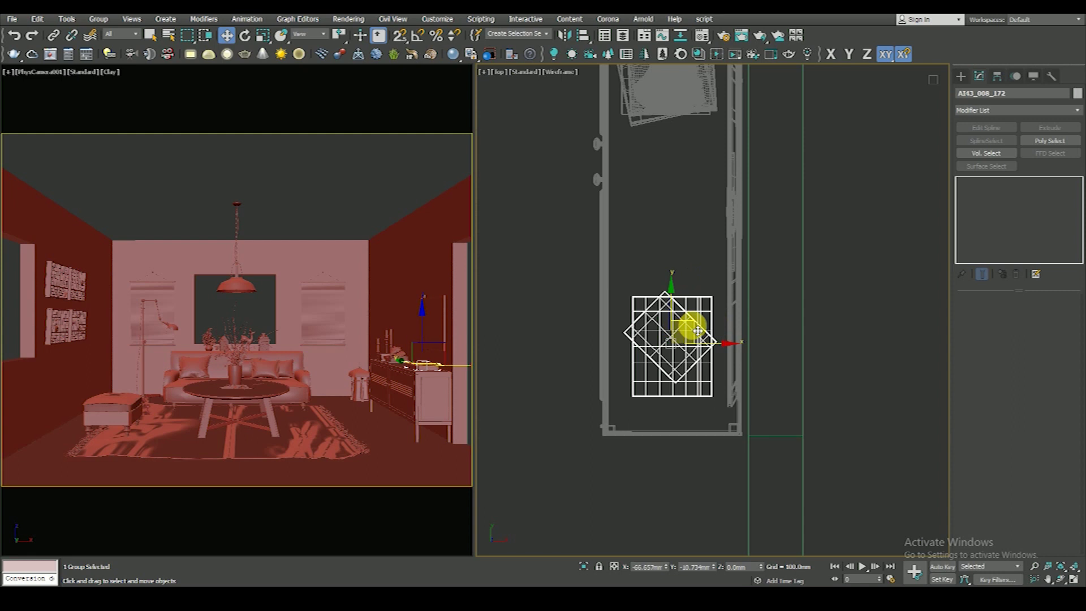
scroll(696, 328, down, 2)
click(685, 402)
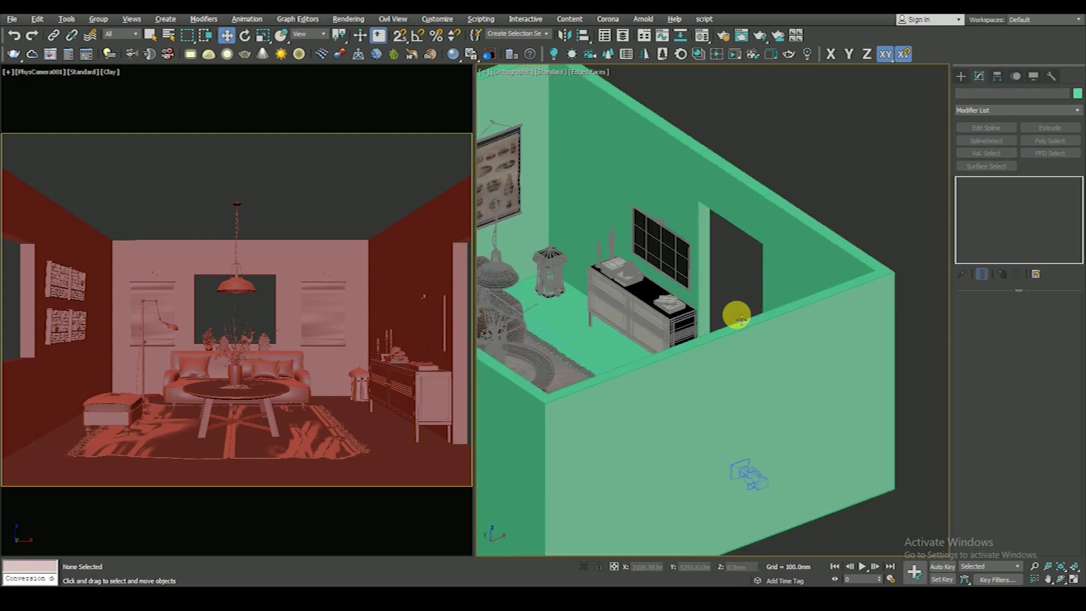
Step: Select the thin floor-level rectangle Rectangle007 in a wireframe Front view
alt+middle_drag(711, 349, 662, 334)
key(f)
key(F3)
scroll(860, 436, up, 3)
scroll(766, 380, up, 3)
scroll(793, 359, up, 3)
scroll(794, 358, up, 2)
scroll(871, 352, up, 4)
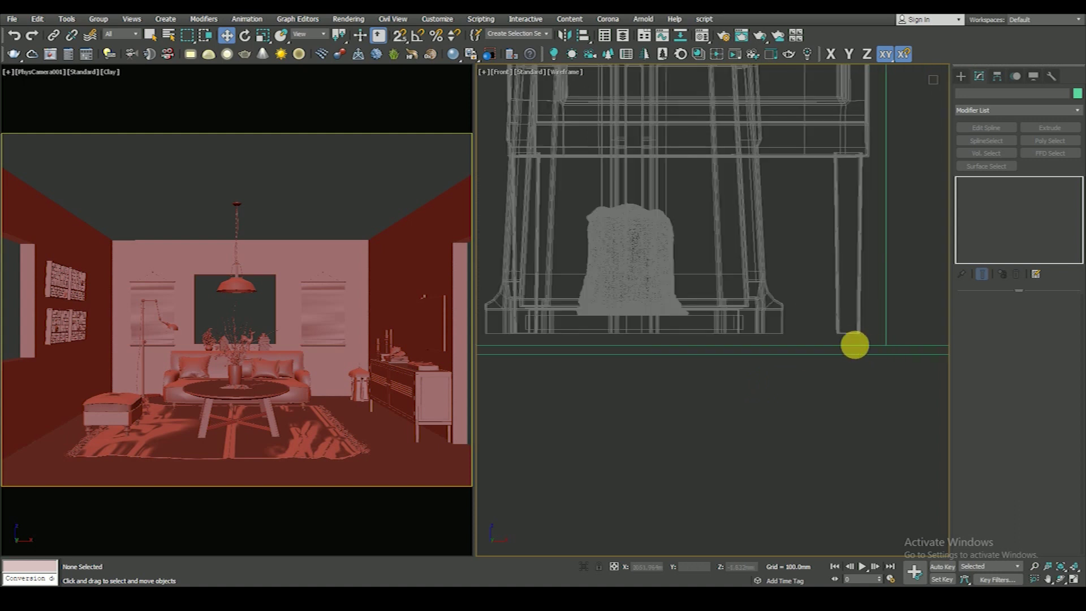
click(854, 347)
scroll(872, 368, down, 4)
scroll(715, 371, up, 3)
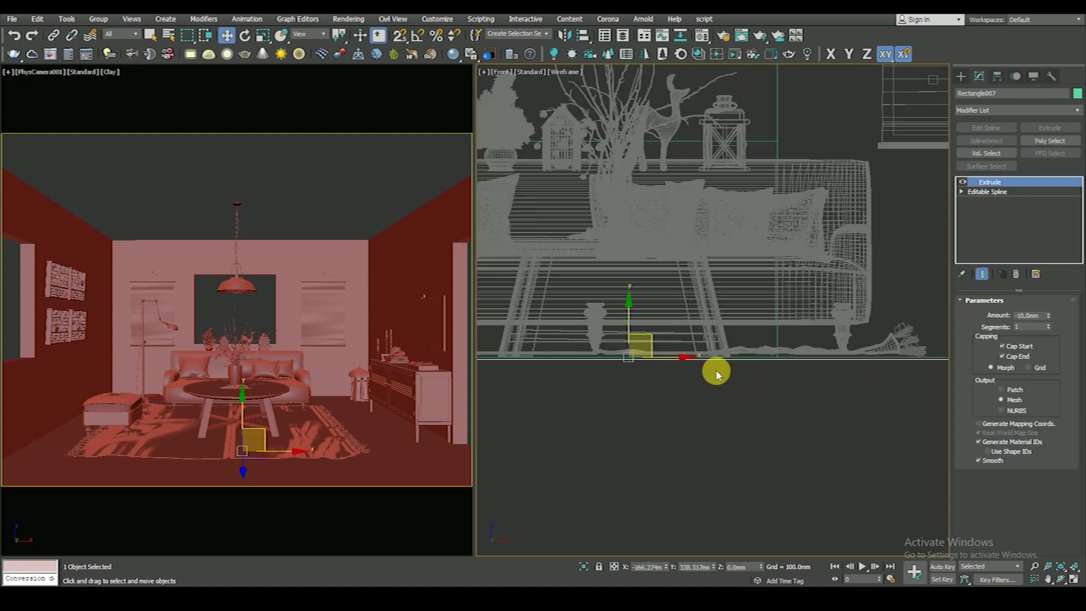
scroll(724, 360, up, 3)
scroll(724, 360, down, 2)
scroll(735, 337, down, 2)
scroll(778, 386, down, 2)
scroll(800, 347, up, 3)
scroll(805, 347, up, 3)
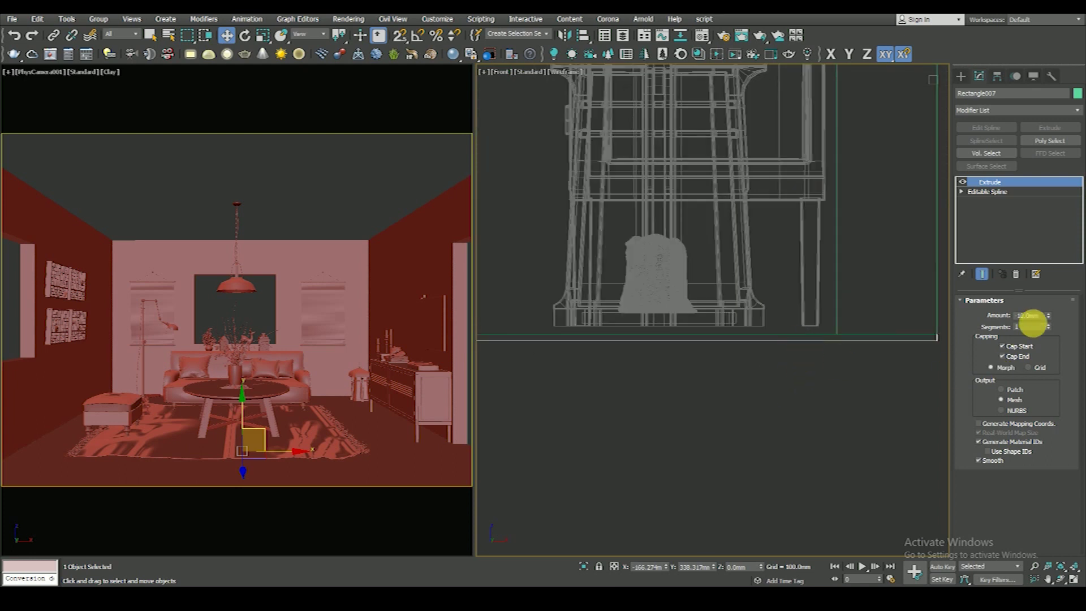
Step: Change Rectangle007's Extrude Amount from -10 mm to 12 mm
drag(1046, 317, 986, 331)
key(Return)
scroll(626, 398, down, 1)
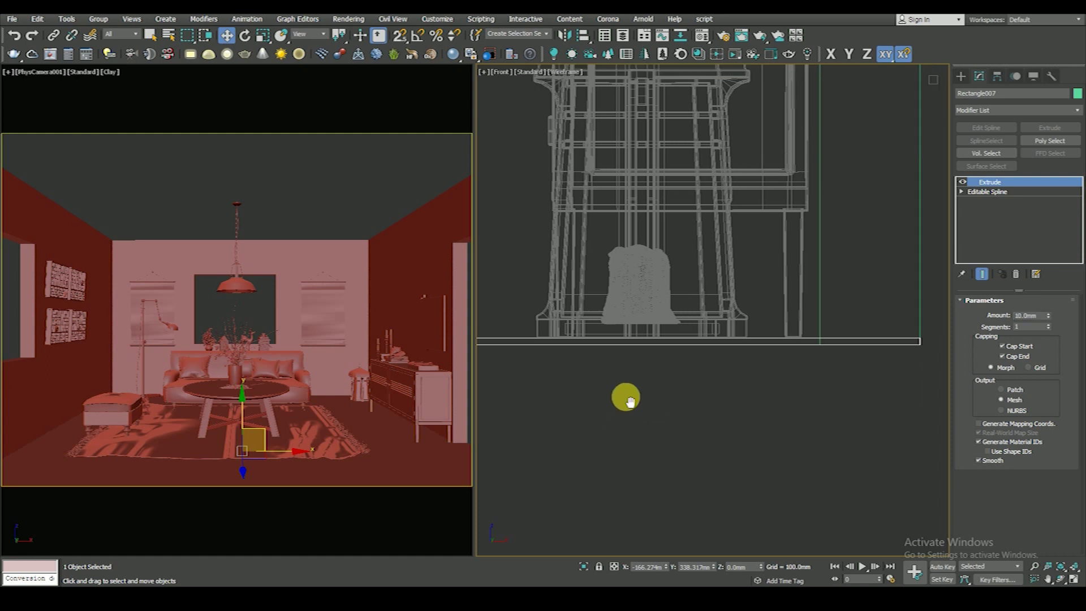
scroll(563, 345, up, 2)
scroll(805, 331, down, 3)
scroll(730, 331, down, 2)
scroll(632, 344, up, 2)
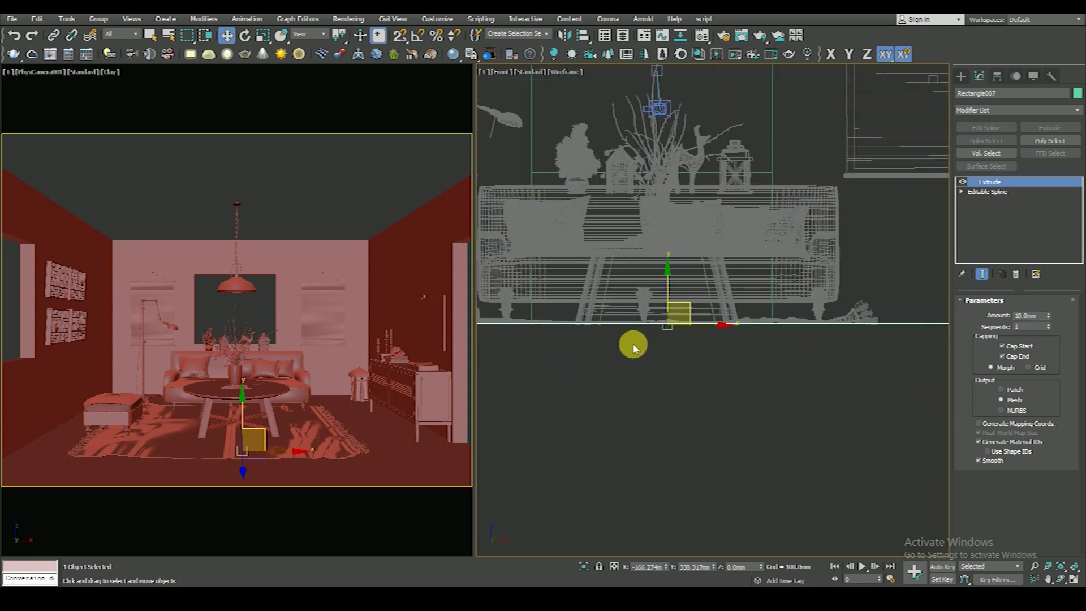
scroll(609, 298, up, 3)
scroll(780, 317, down, 1)
scroll(697, 337, down, 2)
scroll(557, 327, up, 3)
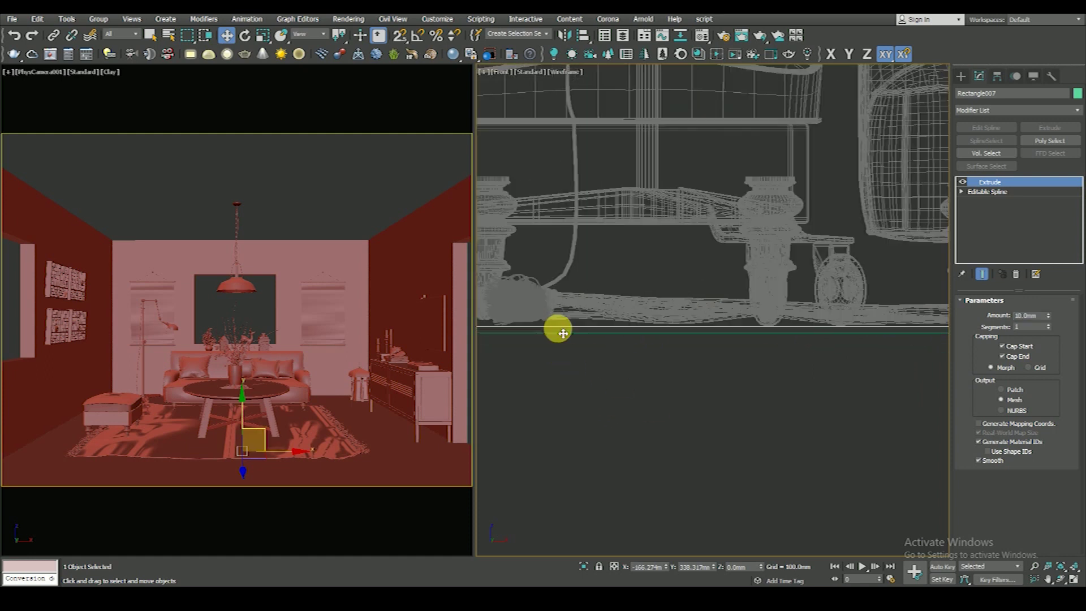
scroll(579, 332, up, 2)
scroll(746, 344, down, 3)
scroll(620, 337, up, 2)
scroll(623, 338, up, 2)
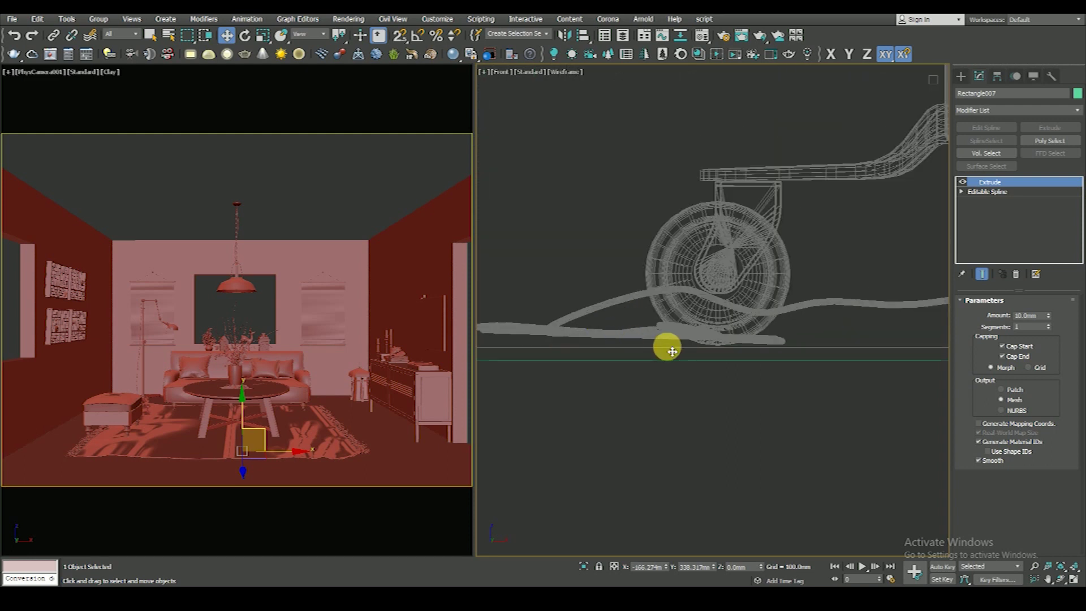
click(1032, 315)
text(15)
key(Return)
text(2)
key(Return)
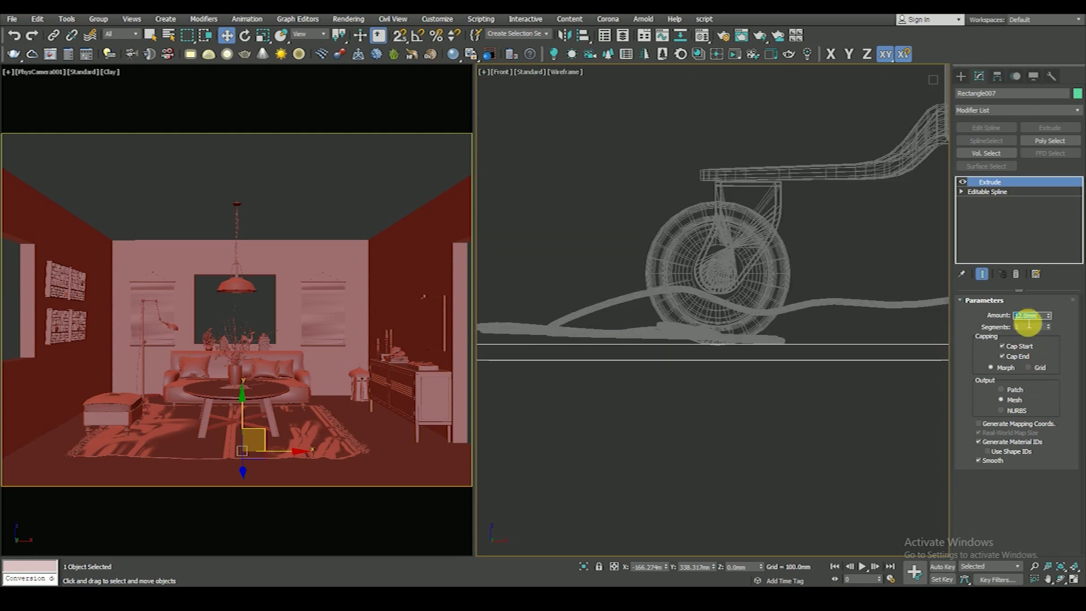
Step: Deselect, switch to Top view, and select the room's wall outline
scroll(724, 362, down, 3)
scroll(707, 317, down, 4)
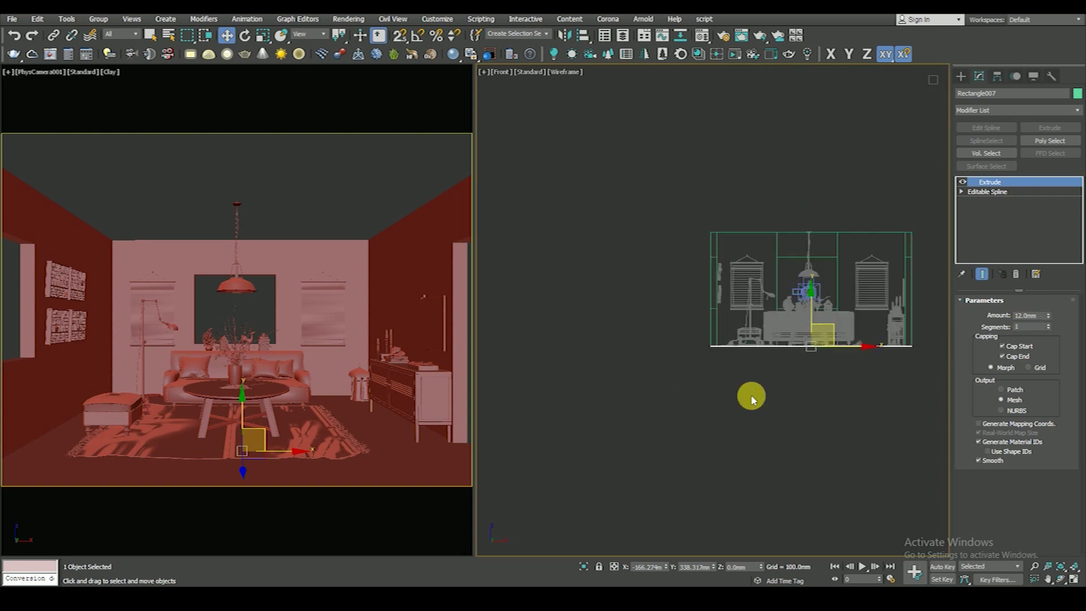
click(757, 393)
scroll(761, 379, down, 2)
key(t)
scroll(735, 339, down, 3)
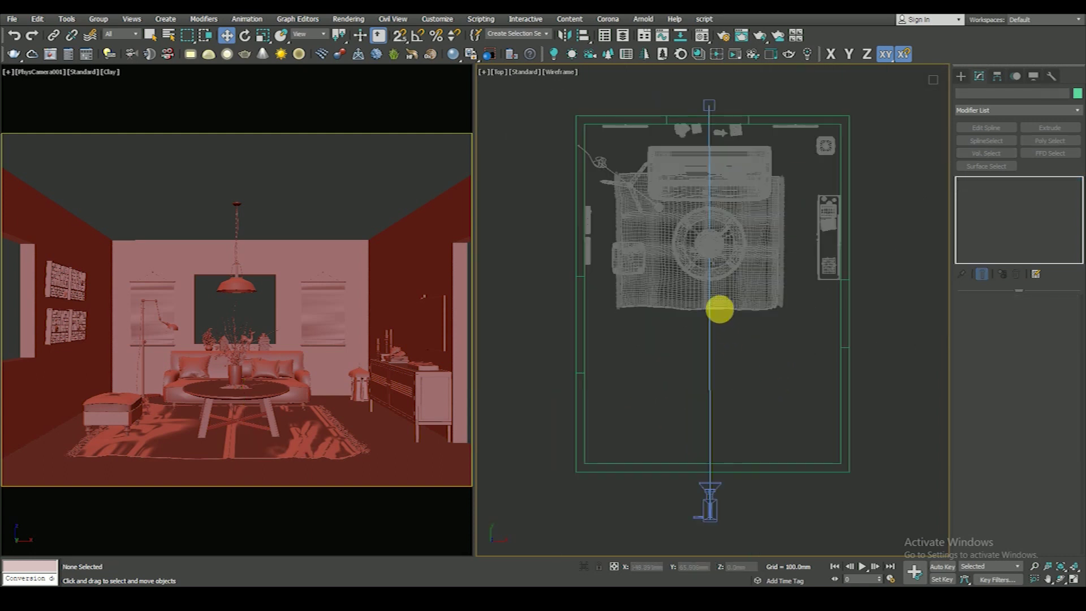
scroll(686, 344, down, 2)
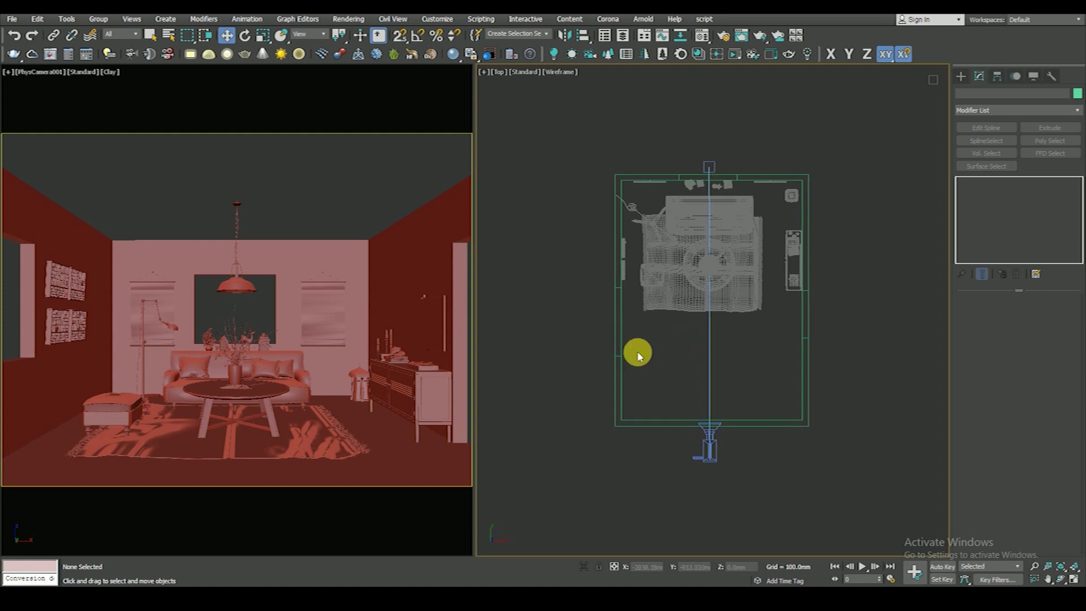
scroll(601, 298, up, 4)
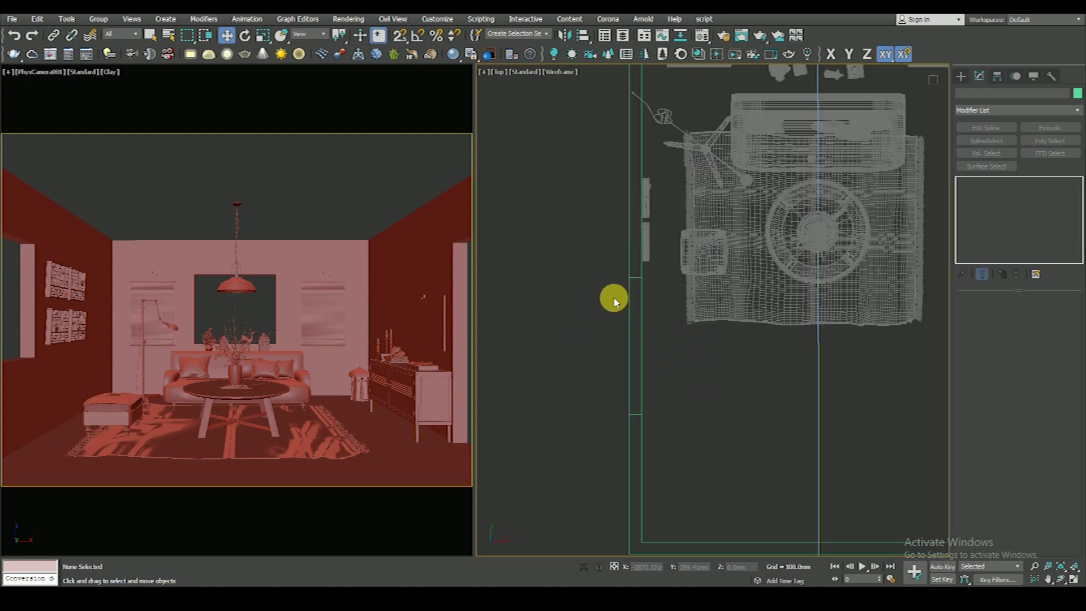
click(637, 277)
Step: Move the wall outline's two left-wall vertices outward to widen the room
click(982, 201)
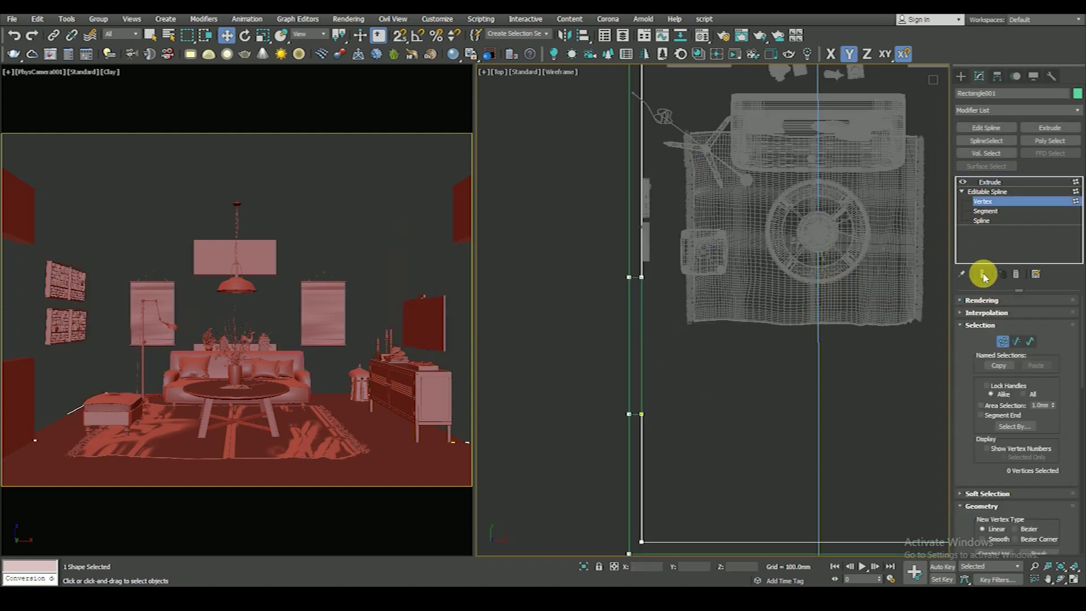
mouse_move(667, 304)
mouse_down()
mouse_move(641, 275)
mouse_move(642, 286)
mouse_up()
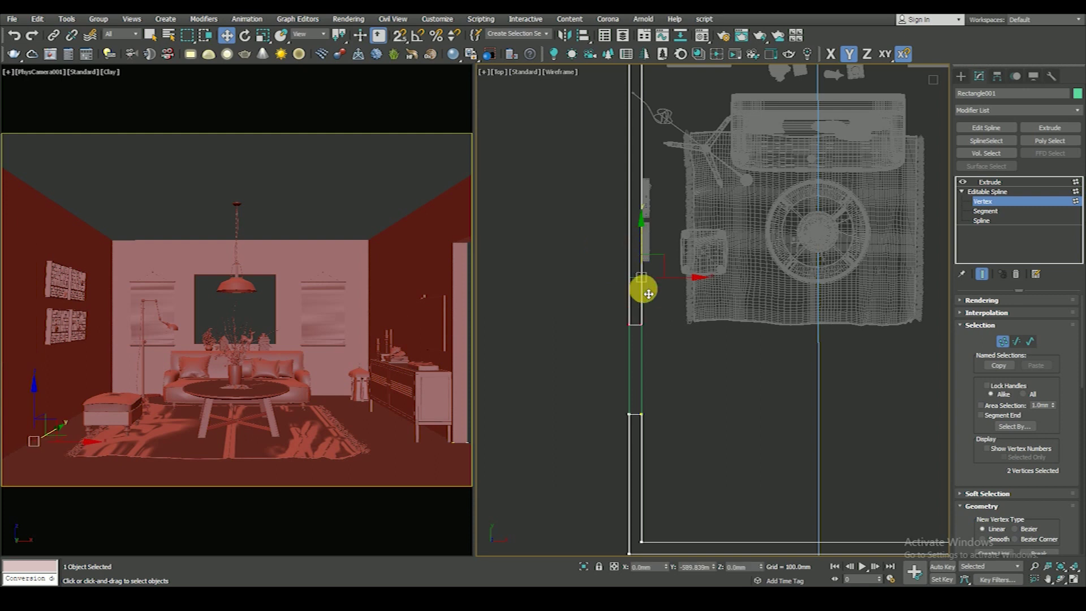
scroll(642, 290, down, 2)
scroll(672, 346, down, 3)
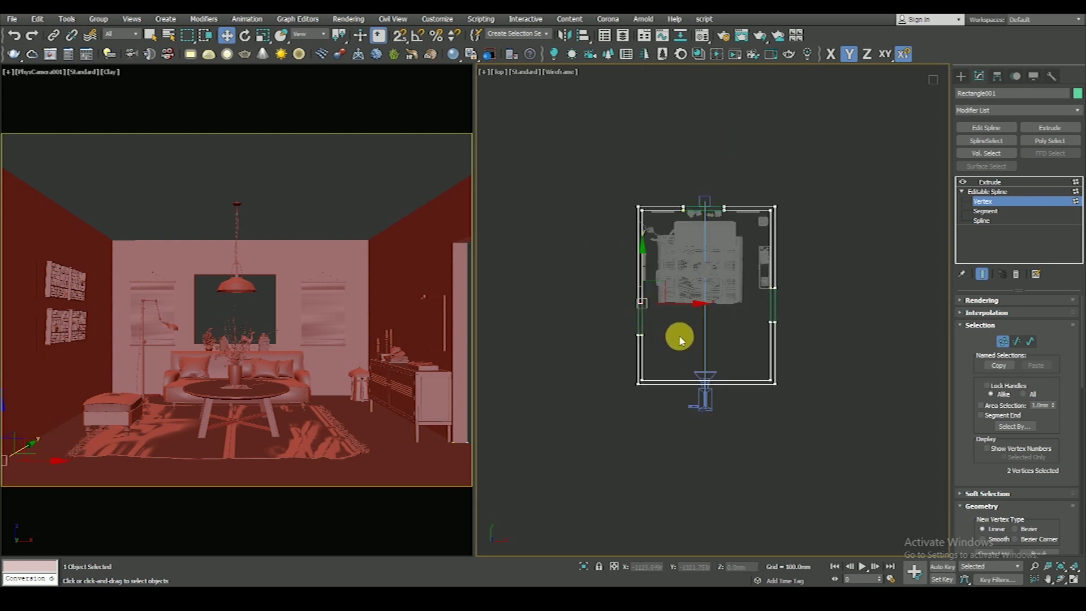
click(679, 336)
scroll(662, 326, up, 2)
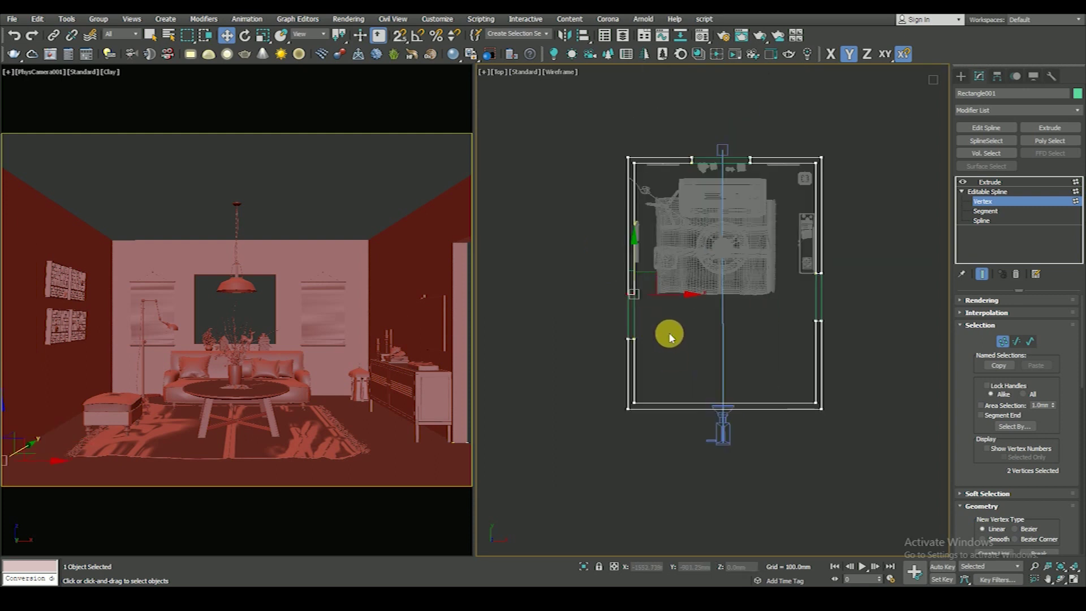
click(988, 182)
Step: Move PhysCamera001 left and up toward the room's lower-left corner
click(698, 449)
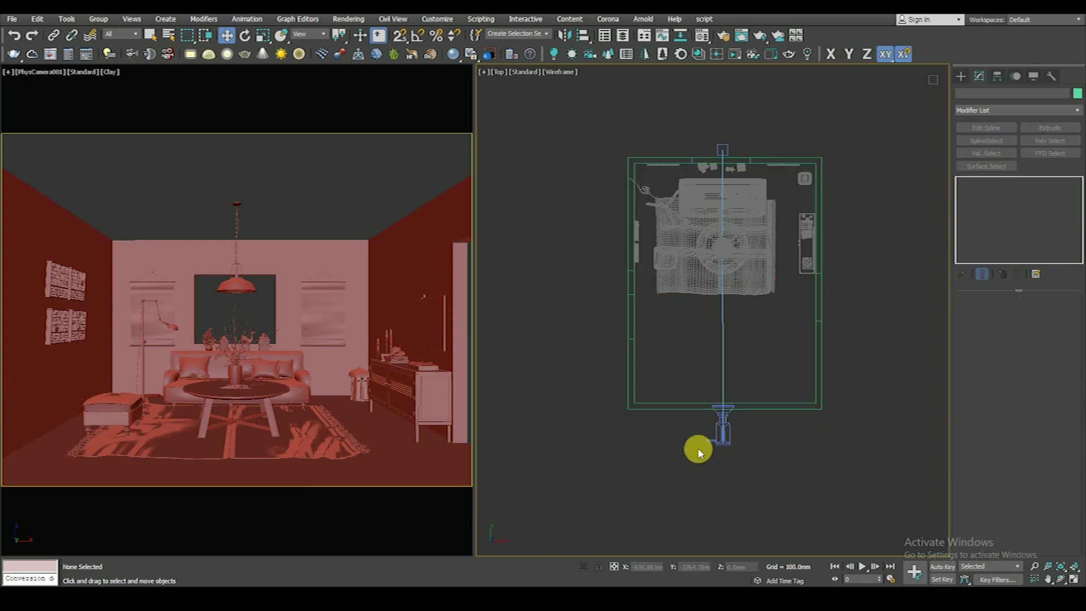
click(722, 432)
mouse_move(725, 431)
mouse_down()
mouse_move(697, 413)
mouse_move(697, 428)
mouse_move(696, 408)
mouse_move(676, 400)
mouse_up()
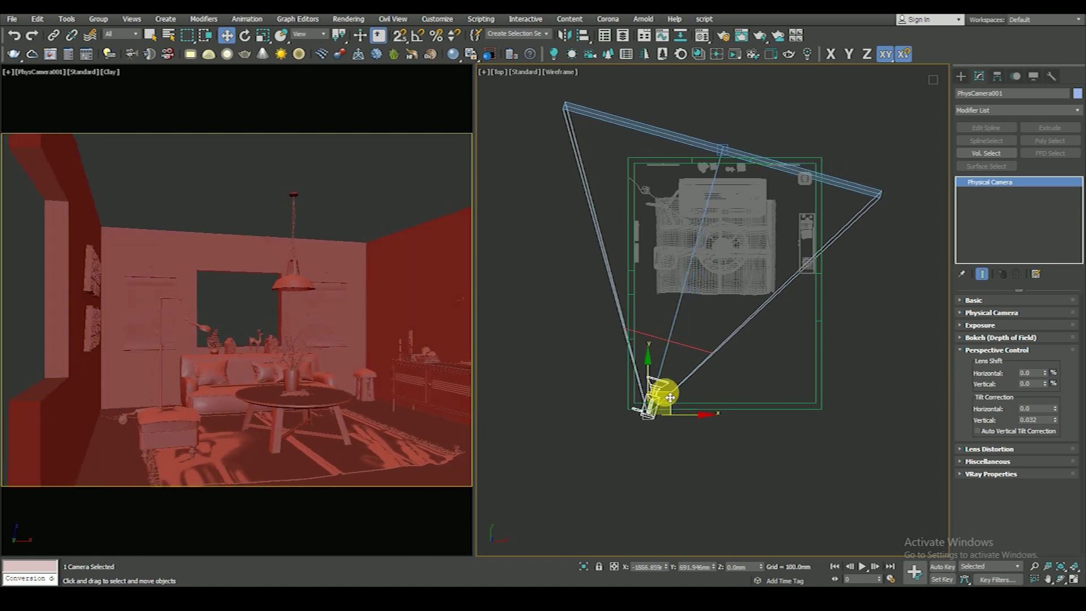
Step: Reposition the camera's target along X in the Top viewport
right_click(702, 352)
click(681, 351)
mouse_move(741, 135)
mouse_down()
mouse_move(795, 142)
mouse_move(781, 138)
mouse_up()
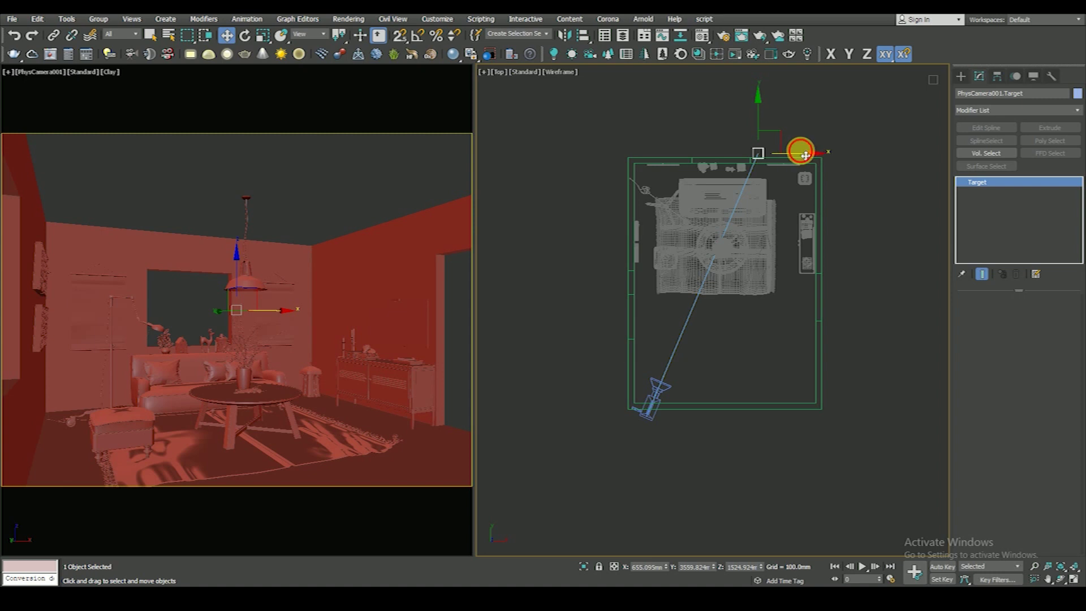
drag(797, 153, 789, 153)
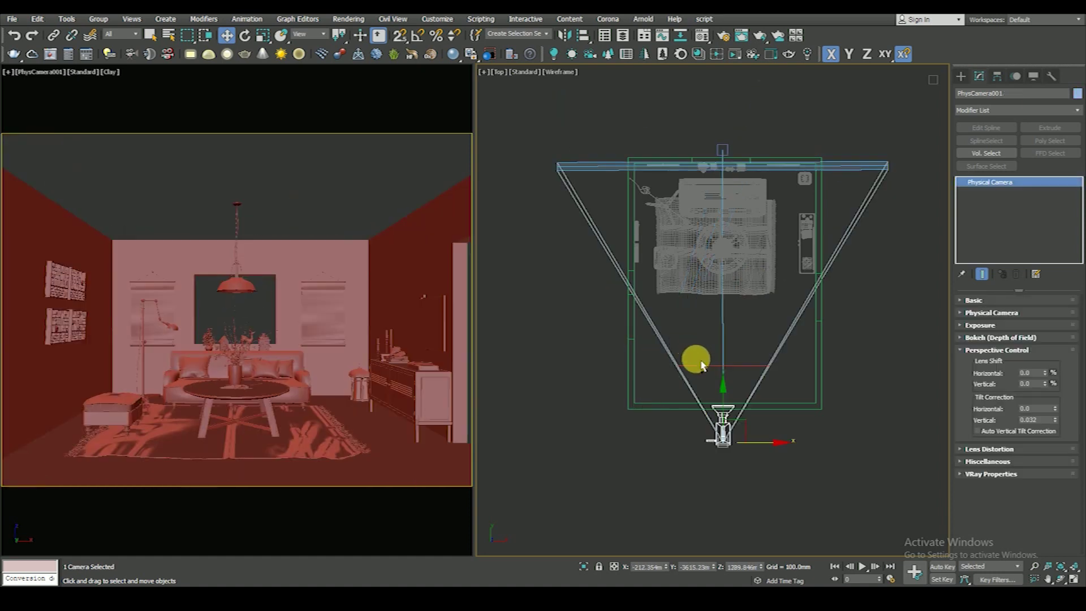
click(691, 340)
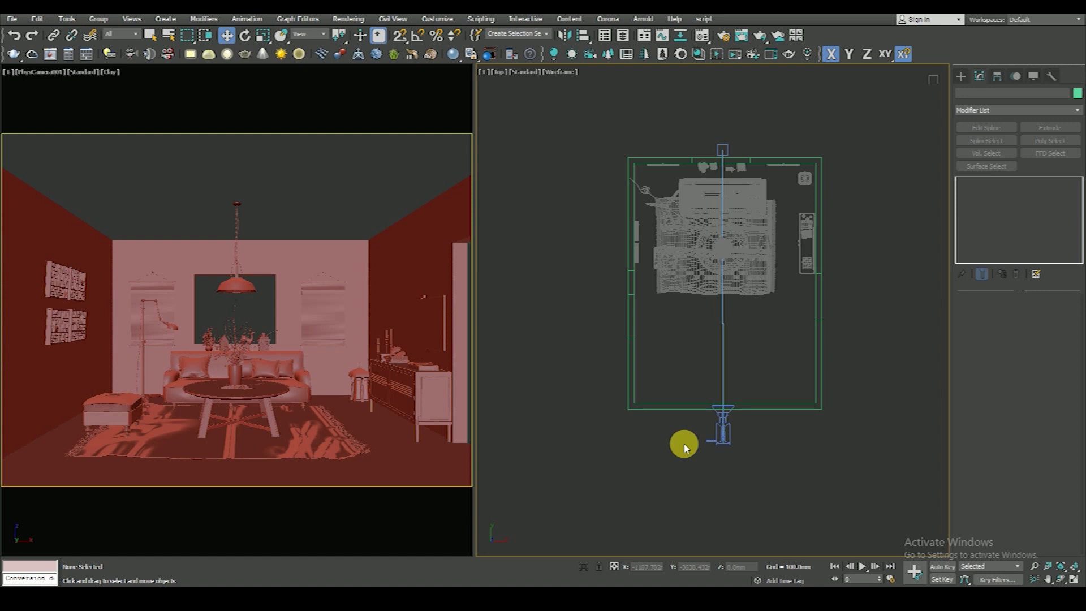
Step: Move PhysCamera001 forward along Y into the living room
click(724, 433)
scroll(727, 425, up, 3)
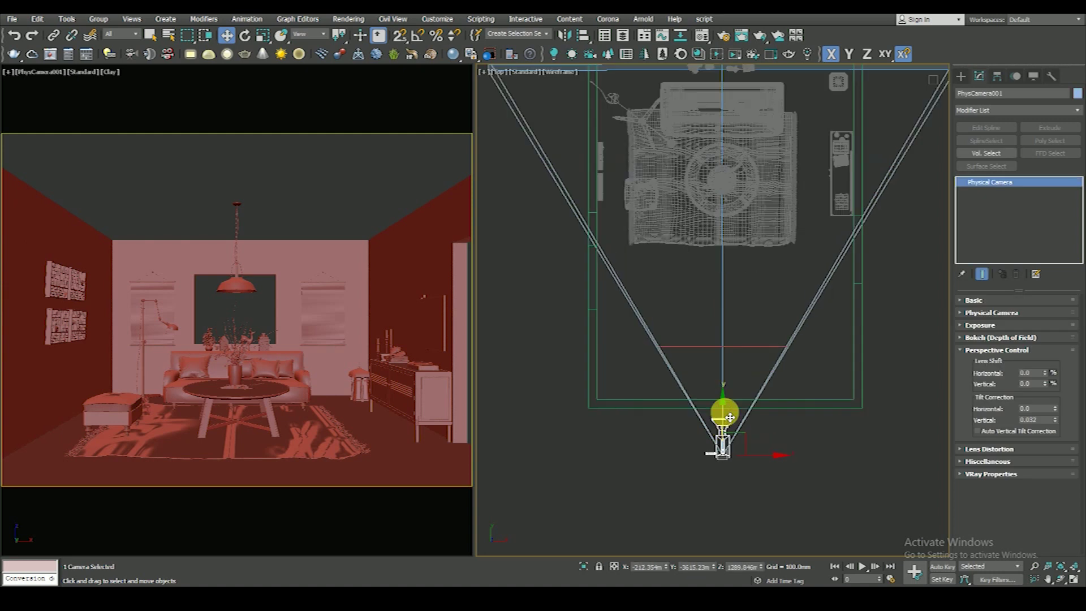
drag(725, 413, 727, 400)
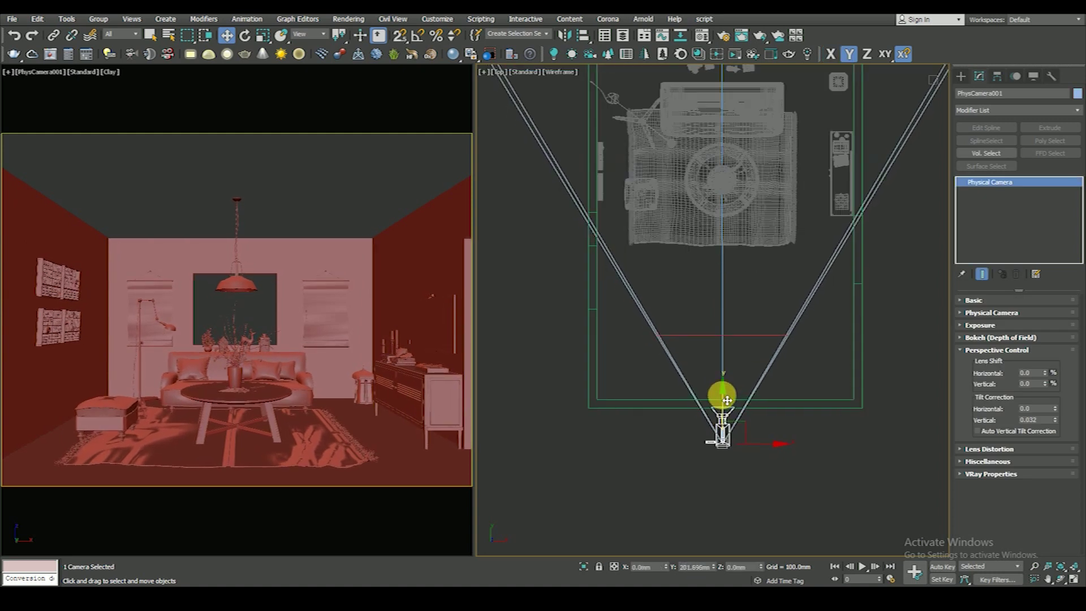
drag(727, 400, 727, 395)
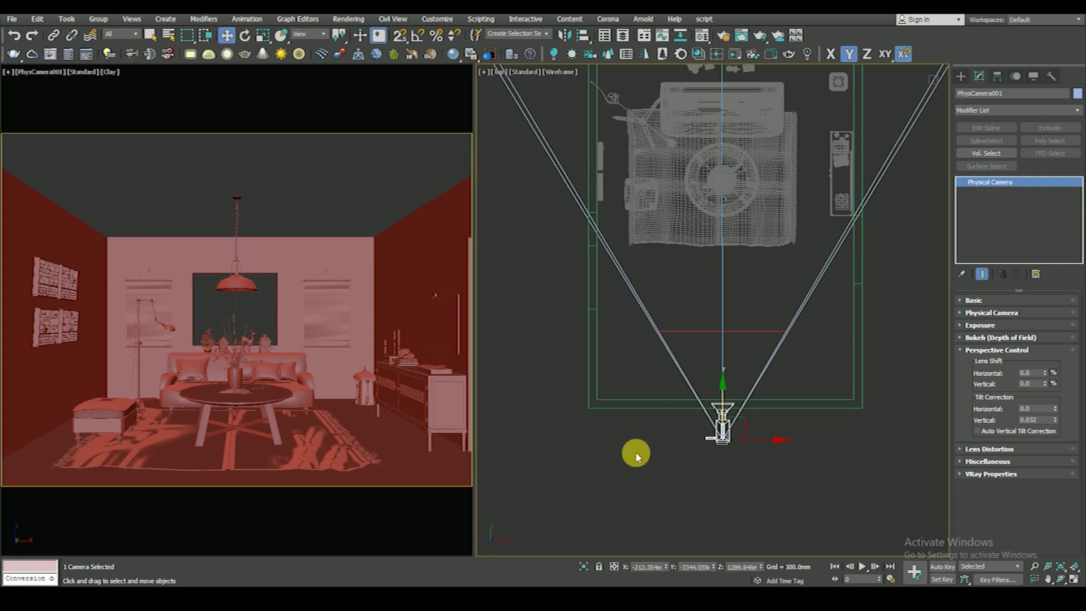
scroll(714, 457, down, 5)
Step: Enable Auto Vertical Tilt Correction under Perspective Control, then deselect the camera
click(977, 431)
click(886, 476)
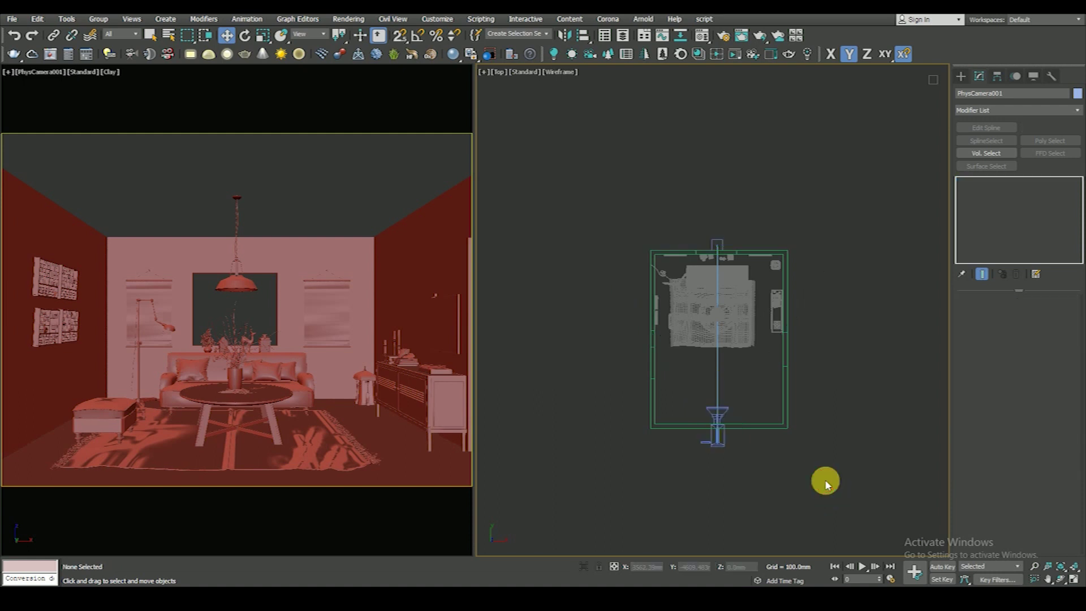
middle_drag(337, 354, 300, 327)
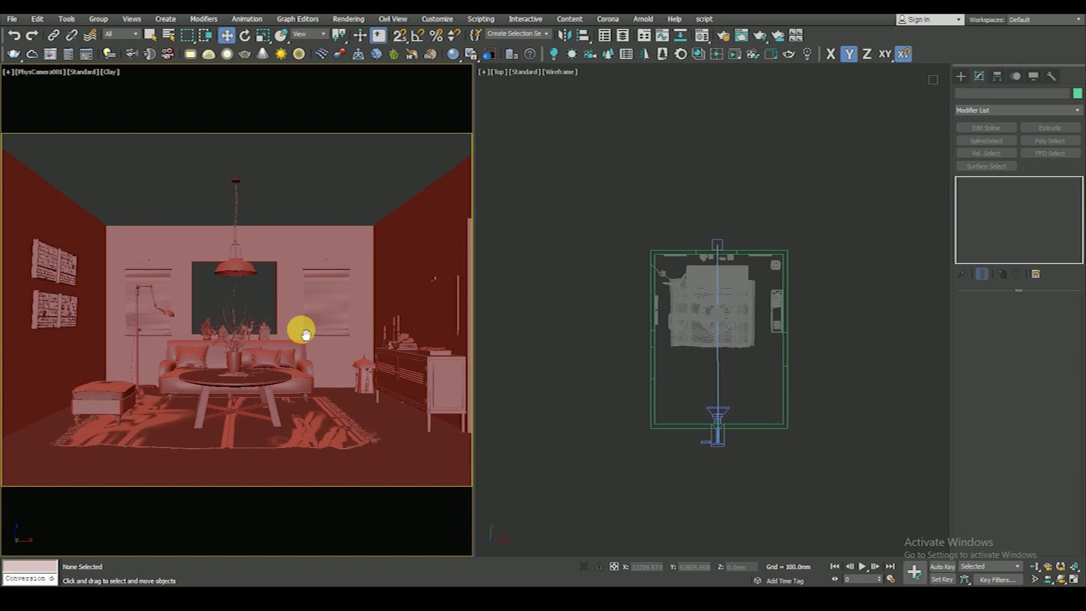
click(717, 444)
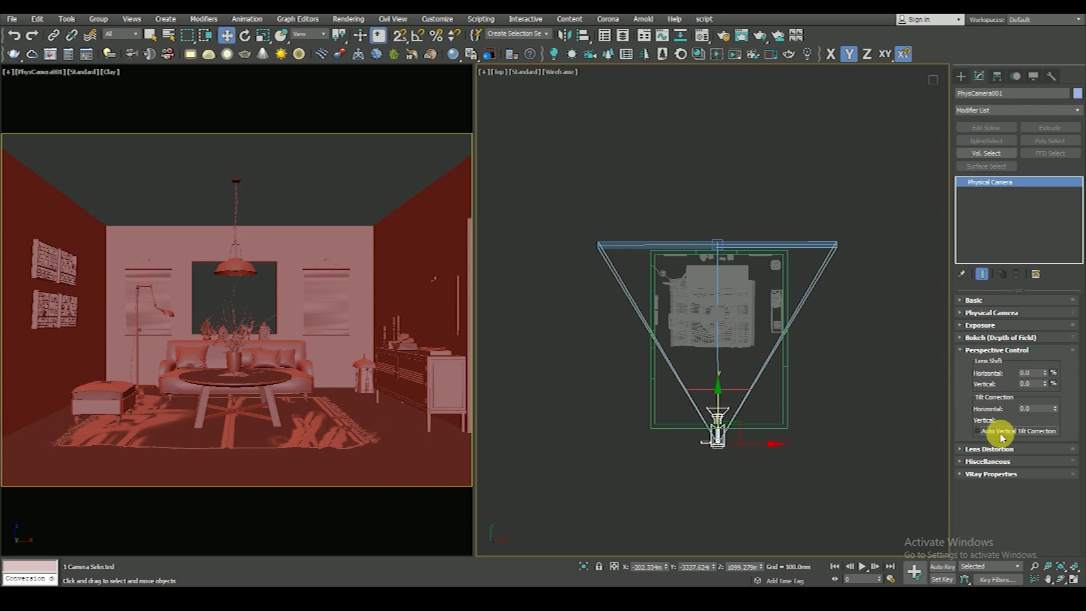
click(832, 481)
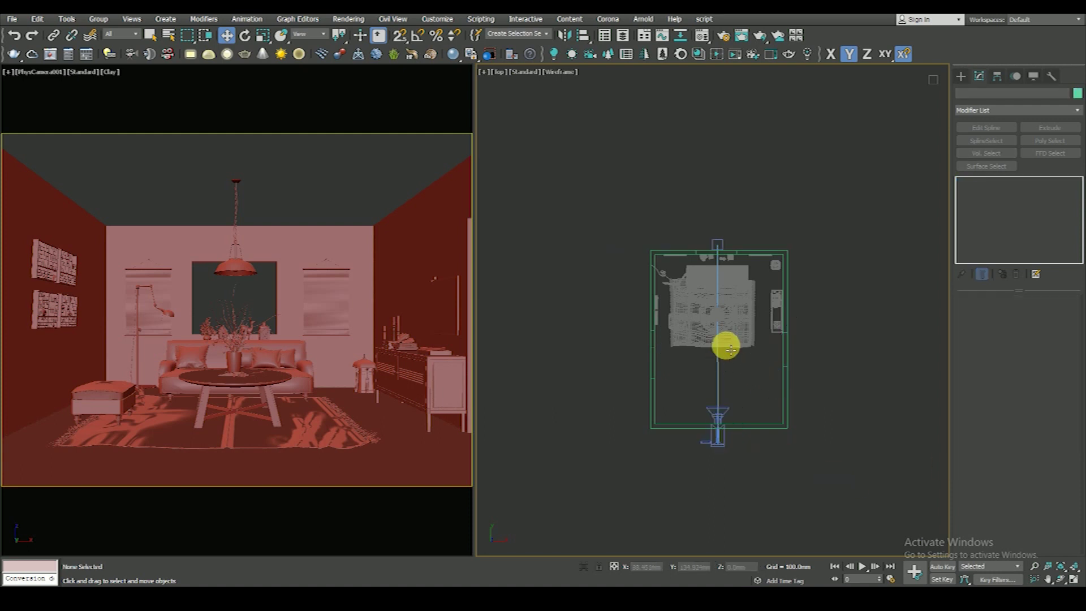
Step: Zoom in and box-select the picture frames on the left wall
scroll(654, 310, up, 3)
scroll(610, 290, up, 4)
scroll(679, 226, up, 3)
drag(711, 175, 675, 420)
Step: Nudge the left-wall picture frames slightly left along X
drag(705, 314, 699, 315)
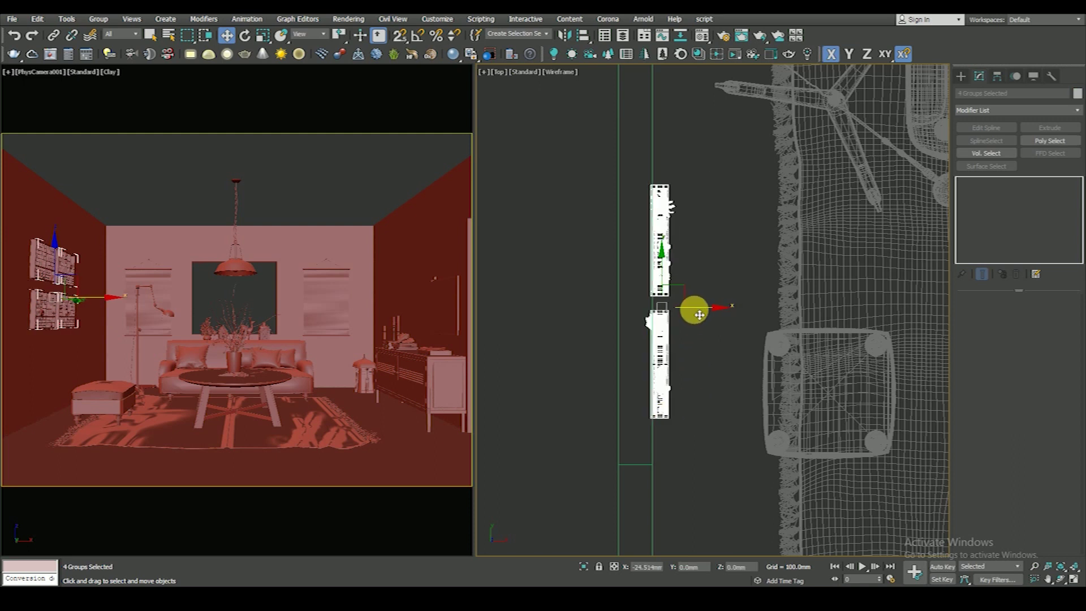
scroll(699, 315, down, 5)
click(746, 399)
middle_drag(746, 400, 732, 341)
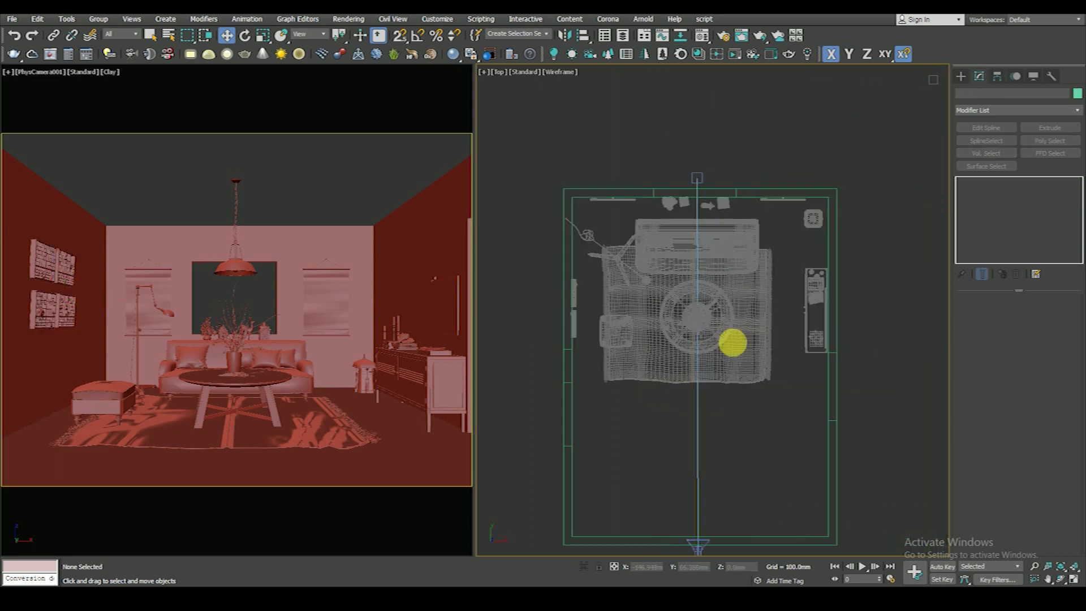
scroll(604, 208, up, 5)
scroll(682, 263, down, 6)
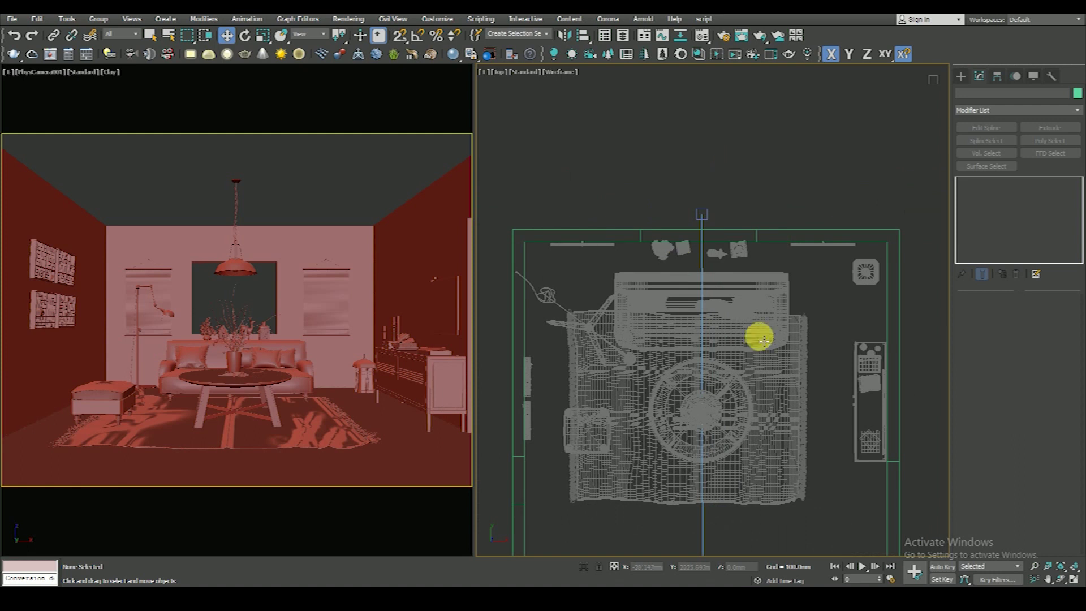
middle_drag(601, 417, 625, 371)
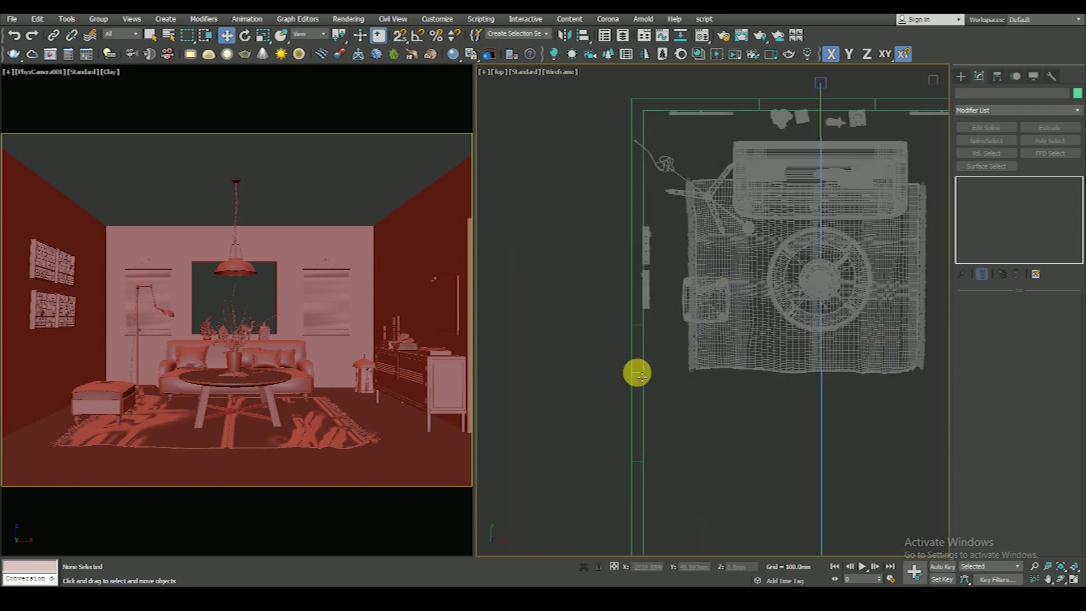
Step: Snap two Rectangle001 vertices down along Y to extend the walls past the camera
click(637, 373)
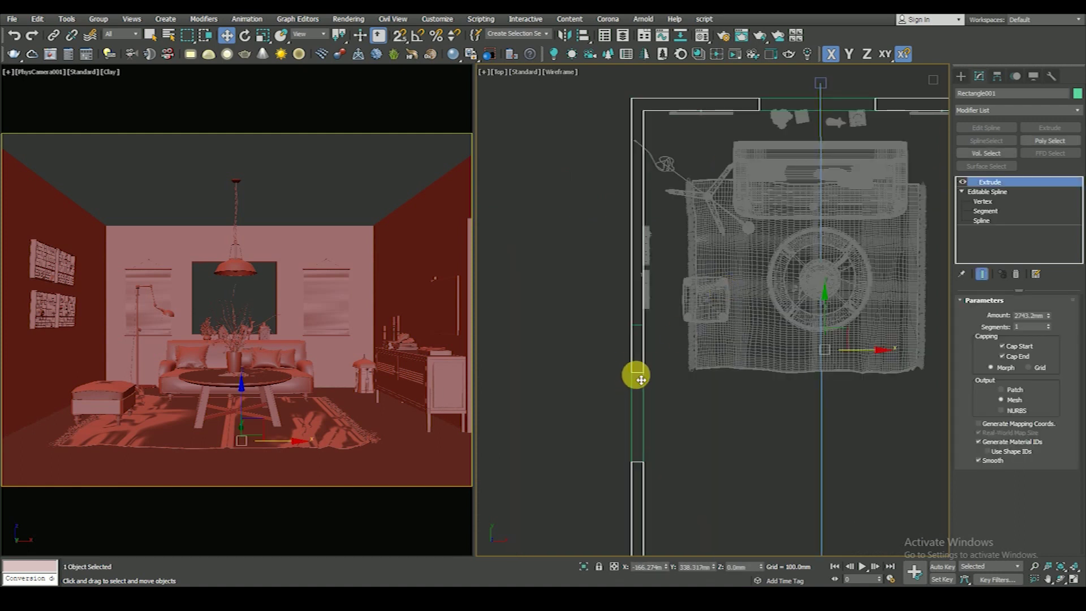
click(982, 203)
drag(625, 358, 651, 407)
key(s)
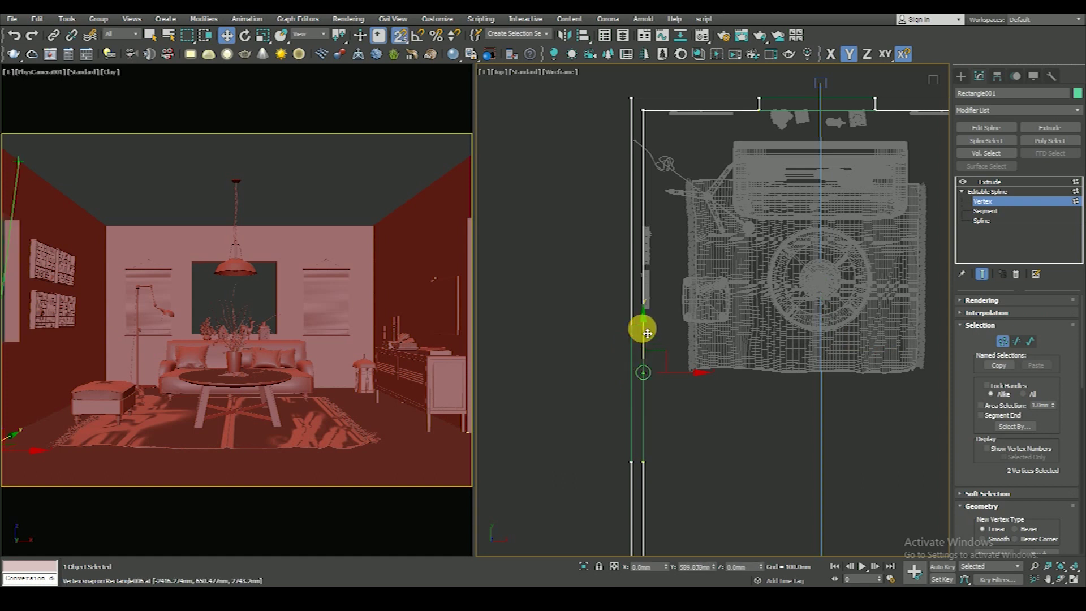
drag(646, 334, 642, 364)
click(647, 370)
key(z)
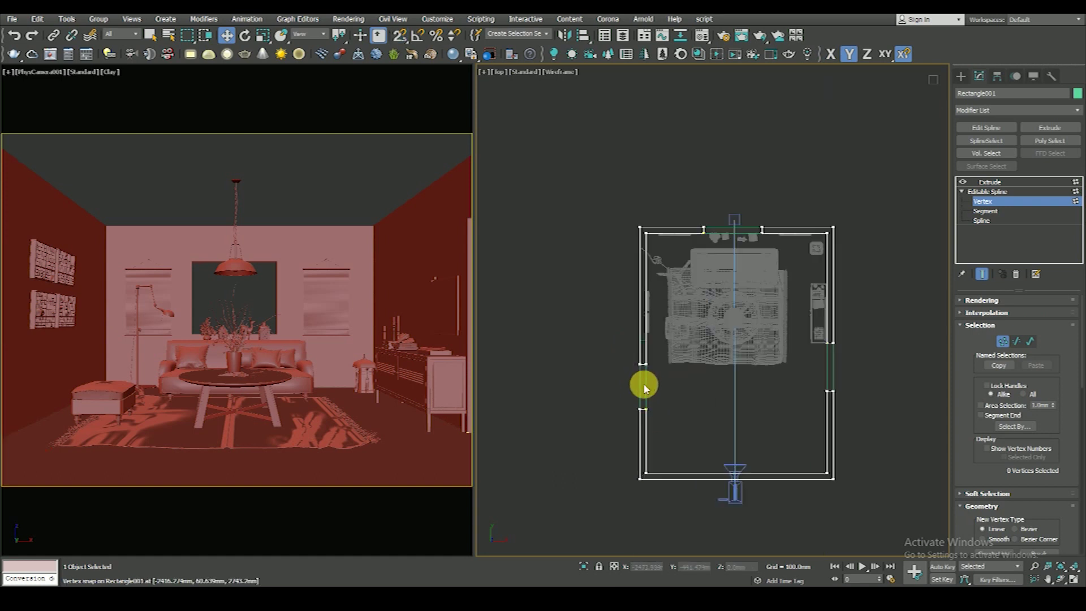
Step: Exit vertex level and check the wall outline and small wall piece selections
click(988, 182)
click(731, 438)
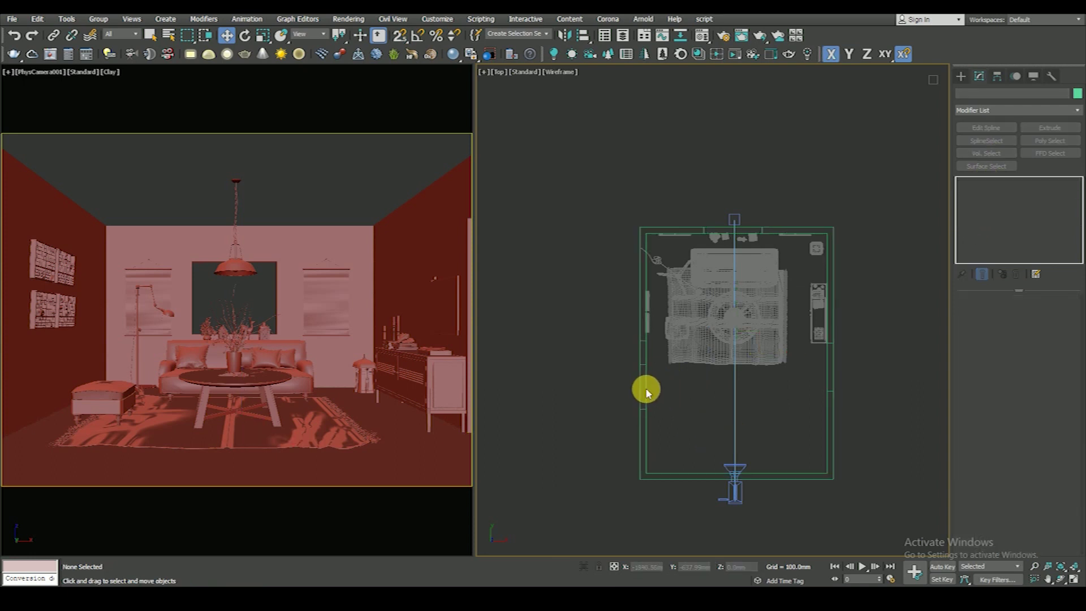
click(643, 382)
scroll(643, 383, up, 2)
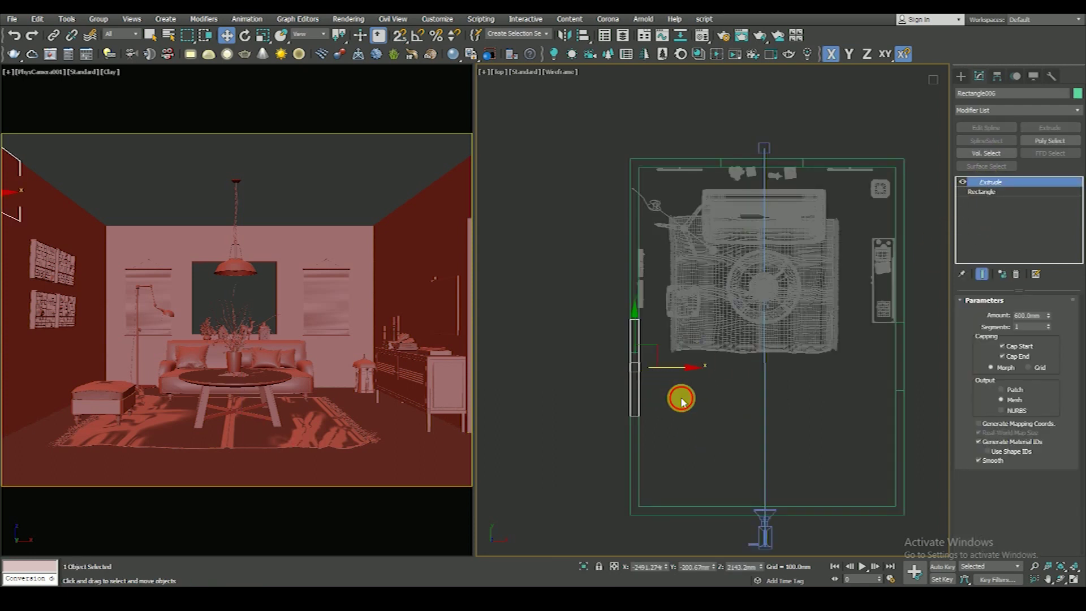
click(659, 391)
click(637, 387)
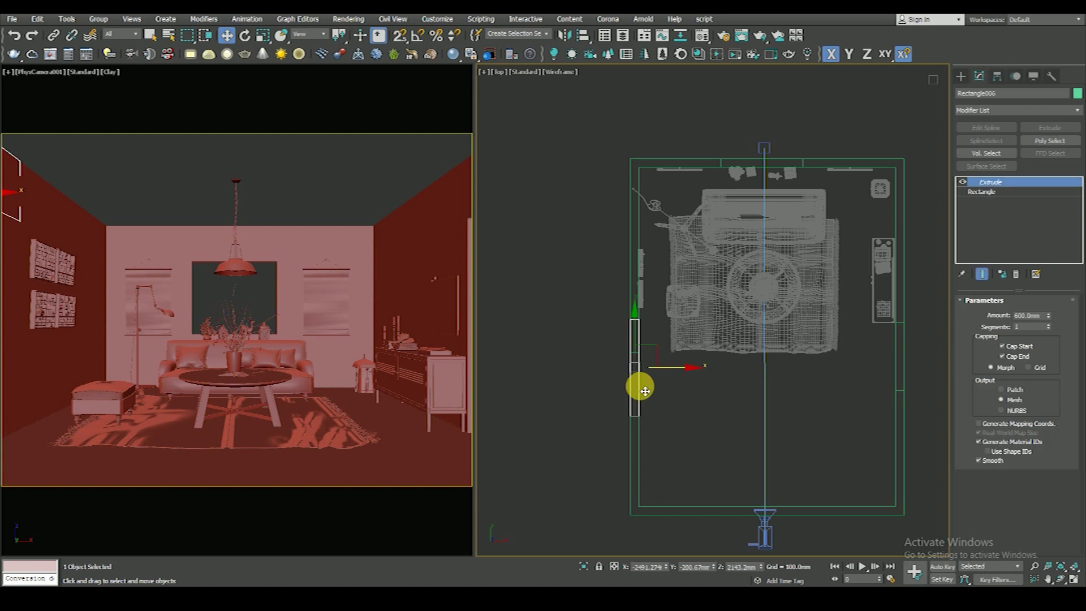
click(677, 416)
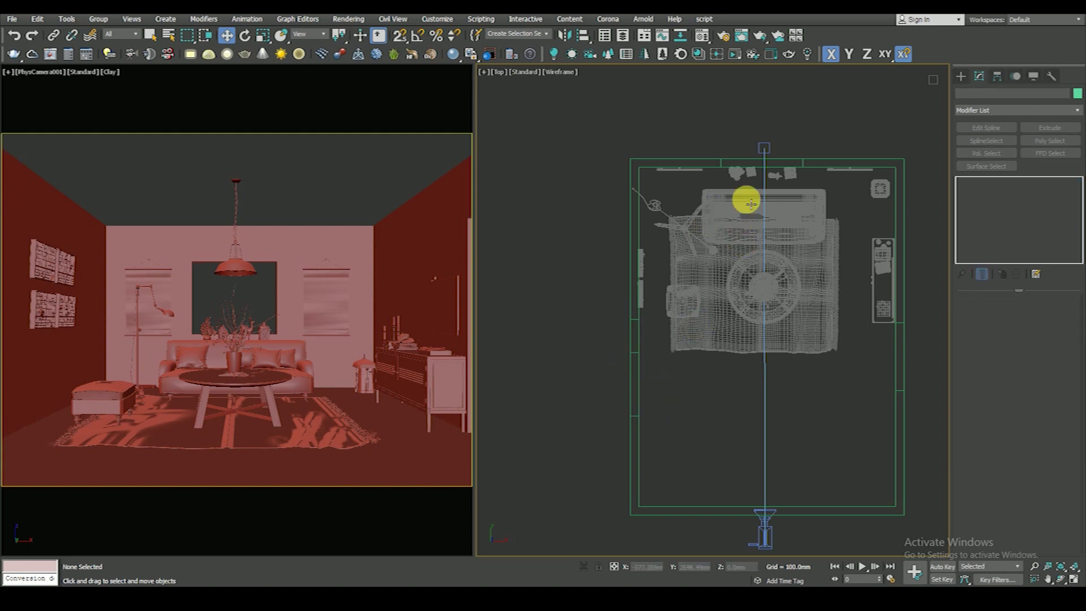
Step: Hide the cameras and isolate the window wall pieces with Hide Unselected
click(1033, 76)
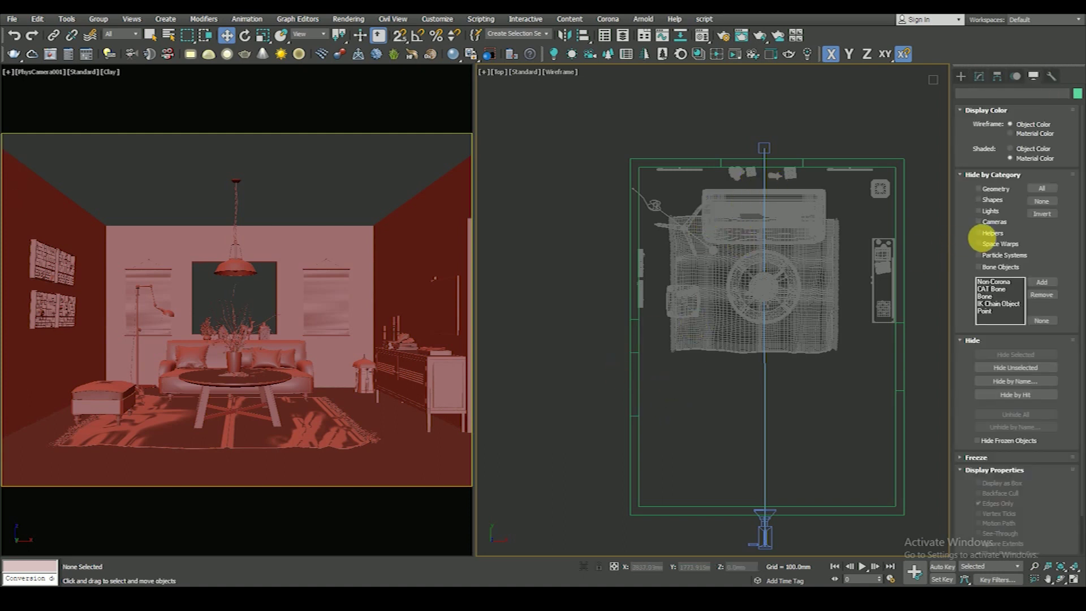
click(991, 227)
scroll(786, 158, up, 2)
click(769, 172)
right_click(768, 157)
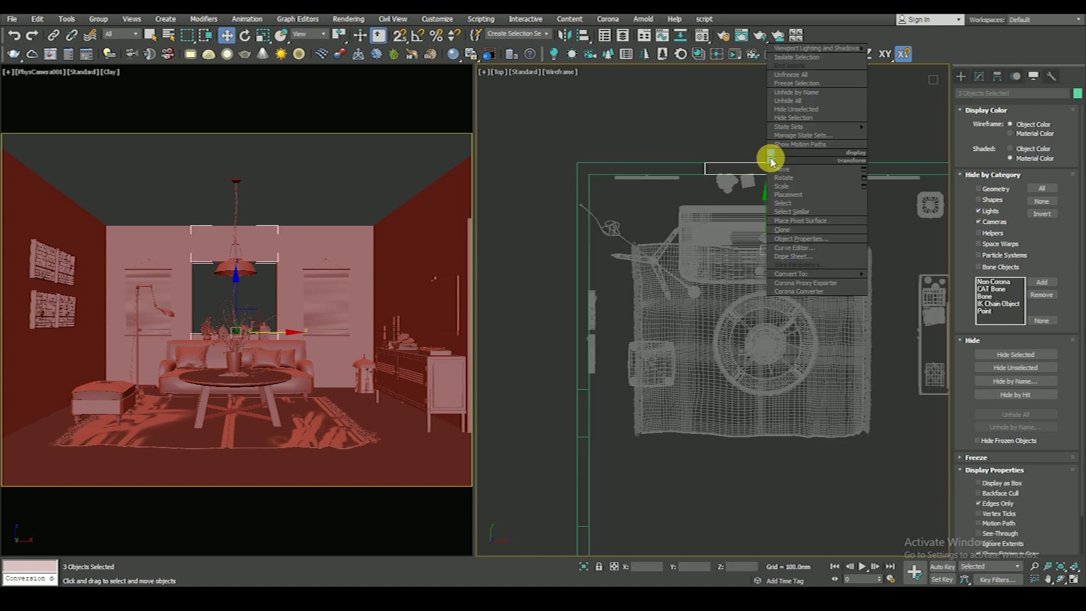
click(797, 109)
Step: Maximize the Front viewport to view the window pieces straight on
scroll(723, 274, down, 3)
alt+middle_drag(728, 267, 789, 251)
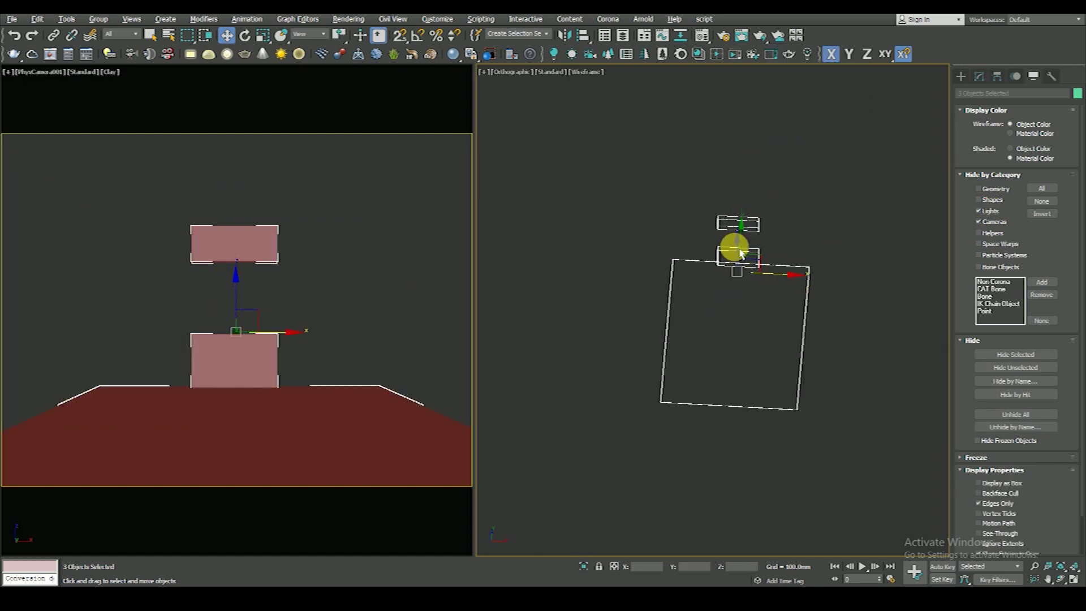
click(735, 310)
alt+middle_drag(736, 310, 727, 310)
key(alt+w)
key(f)
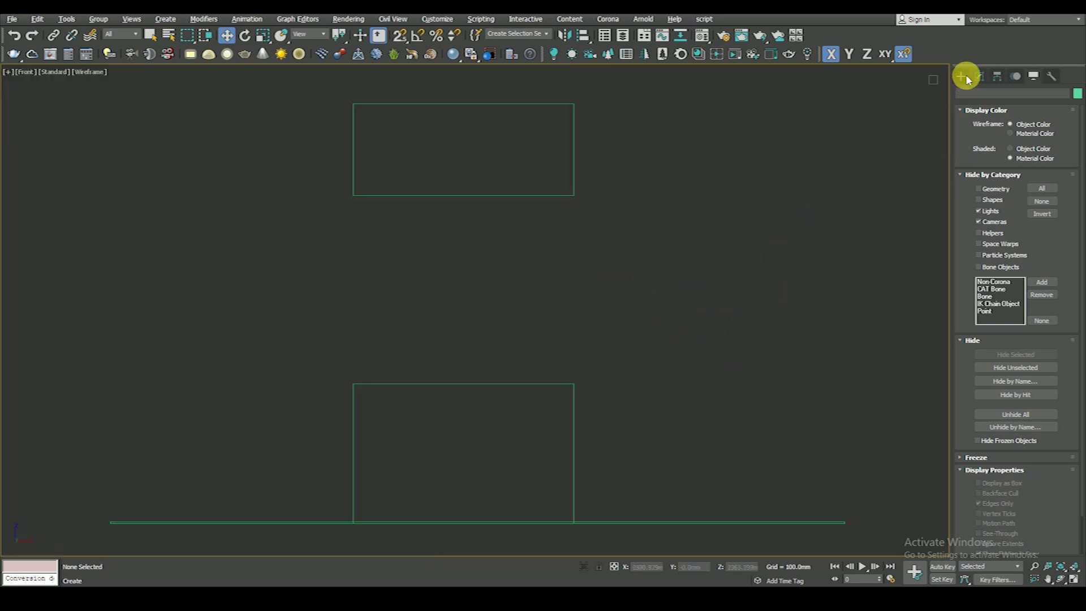
Step: Pick the Rectangle shape tool and set its object colour to yellow
click(961, 76)
scroll(697, 274, down, 3)
click(973, 93)
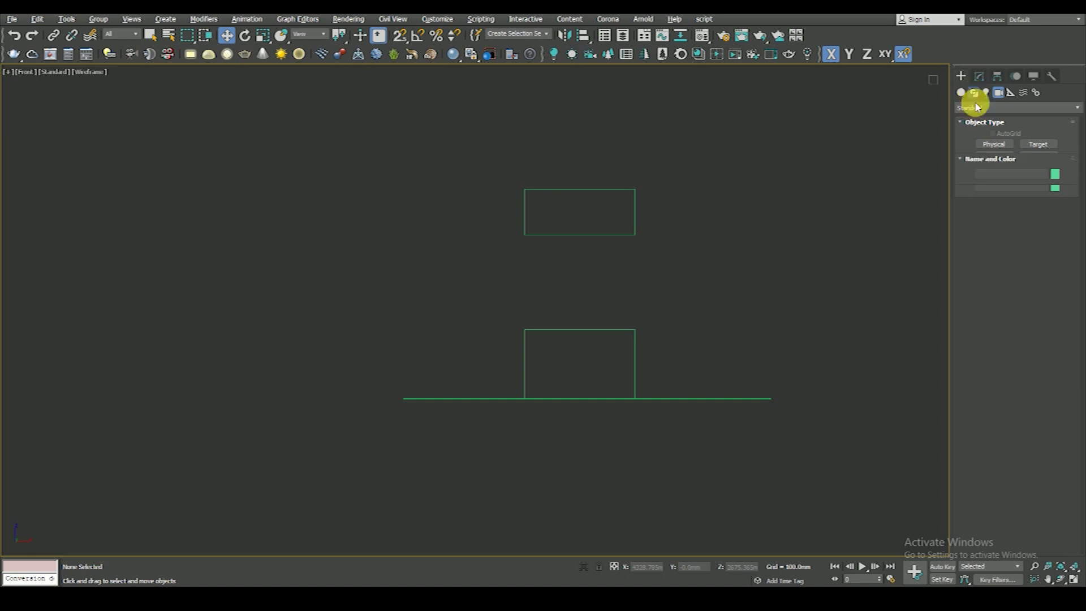
click(1038, 153)
middle_drag(625, 304, 590, 282)
click(1055, 254)
click(519, 327)
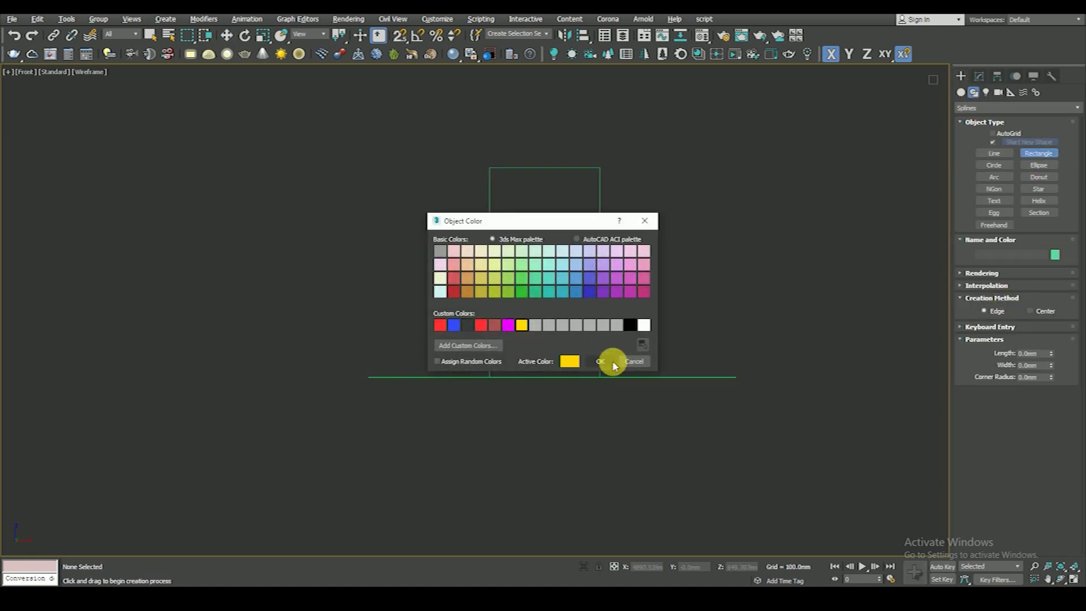
click(599, 361)
Step: Snap-draw a rectangle about 1442.82 × 1228.8 mm across the window opening
scroll(515, 244, up, 2)
key(s)
drag(480, 201, 634, 319)
key(s)
Step: Convert Rectangle008 to an editable spline and select all four vertices
click(979, 76)
right_click(571, 225)
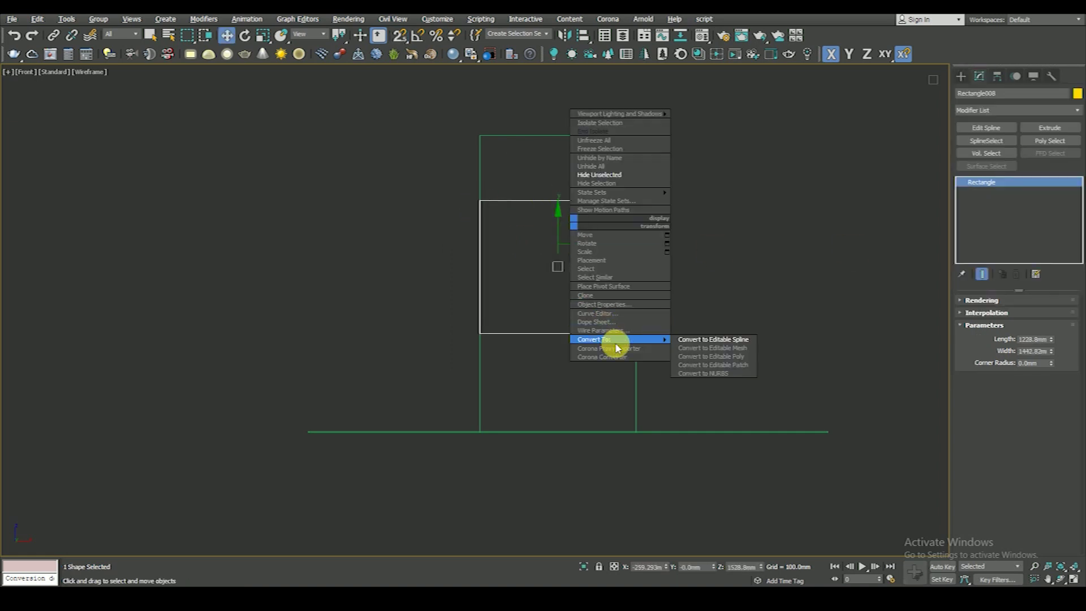
click(730, 339)
key(1)
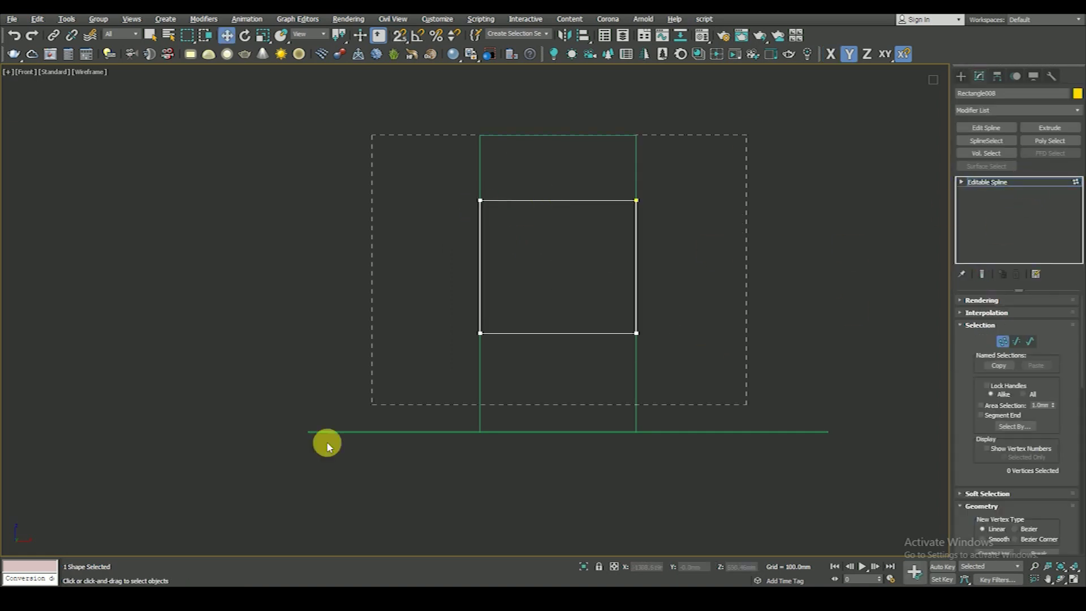
right_click(694, 256)
click(673, 195)
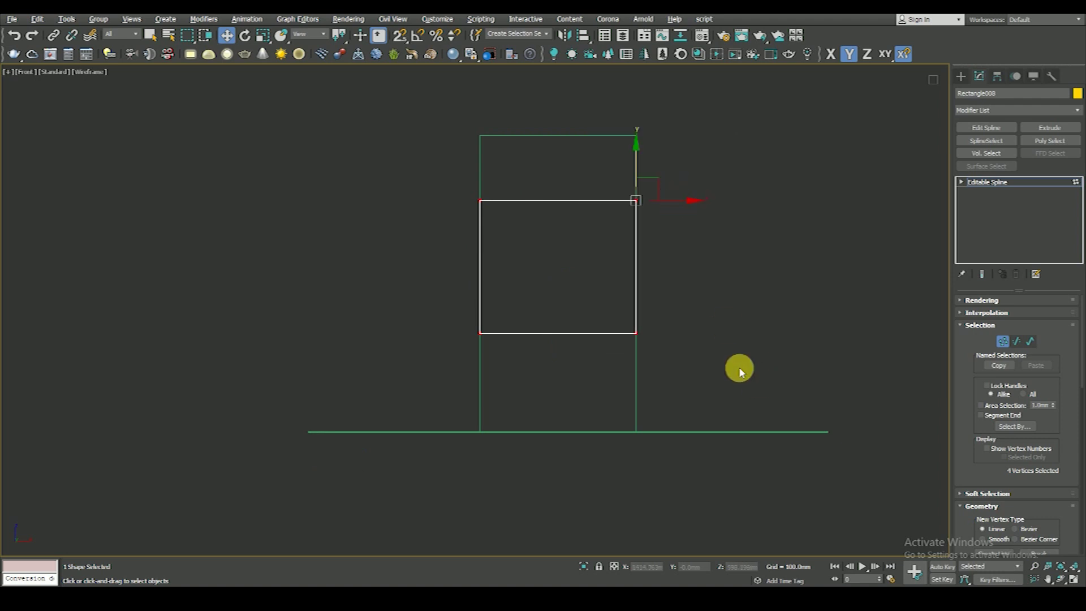
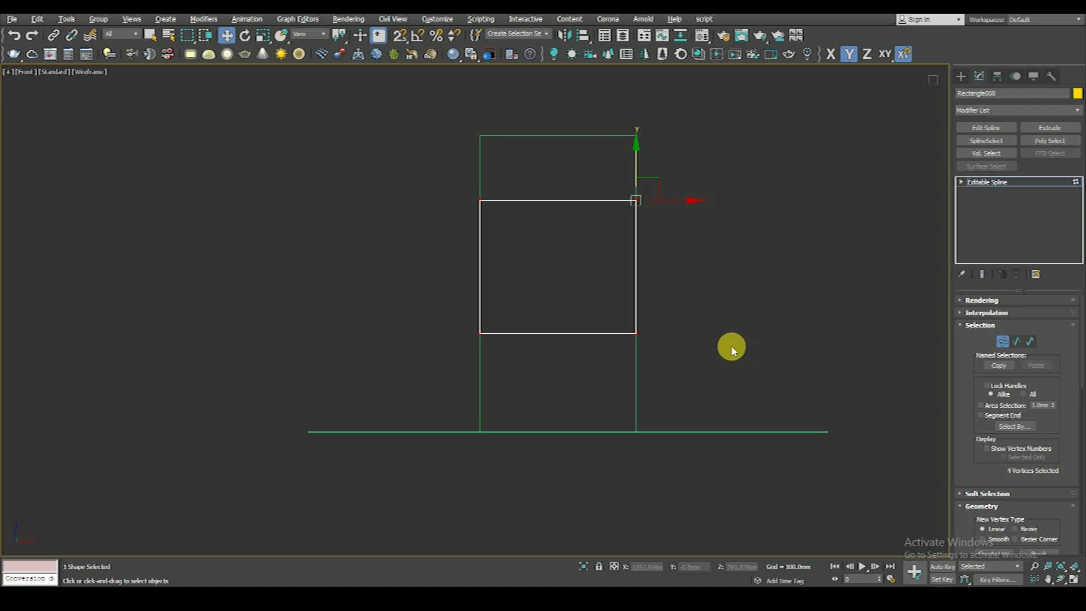
Step: Select only the rectangle's bottom-right vertex, then return to the whole Editable Spline level
click(722, 323)
drag(710, 315, 539, 369)
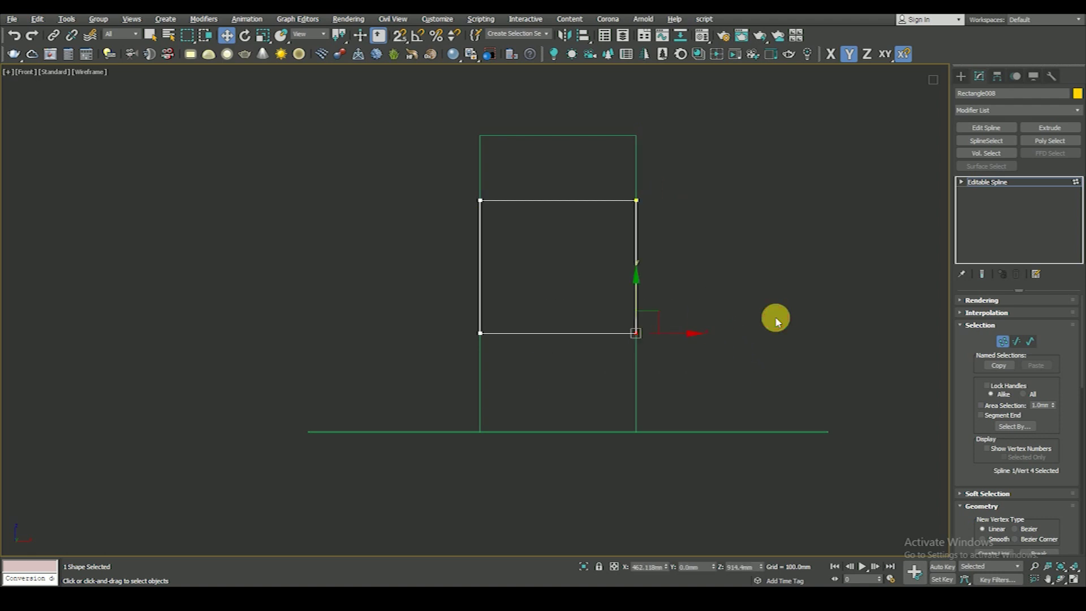
click(1006, 184)
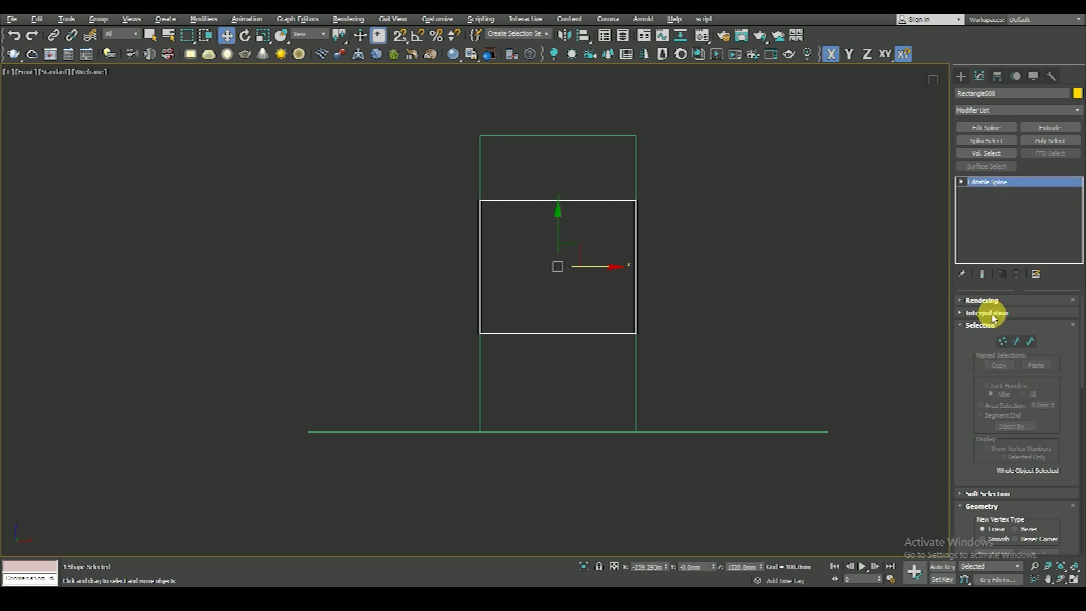
click(985, 112)
Step: Apply a Sweep modifier using the built-in Bar section
text(sweep)
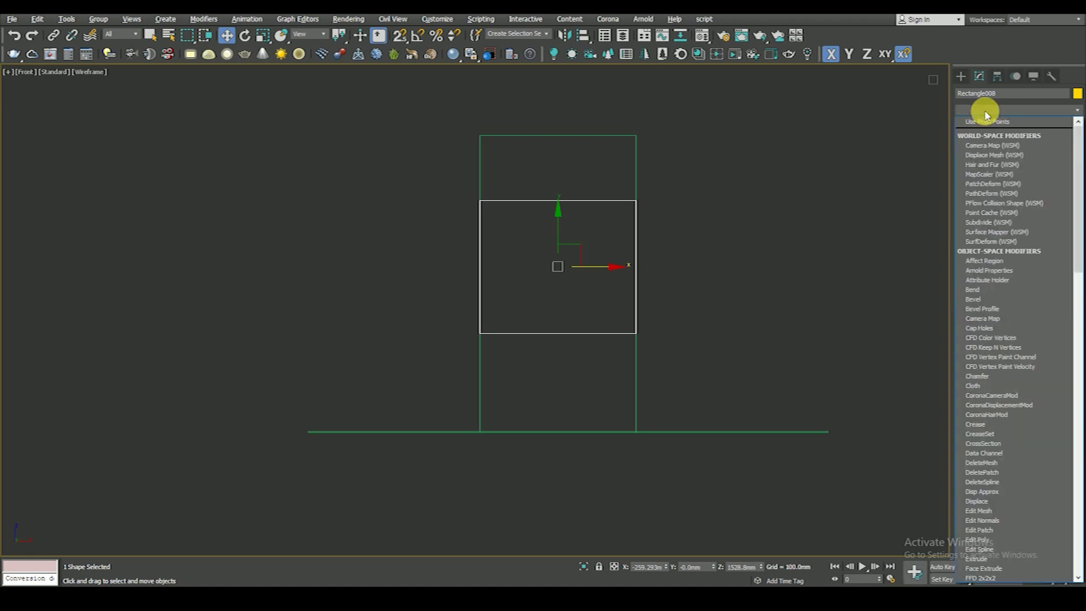
key(Return)
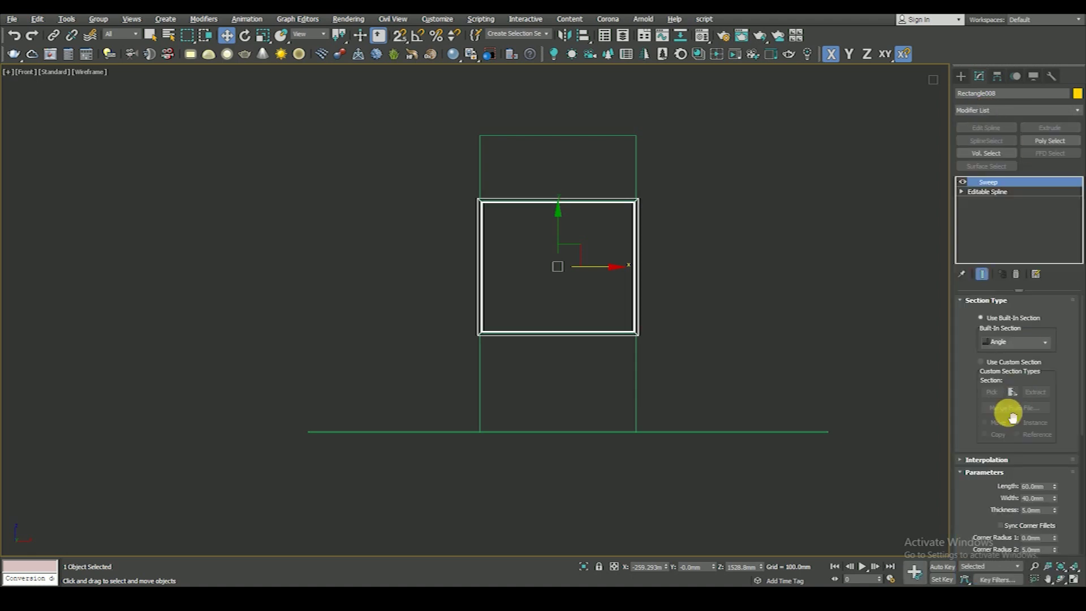
click(995, 342)
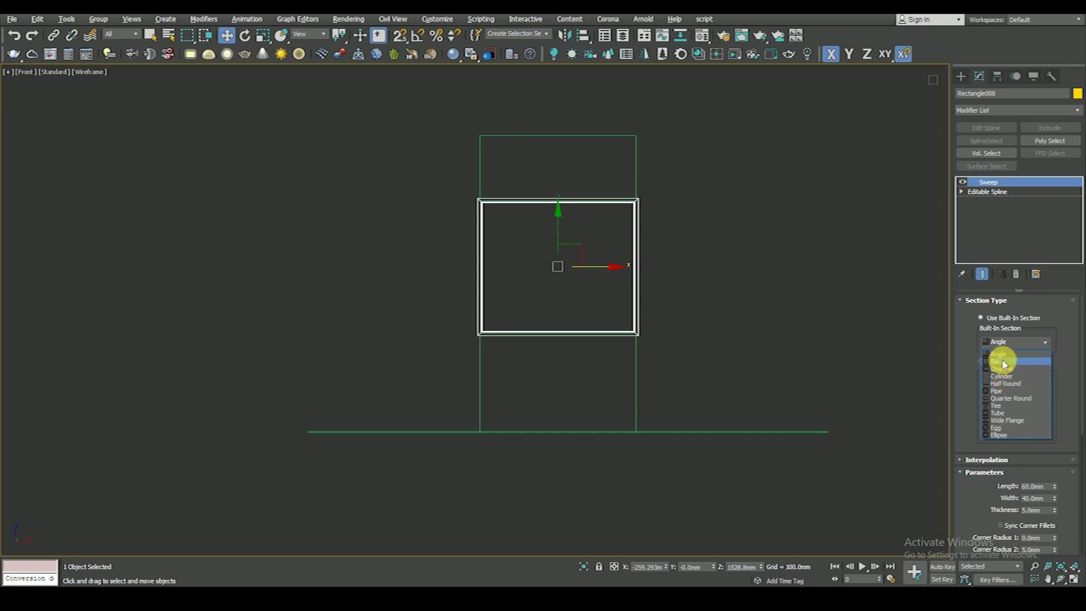
click(1003, 362)
Step: In Top view, move the swept frame up along Y
key(t)
scroll(681, 308, down, 5)
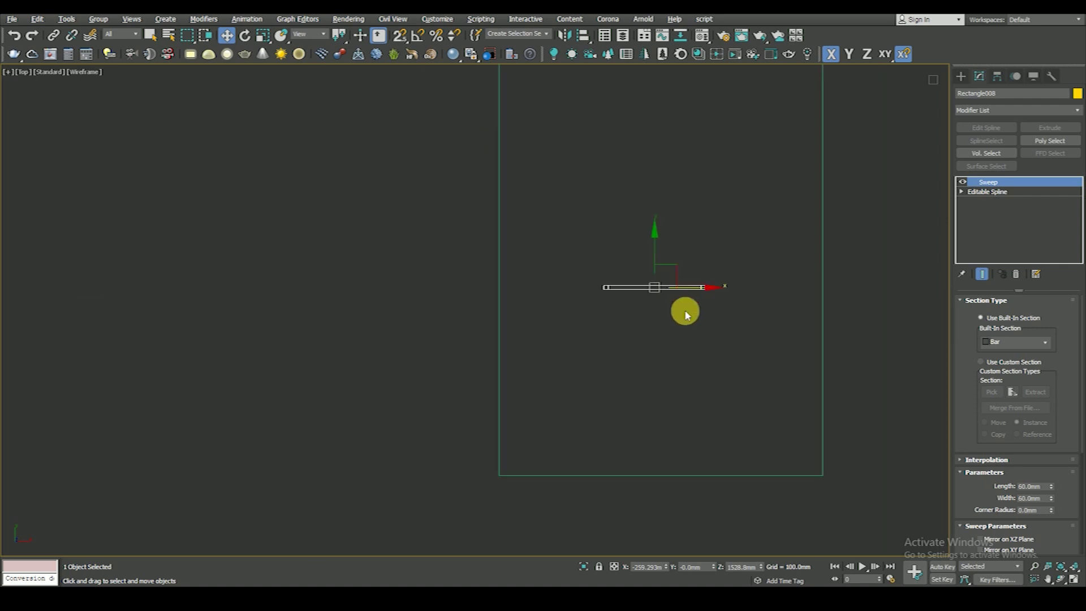
middle_drag(674, 308, 632, 408)
Step: Move the frame further up along Y in Top view
drag(613, 351, 614, 131)
scroll(565, 184, up, 6)
middle_drag(645, 205, 514, 254)
scroll(514, 255, down, 2)
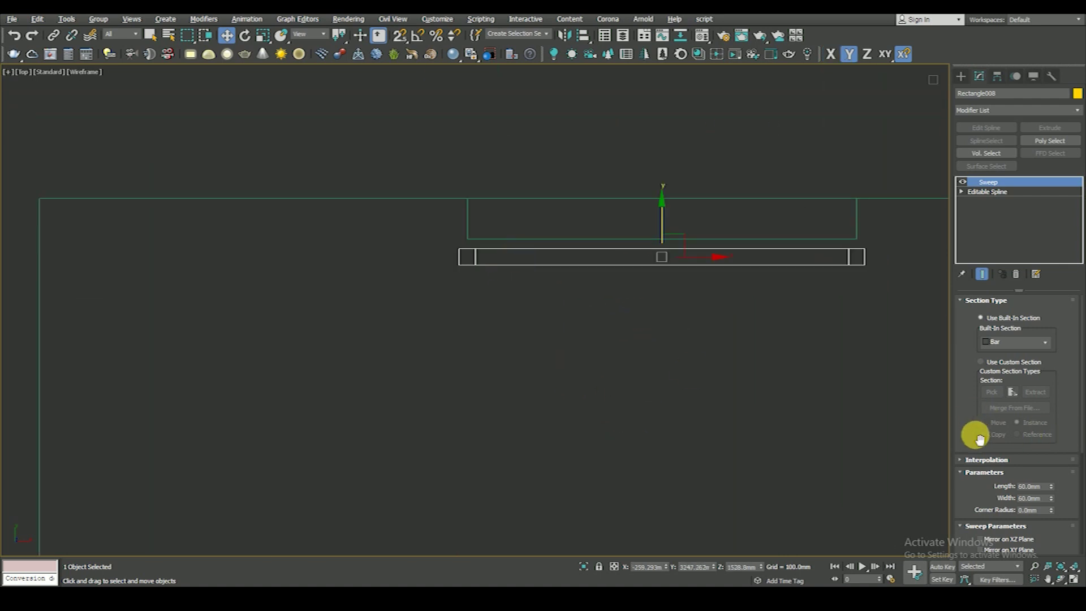
scroll(995, 433, down, 3)
Step: Set the Bar section length to 200 mm
double_click(1028, 425)
text(0)
key(Return)
text(0)
key(Return)
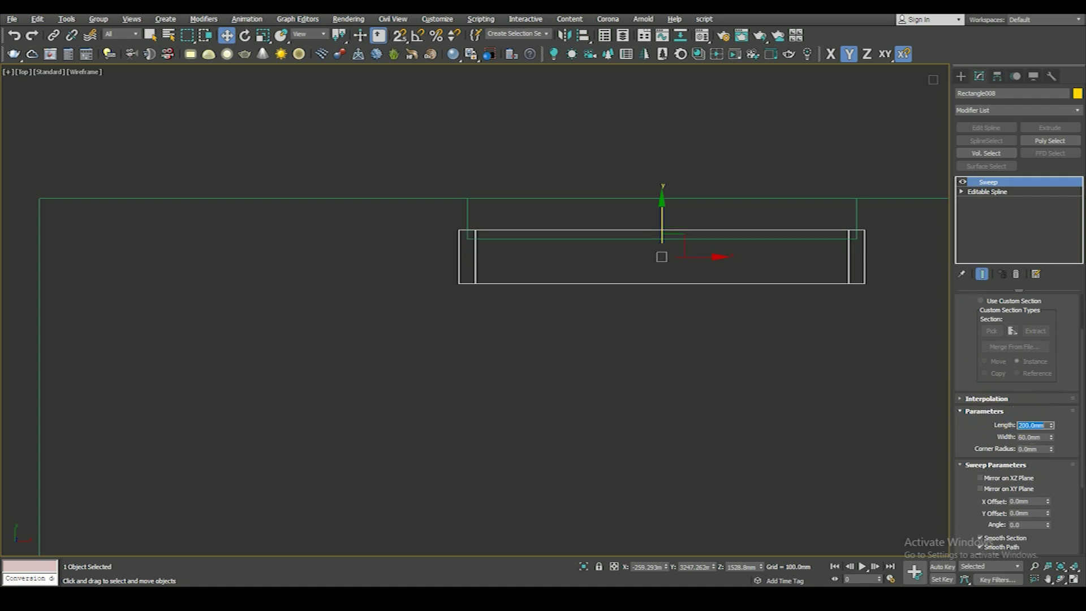
Step: With snapping on, snap the frame up onto the wall's corner
middle_drag(799, 364, 775, 458)
key(s)
drag(645, 296, 635, 284)
key(space)
mouse_move(859, 324)
mouse_down()
mouse_move(825, 303)
mouse_move(832, 295)
mouse_up()
Step: Turn off Smooth Path on the sweep, check it in shaded view, and deselect
alt+middle_drag(708, 352, 778, 312)
scroll(778, 313, up, 3)
key(F3)
mouse_move(756, 359)
alt+middle_down()
mouse_move(739, 298)
mouse_move(717, 283)
alt+middle_up()
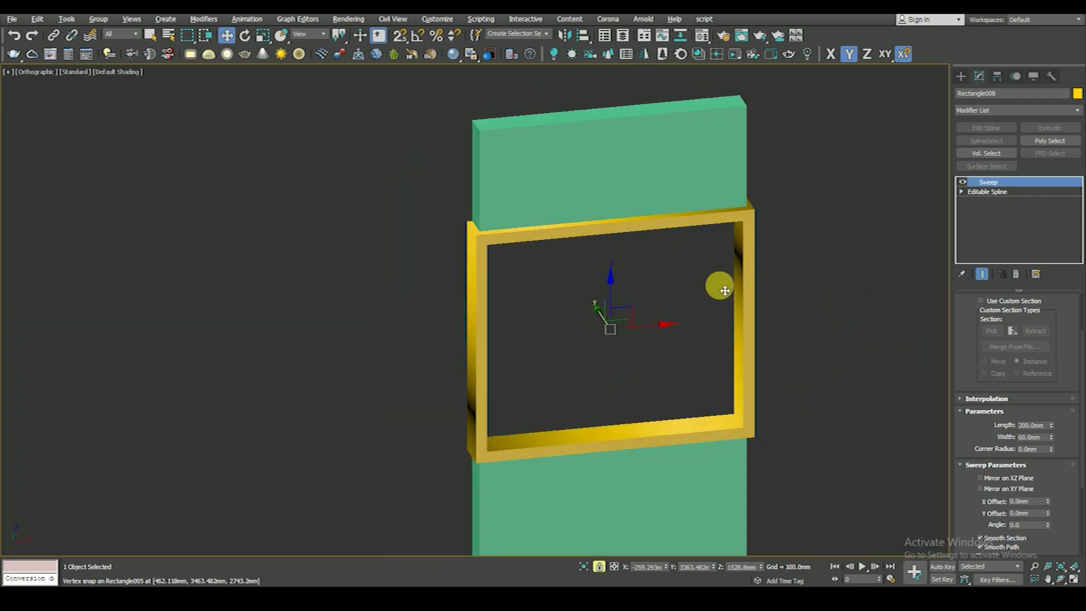
scroll(982, 463, down, 3)
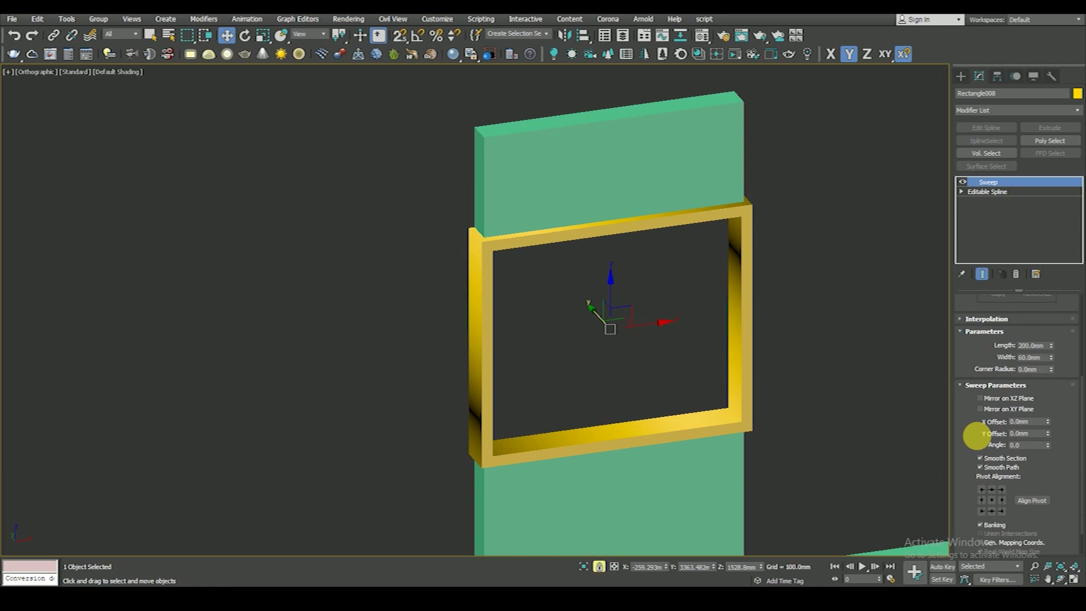
click(992, 473)
alt+middle_drag(842, 439, 669, 351)
scroll(691, 308, down, 3)
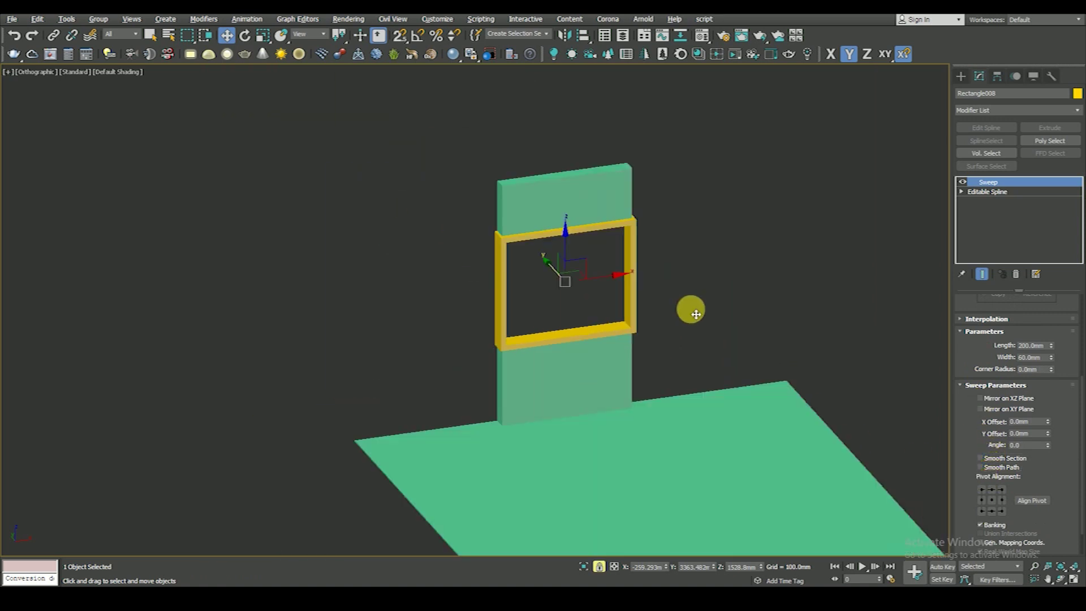
alt+middle_drag(691, 308, 664, 257)
click(650, 327)
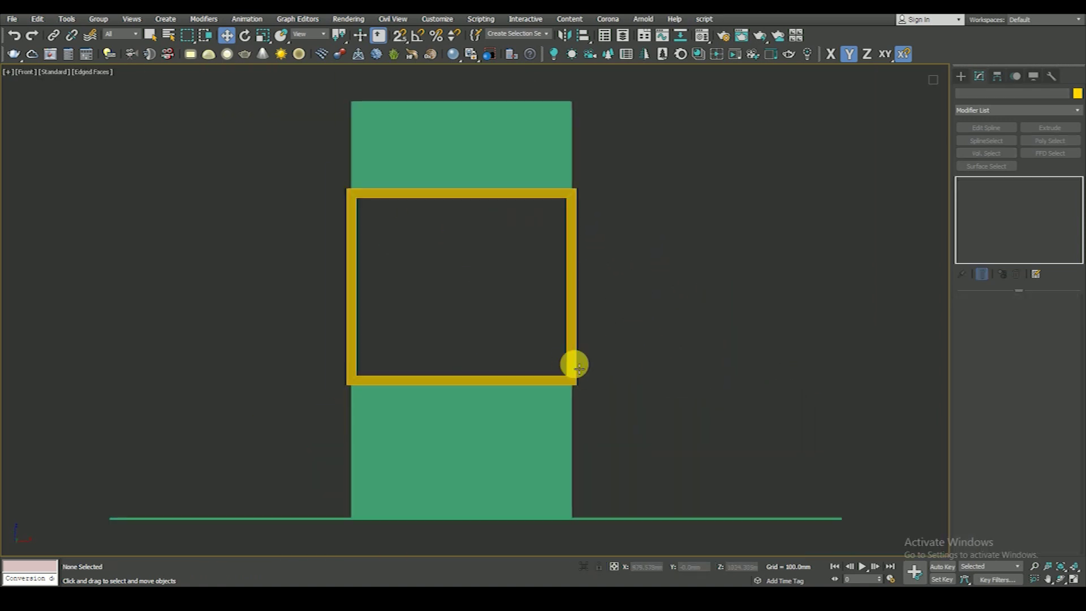
Step: Switch to a two-viewport layout with the camera view beside the front view
scroll(601, 458, down, 3)
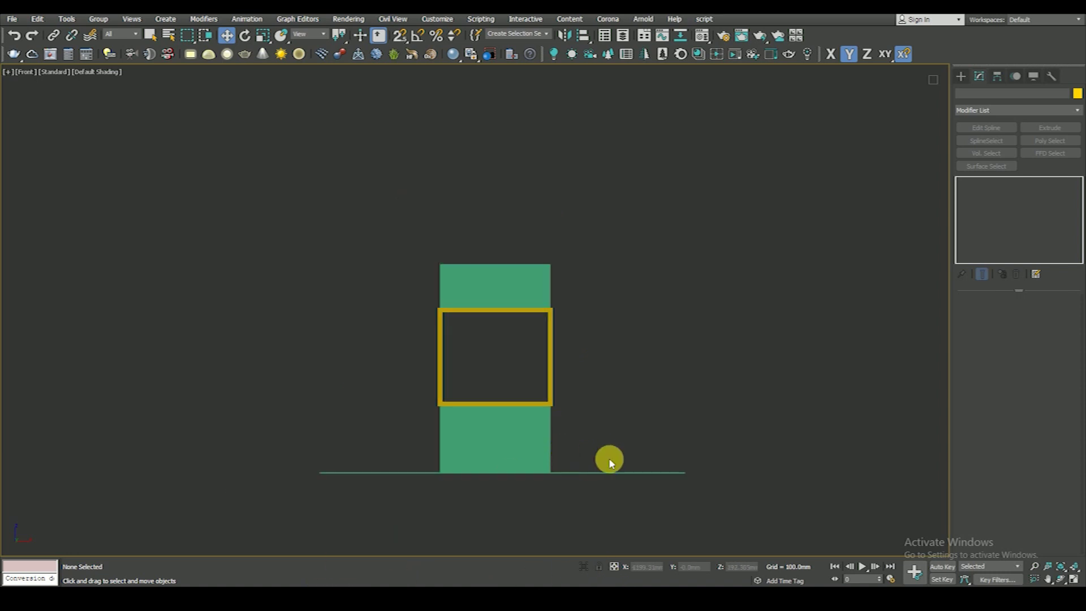
right_click(622, 346)
click(633, 307)
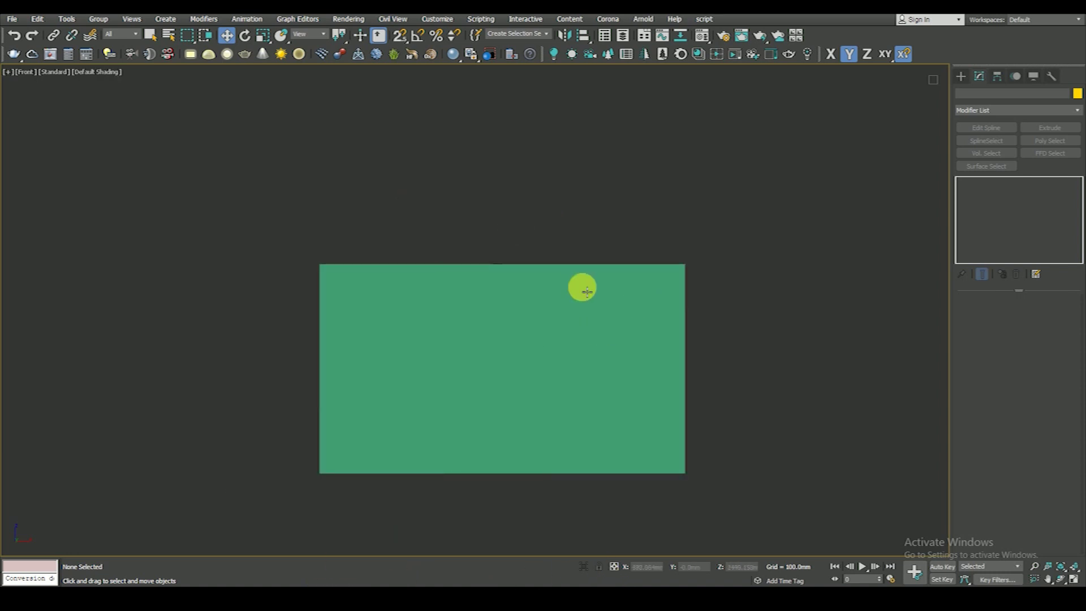
key(alt+w)
mouse_move(689, 424)
alt+middle_down()
mouse_move(688, 138)
mouse_move(654, 310)
alt+middle_up()
scroll(651, 220, up, 5)
key(F3)
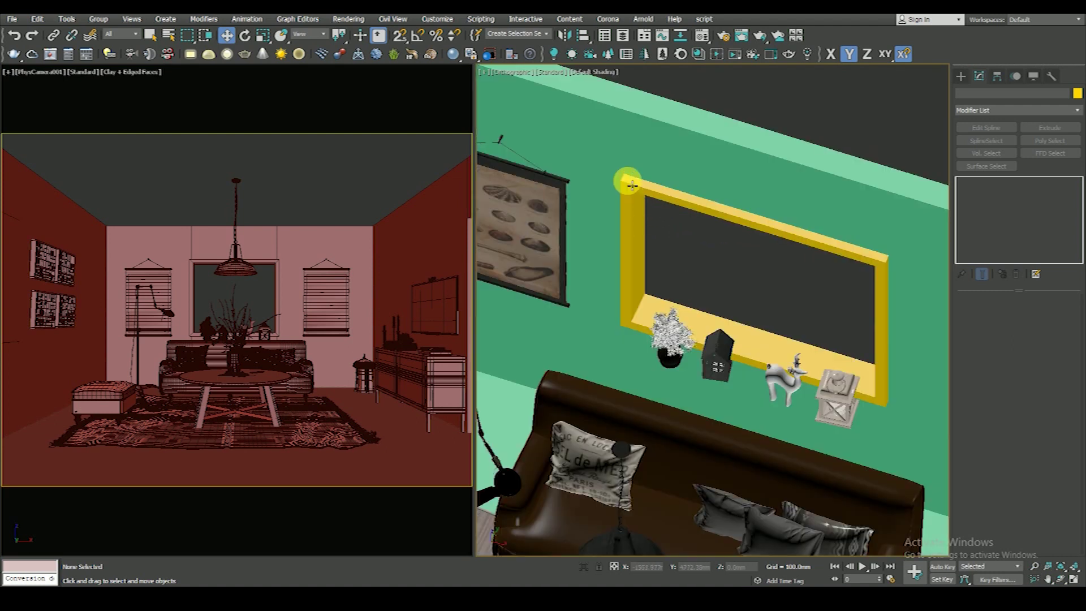
scroll(626, 182, up, 5)
Step: In Top view, move the window frame slightly up along Y
click(632, 187)
key(t)
scroll(657, 335, up, 5)
key(F3)
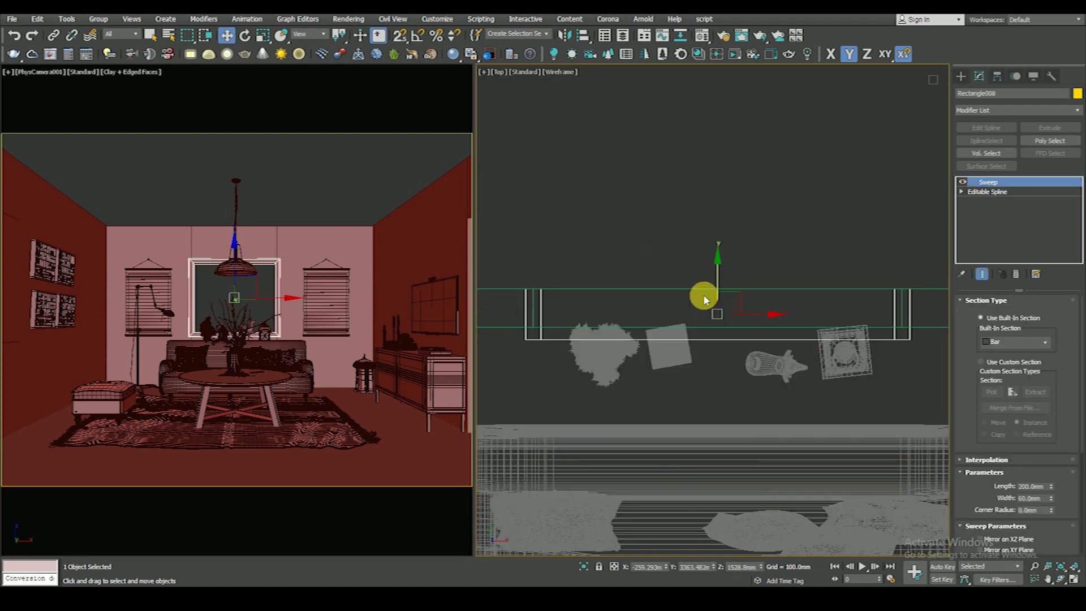
drag(724, 275, 724, 271)
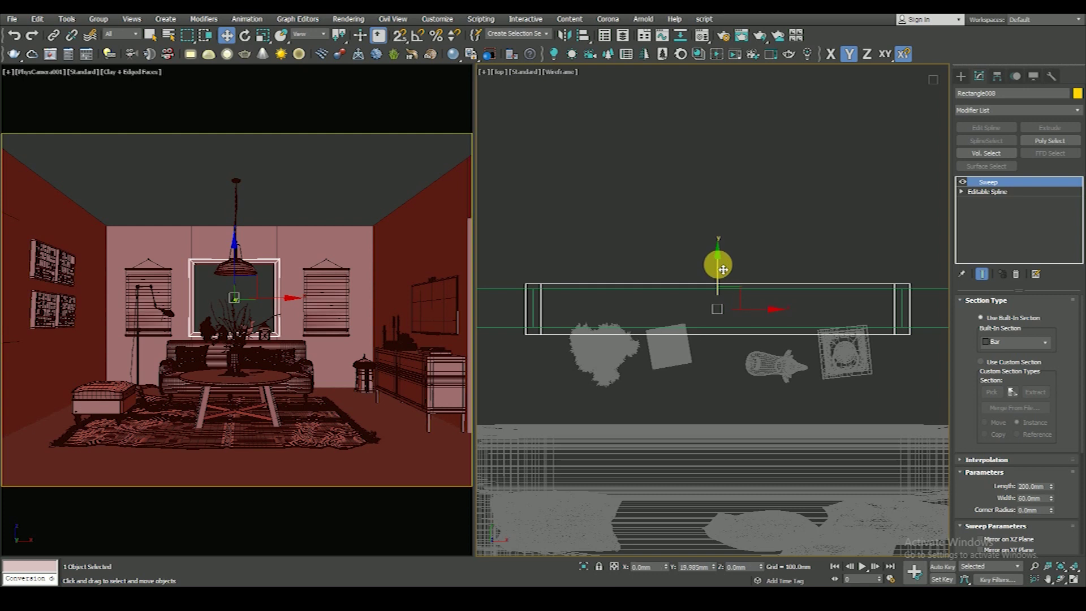
scroll(722, 273, down, 5)
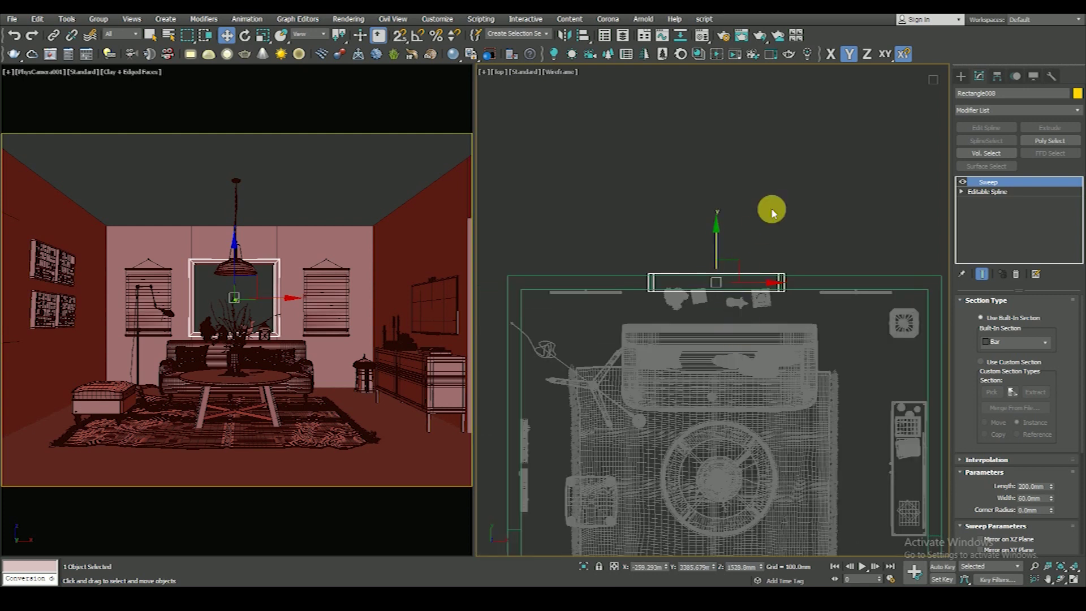
click(327, 187)
Step: Isolate the window frame on its own
key(F4)
scroll(643, 283, up, 4)
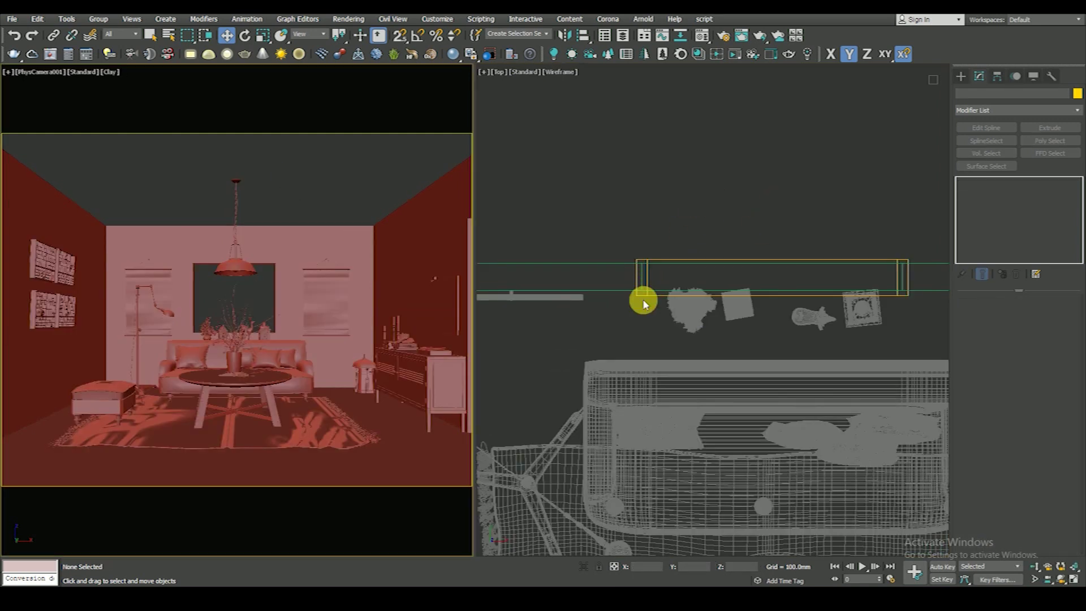
click(643, 302)
key(alt+q)
click(690, 379)
Step: In the zoomed Front view, start a Rectangle shape coloured black
key(f)
key(z)
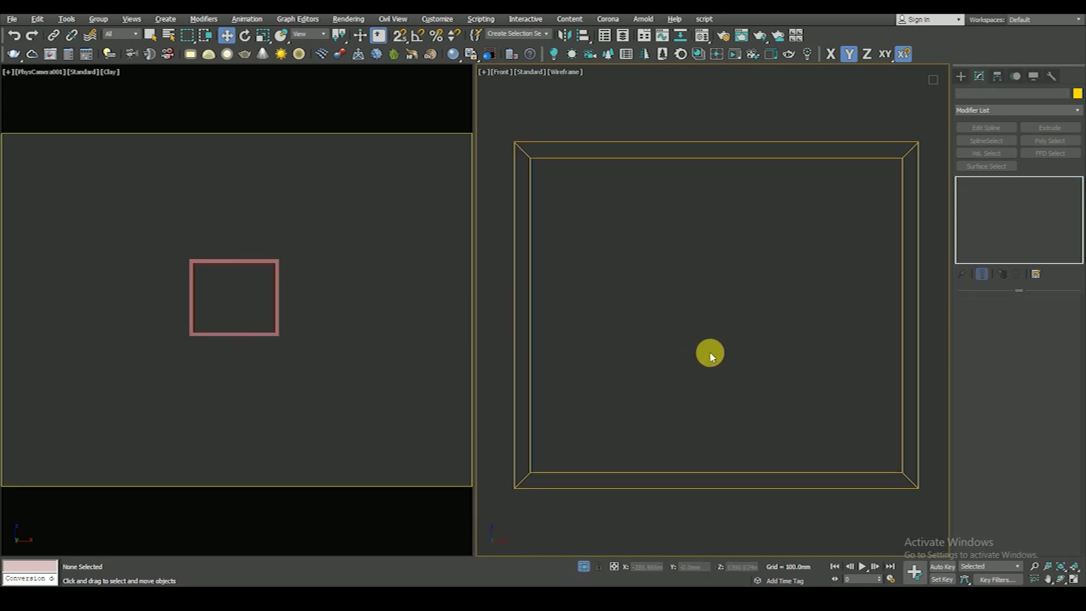
click(961, 76)
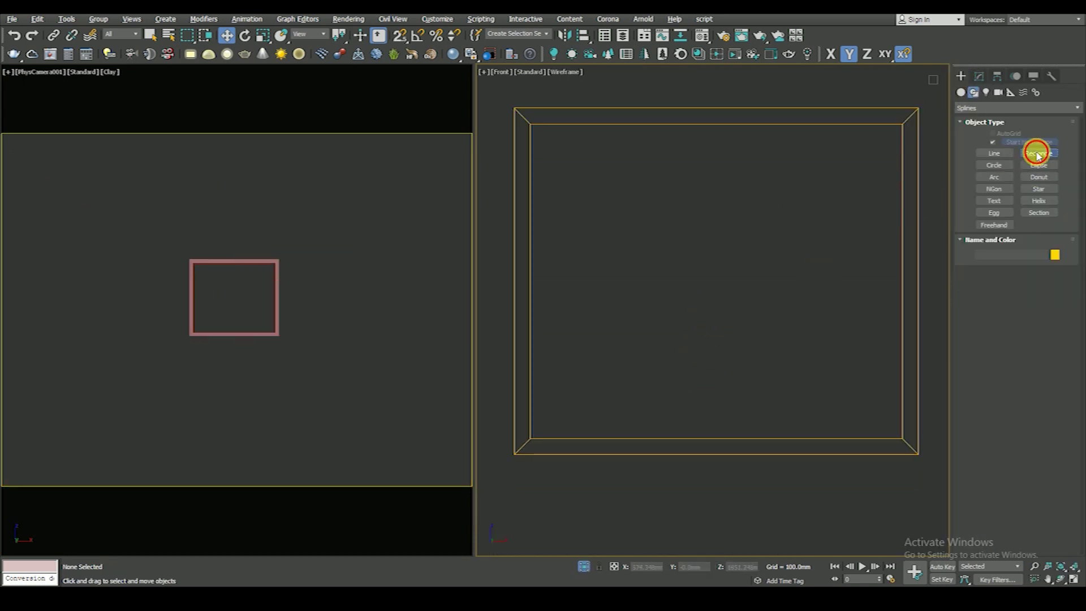
click(1036, 153)
click(1055, 256)
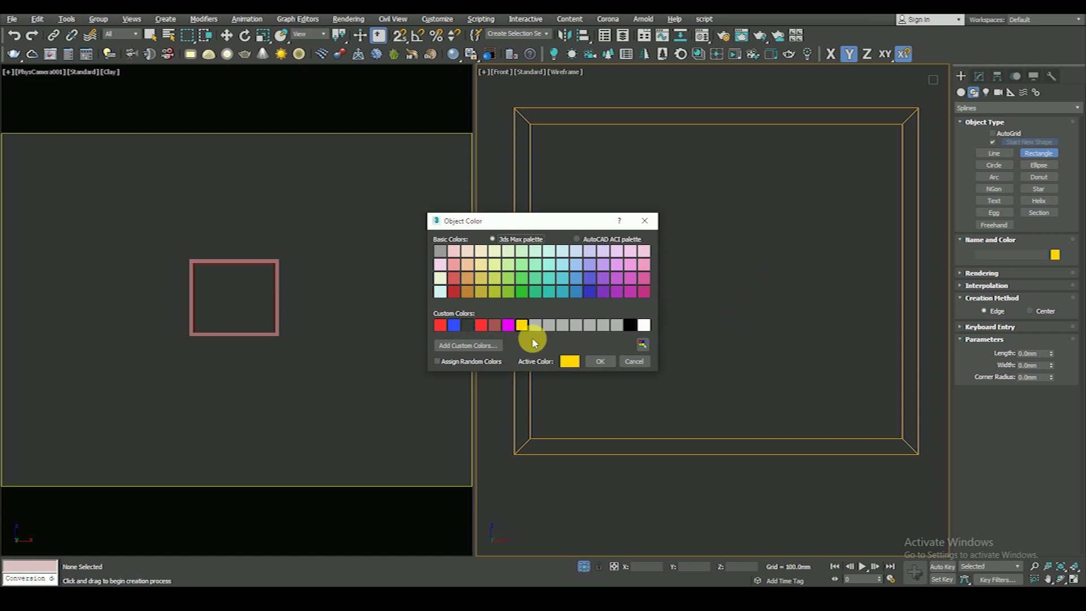
click(630, 325)
click(602, 361)
Step: Snap-draw Rectangle009 (1168.8 × 1382.82 mm) corner to corner over the frame
scroll(616, 223, down, 3)
key(s)
drag(550, 168, 601, 248)
drag(644, 284, 737, 333)
key(s)
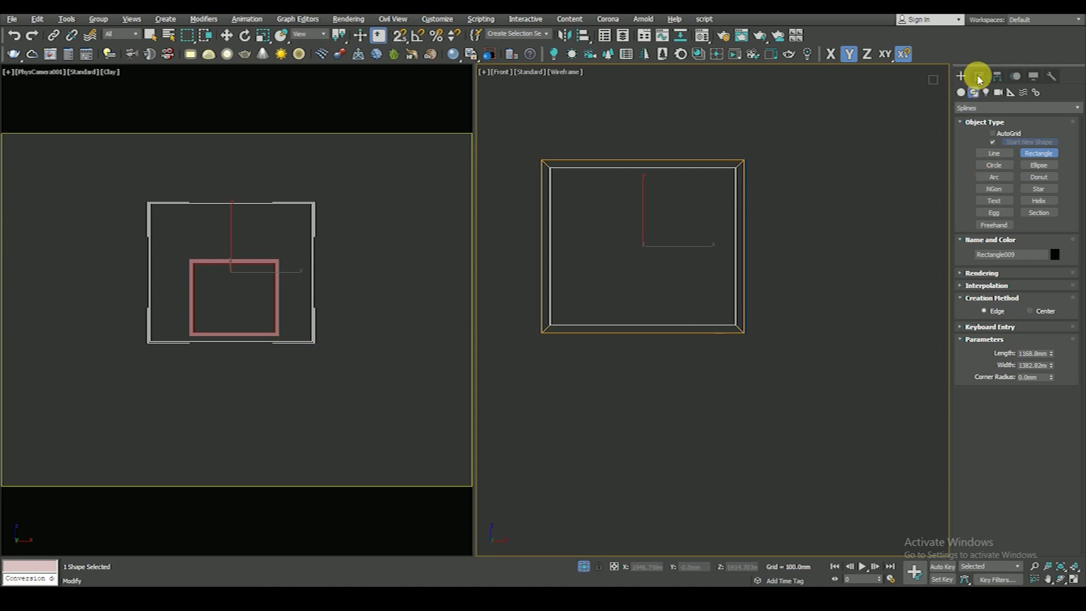
click(979, 77)
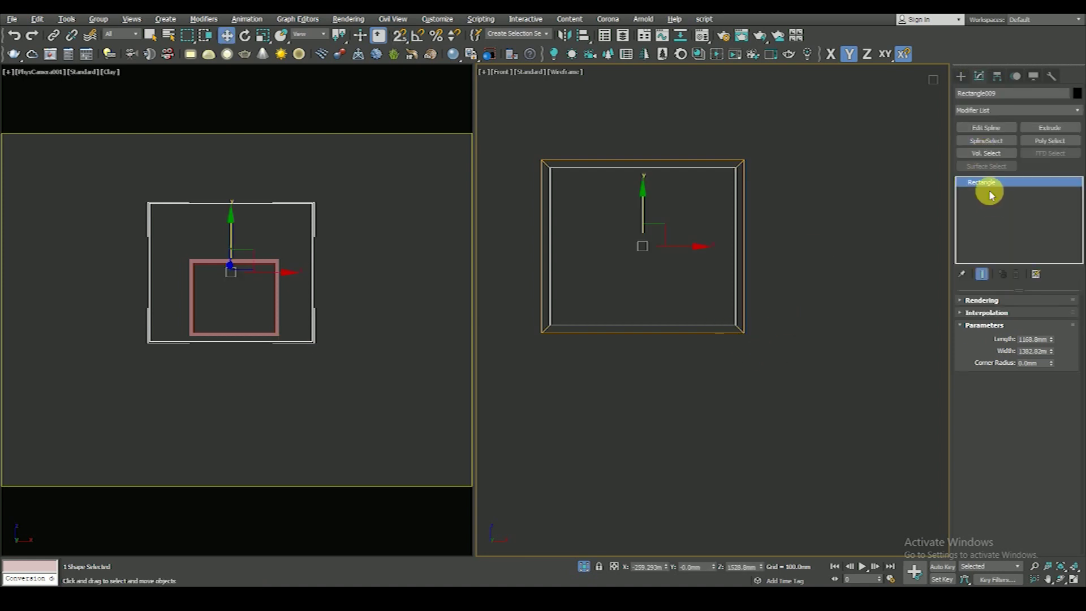
Step: Convert Rectangle009 to an Editable Spline and set all its vertices to Corner
right_click(821, 241)
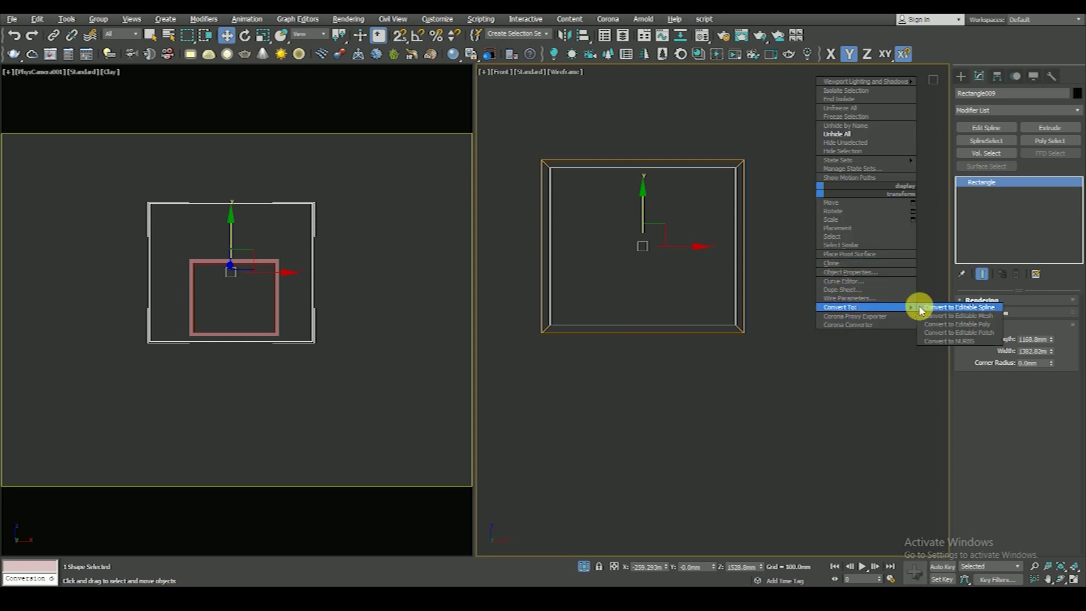
click(927, 307)
click(991, 182)
right_click(728, 244)
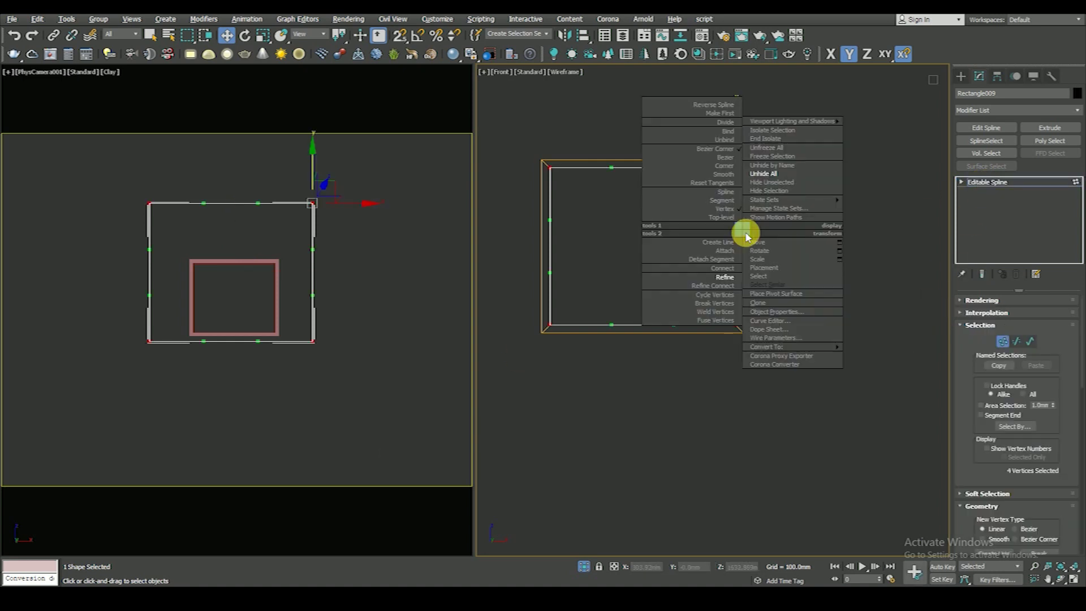
click(717, 173)
key(z)
click(987, 182)
Step: Add a Sweep modifier to the spline
click(996, 120)
text(sw)
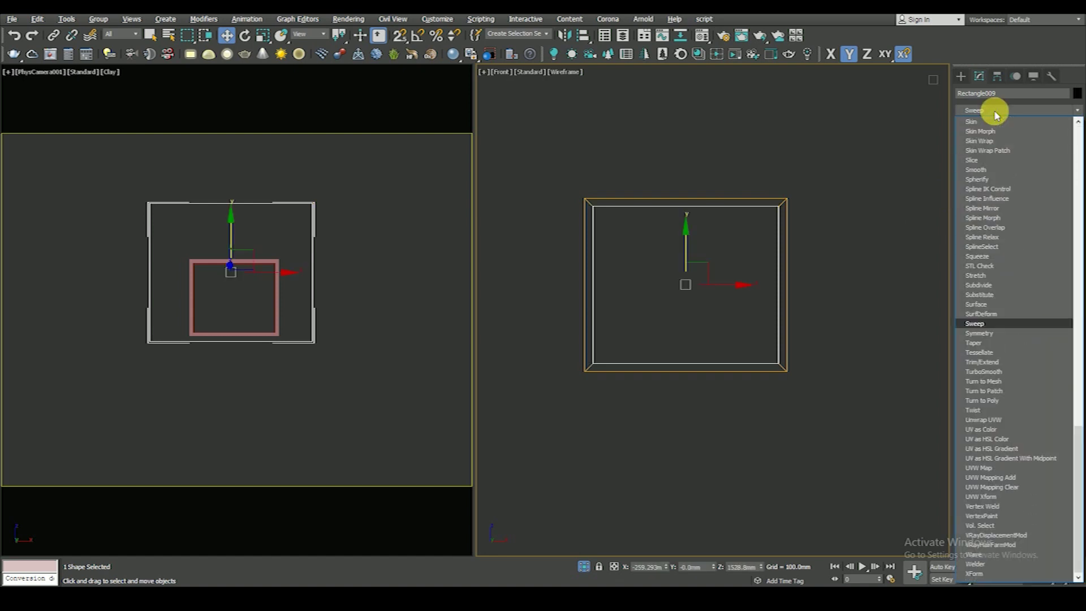
key(Return)
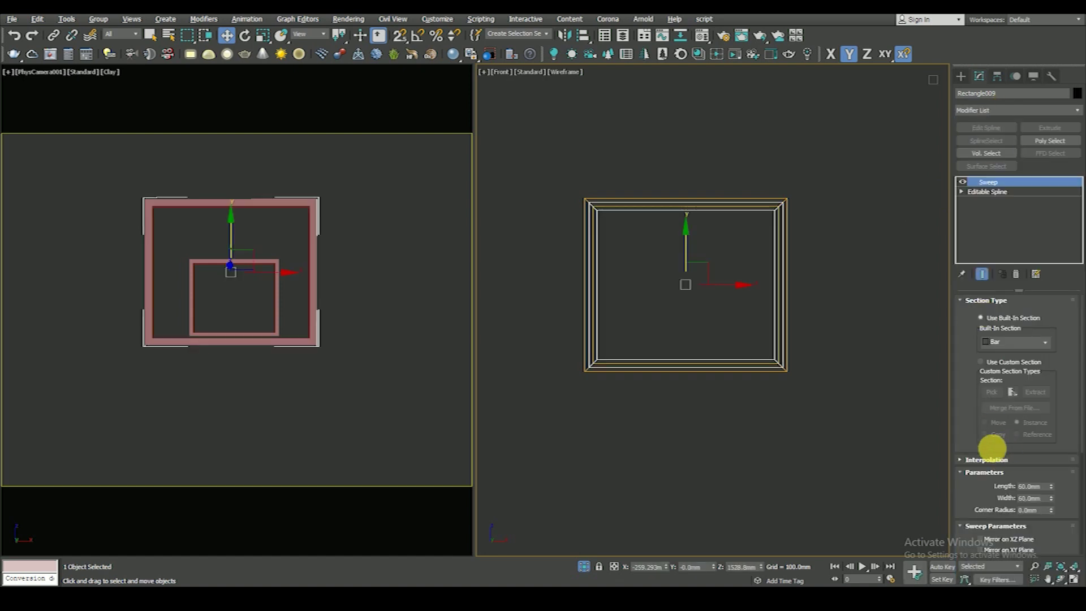
Step: Align the Bar section's pivot to a corner and set its length to 20 mm
drag(992, 448, 978, 391)
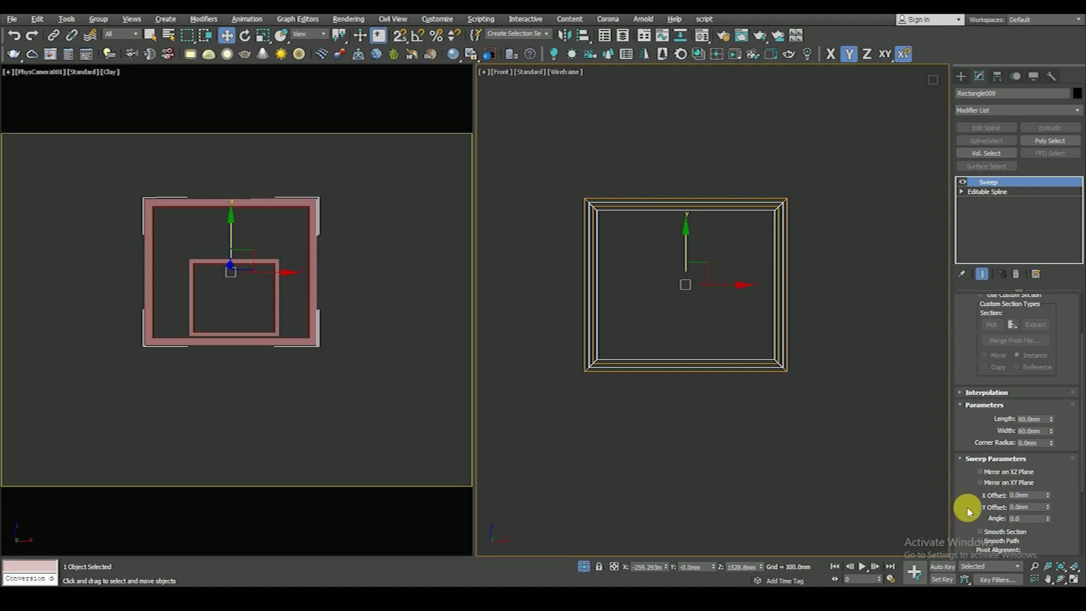
drag(967, 511, 993, 403)
click(1002, 477)
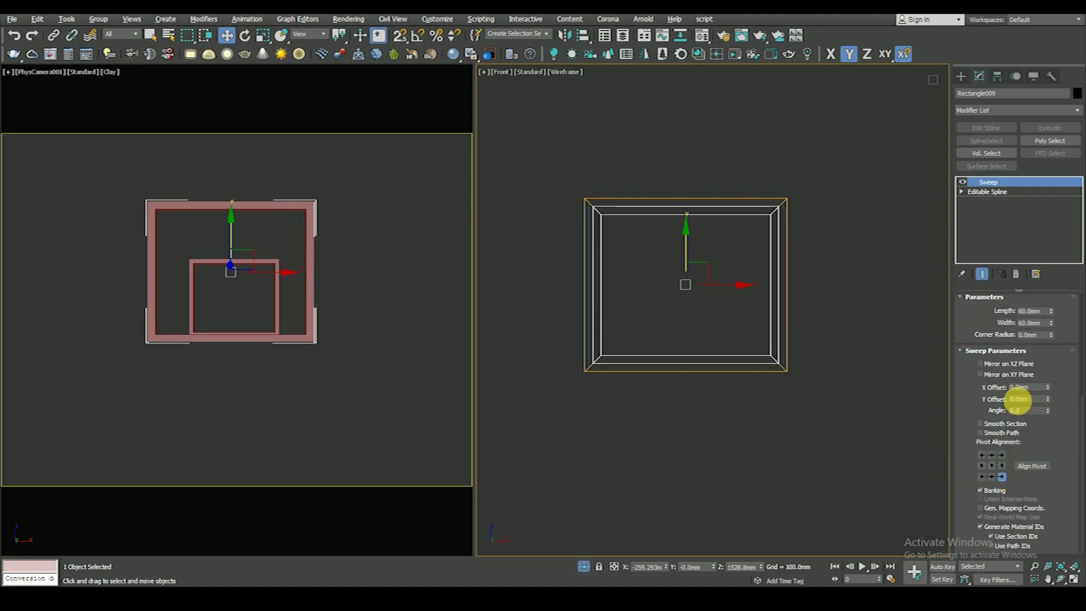
text(20)
key(Return)
text(20)
key(Return)
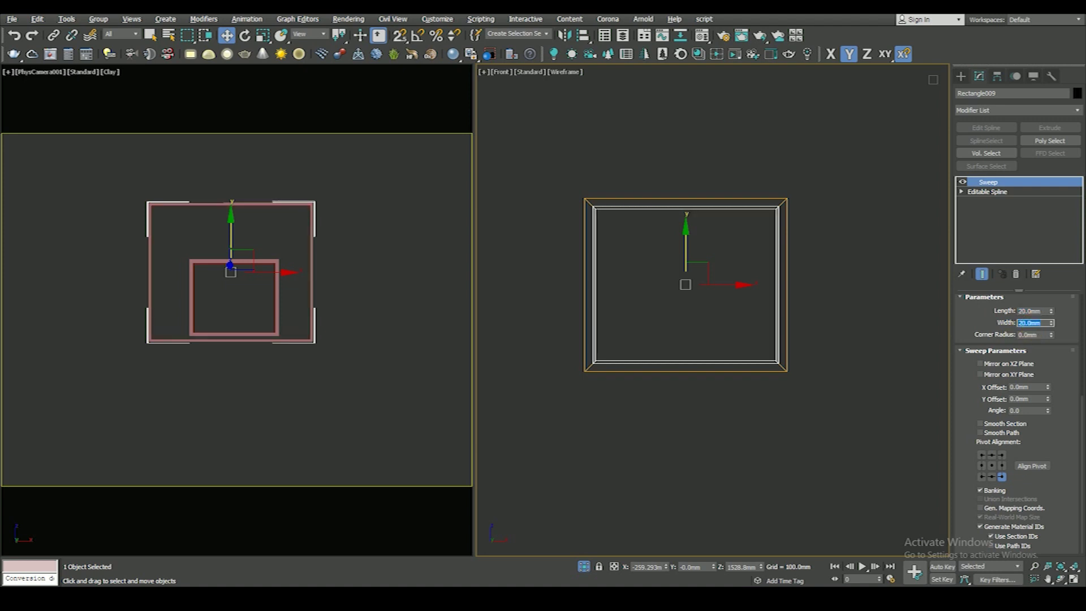
Step: In Top view, shift the inner frame slightly back in depth
key(t)
drag(711, 310, 694, 190)
key(space)
scroll(693, 193, up, 5)
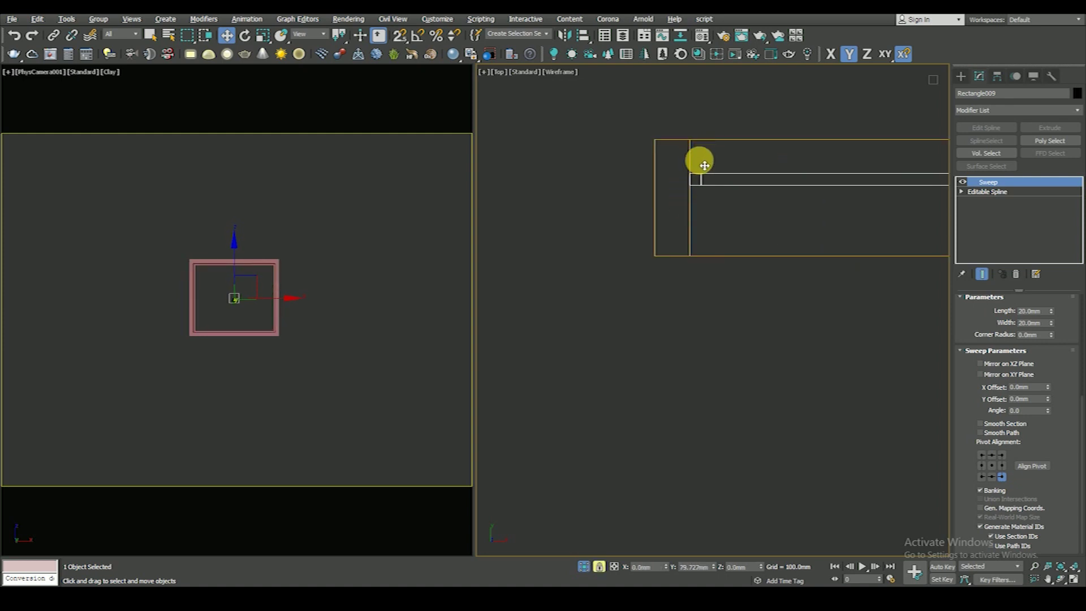
drag(704, 165, 699, 151)
Step: Back in Front view, set the Bar section to 30 mm × 30 mm
key(f)
key(space)
scroll(784, 165, down, 2)
key(F3)
scroll(794, 174, up, 5)
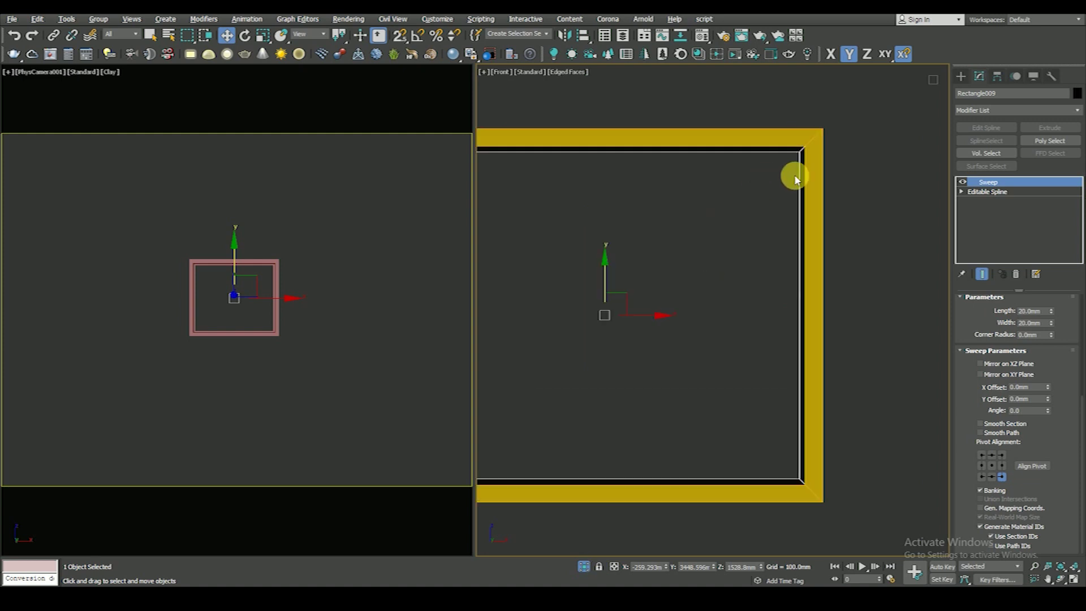
scroll(792, 219, down, 3)
key(F4)
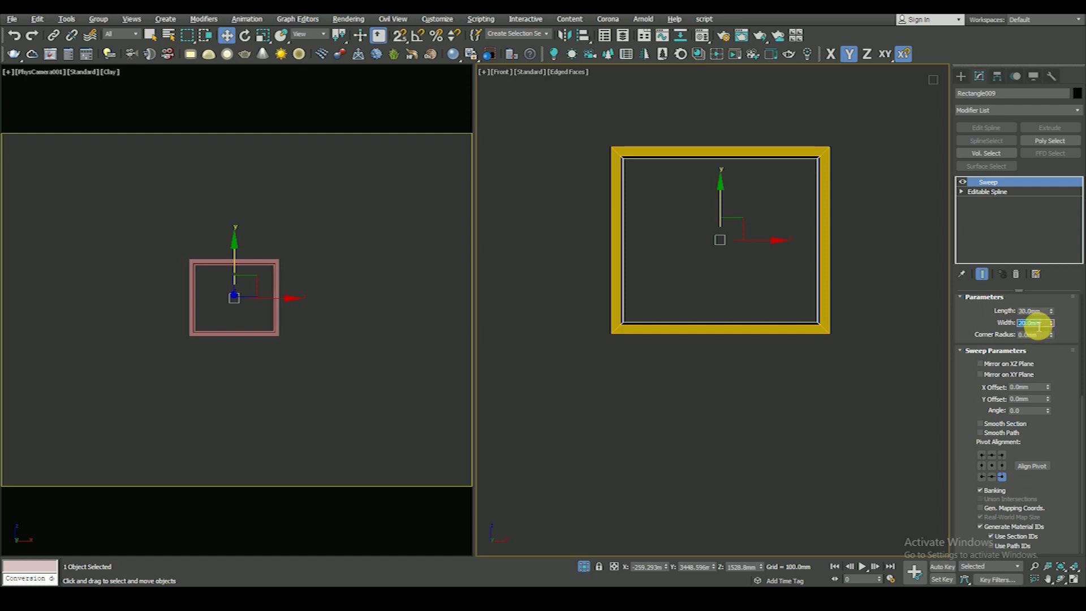
key(Return)
scroll(703, 181, up, 2)
key(F3)
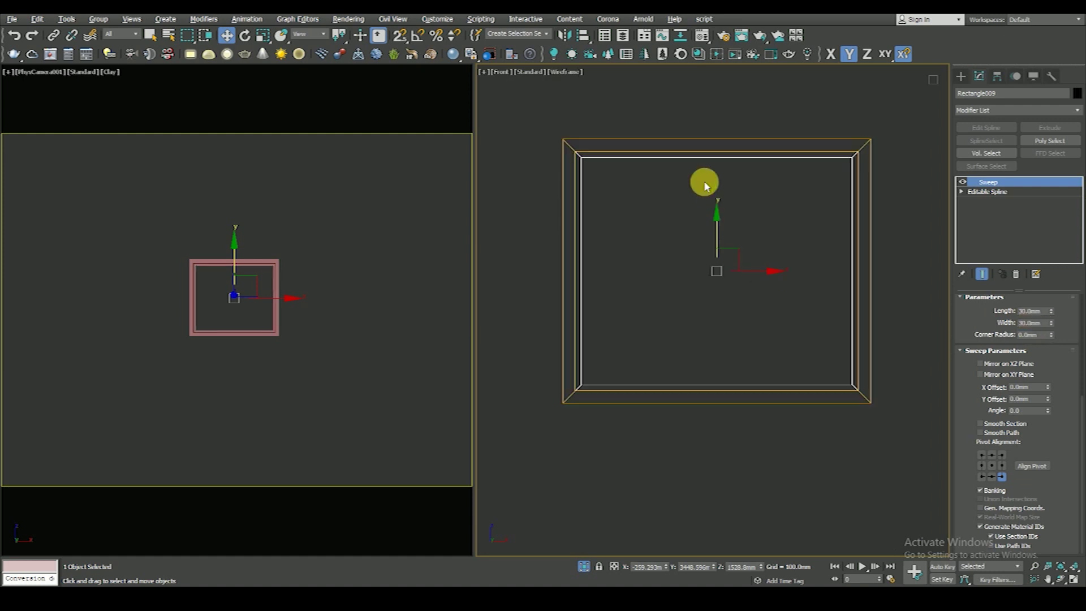
Step: Expand the spline's sub-object levels and deselect the frame
click(961, 192)
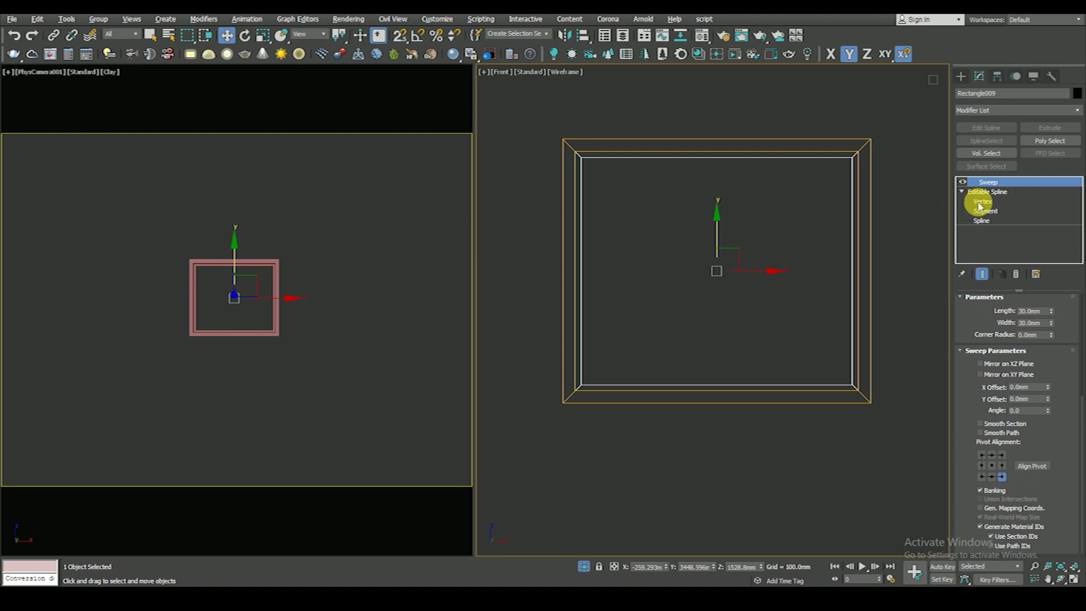
click(887, 195)
click(961, 76)
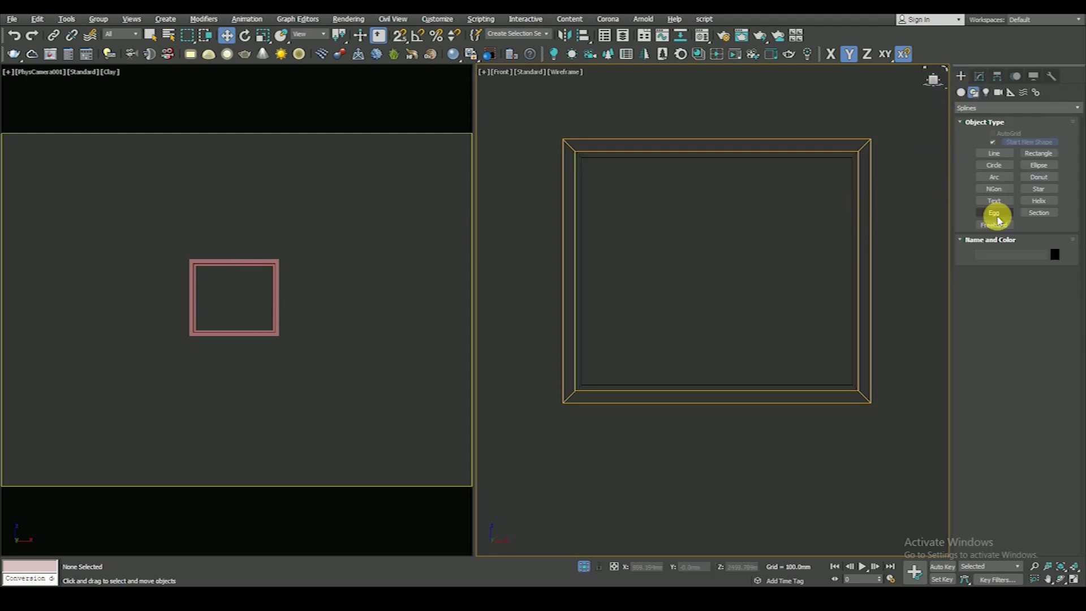
Step: Snap-draw a plane filling the frame opening with 1 length and 2 width segments
click(960, 92)
click(1039, 192)
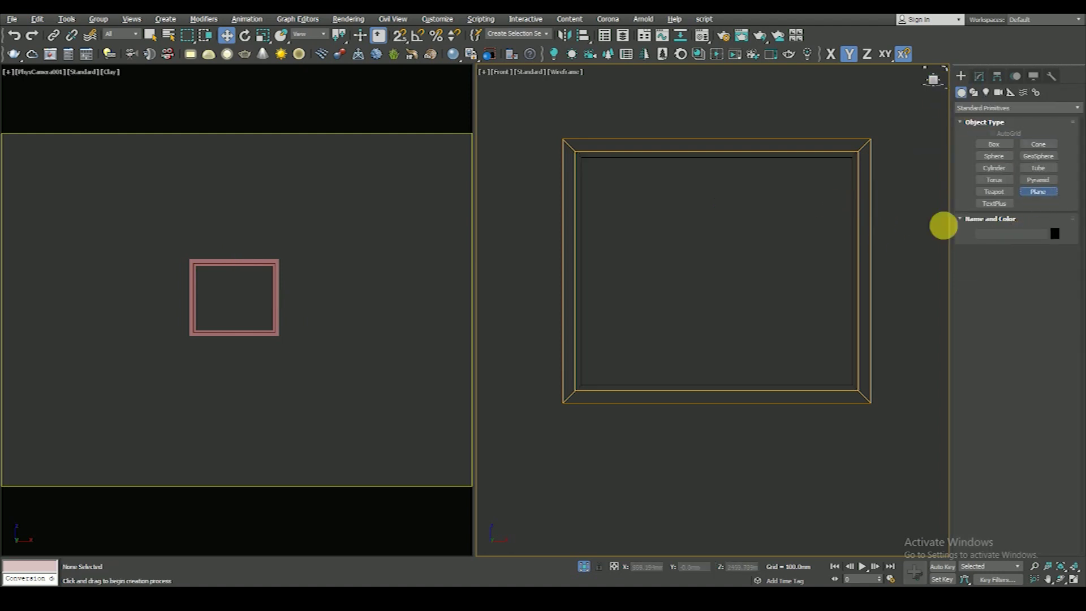
key(s)
drag(584, 172, 852, 385)
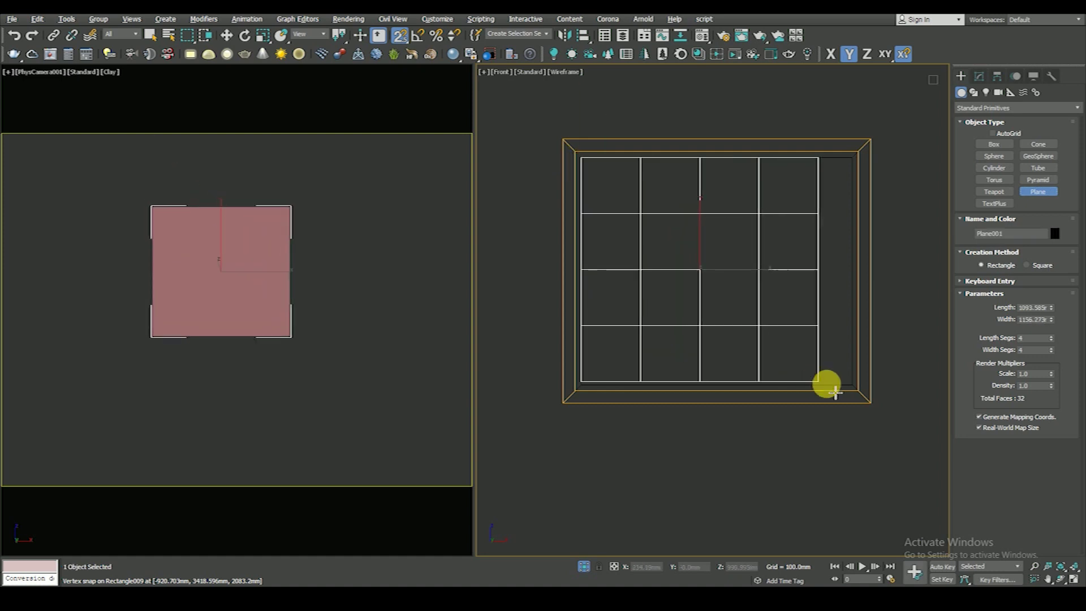
right_click(1051, 338)
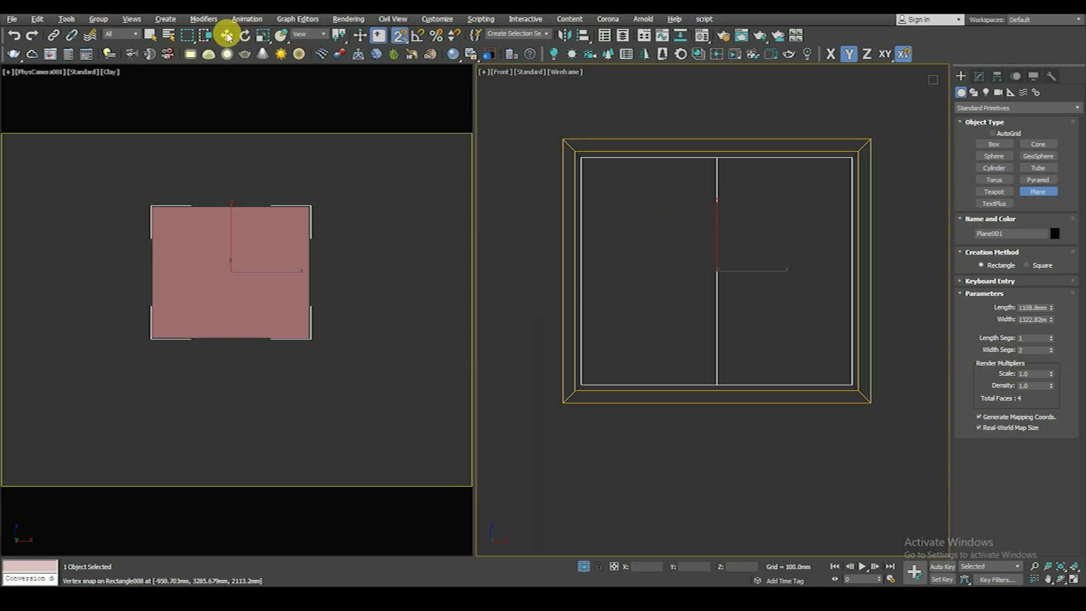
Step: Dismiss the Corona material library error and select the window frame
click(227, 36)
click(698, 55)
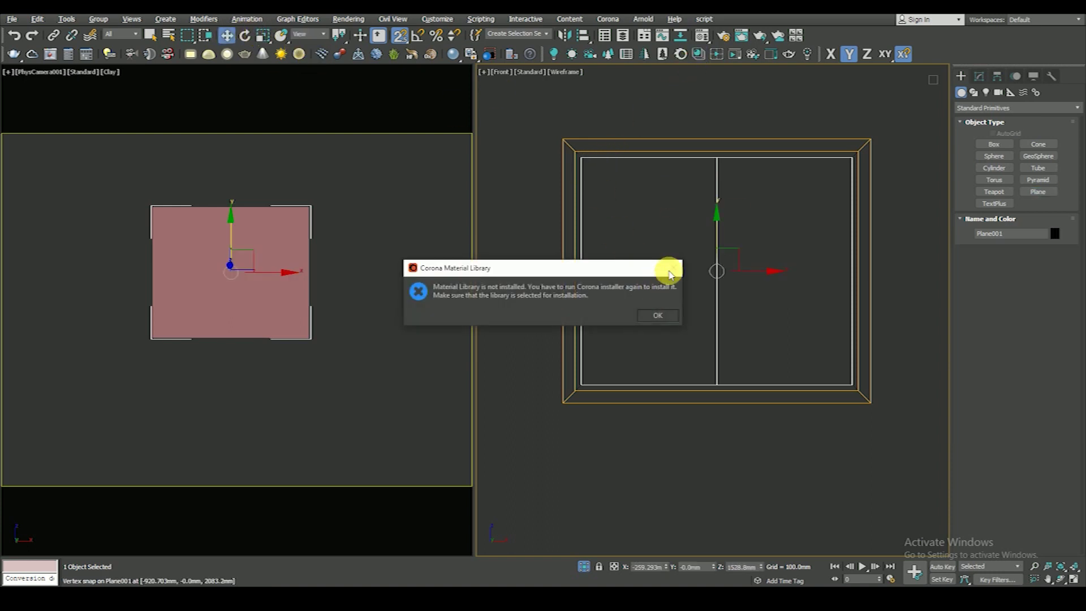
click(662, 315)
click(699, 112)
scroll(576, 162, up, 4)
click(577, 158)
scroll(577, 152, down, 5)
click(979, 75)
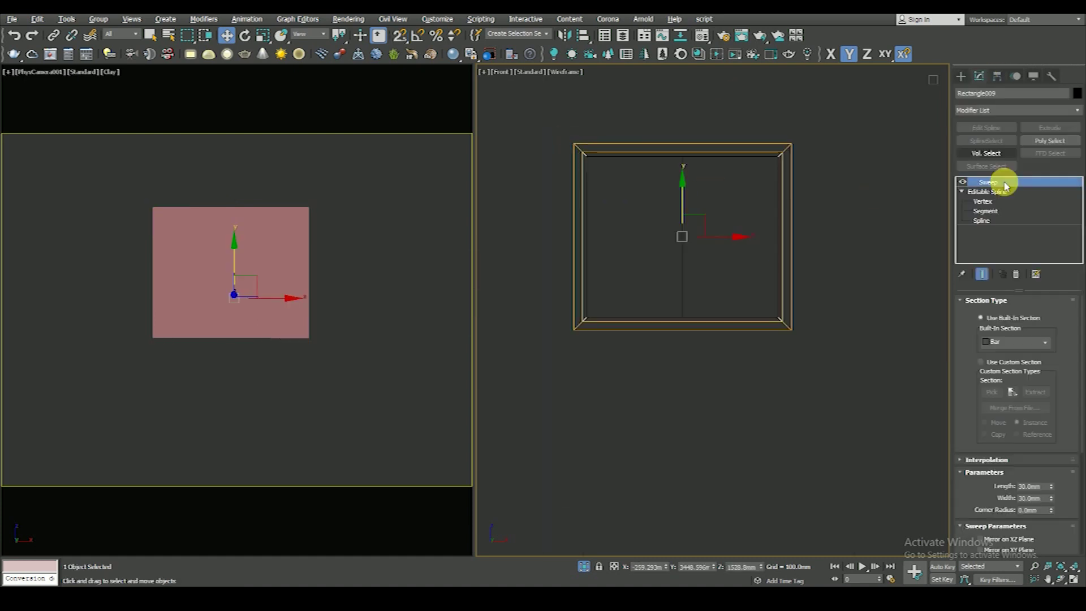
Step: Slide the middle bar's vertices onto the guide plane's centre line
click(983, 202)
drag(788, 121, 734, 235)
click(982, 273)
drag(817, 152, 677, 160)
scroll(693, 170, up, 5)
scroll(735, 187, down, 5)
click(850, 231)
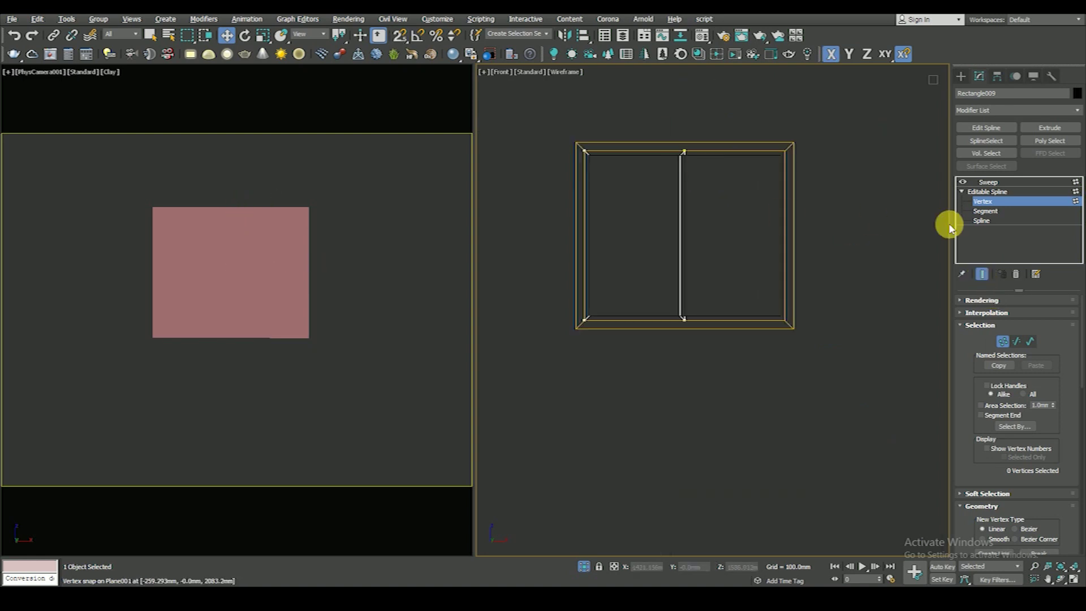
Step: Select and lock the right inner spline of the frame with snapping turned on
click(982, 221)
drag(734, 211, 621, 266)
click(782, 240)
scroll(794, 144, up, 3)
scroll(855, 150, up, 2)
key(s)
key(space)
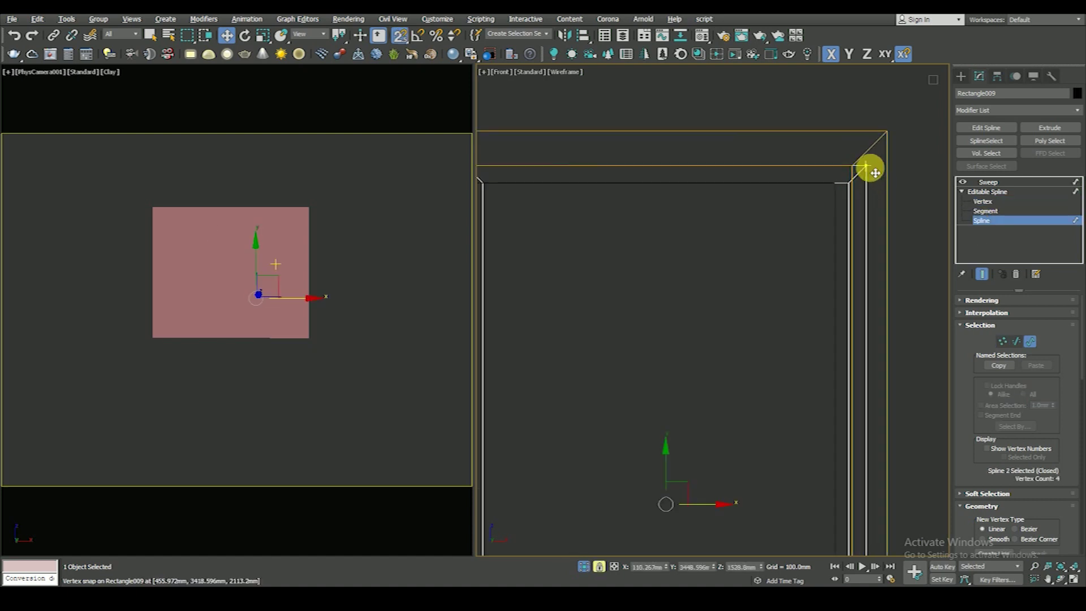
scroll(852, 170, down, 3)
scroll(661, 195, up, 1)
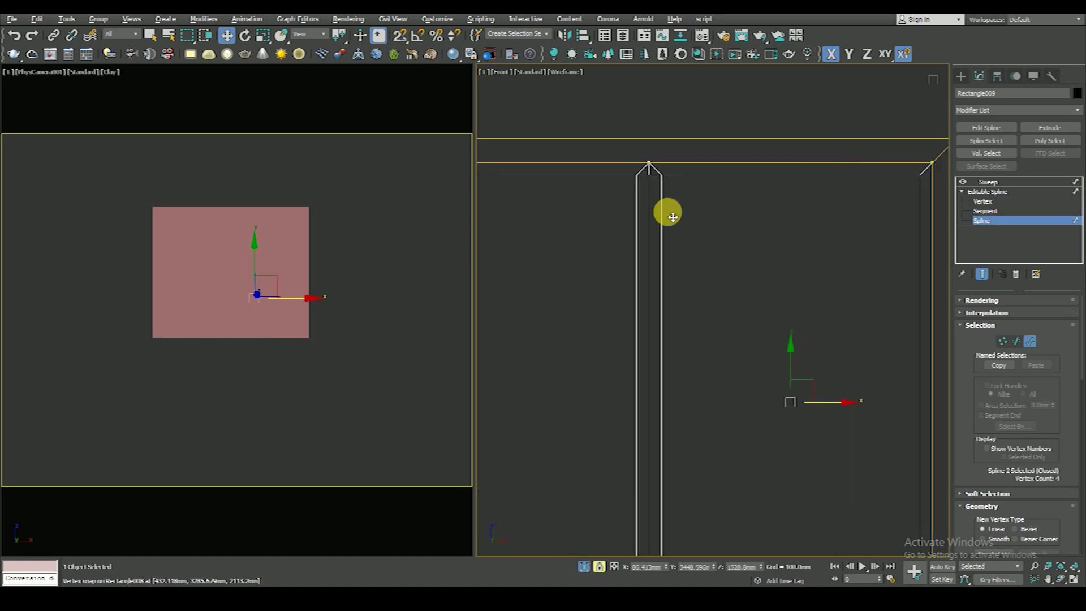
click(982, 201)
scroll(691, 235, down, 1)
scroll(735, 237, down, 3)
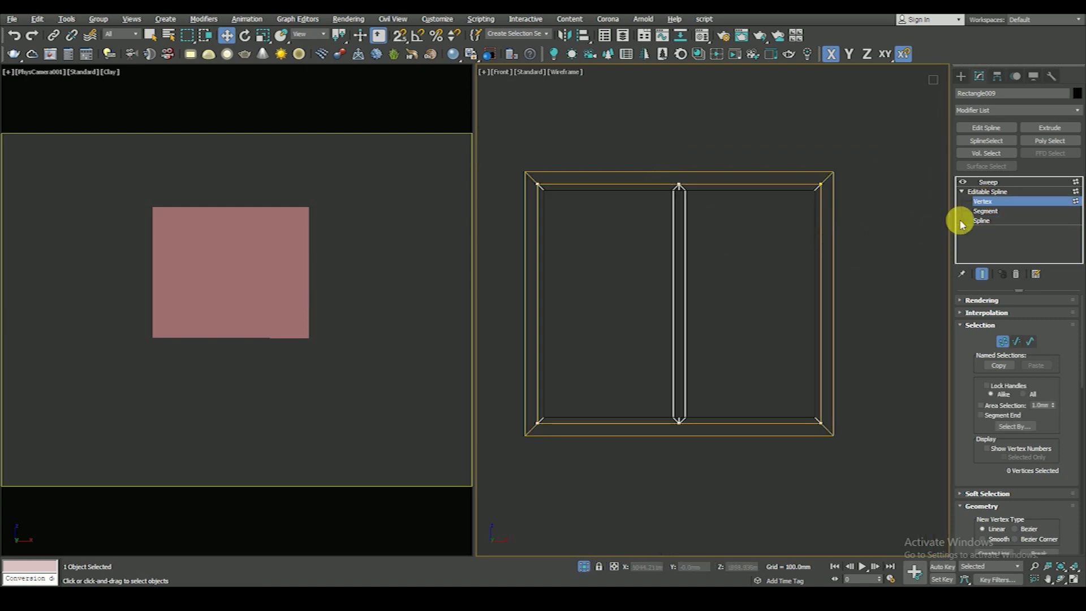
Step: Nudge the middle bar segment slightly sideways to centre it in the frame
click(984, 210)
click(683, 208)
scroll(687, 305, up, 4)
scroll(690, 316, up, 3)
drag(696, 315, 703, 322)
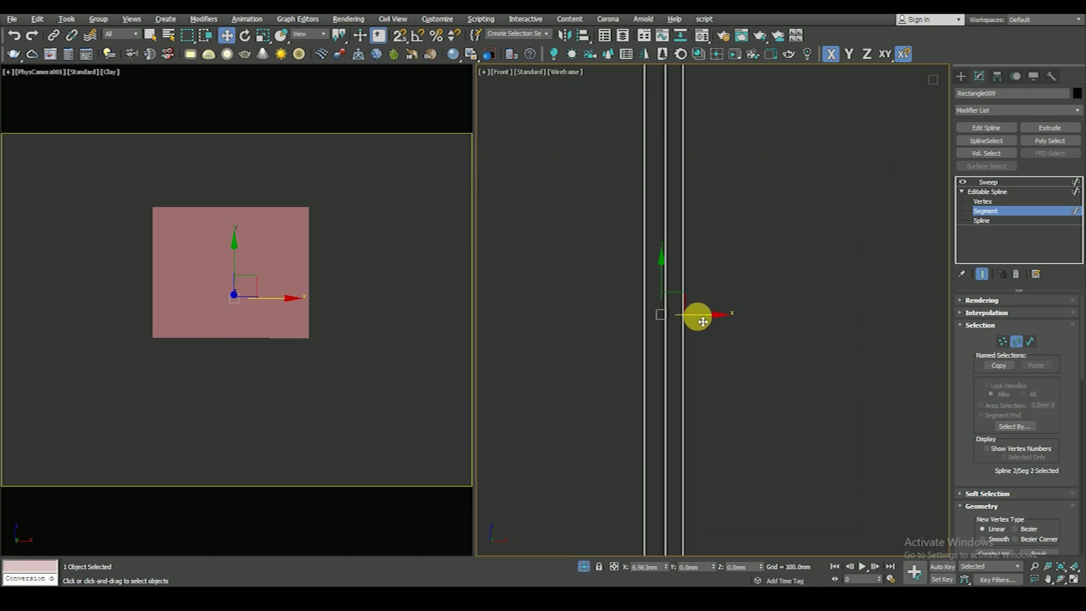
scroll(699, 323, up, 2)
key(space)
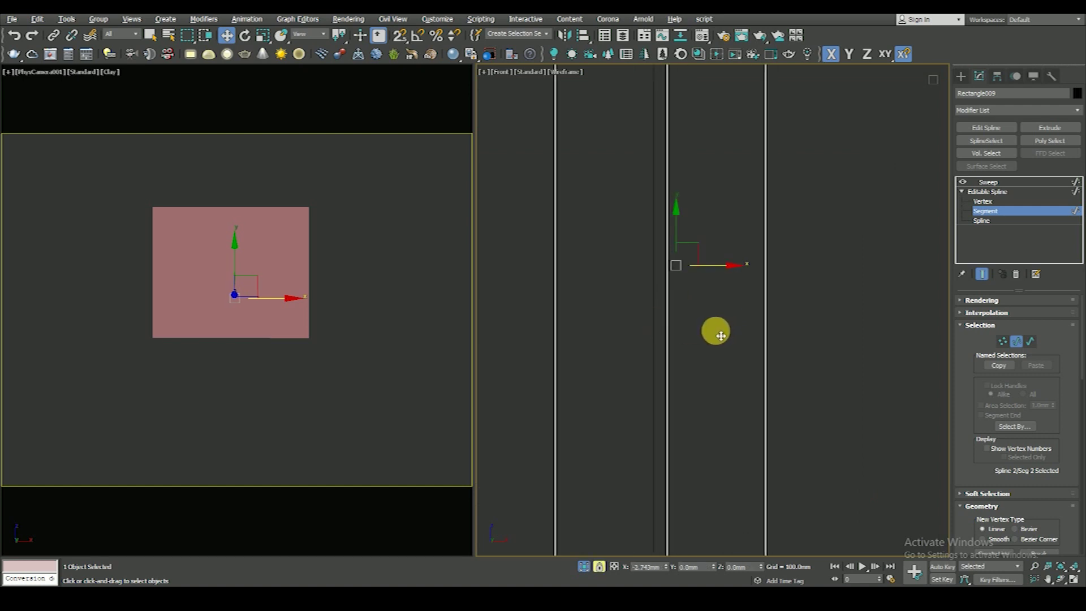
scroll(722, 332, down, 1)
scroll(735, 335, down, 1)
scroll(767, 336, down, 1)
scroll(782, 337, down, 1)
key(z)
key(space)
click(756, 339)
click(987, 192)
Step: Delete the guide plane Plane001 and view the front view shaded with edges
click(788, 260)
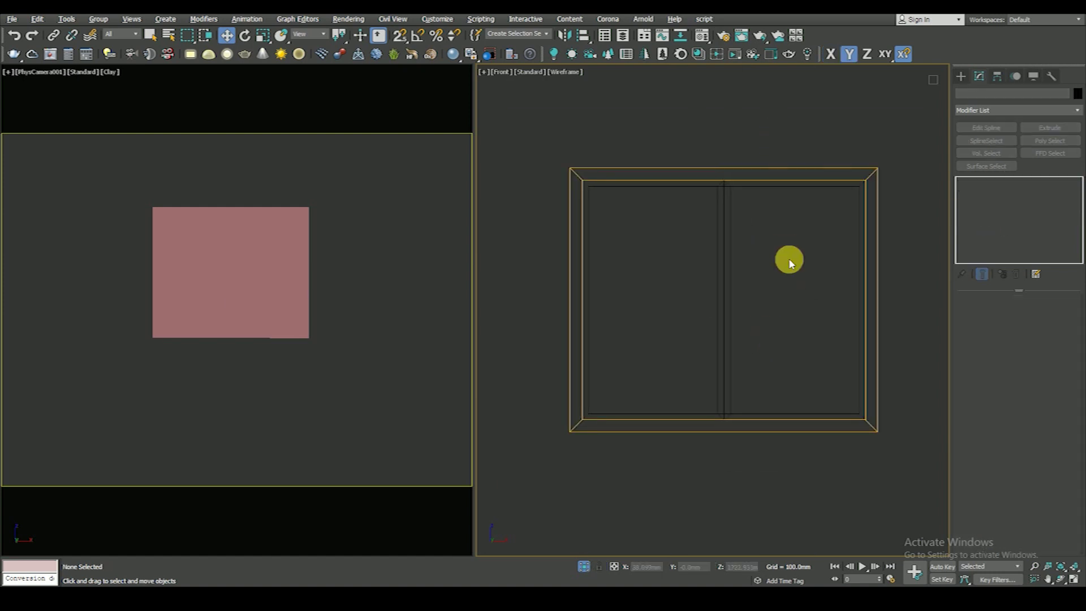
scroll(763, 264, down, 2)
key(Delete)
key(z)
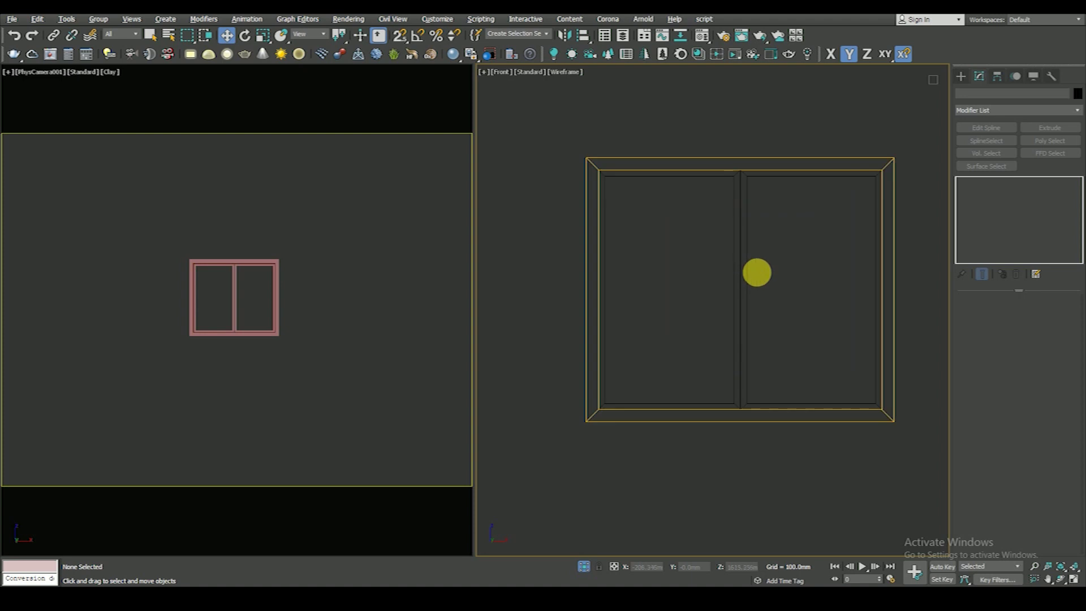
key(F3)
key(F3)
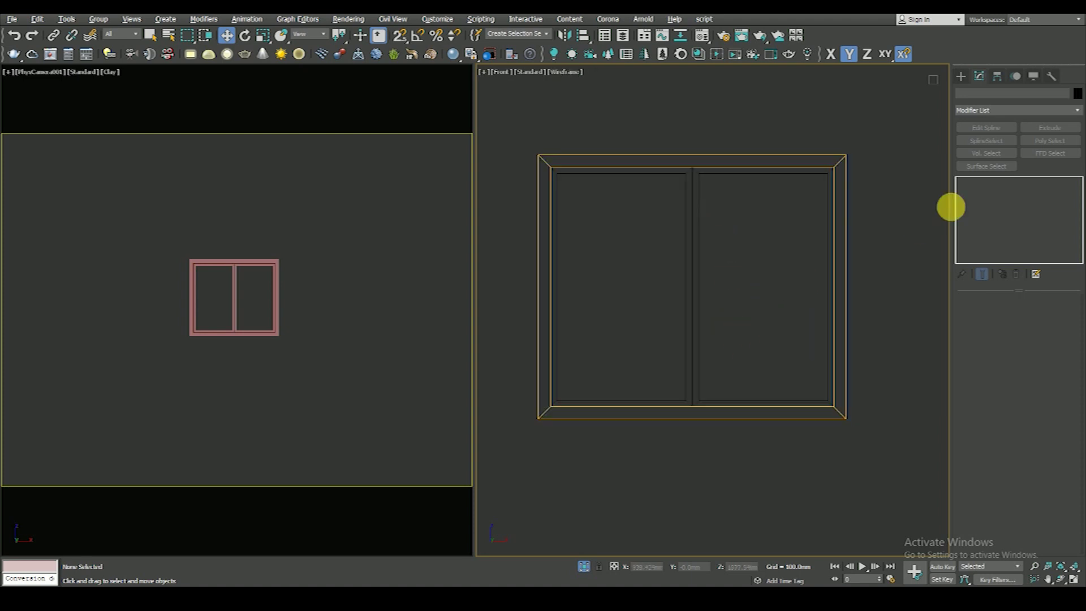
click(960, 76)
Step: Draw a vertex-snapped rectangle, Rectangle010, covering the window's right pane
click(972, 92)
click(1022, 157)
middle_drag(735, 228, 725, 190)
key(s)
drag(688, 135, 817, 362)
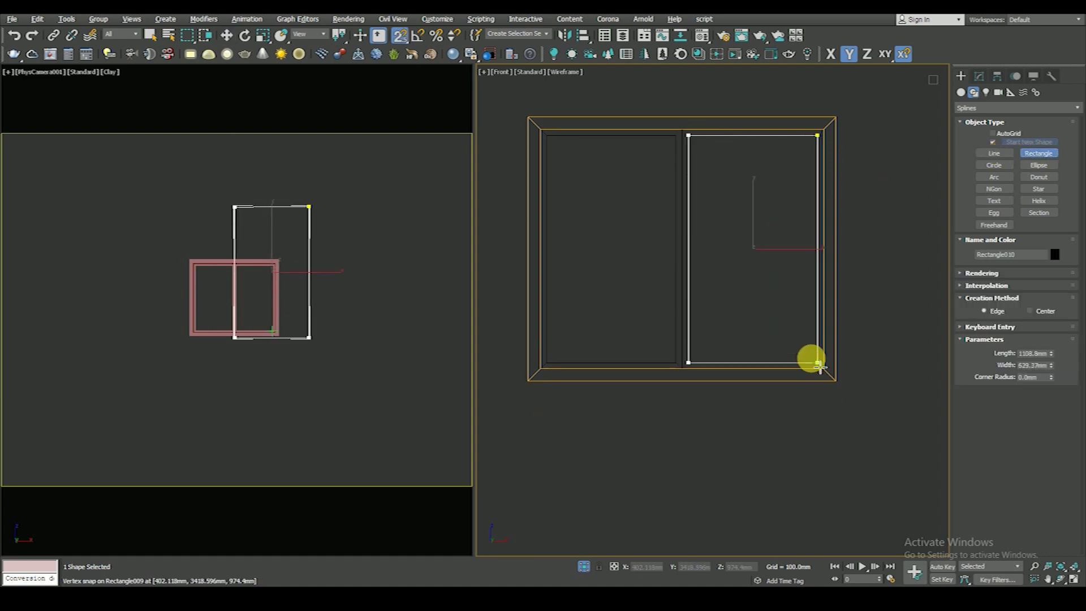
Step: Convert Rectangle010 to an editable spline and add a Sweep modifier
click(980, 76)
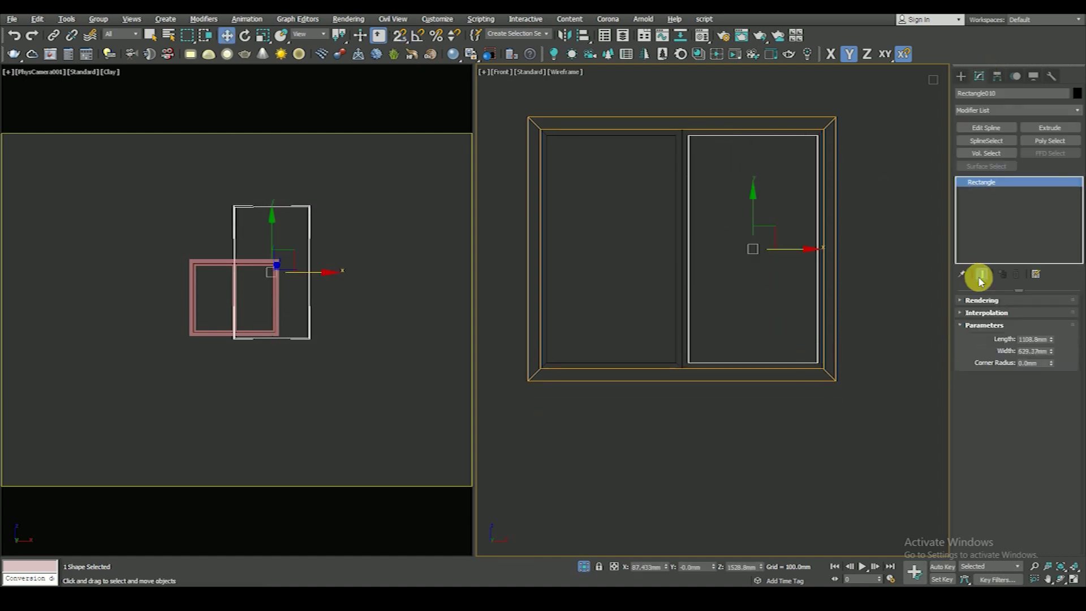
right_click(784, 205)
click(897, 316)
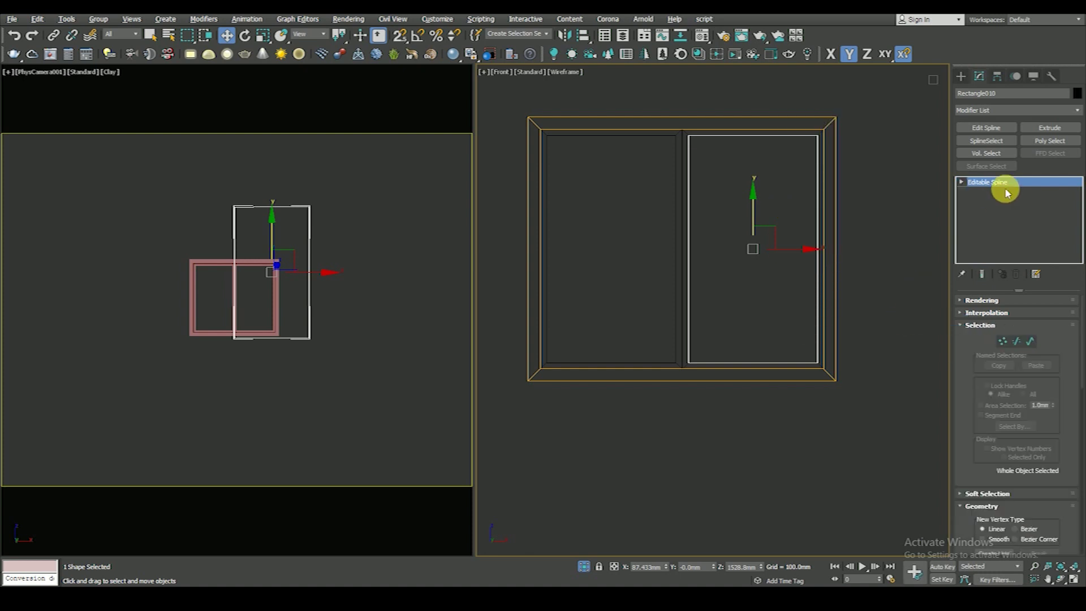
right_click(834, 230)
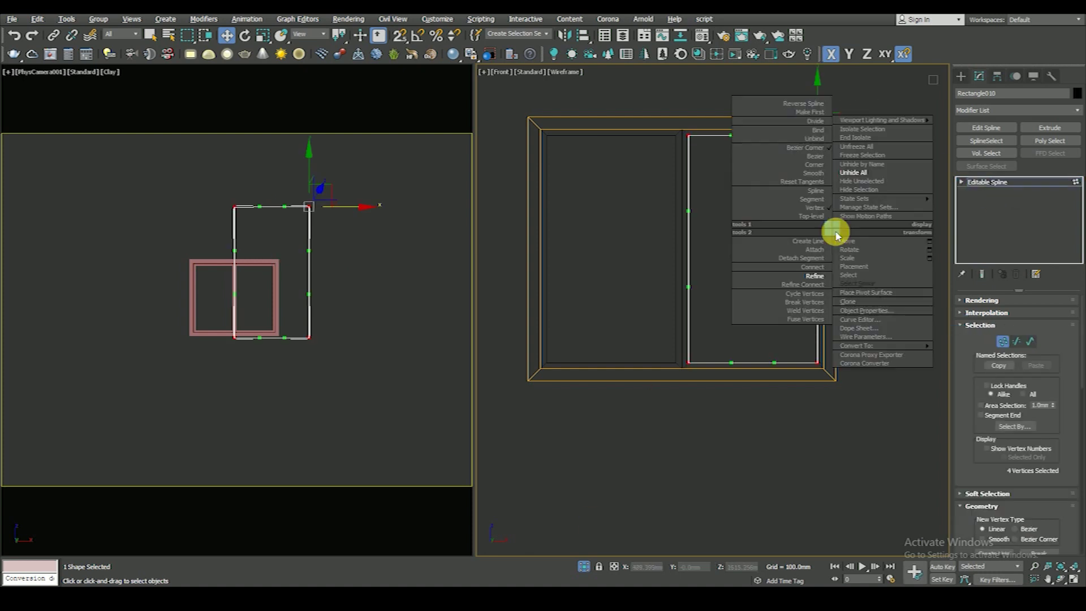
click(809, 160)
click(984, 182)
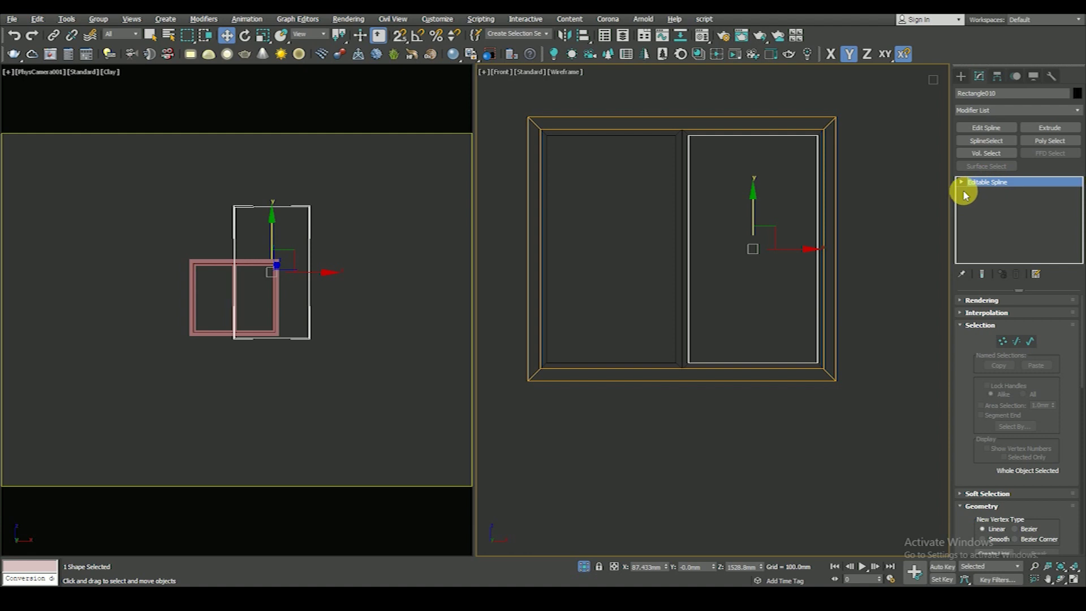
click(997, 108)
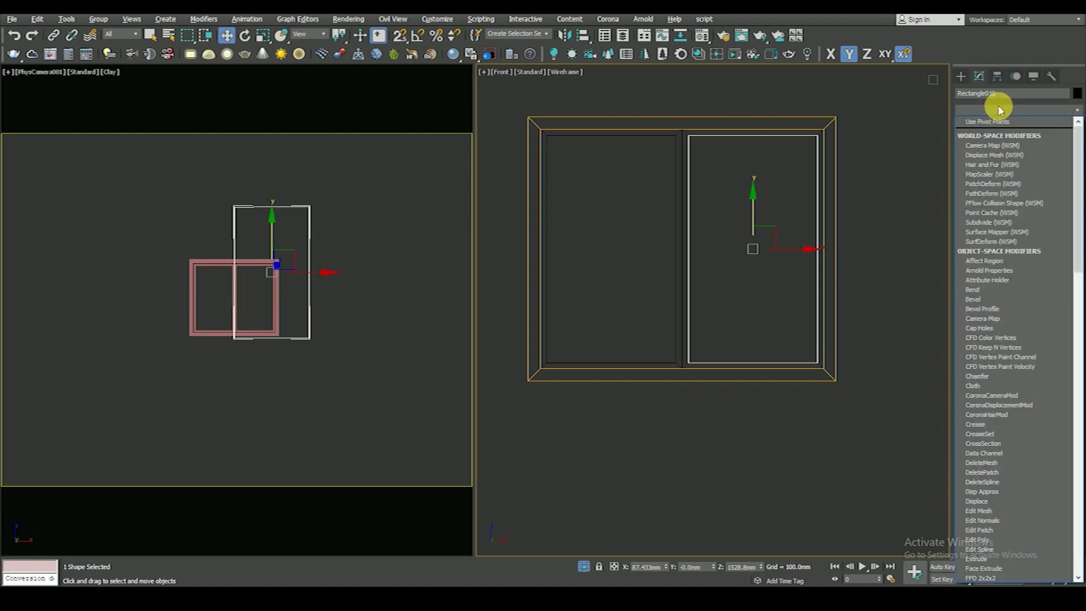
text(sw)
key(Return)
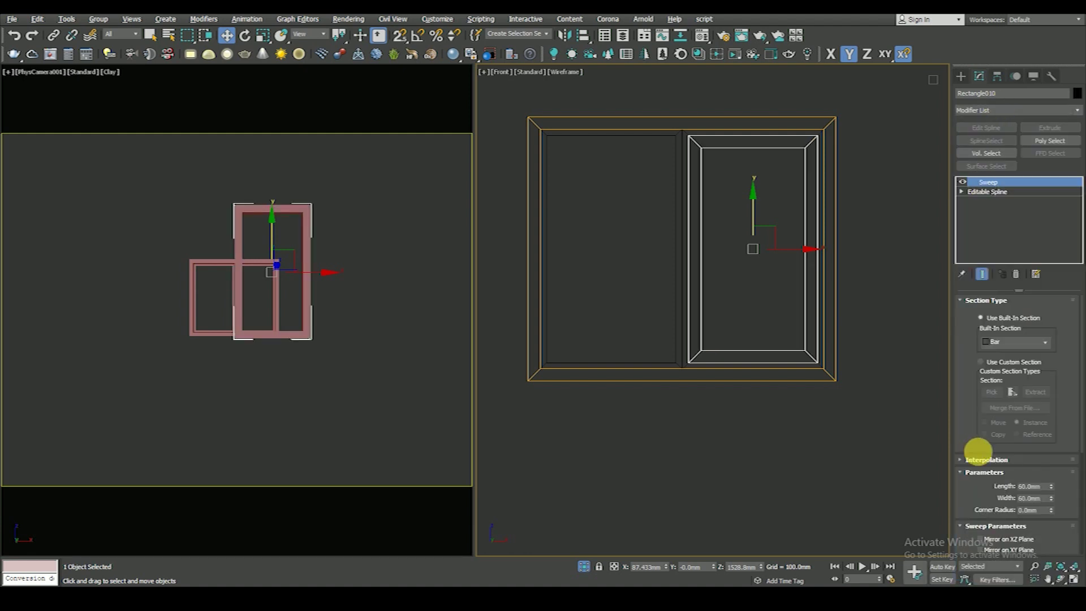
Step: Set the sweep Bar section to Length 20mm and Width 10mm
click(1029, 501)
key(Return)
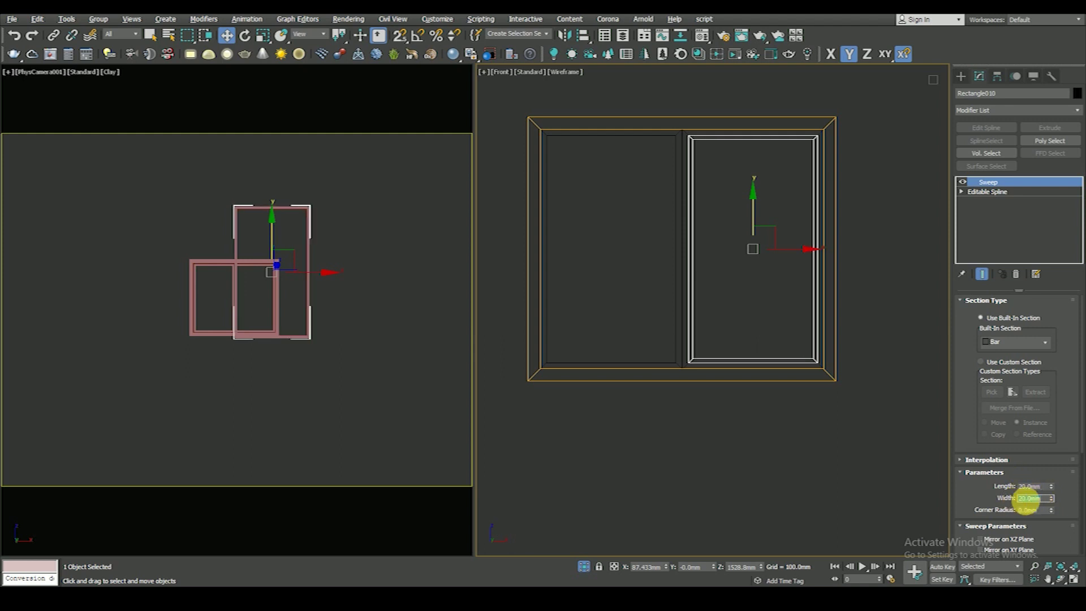
key(Return)
click(1033, 502)
text(10)
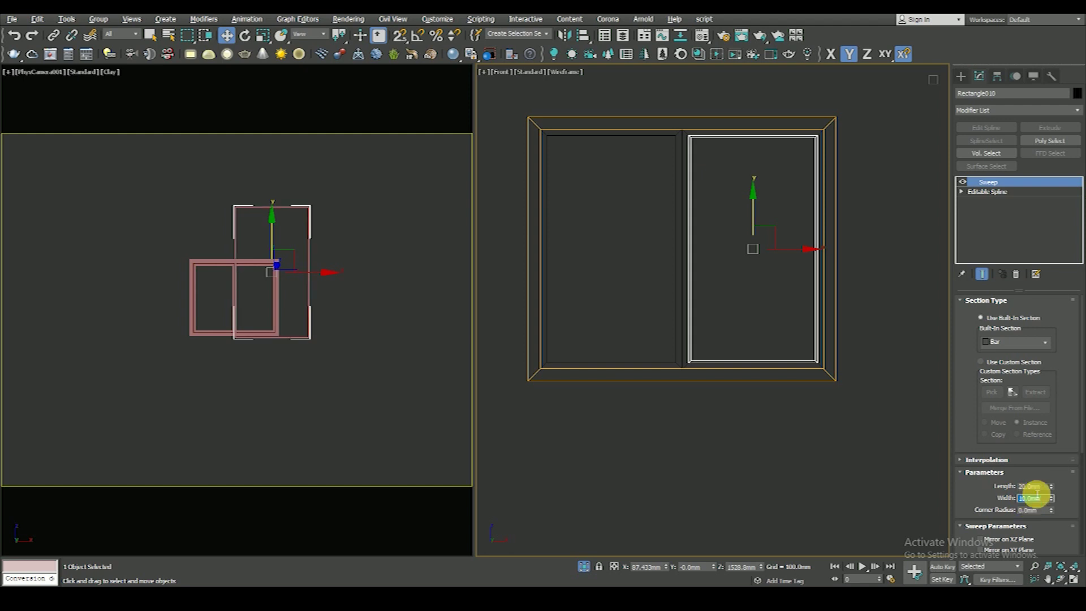
mouse_move(988, 502)
mouse_down()
mouse_move(984, 327)
mouse_move(1001, 518)
mouse_up()
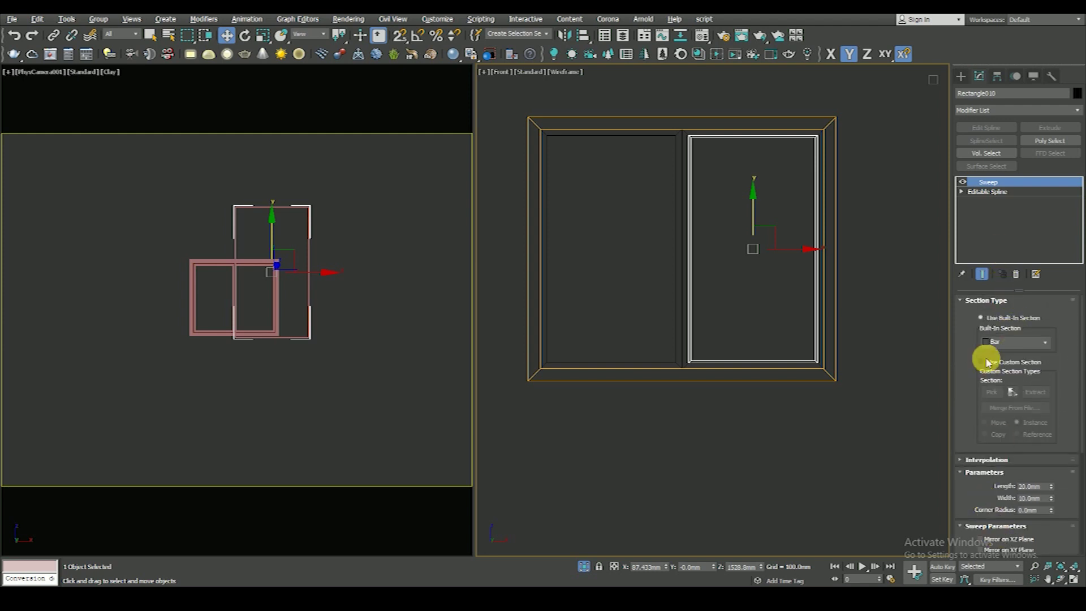
click(998, 211)
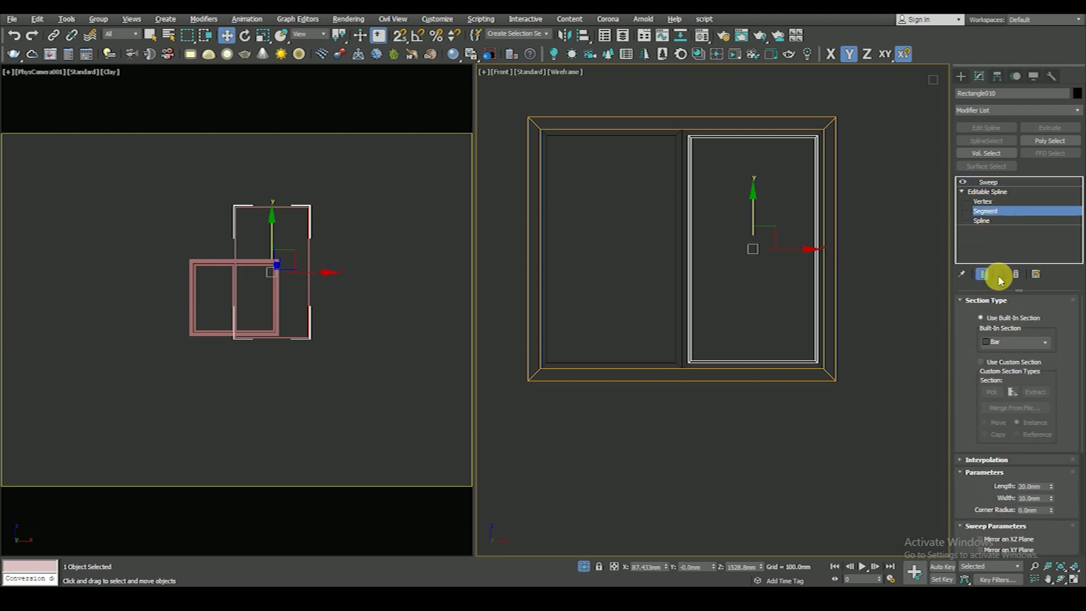
Step: Copy the right edge into a middle vertical bar and snap its ends to the sash edges
drag(858, 203, 782, 257)
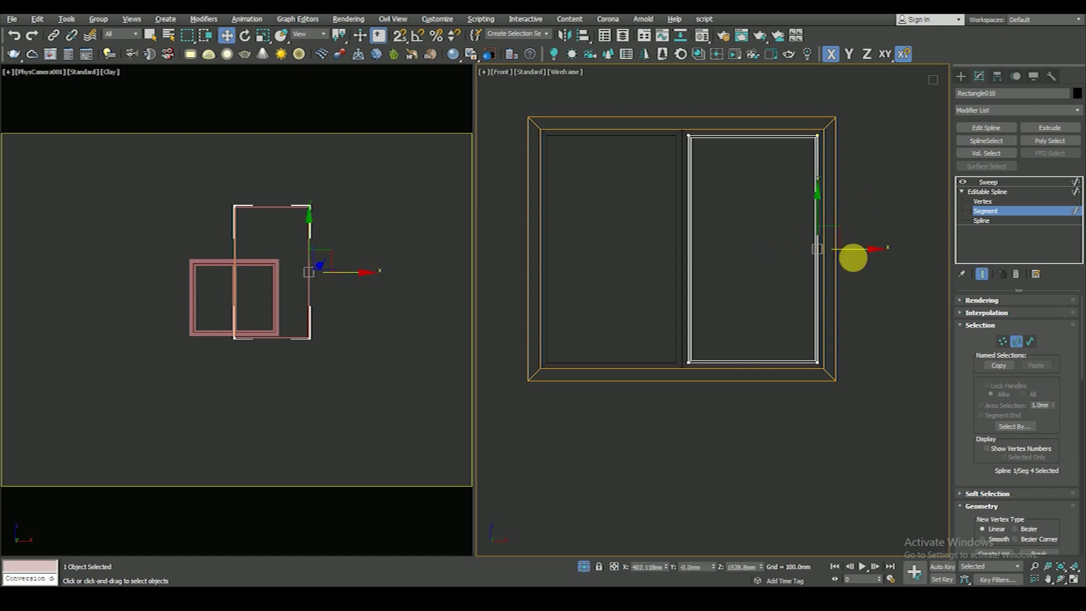
shift+drag(859, 255, 797, 253)
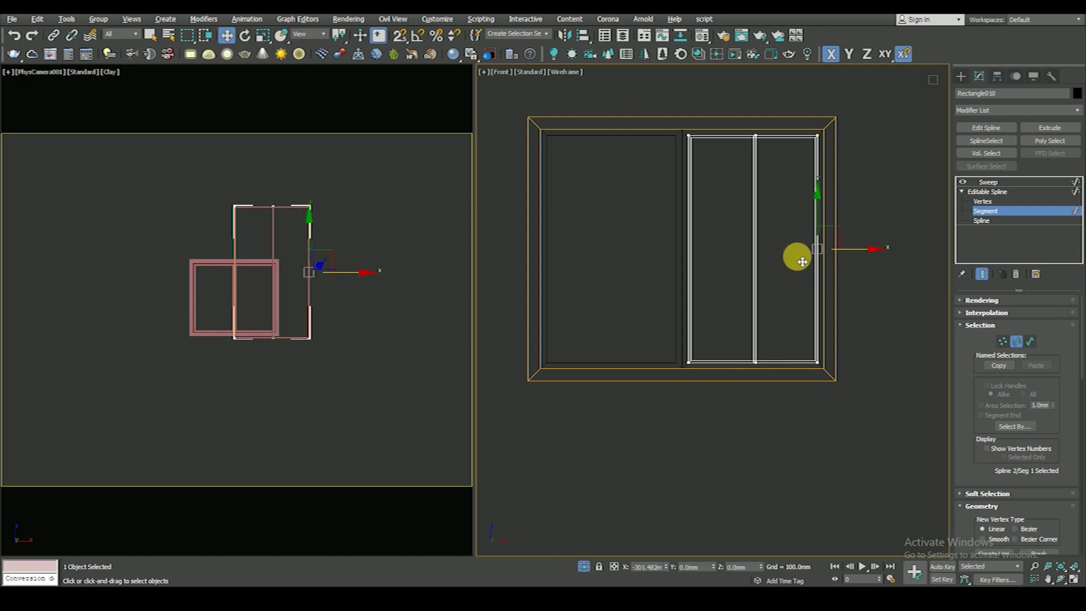
click(792, 283)
click(983, 202)
scroll(741, 126, up, 4)
key(s)
mouse_move(761, 170)
mouse_down()
mouse_move(782, 126)
mouse_move(596, 164)
mouse_up()
scroll(707, 154, down, 4)
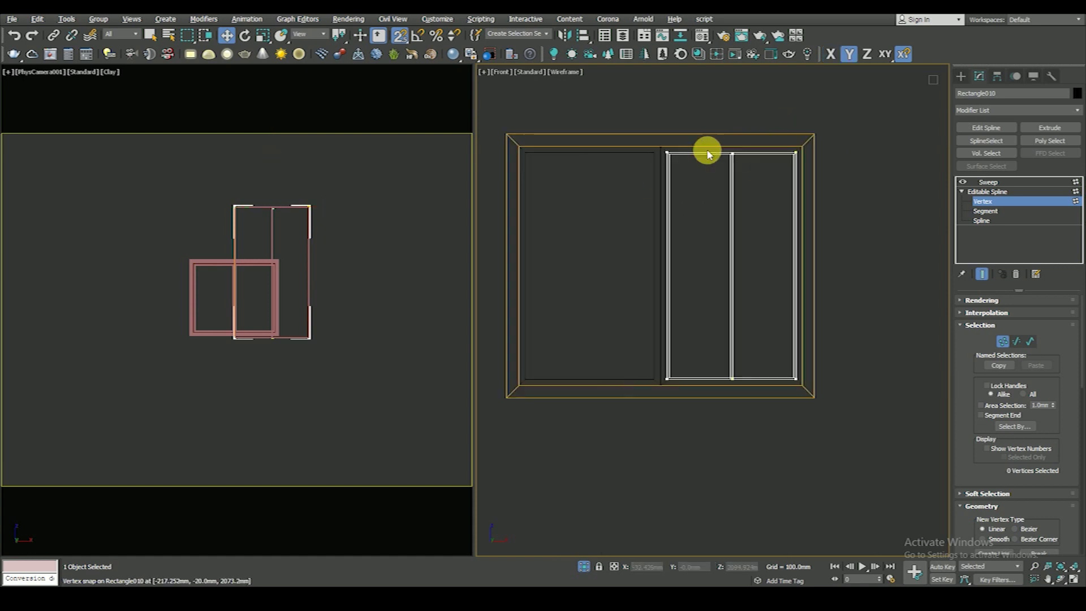
click(732, 376)
scroll(730, 362, up, 2)
scroll(735, 363, up, 2)
drag(737, 362, 727, 392)
scroll(728, 393, down, 3)
click(889, 214)
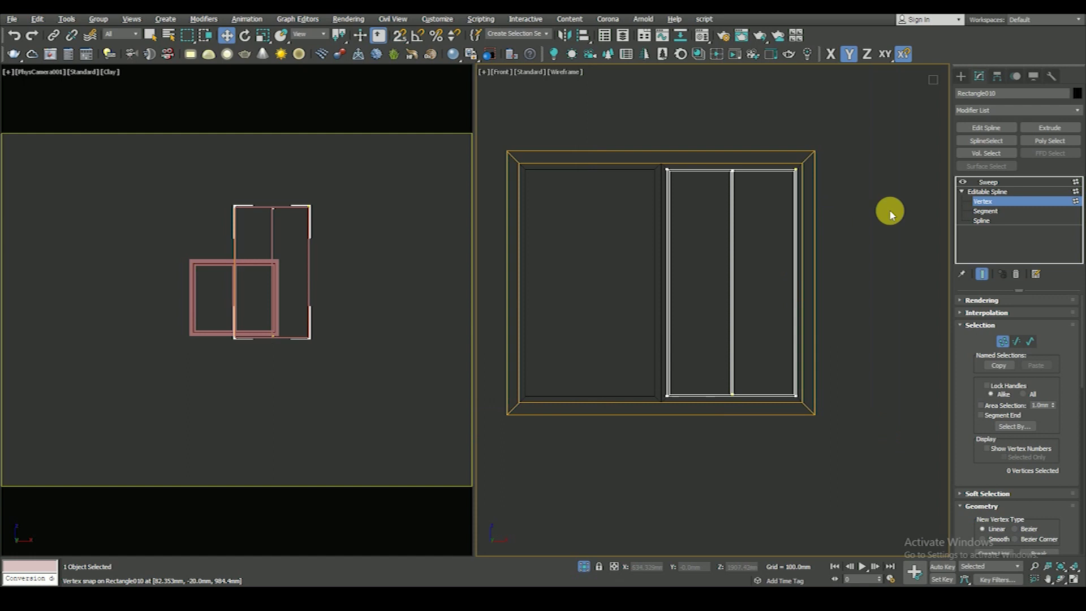
click(990, 182)
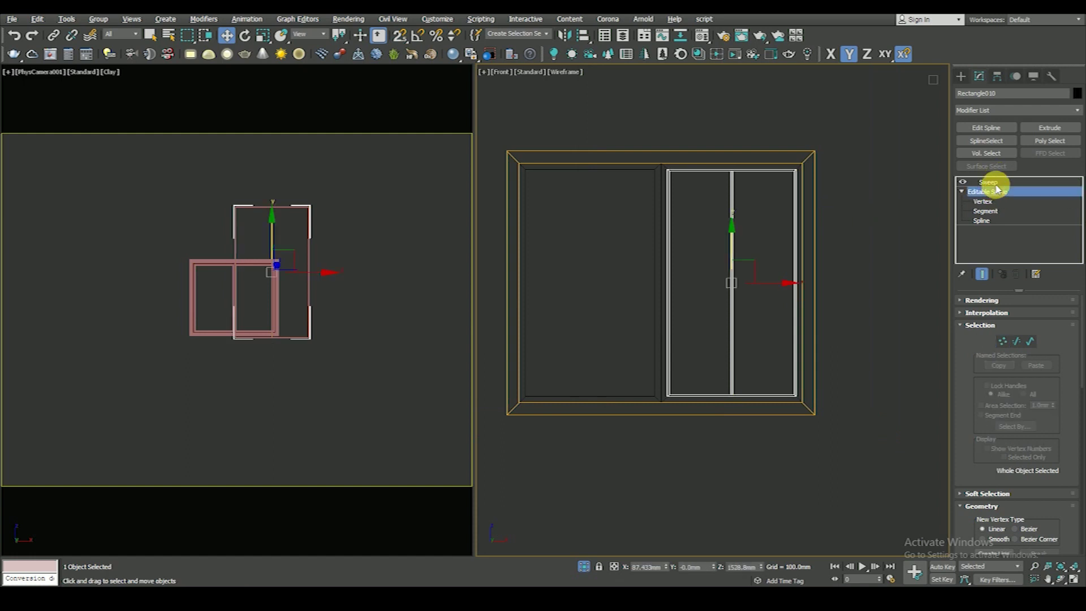
Step: Copy the sash's top edge down to form horizontal bars across the right pane
click(987, 212)
click(730, 169)
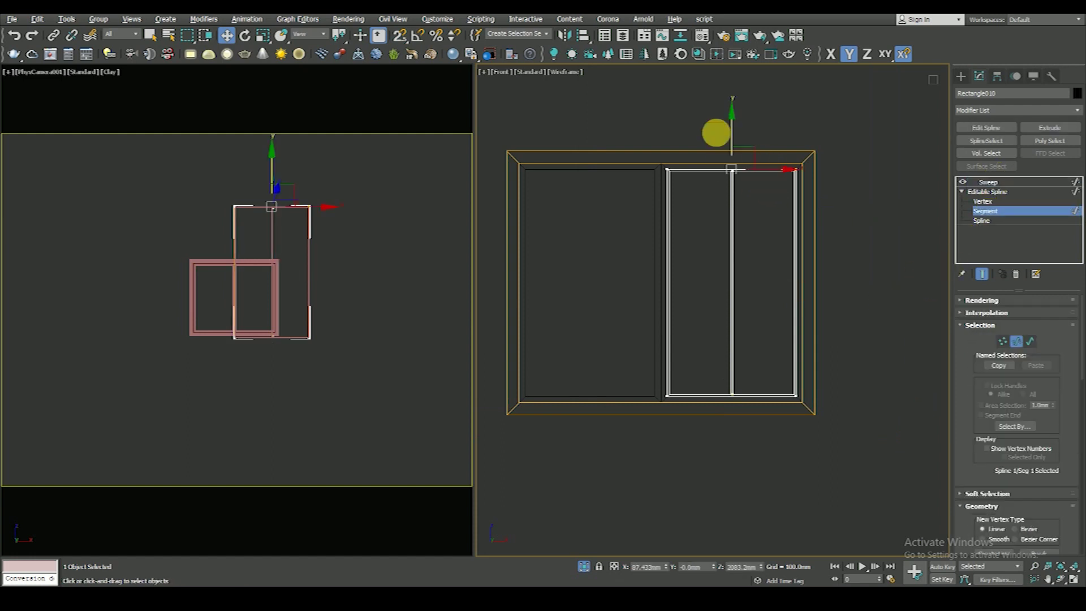
shift+drag(730, 121, 732, 183)
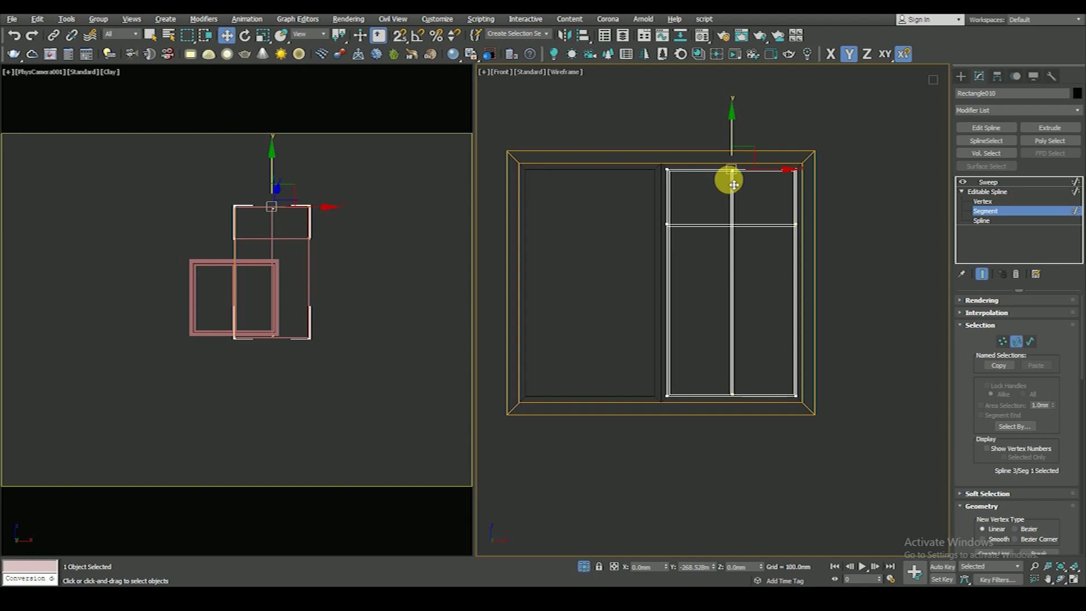
shift+drag(735, 189, 741, 300)
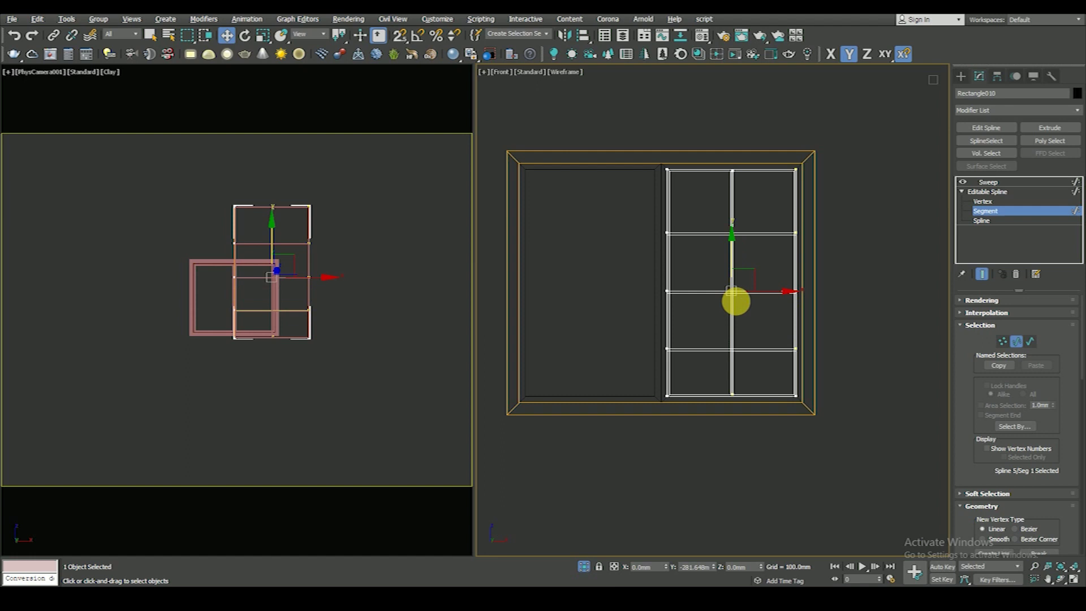
click(750, 290)
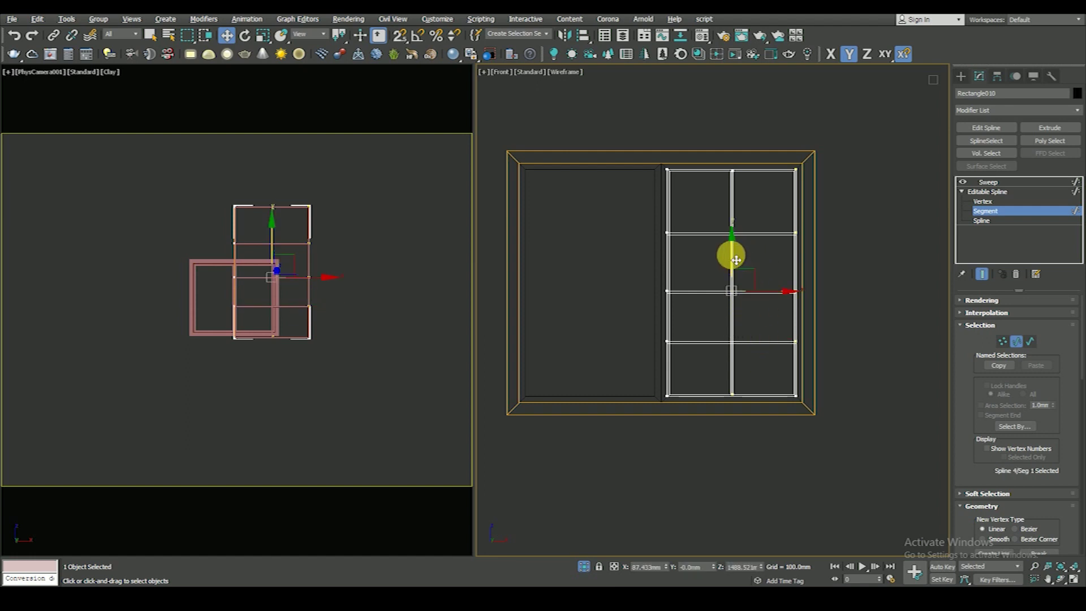
scroll(735, 226, down, 2)
scroll(769, 294, down, 1)
click(789, 330)
scroll(746, 209, up, 1)
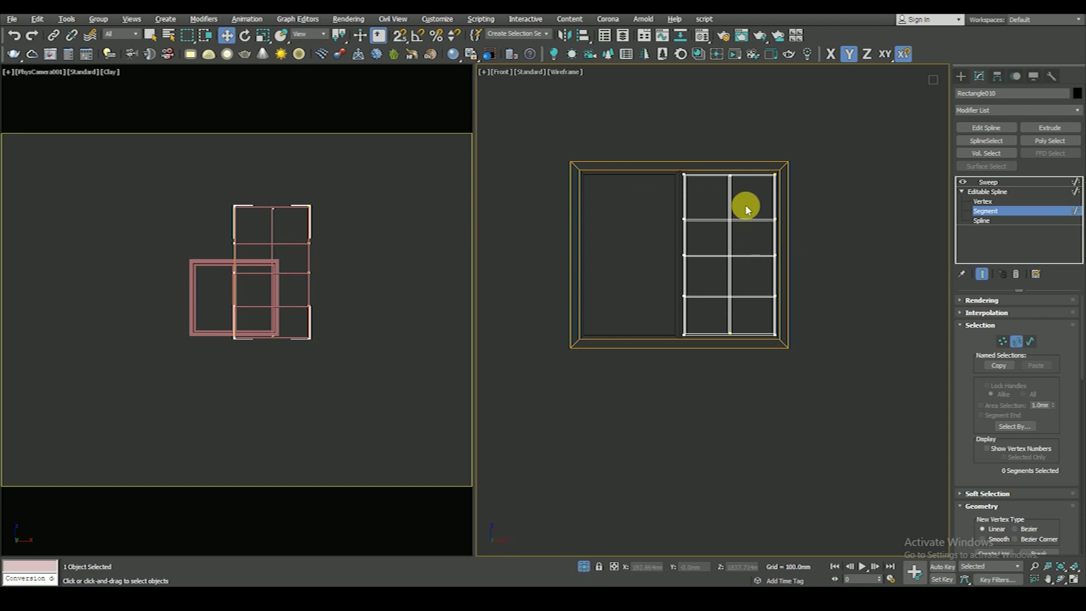
drag(759, 315, 724, 220)
click(836, 294)
scroll(667, 215, up, 1)
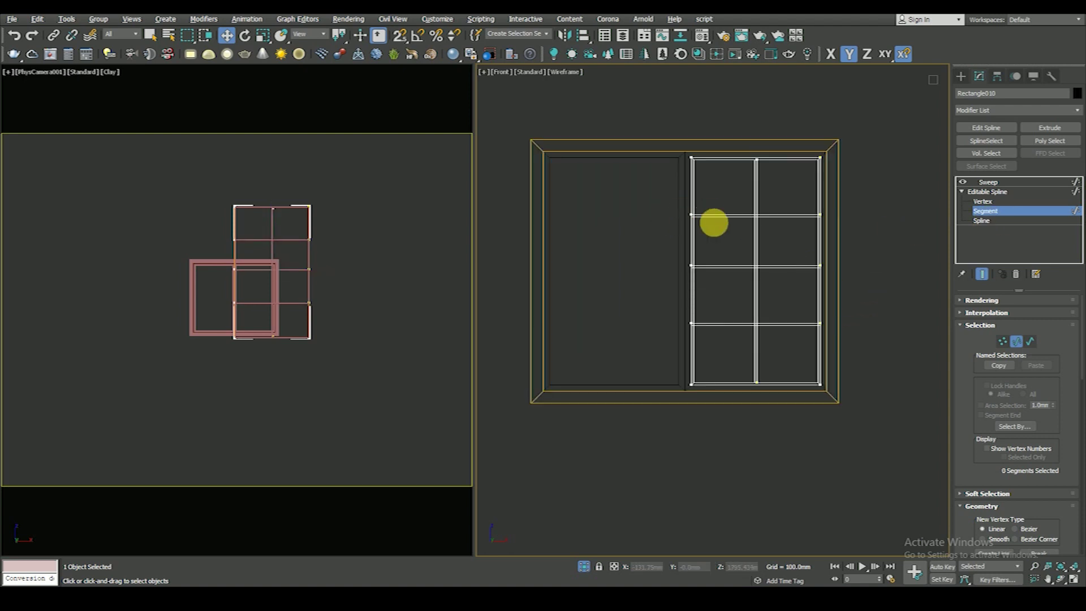
Step: Snap the horizontal bars' end vertices onto the sash's side edges
click(984, 202)
drag(809, 213, 836, 347)
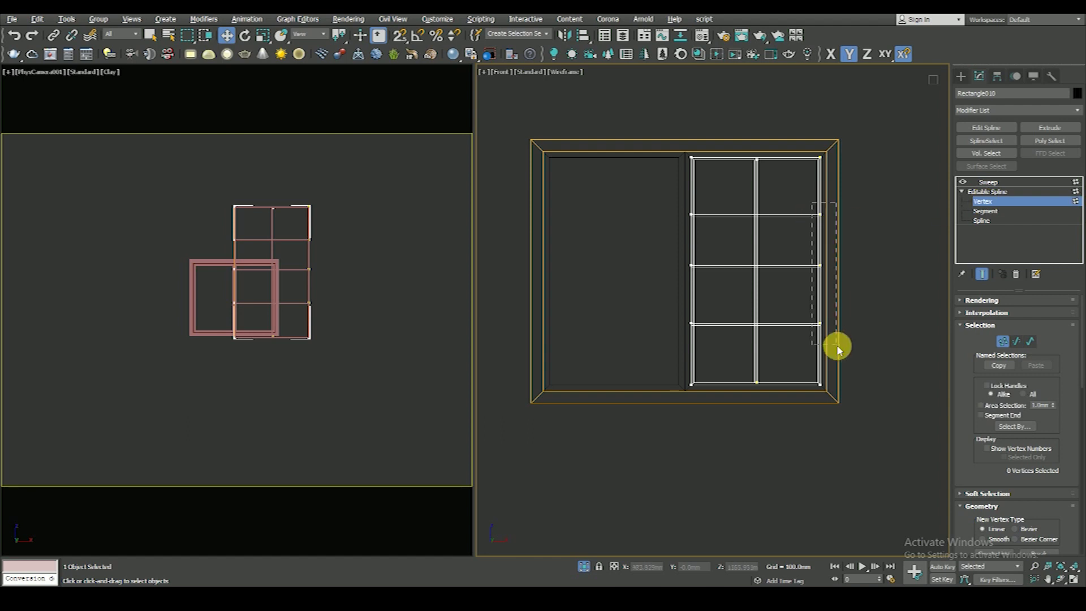
drag(853, 231, 819, 215)
drag(702, 204, 678, 283)
drag(706, 182, 718, 339)
scroll(705, 223, up, 2)
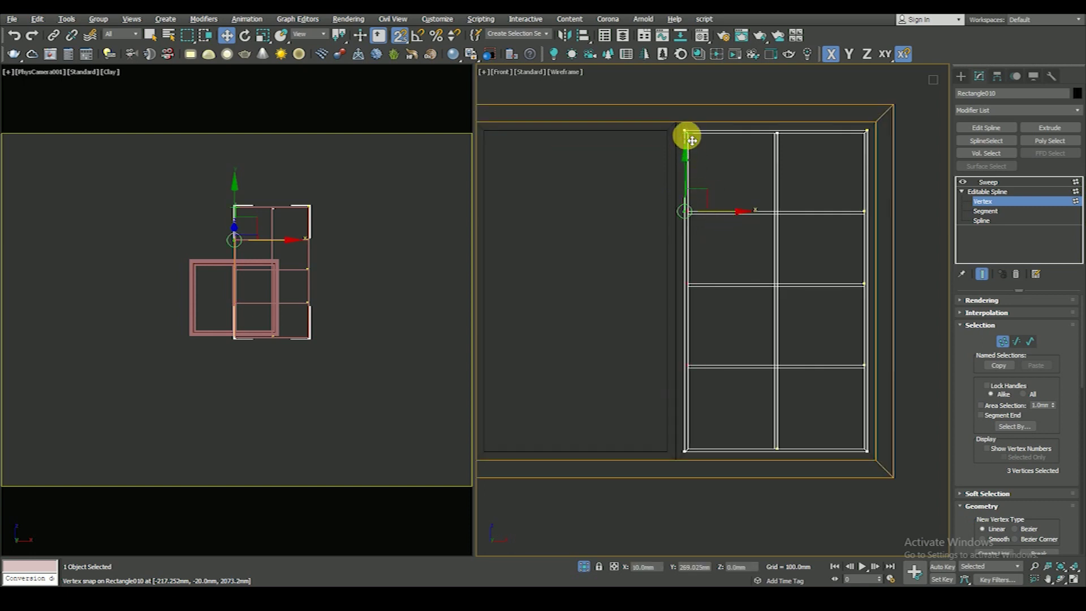
scroll(752, 207, down, 3)
click(994, 192)
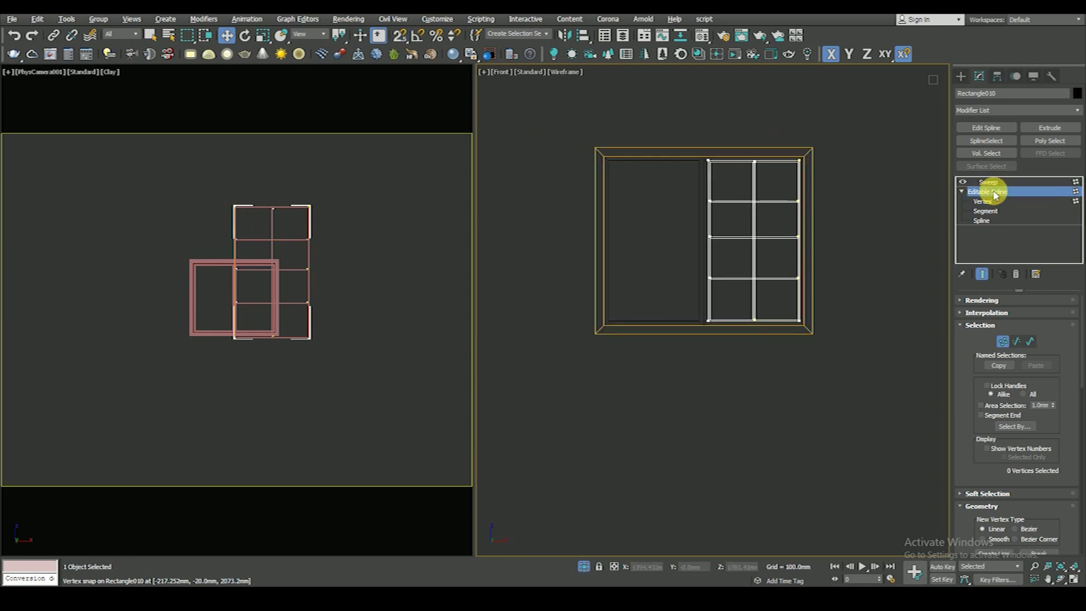
scroll(771, 222, up, 2)
key(F3)
scroll(779, 259, down, 1)
Step: Copy the gridded right sash as Rectangle011 toward the left pane
key(F3)
shift+drag(665, 274, 647, 273)
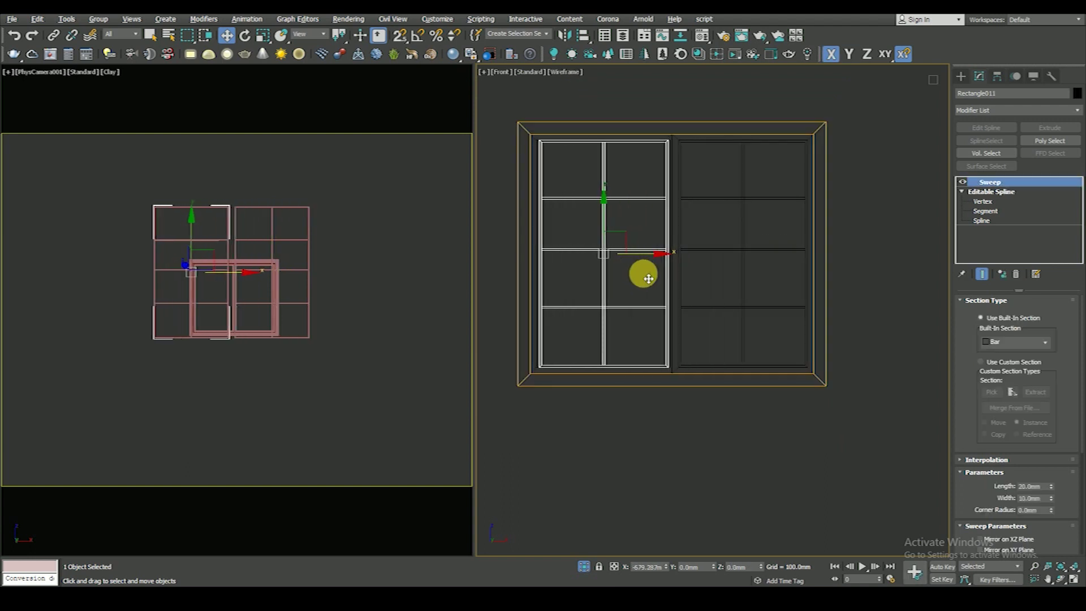
click(545, 346)
scroll(655, 141, up, 5)
key(s)
scroll(684, 136, down, 5)
scroll(627, 150, up, 5)
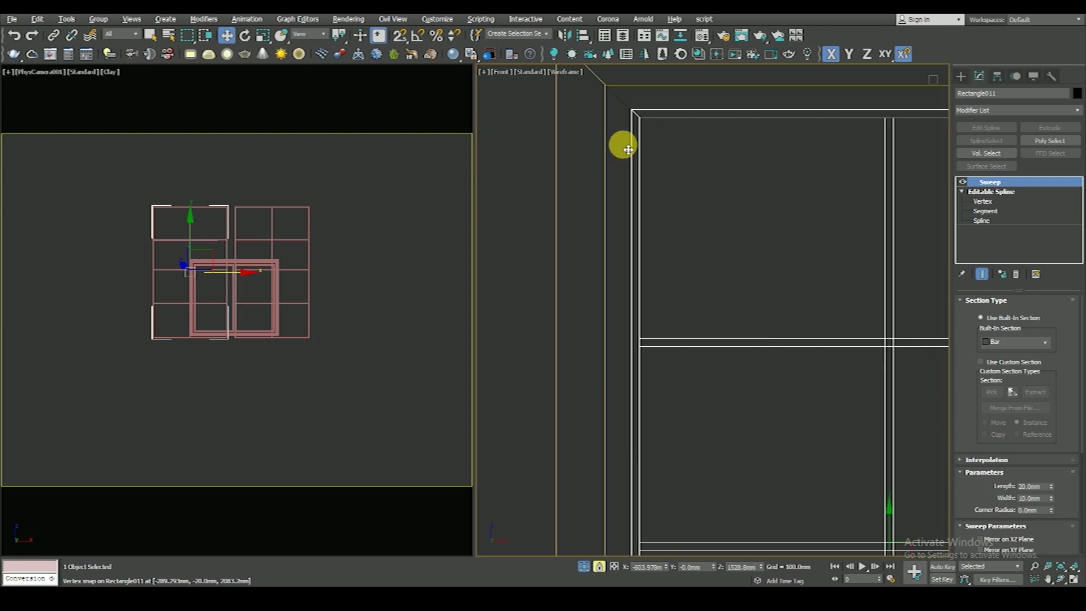
scroll(620, 142, up, 2)
scroll(608, 141, down, 3)
scroll(591, 144, down, 3)
click(627, 103)
scroll(619, 147, up, 3)
scroll(600, 161, up, 2)
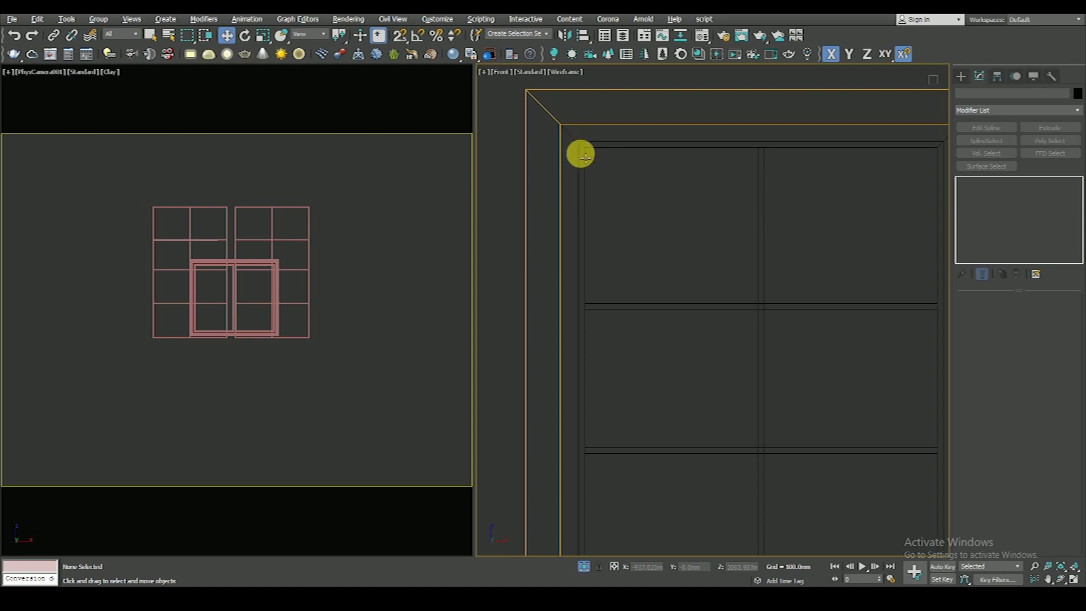
Step: Fit Rectangle011's left-column vertices into the left pane
click(585, 157)
scroll(584, 153, down, 5)
click(961, 193)
click(983, 201)
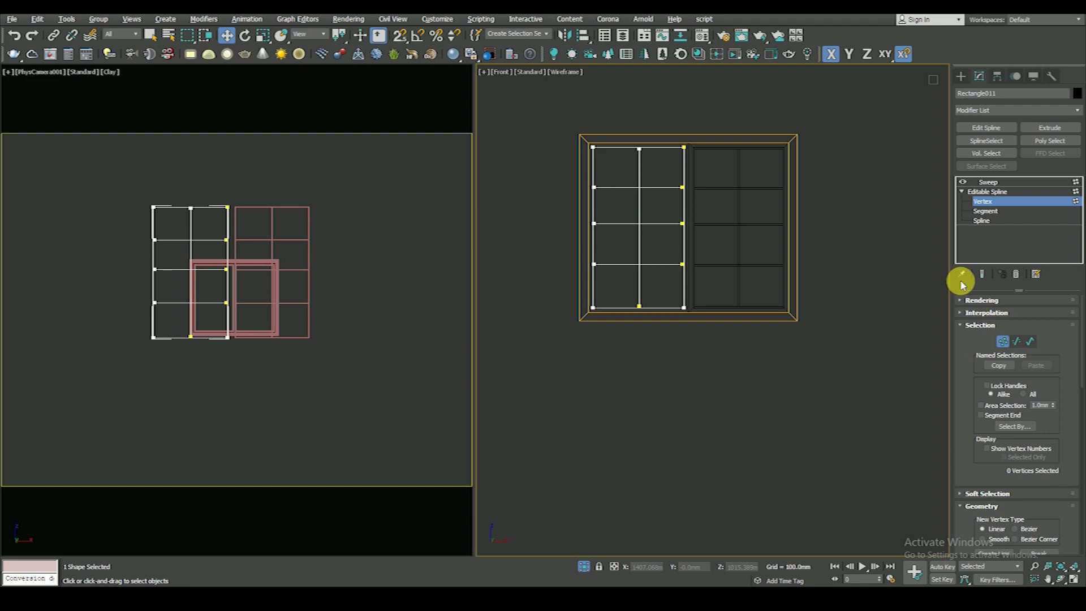
drag(587, 154, 615, 358)
scroll(582, 145, up, 3)
scroll(622, 204, up, 2)
scroll(639, 195, up, 1)
click(594, 187)
scroll(594, 186, down, 3)
scroll(630, 213, down, 3)
Step: Check both gridded sashes in shaded view with edge outlines
key(F3)
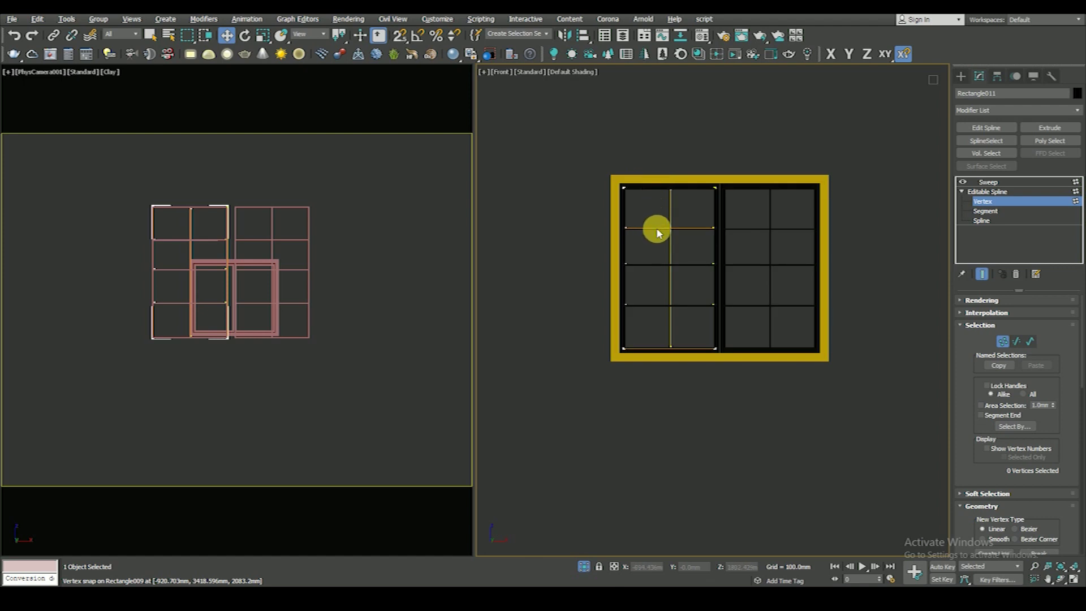
middle_drag(657, 232, 753, 213)
scroll(755, 229, up, 2)
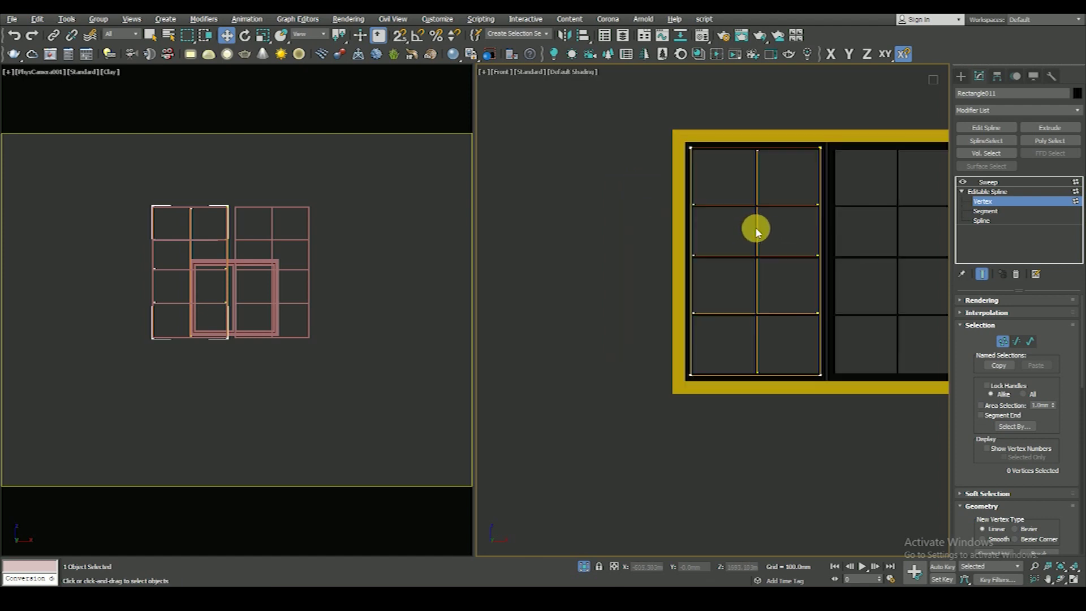
click(977, 196)
scroll(734, 216, down, 3)
click(756, 368)
key(F4)
scroll(795, 246, up, 3)
Step: In Top view, push both gridded sashes back along Y into the frame's depth
key(F3)
click(770, 252)
key(t)
scroll(744, 260, down, 5)
scroll(753, 285, down, 2)
mouse_move(753, 285)
mouse_down()
mouse_move(681, 252)
mouse_move(727, 146)
mouse_up()
scroll(703, 175, up, 3)
middle_drag(618, 109, 603, 185)
Step: Orbit around the window to check the sashes now sit inside the frame
scroll(603, 185, up, 2)
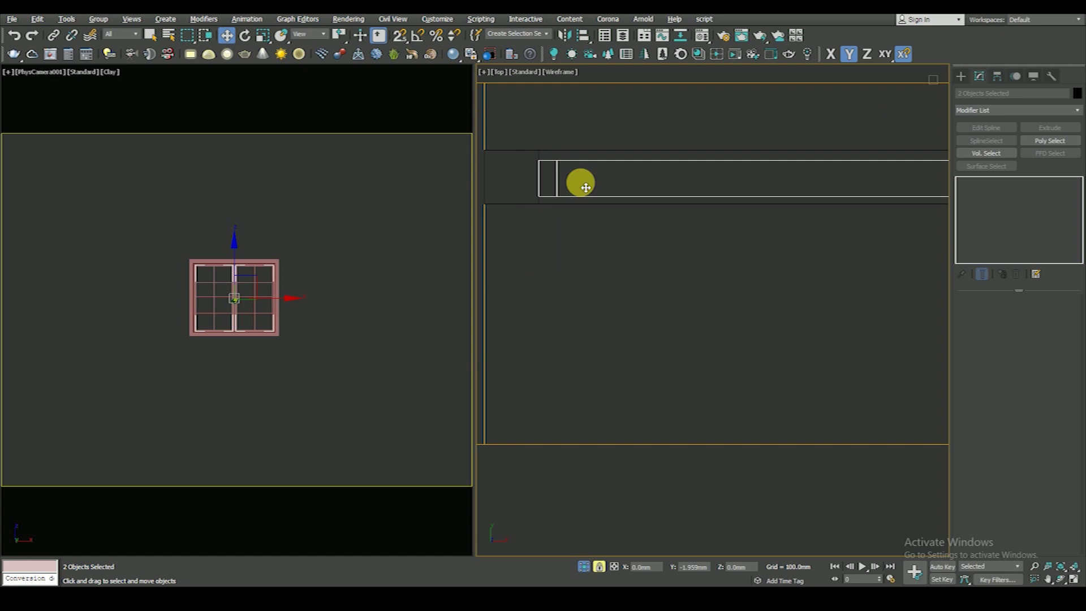
scroll(643, 238, down, 3)
alt+middle_drag(643, 238, 697, 212)
scroll(807, 230, up, 3)
key(F3)
scroll(832, 219, up, 3)
click(706, 260)
scroll(707, 260, down, 4)
key(F4)
click(780, 383)
scroll(772, 339, down, 2)
Step: Return to the Front view in wireframe with the Splines shape options showing
key(f)
scroll(681, 283, up, 3)
scroll(707, 288, up, 3)
key(F3)
scroll(714, 275, down, 2)
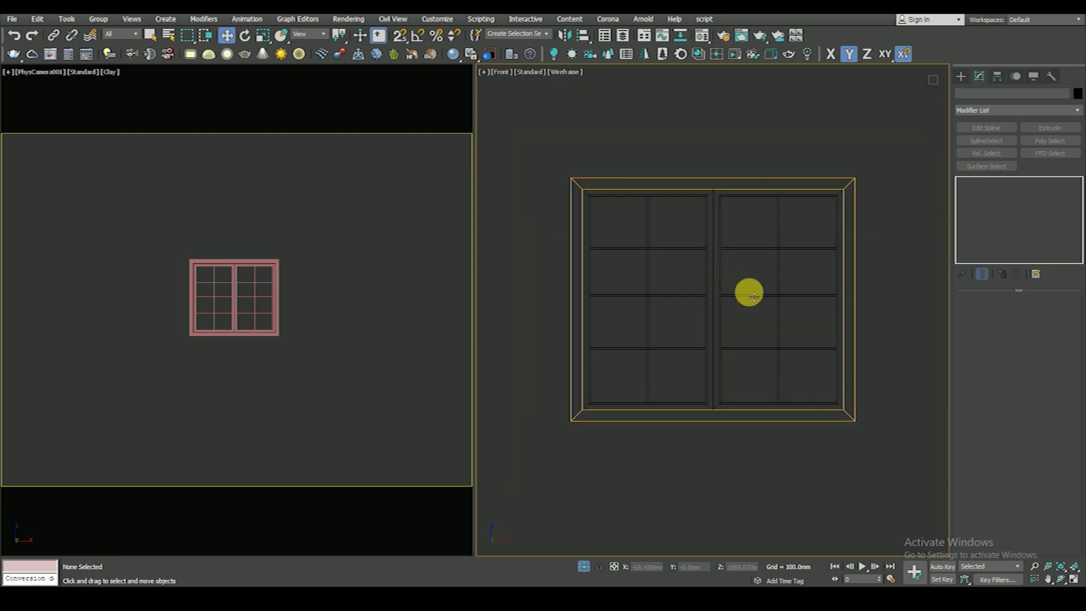
key(F3)
click(961, 82)
key(F3)
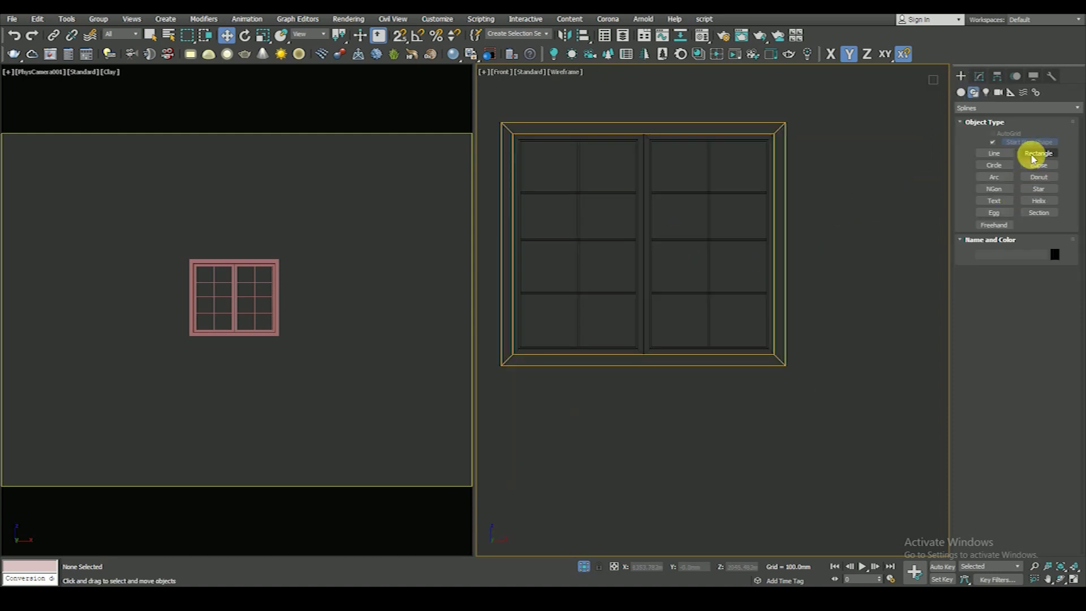
Step: Draw a blue rectangle across the right pane, snapping to its vertices
click(1037, 154)
click(1055, 254)
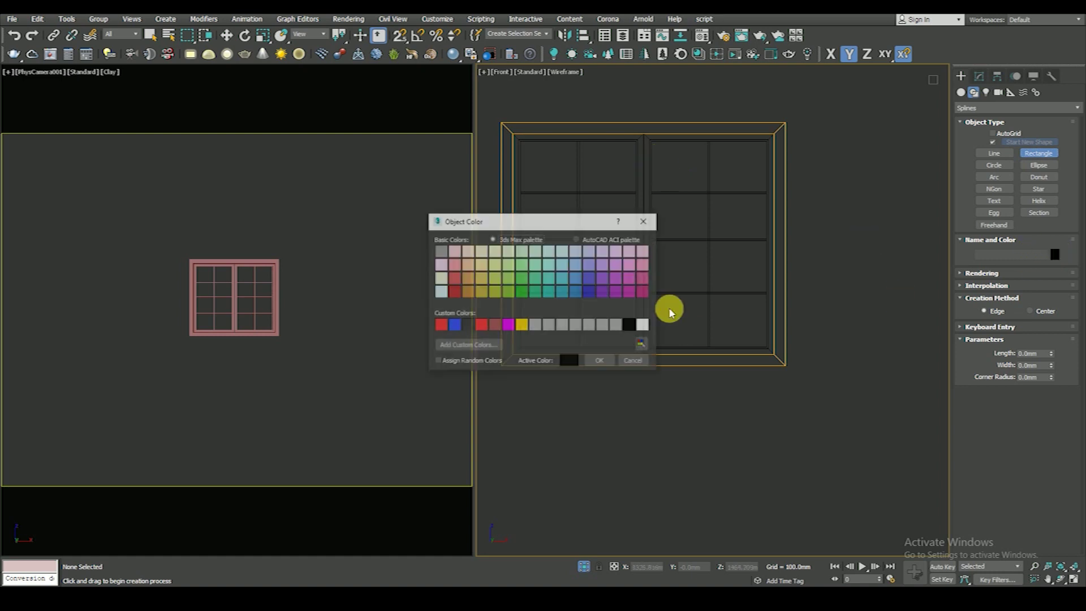
click(608, 367)
scroll(640, 213, up, 3)
middle_drag(764, 169, 686, 151)
key(s)
drag(687, 116, 856, 411)
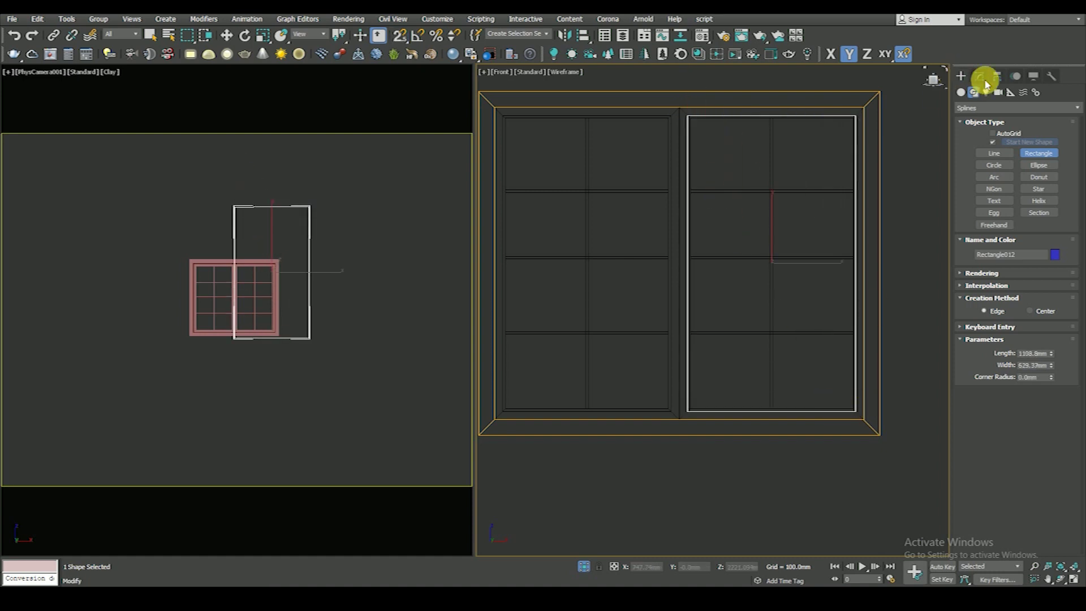
Step: Convert the rectangle to an editable spline and copy its spline toward the left pane
click(979, 76)
right_click(818, 181)
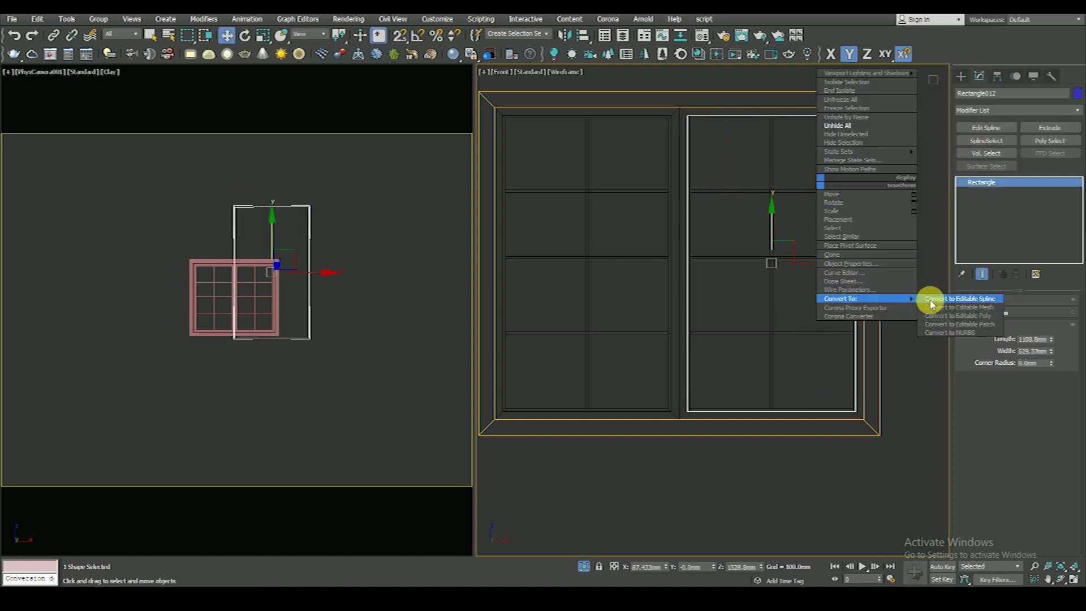
click(929, 301)
scroll(865, 283, down, 5)
right_click(795, 246)
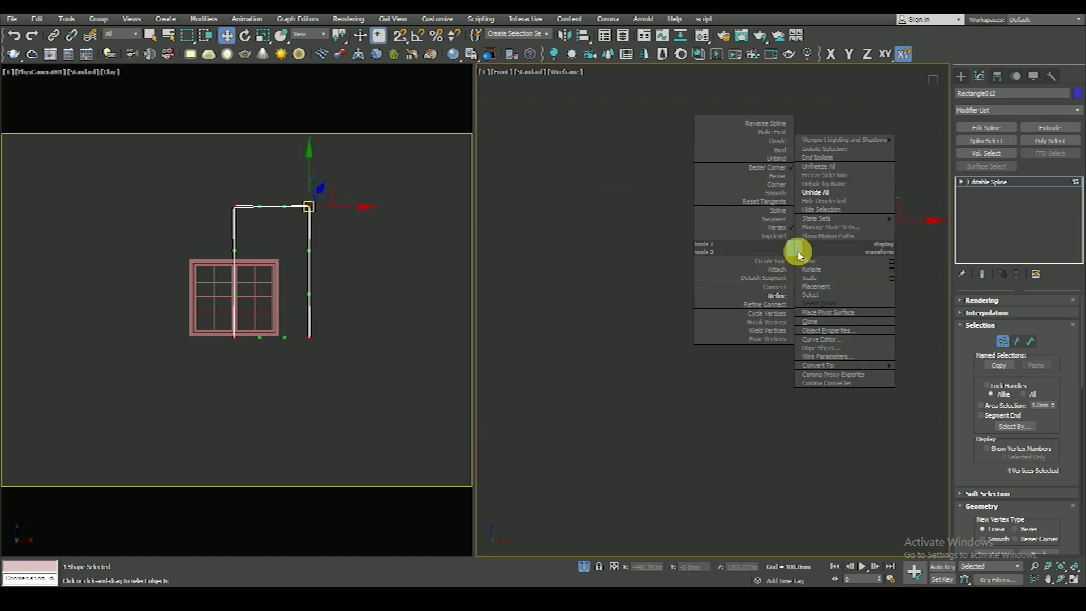
click(771, 182)
click(962, 182)
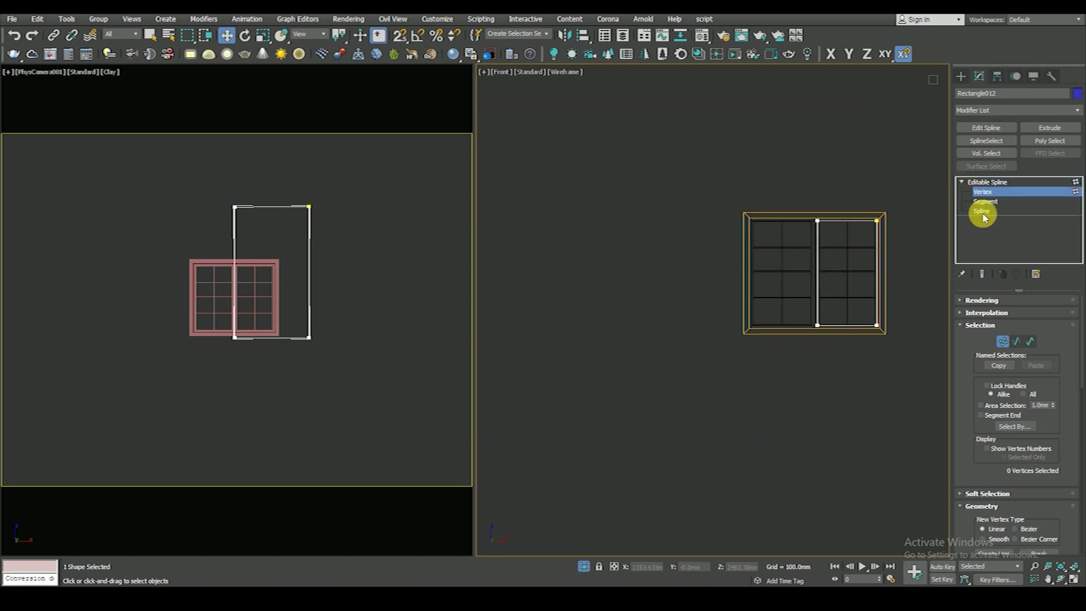
click(982, 211)
click(878, 262)
mouse_move(885, 262)
shift+mouse_down()
mouse_move(877, 283)
mouse_move(887, 298)
mouse_move(793, 293)
shift+mouse_up()
Step: Snap the copied spline's two left vertices onto the left pane's edge
scroll(848, 254, up, 5)
key(s)
scroll(792, 306, up, 2)
scroll(790, 238, down, 4)
scroll(790, 238, down, 1)
click(983, 192)
drag(646, 163, 738, 509)
scroll(666, 175, up, 5)
scroll(732, 229, up, 1)
drag(754, 200, 719, 199)
scroll(667, 187, down, 4)
key(space)
scroll(696, 214, up, 3)
scroll(686, 195, up, 2)
key(space)
click(987, 181)
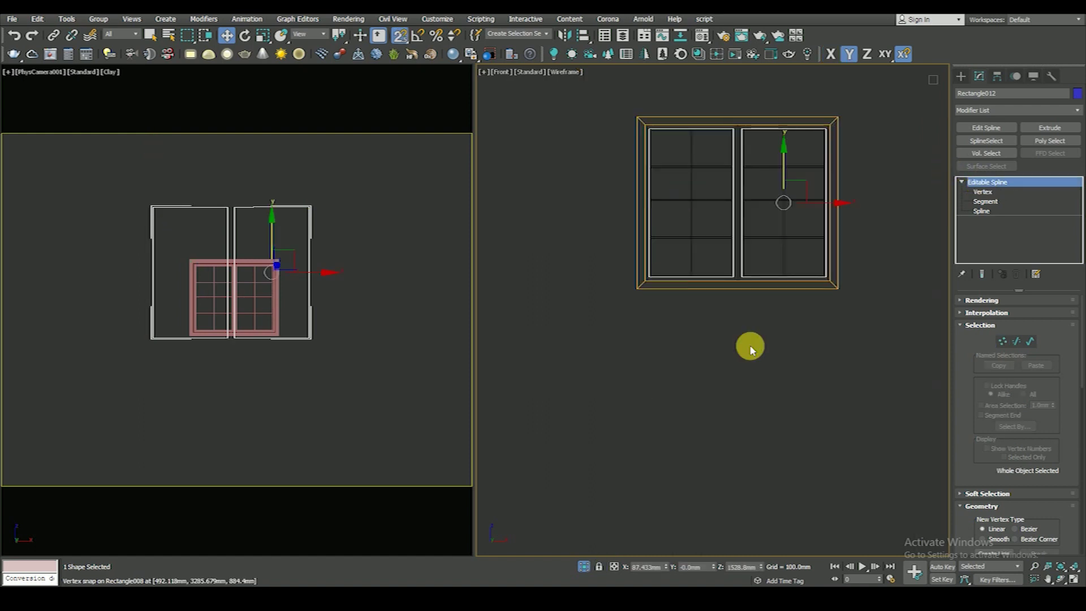
Step: Move the window shape back along its depth in Top view, then check it shaded in 3D
key(t)
drag(744, 290, 735, 165)
scroll(702, 197, up, 3)
scroll(633, 248, up, 3)
key(space)
scroll(633, 283, down, 5)
alt+middle_drag(691, 351, 720, 308)
scroll(720, 308, up, 5)
key(F3)
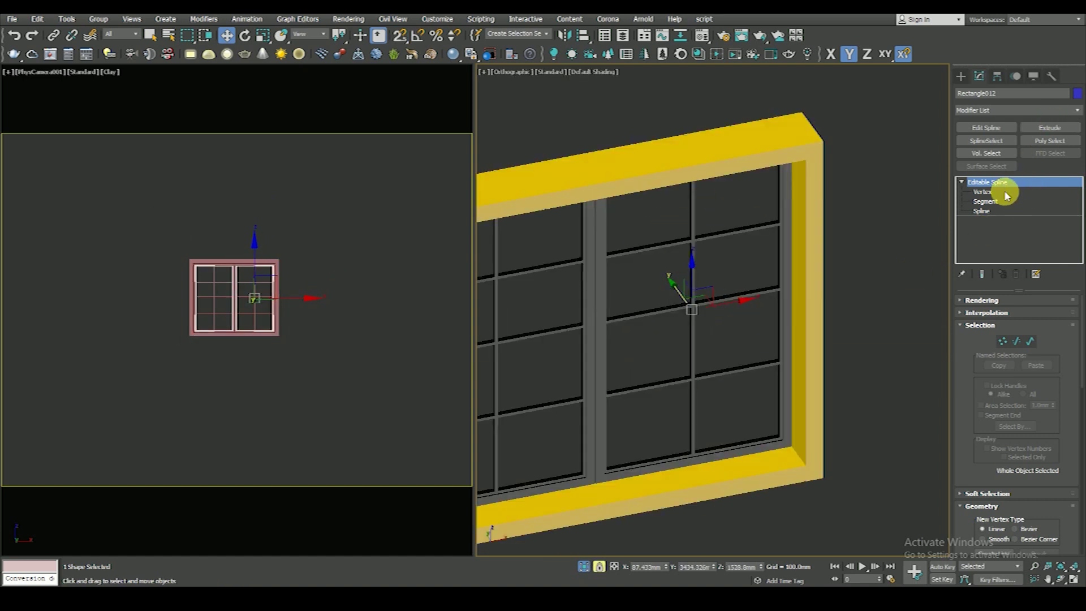
Step: Extrude the window shape to a 2 mm depth
click(1049, 128)
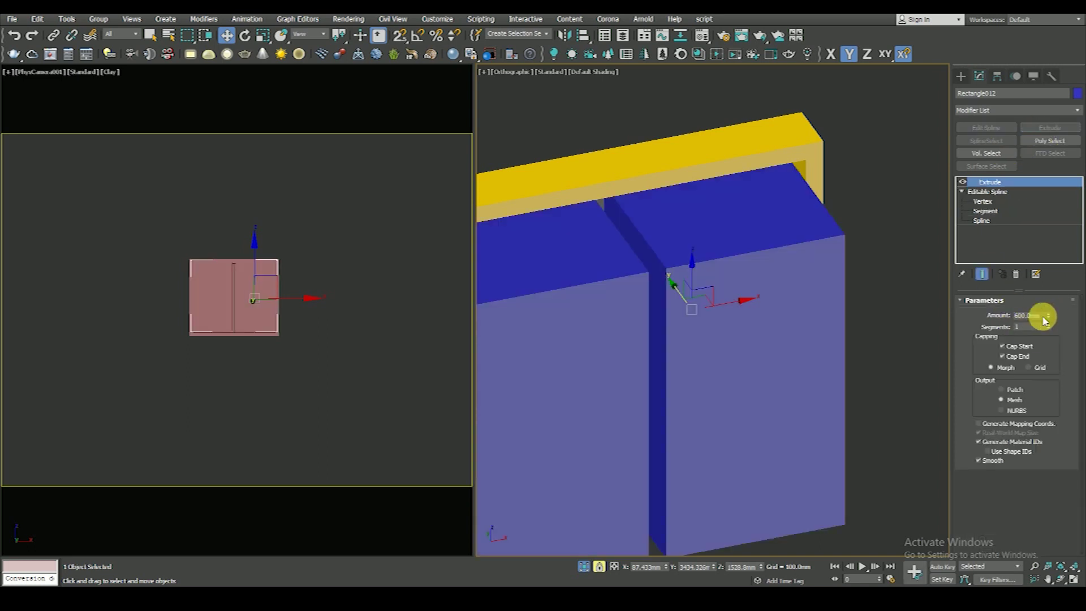
key(Return)
text(5)
key(Return)
middle_drag(711, 397, 728, 385)
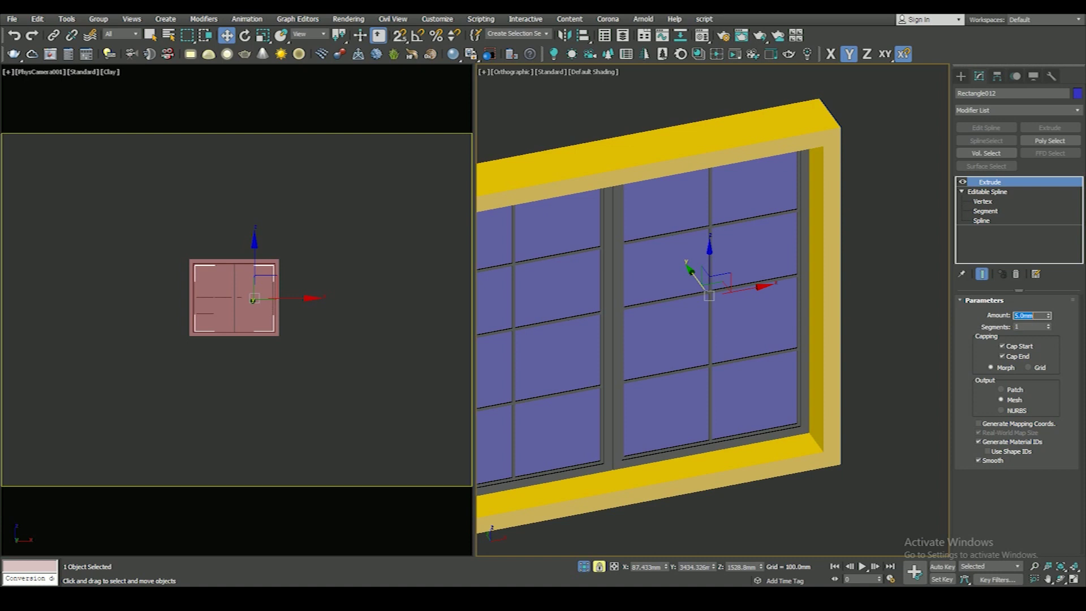
text(2)
key(Return)
scroll(735, 359, up, 3)
key(F4)
scroll(770, 378, down, 5)
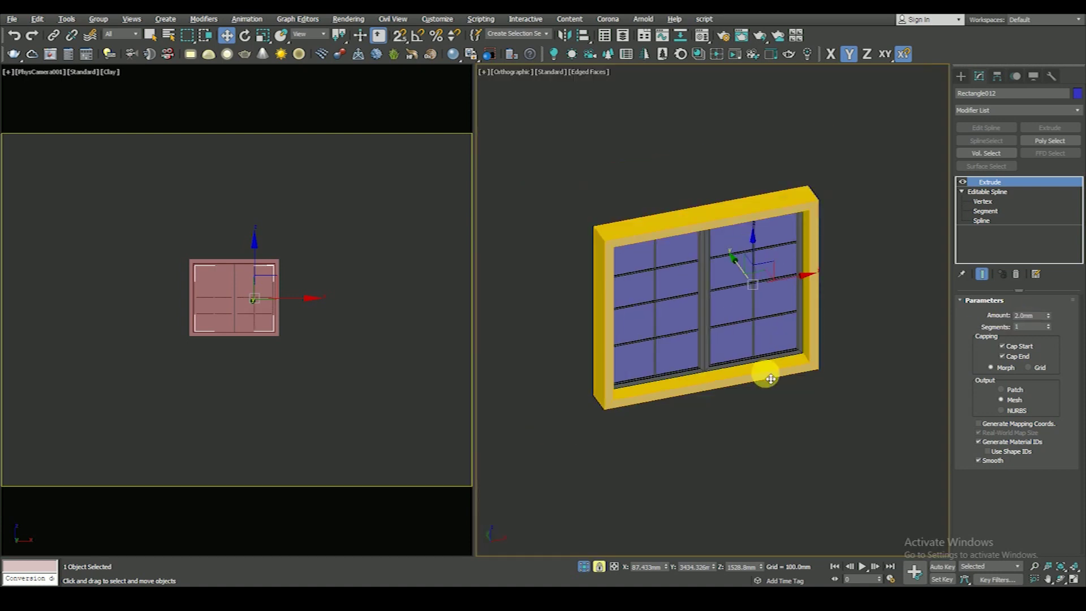
Step: Orbit to a frontal view, deselect the window, and end isolation to show the whole room
alt+middle_drag(770, 378, 746, 402)
key(F4)
click(736, 422)
scroll(721, 361, down, 3)
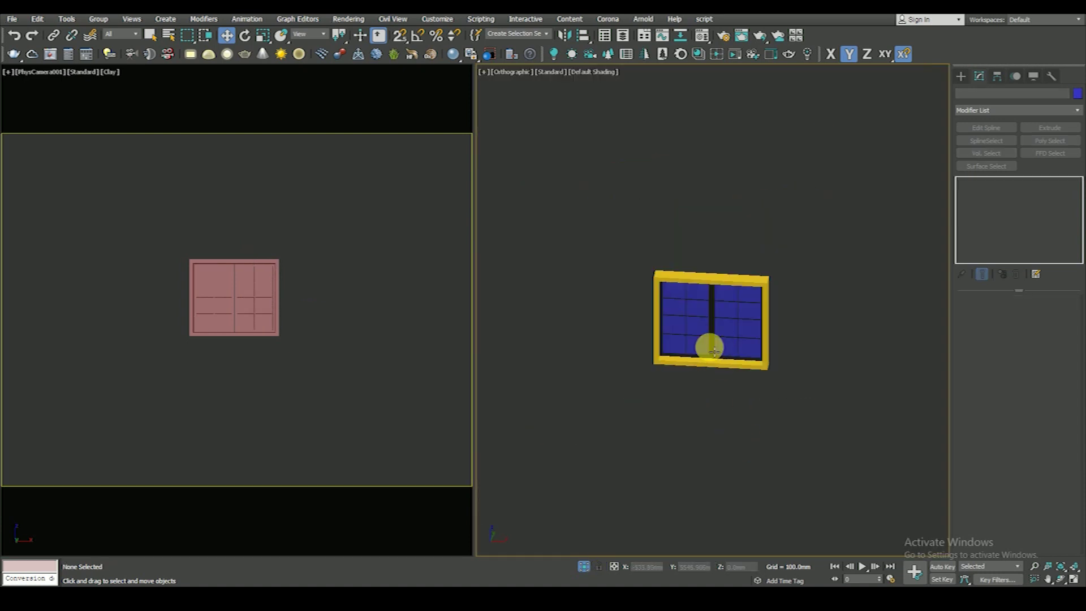
click(583, 567)
Step: Set the right viewport to Top wireframe and select all four window parts
scroll(717, 339, up, 2)
key(t)
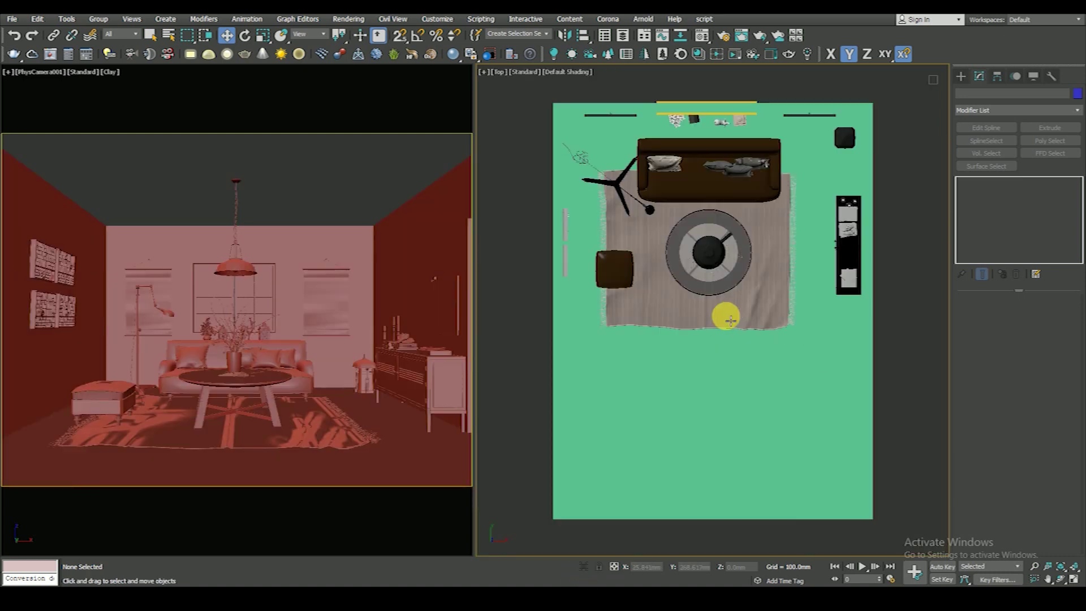
key(F3)
scroll(730, 158, up, 3)
scroll(747, 192, up, 3)
scroll(758, 181, down, 3)
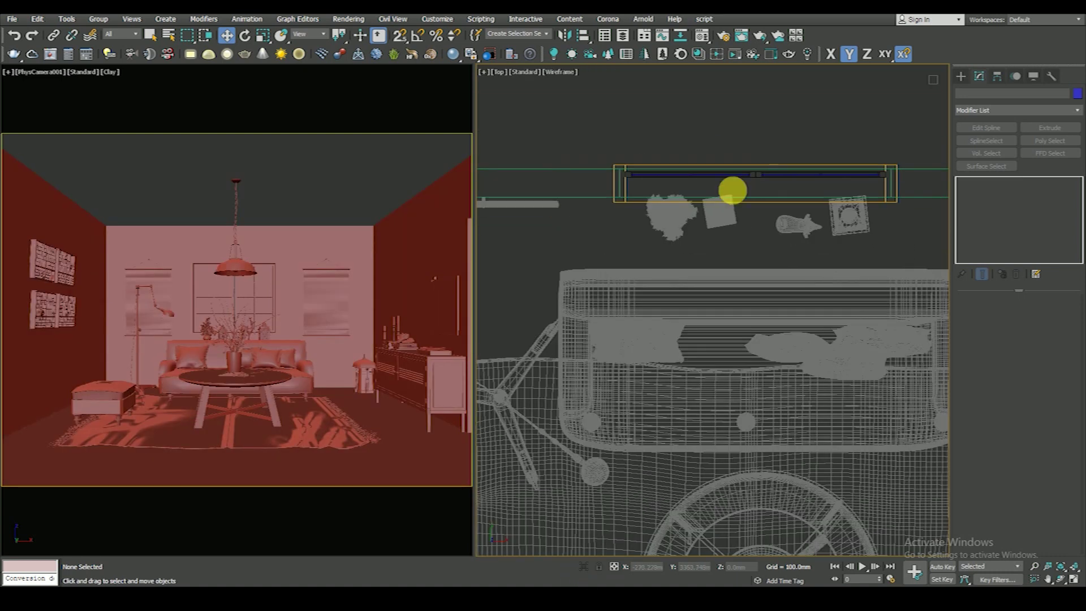
scroll(664, 177, up, 3)
scroll(633, 175, up, 3)
click(640, 163)
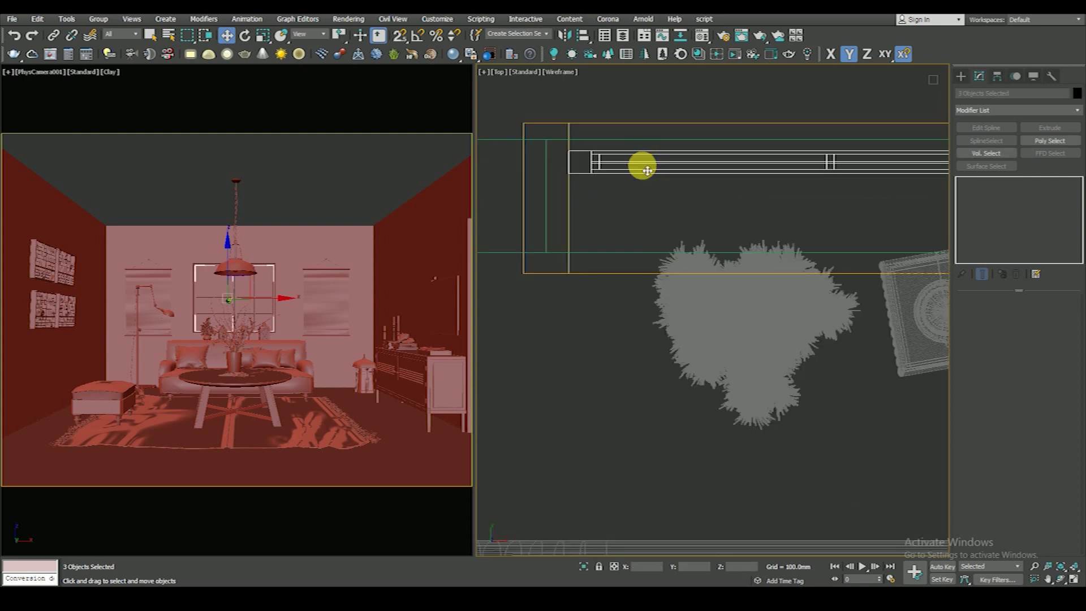
scroll(735, 192, down, 3)
scroll(743, 199, up, 3)
drag(682, 160, 672, 151)
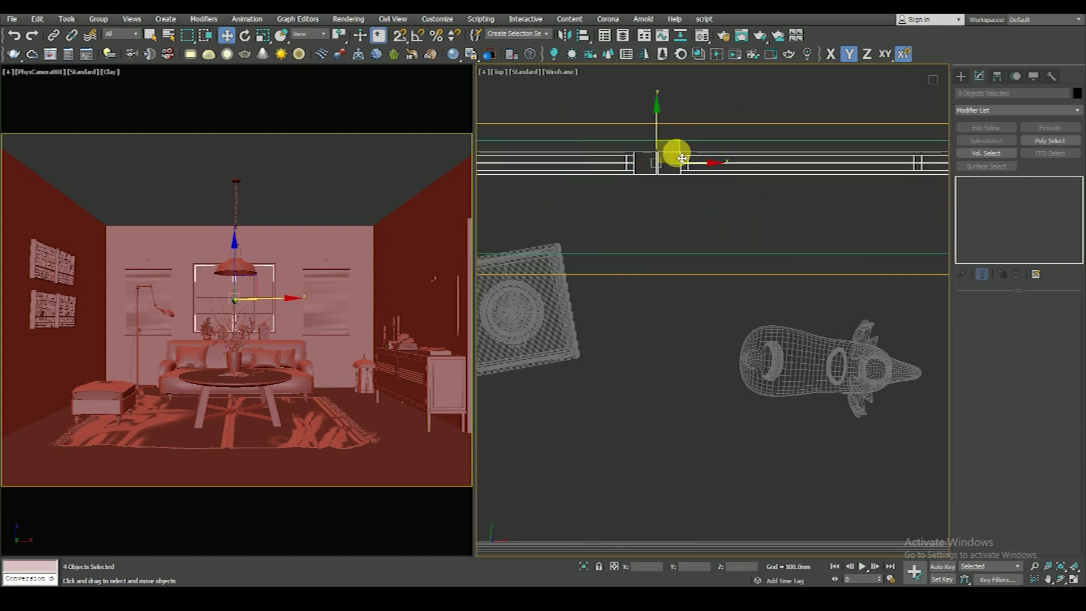
scroll(791, 173, down, 3)
Step: Group the selected window parts under the name Window
click(98, 21)
text(Window)
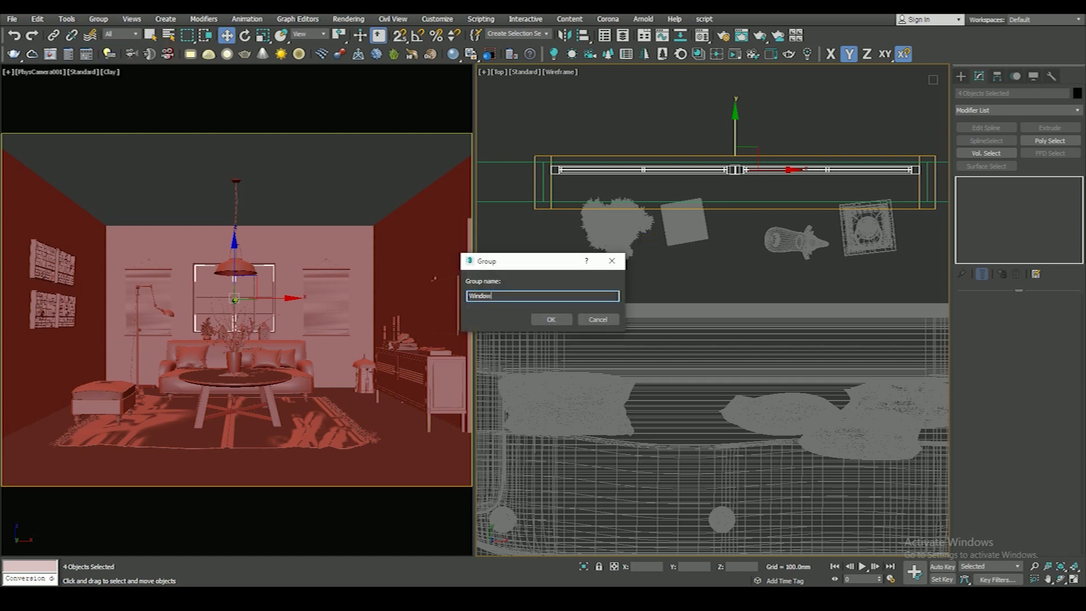
key(Return)
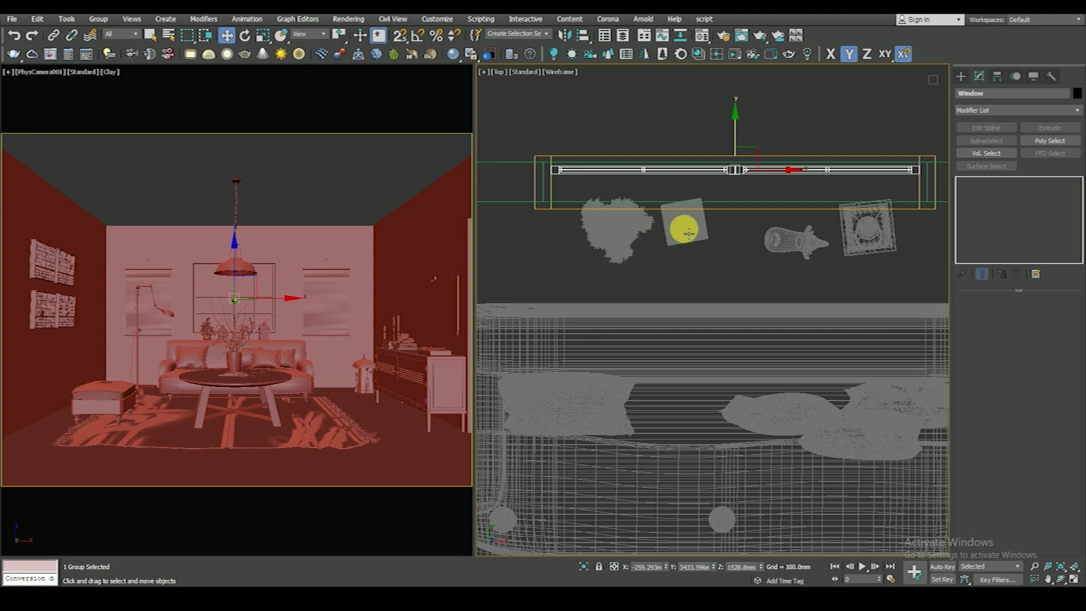
Step: Clone the window piece by dragging a copy down toward the room's bottom
scroll(742, 215, down, 2)
scroll(752, 209, down, 2)
scroll(769, 201, down, 2)
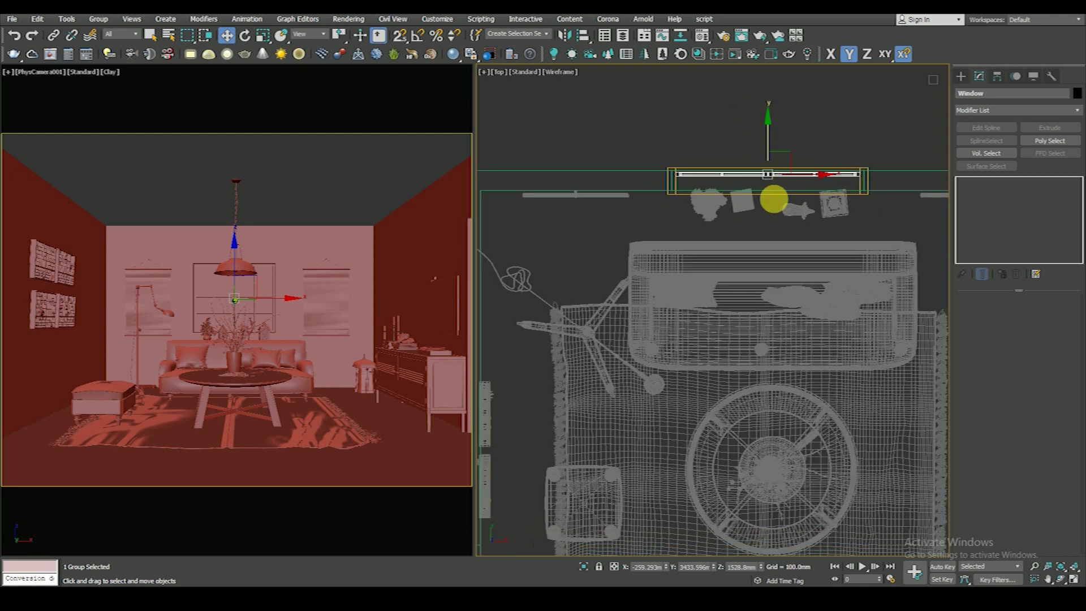
ctrl+click(702, 197)
scroll(822, 152, down, 2)
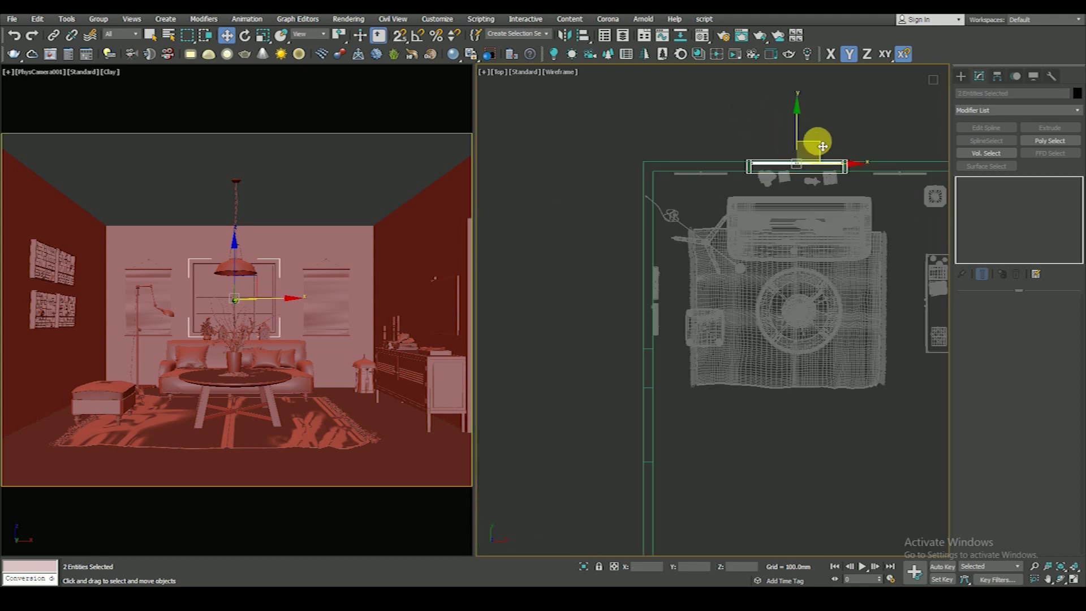
shift+drag(824, 144, 744, 440)
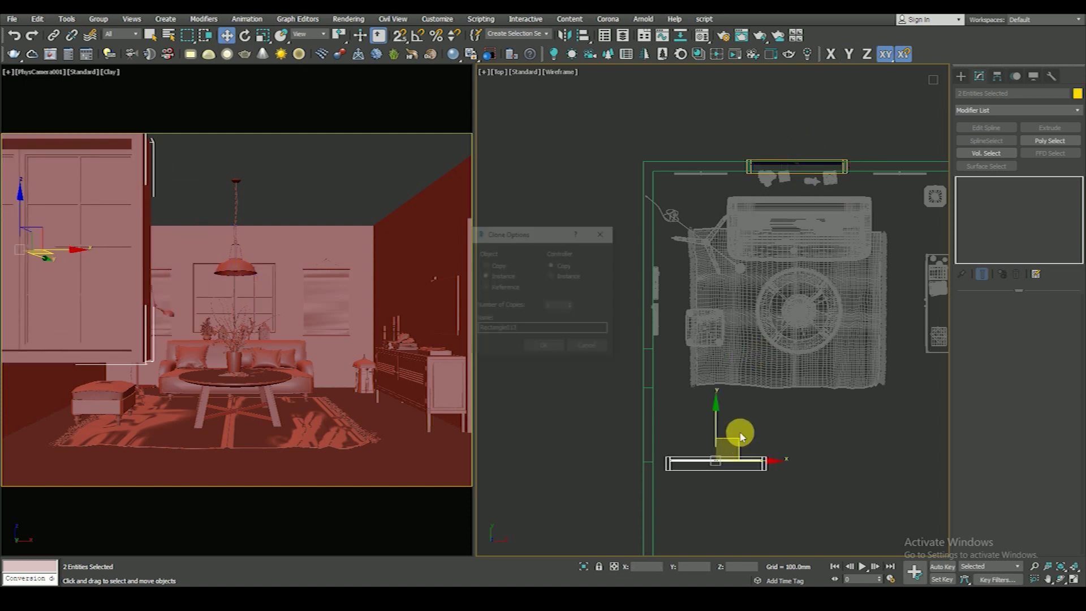
click(544, 347)
Step: Rotate the copy 90° with angle snap and move it onto the room's left wall
key(e)
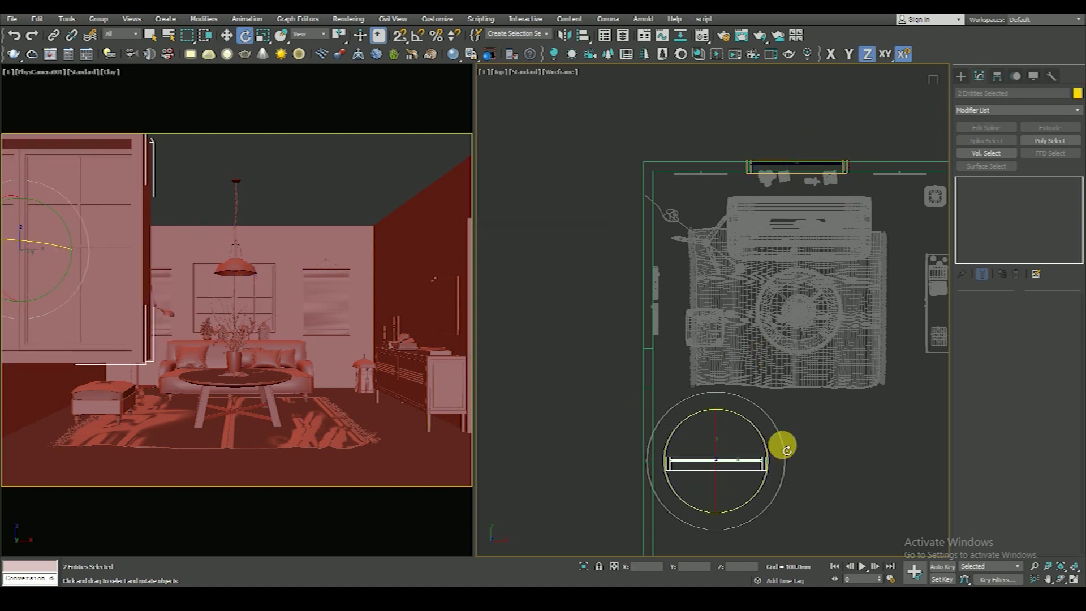
drag(786, 438, 748, 378)
click(418, 38)
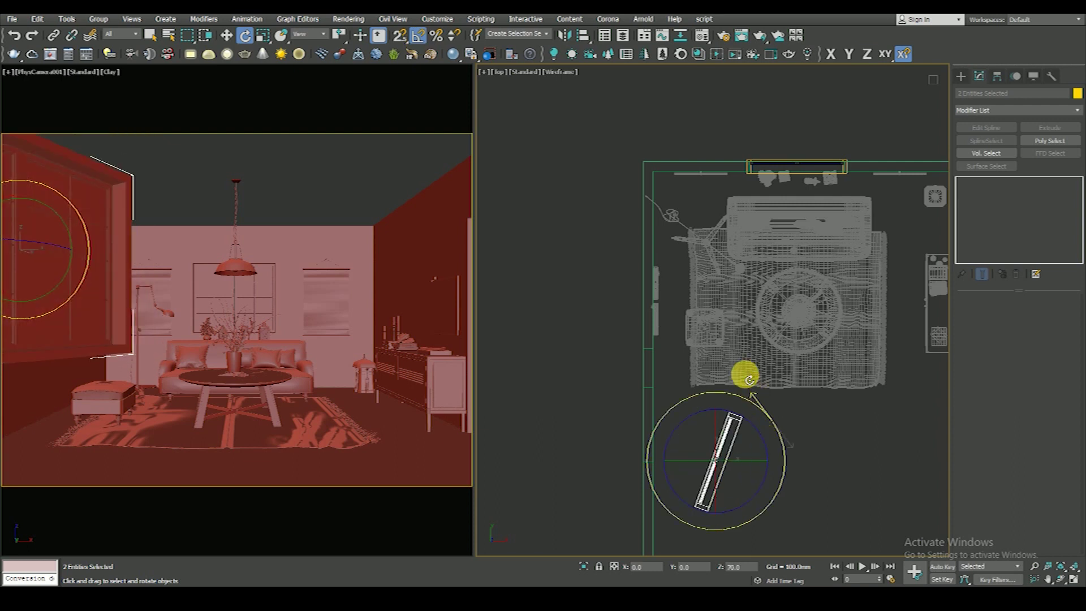
key(w)
scroll(724, 453, up, 2)
mouse_move(728, 444)
mouse_down()
mouse_move(635, 409)
mouse_move(635, 354)
mouse_move(630, 407)
mouse_move(630, 352)
mouse_up()
scroll(619, 311, up, 6)
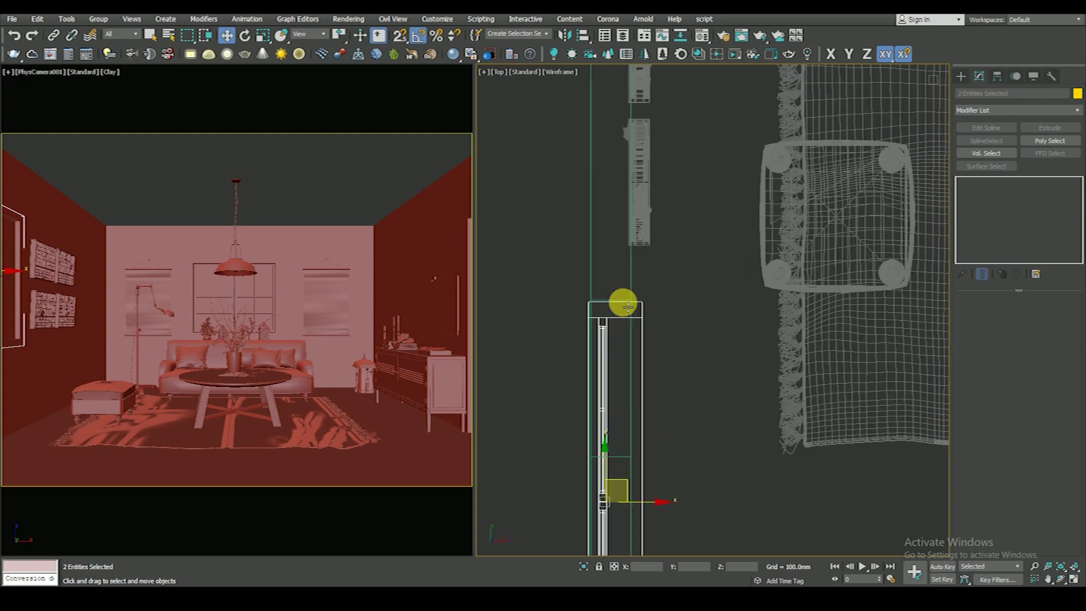
Step: Nudge the copied window piece left onto the wall line
scroll(628, 308, up, 4)
key(space)
scroll(736, 274, down, 6)
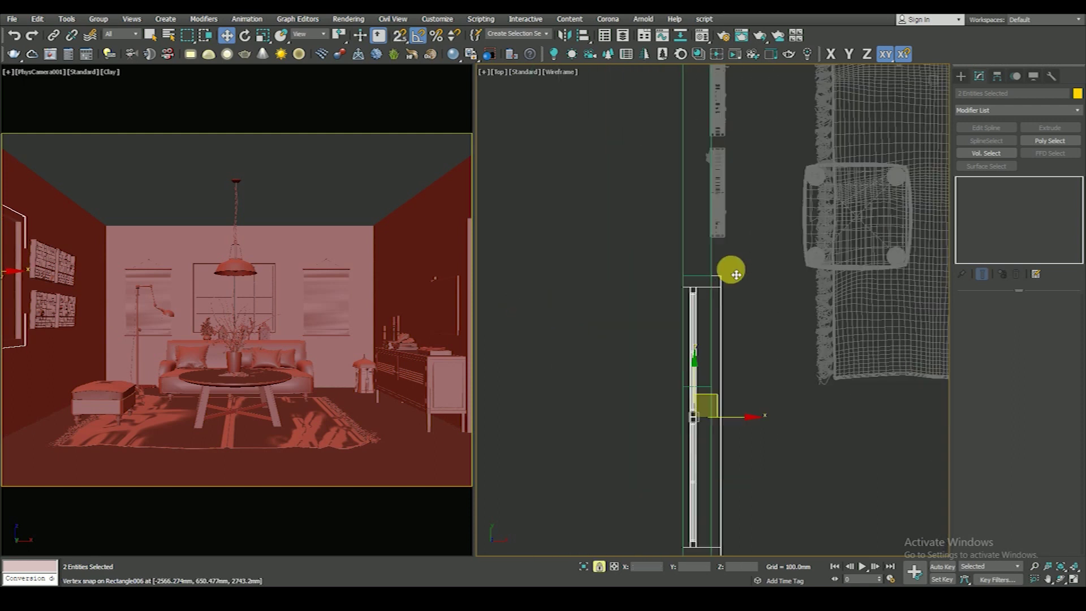
drag(747, 421, 739, 422)
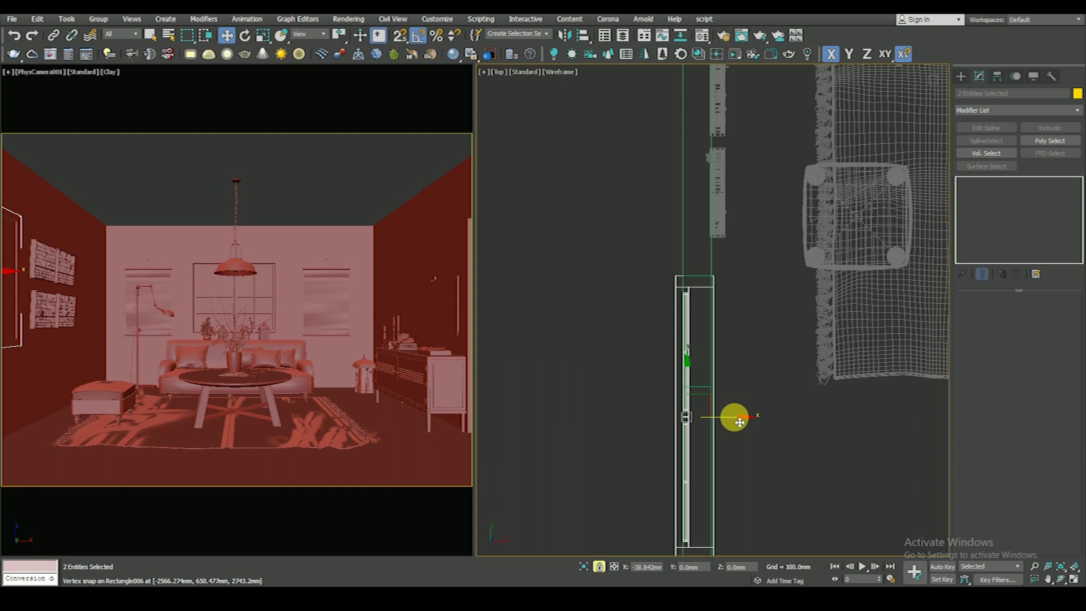
scroll(738, 350, down, 2)
key(space)
click(730, 389)
Step: Snap two of Rectangle001's vertices up to the box top
scroll(729, 389, up, 2)
click(690, 371)
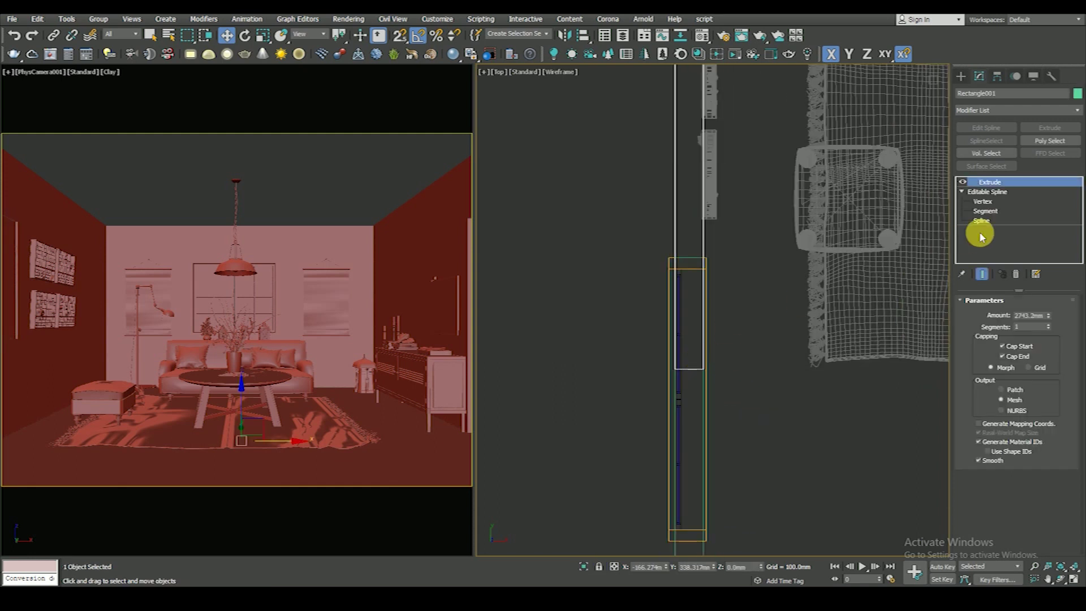
click(985, 203)
drag(732, 408, 732, 406)
key(s)
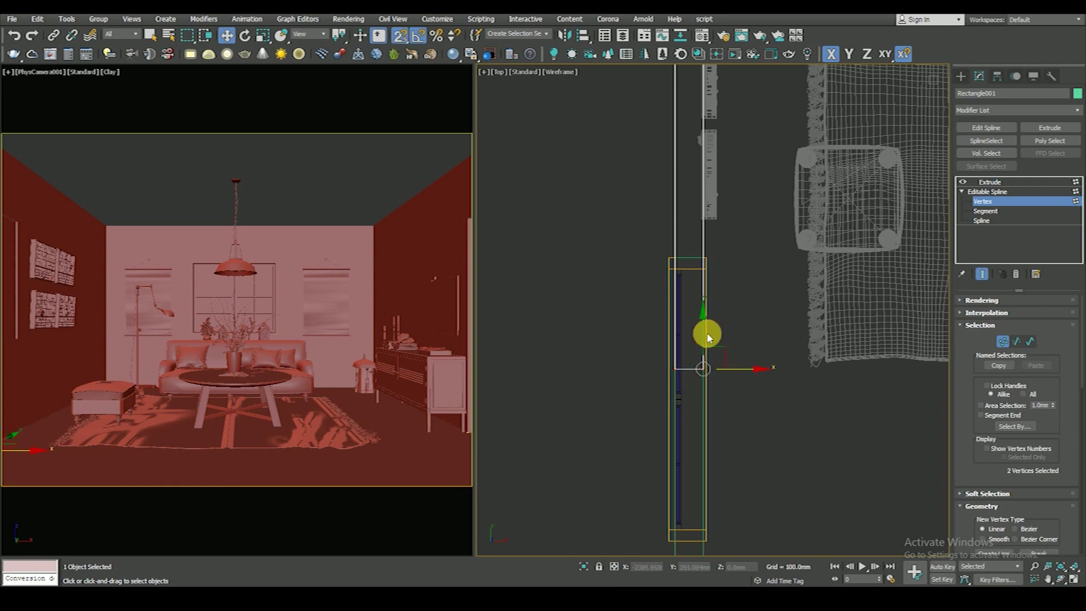
drag(710, 336, 710, 225)
key(s)
click(998, 183)
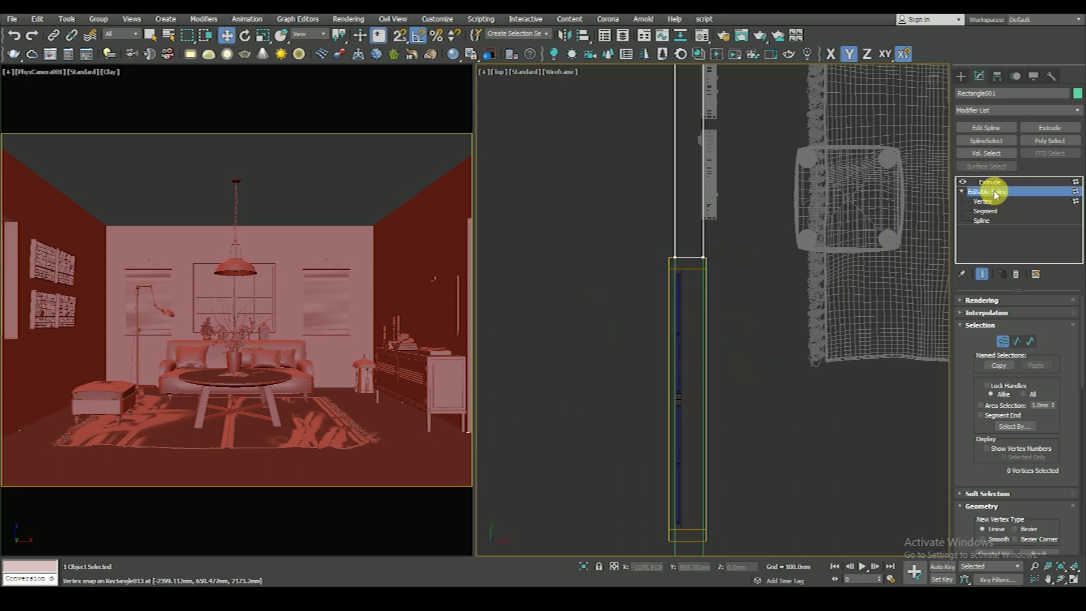
click(720, 293)
middle_drag(720, 294, 713, 294)
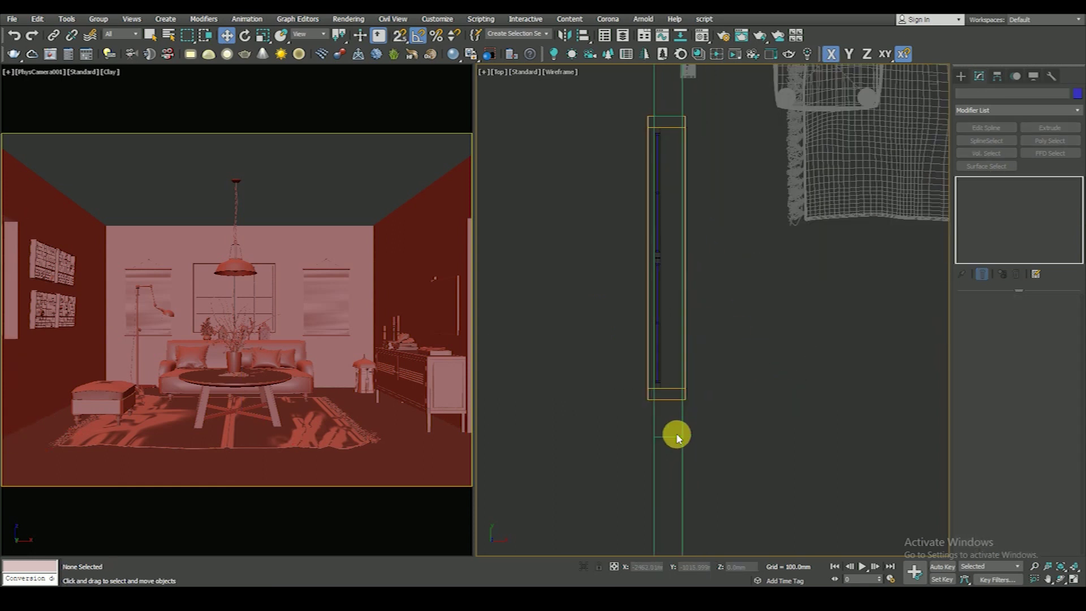
Step: Snap Rectangle001's top two vertices further up with snapping on
click(675, 437)
scroll(701, 404, down, 3)
click(983, 205)
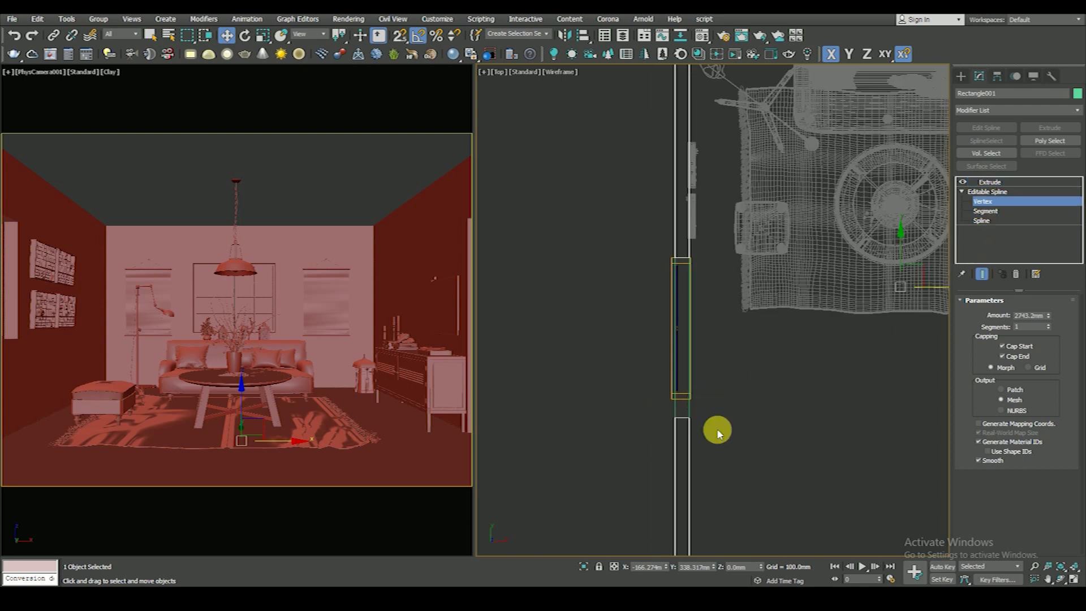
scroll(606, 376, up, 3)
scroll(686, 376, up, 3)
key(s)
drag(691, 392, 686, 339)
click(715, 439)
click(987, 182)
Step: Insert an Edit Spline under Rectangle006's extrusion and make its four vertices corner type
click(639, 425)
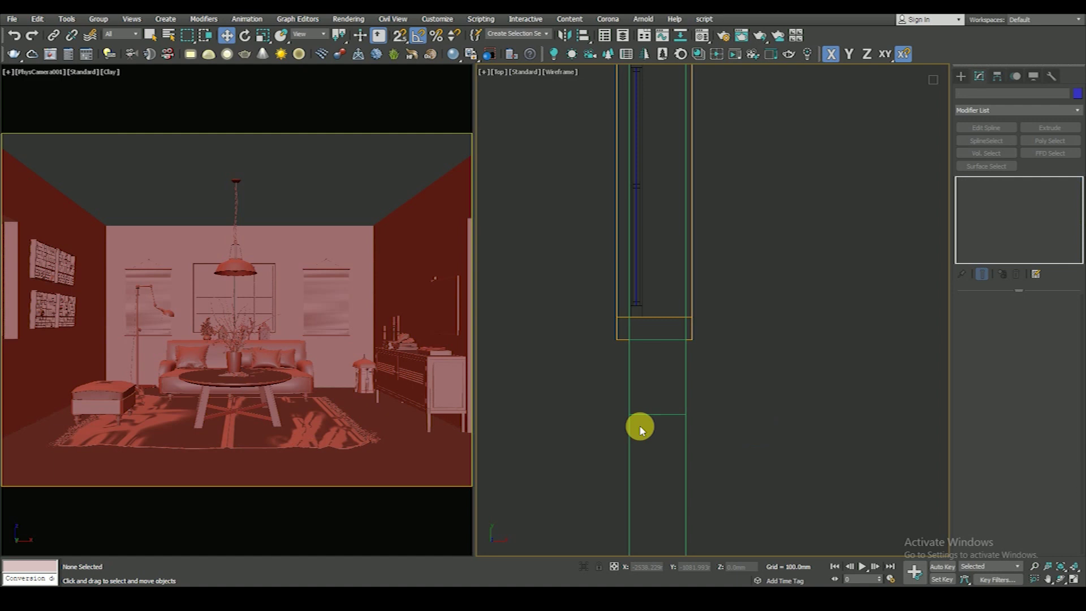
click(981, 192)
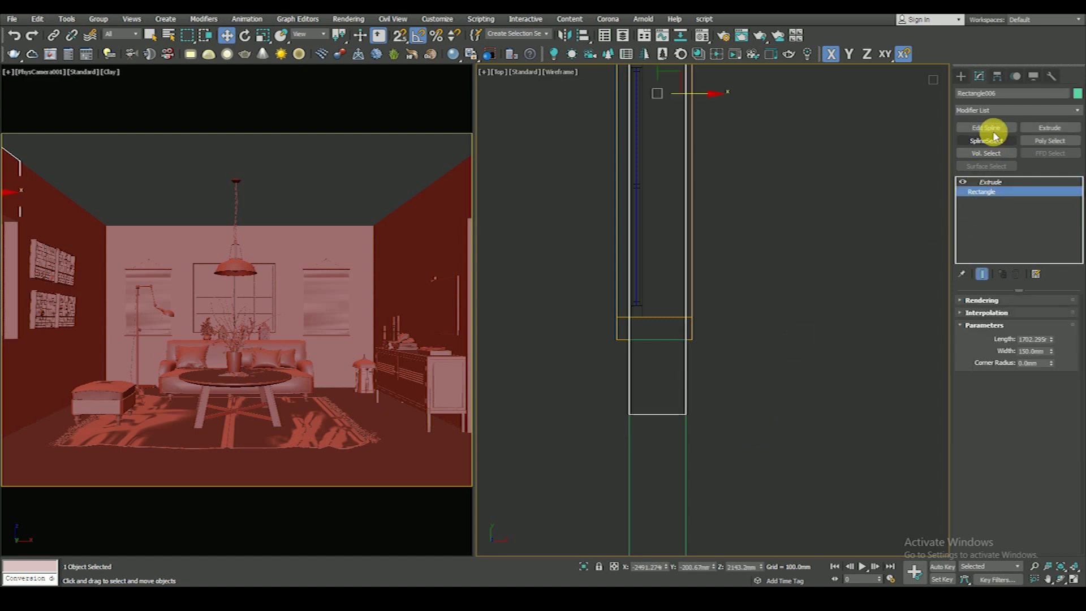
click(986, 128)
key(1)
scroll(684, 400, down, 4)
drag(701, 458, 566, 148)
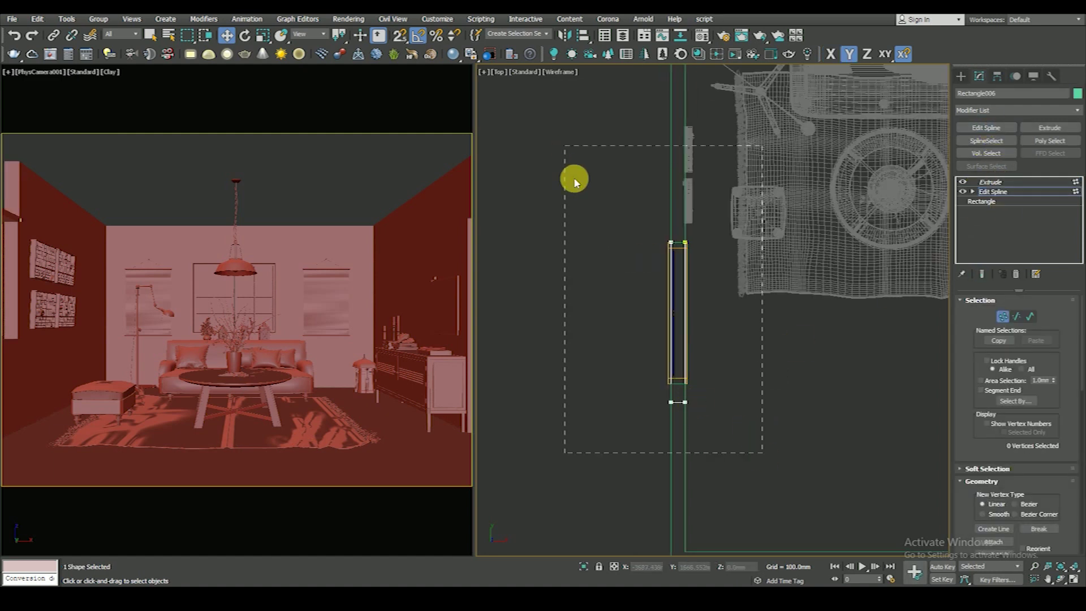
right_click(714, 288)
click(695, 227)
Step: Snap Rectangle006's lower vertices up to the box corner
scroll(652, 405, up, 5)
drag(656, 358, 895, 437)
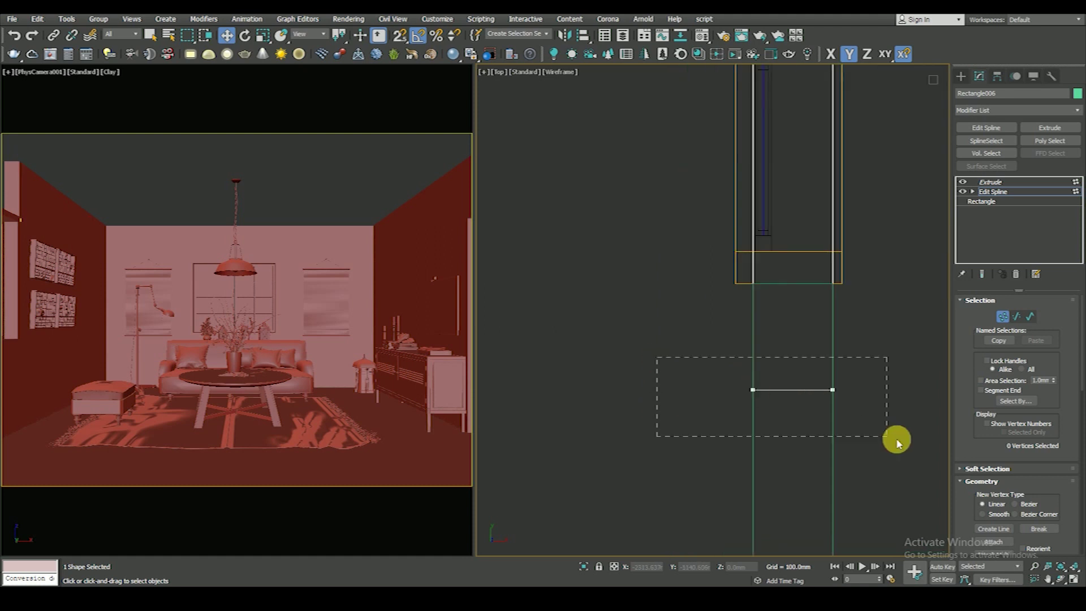
drag(758, 359, 753, 282)
scroll(698, 408, down, 4)
click(721, 286)
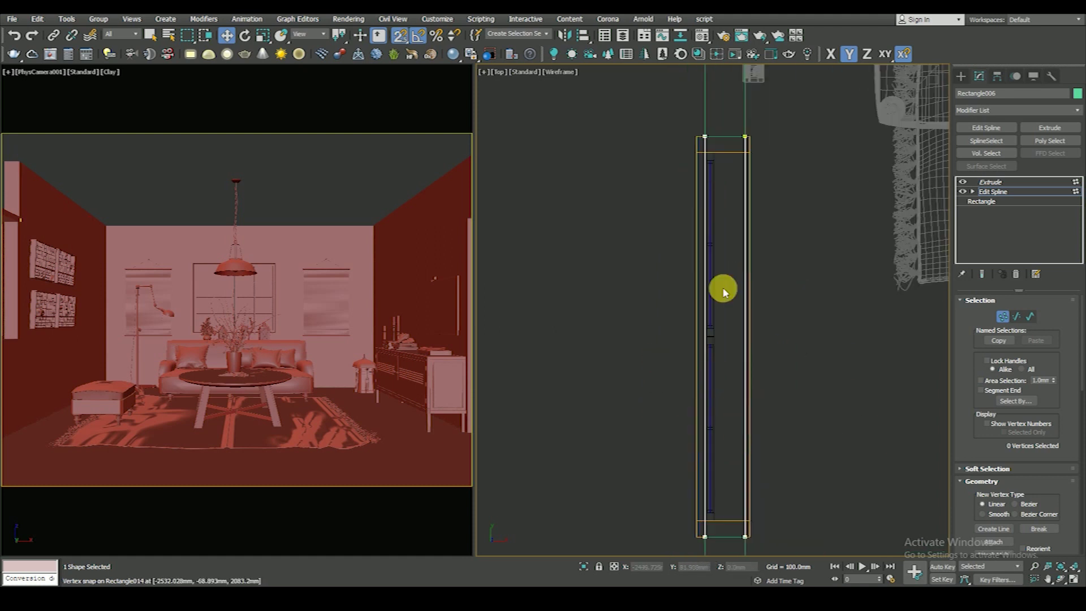
click(987, 181)
click(727, 447)
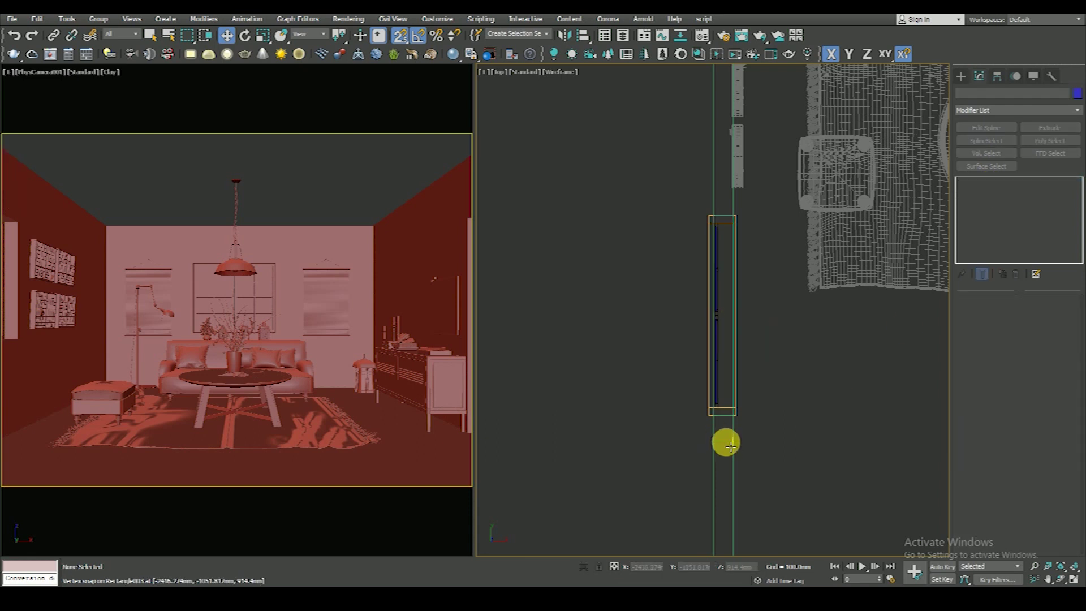
Step: Adjust Rectangle003's spline vertices so its length matches the left-wall window, then show its Extrude settings
click(727, 444)
click(980, 182)
click(998, 194)
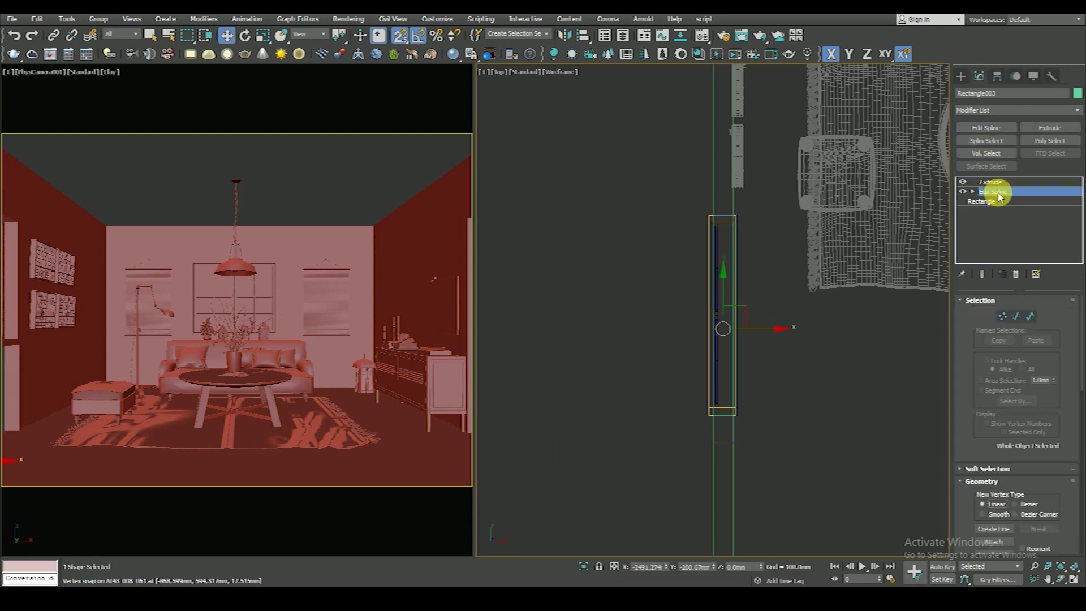
key(1)
right_click(836, 280)
click(834, 270)
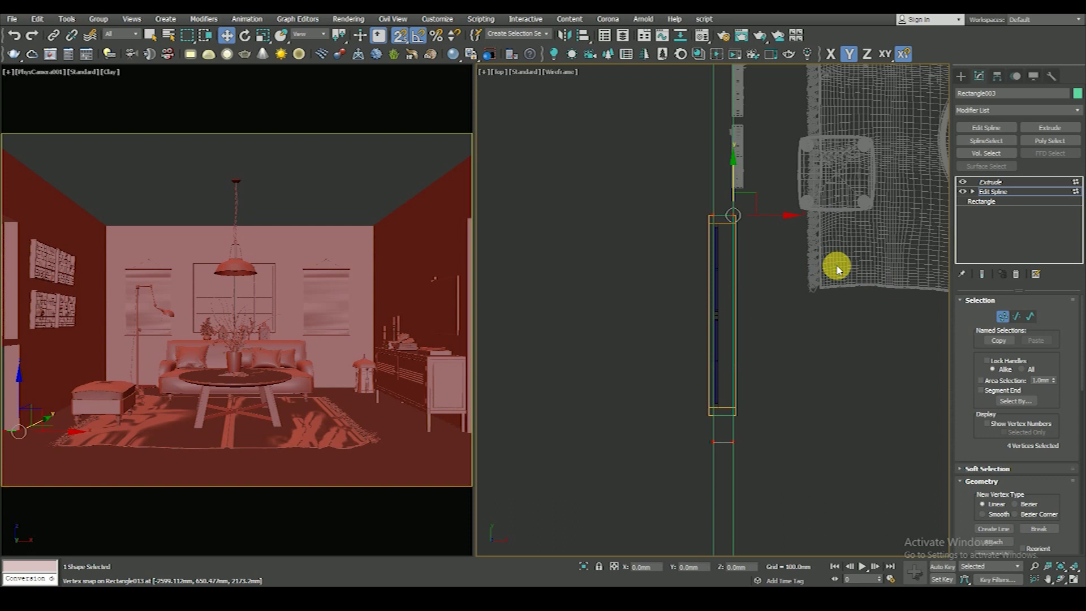
scroll(703, 428, up, 2)
click(730, 461)
scroll(730, 447, down, 4)
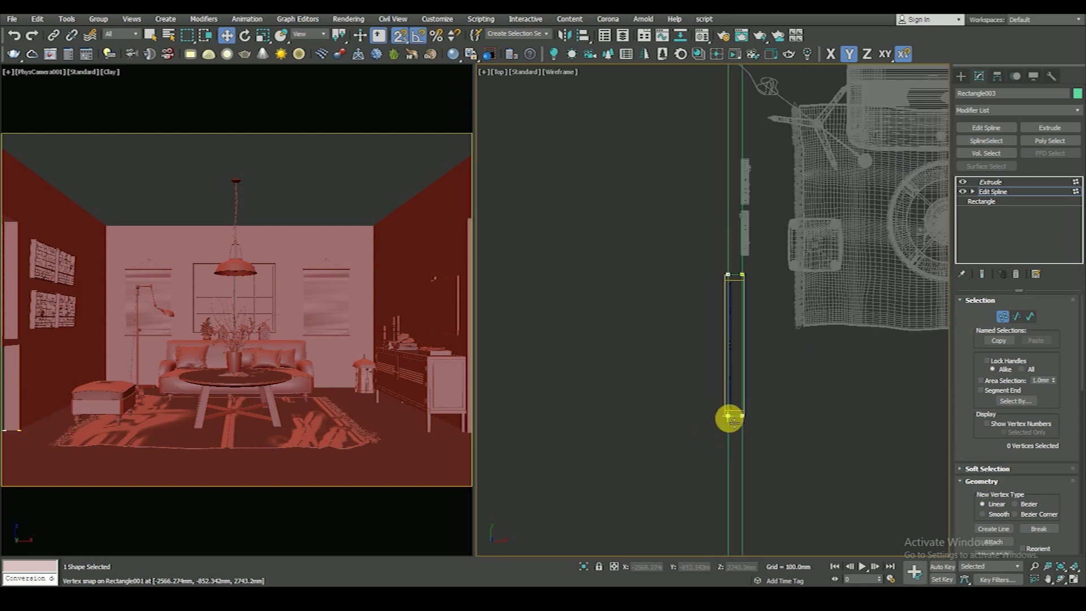
click(1001, 182)
click(812, 419)
key(F3)
key(F3)
scroll(680, 277, up, 3)
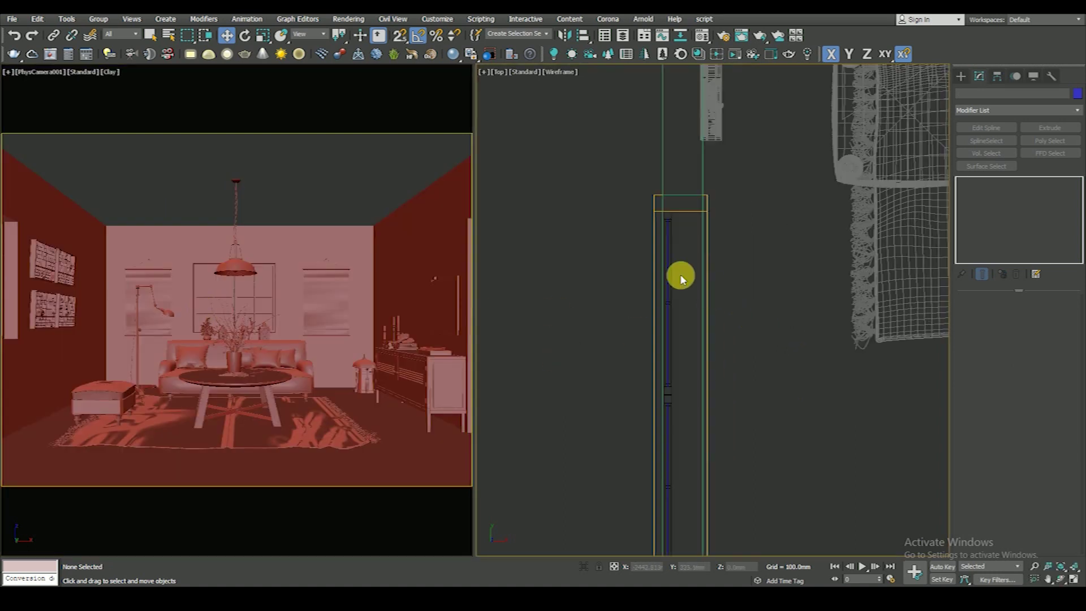
Step: Move Window001 slightly right along X
click(676, 255)
drag(717, 403, 749, 398)
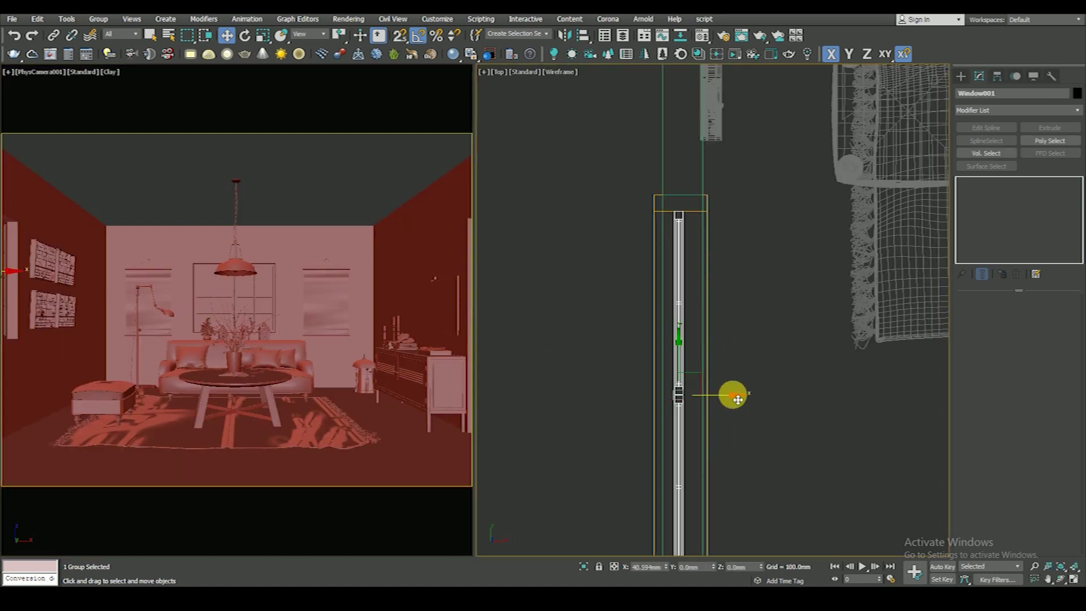
scroll(724, 283, down, 5)
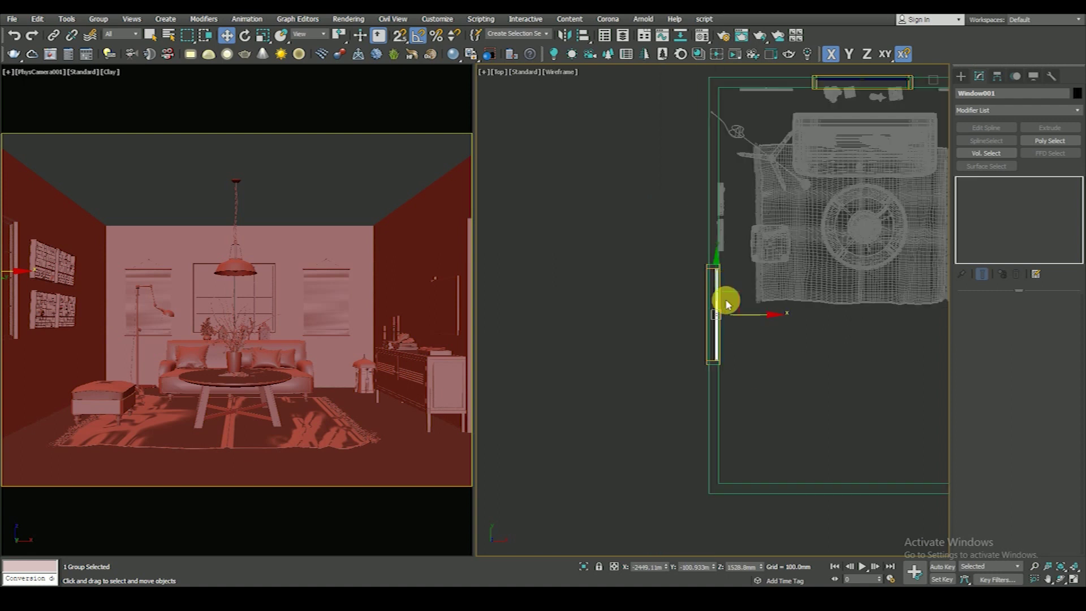
click(779, 361)
scroll(727, 285, up, 3)
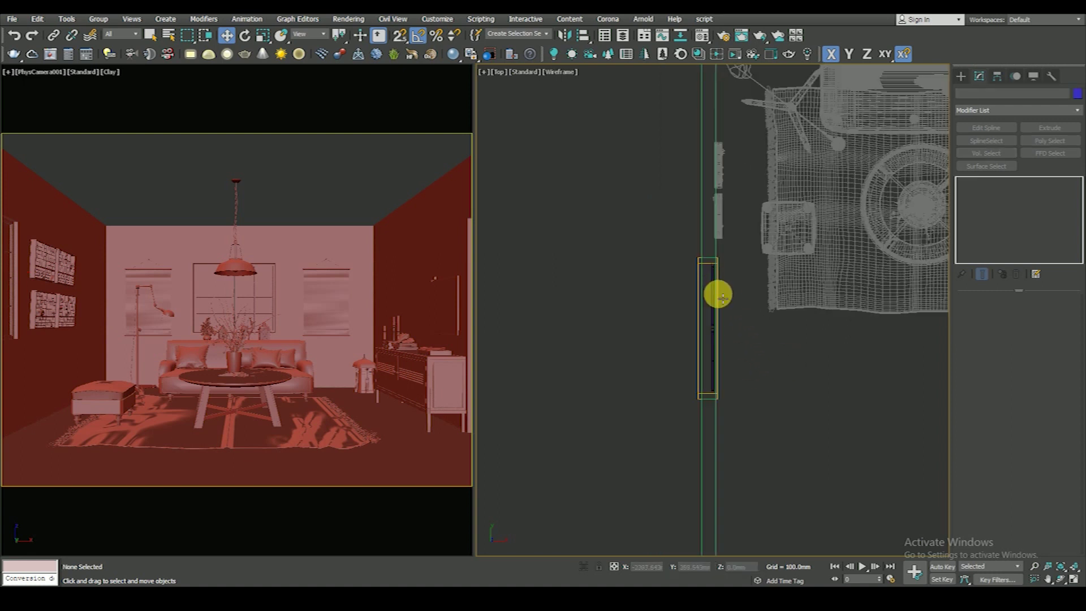
scroll(718, 294, up, 4)
Step: Shift Window001 back left into the left wall and recentre the top view on the room
click(702, 294)
scroll(735, 289, down, 3)
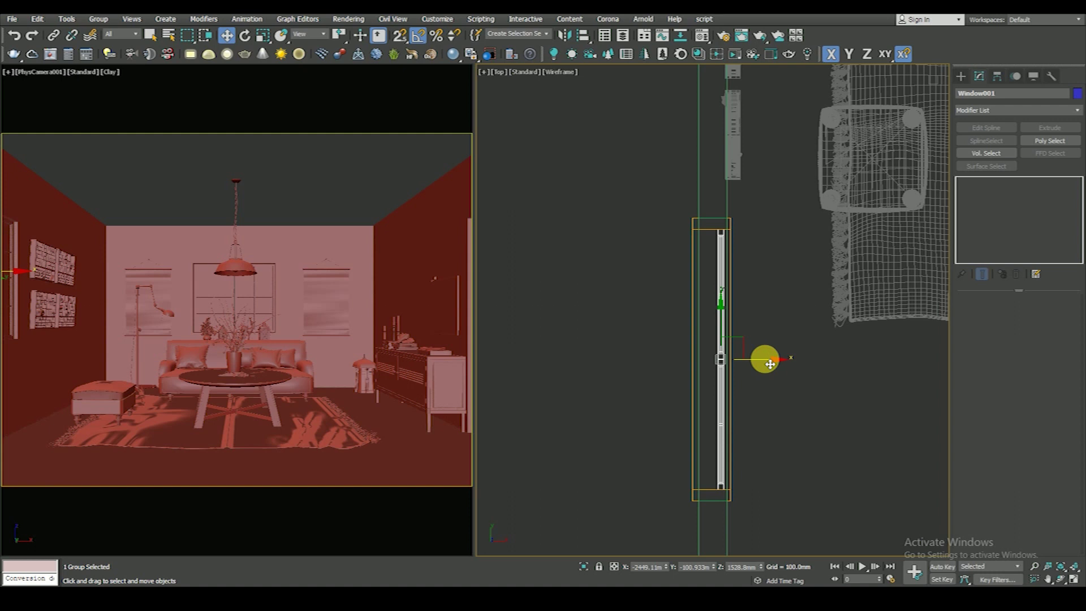
drag(771, 363, 758, 364)
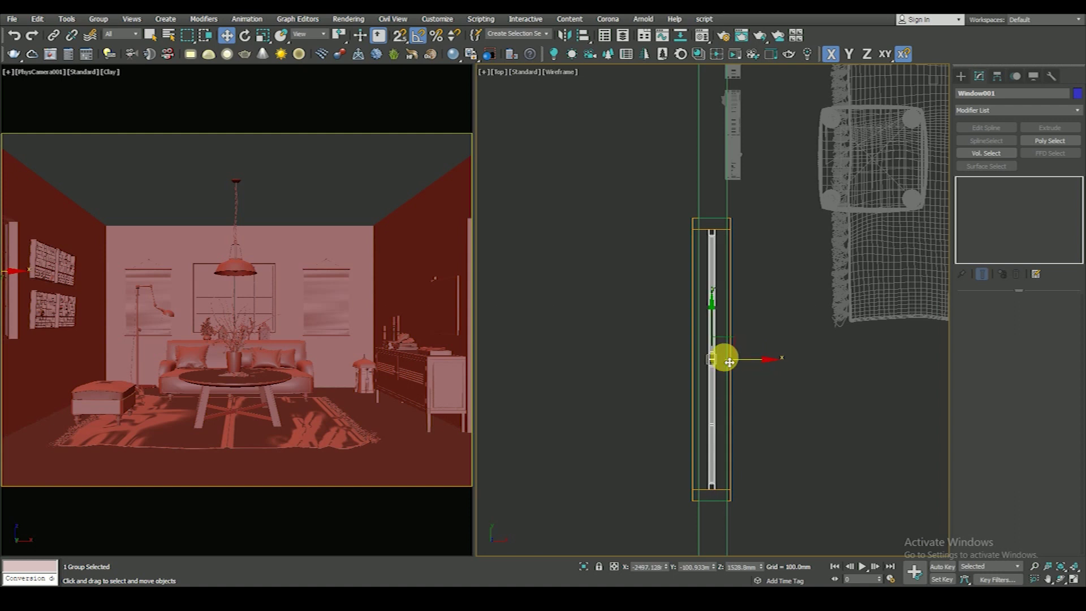
scroll(739, 362, down, 2)
scroll(711, 379, down, 3)
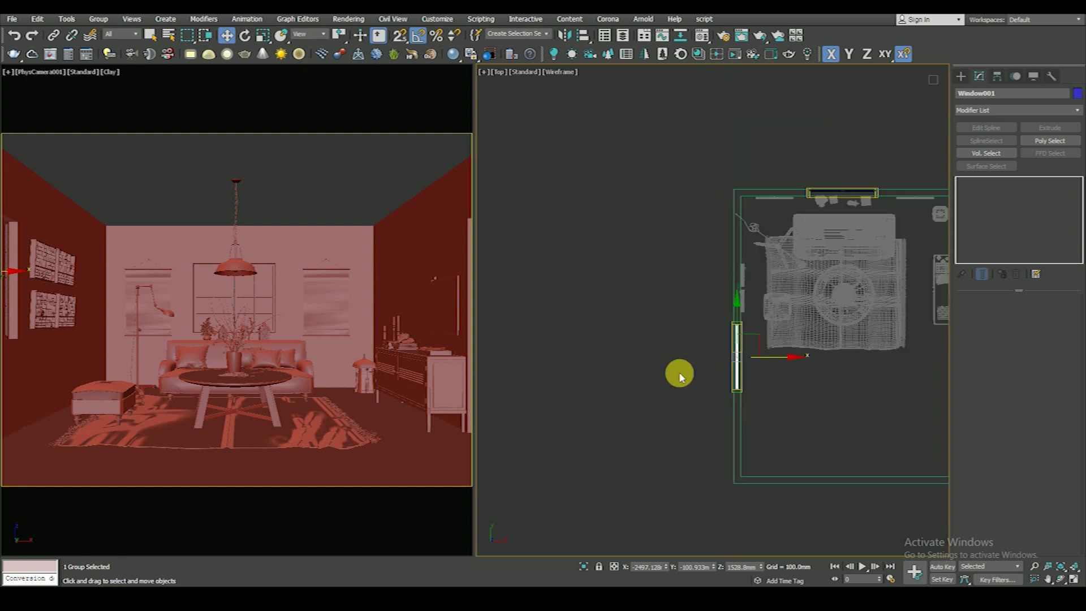
click(765, 407)
middle_drag(766, 407, 690, 362)
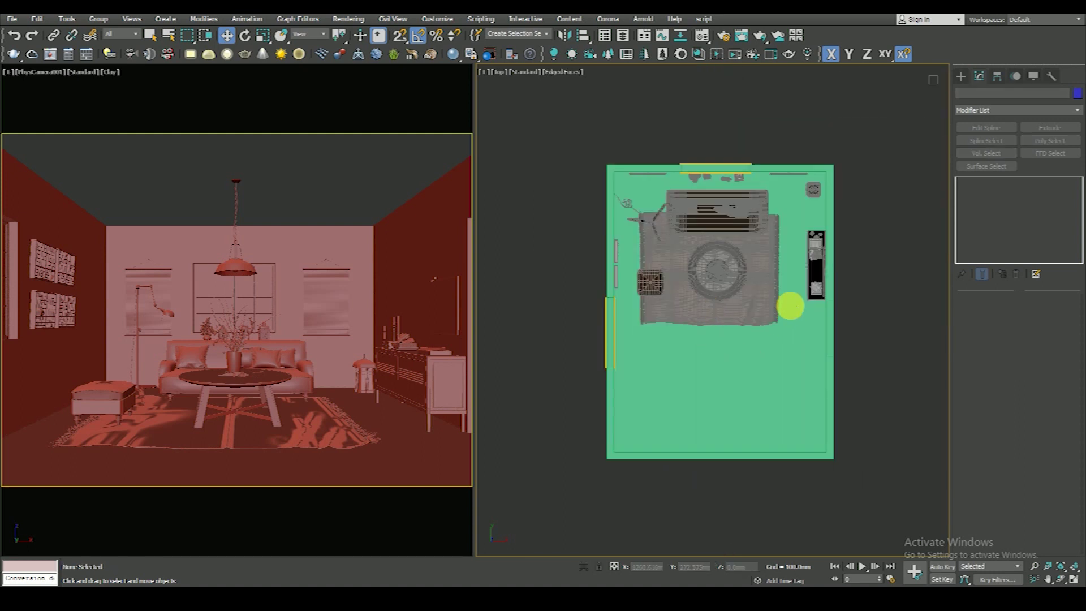
scroll(766, 296, up, 1)
Step: Try selecting objects near the top-right corner, then frame the whole room
scroll(811, 222, up, 3)
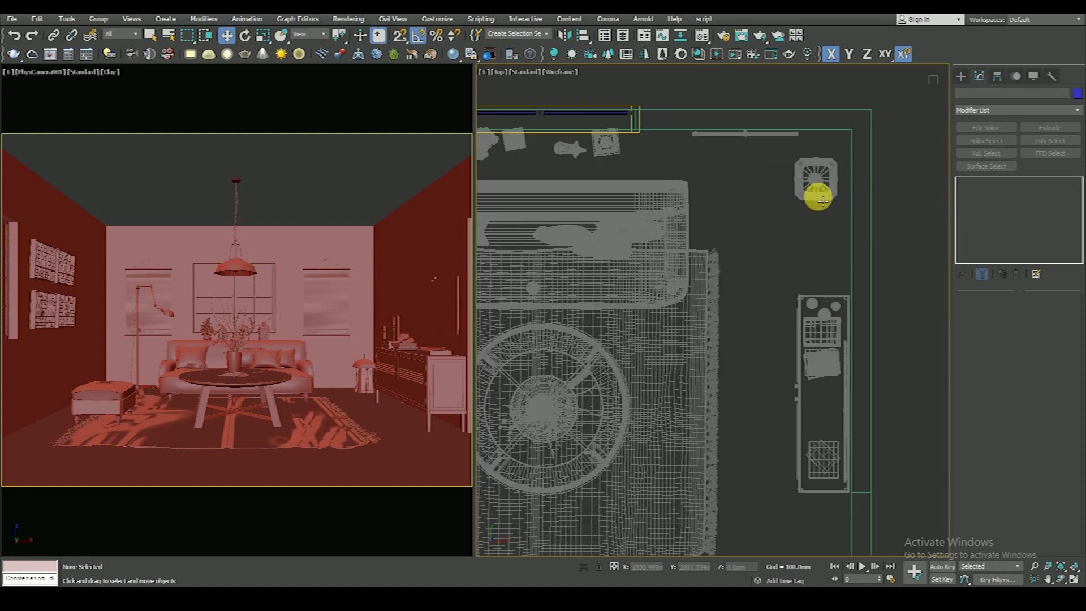
click(817, 192)
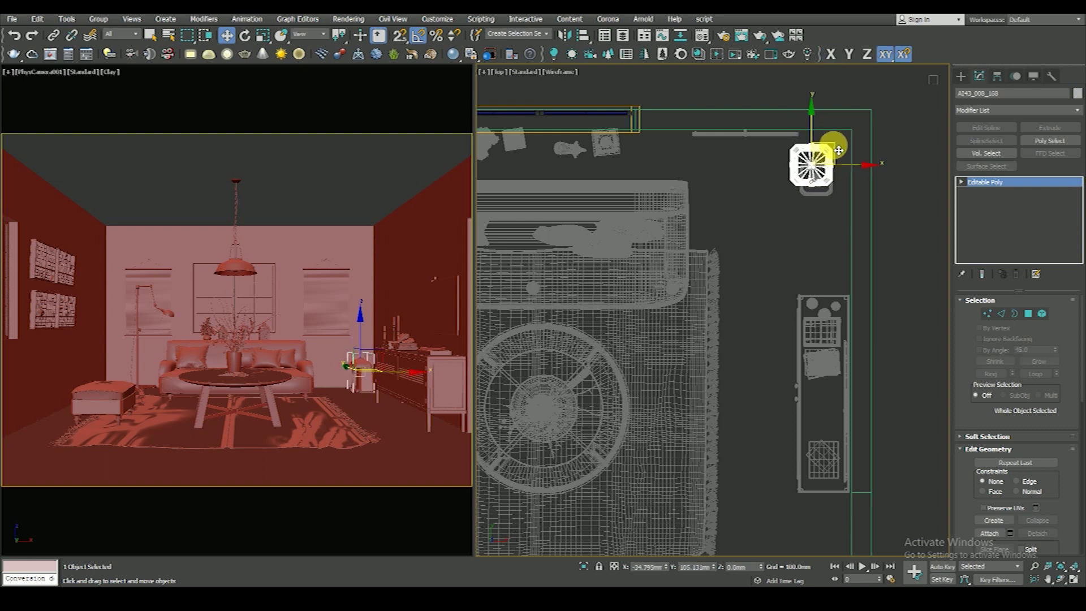
drag(784, 226, 837, 142)
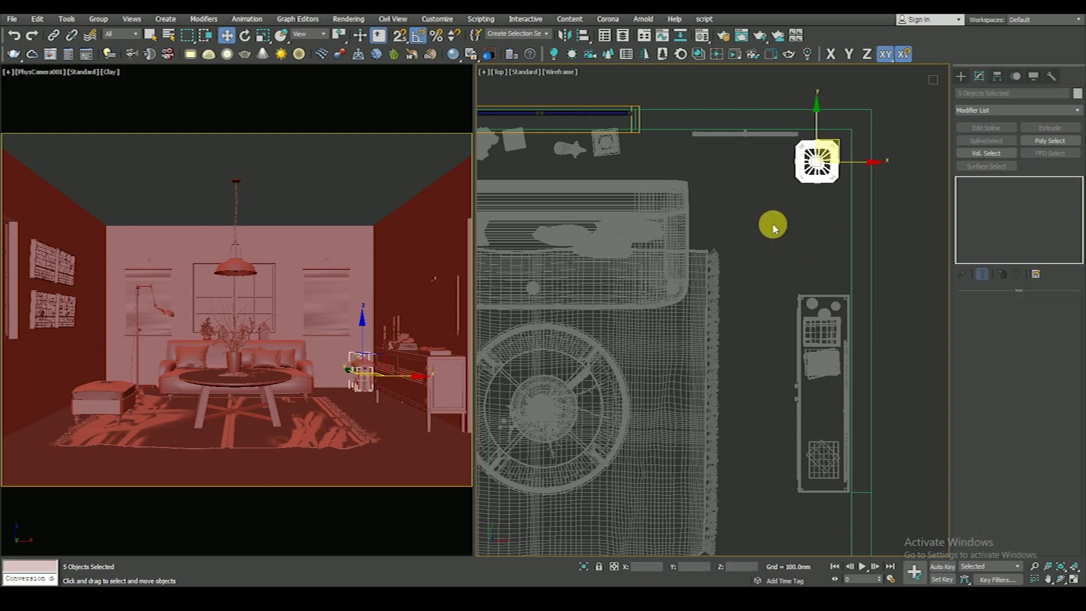
click(790, 224)
key(z)
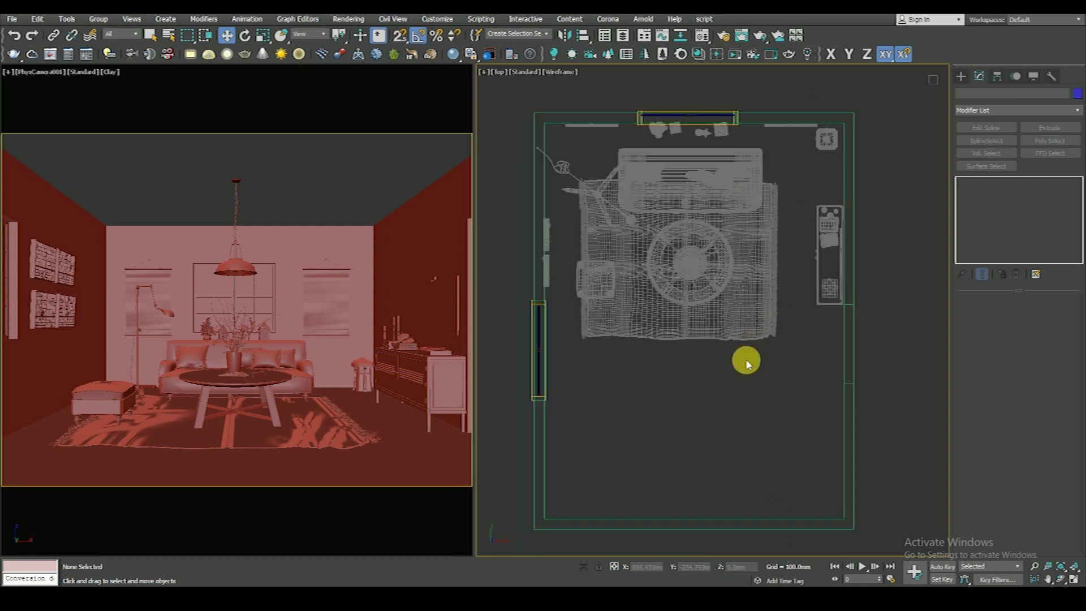
scroll(752, 349, down, 1)
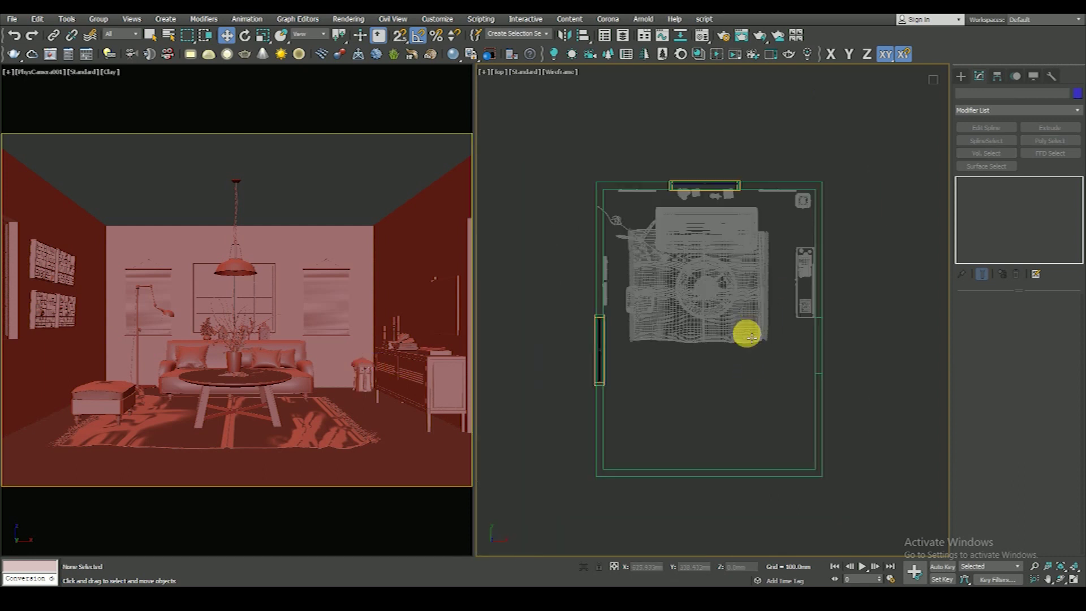
scroll(747, 344, down, 1)
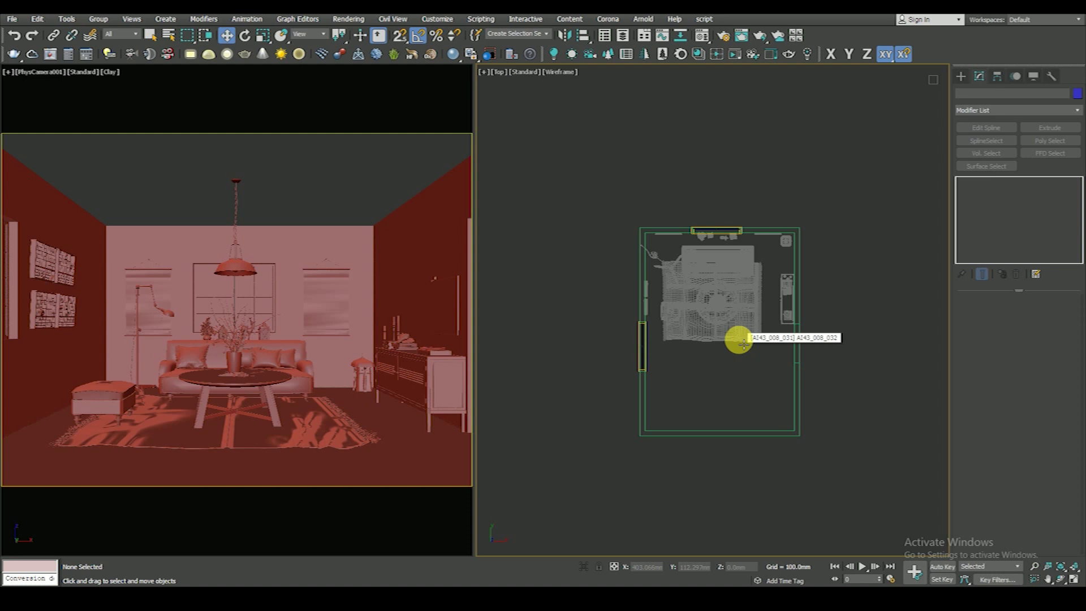
scroll(703, 216, up, 1)
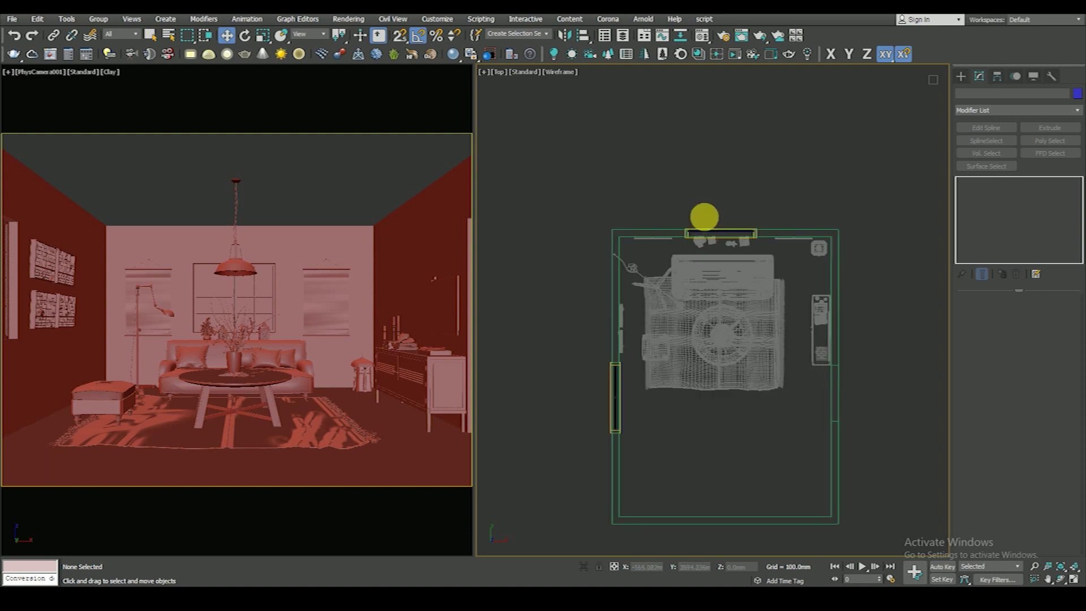
scroll(702, 276, up, 5)
Step: Move the birdcage in plan toward the top-wall window
click(838, 441)
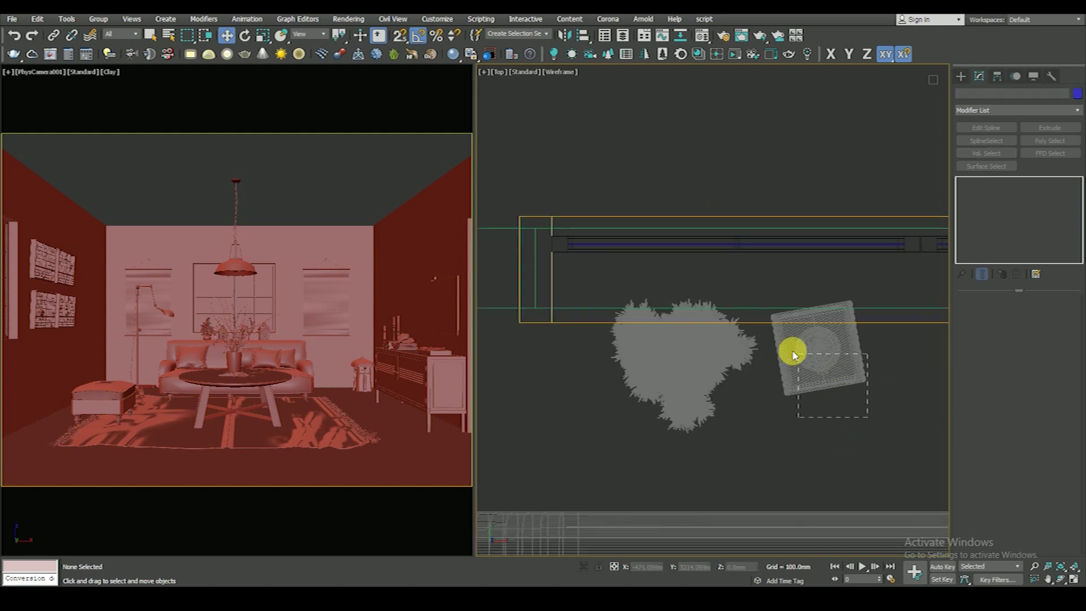
click(820, 354)
middle_drag(820, 353, 786, 389)
drag(813, 356, 808, 326)
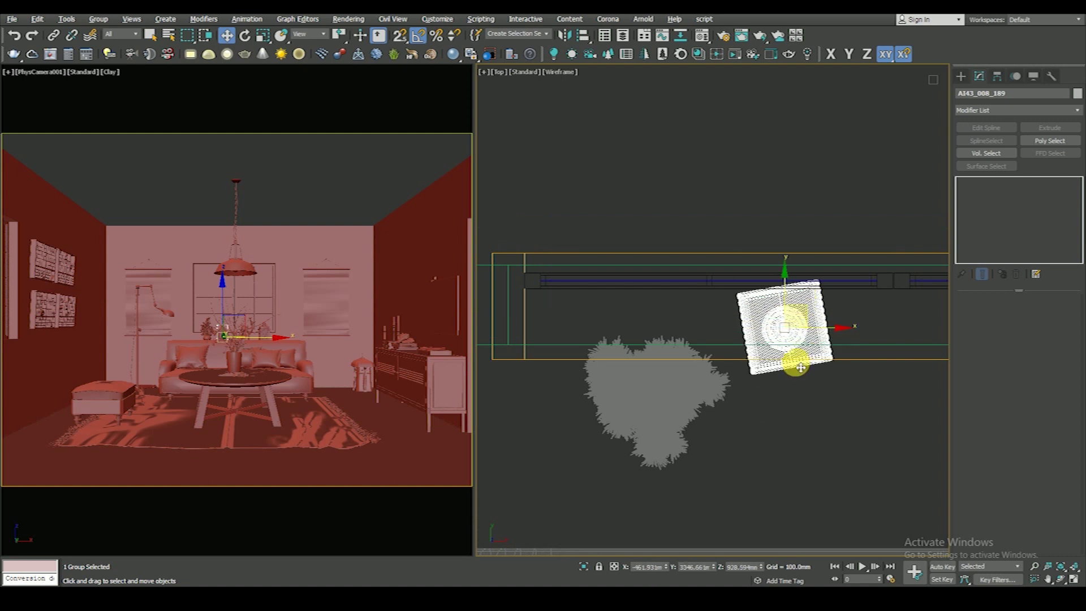
alt+middle_drag(792, 364, 772, 317)
scroll(774, 323, up, 5)
scroll(781, 361, down, 2)
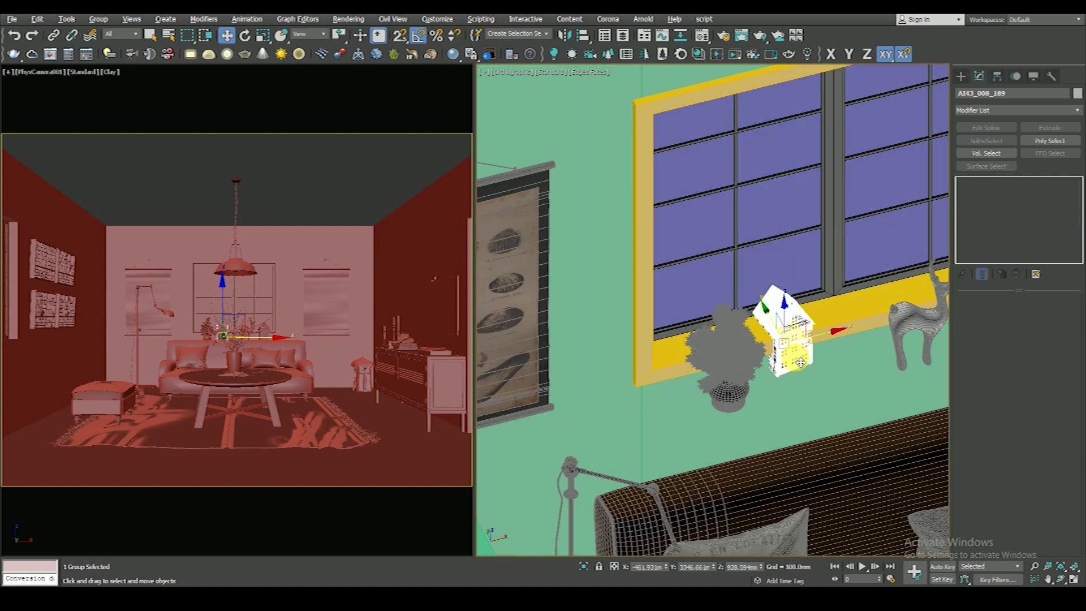
alt+middle_drag(781, 360, 806, 373)
Step: In a wireframe Front view, raise the birdcage to Z 1086.871mm on the window sill
key(f)
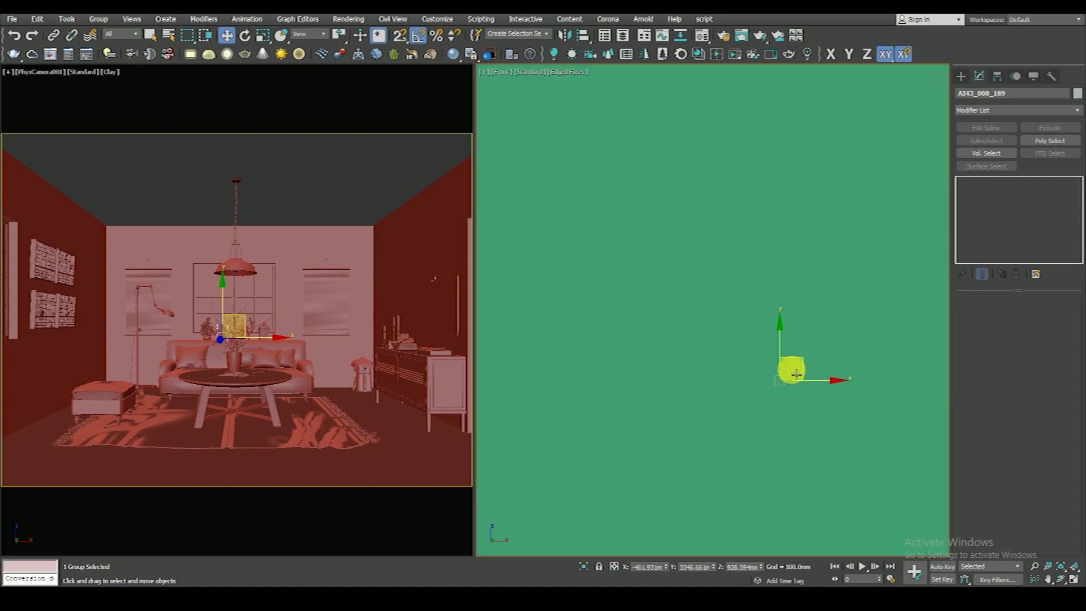
key(F3)
middle_drag(780, 379, 741, 378)
scroll(741, 379, up, 5)
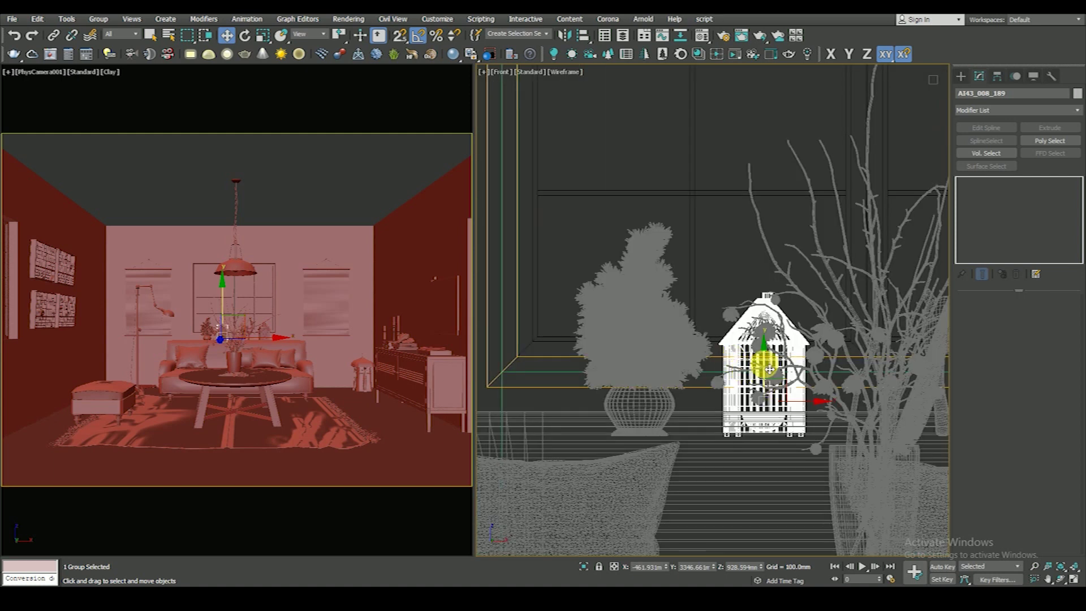
drag(772, 365, 773, 288)
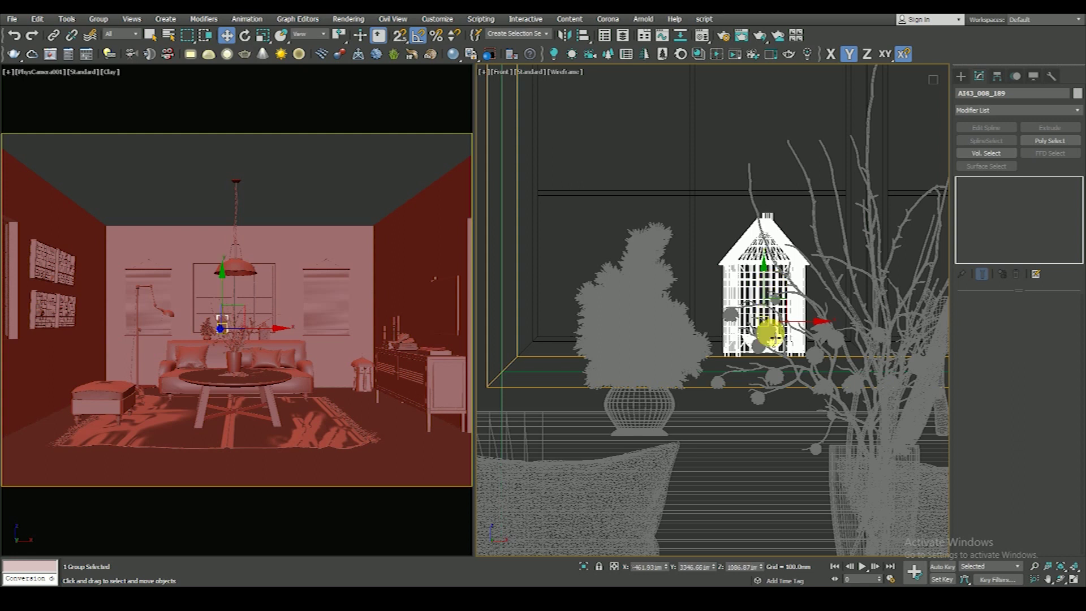
key(l)
key(b)
key(t)
mouse_move(774, 366)
middle_down()
mouse_move(747, 373)
mouse_move(731, 277)
middle_up()
click(749, 384)
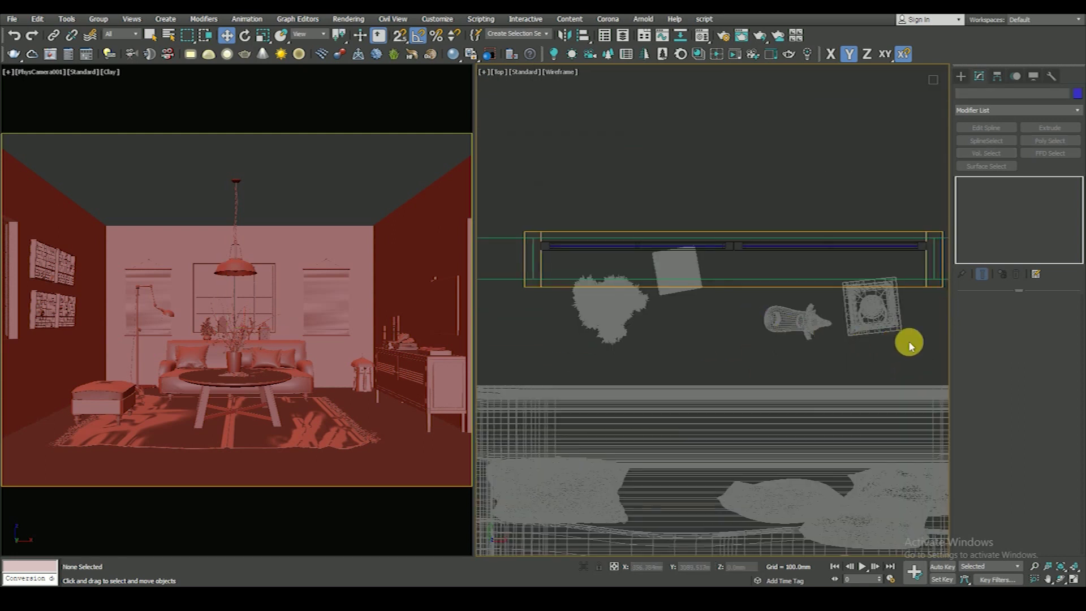
Step: Set Rectangle008's sweep Bar length to 300mm and nudge it slightly in plan
click(738, 288)
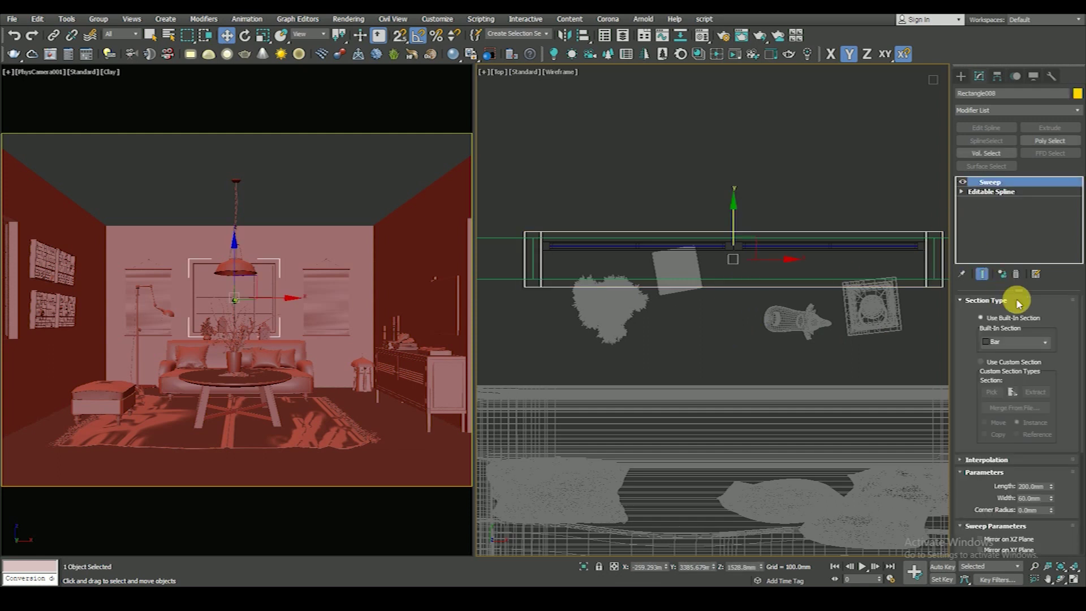
drag(984, 415, 972, 357)
text(300)
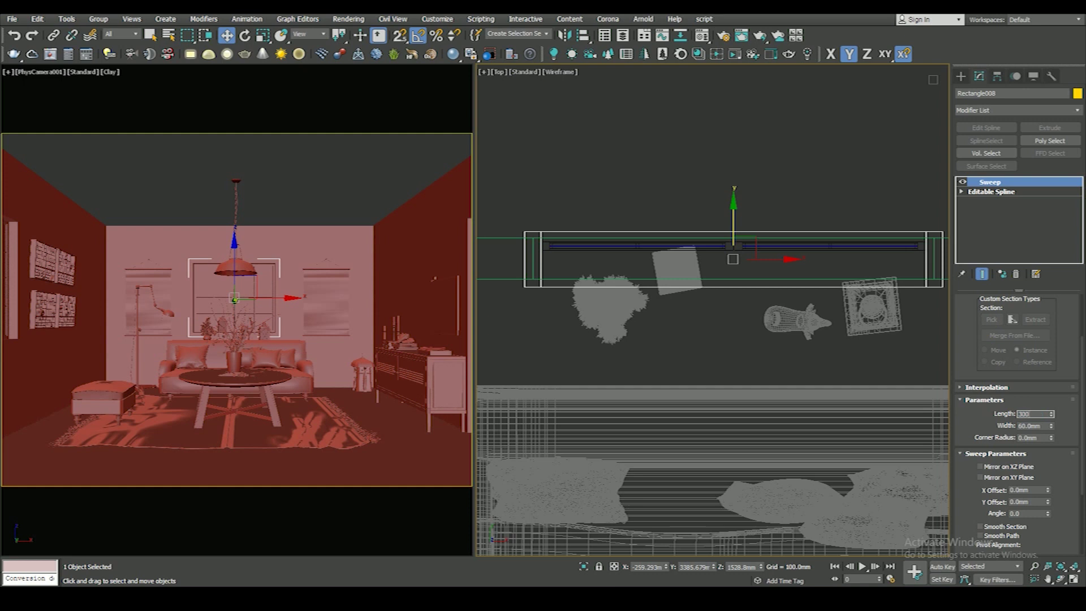
key(Return)
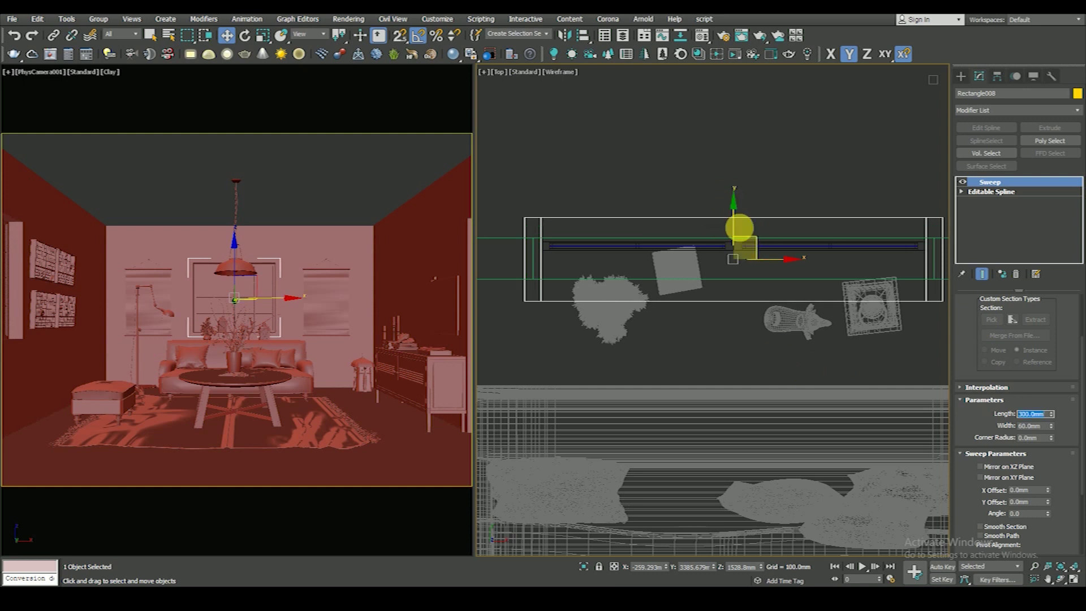
drag(740, 224, 740, 212)
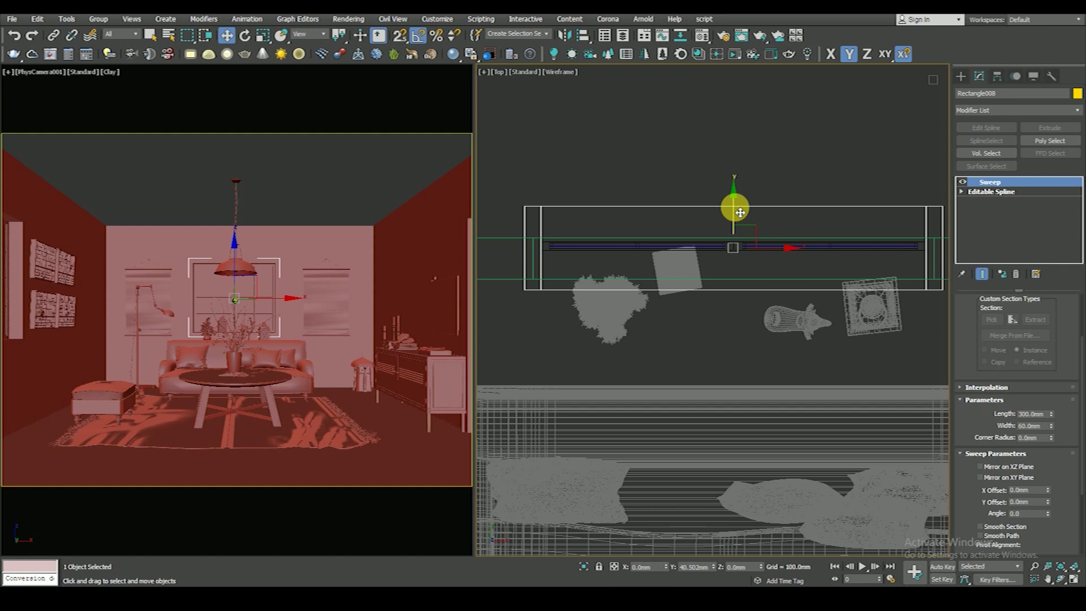
drag(740, 213, 739, 216)
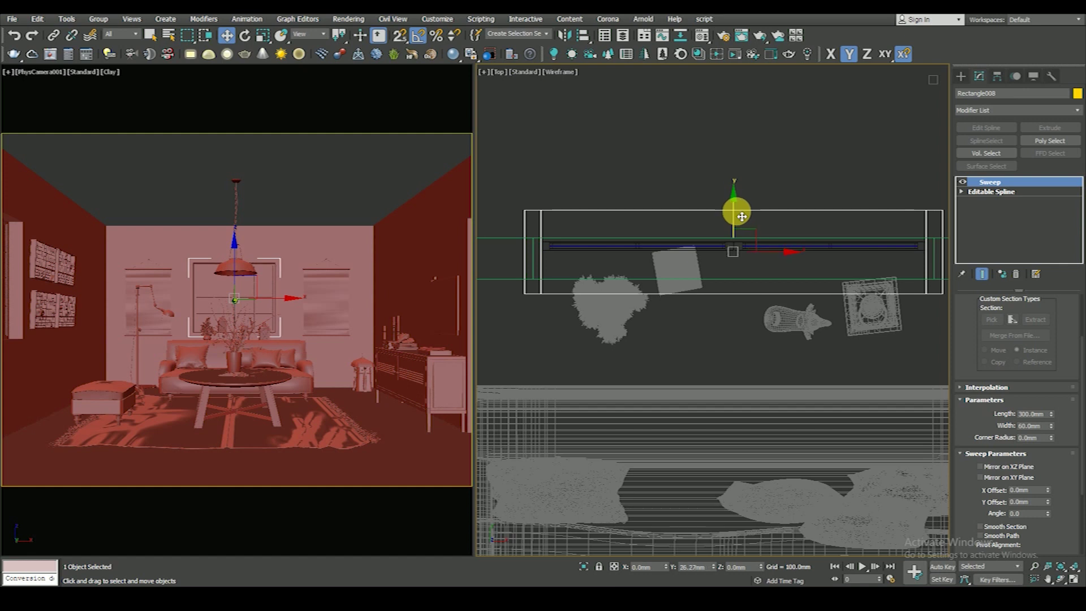
click(739, 355)
click(790, 331)
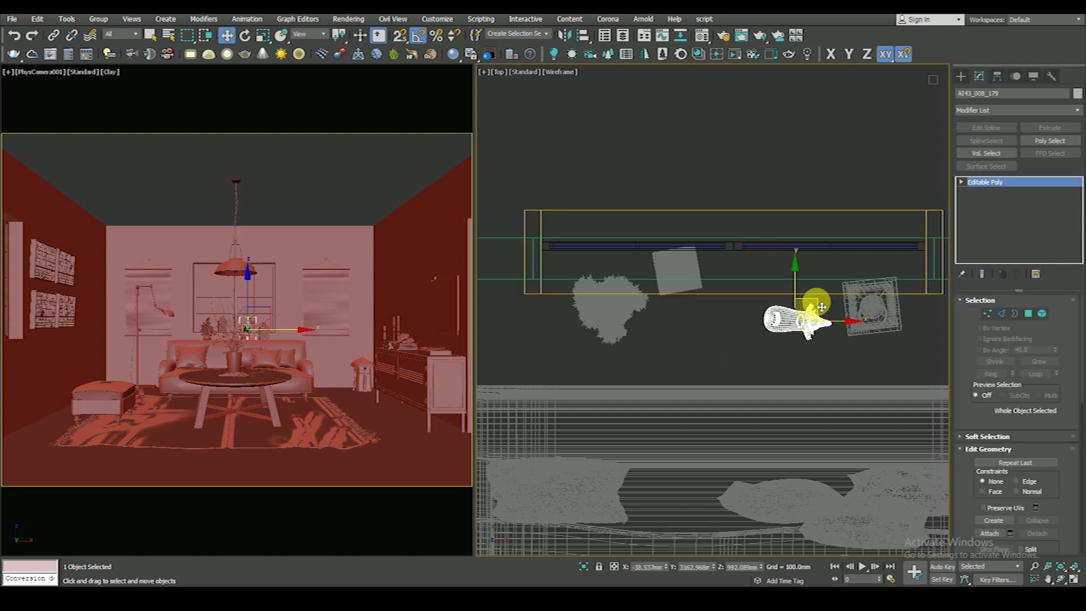
Step: Raise the fish and the potted plant onto the window sill
drag(789, 331, 755, 282)
mouse_move(830, 340)
mouse_down()
mouse_move(880, 320)
mouse_move(901, 295)
mouse_move(896, 254)
mouse_up()
click(614, 306)
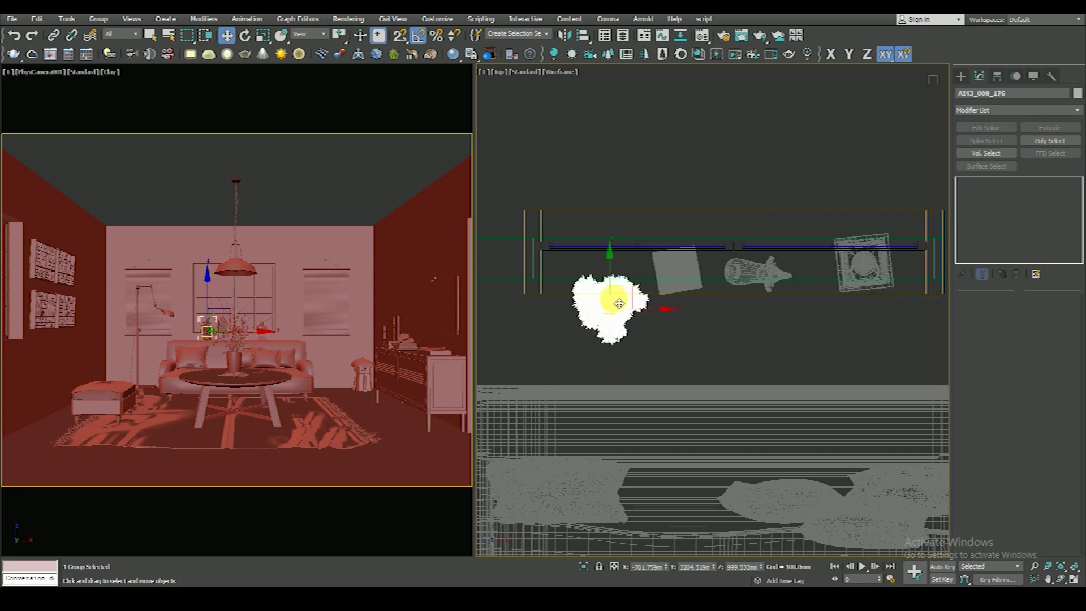
drag(622, 280, 621, 245)
Step: In the Front view, lift the plant and vase to sill height
key(f)
scroll(686, 315, up, 3)
scroll(673, 300, up, 4)
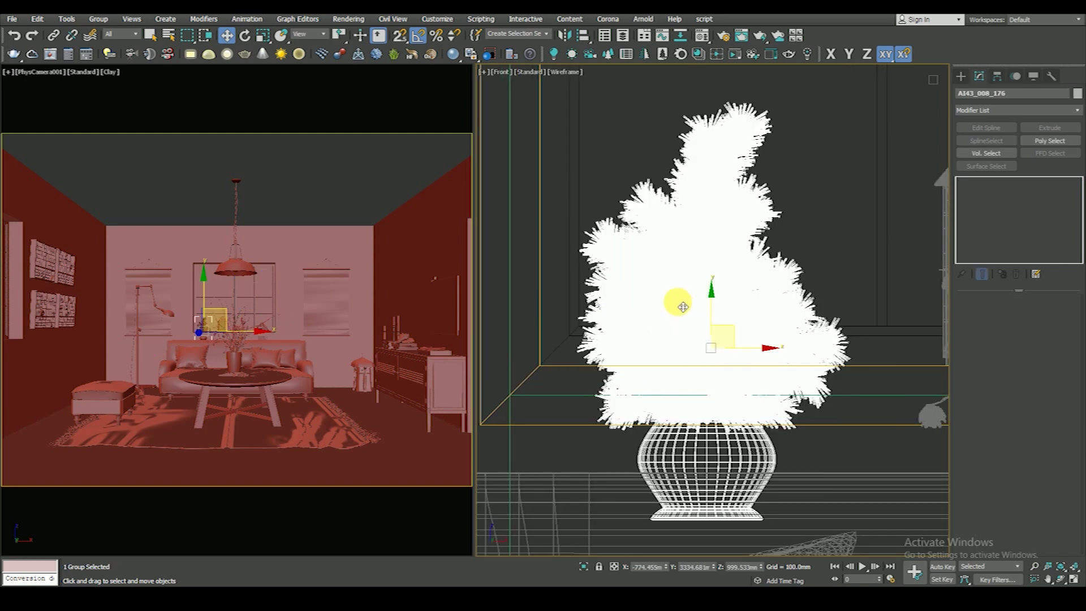
scroll(691, 294, down, 7)
drag(686, 291, 686, 265)
scroll(685, 331, up, 5)
scroll(695, 319, up, 2)
scroll(698, 314, down, 2)
key(space)
scroll(697, 311, down, 2)
scroll(698, 312, down, 2)
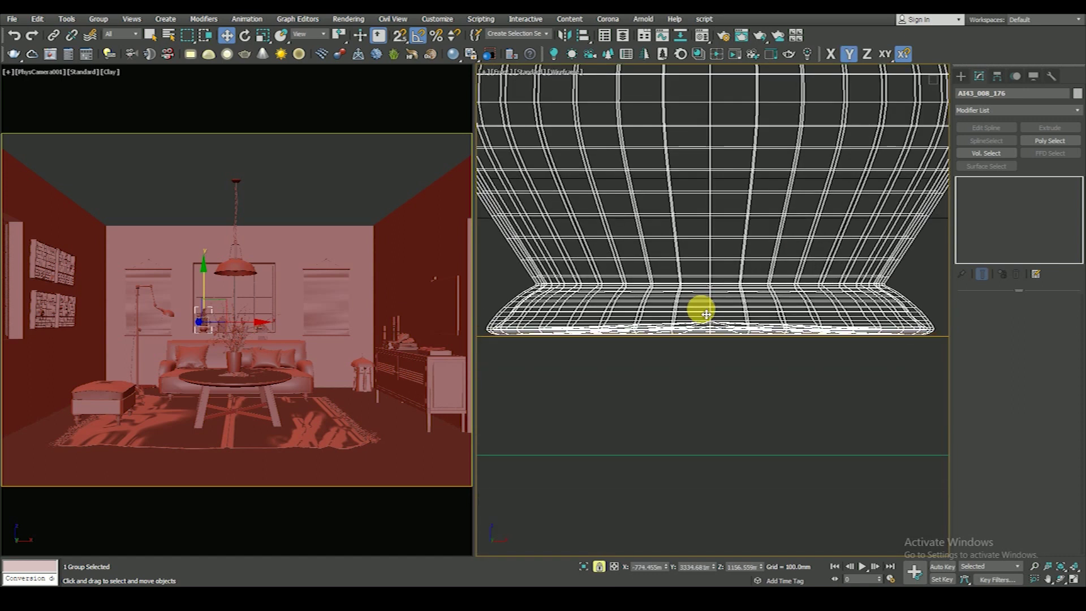
key(t)
scroll(690, 333, up, 2)
scroll(626, 348, up, 3)
scroll(626, 345, down, 6)
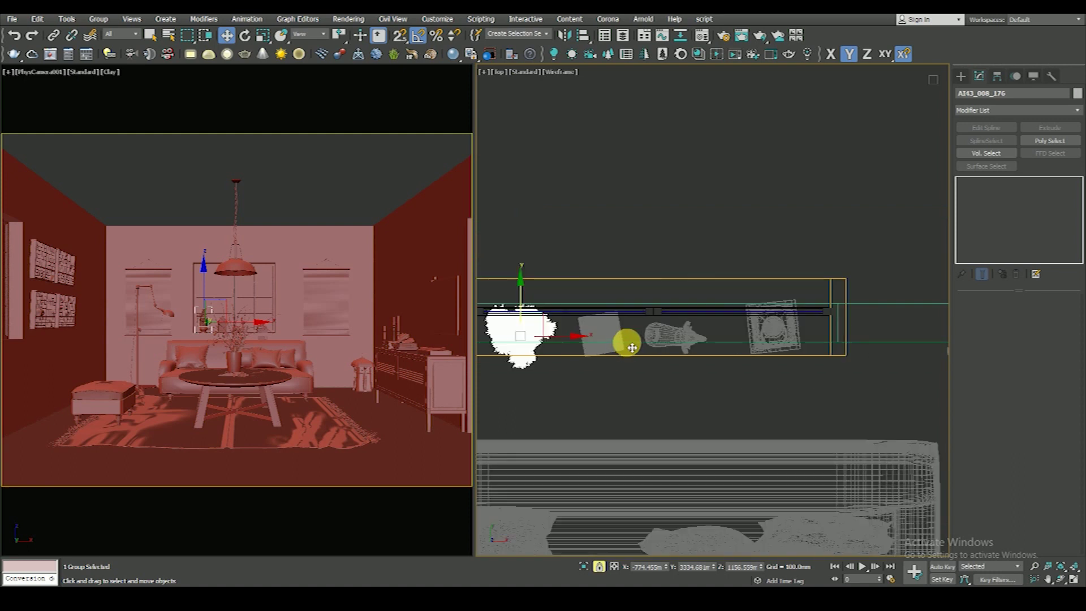
key(space)
scroll(727, 328, up, 2)
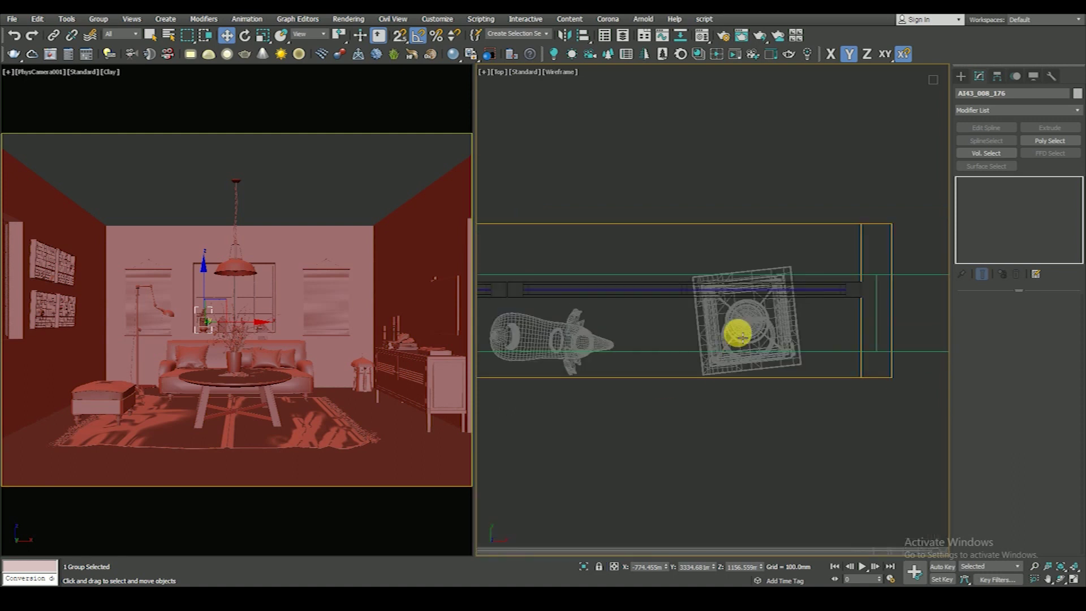
Step: Snap the lantern up onto the window sill line in the Front view
click(747, 364)
key(f)
key(z)
scroll(723, 335, down, 4)
scroll(729, 345, up, 4)
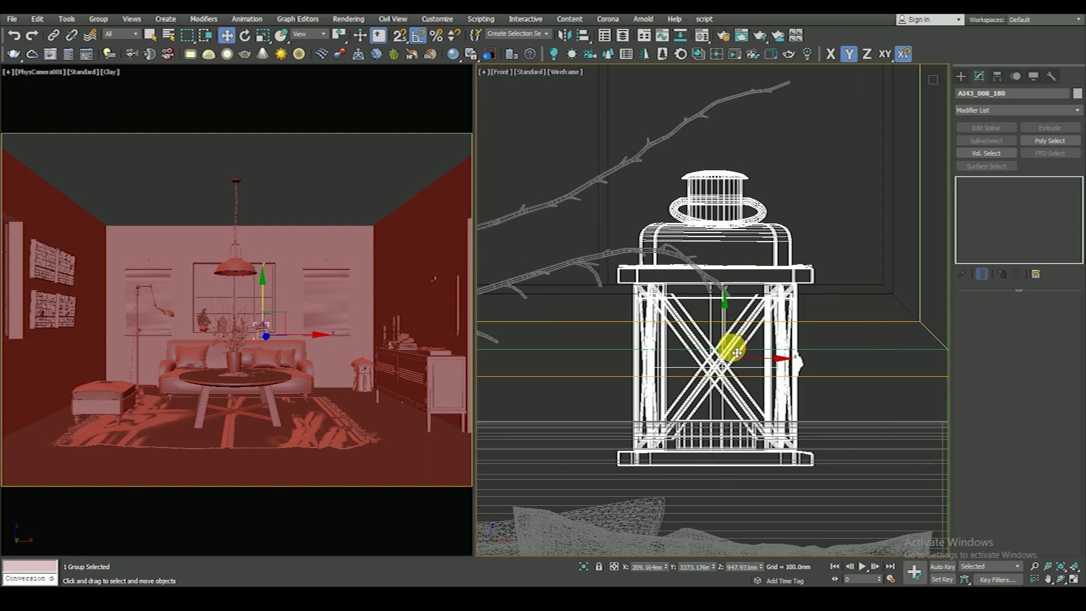
key(s)
mouse_move(729, 337)
mouse_down()
mouse_move(816, 368)
mouse_move(920, 328)
mouse_up()
key(space)
key(s)
key(space)
scroll(812, 322, down, 5)
scroll(699, 287, up, 2)
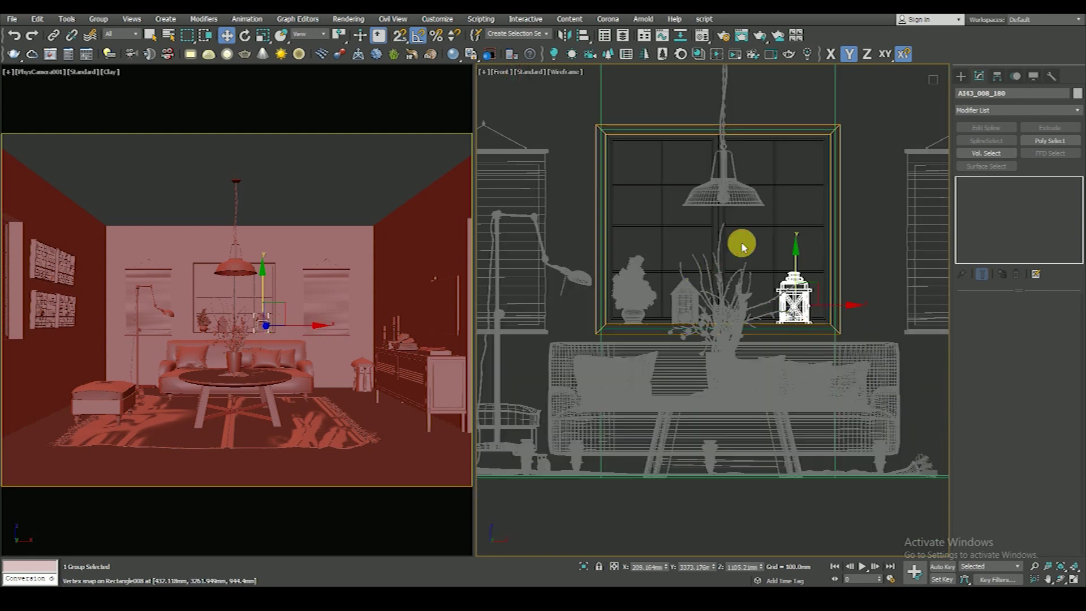
click(741, 244)
Step: Raise the deer figure along Z so it rests on the sill
scroll(746, 309, up, 5)
click(742, 261)
scroll(742, 275, down, 2)
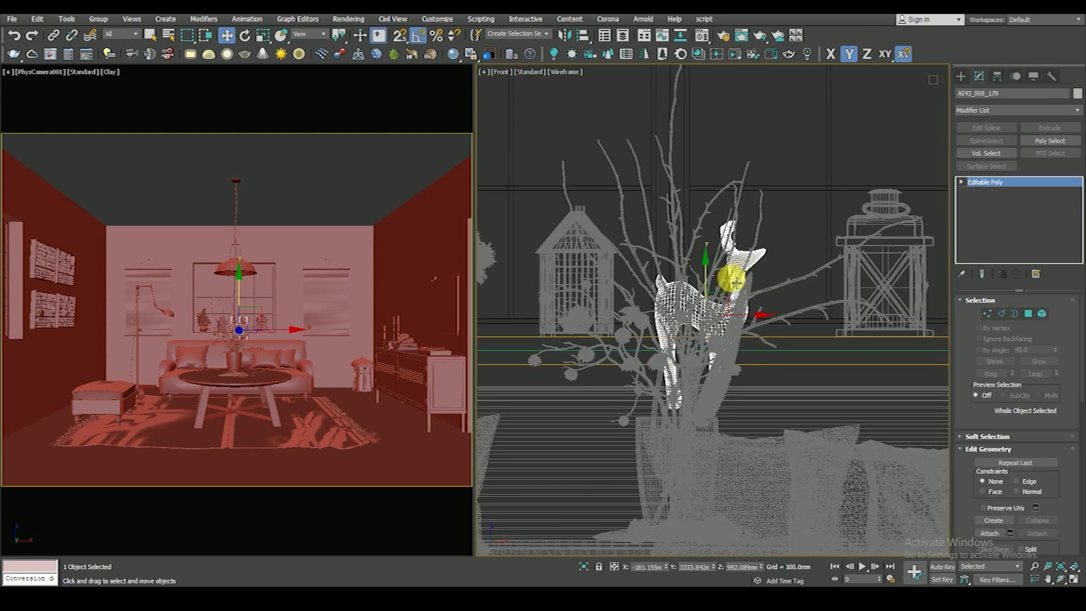
drag(712, 288, 705, 235)
key(space)
scroll(654, 358, up, 3)
scroll(660, 311, up, 2)
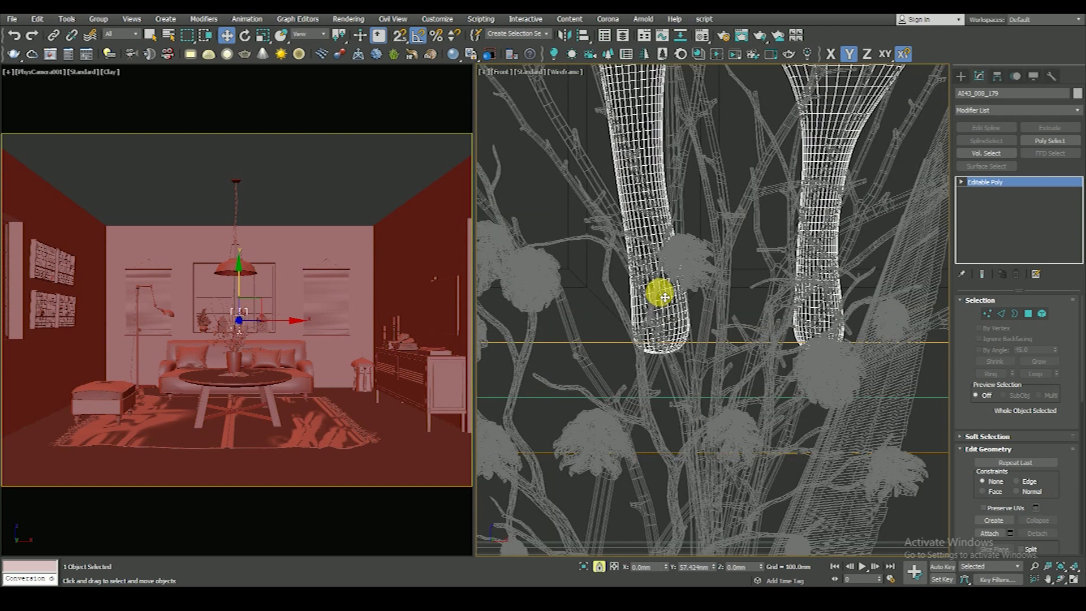
scroll(666, 327, up, 1)
drag(667, 327, 671, 328)
scroll(715, 332, down, 3)
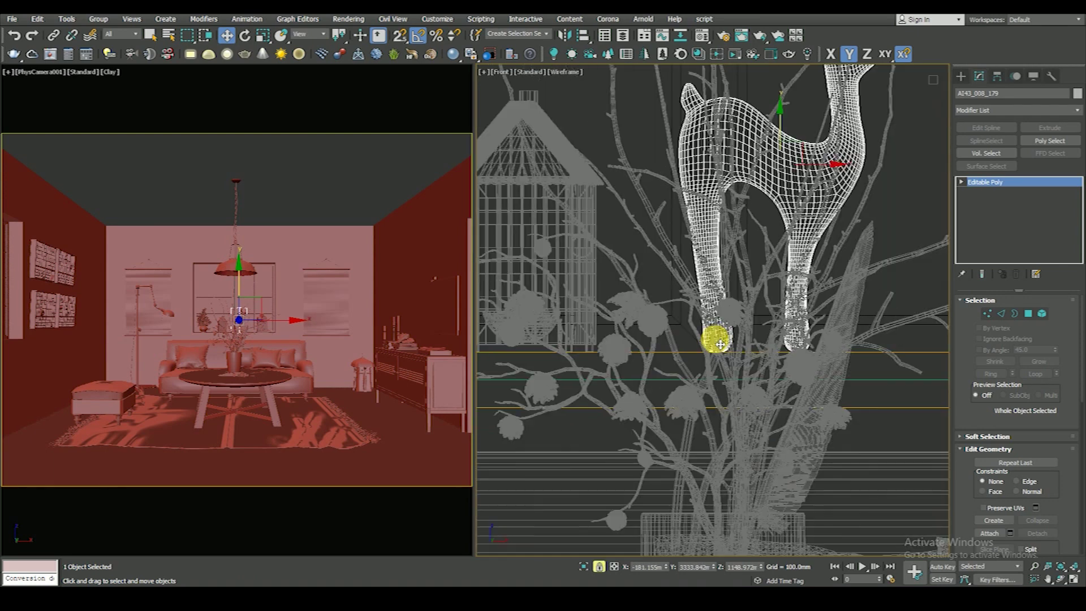
scroll(678, 333, down, 2)
key(space)
Step: Select the birdcage, then the window group in the Top view
click(594, 266)
scroll(601, 345, up, 3)
scroll(667, 368, down, 2)
scroll(573, 355, up, 3)
scroll(573, 354, down, 3)
key(t)
scroll(659, 364, up, 3)
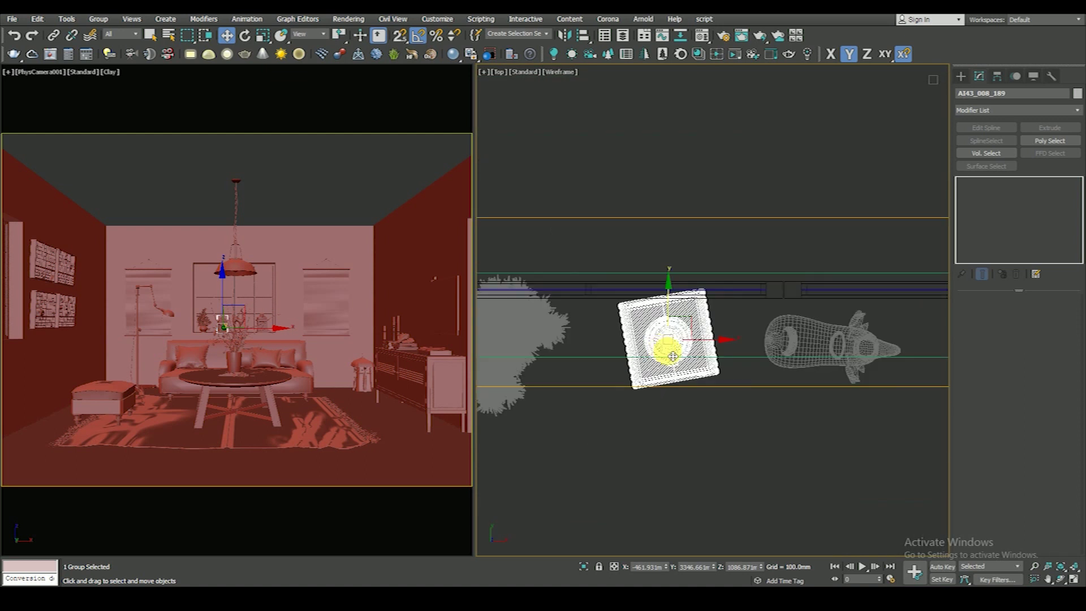
click(720, 192)
click(730, 296)
scroll(738, 303, down, 2)
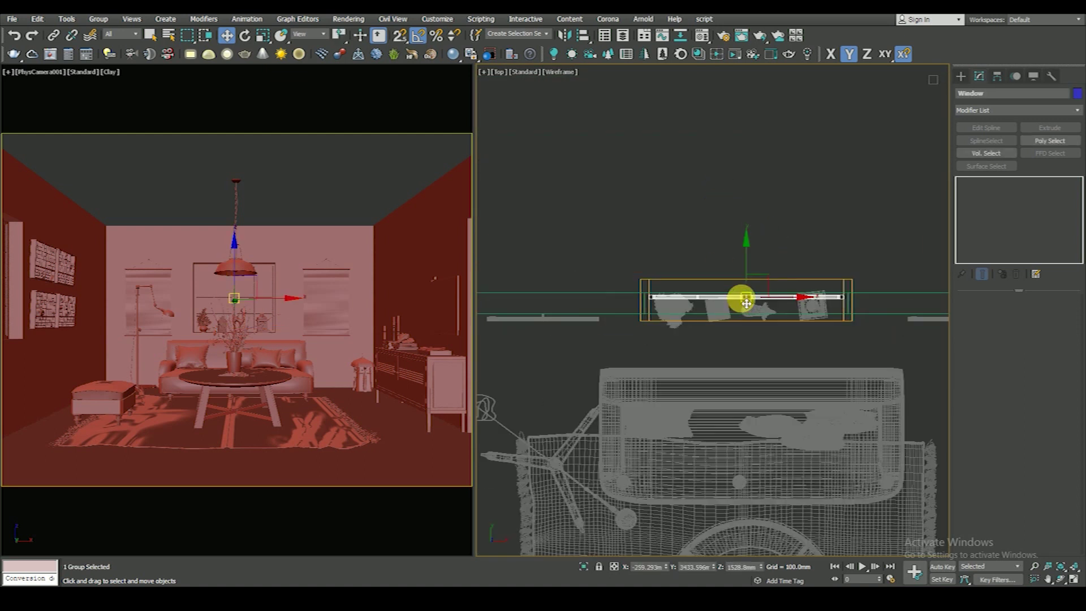
Step: Show Edged Faces in the camera viewport
scroll(746, 280, down, 2)
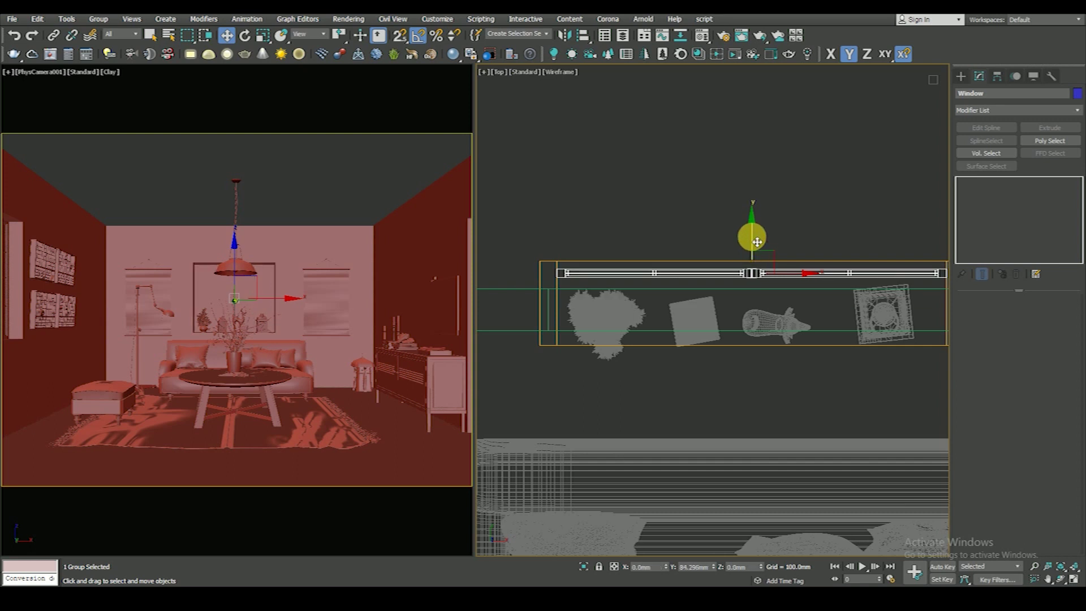
click(313, 176)
key(F4)
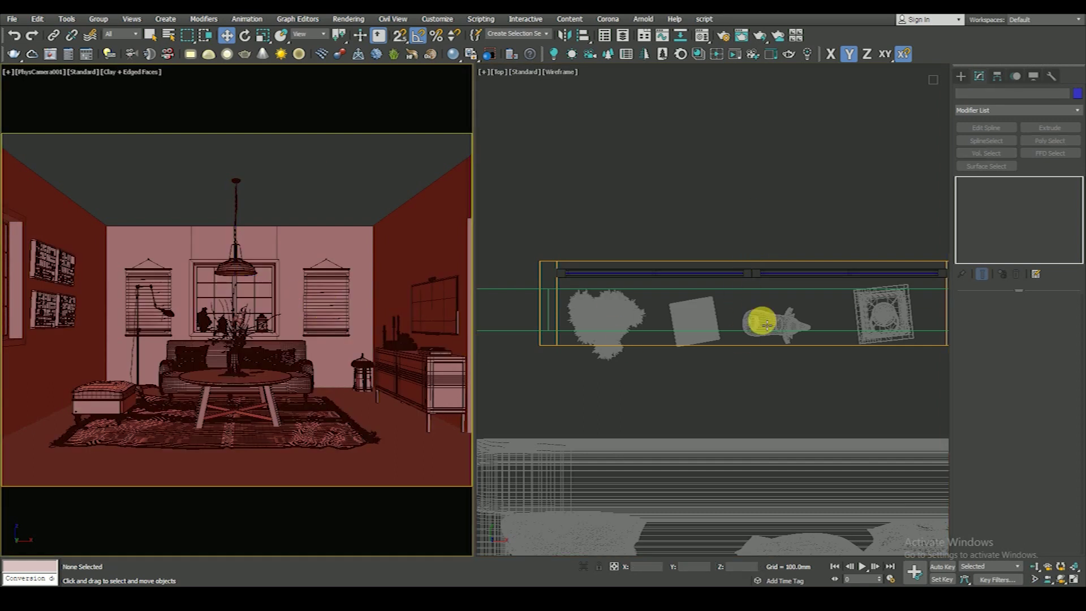
Step: Move the deer to the left wall's window and rotate it into the room
scroll(718, 317, down, 2)
scroll(705, 297, down, 1)
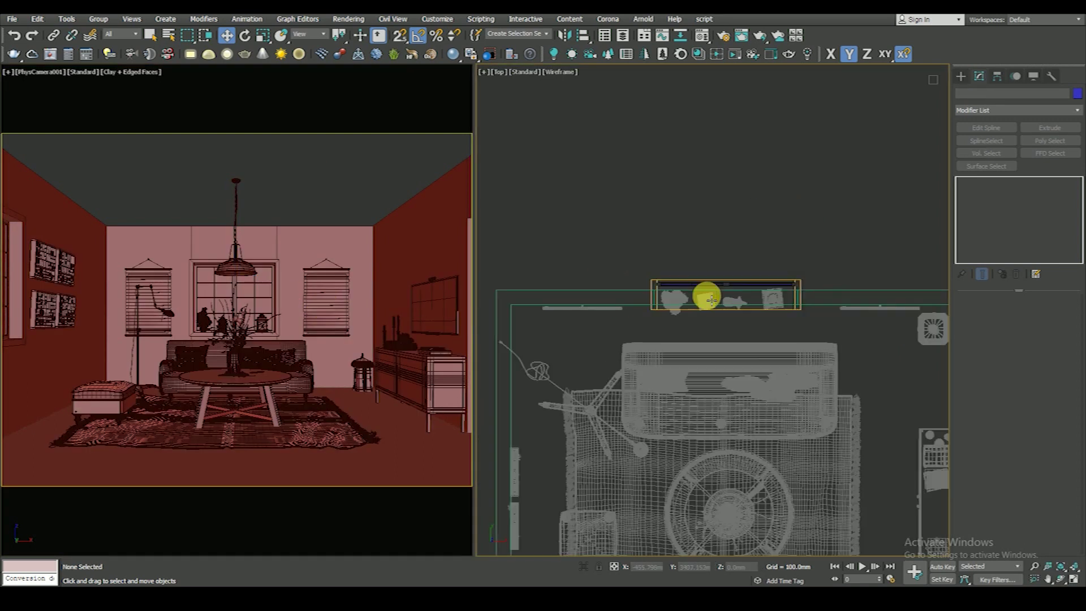
scroll(707, 299, down, 1)
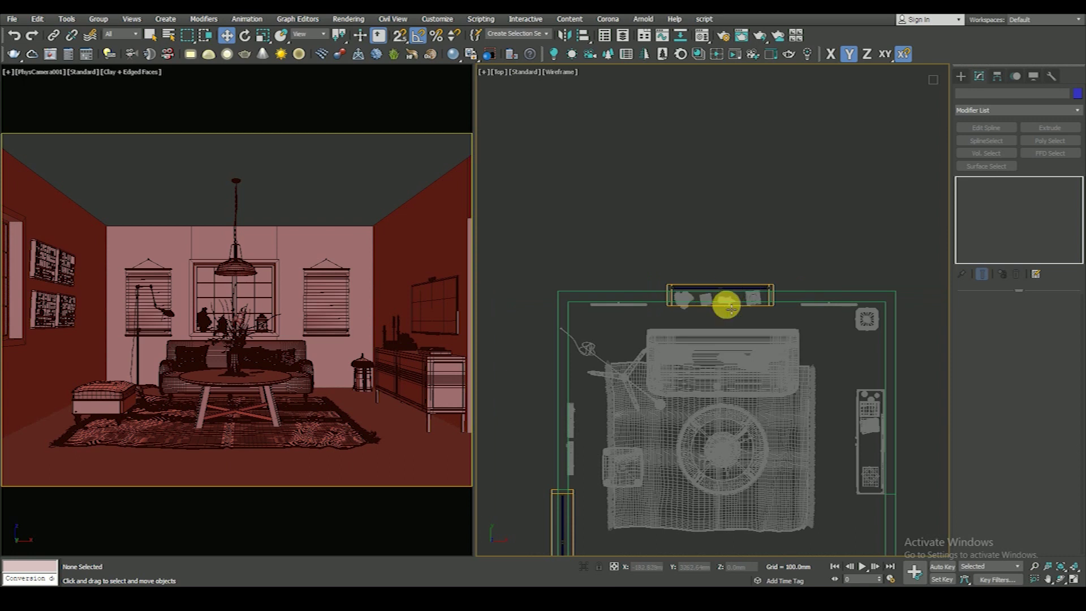
scroll(724, 303, up, 5)
click(758, 274)
scroll(791, 269, down, 2)
scroll(808, 266, down, 2)
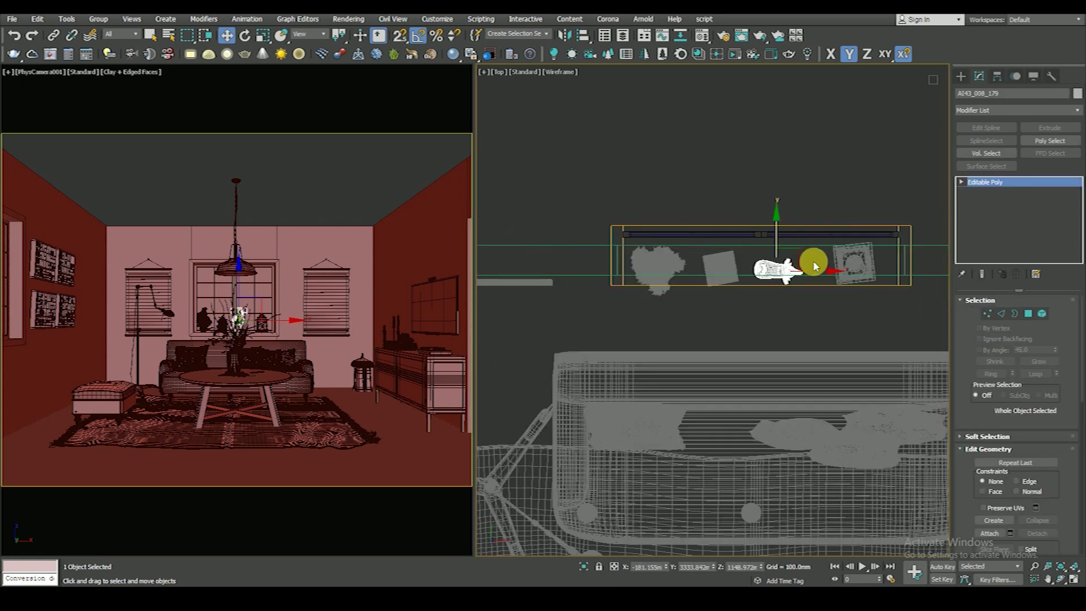
scroll(814, 266, down, 2)
drag(825, 245, 648, 476)
scroll(664, 461, up, 2)
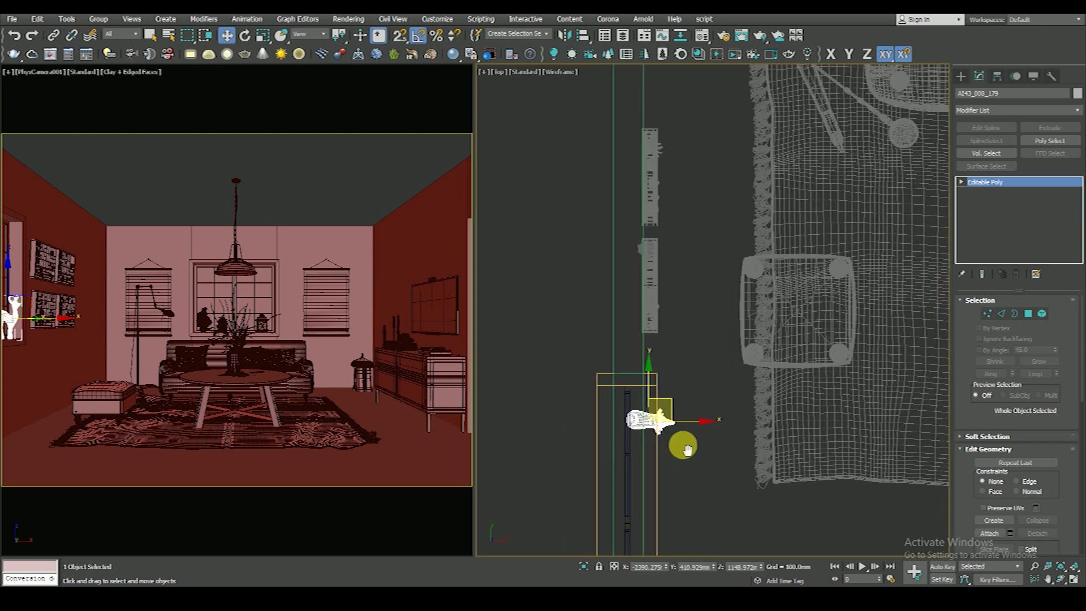
scroll(685, 390, up, 2)
key(e)
drag(713, 289, 765, 190)
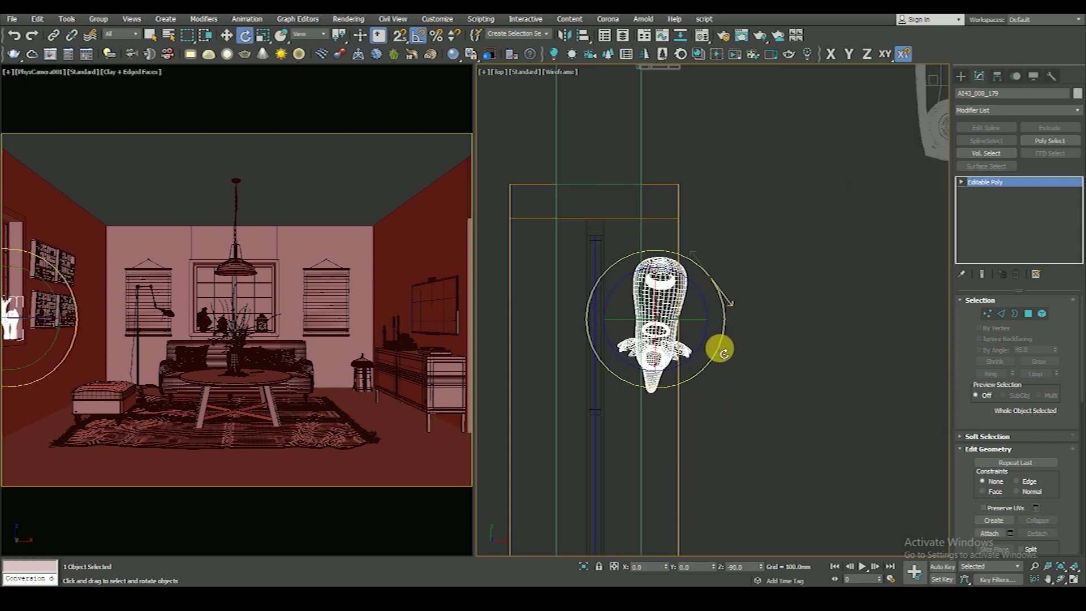
drag(766, 190, 766, 173)
key(w)
Step: Shift Window001 slightly leftward along X on the left wall
scroll(684, 319, up, 2)
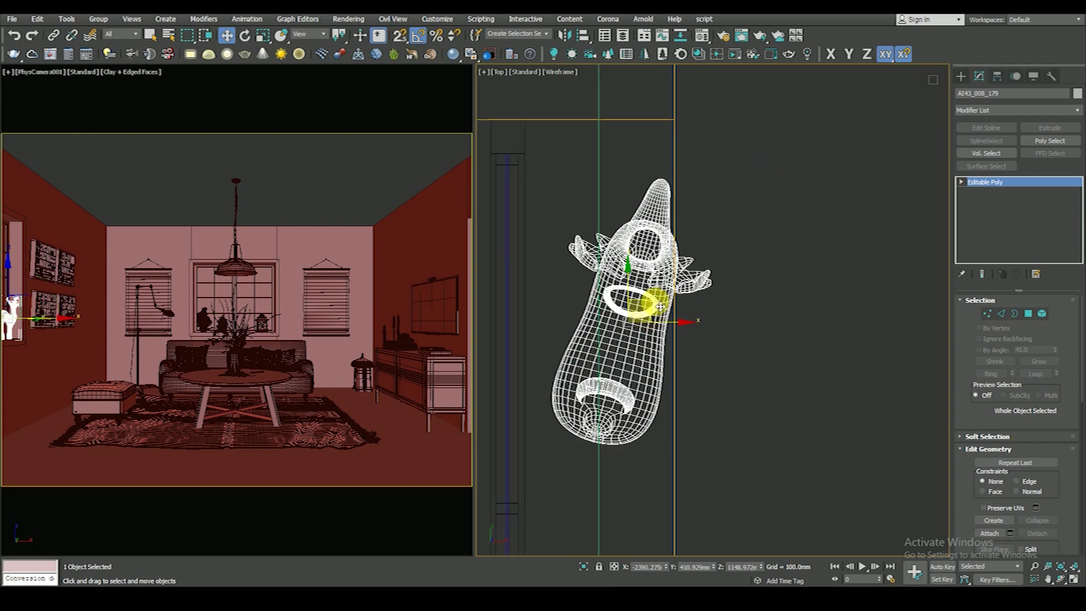
scroll(661, 306, down, 1)
scroll(661, 306, down, 1)
click(663, 326)
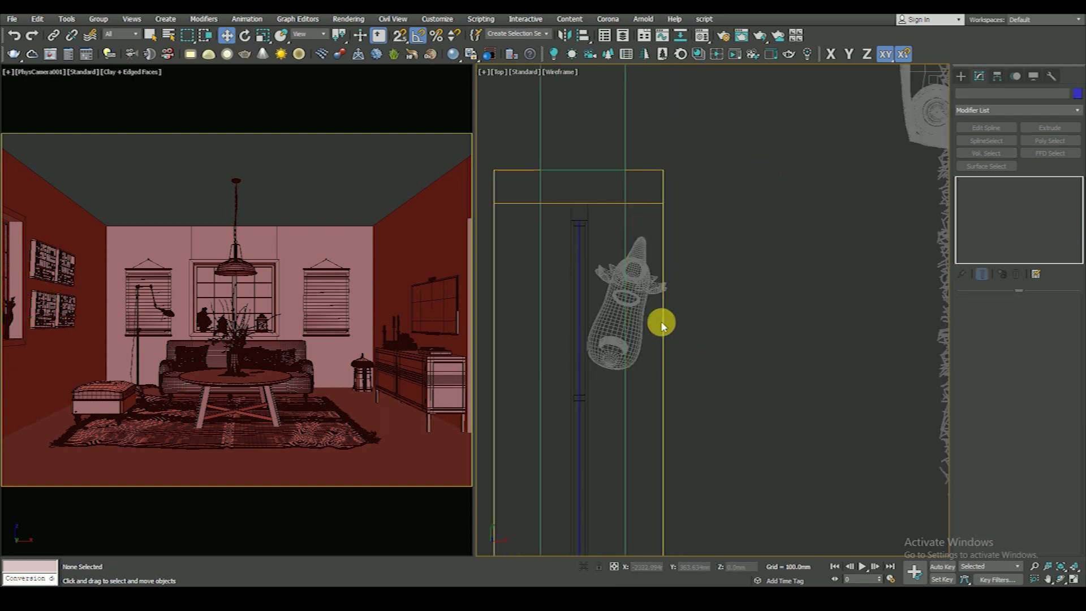
click(588, 291)
scroll(651, 306, down, 1)
drag(656, 431, 648, 432)
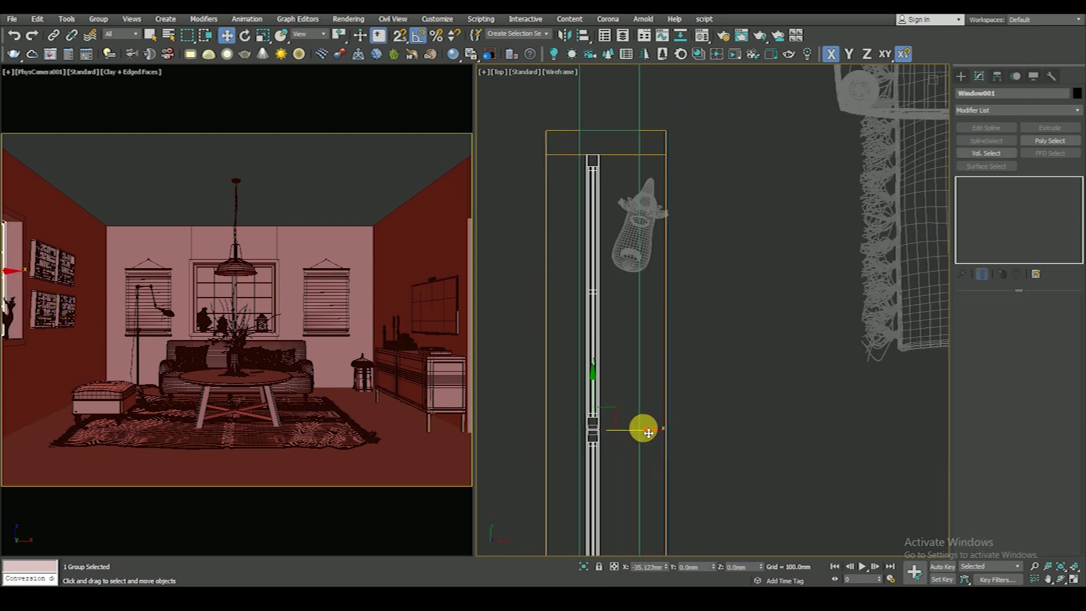
scroll(687, 314, down, 3)
click(703, 334)
scroll(704, 334, down, 3)
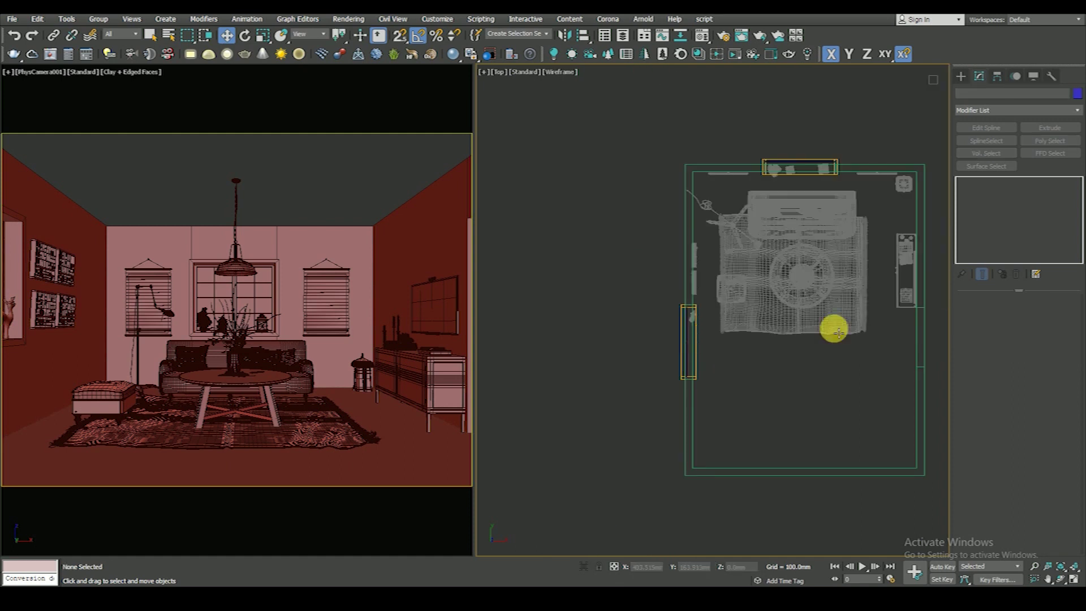
Step: Toggle shading in the Top view, orbit briefly, and return to Top
key(F3)
scroll(733, 341, down, 2)
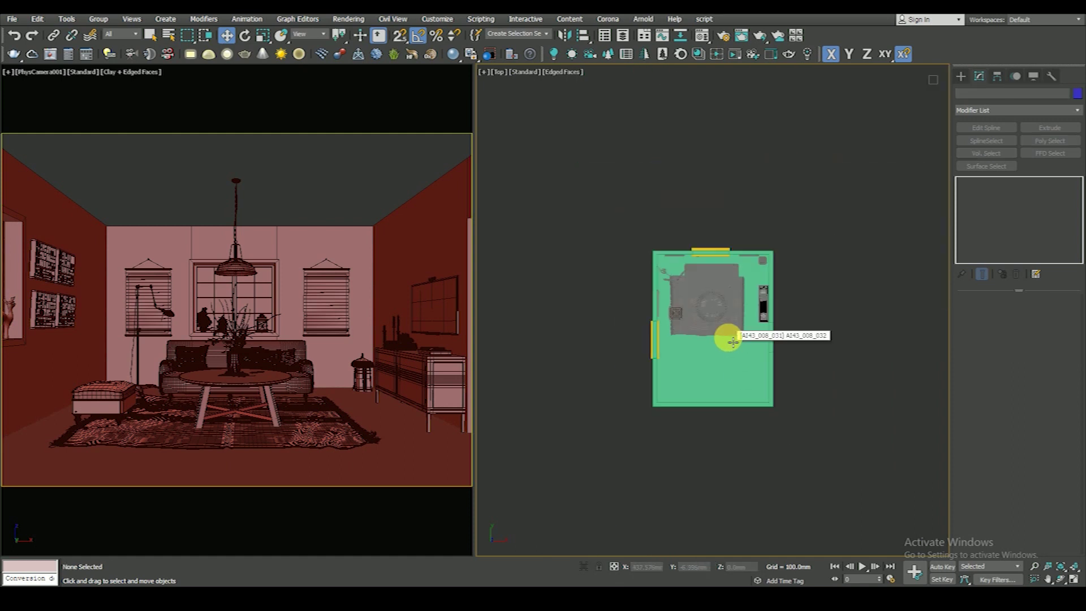
alt+middle_drag(726, 341, 760, 307)
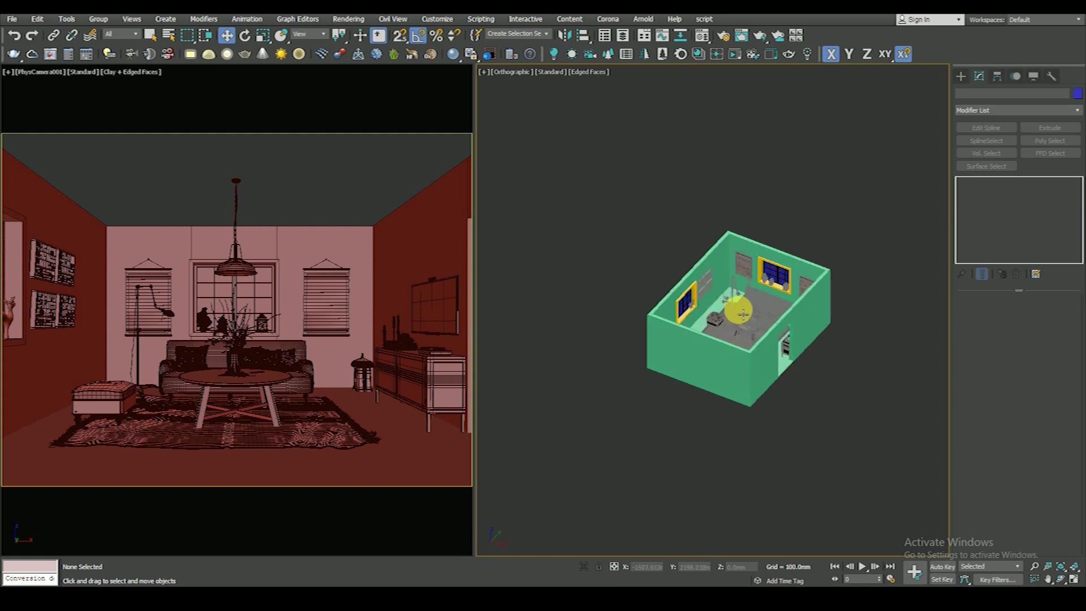
key(t)
scroll(747, 305, up, 3)
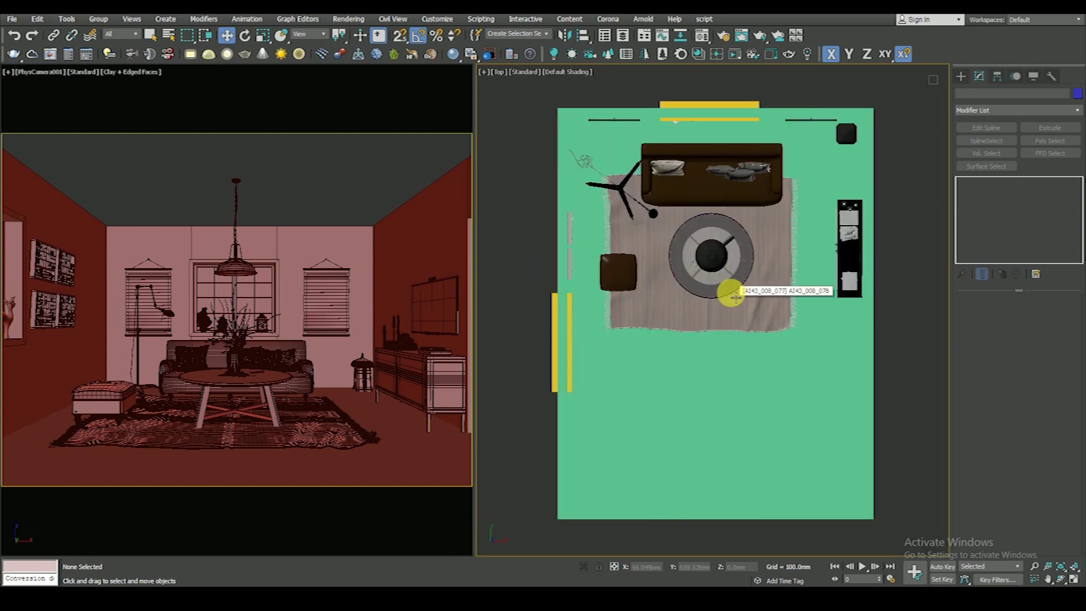
Step: Switch to a wireframe Front view maximized to fill the workspace
key(F3)
scroll(718, 306, down, 4)
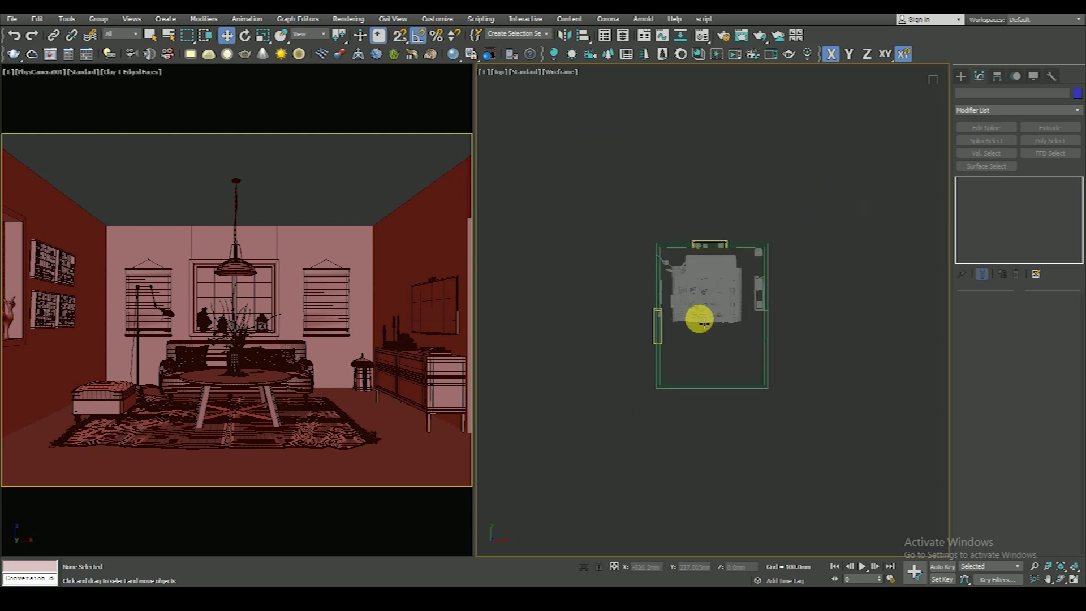
key(f)
scroll(693, 368, down, 3)
key(alt+w)
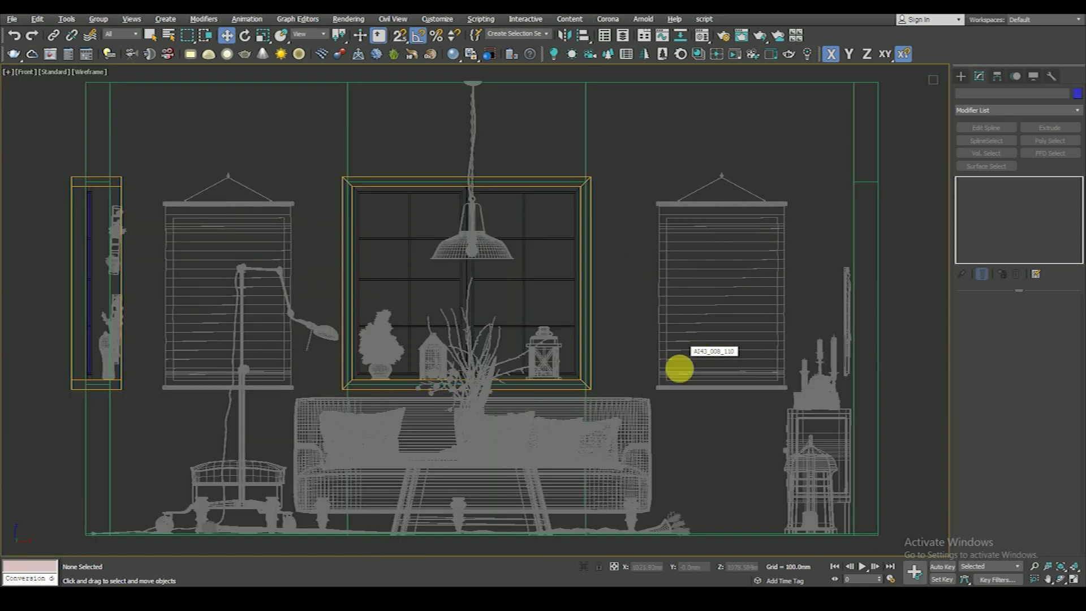
scroll(598, 249, down, 5)
scroll(601, 347, up, 5)
scroll(659, 373, up, 2)
scroll(648, 368, up, 2)
Step: Select the floor slab in the Front view
click(648, 368)
scroll(672, 390, down, 2)
scroll(565, 379, down, 4)
scroll(484, 373, down, 2)
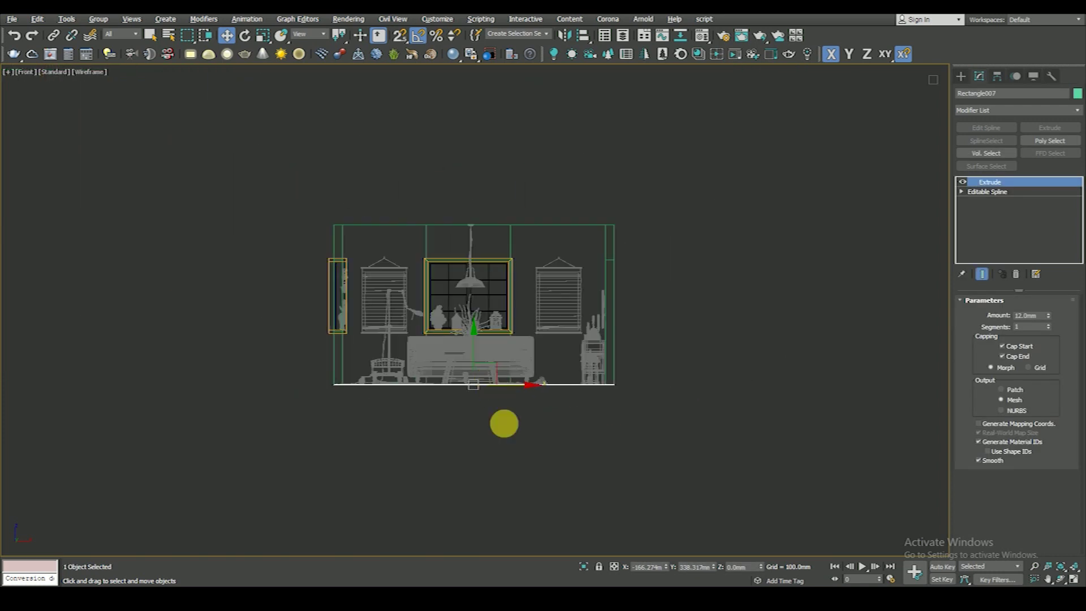
Step: Give the floor slab a magenta object colour
click(527, 398)
scroll(527, 398, up, 5)
click(623, 356)
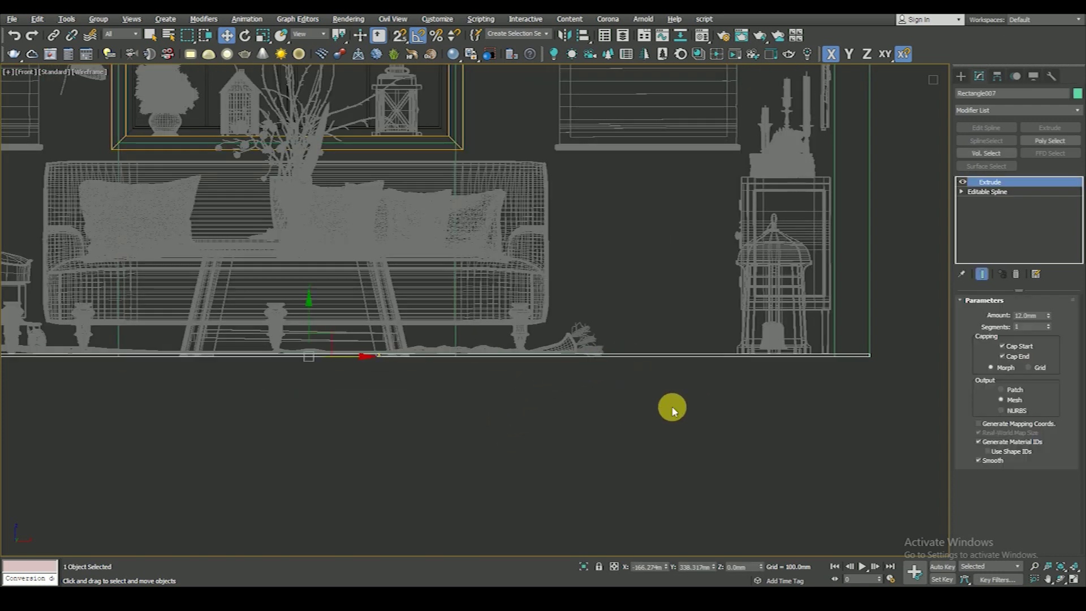
scroll(669, 407, down, 5)
click(1077, 94)
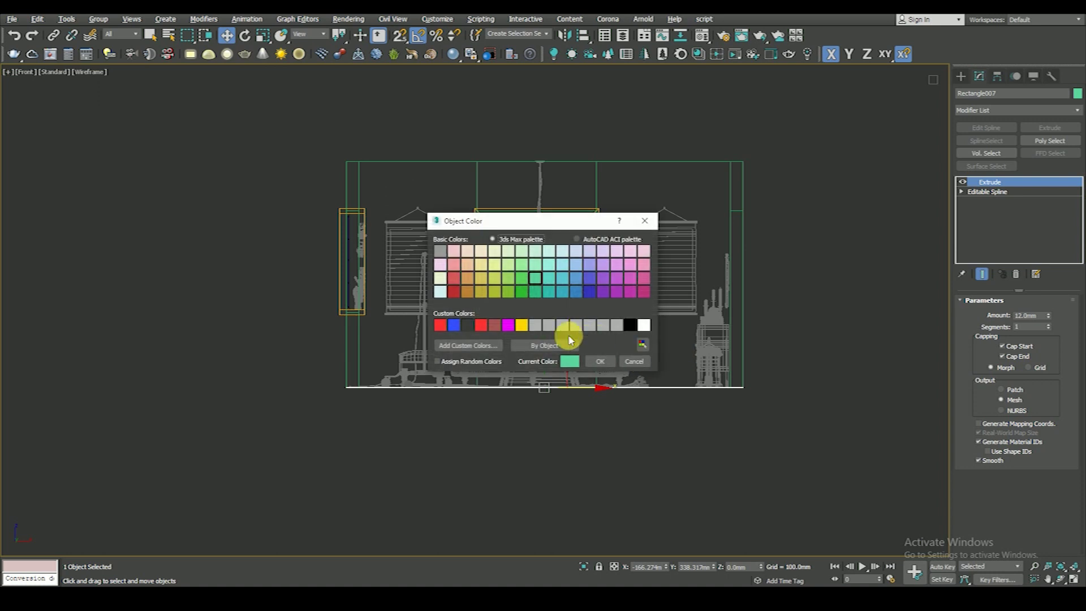
click(509, 325)
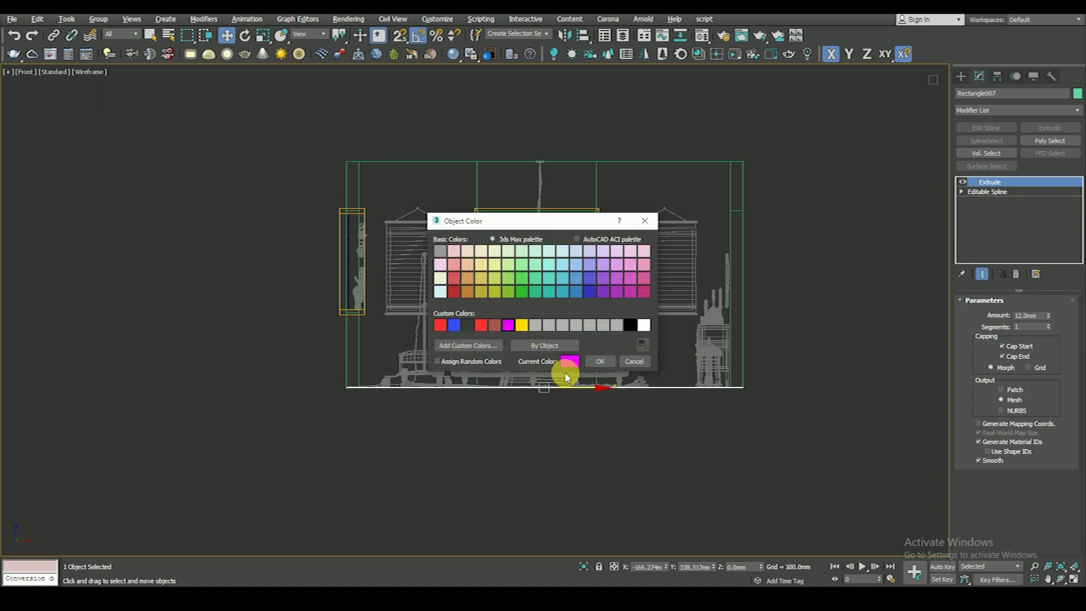
click(608, 365)
Step: Clone the slab upward as a copy and colour it light blue
shift+drag(548, 354, 544, 148)
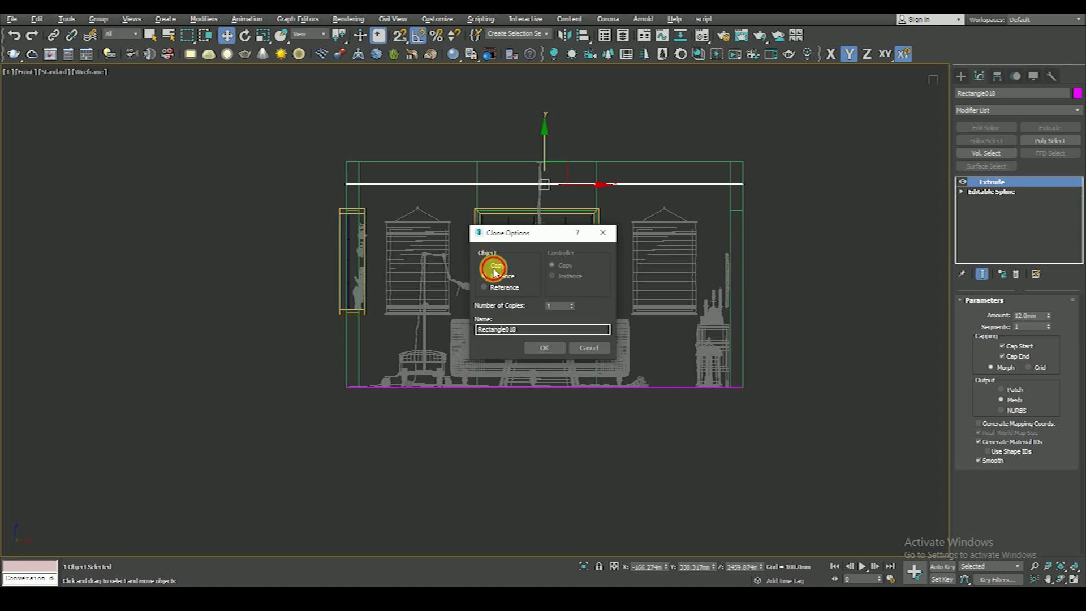
click(541, 346)
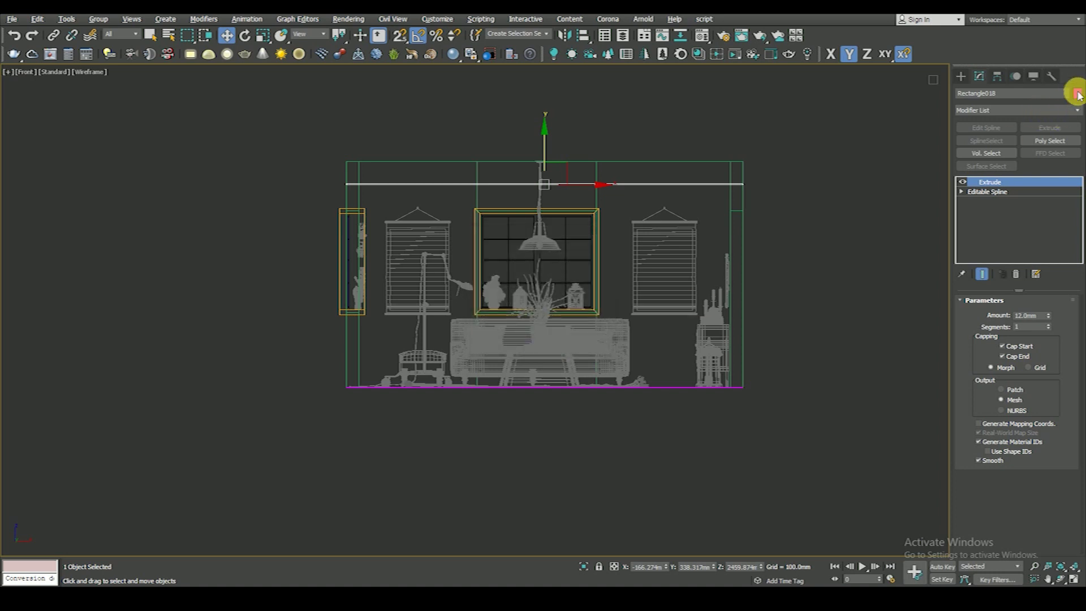
click(1078, 96)
click(575, 264)
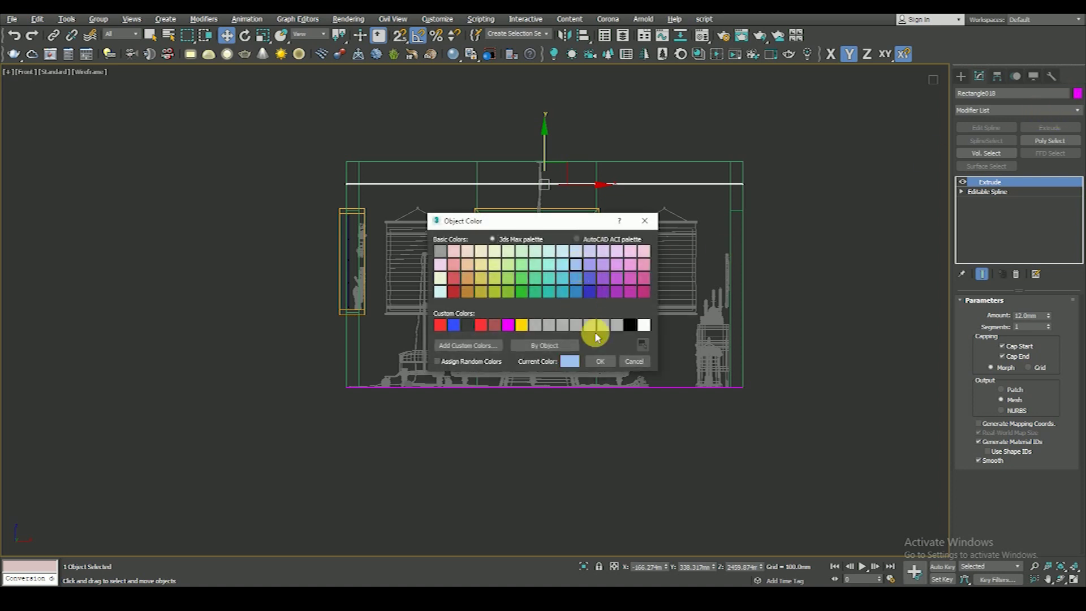
click(597, 364)
Step: Snap the light-blue copy up to the wall top at 2743.2mm
scroll(749, 170, up, 4)
drag(552, 154, 729, 155)
scroll(734, 253, down, 3)
scroll(520, 202, up, 5)
scroll(538, 213, up, 5)
Step: Deselect the strip and frame the Front view on the room's ceiling line
scroll(538, 204, down, 5)
scroll(553, 220, down, 3)
click(561, 240)
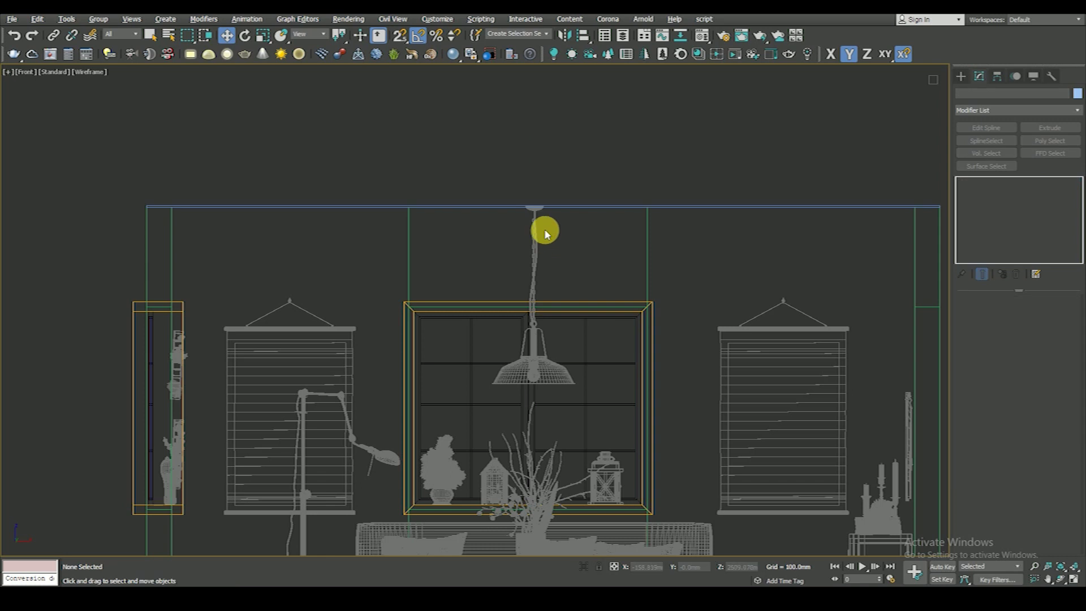
middle_drag(358, 239, 381, 189)
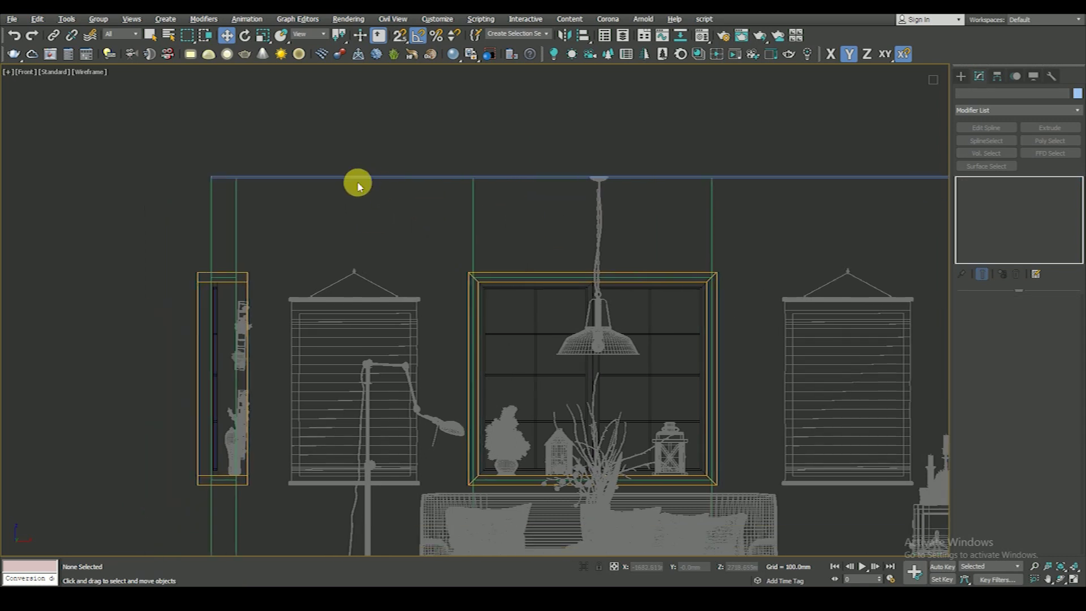
scroll(494, 300, down, 5)
key(t)
key(z)
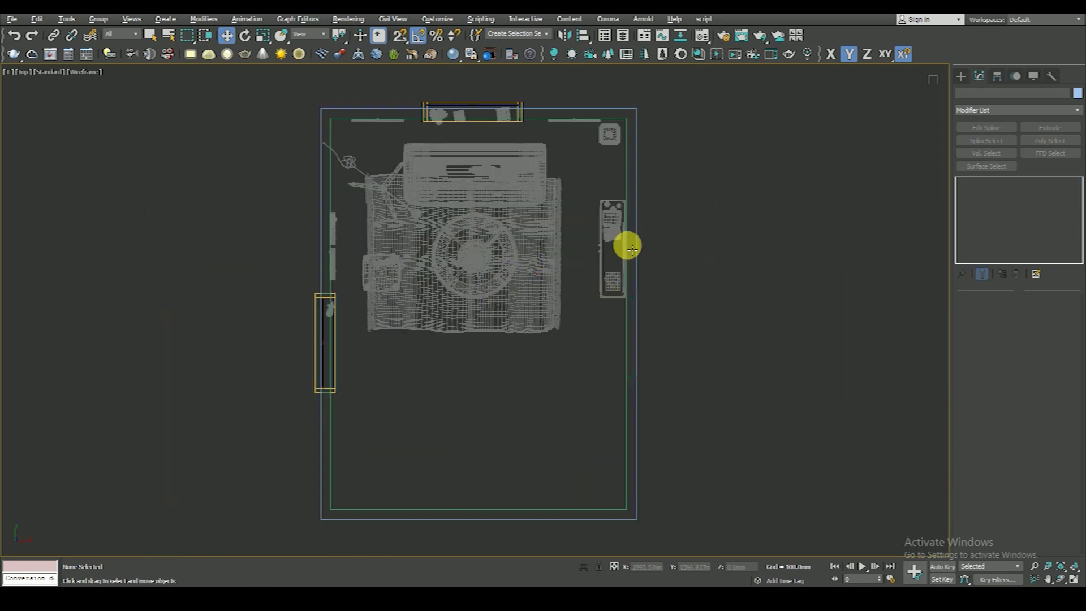
key(f)
scroll(802, 133, up, 5)
scroll(829, 110, up, 3)
scroll(666, 192, up, 3)
Step: Draw a rectangle below the ceiling line with Length 100 mm and Width 50 mm
click(961, 75)
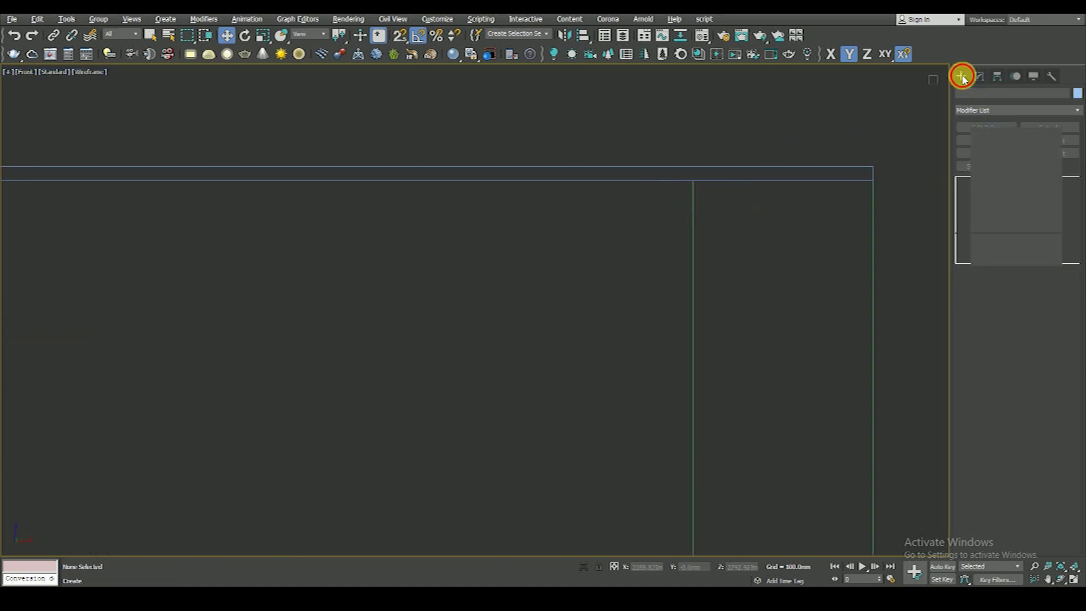
click(1039, 153)
scroll(720, 243, up, 3)
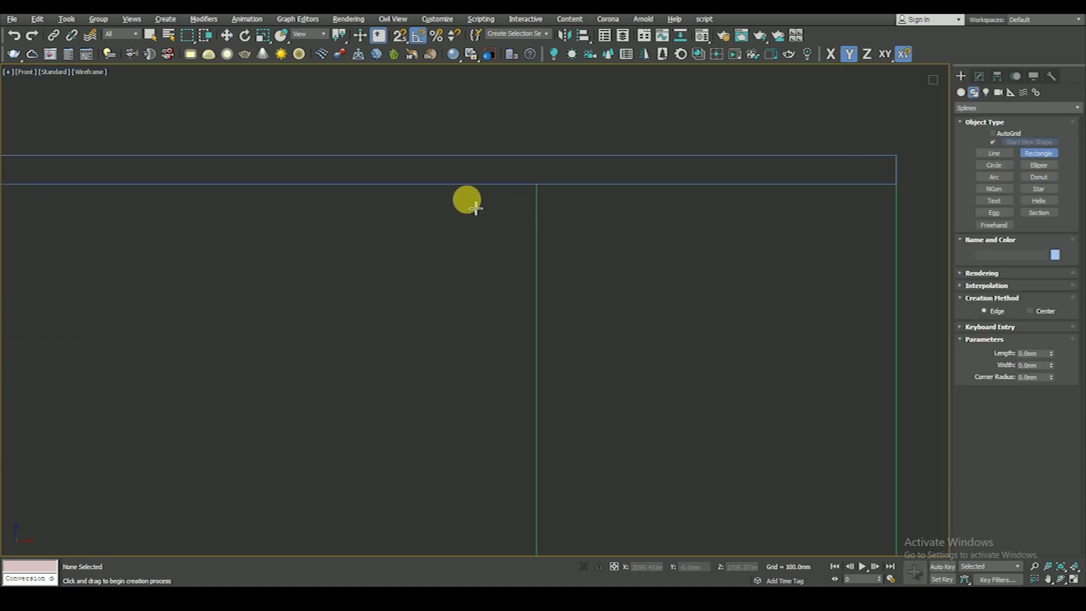
drag(452, 202, 514, 343)
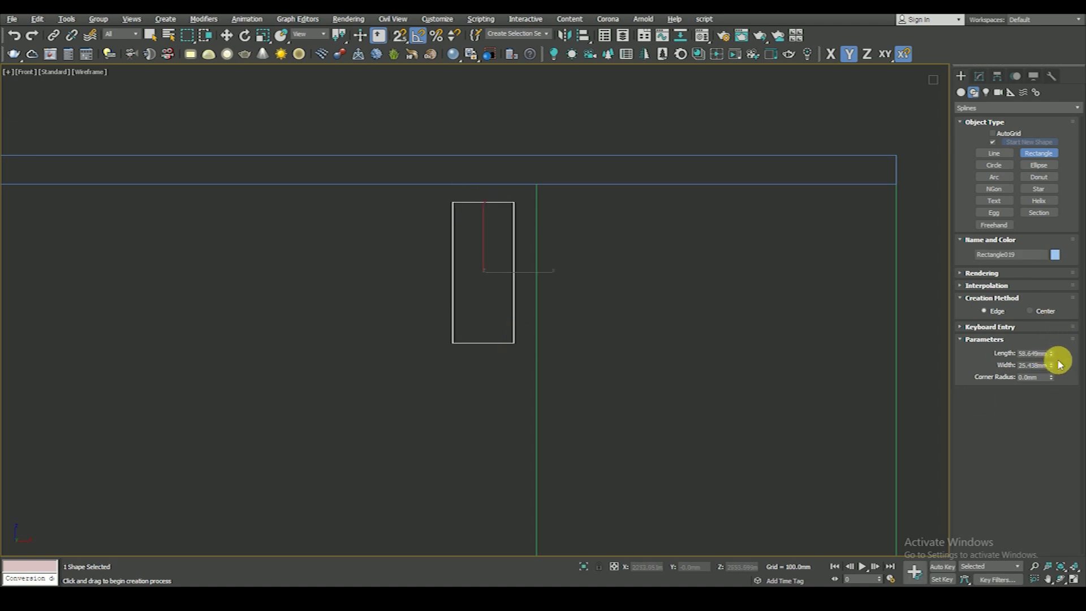
text(50)
key(Return)
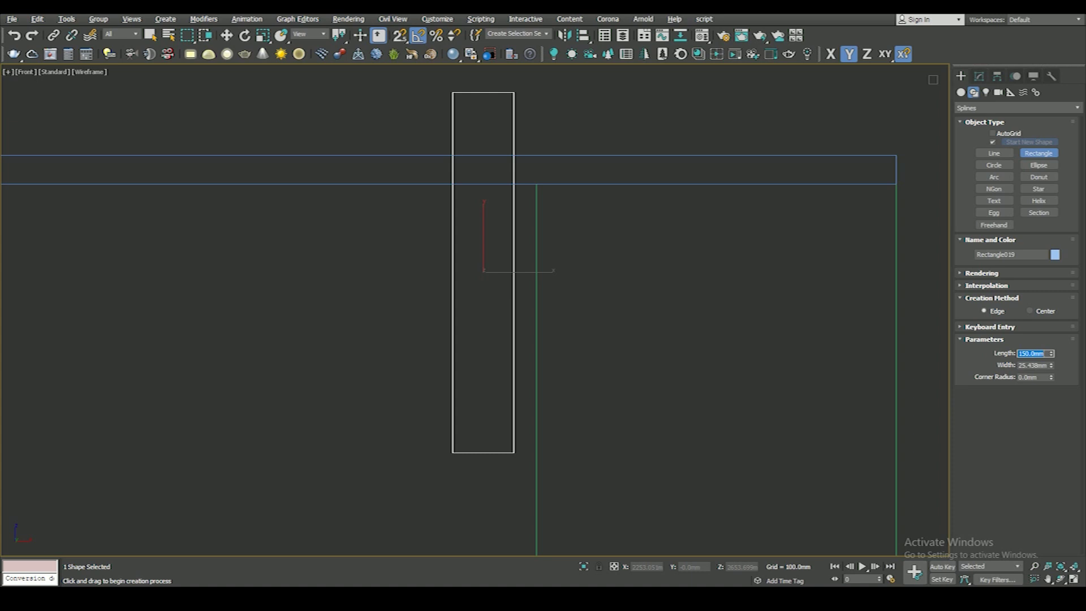
text(0)
key(Return)
scroll(659, 338, down, 3)
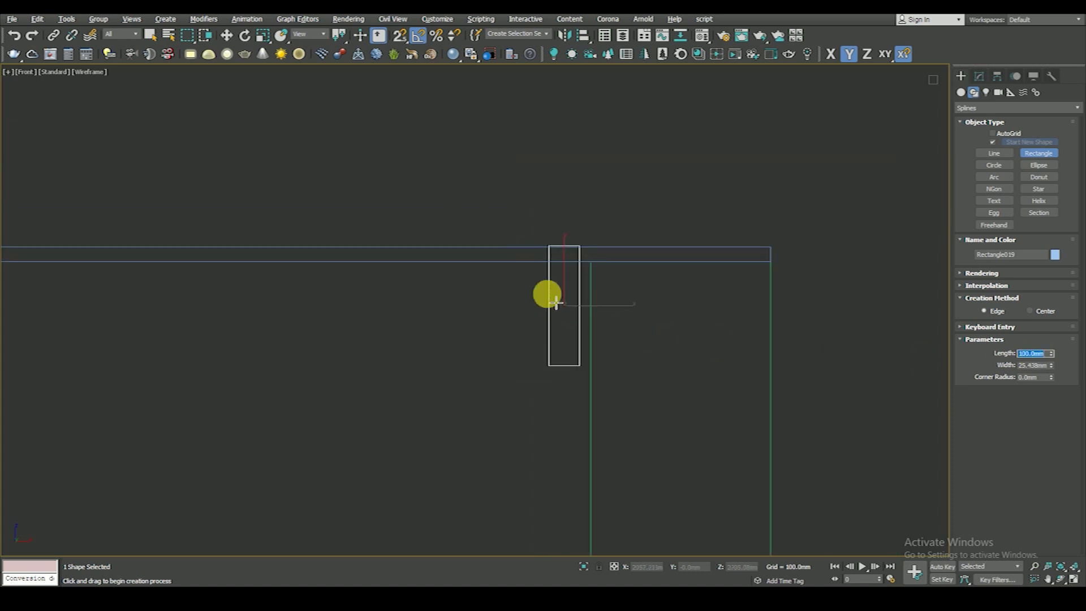
text(10)
key(Return)
text(0)
key(Return)
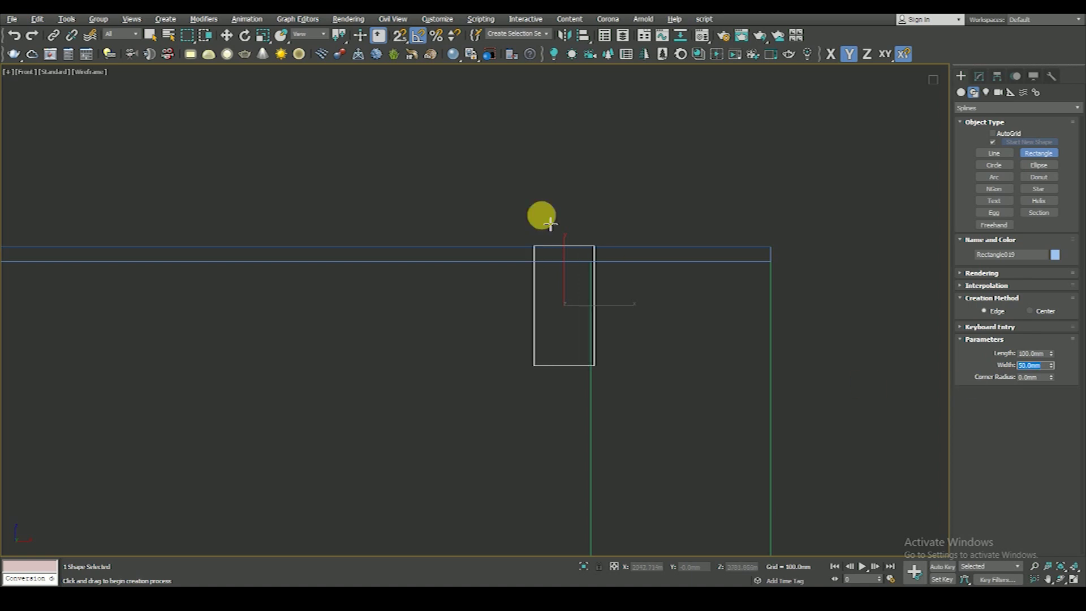
Step: Snap the rectangle to the wall's top inner corner with vertex snapping
click(226, 36)
key(s)
mouse_move(577, 291)
mouse_down()
mouse_move(627, 240)
mouse_move(623, 226)
mouse_up()
scroll(562, 328, up, 5)
scroll(623, 226, down, 2)
scroll(605, 274, down, 5)
click(606, 275)
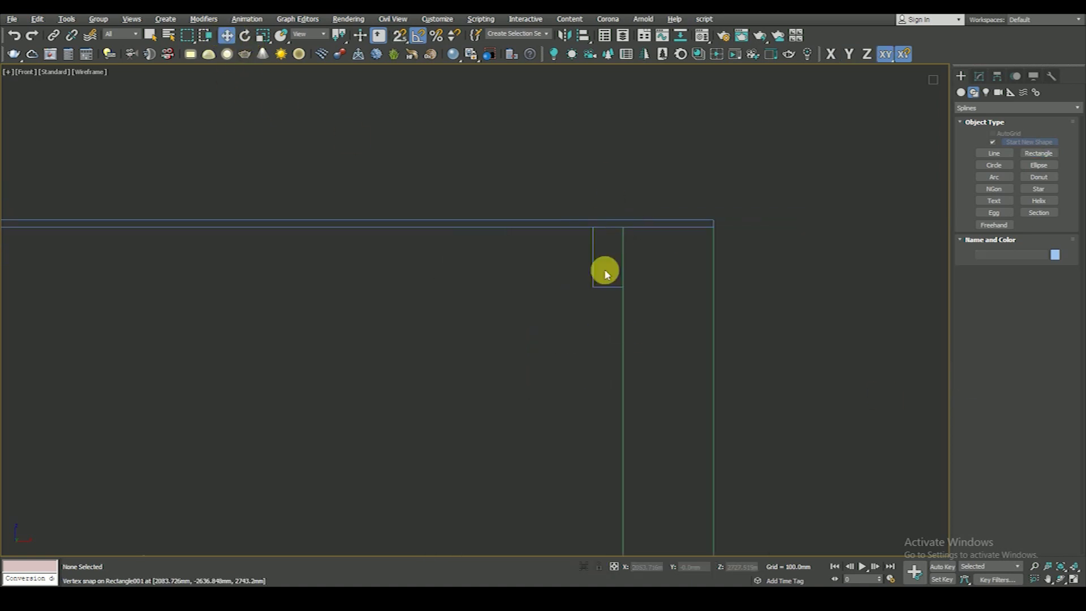
click(602, 289)
Step: Convert the rectangle to an Editable Spline and switch to Vertex level
right_click(610, 256)
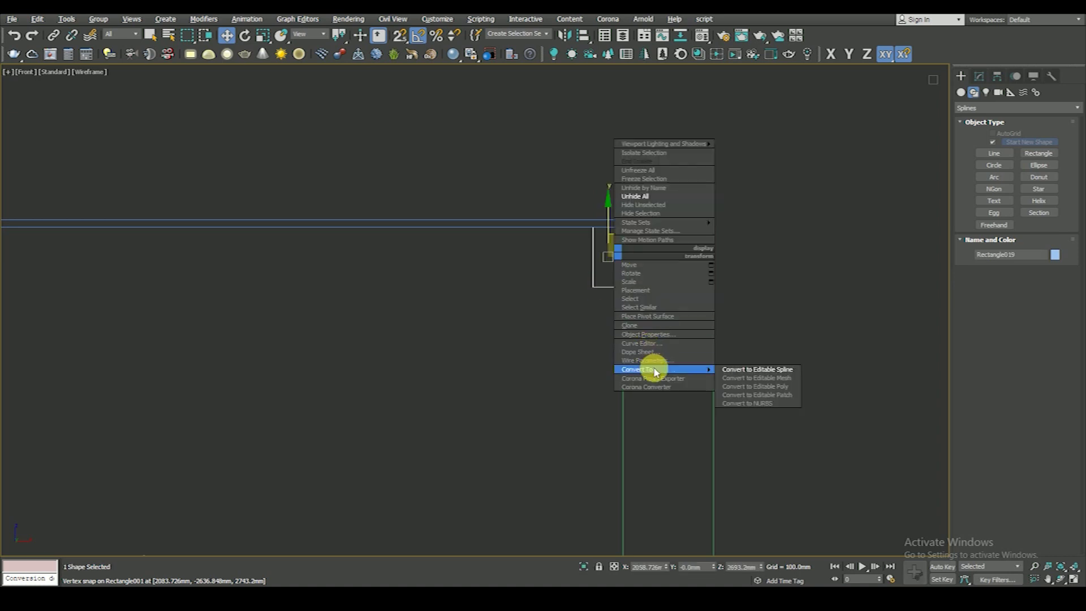
click(759, 371)
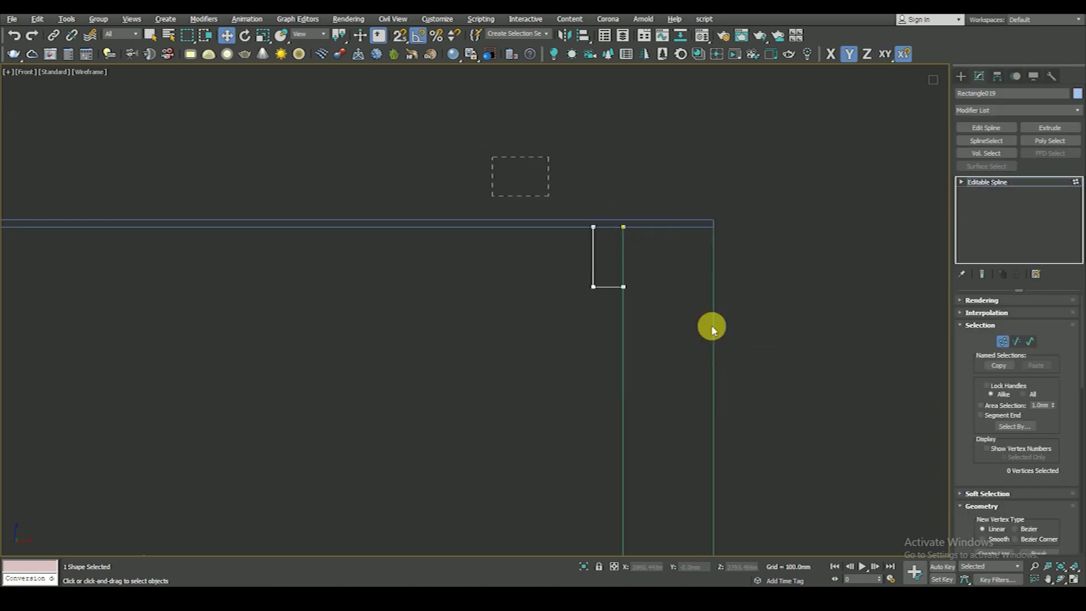
right_click(797, 276)
click(781, 211)
click(789, 331)
scroll(594, 279, up, 2)
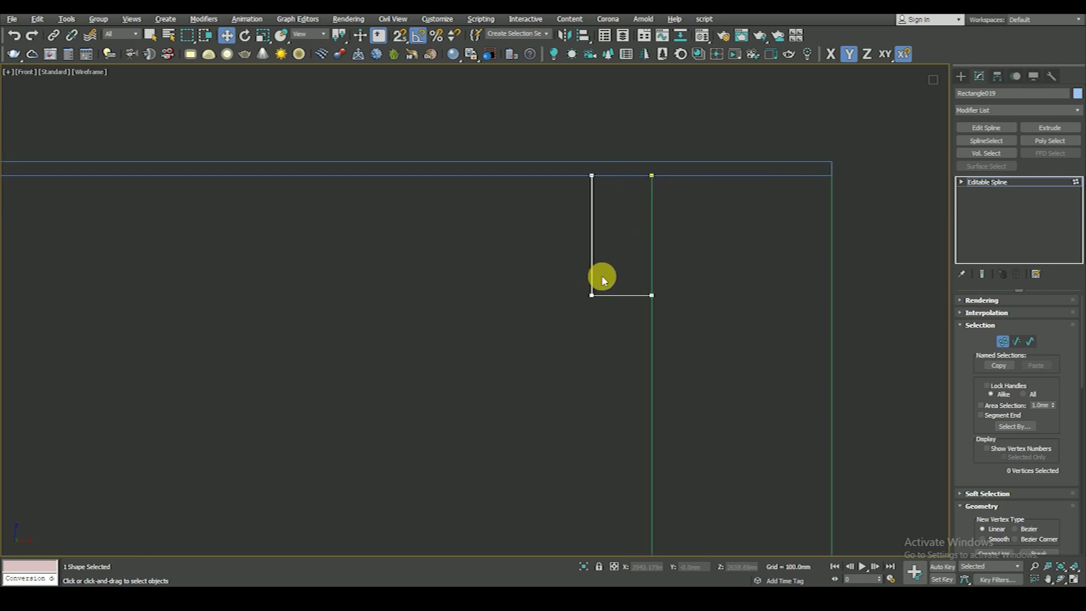
scroll(613, 243, up, 2)
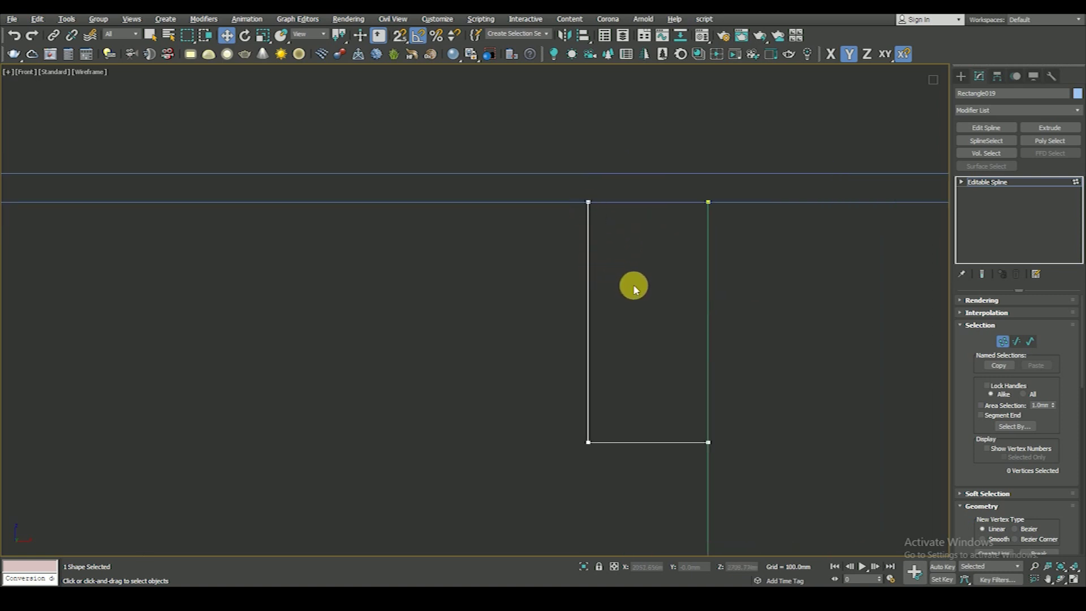
Step: Refine the spline with two extra vertices on the left edge and one on the bottom
right_click(652, 274)
click(627, 315)
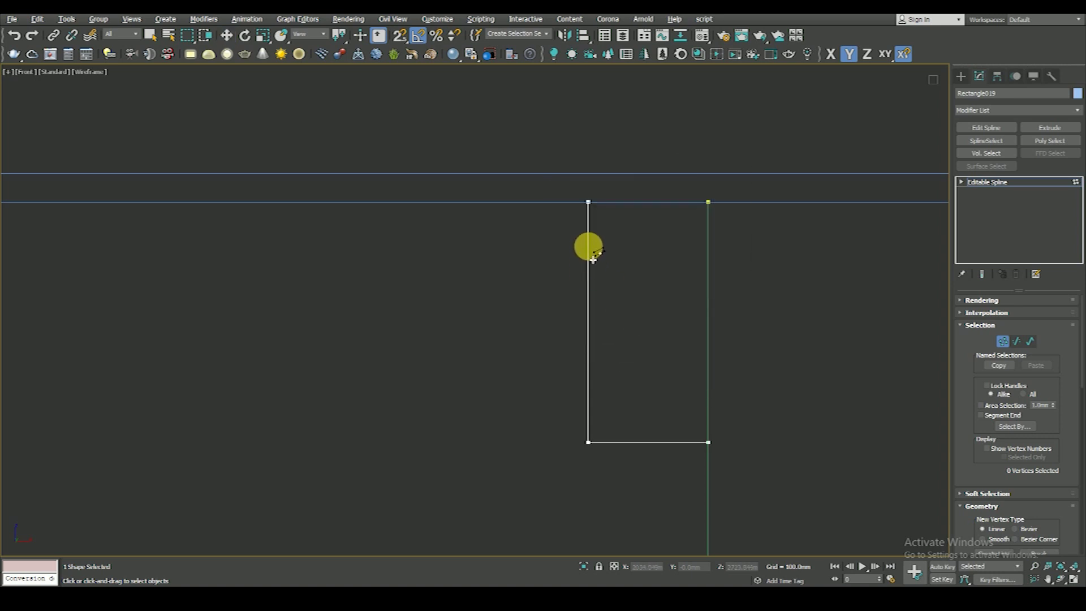
click(588, 246)
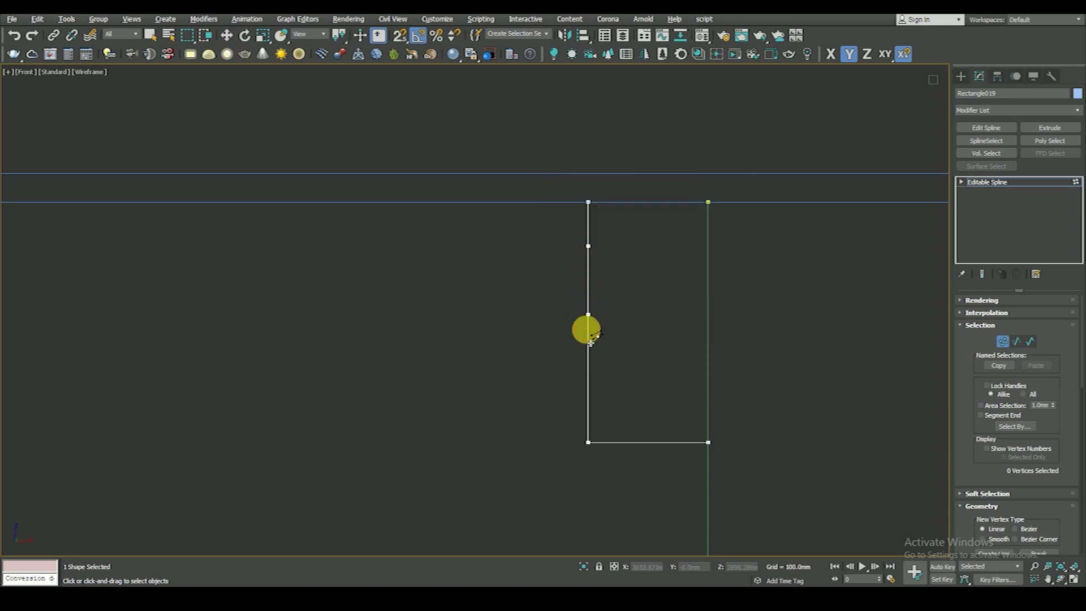
click(588, 382)
click(628, 441)
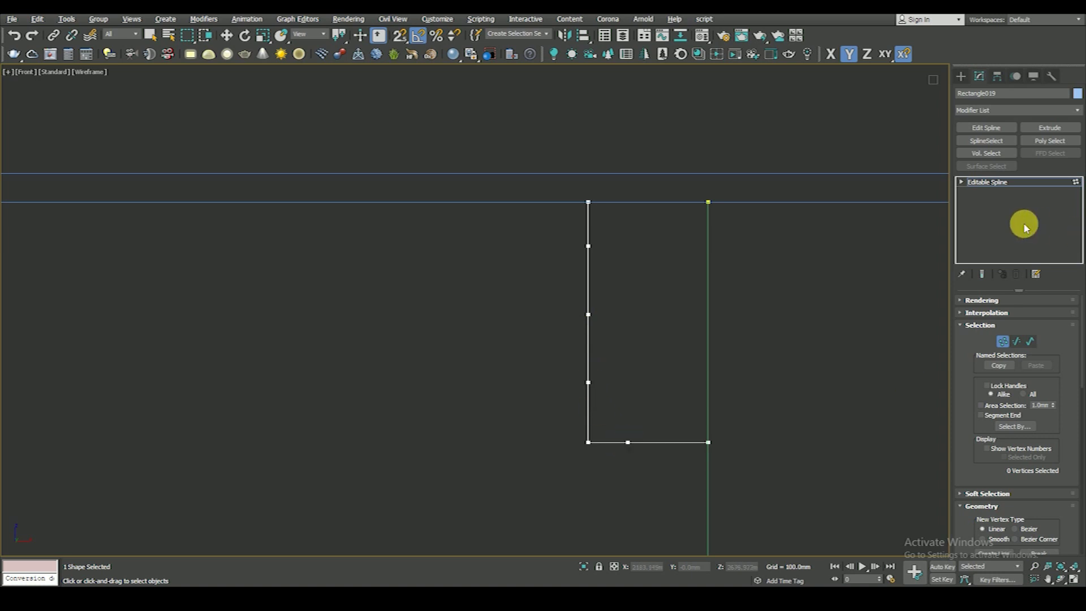
click(961, 182)
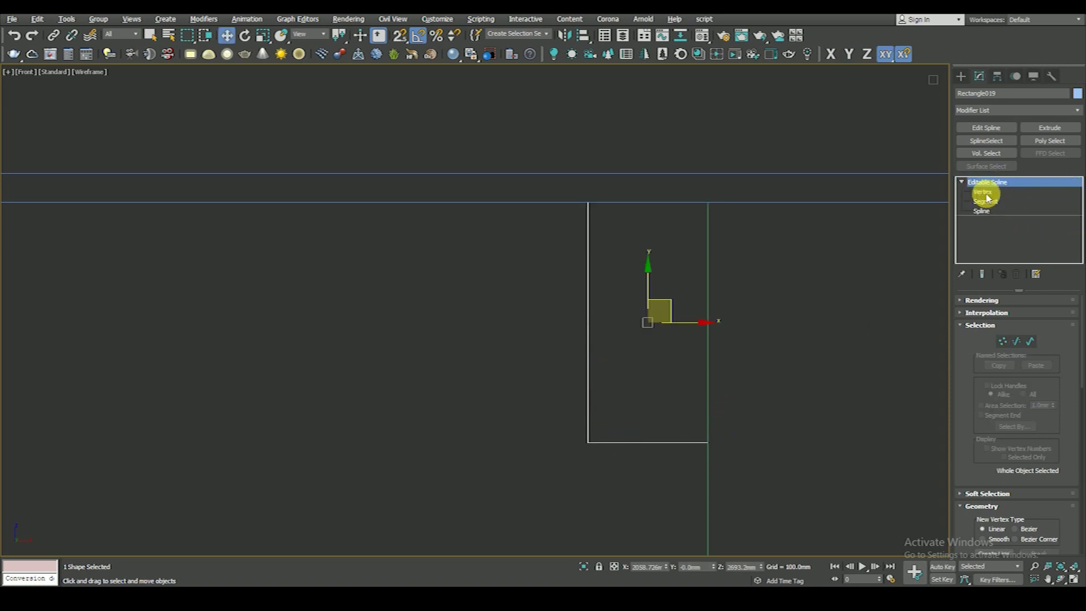
Step: Move the new vertices to form a stepped notch in the profile
click(589, 313)
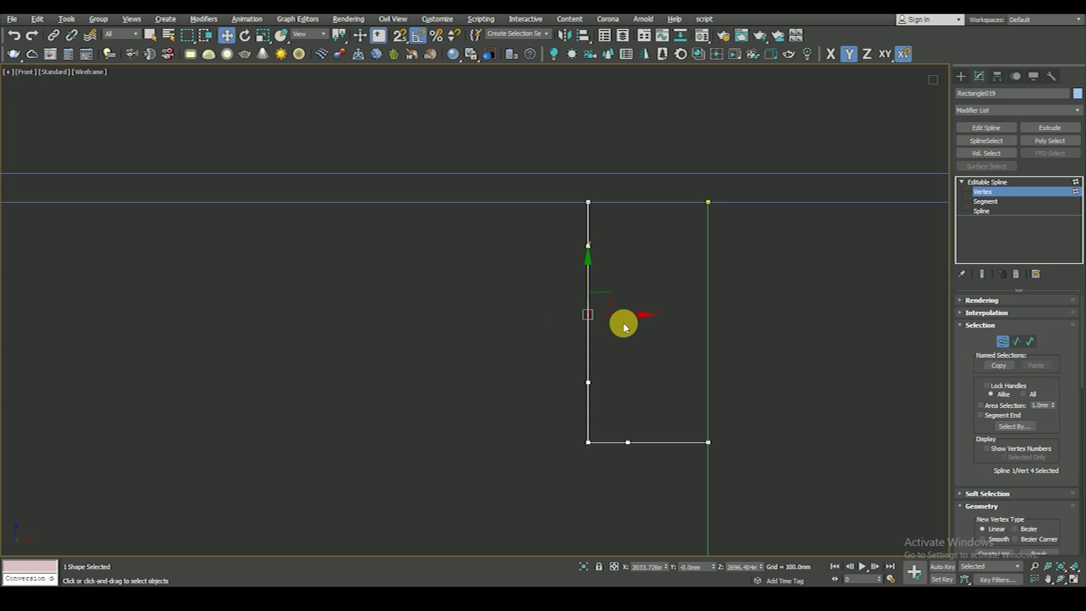
drag(624, 325, 699, 300)
click(588, 383)
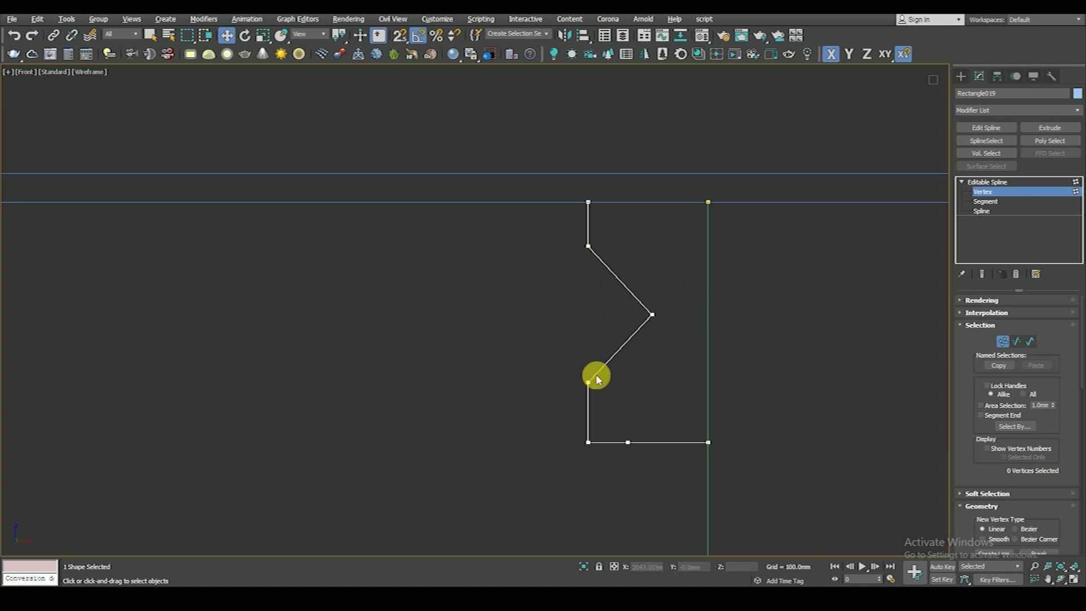
key(s)
drag(646, 388, 654, 311)
click(581, 431)
drag(612, 449, 687, 448)
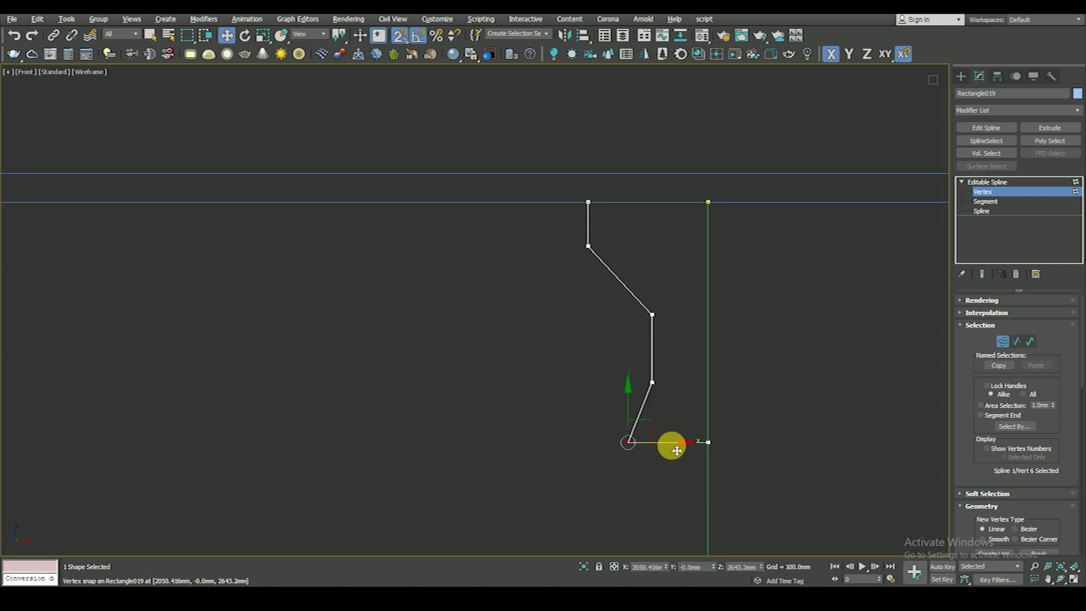
click(630, 356)
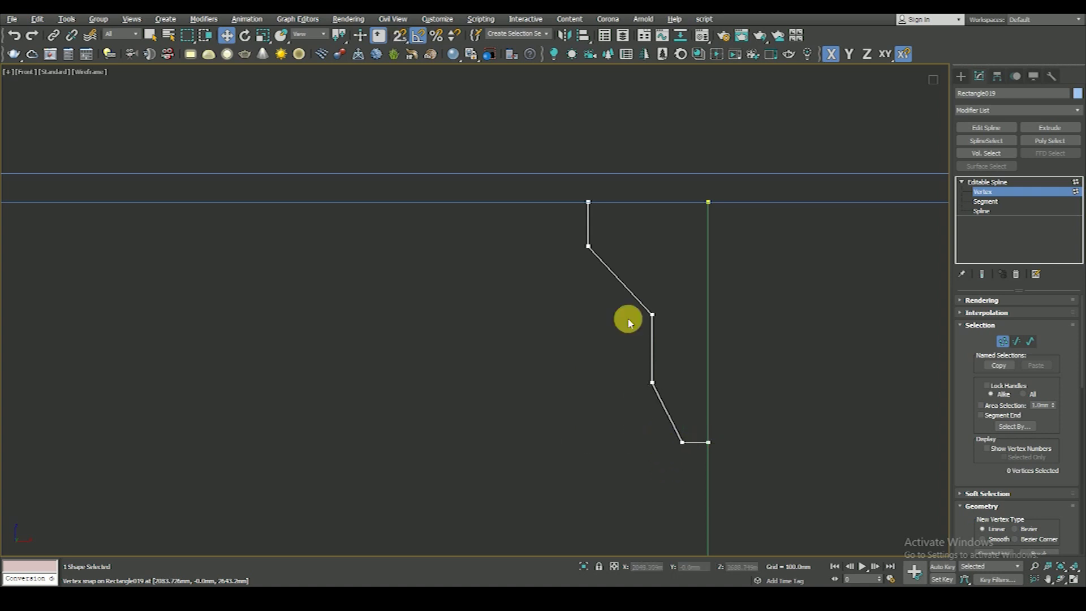
scroll(647, 322, down, 3)
scroll(556, 262, up, 6)
Step: Nudge the upper bend vertex slightly down to shape the slope
drag(500, 192, 554, 259)
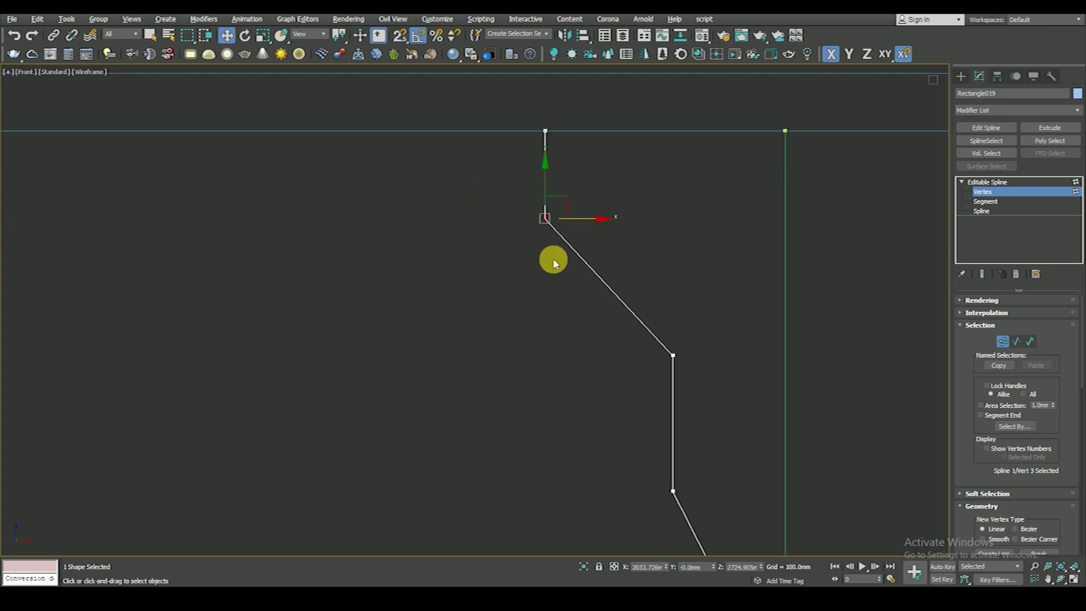
drag(544, 182, 543, 194)
click(672, 355)
middle_drag(697, 384, 582, 271)
scroll(583, 272, down, 2)
click(489, 183)
Step: Make the upper bend vertex a Bezier Corner and curve the slope into an arc
right_click(606, 207)
click(588, 124)
scroll(524, 220, up, 3)
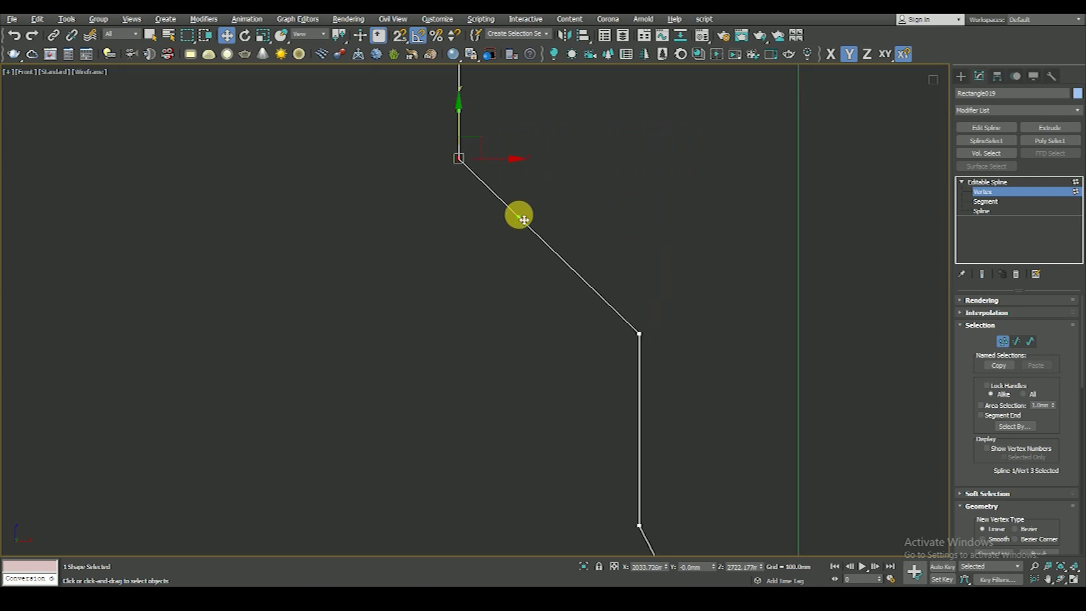
drag(523, 224, 490, 264)
key(ctrl+z)
click(885, 53)
drag(524, 215, 485, 271)
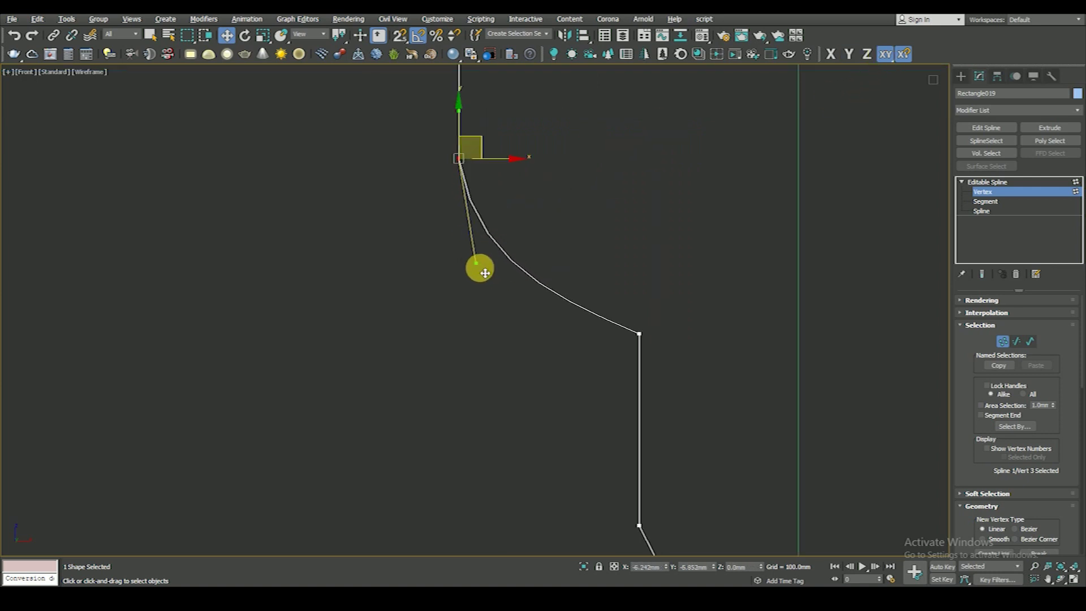
click(502, 311)
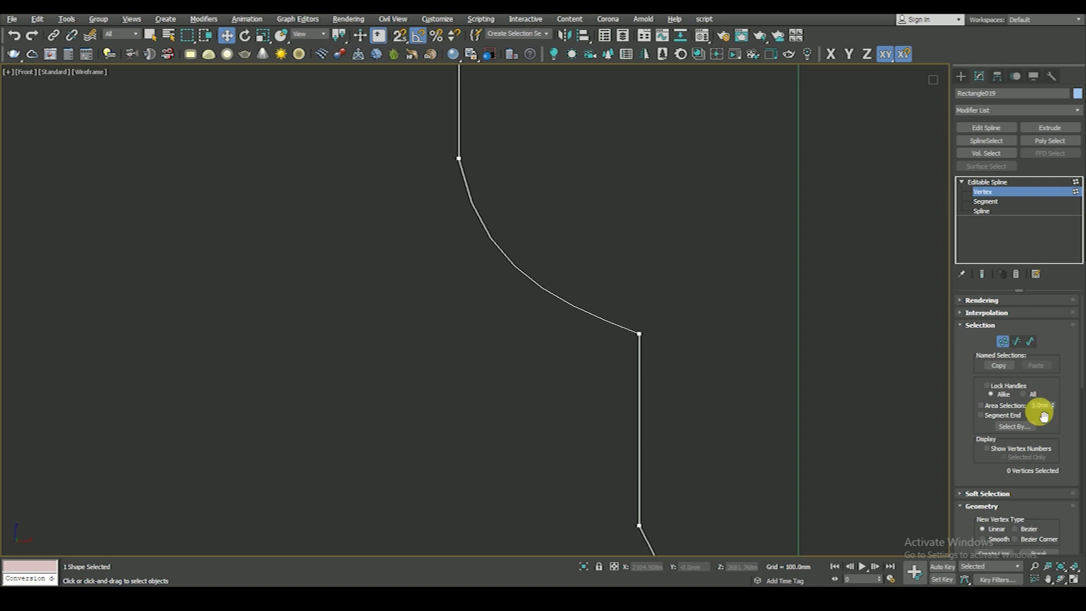
Step: Set spline interpolation to Adaptive and select vertices around the curve
click(993, 314)
click(1012, 346)
drag(585, 294, 683, 368)
middle_drag(684, 368, 674, 285)
scroll(674, 285, down, 3)
click(663, 337)
scroll(557, 173, up, 2)
click(564, 185)
scroll(616, 311, up, 3)
scroll(594, 285, up, 2)
drag(608, 304, 651, 352)
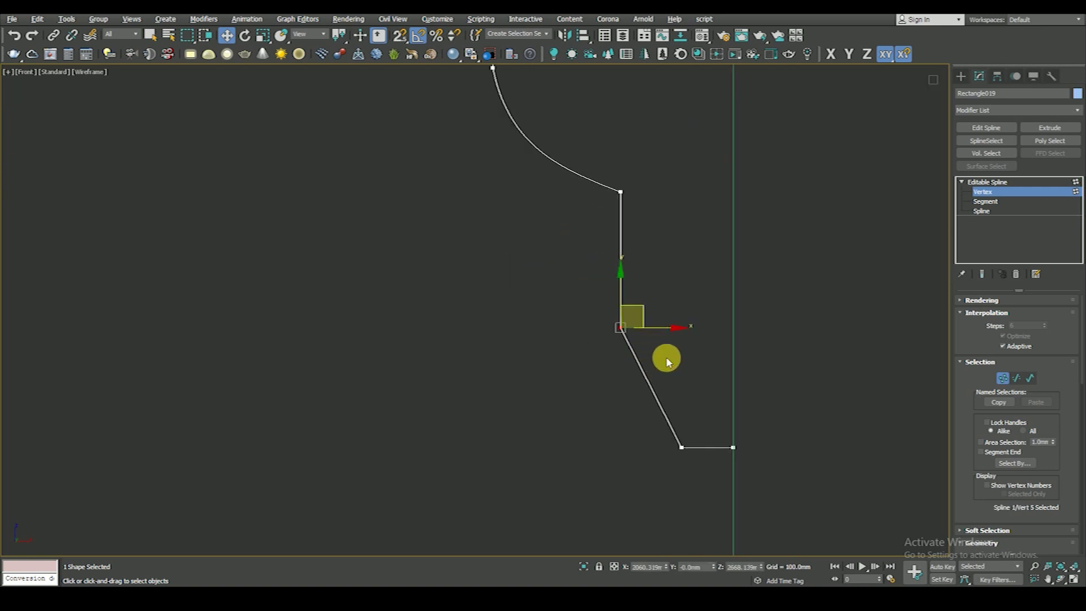
scroll(664, 339, down, 2)
scroll(664, 351, up, 1)
click(664, 351)
Step: Make the lower bend vertex a Bezier Corner
drag(609, 195, 655, 259)
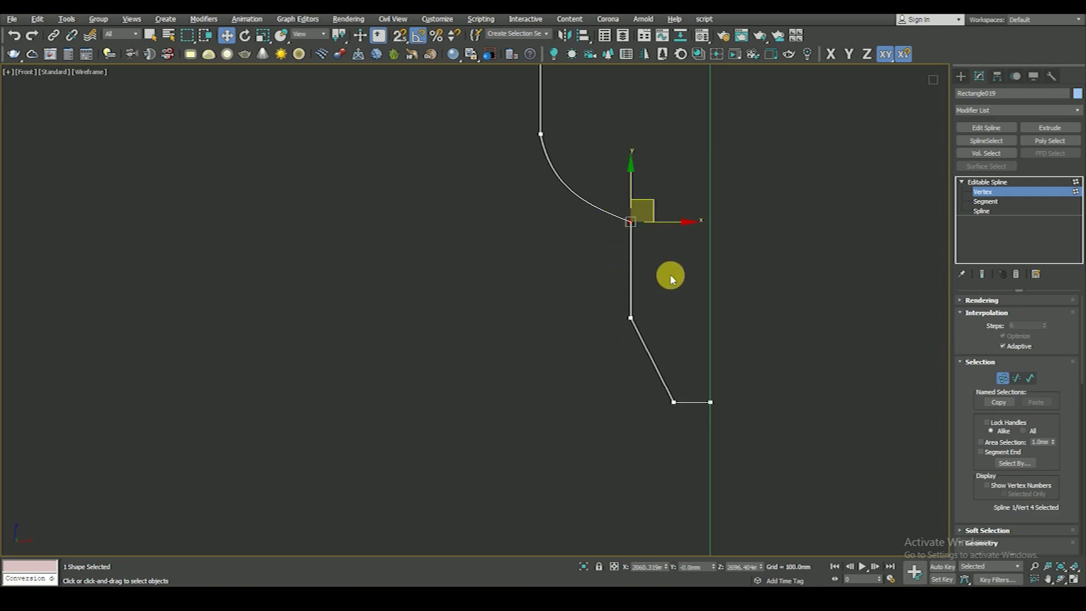
drag(606, 286, 675, 352)
right_click(684, 271)
click(658, 197)
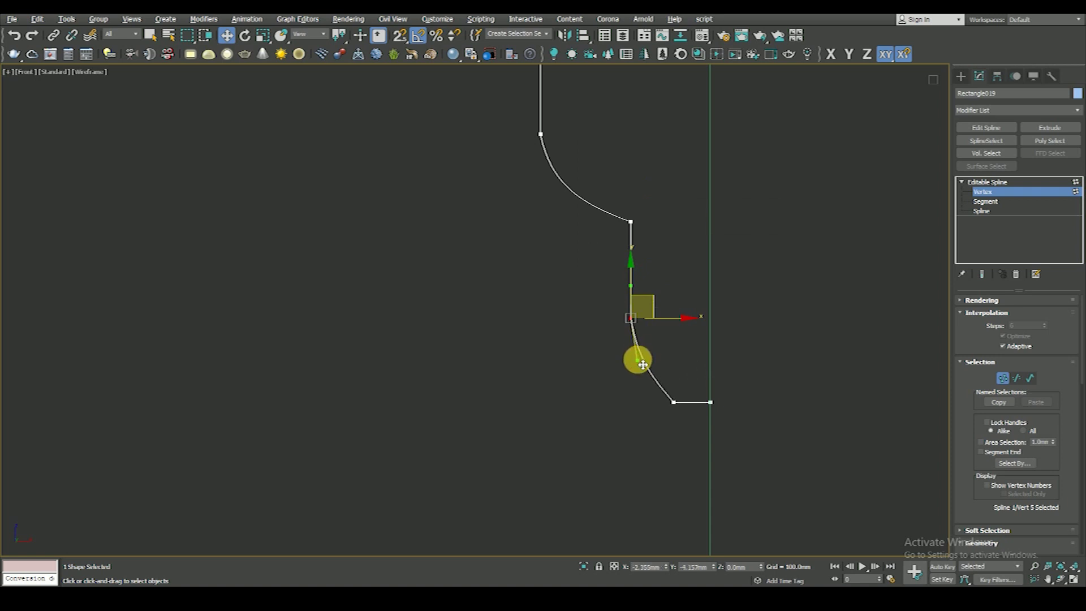
click(625, 354)
drag(594, 289, 669, 330)
scroll(629, 227, up, 2)
Step: Fillet the profile's upper corner vertices into small rounded curves
drag(649, 180, 629, 256)
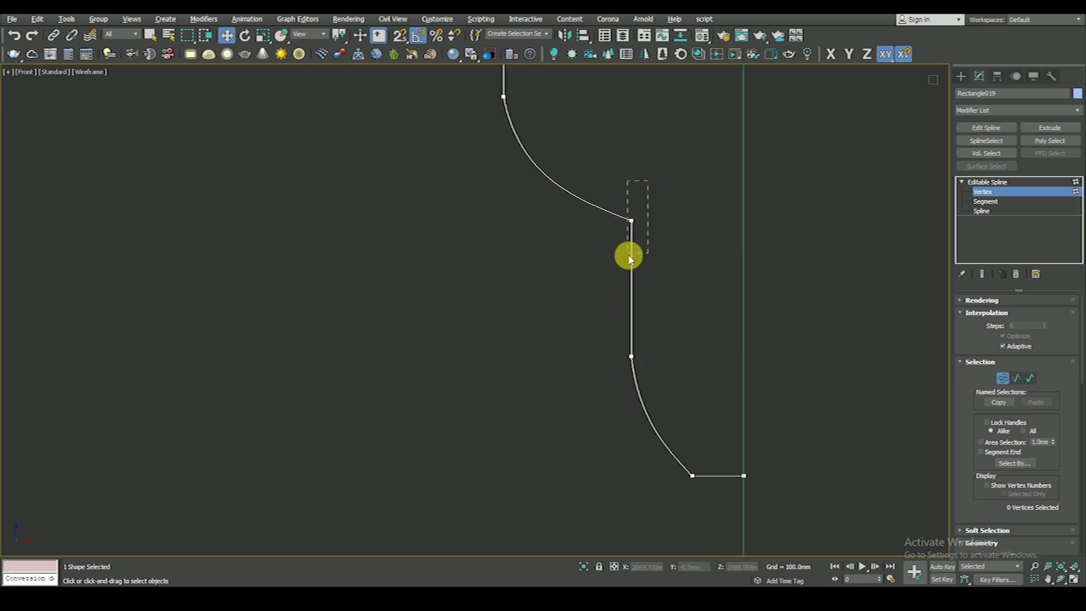
scroll(984, 447, down, 5)
scroll(1018, 497, down, 3)
scroll(1027, 503, down, 3)
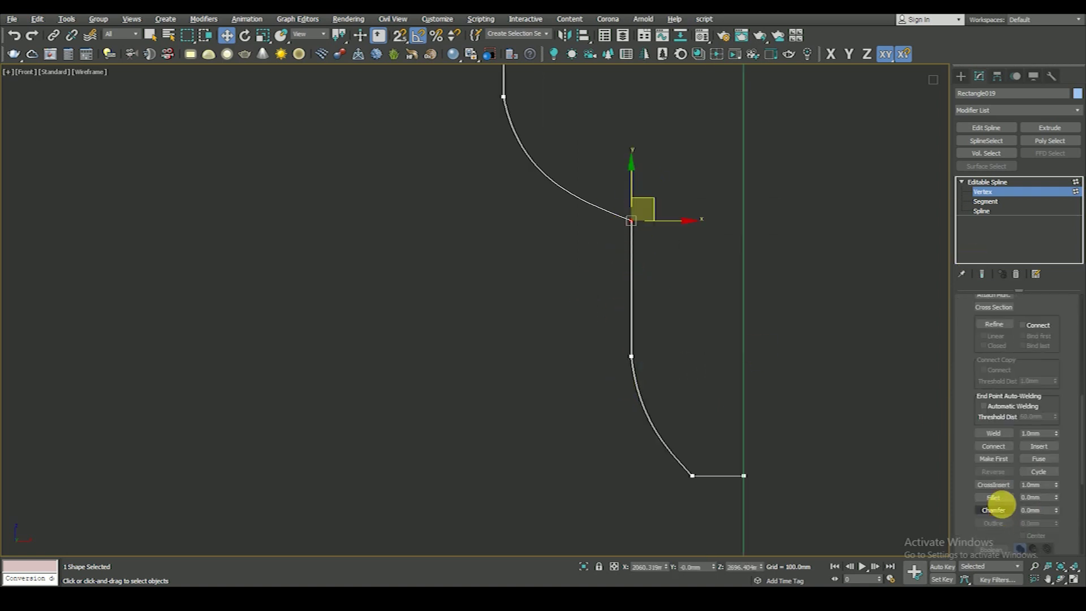
click(997, 498)
drag(630, 220, 636, 187)
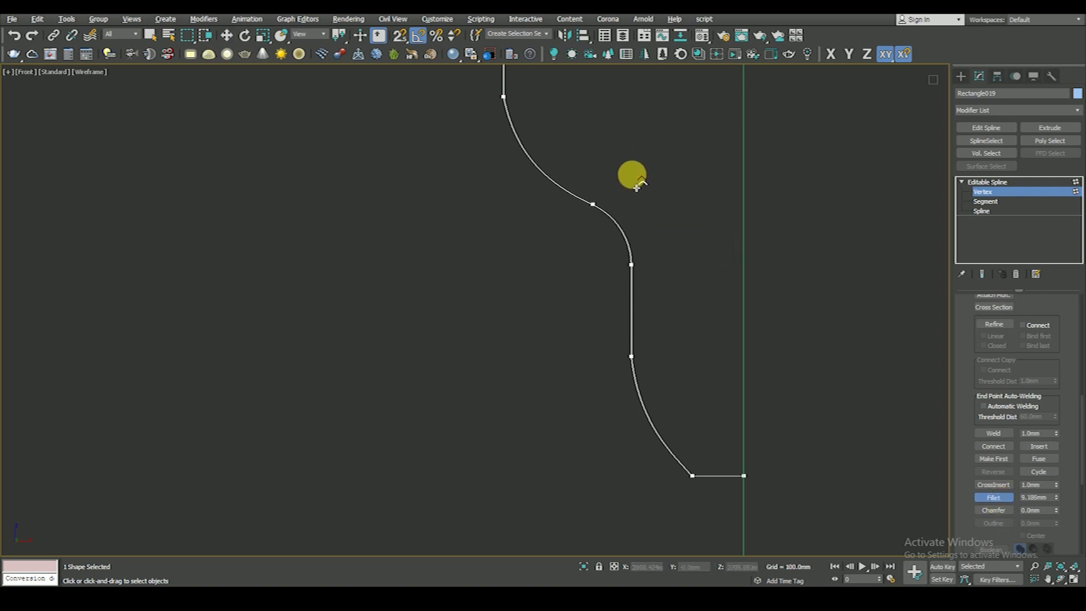
scroll(653, 345, down, 2)
scroll(584, 276, up, 2)
drag(633, 270, 634, 235)
Step: Fillet the remaining corner of the lower step into a smooth curve
mouse_move(660, 402)
mouse_down()
mouse_move(719, 420)
mouse_move(703, 359)
mouse_up()
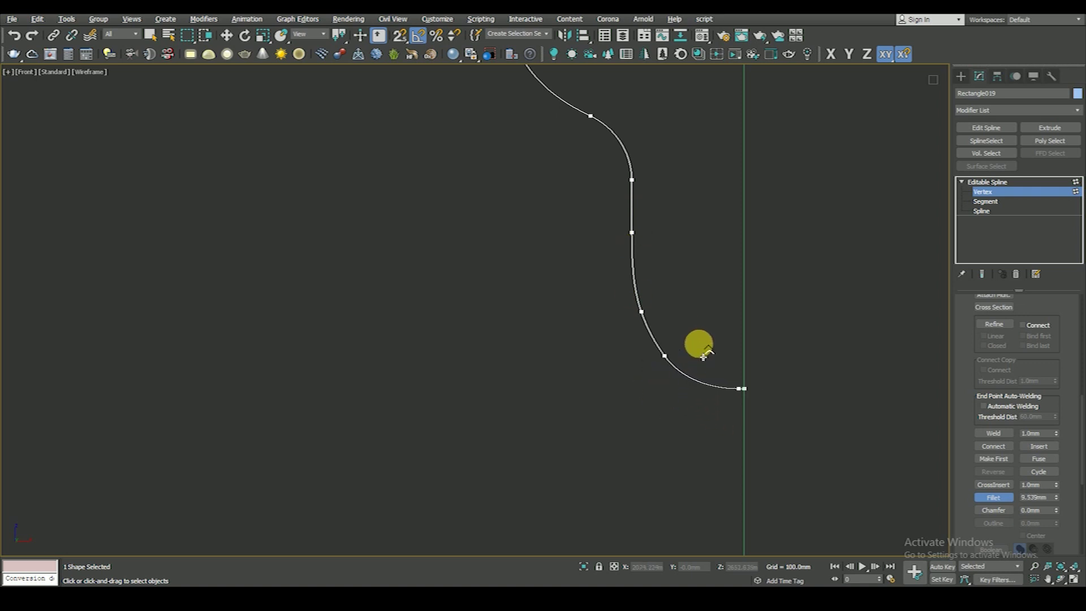
scroll(690, 424, down, 3)
scroll(791, 339, down, 2)
scroll(619, 255, up, 5)
drag(635, 226, 633, 184)
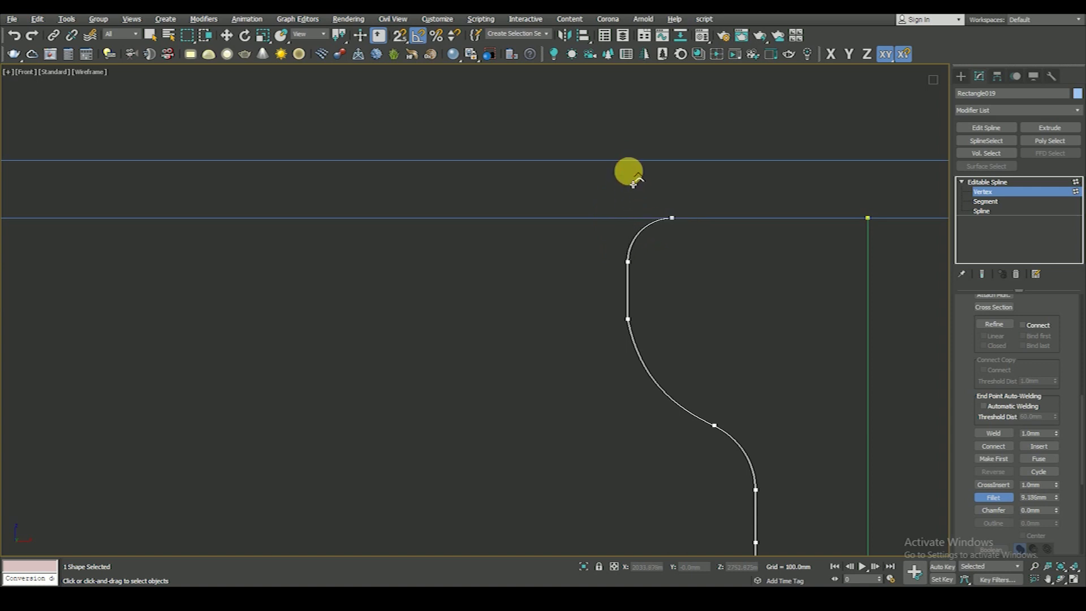
scroll(715, 220, down, 2)
scroll(720, 237, down, 2)
scroll(699, 205, up, 4)
scroll(700, 233, down, 2)
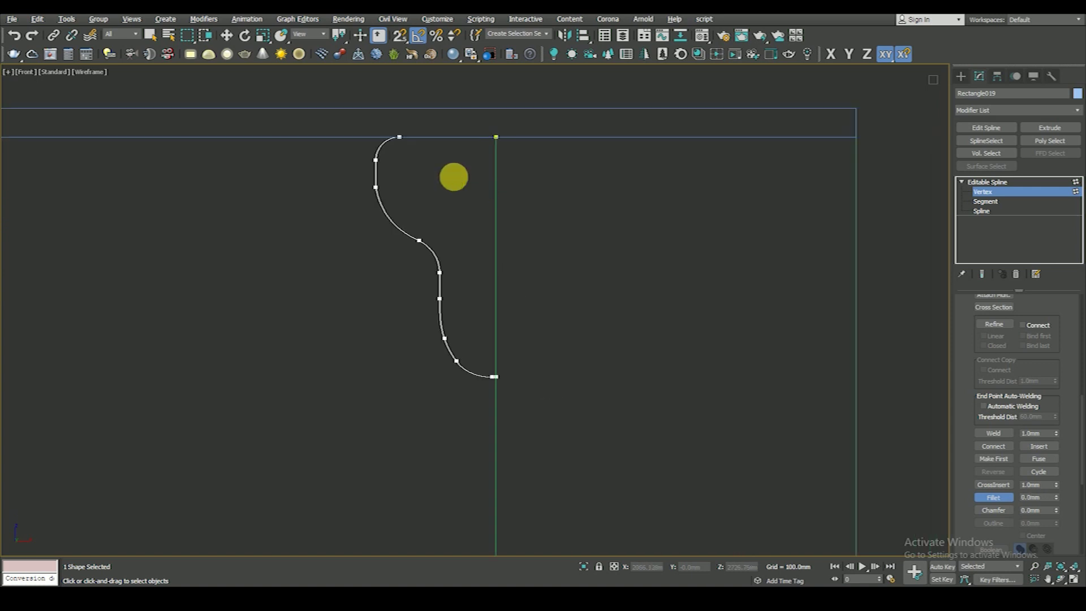
scroll(548, 180, down, 2)
scroll(478, 170, up, 3)
scroll(489, 179, up, 2)
scroll(444, 149, up, 1)
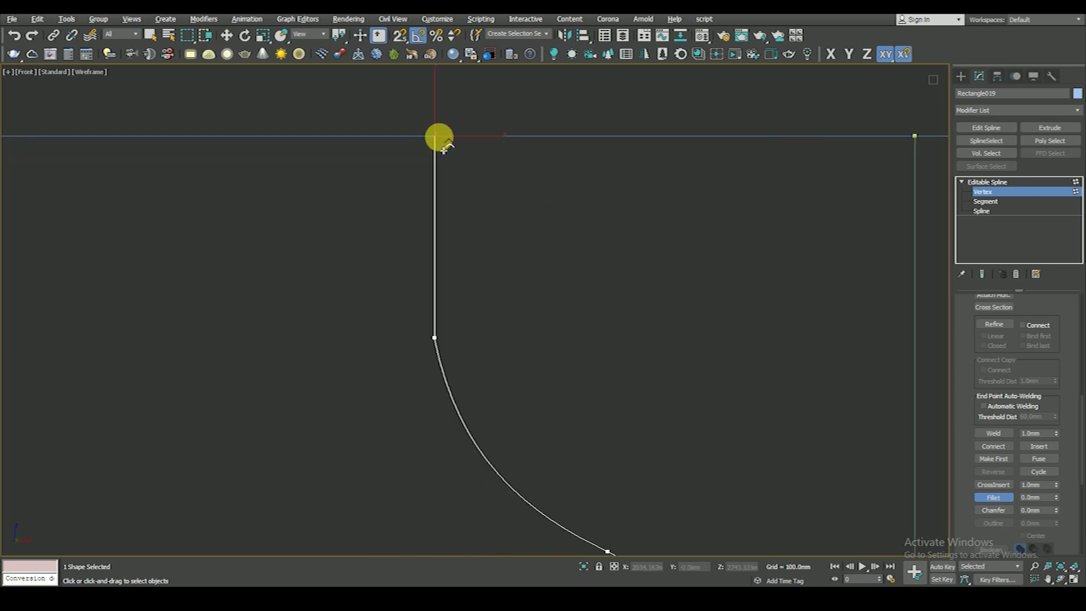
scroll(553, 189, down, 4)
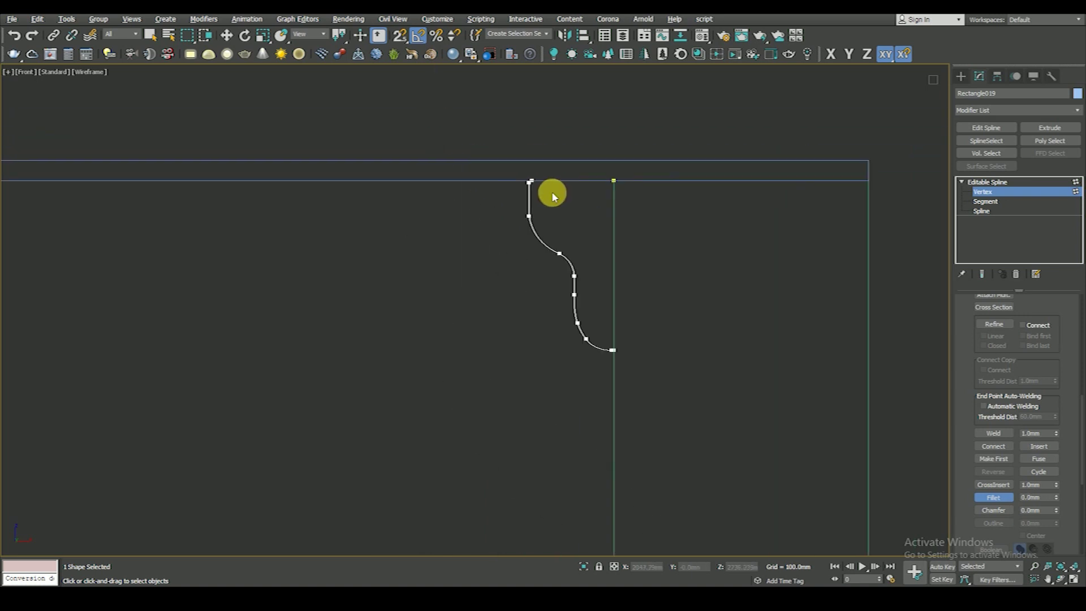
Step: Exit vertex editing and slide the whole profile to the right along X
click(1005, 182)
click(570, 127)
click(563, 263)
scroll(689, 219, down, 5)
scroll(702, 243, down, 1)
middle_drag(693, 266, 599, 223)
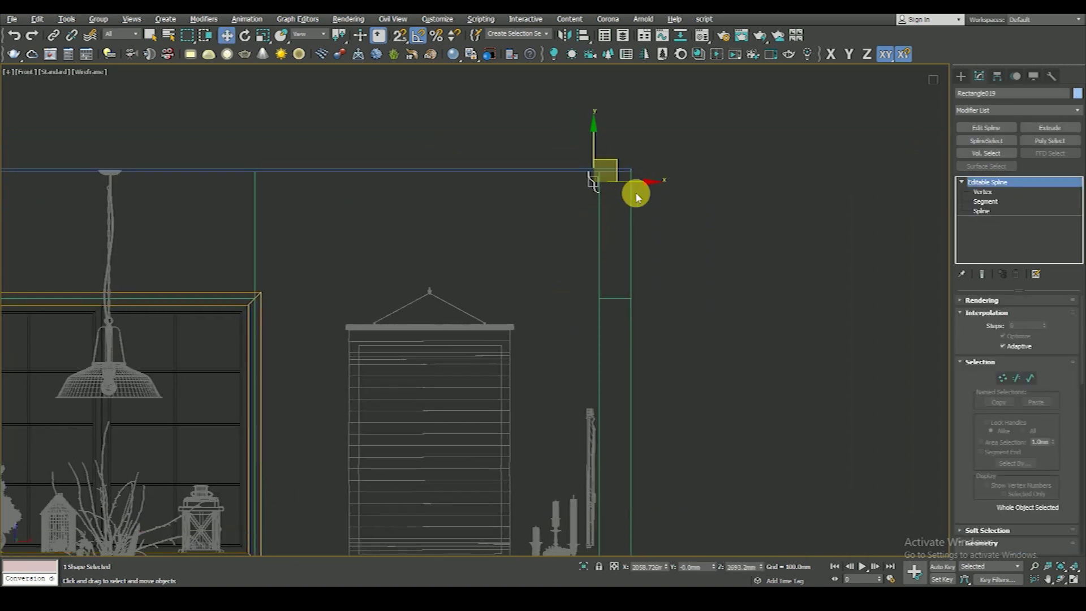
drag(654, 182, 721, 183)
Step: In Top view, start a new Line shape with its colour set to red
key(t)
scroll(684, 266, down, 3)
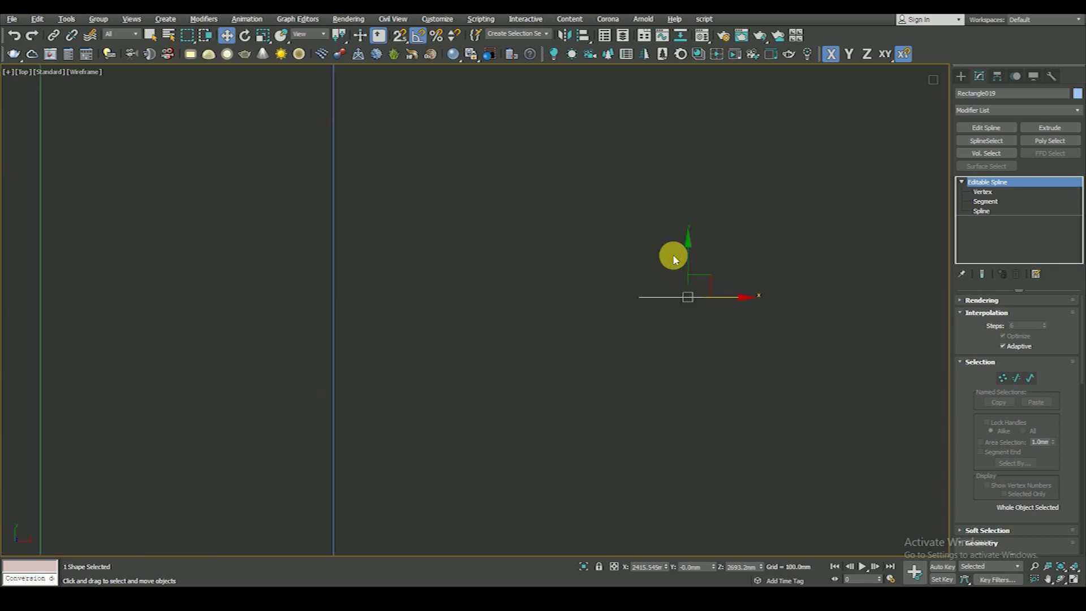
scroll(662, 263, down, 3)
scroll(650, 272, down, 1)
click(729, 315)
click(960, 76)
click(993, 154)
middle_drag(605, 415, 634, 392)
scroll(634, 392, up, 3)
click(1055, 255)
click(482, 326)
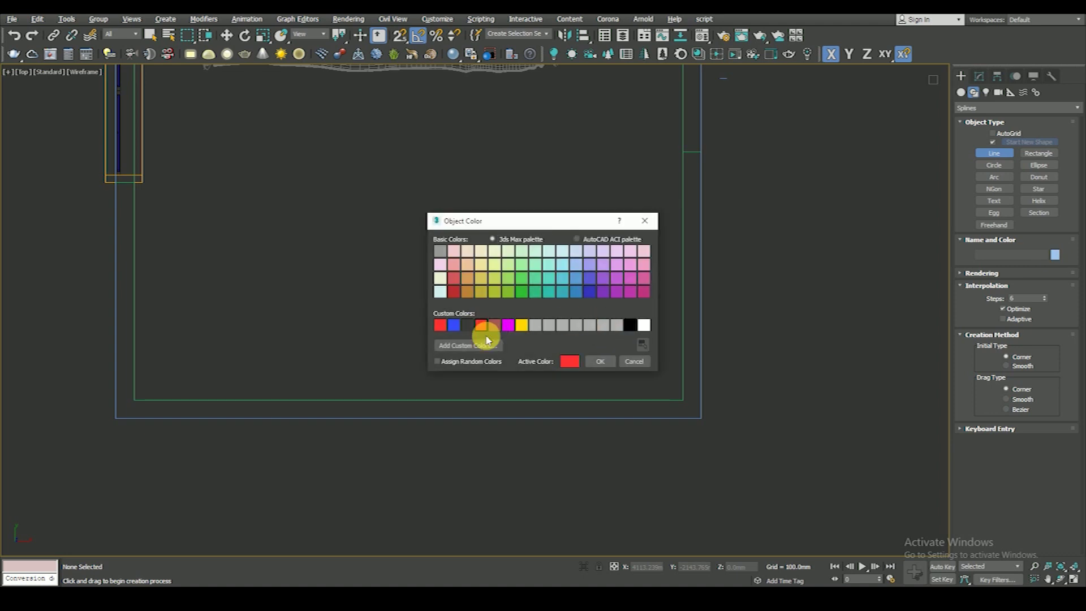
click(609, 366)
Step: Trace a closed spline through the room's four inner wall corners
click(683, 399)
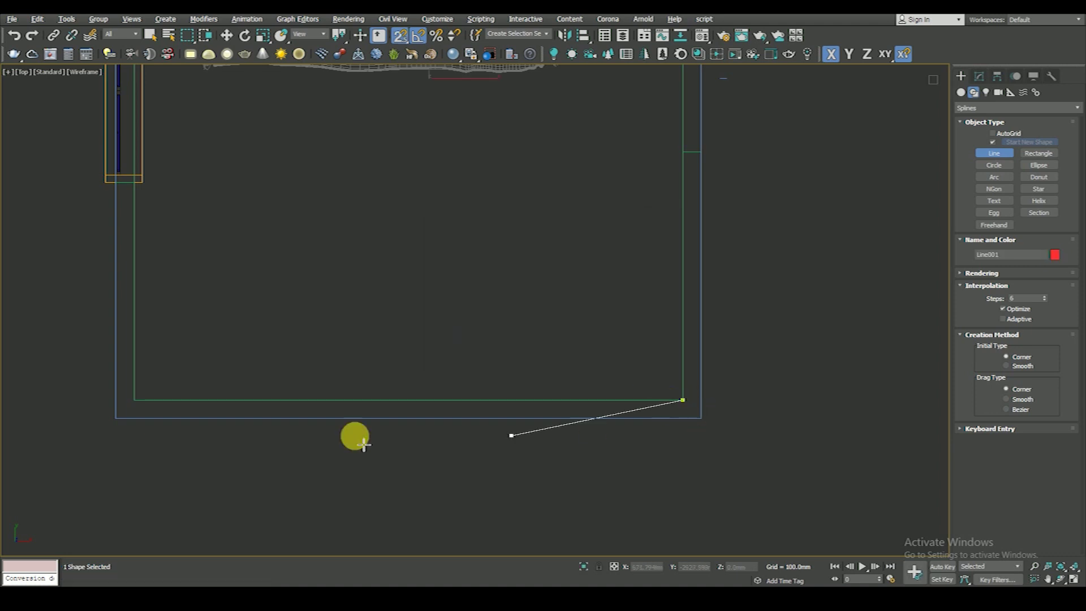
click(134, 400)
scroll(318, 452, down, 5)
scroll(257, 178, up, 5)
click(260, 183)
click(808, 183)
scroll(691, 125, down, 3)
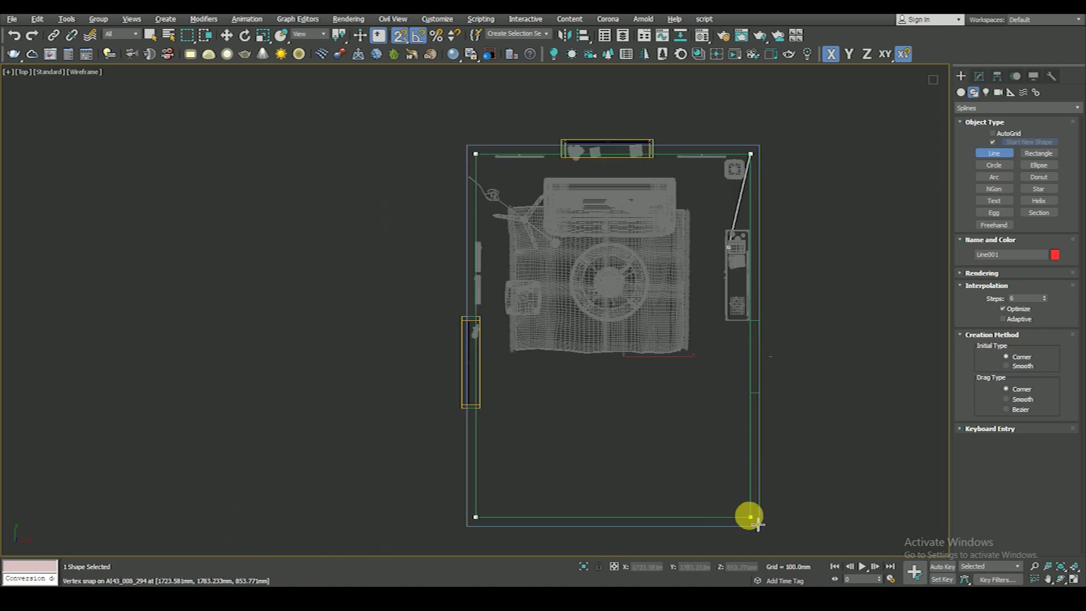
click(750, 516)
key(Return)
click(979, 76)
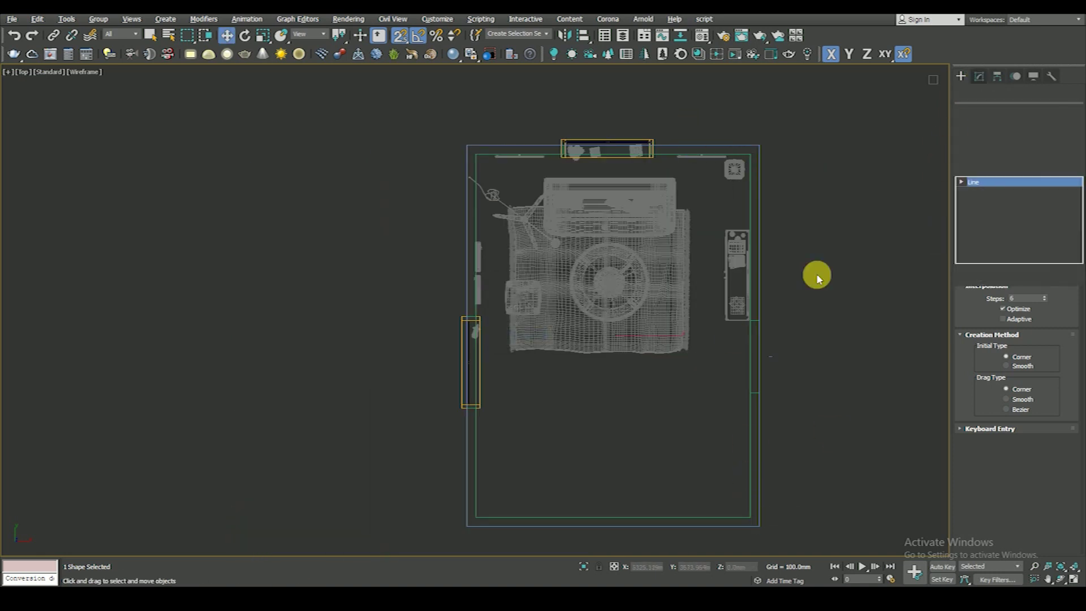
Step: In Front view, raise the new line above the top of the wall
key(w)
scroll(552, 351, down, 2)
key(f)
scroll(553, 358, down, 2)
scroll(543, 340, down, 2)
drag(532, 309, 526, 180)
scroll(637, 249, up, 5)
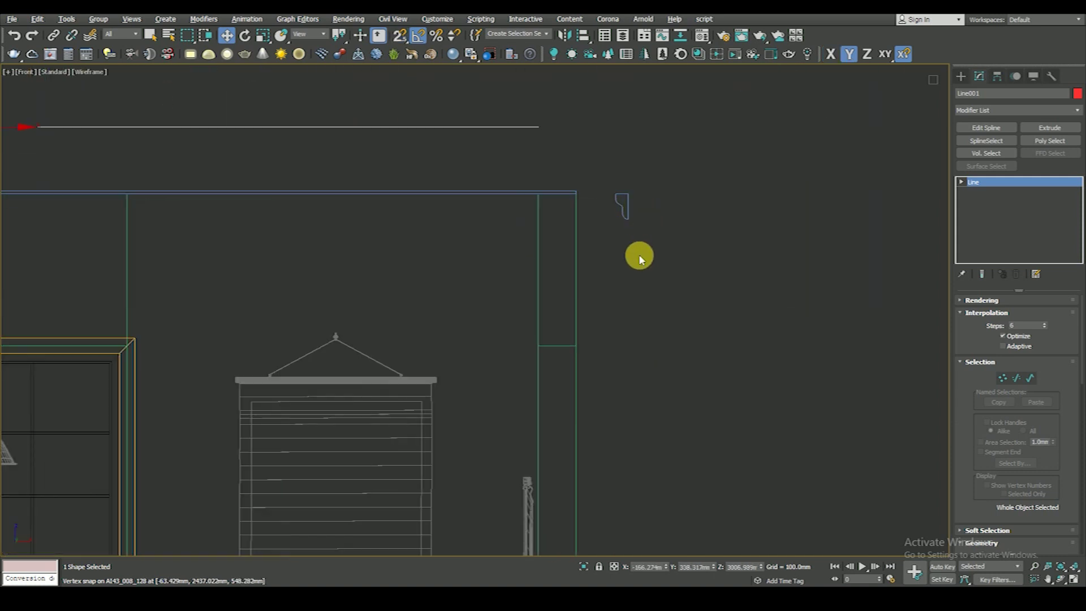
Step: Add a Sweep modifier to Line001 using Rectangle019 as the custom section
click(967, 112)
text(sw)
key(Return)
drag(975, 451, 987, 519)
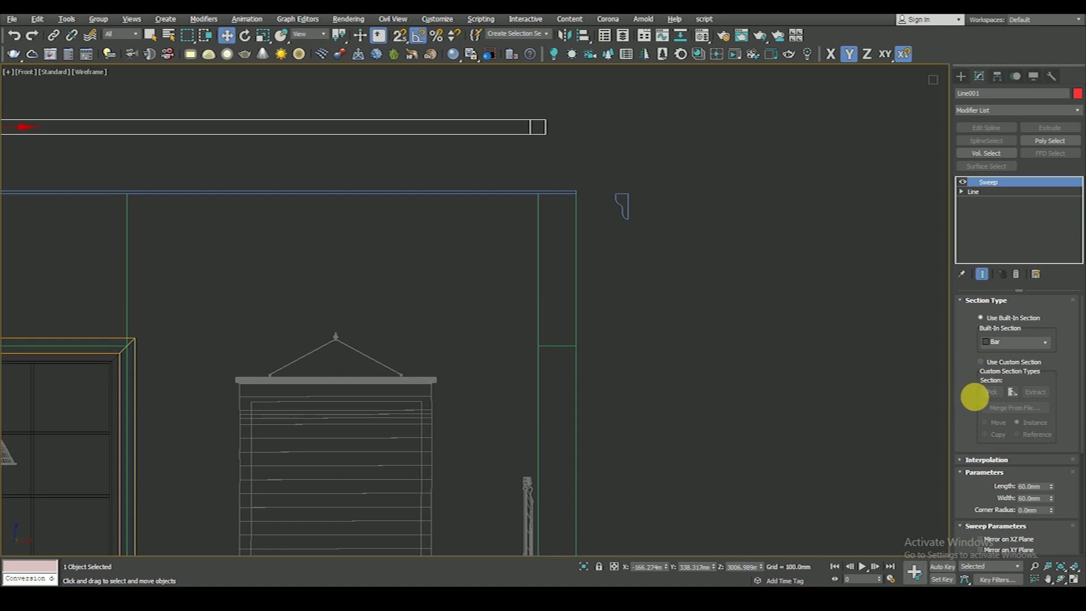
click(987, 367)
click(988, 392)
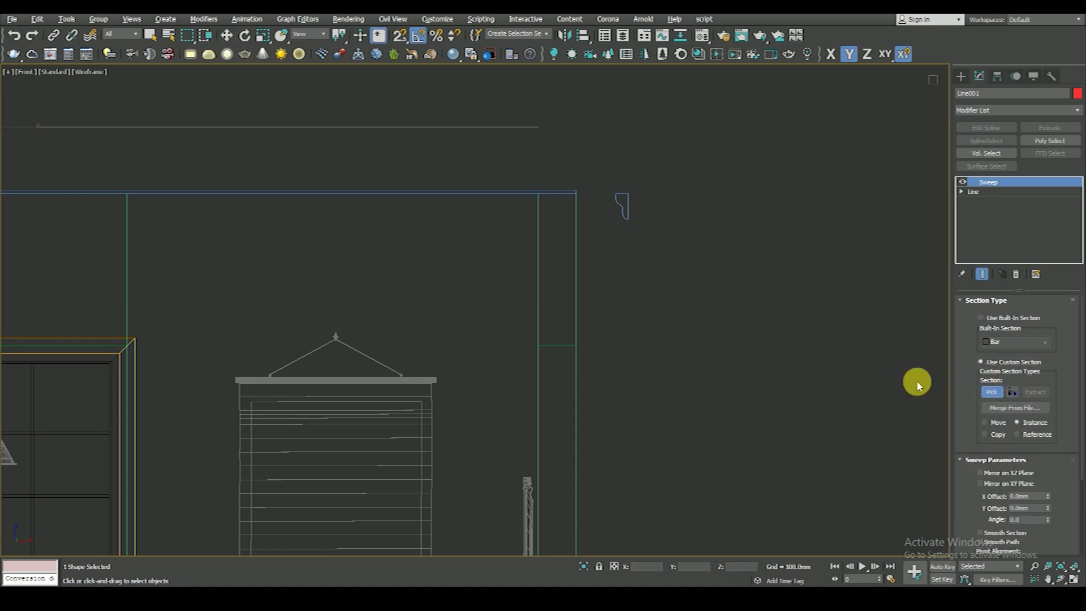
click(628, 207)
scroll(670, 227, down, 3)
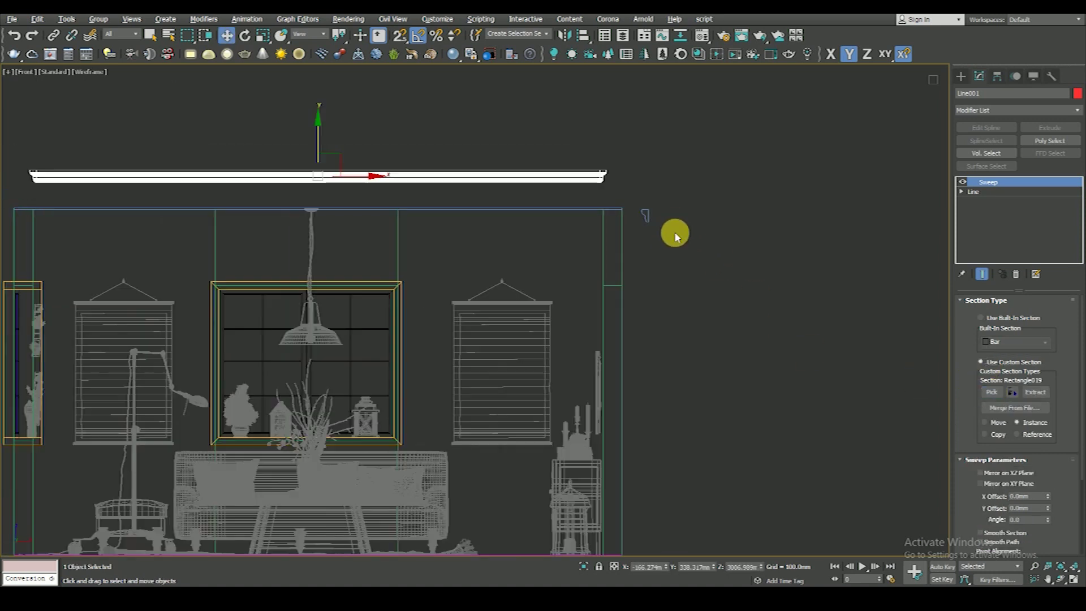
drag(969, 429, 967, 313)
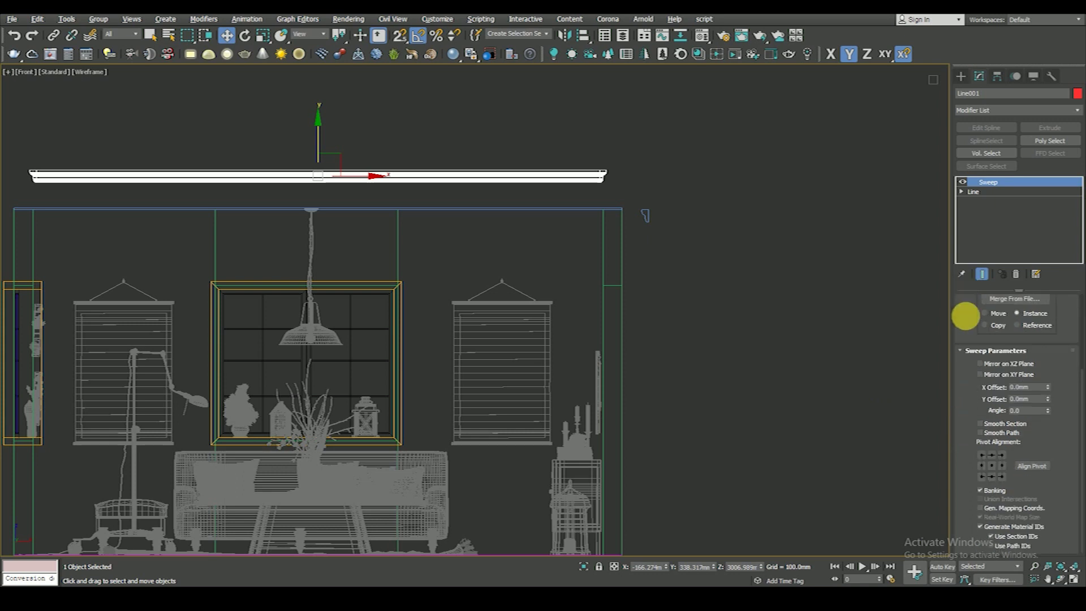
Step: Adjust the sweep's pivot alignment so the molding profile sits correctly on the path
click(1002, 477)
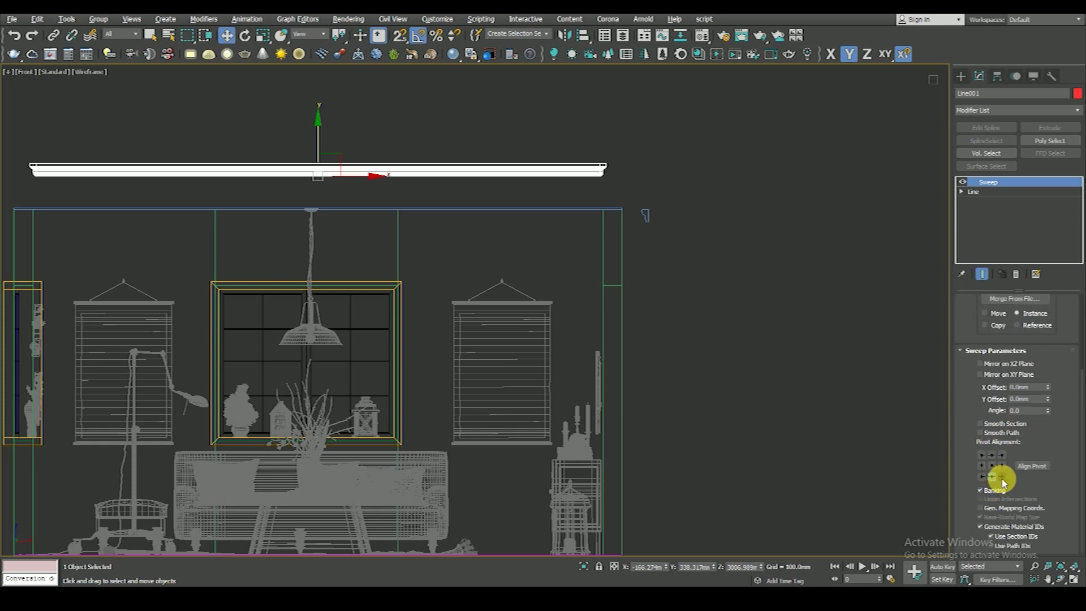
click(999, 457)
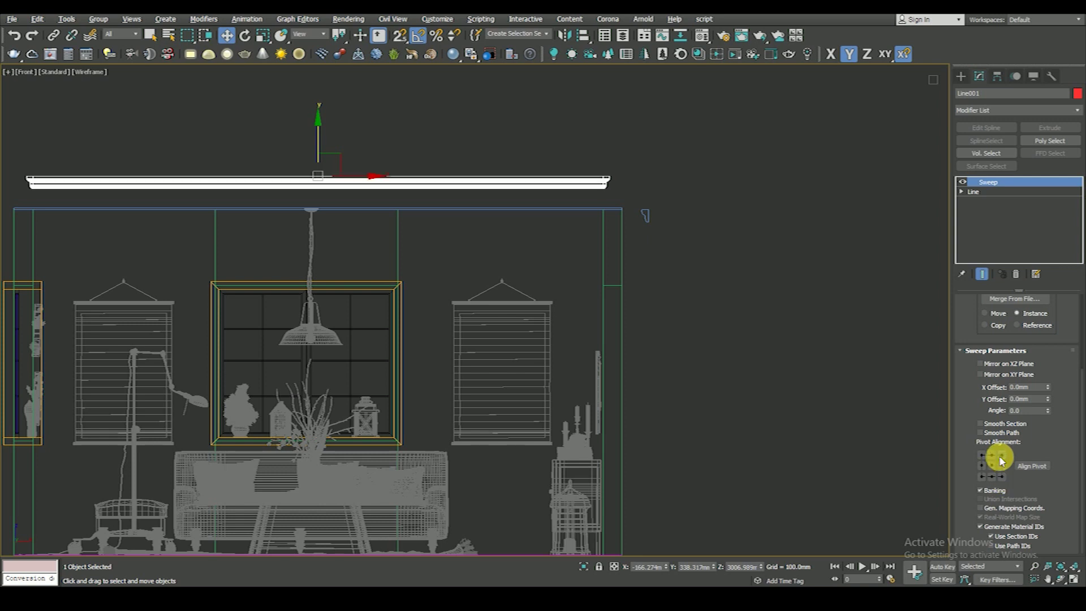
click(1001, 478)
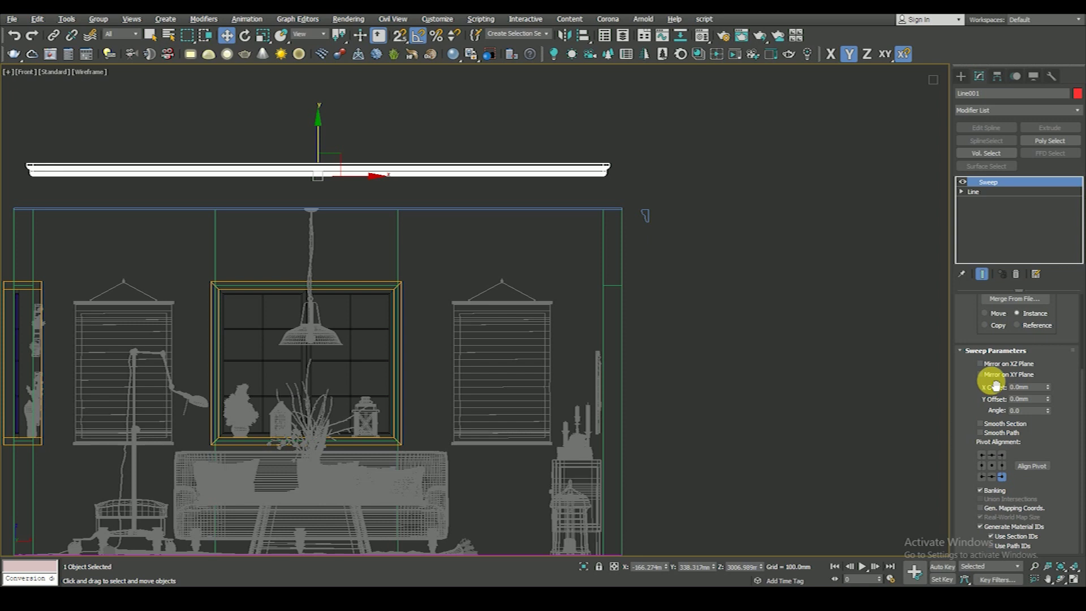
drag(985, 397, 977, 424)
Step: Reverse the Line001 spline's direction at Spline sub-object level
click(962, 191)
click(984, 211)
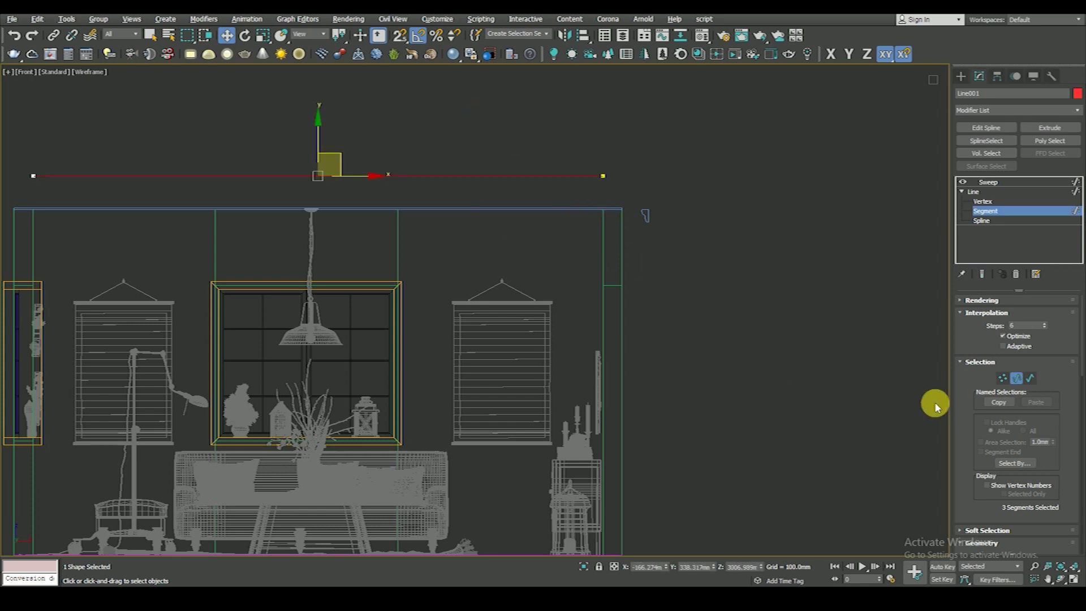
click(982, 275)
scroll(965, 433, down, 2)
scroll(967, 388, down, 2)
scroll(987, 363, down, 2)
scroll(996, 444, down, 2)
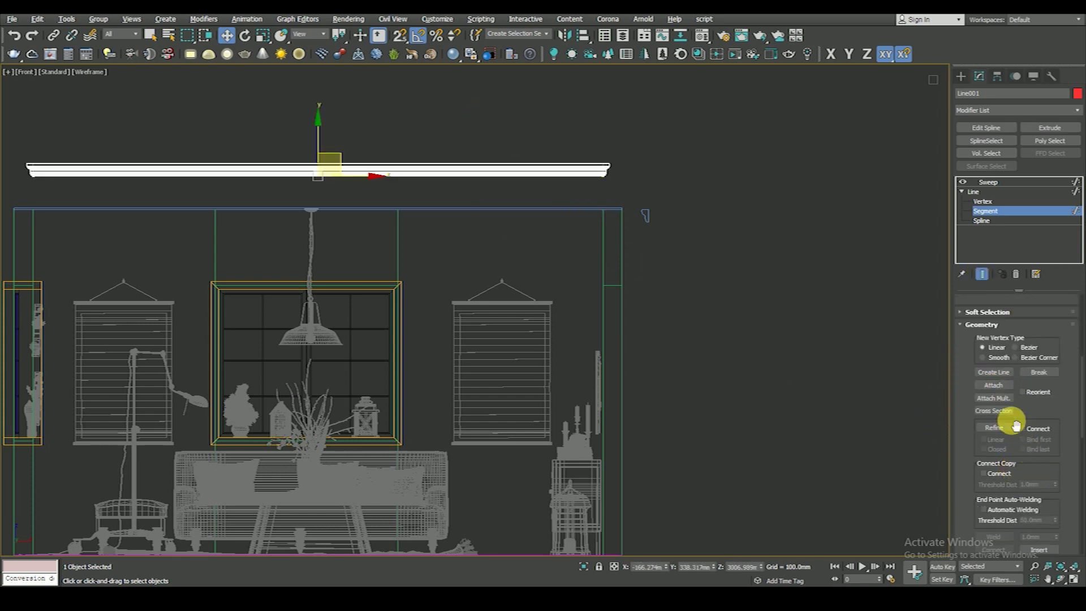
scroll(1021, 499, down, 3)
scroll(1032, 509, down, 1)
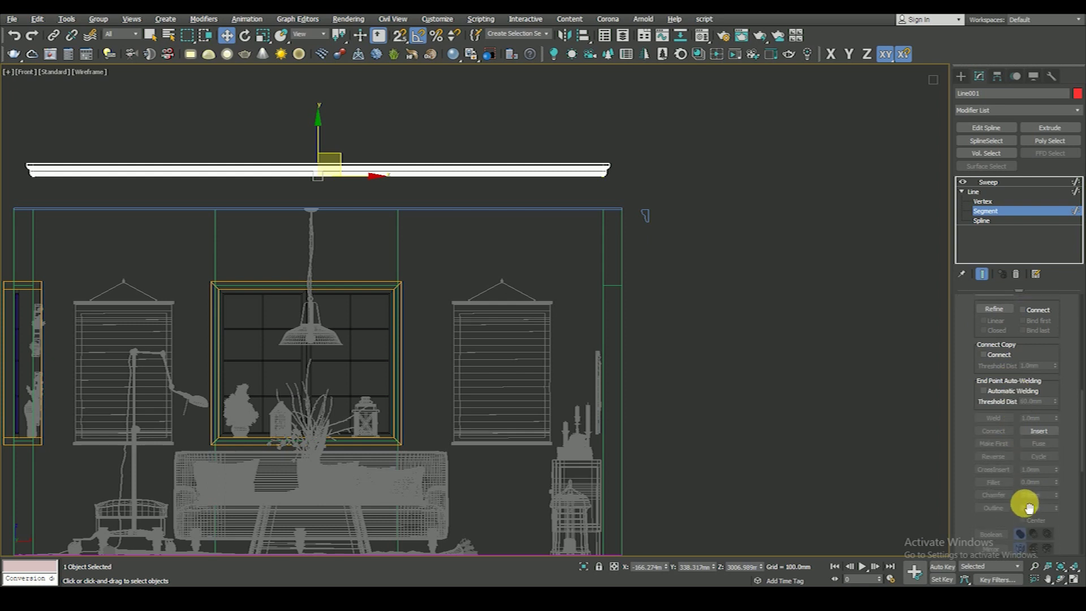
click(982, 221)
click(991, 457)
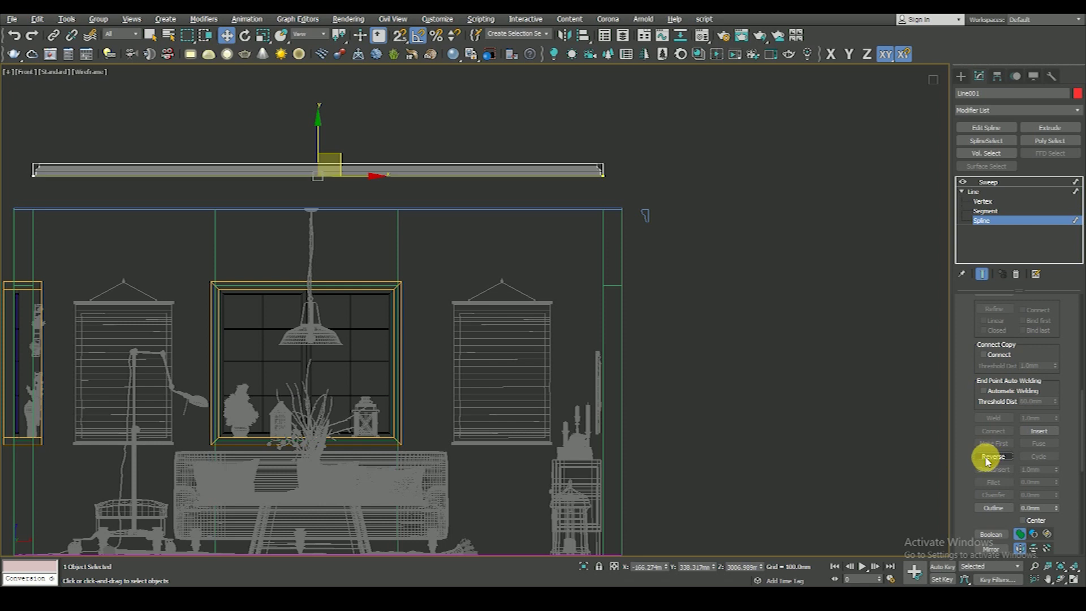
click(995, 183)
Step: Snap the molding down onto the wall top using vertex snapping
drag(314, 131, 608, 203)
key(s)
scroll(600, 209, up, 8)
key(s)
scroll(622, 211, down, 5)
scroll(650, 224, down, 3)
click(659, 238)
Step: Check the crown molding through the room camera in shaded and wireframe modes
key(c)
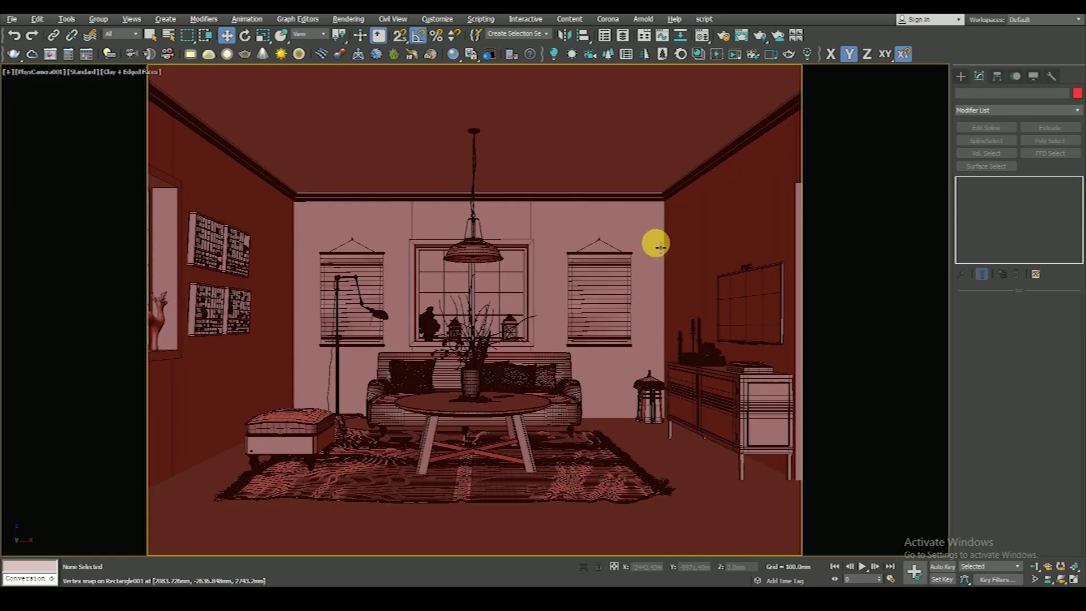
key(F3)
key(F3)
key(F4)
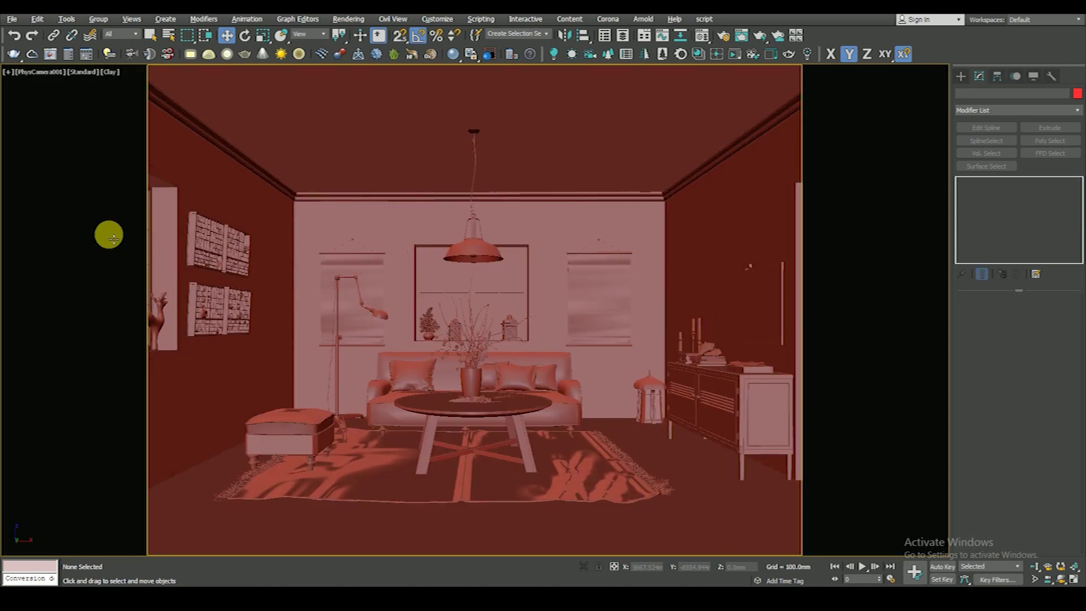
key(s)
key(F3)
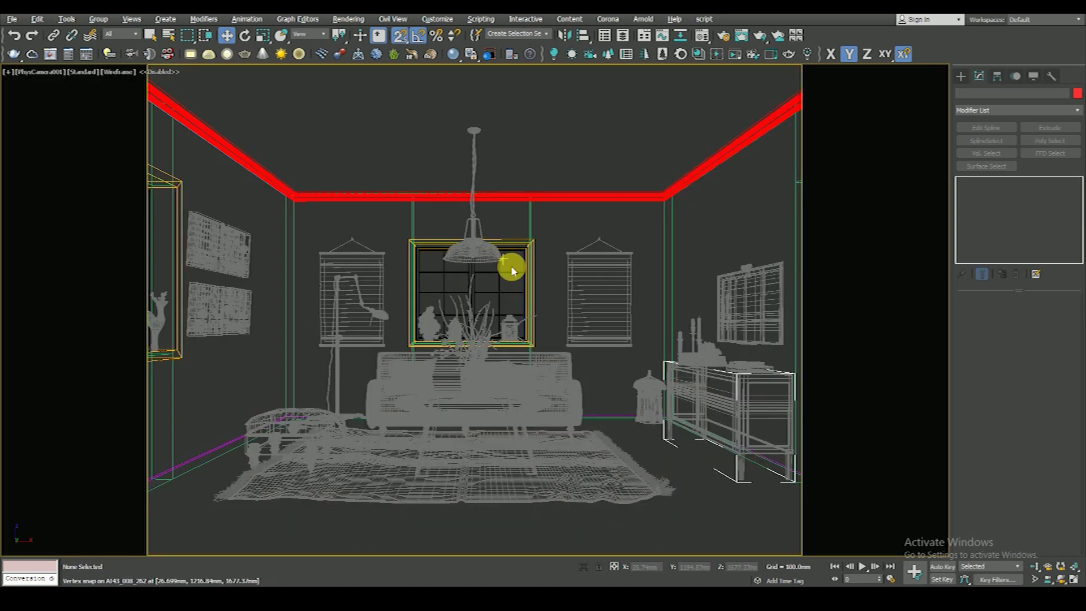
Step: Return to the Front view in wireframe and select the crown molding
key(f)
scroll(509, 272, up, 4)
key(F3)
scroll(701, 171, up, 4)
key(F3)
click(749, 150)
Step: Zoom to frame the wall and reselect the crown molding
scroll(758, 130, up, 3)
scroll(713, 150, up, 3)
scroll(712, 151, down, 4)
scroll(711, 151, down, 5)
scroll(696, 150, down, 2)
click(686, 362)
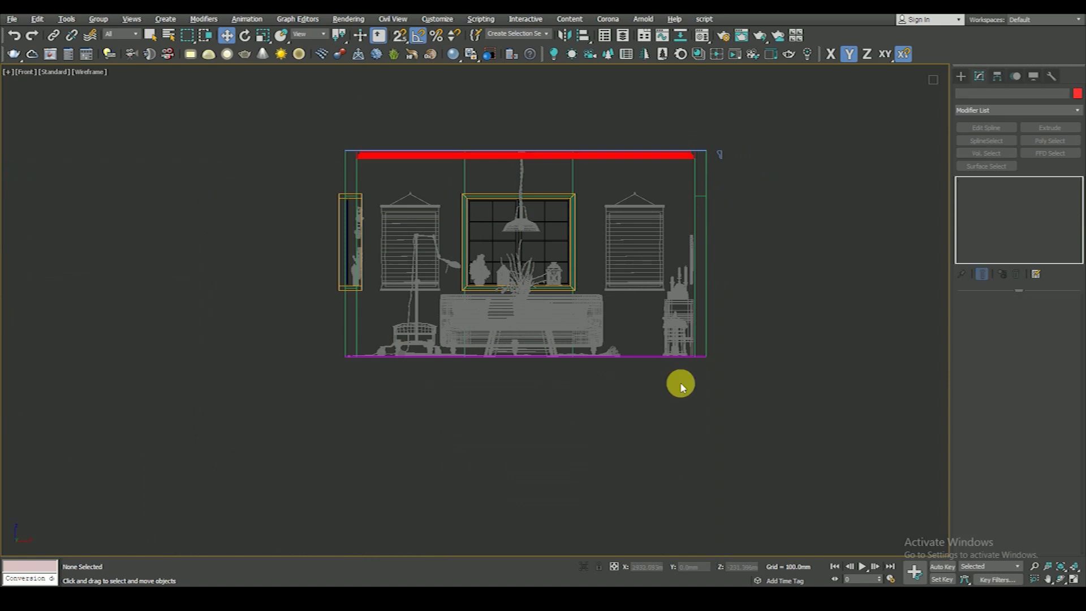
scroll(716, 304, up, 6)
scroll(729, 294, down, 3)
scroll(732, 243, down, 4)
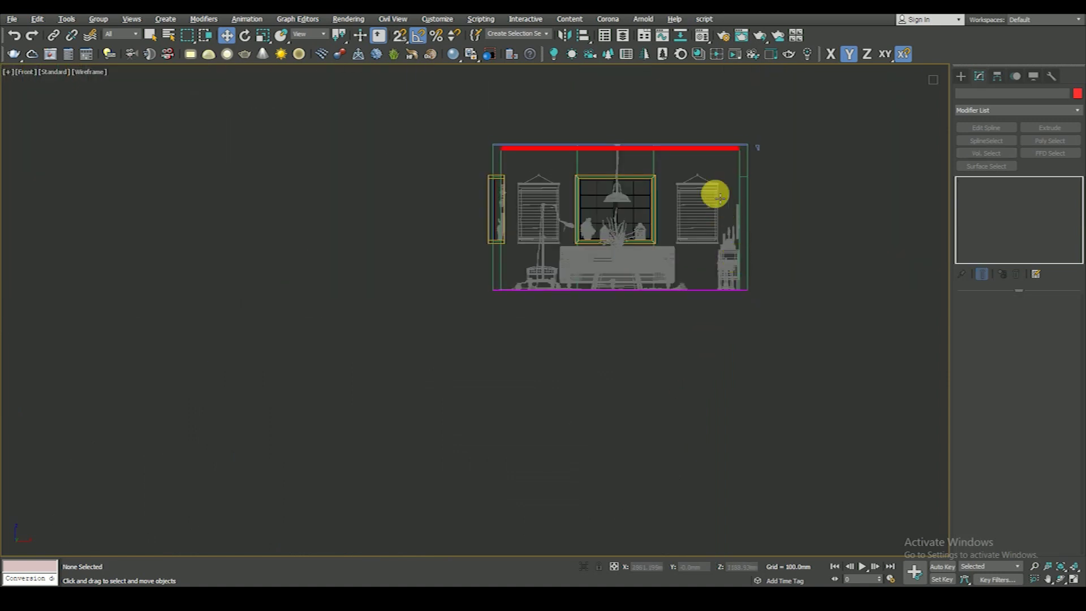
scroll(718, 170, up, 4)
click(716, 115)
scroll(717, 117, down, 4)
Step: Copy the molding down as Line002 and replace its sweep with a default Bar-section Sweep
shift+drag(582, 112, 585, 232)
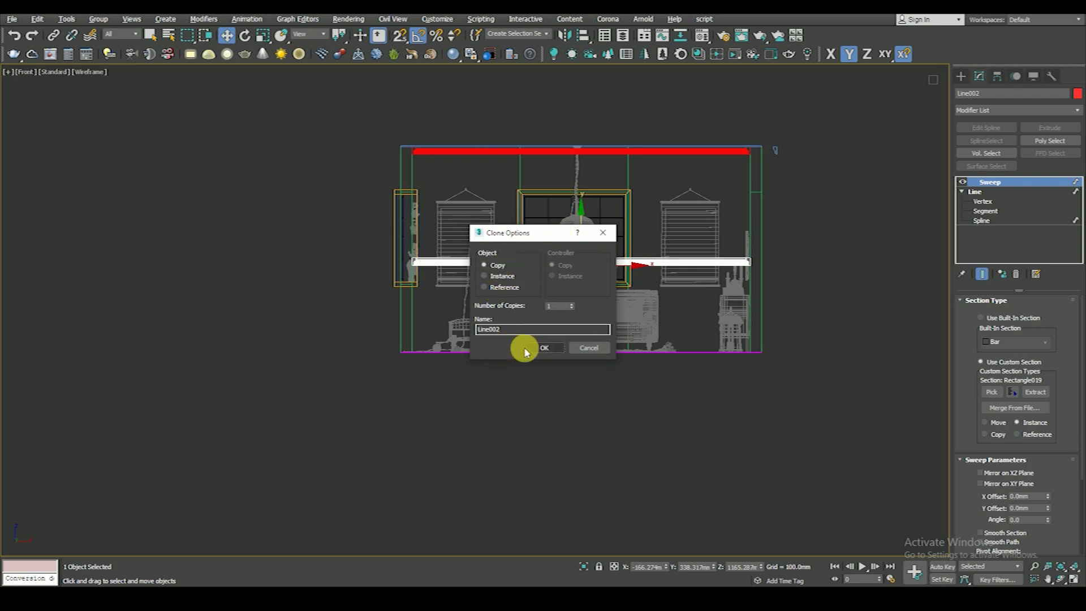
click(543, 347)
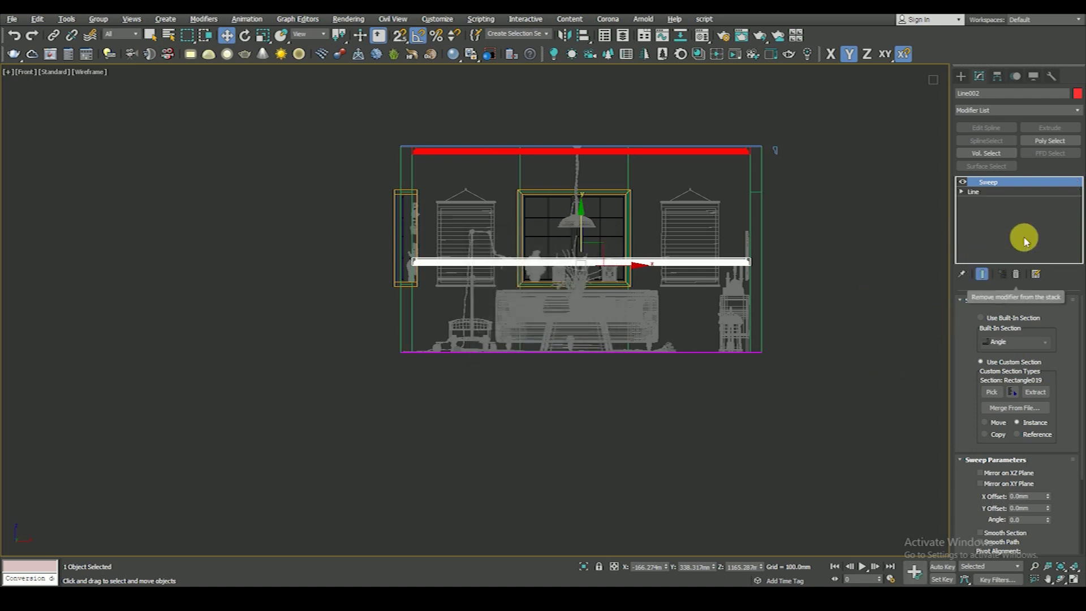
click(1015, 275)
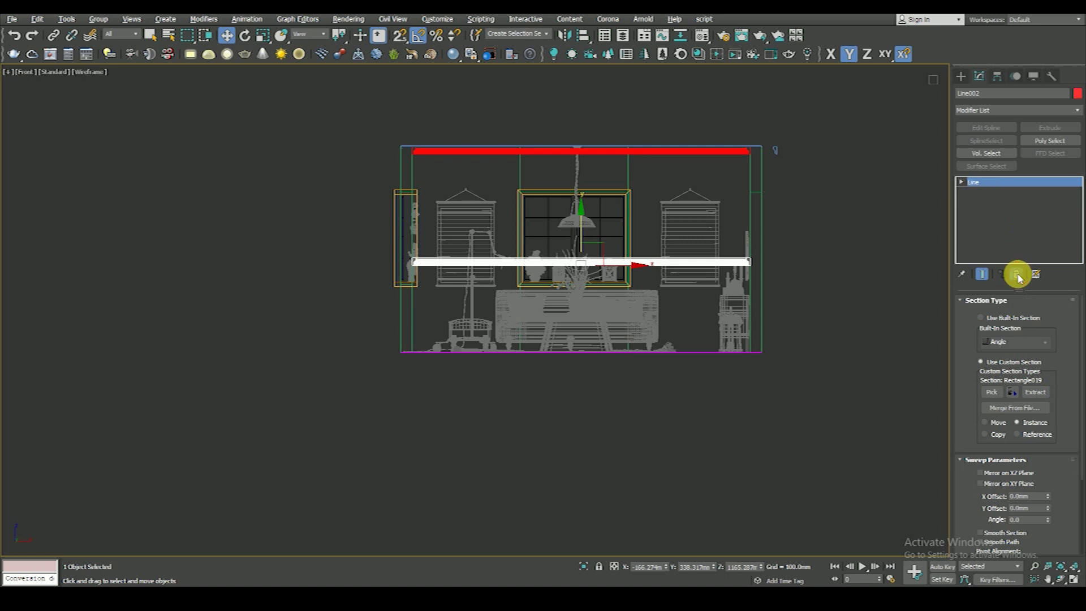
click(980, 184)
click(981, 110)
text(s)
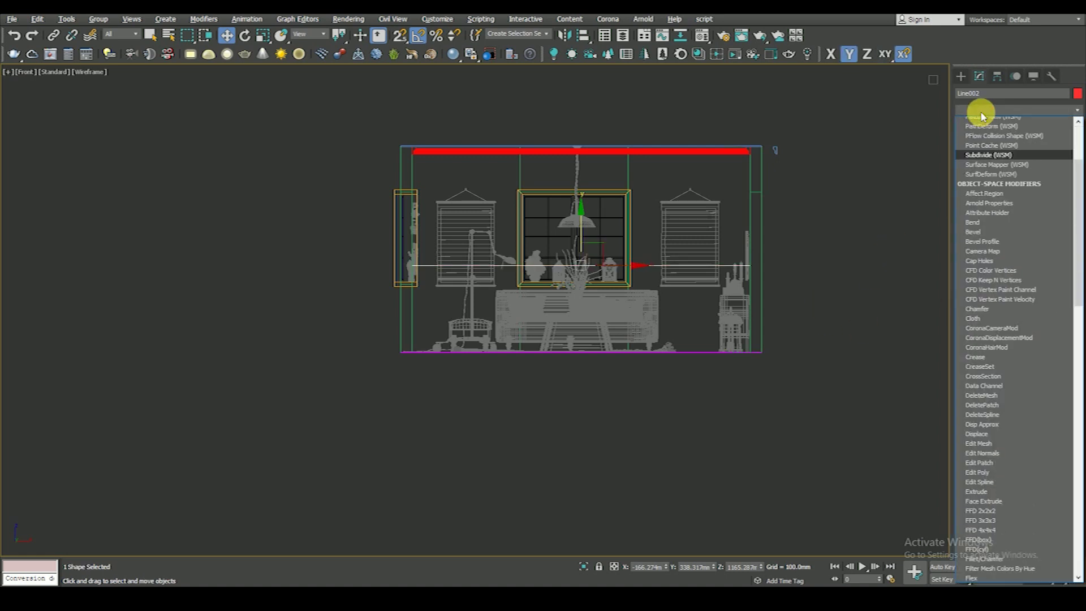
text(weep)
key(Return)
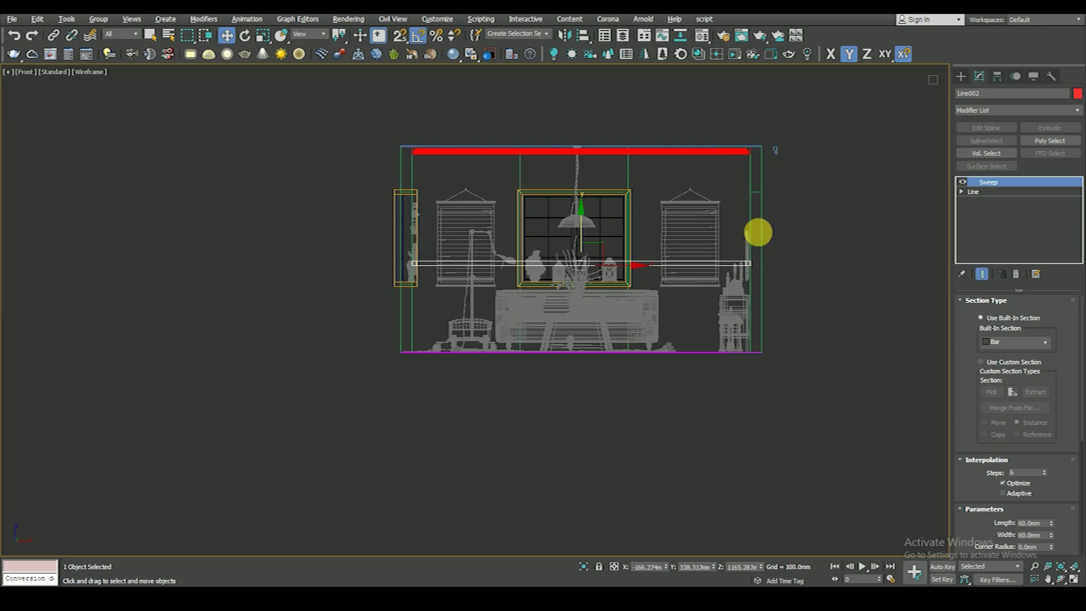
Step: With vertex snap on, move the Line002 copy down to floor level
scroll(736, 322, up, 5)
scroll(673, 331, up, 1)
scroll(653, 323, up, 3)
key(s)
drag(651, 305, 836, 332)
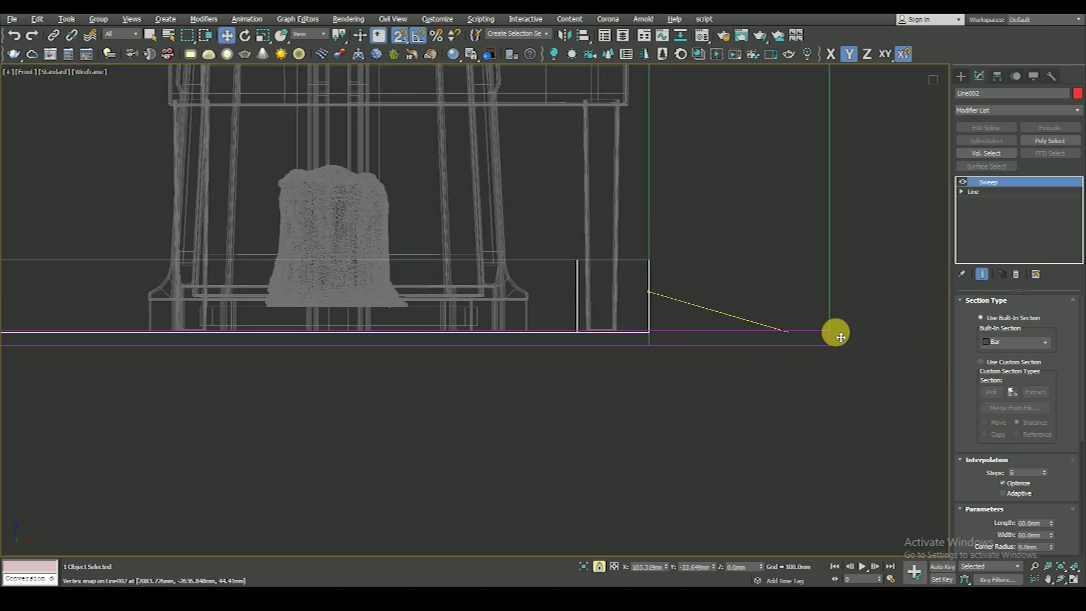
Step: Set the Bar section's Length to 100 mm and Width to 10 mm
scroll(979, 418, down, 2)
scroll(1008, 403, down, 3)
text(0)
click(1032, 391)
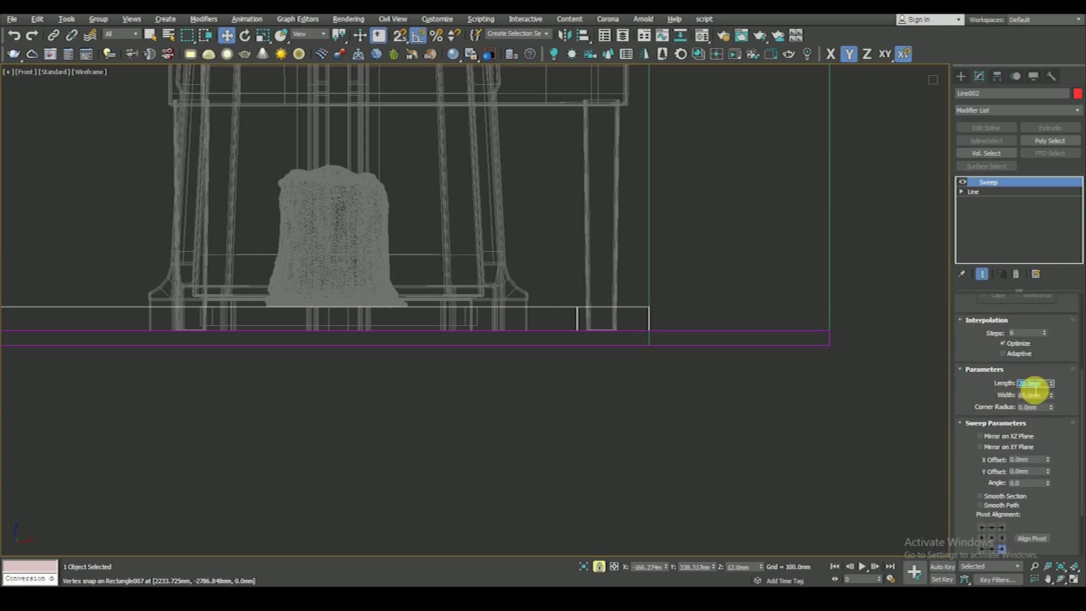
text(50)
click(1032, 390)
text(100)
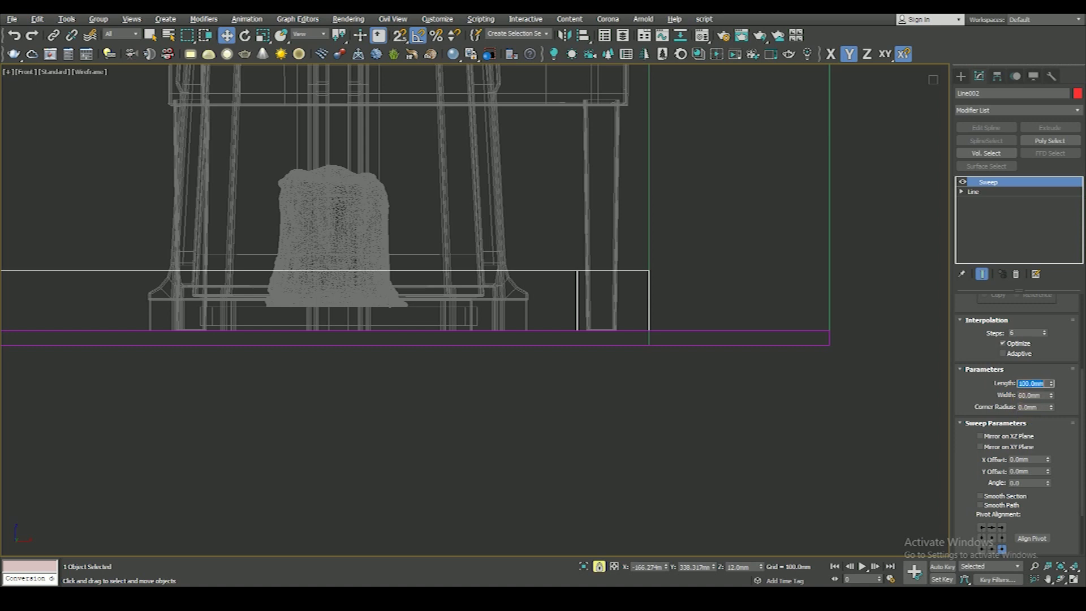
click(1035, 399)
text(10)
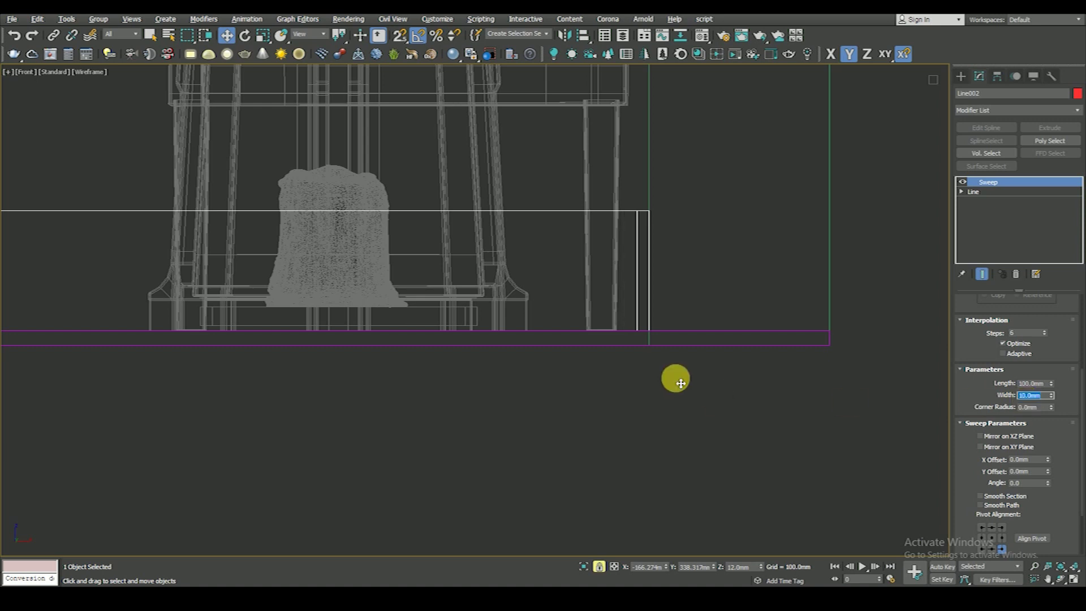
Step: Frame the sweep in Top view and orbit to an angled view of the room
scroll(673, 378, down, 5)
key(t)
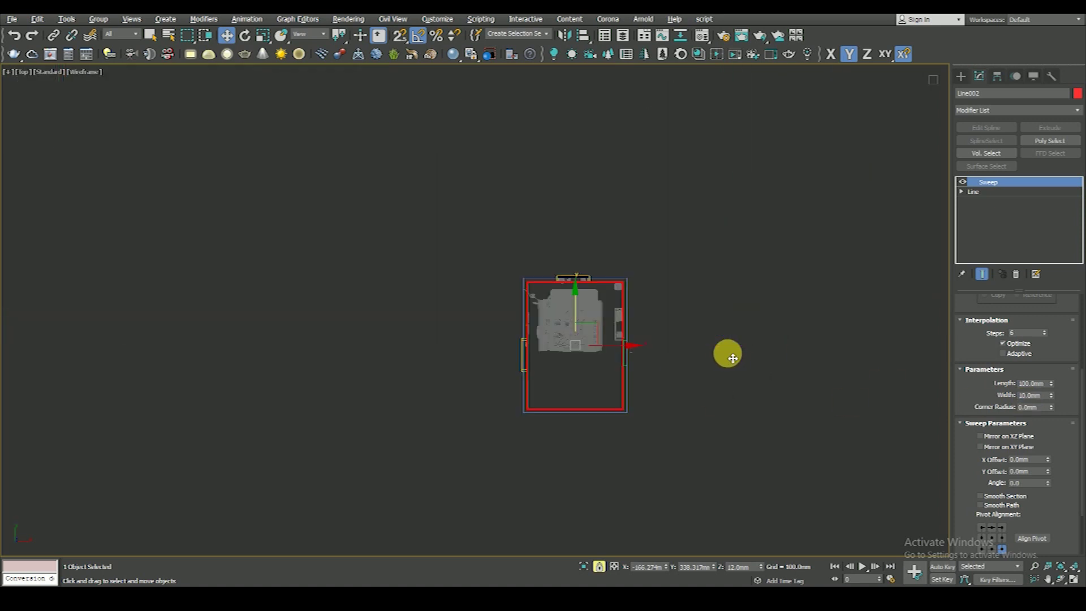
key(z)
mouse_move(637, 331)
alt+middle_down()
mouse_move(570, 267)
mouse_move(538, 417)
alt+middle_up()
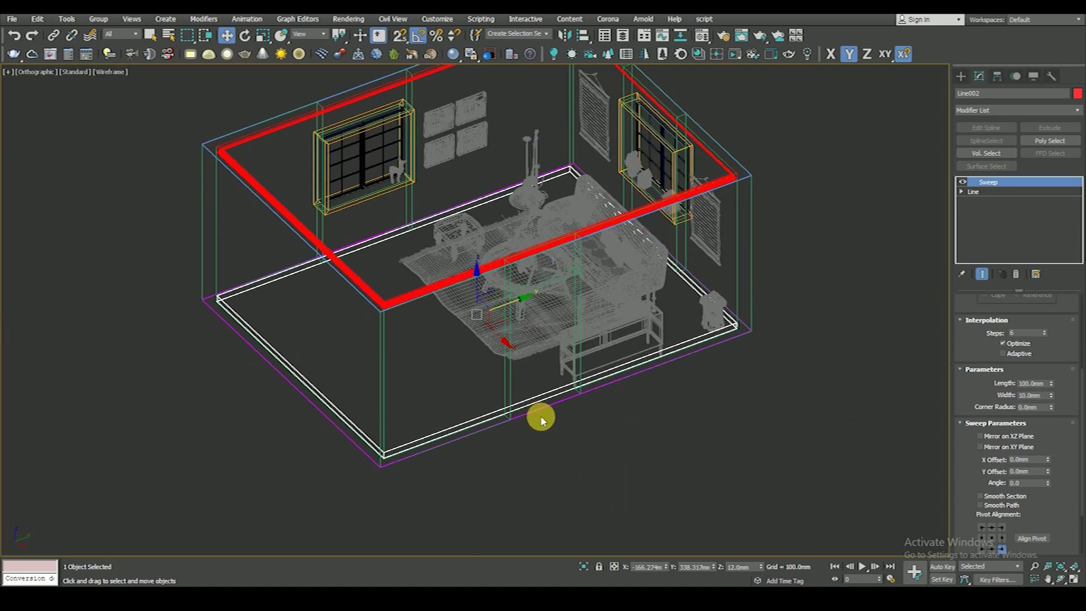
Step: In the Top view, select the baseboard sweep and start Refine on its line's vertices
scroll(538, 417, up, 5)
scroll(490, 374, down, 5)
click(694, 453)
key(t)
key(z)
click(628, 313)
scroll(625, 294, up, 5)
click(961, 192)
click(996, 201)
scroll(652, 302, up, 1)
scroll(656, 282, up, 2)
right_click(666, 258)
click(649, 307)
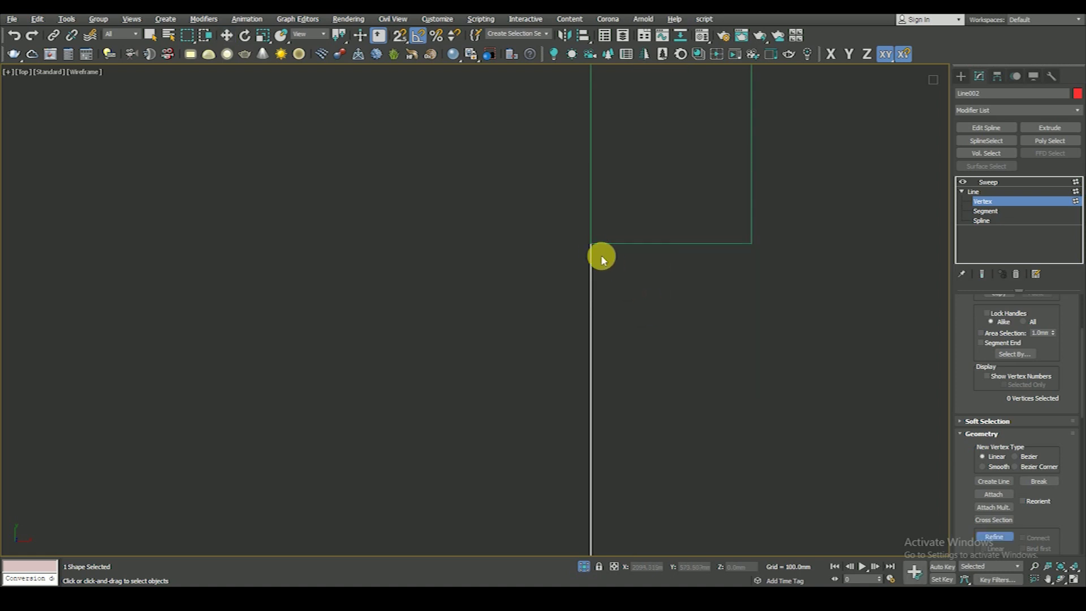
Step: Delete the baseboard line segment spanning the door opening
middle_drag(596, 292, 657, 260)
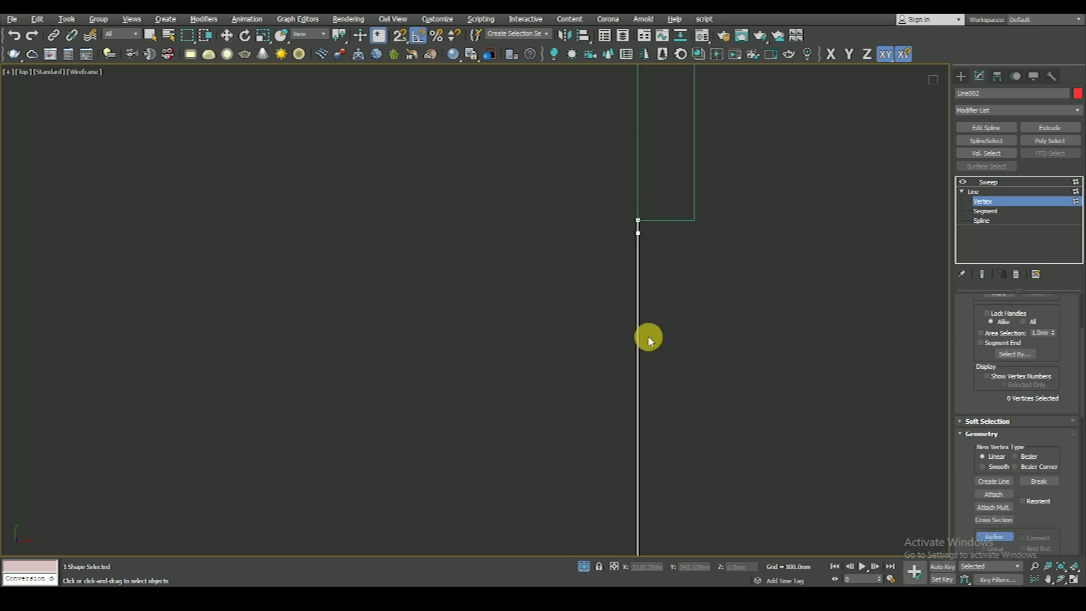
middle_drag(654, 332, 649, 377)
scroll(815, 317, down, 3)
key(w)
click(985, 211)
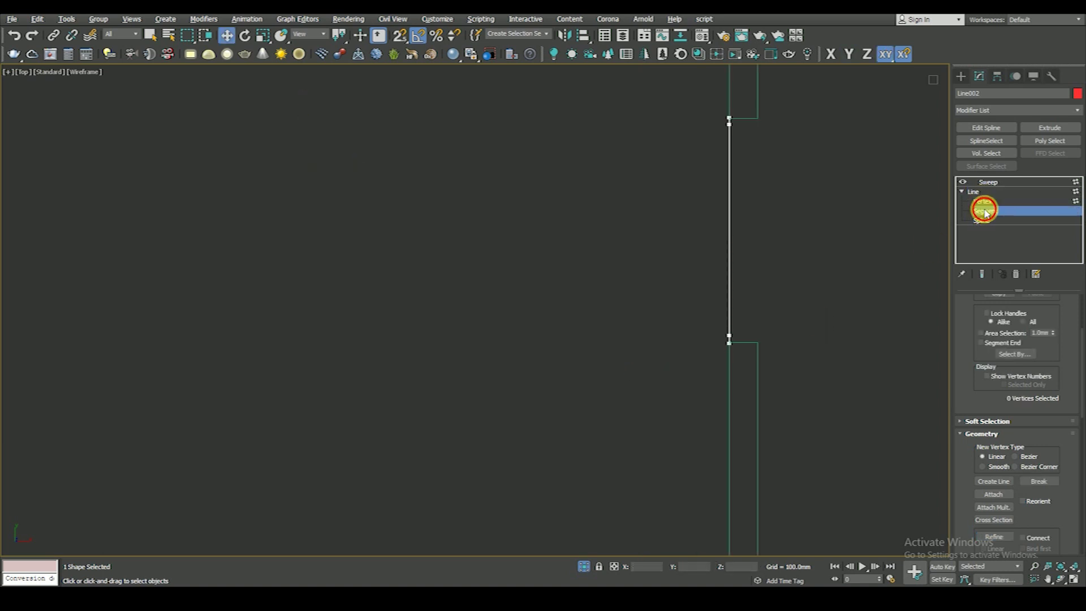
click(729, 223)
key(s)
drag(830, 230, 715, 165)
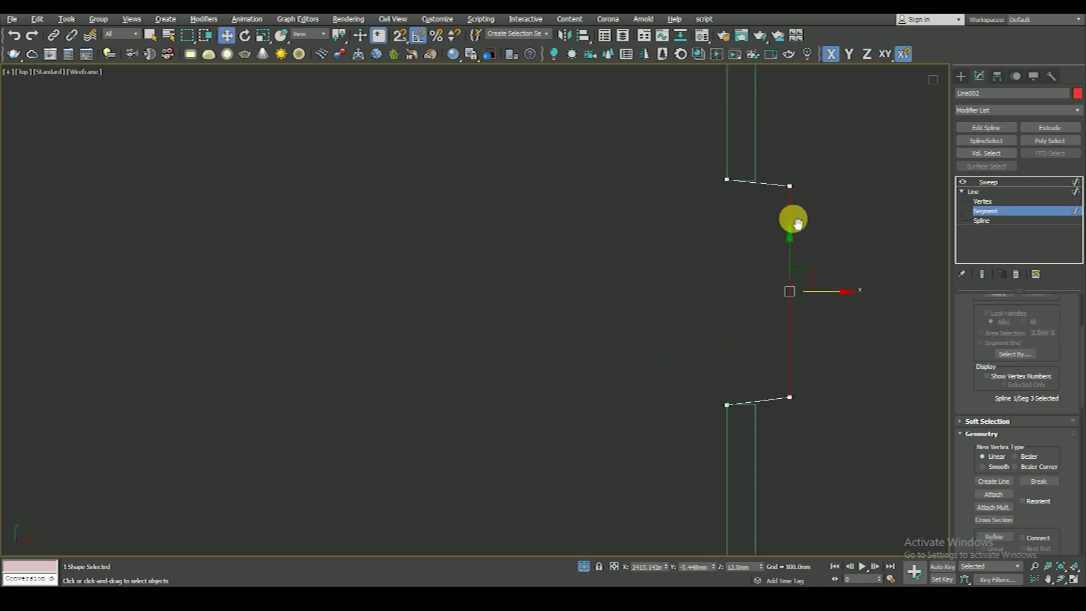
key(Delete)
Step: Select the baseboard line's open end vertices beside the doorway
click(979, 201)
mouse_move(766, 161)
mouse_down()
mouse_move(795, 192)
mouse_move(724, 170)
mouse_up()
key(s)
key(s)
scroll(747, 250, up, 2)
scroll(669, 165, up, 2)
click(606, 196)
click(564, 153)
Step: Snap the baseboard line's end vertices onto the wall corners at the opening
key(F6)
scroll(635, 238, down, 3)
scroll(634, 236, down, 2)
scroll(659, 295, up, 6)
scroll(538, 310, up, 3)
click(488, 231)
click(841, 191)
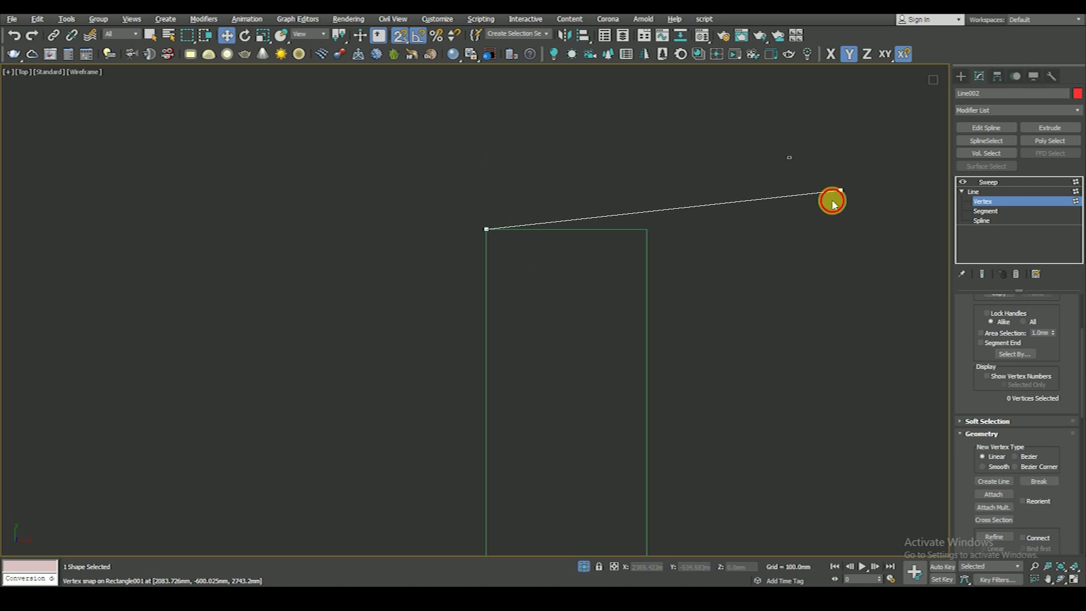
drag(859, 172, 650, 224)
Step: Return to the Sweep level and view the room shaded from an angle
click(701, 310)
scroll(676, 266, down, 3)
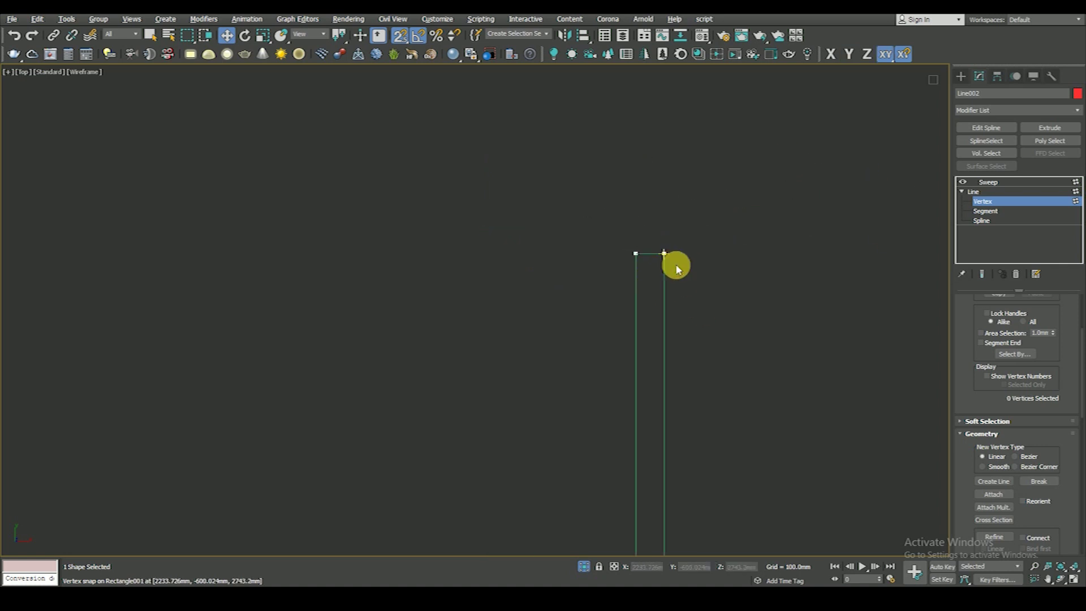
click(974, 191)
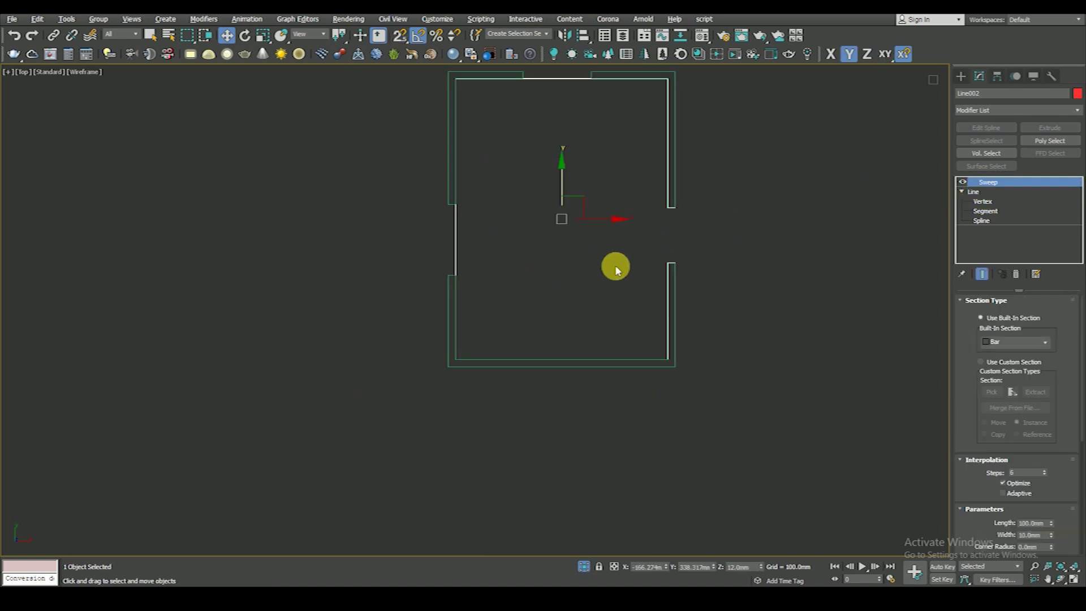
alt+middle_drag(615, 266, 676, 190)
scroll(676, 189, up, 4)
key(F3)
scroll(628, 185, down, 2)
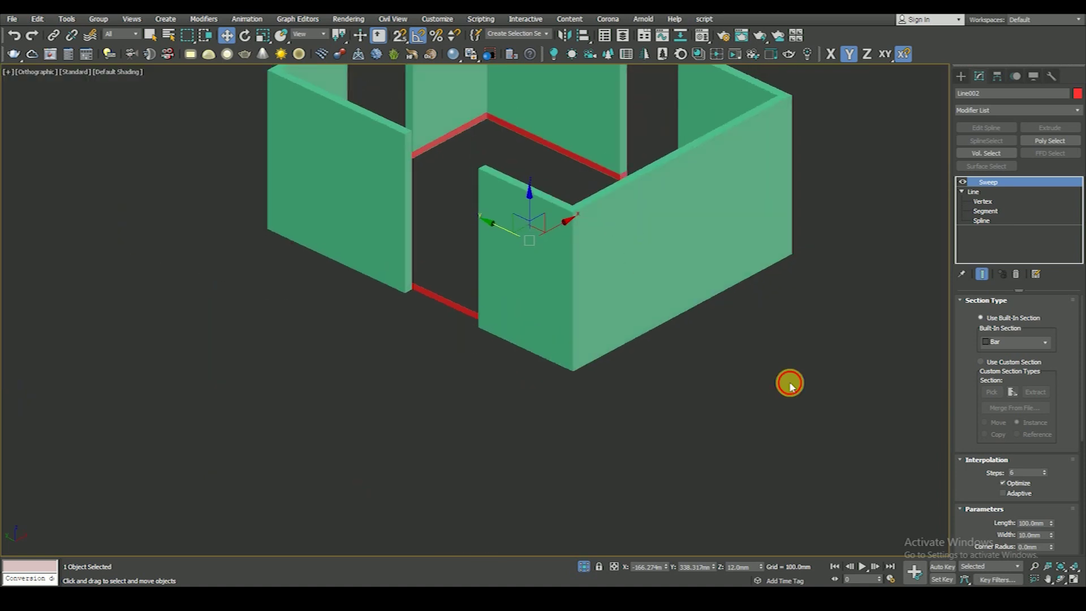
Step: Toggle Edged Faces on and off, then restore the split camera and orthographic layout
click(788, 381)
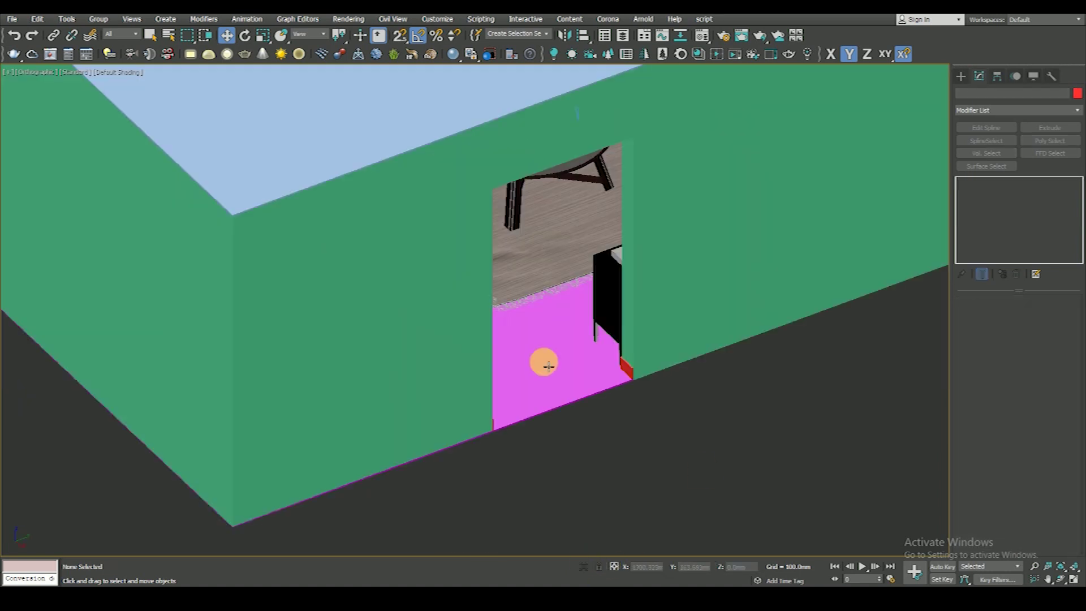
scroll(546, 368, down, 3)
scroll(565, 370, up, 3)
scroll(579, 368, down, 3)
scroll(580, 367, down, 5)
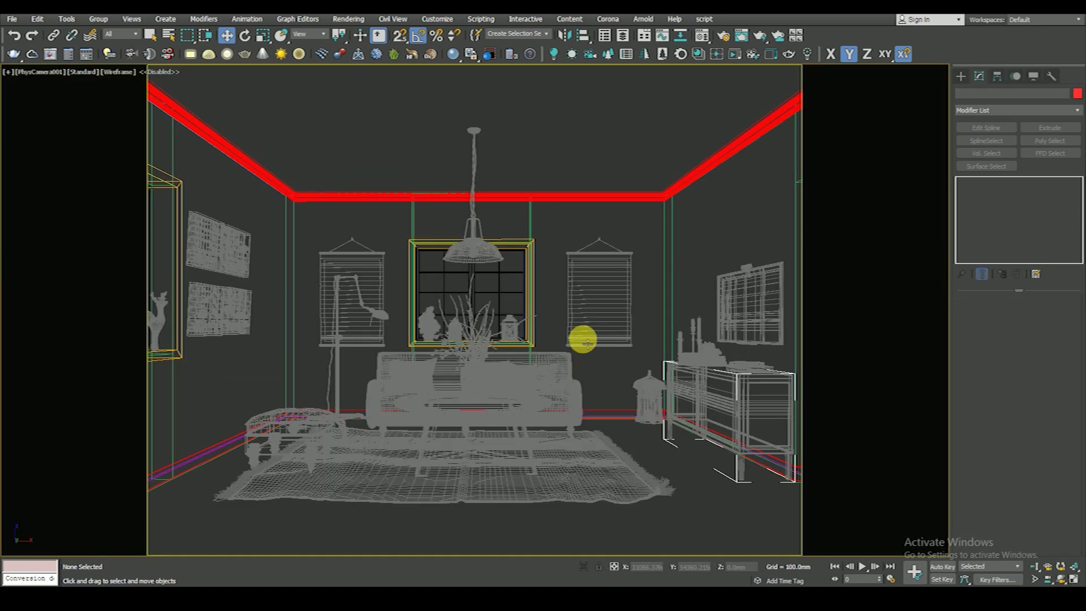
key(F4)
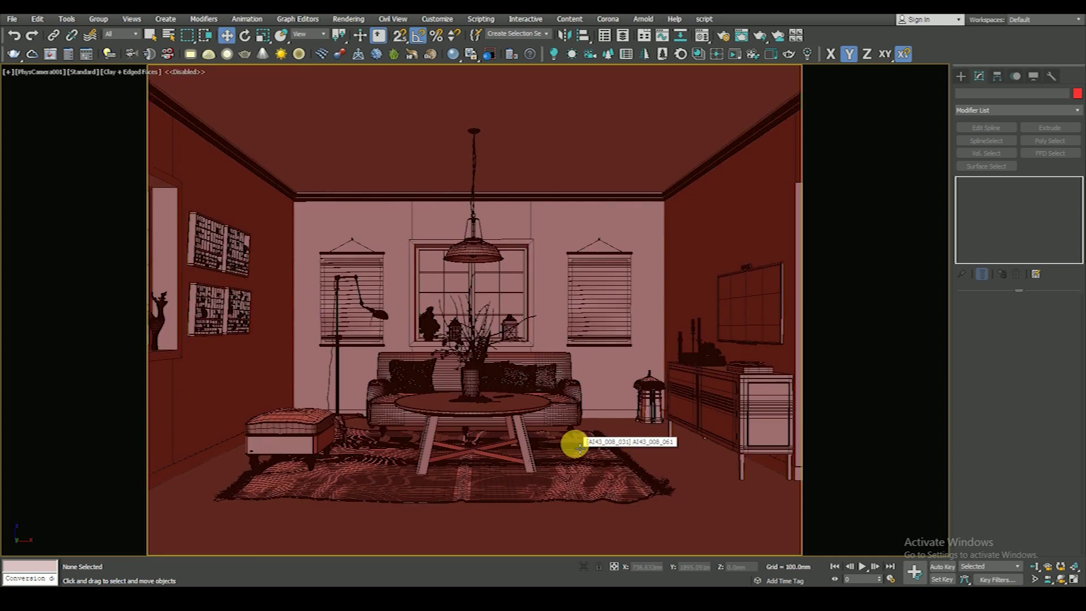
key(F4)
key(F4)
key(F4)
key(F4)
key(F4)
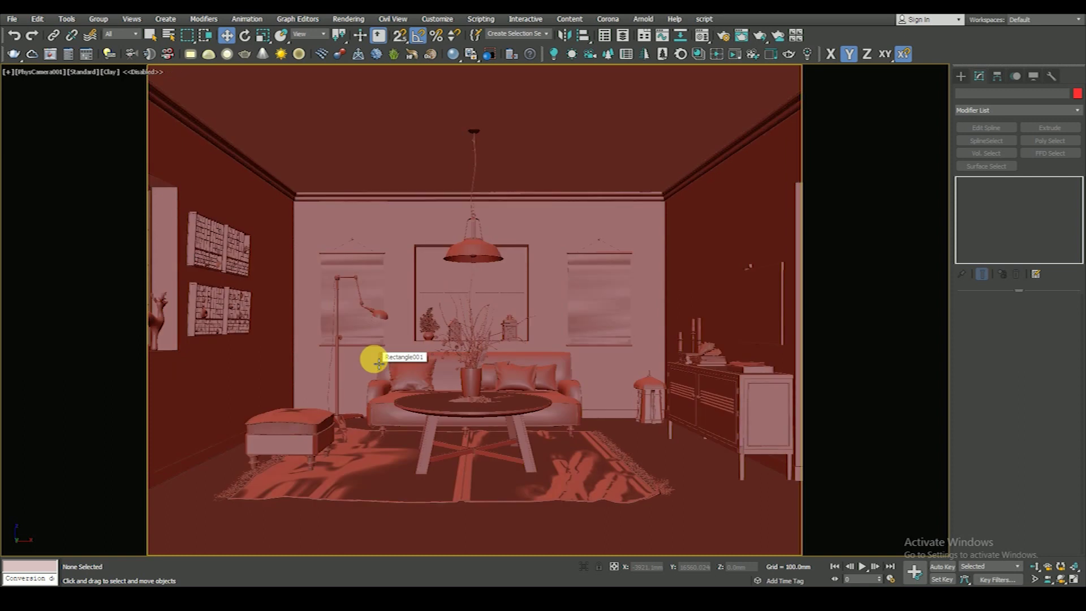
key(alt+w)
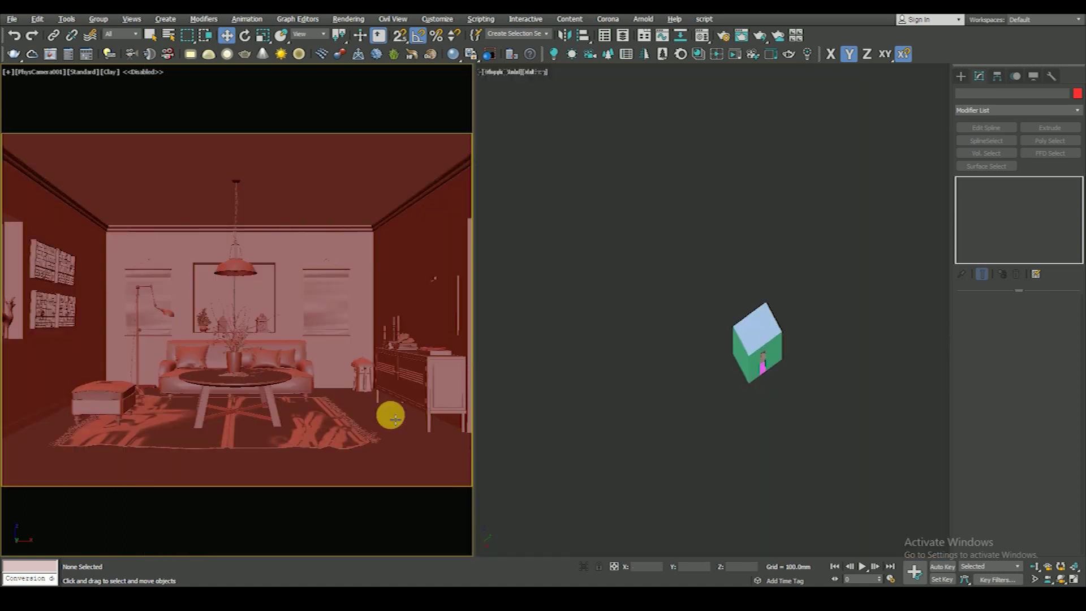
Step: Turn the right viewport into a framed Top view and maximize it shaded
key(t)
key(z)
key(F3)
scroll(679, 378, down, 5)
scroll(696, 388, down, 2)
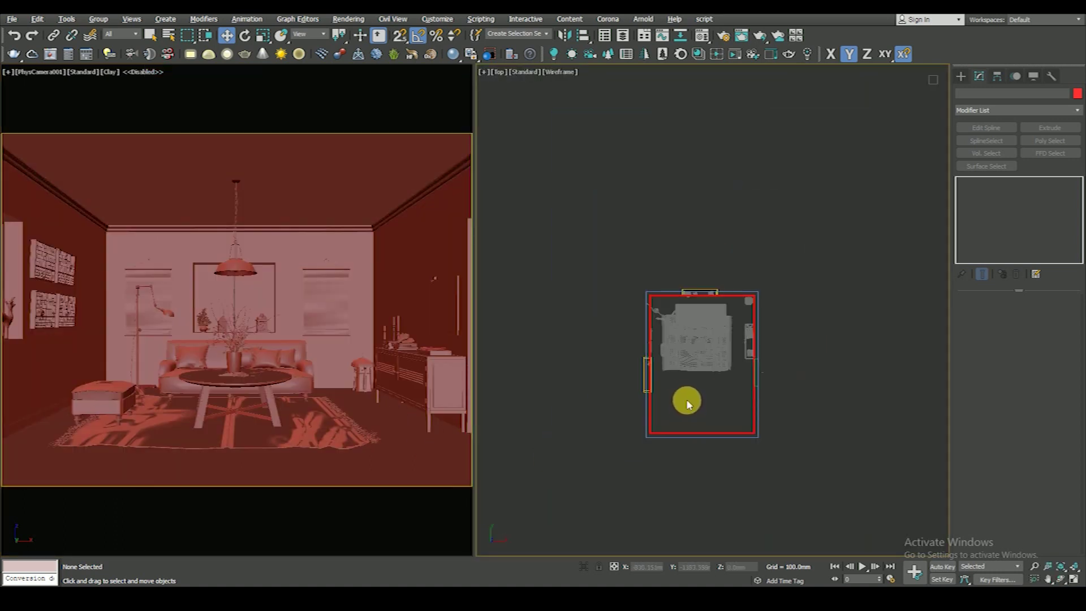
scroll(680, 358, up, 1)
scroll(681, 355, up, 3)
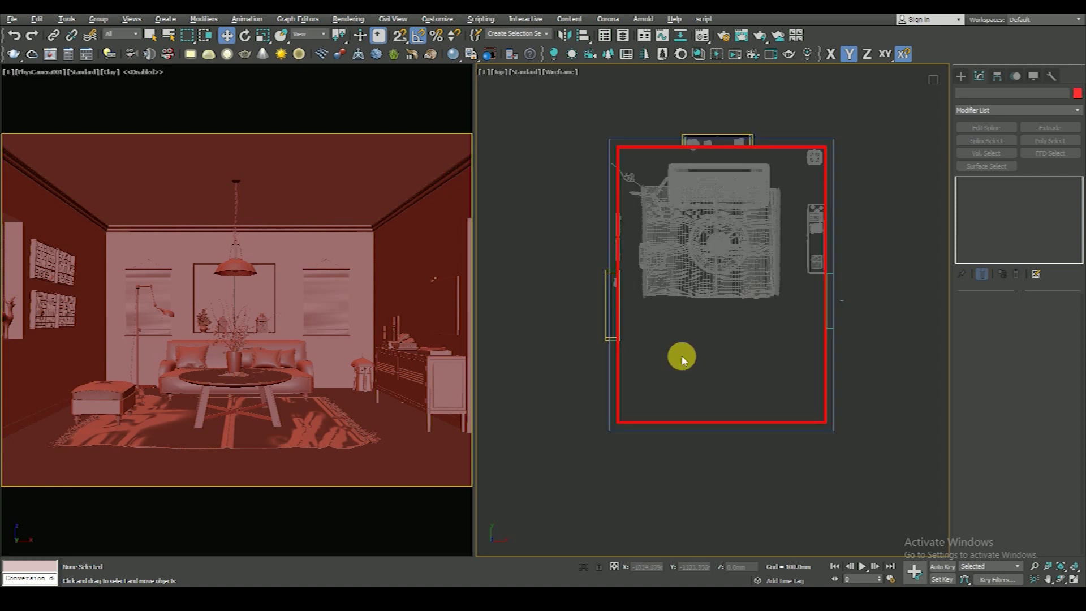
key(alt+w)
key(F3)
Step: Orbit to the room box and inspect the roof slab with edged faces shown
alt+middle_drag(622, 293, 588, 242)
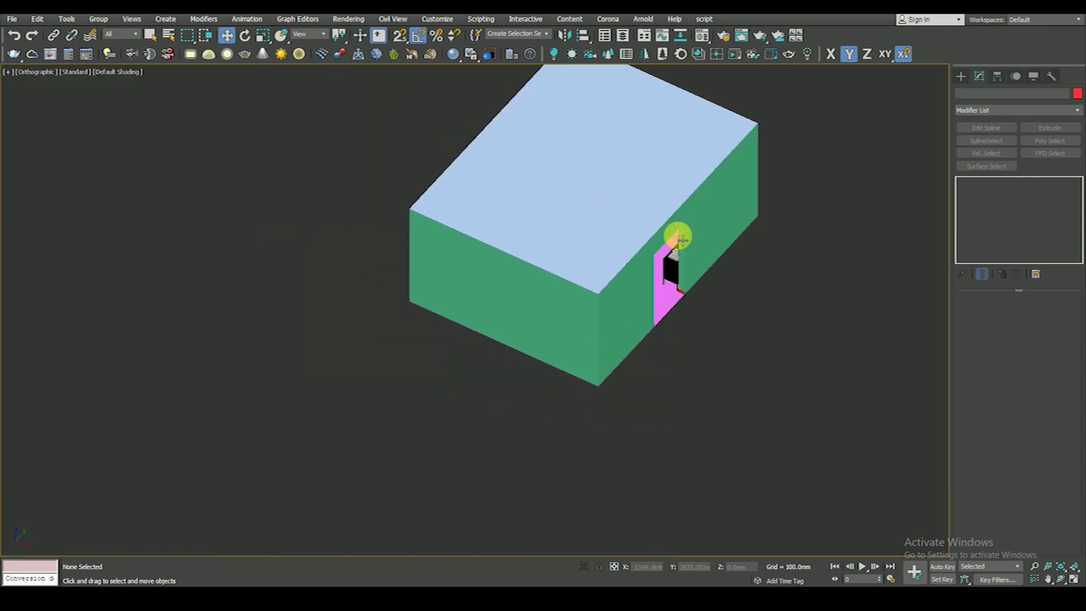
middle_drag(683, 239, 651, 257)
click(572, 158)
key(F4)
right_click(571, 158)
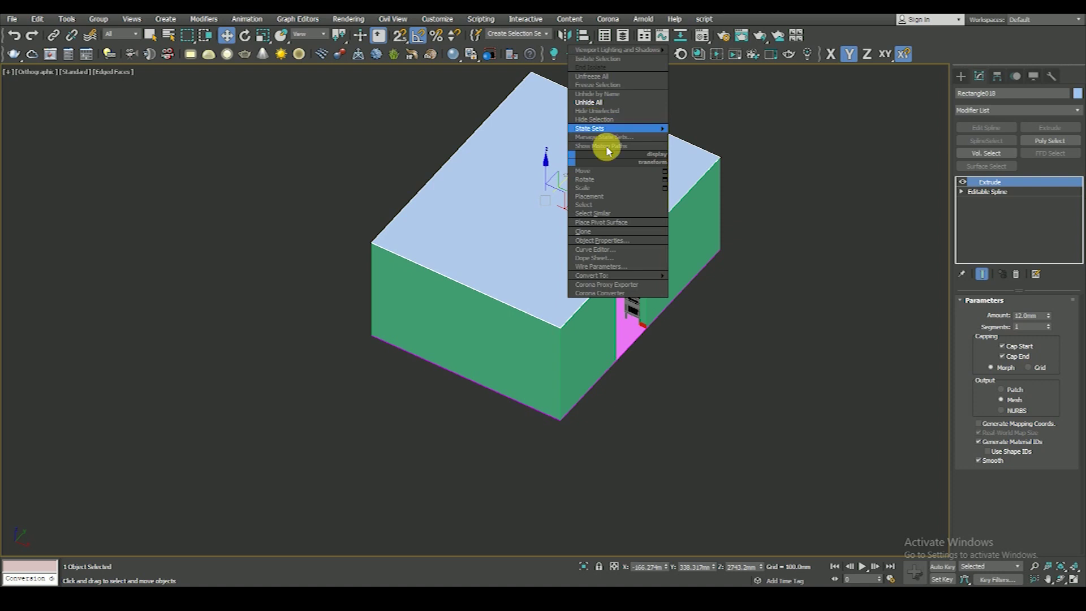
click(757, 303)
key(F3)
click(763, 365)
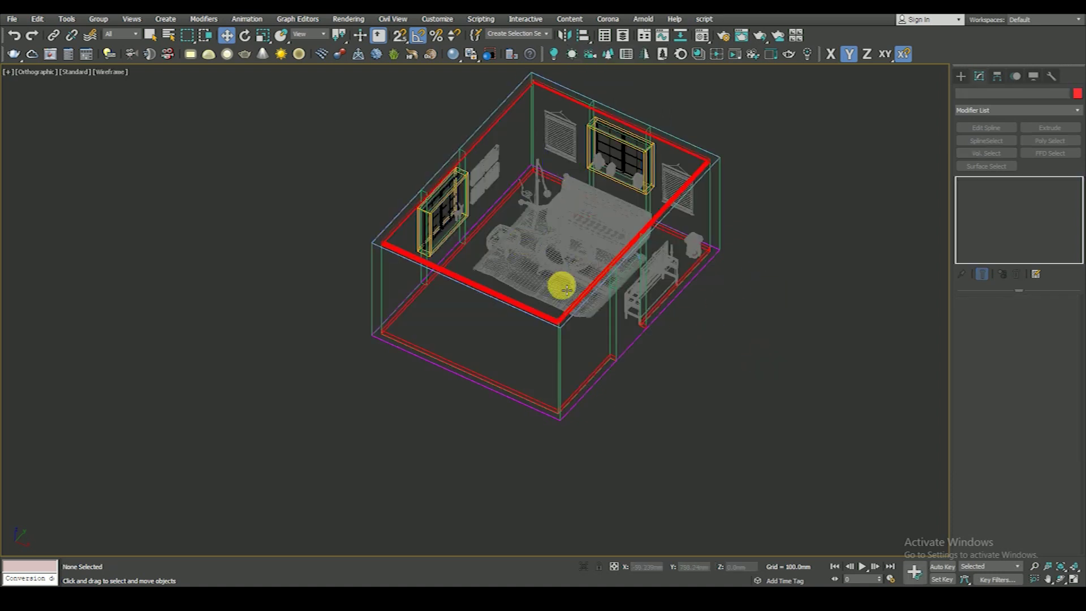
Step: Set an angled shaded view of the room box and open the Material Editor
key(t)
scroll(563, 294, up, 4)
scroll(572, 325, up, 3)
scroll(565, 331, down, 3)
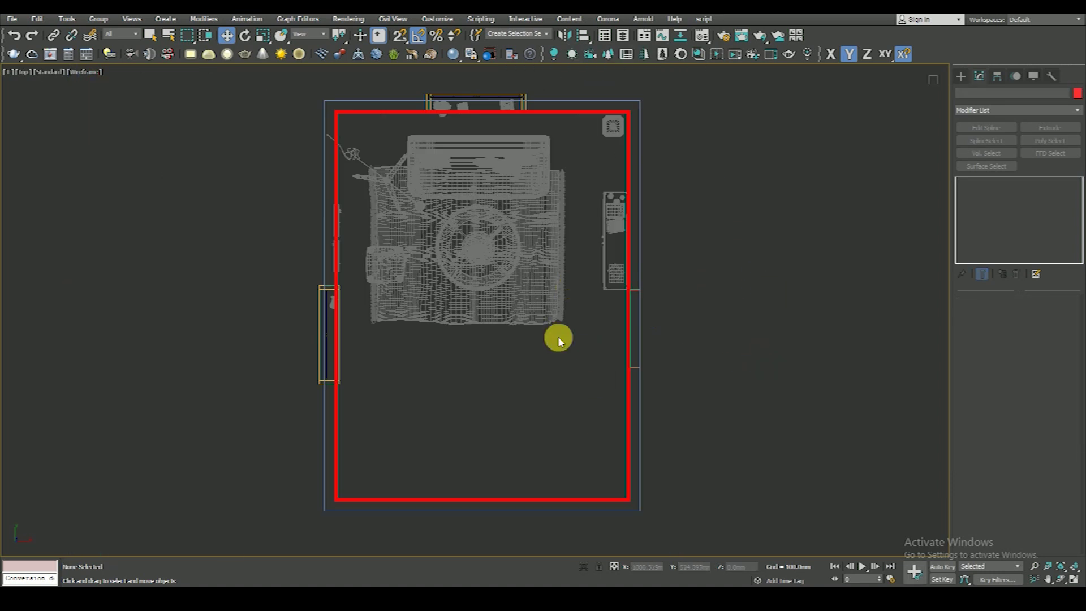
alt+middle_drag(558, 340, 576, 400)
key(F3)
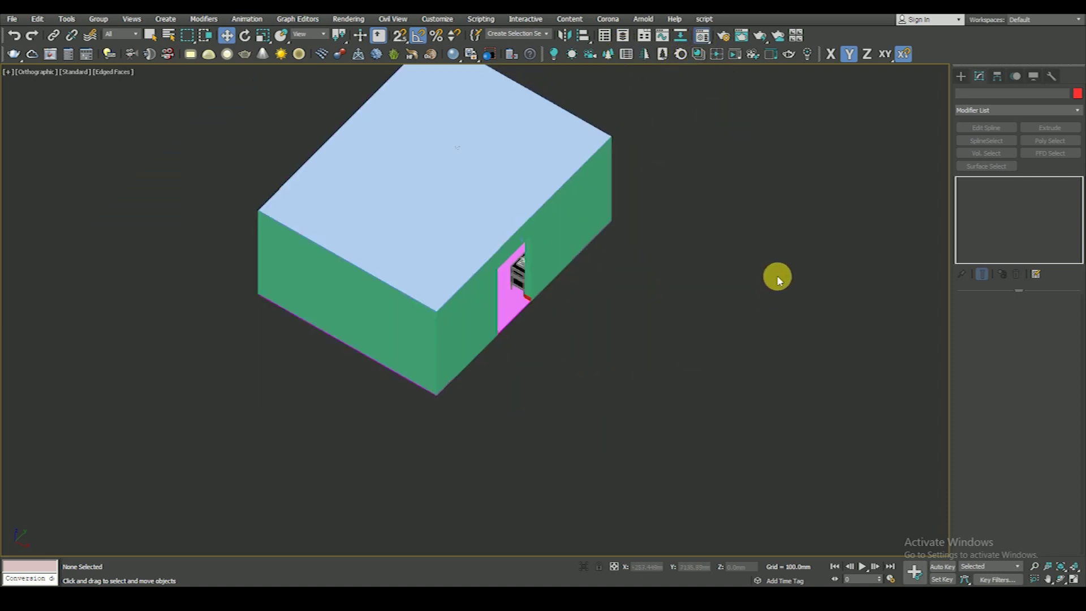
key(m)
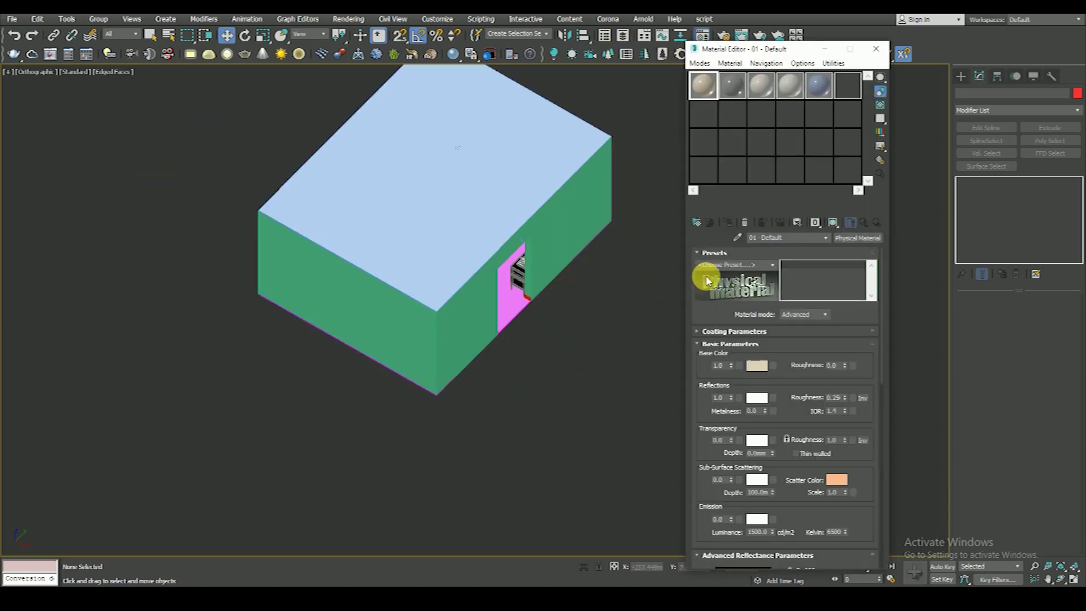
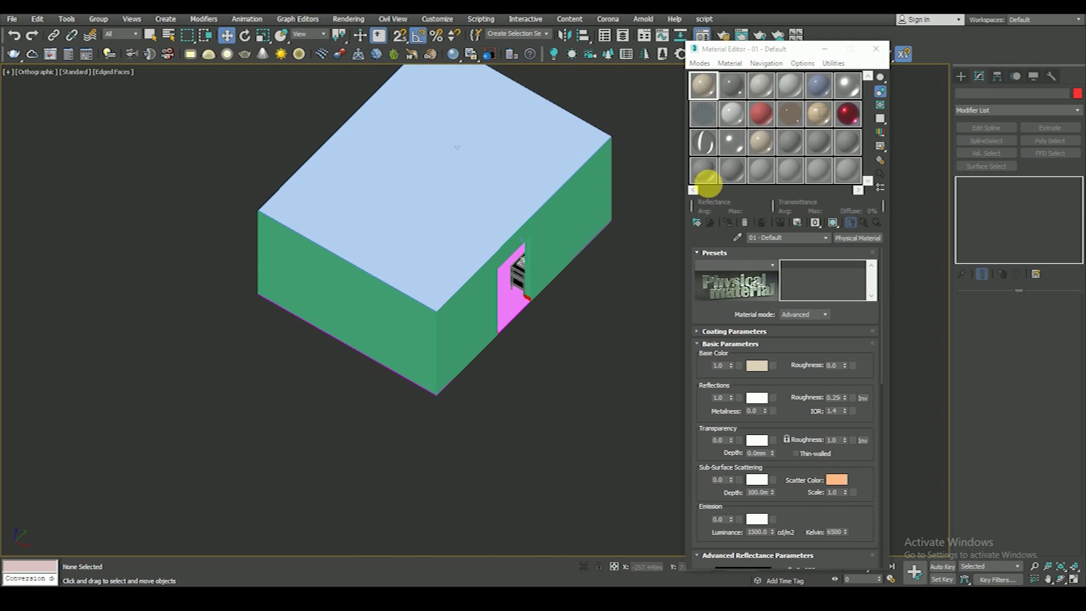
Step: Make CoronaRenderer the production renderer in Render Setup
click(346, 19)
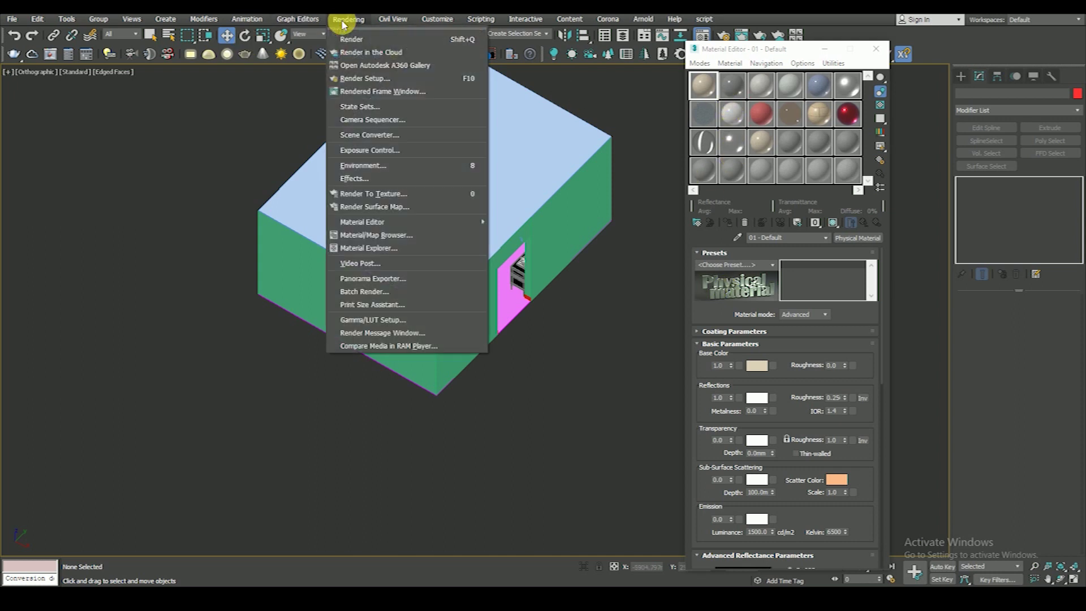
click(367, 79)
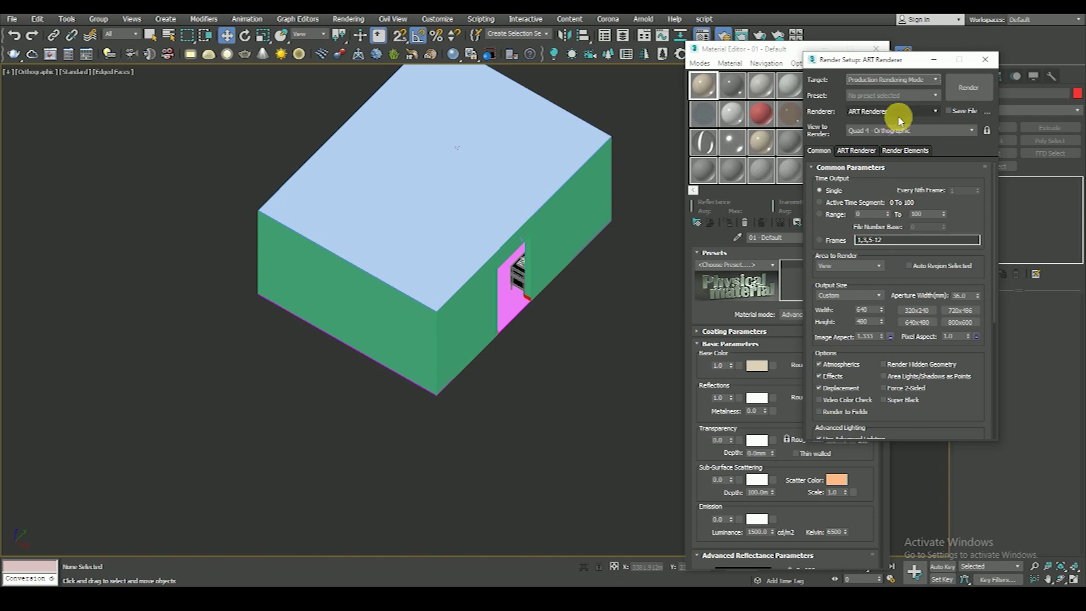
click(896, 112)
click(890, 164)
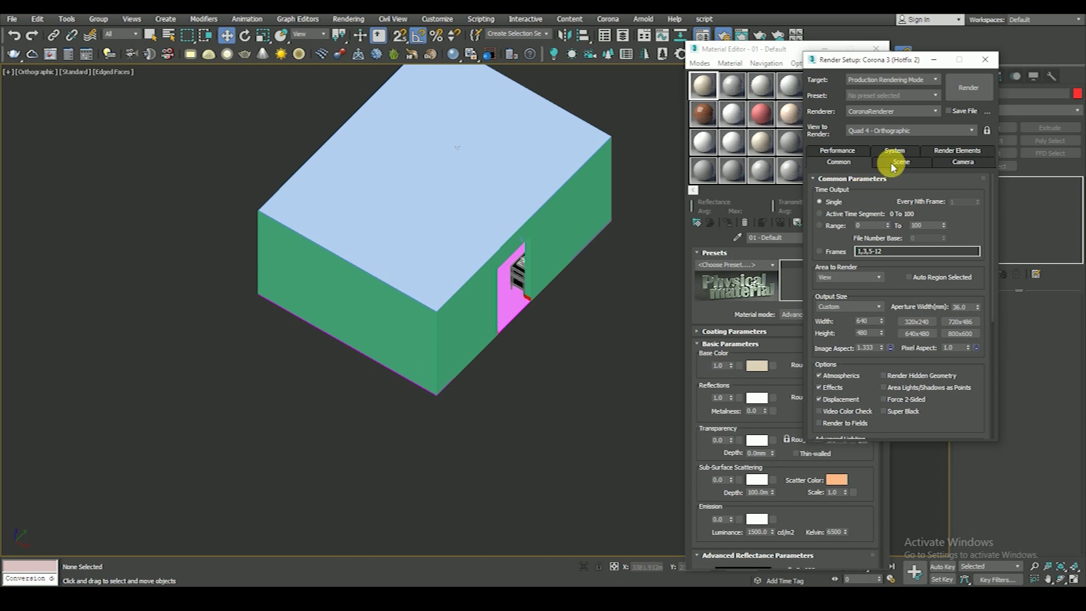
click(823, 151)
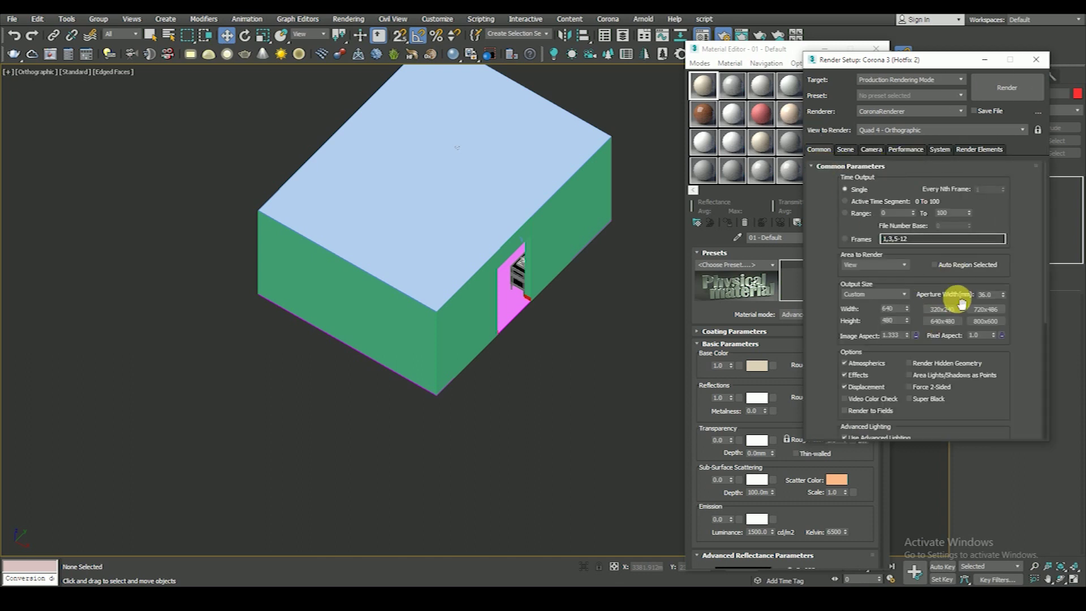
click(979, 153)
click(815, 154)
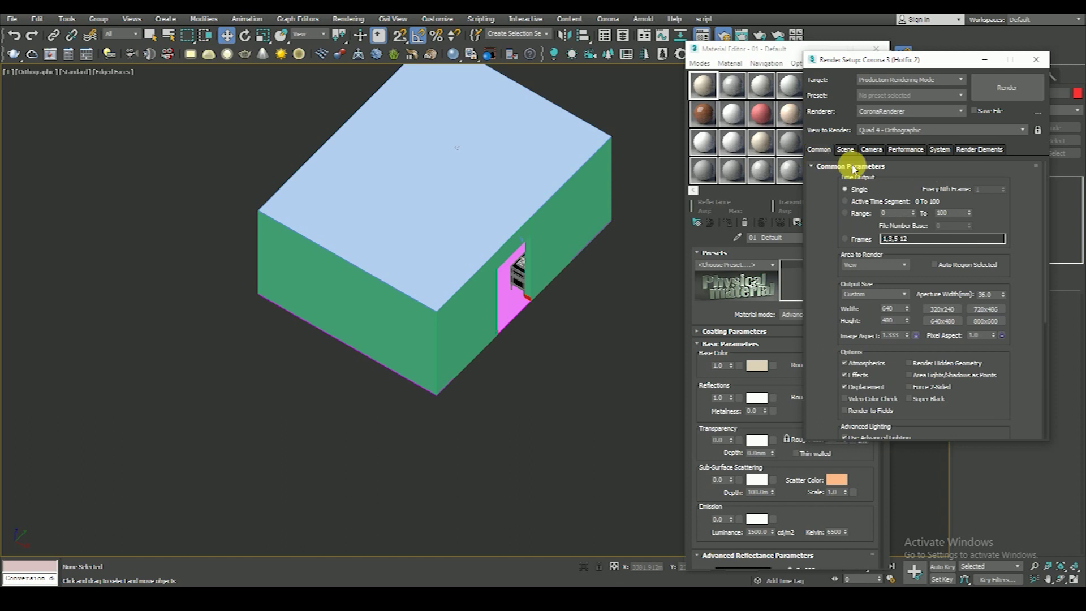
click(1037, 61)
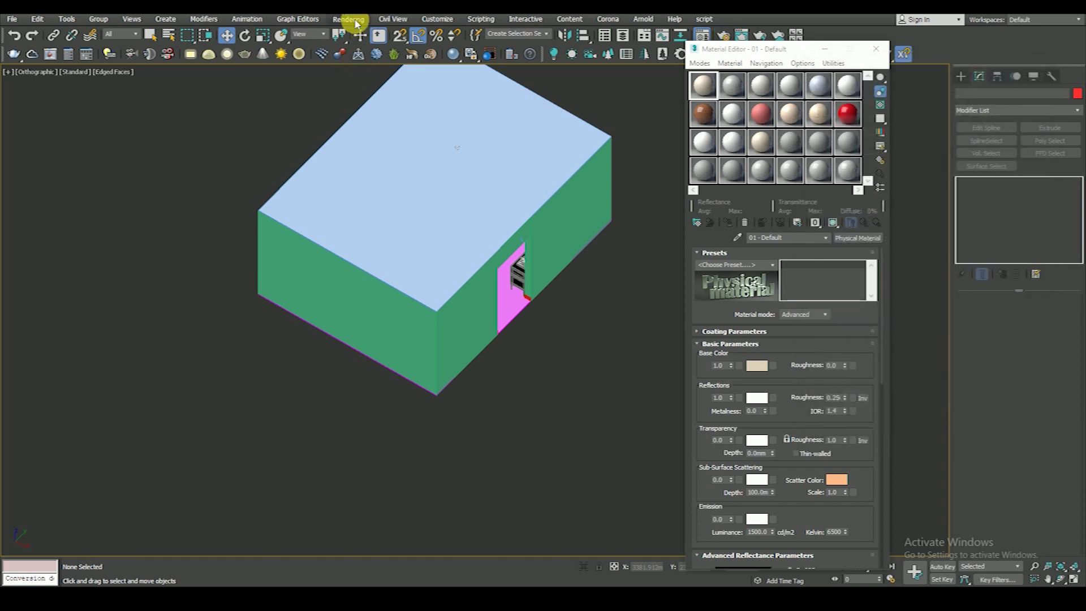
Step: Review and accept the Gamma/LUT preferences, then select an unused material slot
click(348, 19)
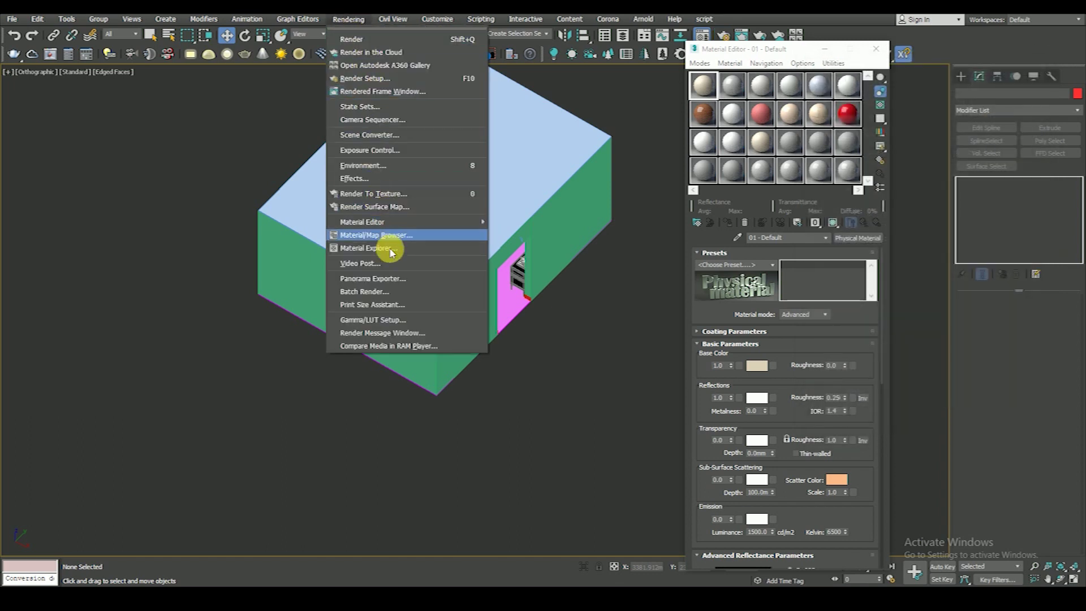
click(389, 319)
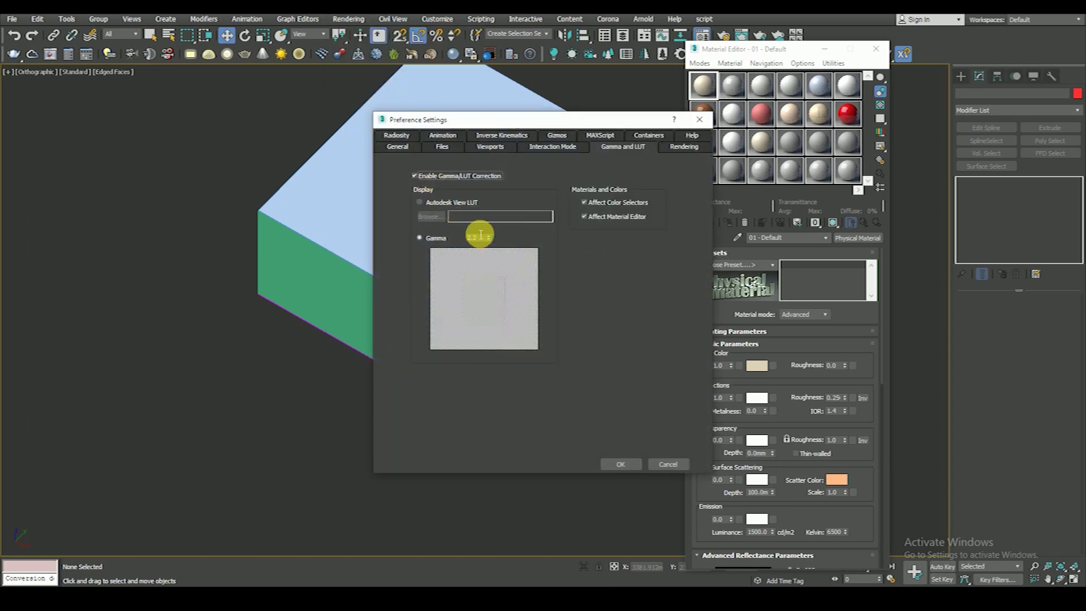
click(618, 464)
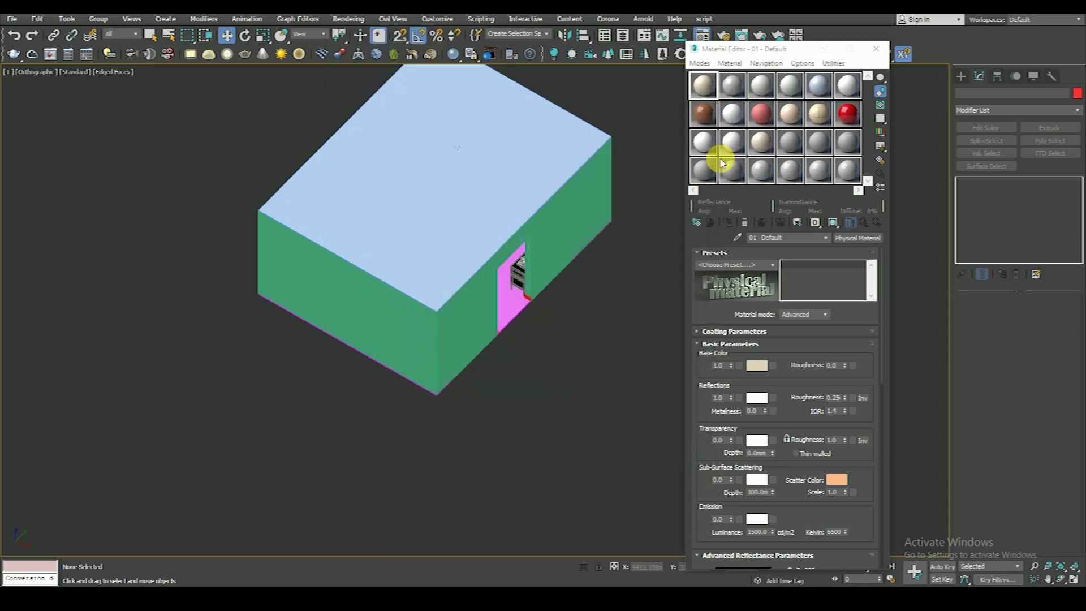
click(846, 170)
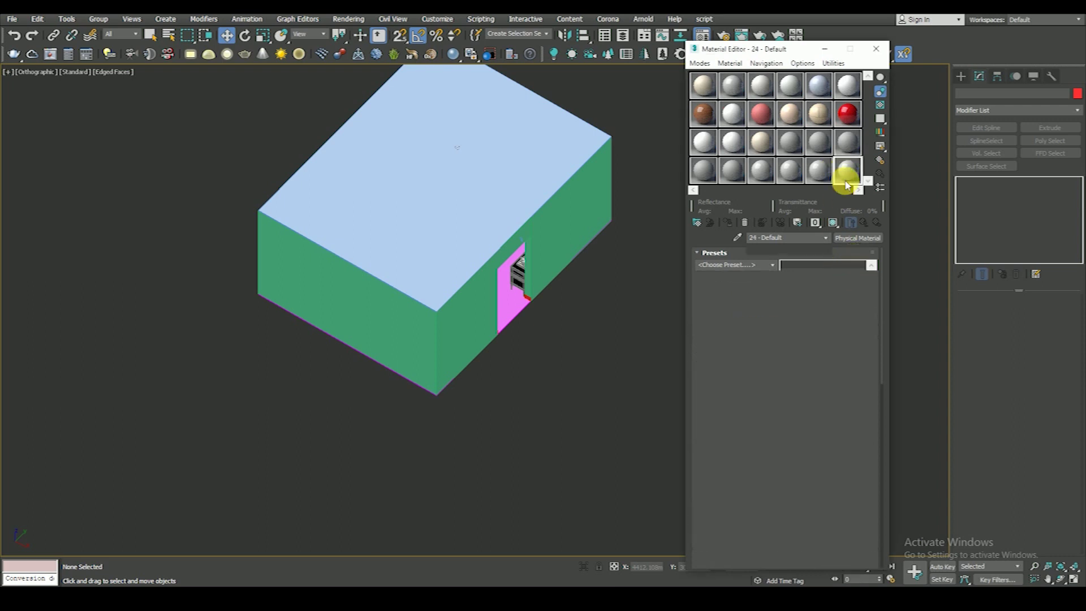
Step: Convert the empty slot into a CoronaMtl named 'Wall' with a light grey diffuse colour
click(868, 240)
click(286, 172)
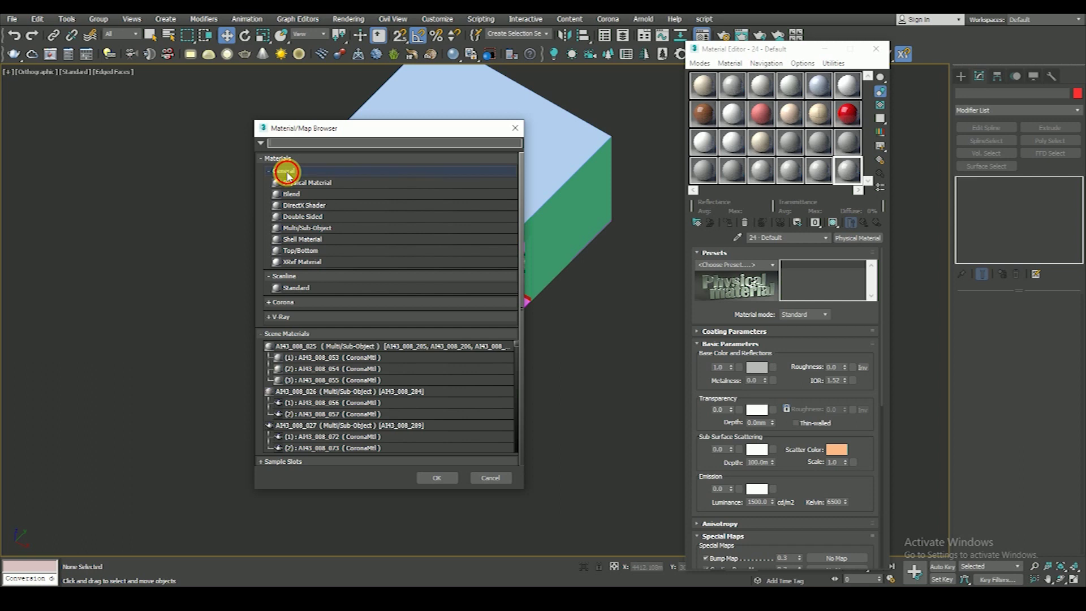
click(284, 212)
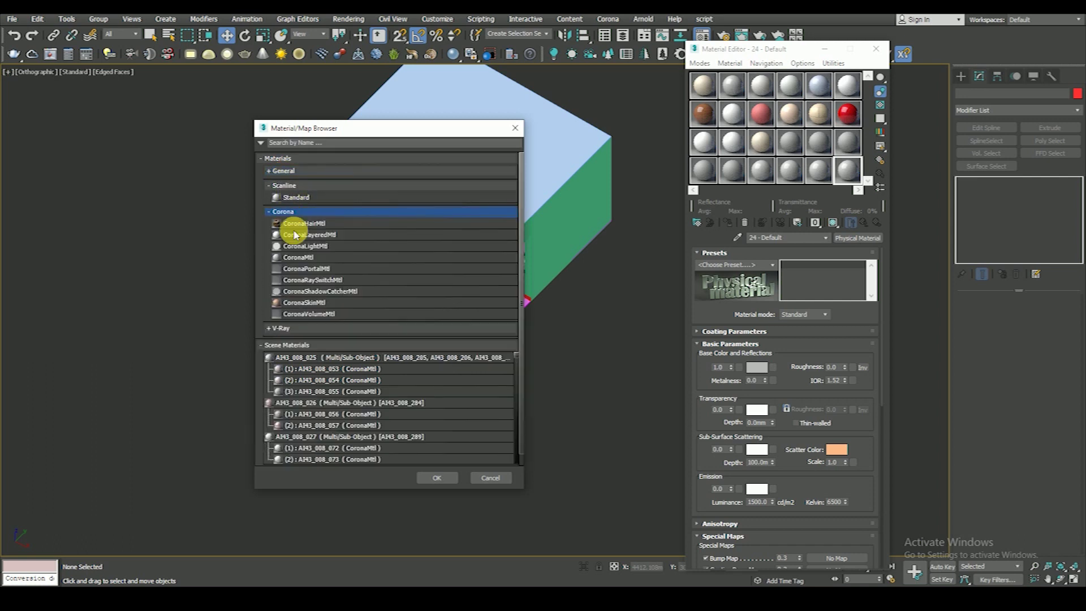
double_click(302, 258)
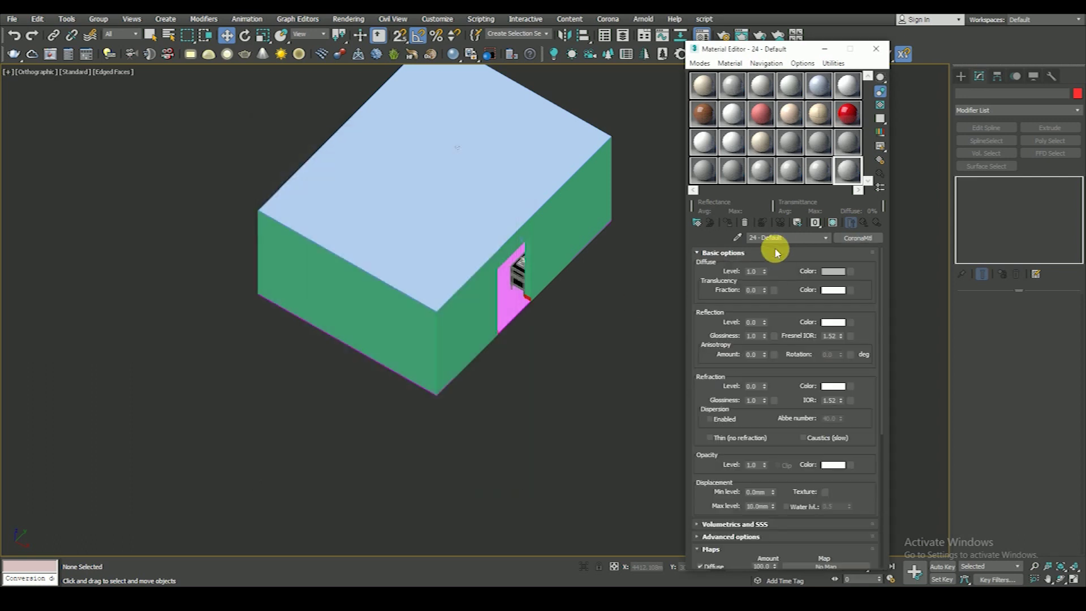
text(Wall)
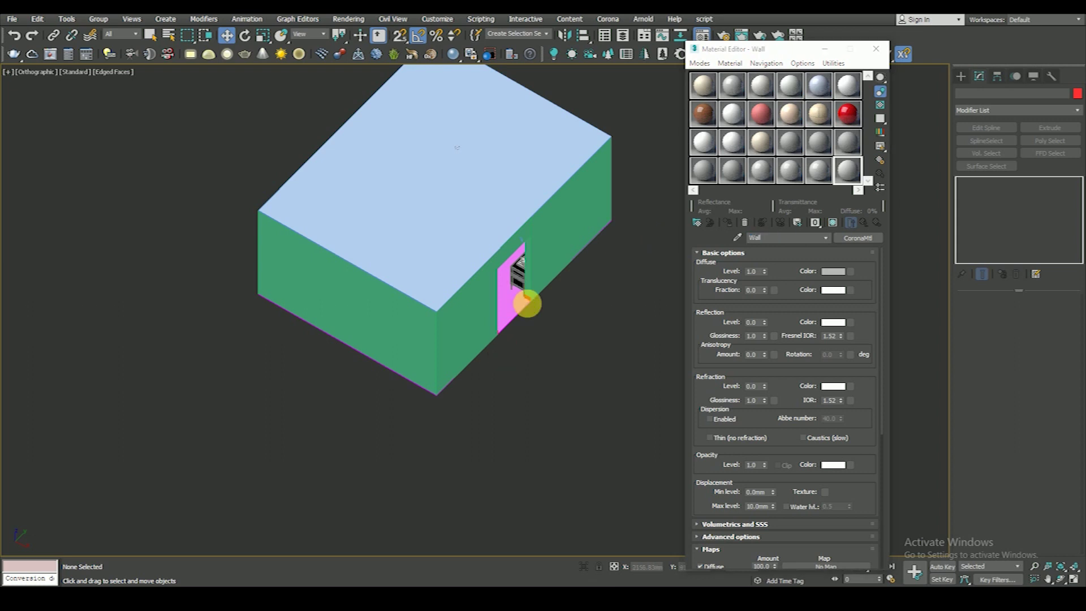
scroll(542, 293, down, 3)
click(831, 273)
text(220)
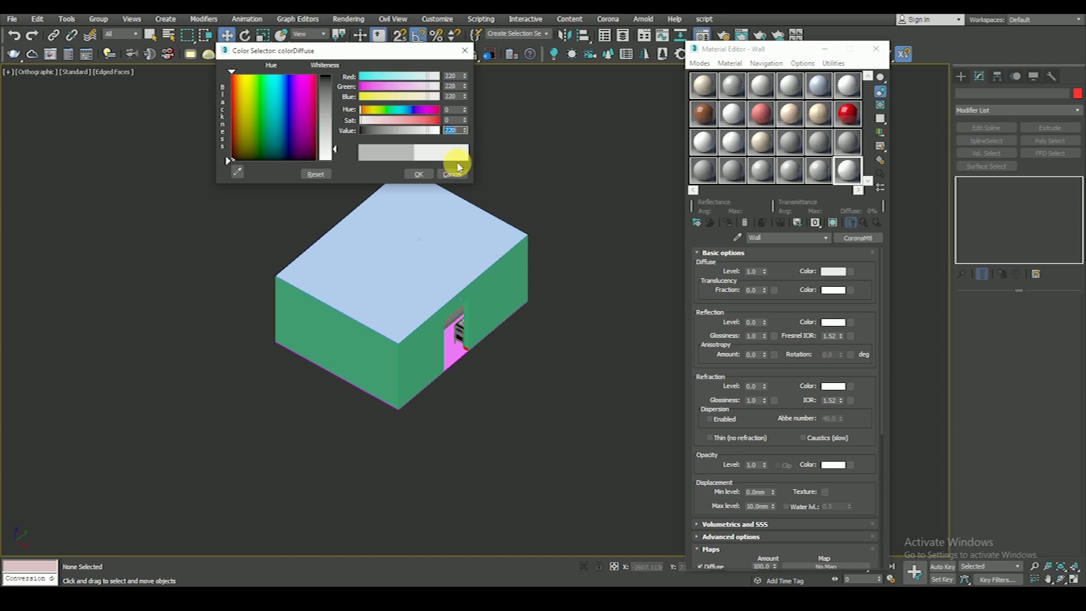
click(418, 173)
Step: Box-select the wall in wireframe and add two more wall pieces to the selection
scroll(560, 328, up, 1)
scroll(558, 318, up, 2)
key(F4)
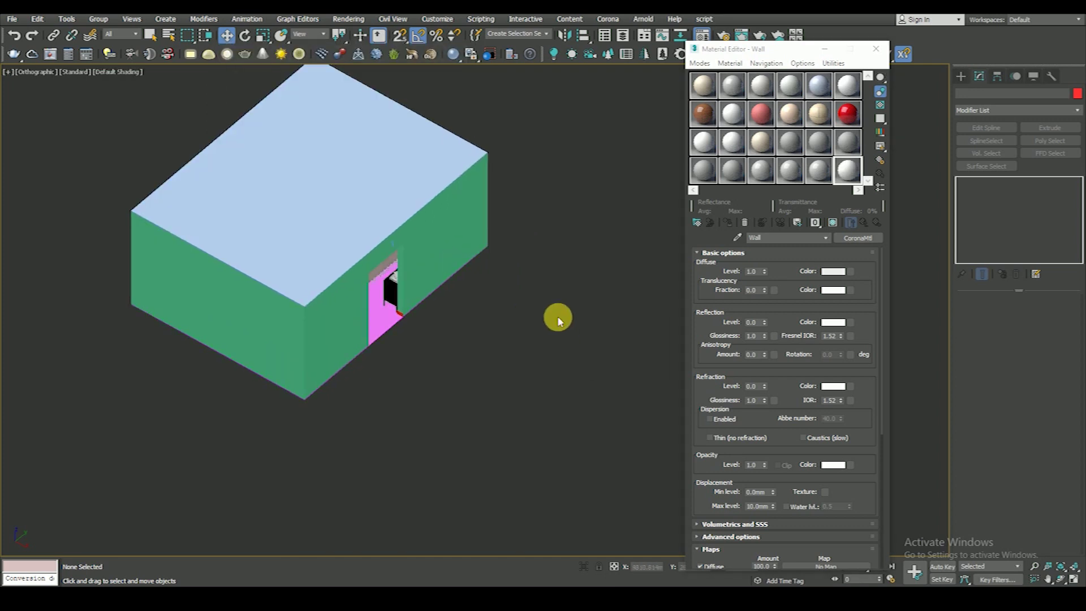
middle_drag(557, 316, 517, 355)
key(F3)
scroll(495, 260, up, 1)
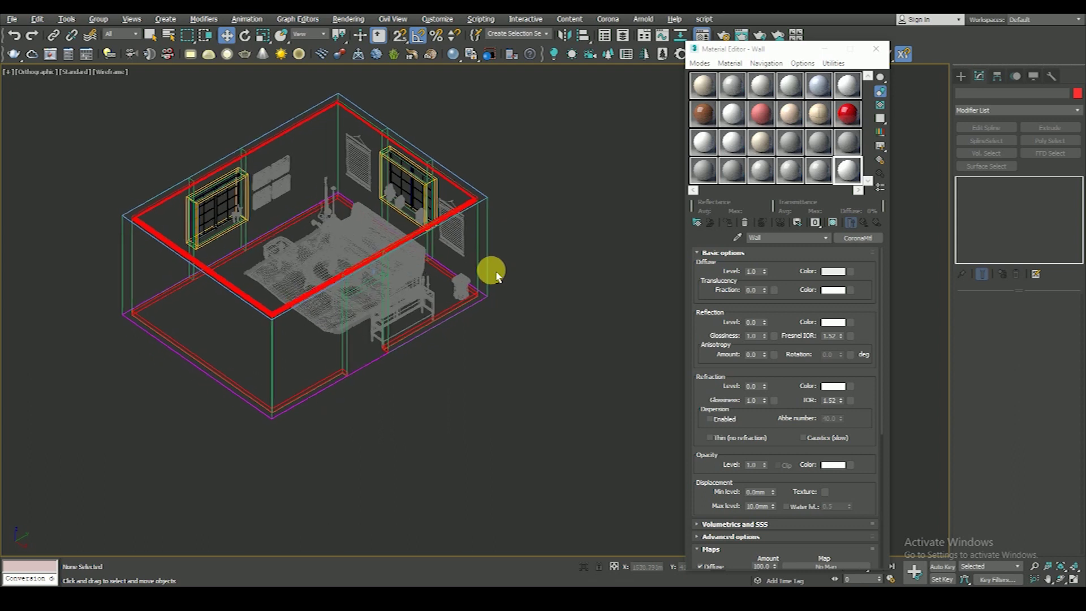
scroll(480, 257, up, 2)
drag(469, 248, 503, 271)
scroll(517, 293, down, 2)
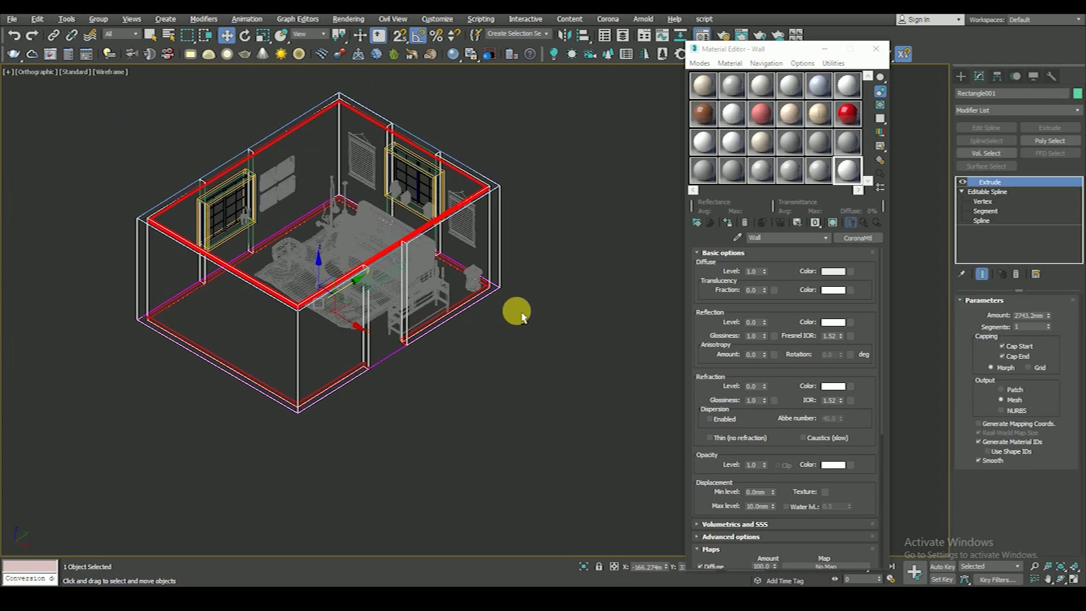
scroll(379, 283, up, 2)
ctrl+click(384, 286)
scroll(375, 283, down, 3)
mouse_move(249, 221)
alt+middle_down()
mouse_move(383, 238)
mouse_move(323, 401)
alt+middle_up()
key(F3)
scroll(319, 416, up, 2)
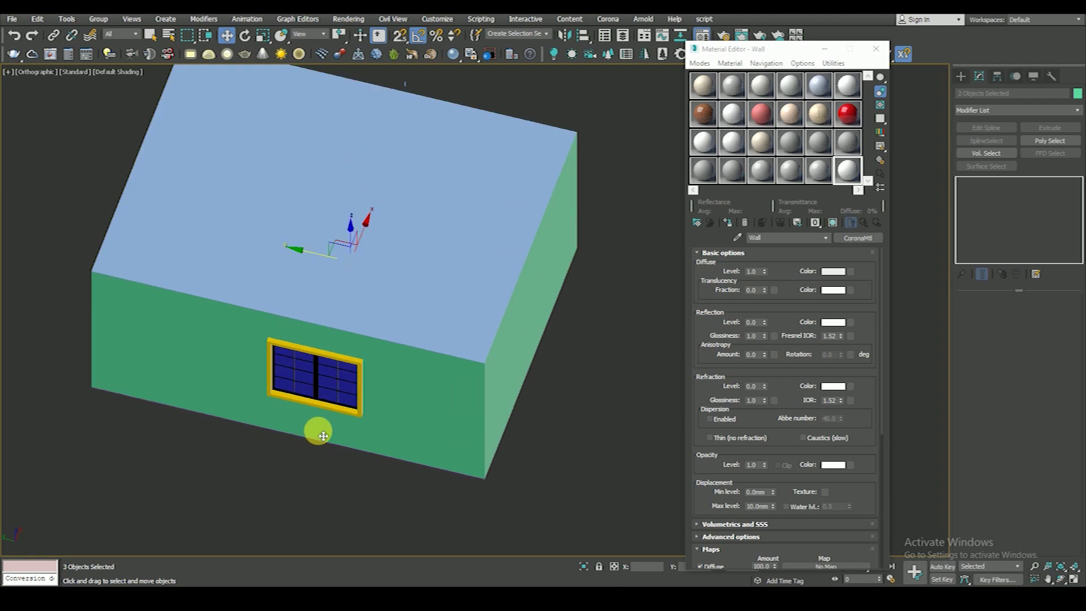
ctrl+click(318, 344)
Step: Add the floor, another wall element and both window frames, making nine selected objects
mouse_move(296, 383)
alt+middle_down()
mouse_move(439, 413)
mouse_move(397, 408)
alt+middle_up()
key(F3)
ctrl+click(279, 272)
key(F3)
mouse_move(279, 271)
alt+middle_down()
mouse_move(338, 182)
mouse_move(502, 415)
mouse_move(480, 393)
mouse_move(475, 318)
mouse_move(417, 330)
alt+middle_up()
key(F3)
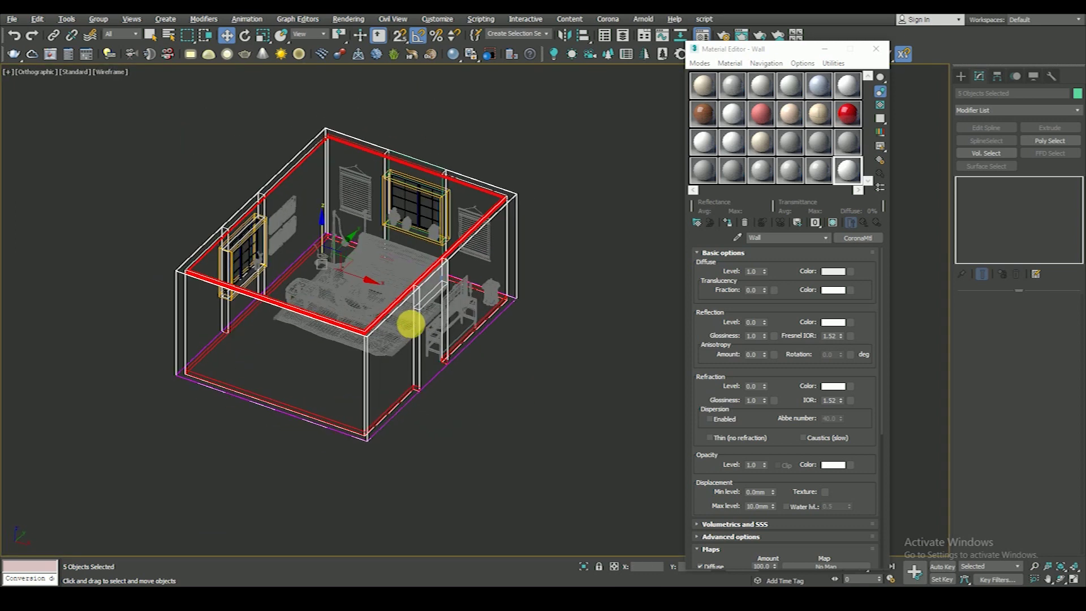
scroll(385, 168, up, 5)
ctrl+click(414, 158)
scroll(418, 226, down, 3)
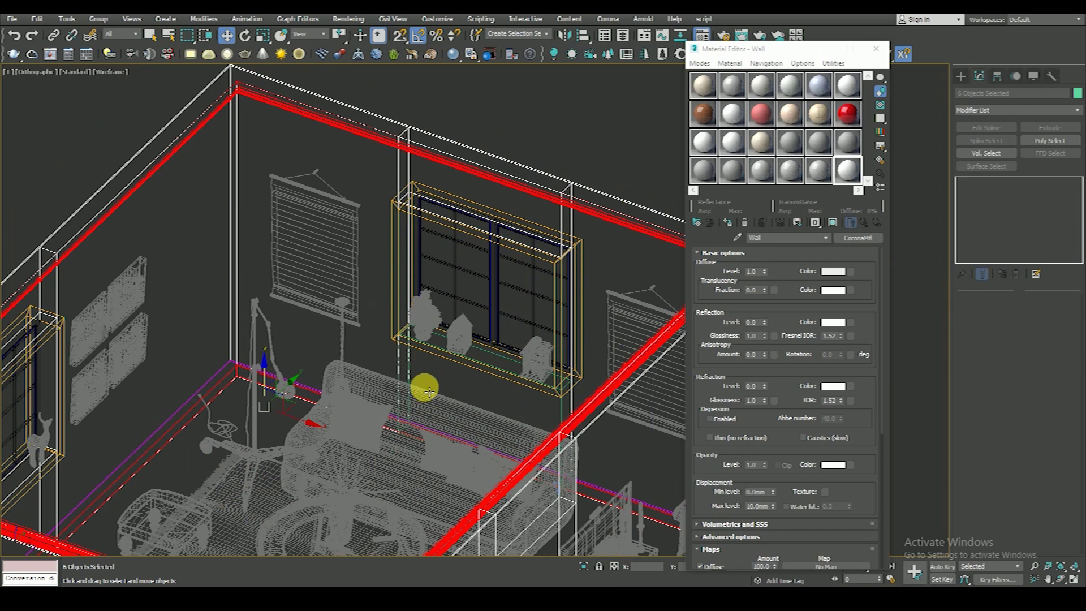
scroll(339, 342, up, 3)
scroll(410, 300, down, 4)
scroll(426, 306, down, 3)
scroll(258, 322, up, 2)
ctrl+click(258, 322)
scroll(259, 321, up, 4)
scroll(300, 271, up, 1)
scroll(308, 266, down, 4)
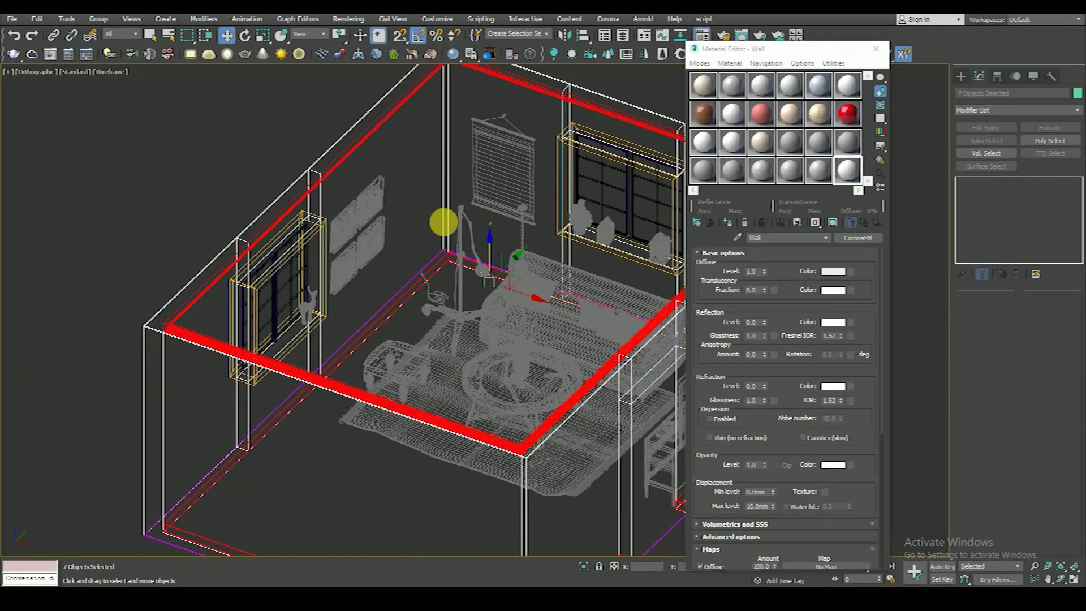
scroll(444, 223, up, 2)
scroll(490, 175, up, 3)
ctrl+click(496, 158)
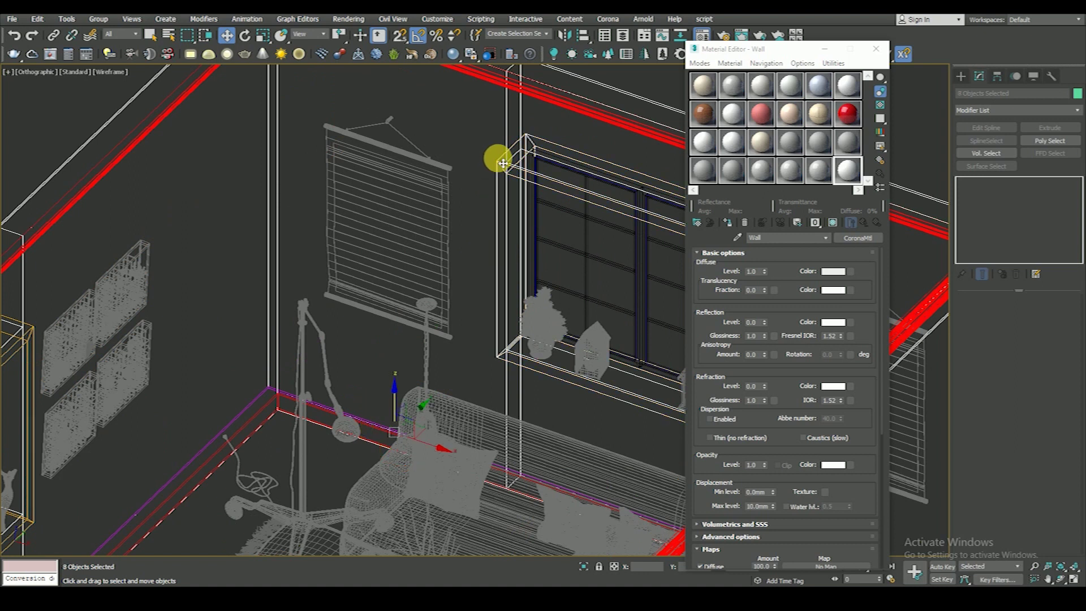
scroll(509, 161, down, 2)
scroll(263, 238, up, 3)
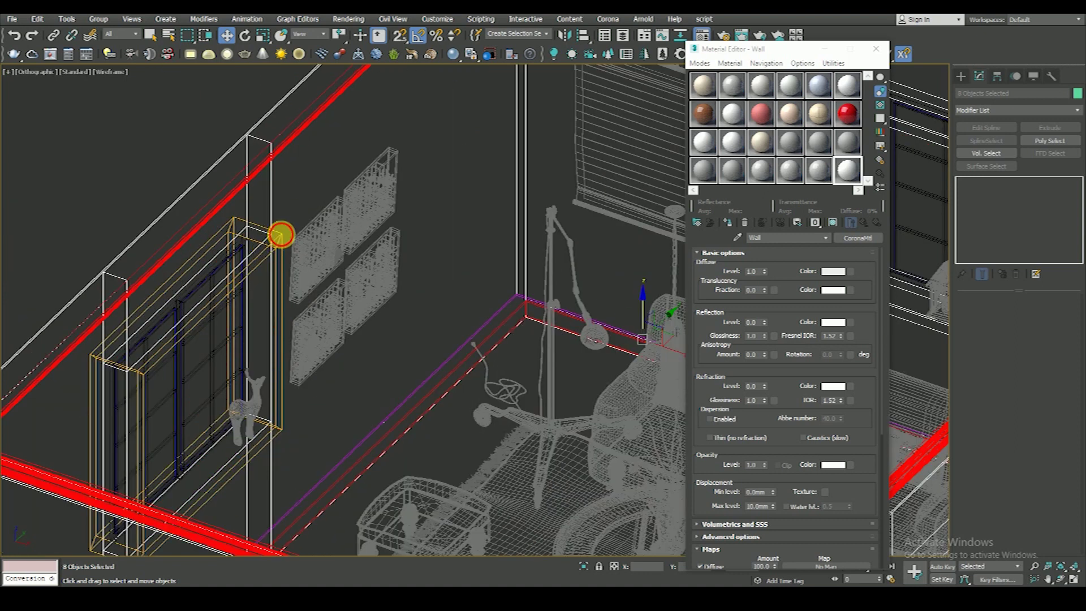
ctrl+click(281, 234)
scroll(287, 218, down, 3)
scroll(419, 301, down, 2)
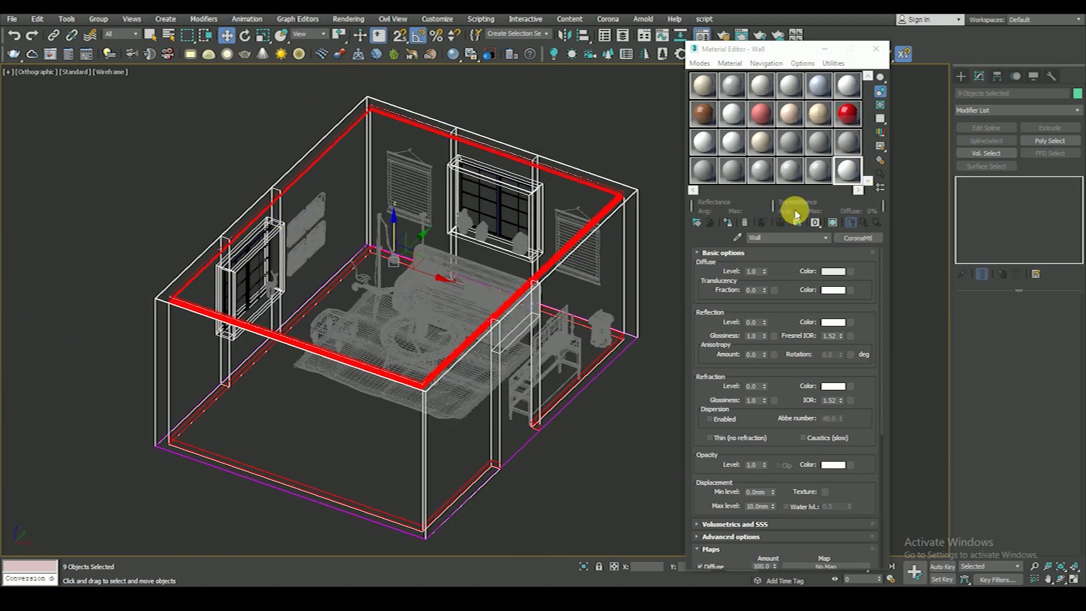
middle_drag(529, 303, 546, 310)
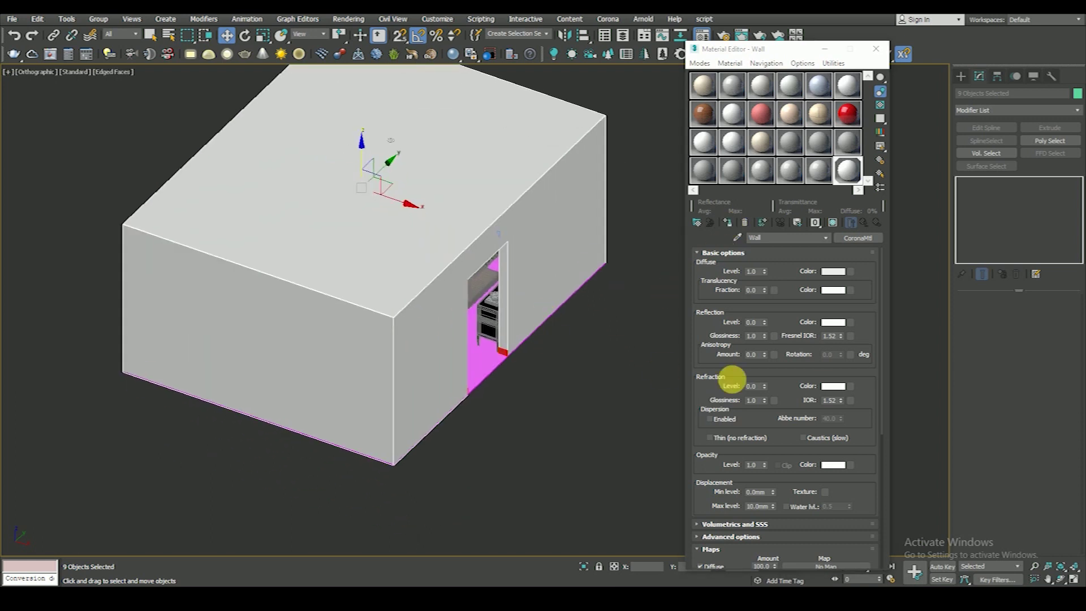
Step: Expand the Wall material's Maps and assign a Bitmap to the Bump channel
drag(717, 368, 699, 309)
drag(717, 373, 698, 203)
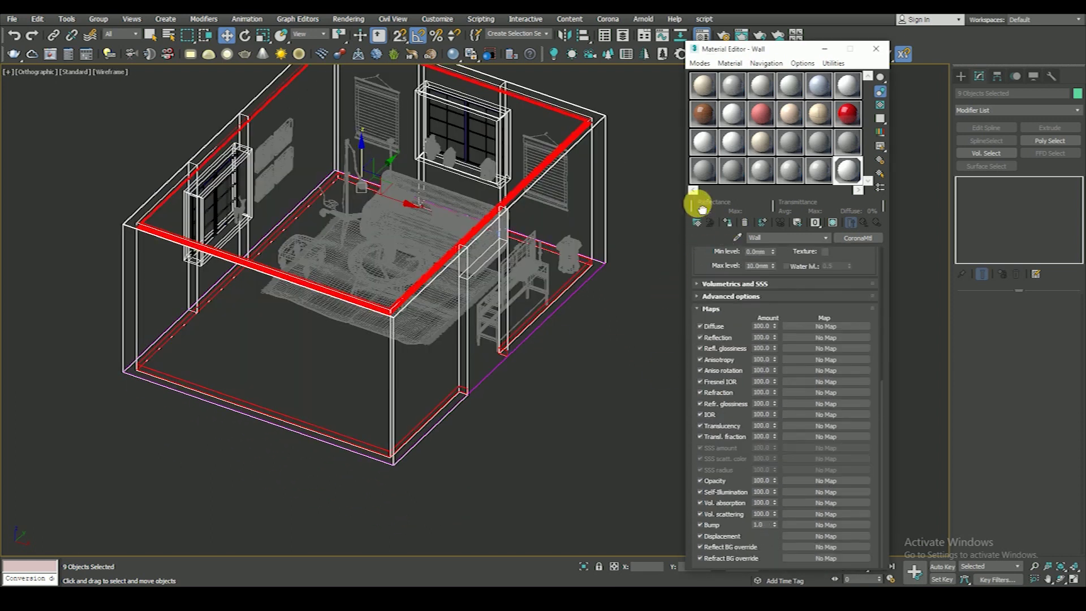
drag(780, 59, 782, 42)
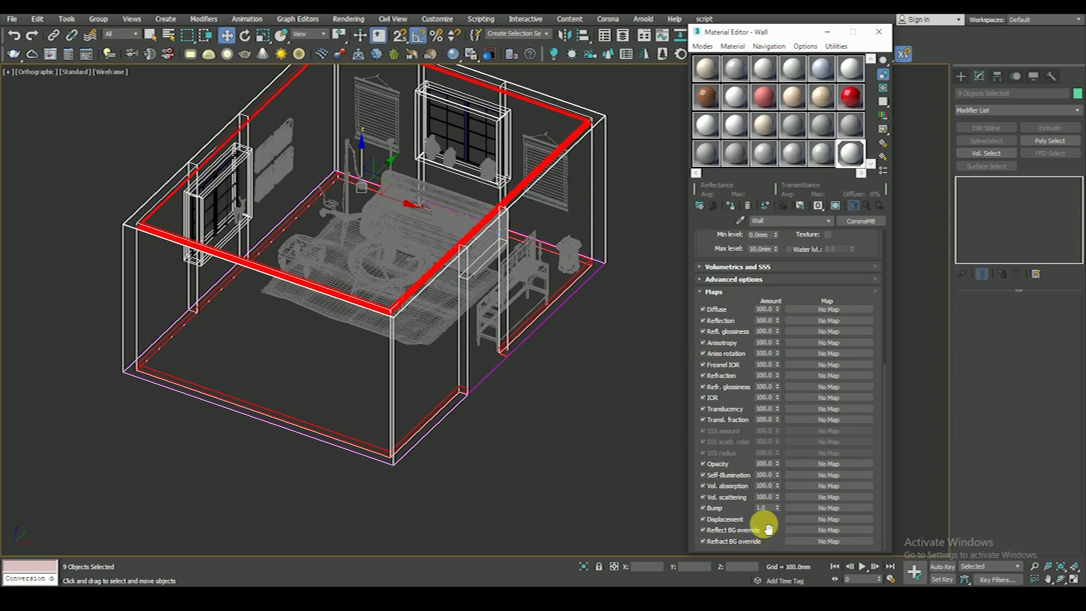
click(810, 508)
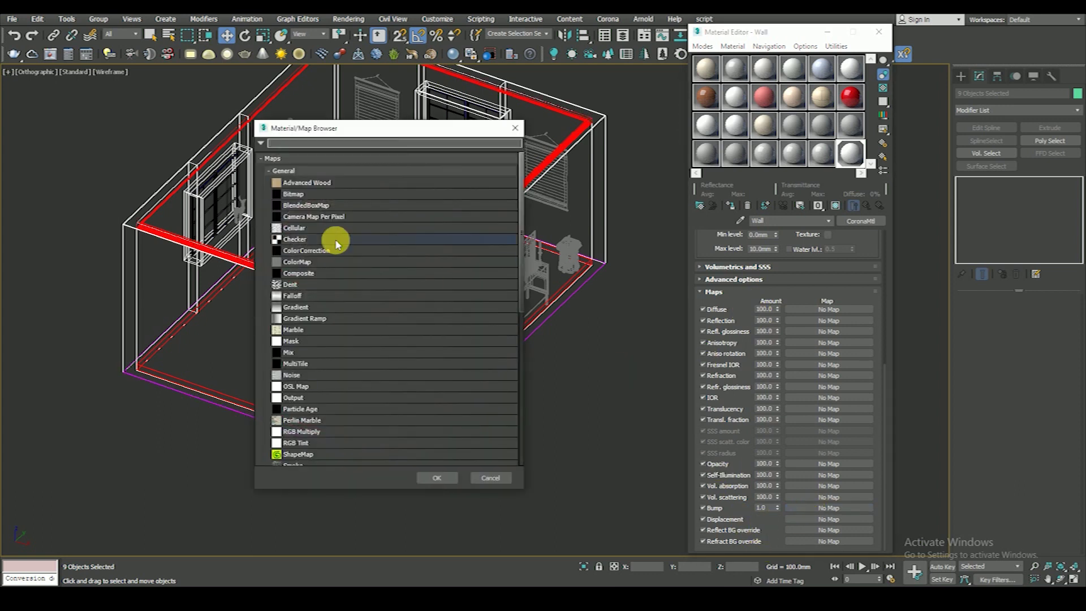
double_click(315, 194)
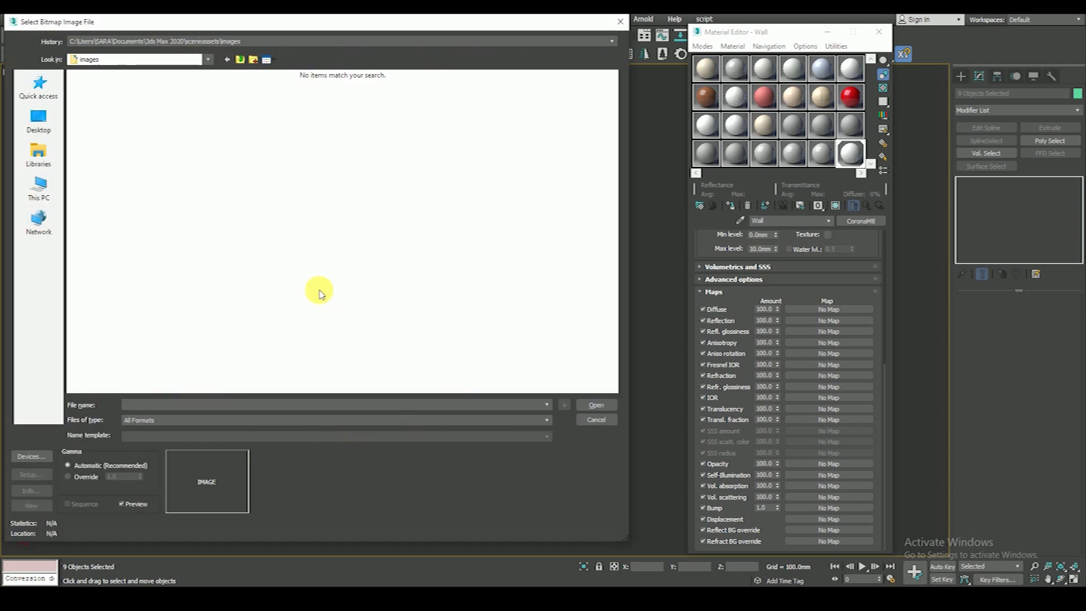
Step: Navigate File Explorer to the NEW\Wall textures folder and copy its path
click(320, 589)
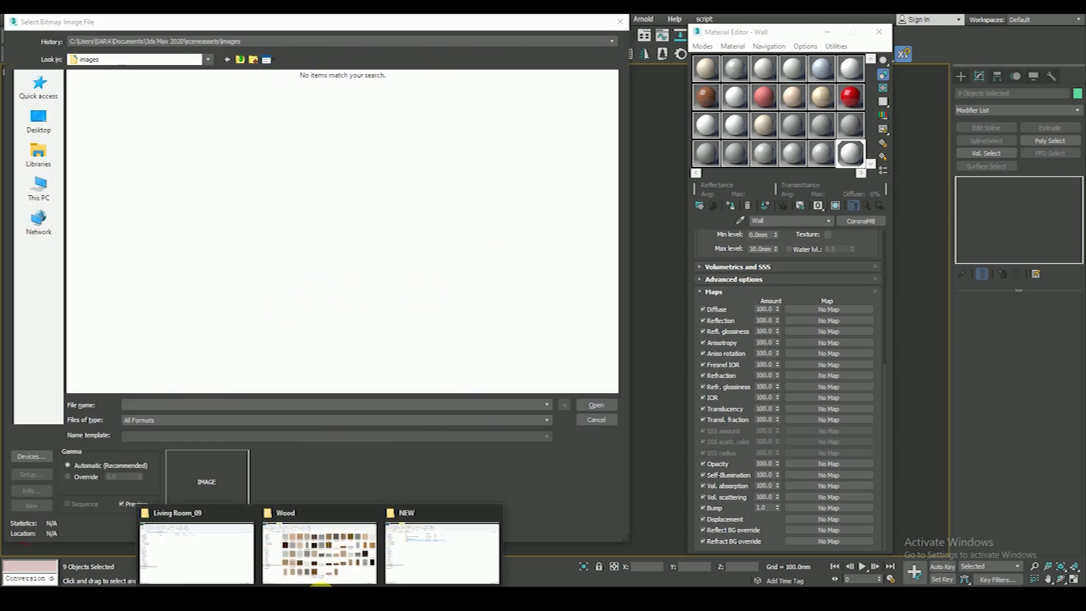
click(324, 557)
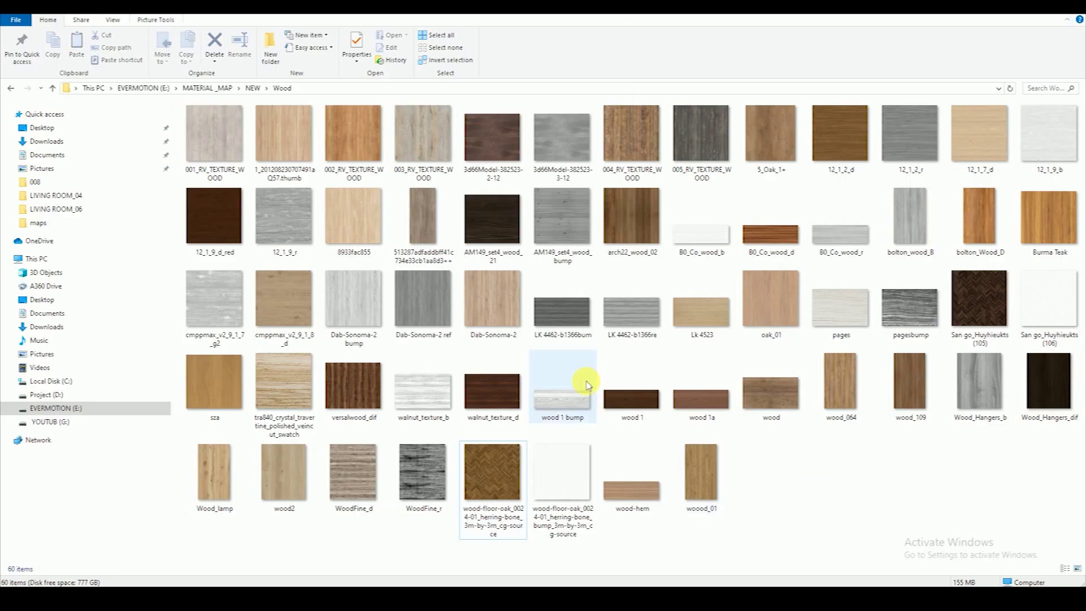
key(alt+Up)
double_click(203, 168)
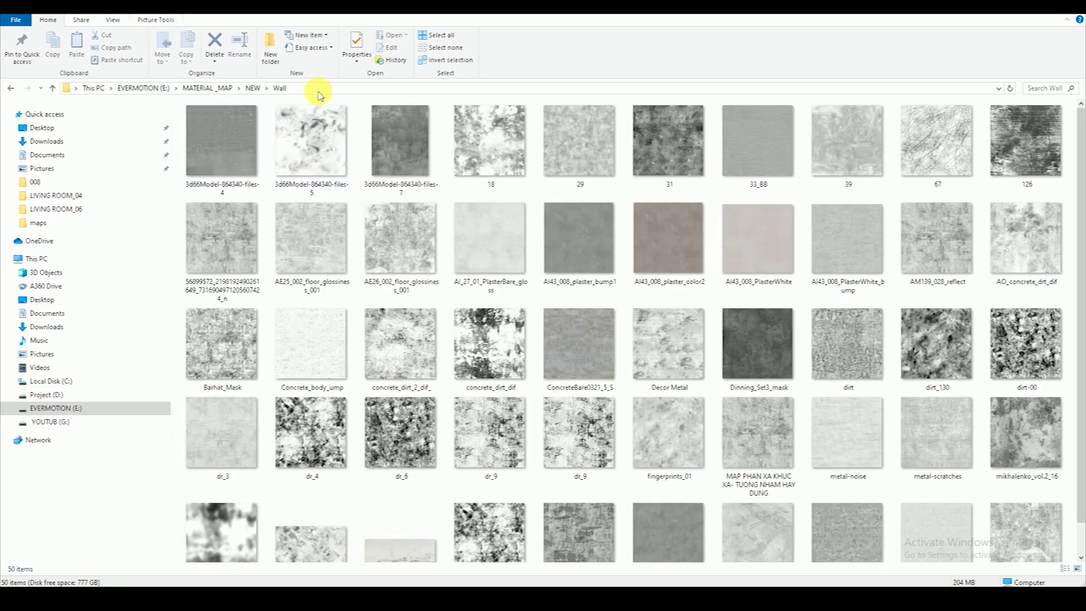
click(322, 88)
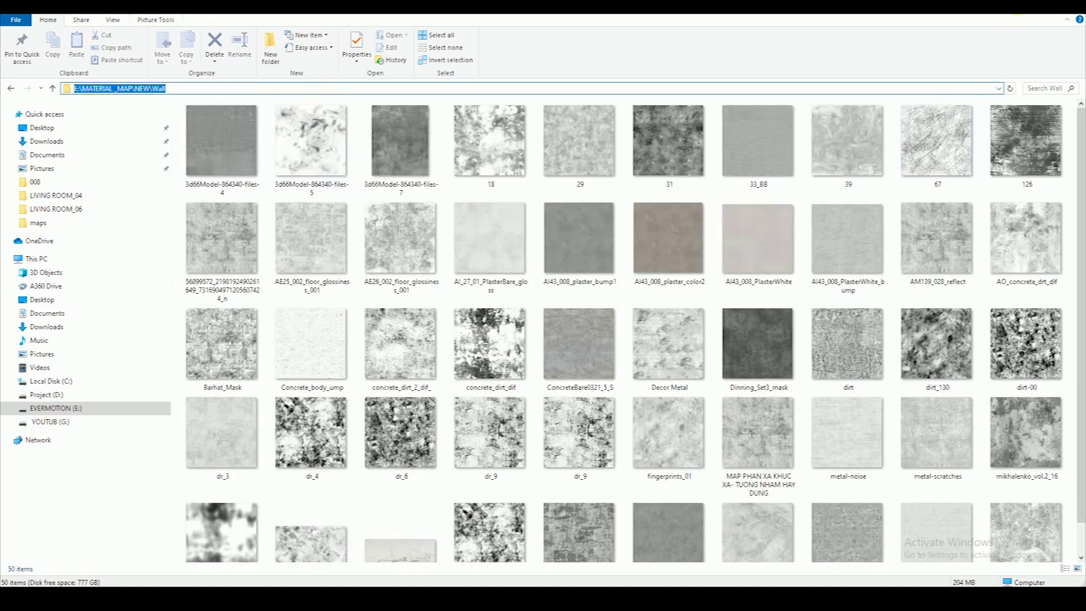
key(alt+Tab)
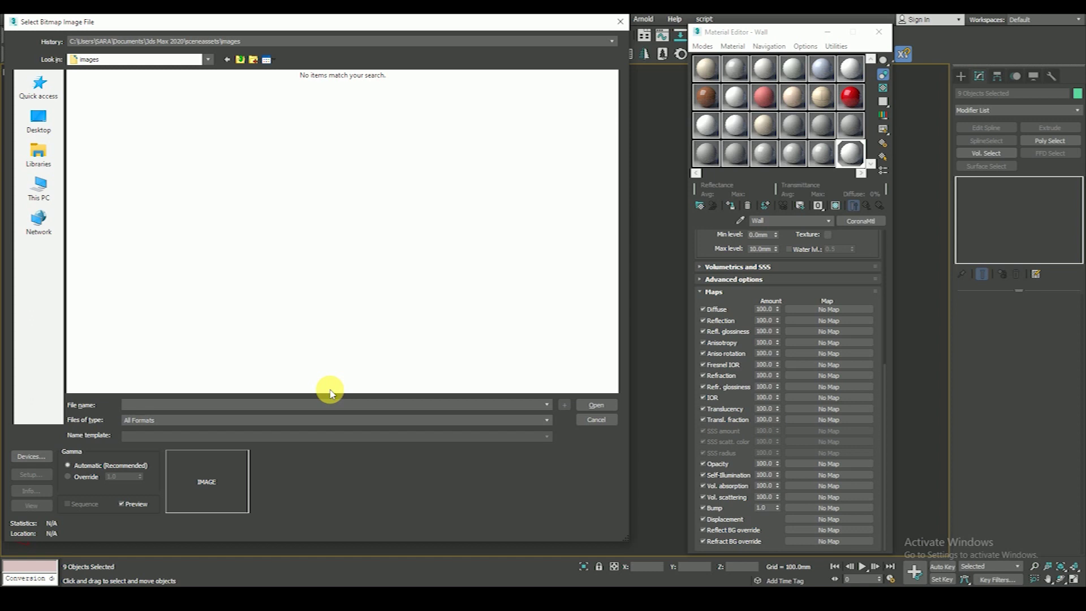
Step: Jump to the Wall folder, preview AI43_008_PlasterWhite_bump.jpg and load it as the bump bitmap
key(ctrl+v)
key(Return)
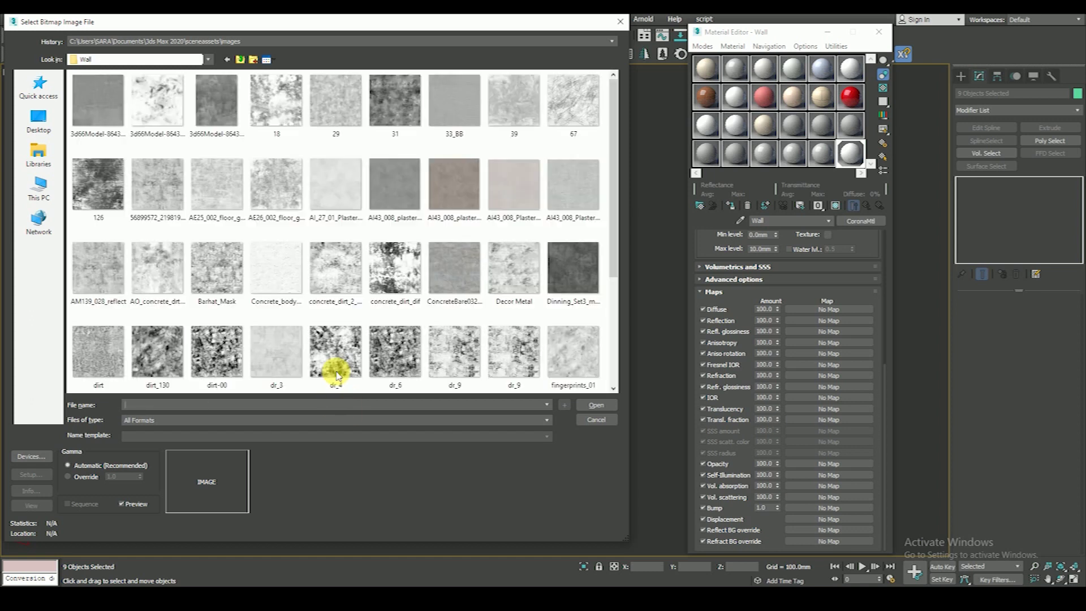
click(566, 193)
mouse_move(572, 185)
right_click(568, 185)
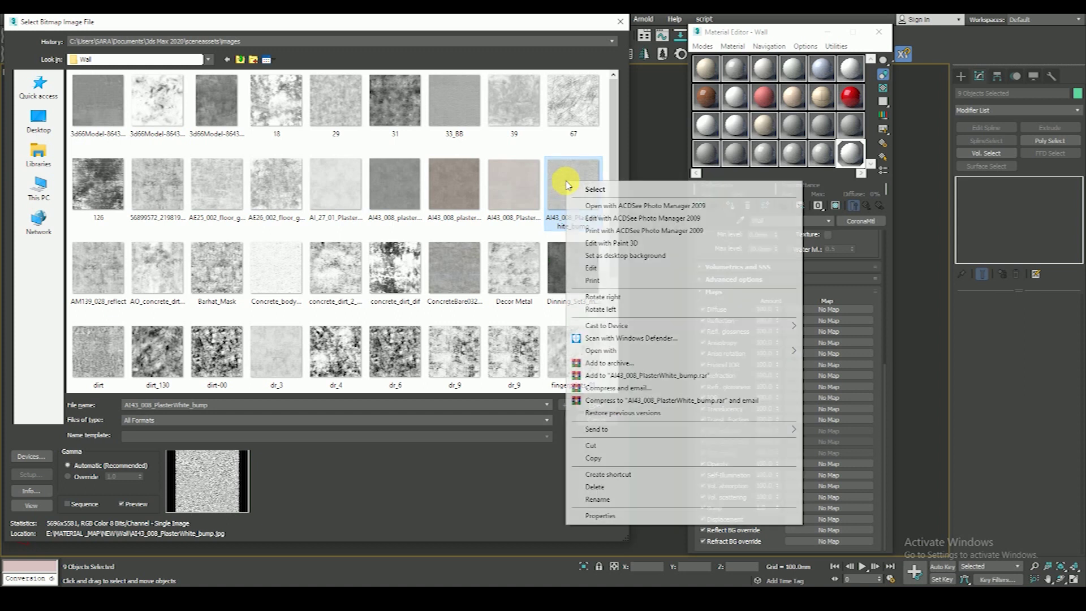
click(583, 205)
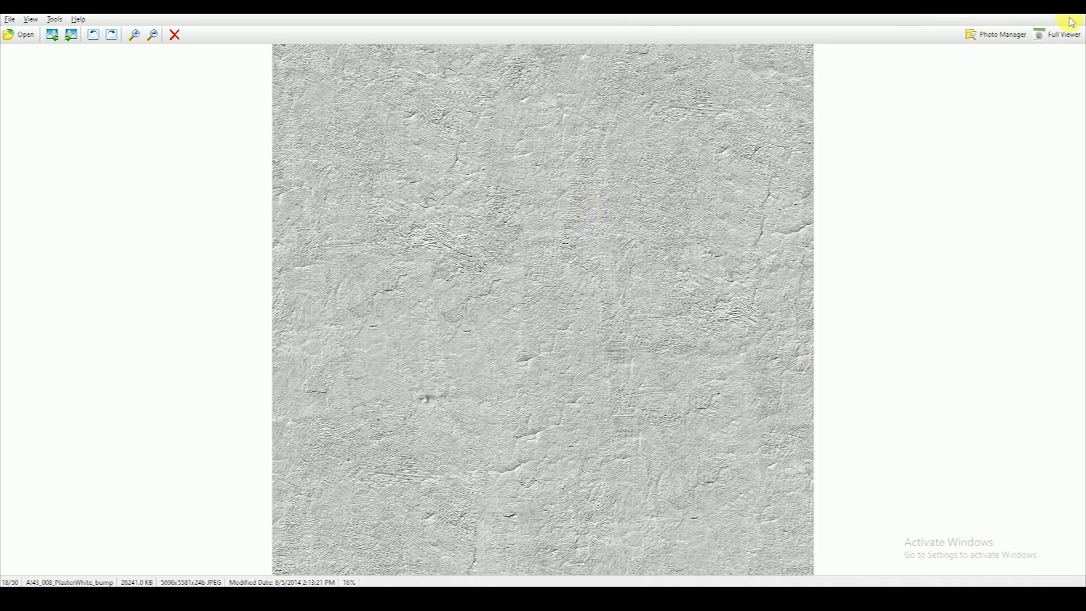
click(1072, 22)
click(597, 406)
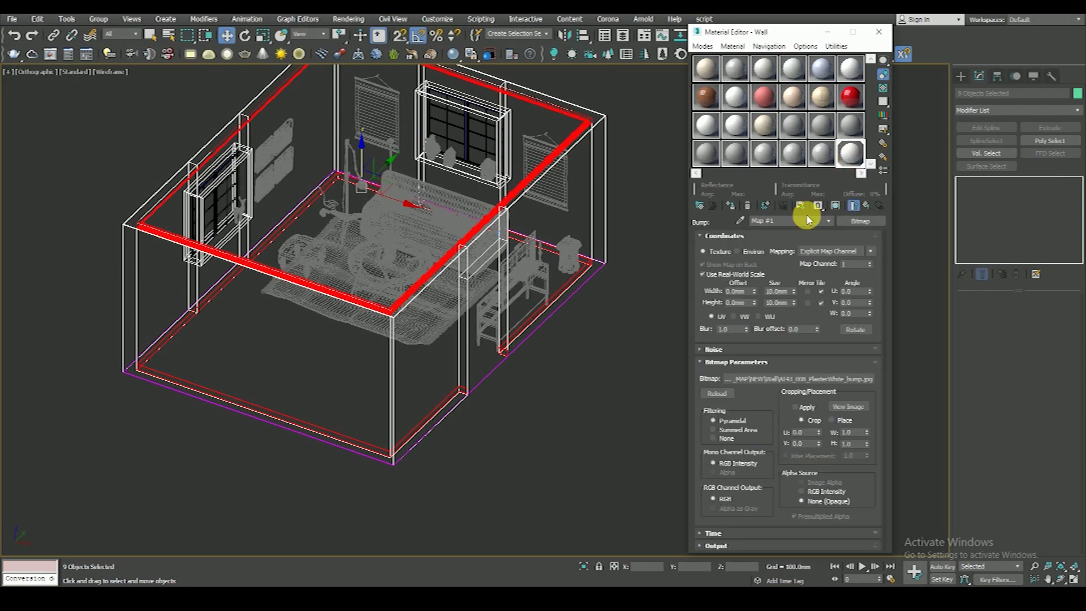
Step: Show the bump map in the viewport and turn off its Real-World Scale
click(835, 205)
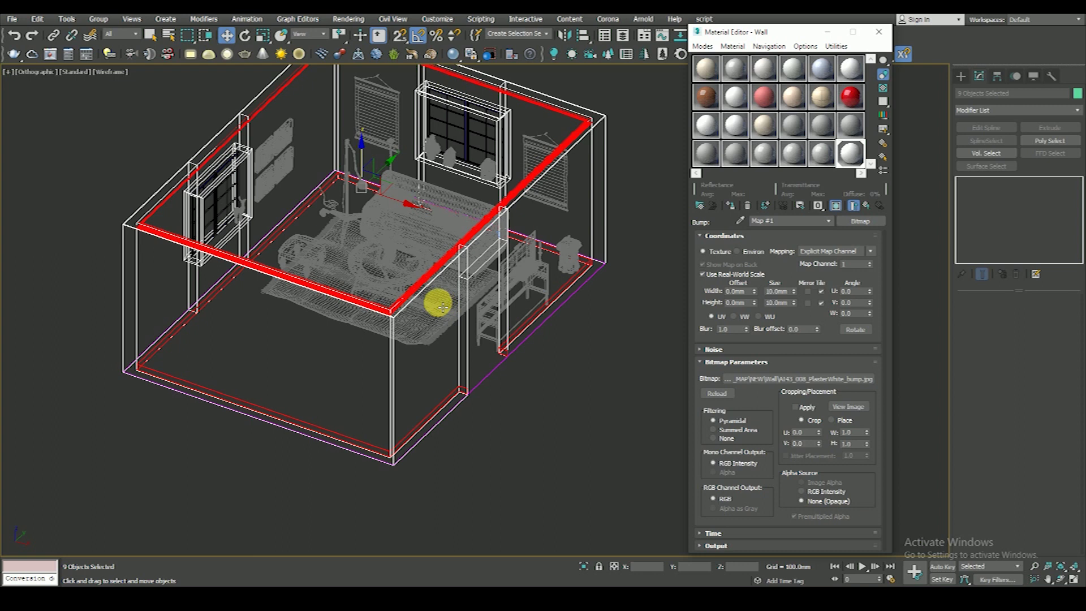
key(F3)
scroll(510, 296, up, 3)
scroll(500, 294, up, 3)
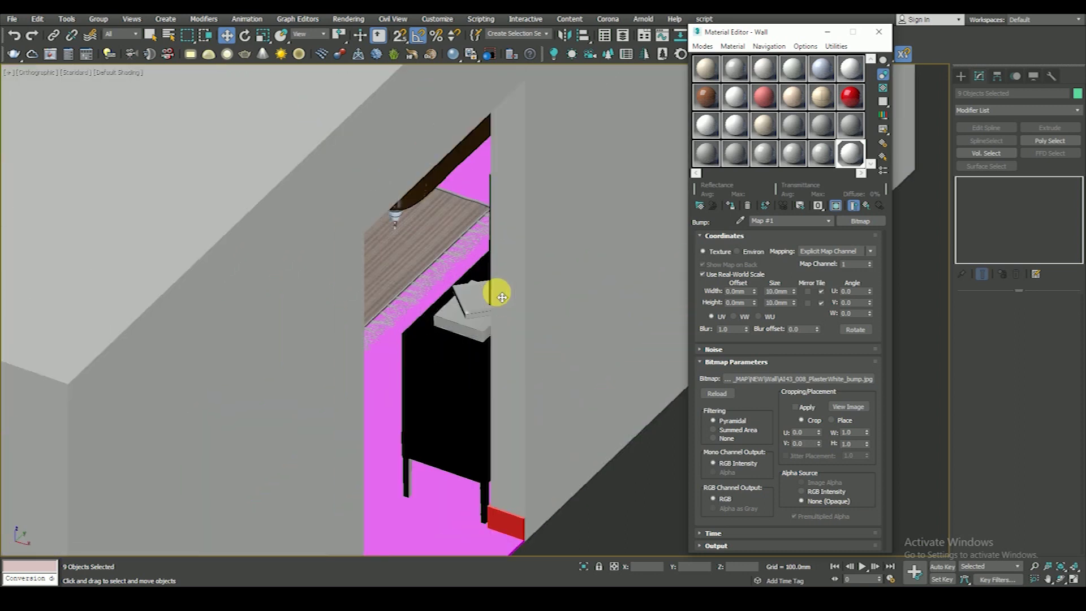
scroll(471, 300, down, 5)
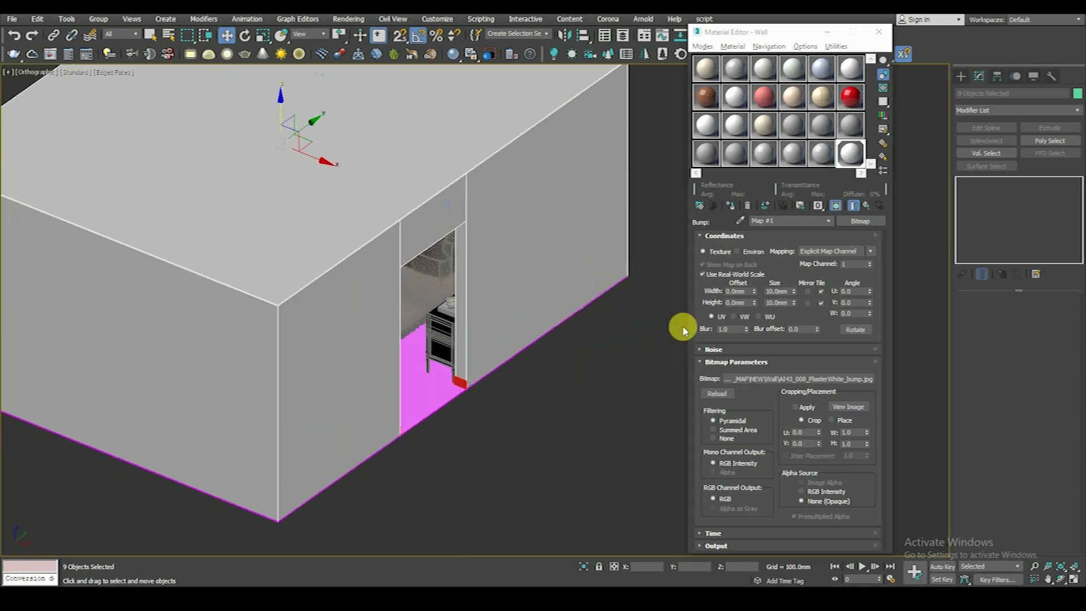
click(712, 276)
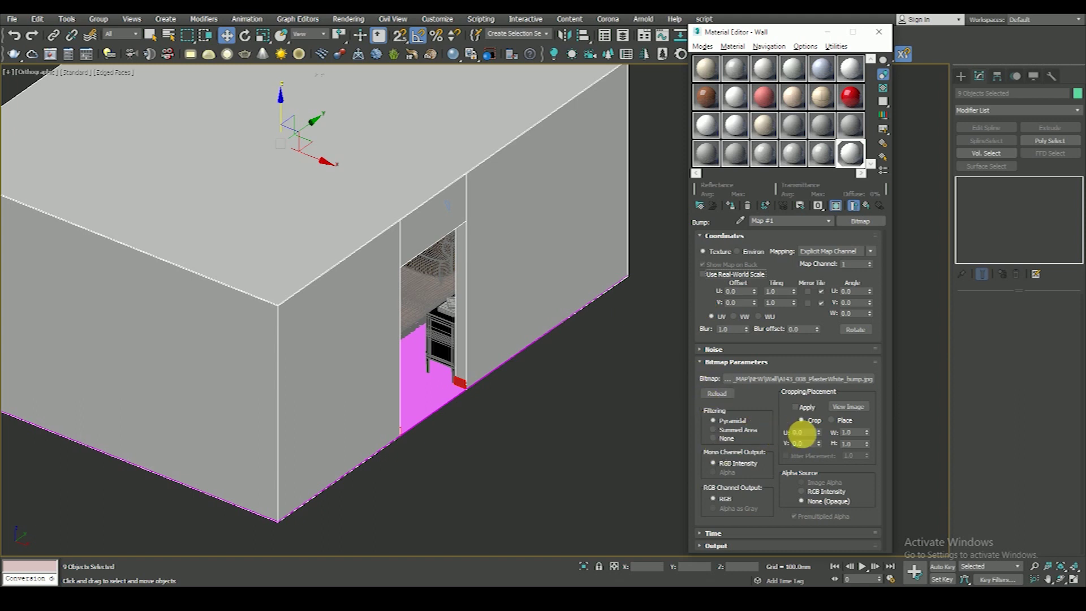
Step: Preview the plaster bump image, close the preview and return to the Wall material
click(848, 406)
scroll(338, 167, up, 2)
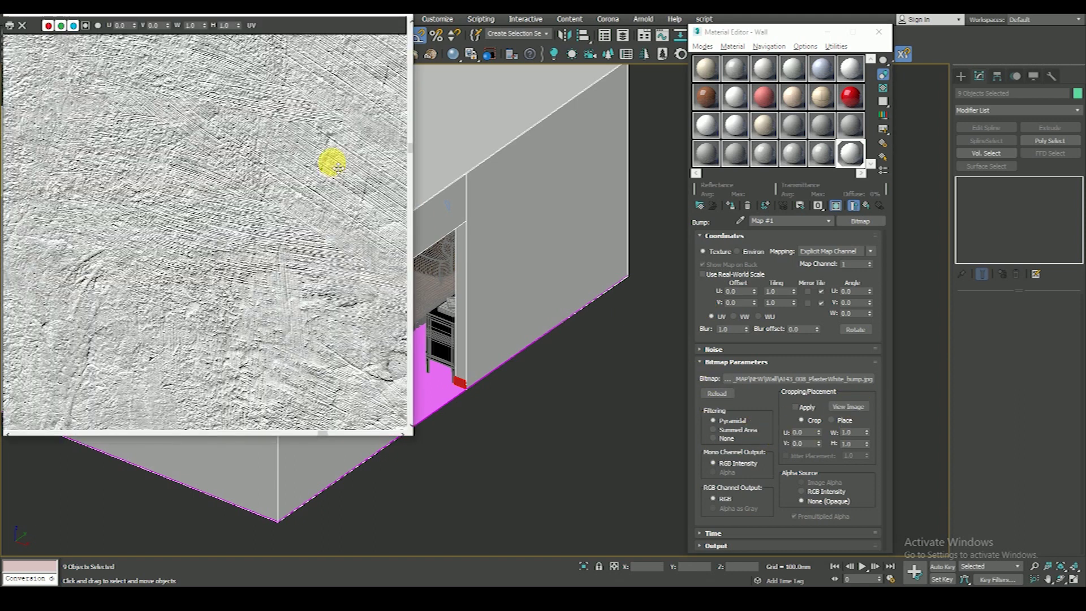
scroll(385, 78, down, 2)
click(401, 18)
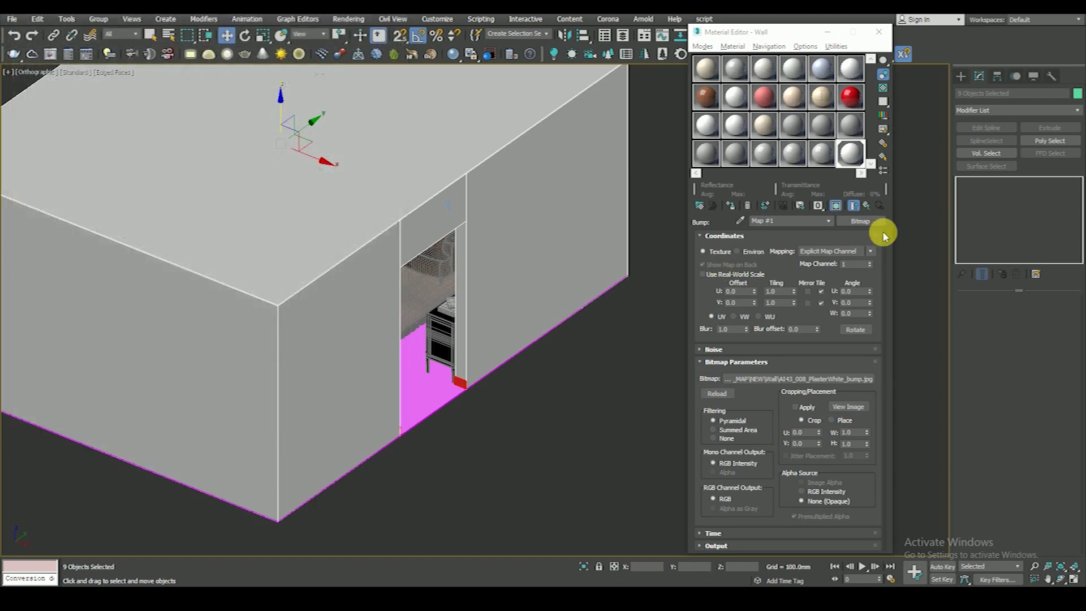
click(867, 206)
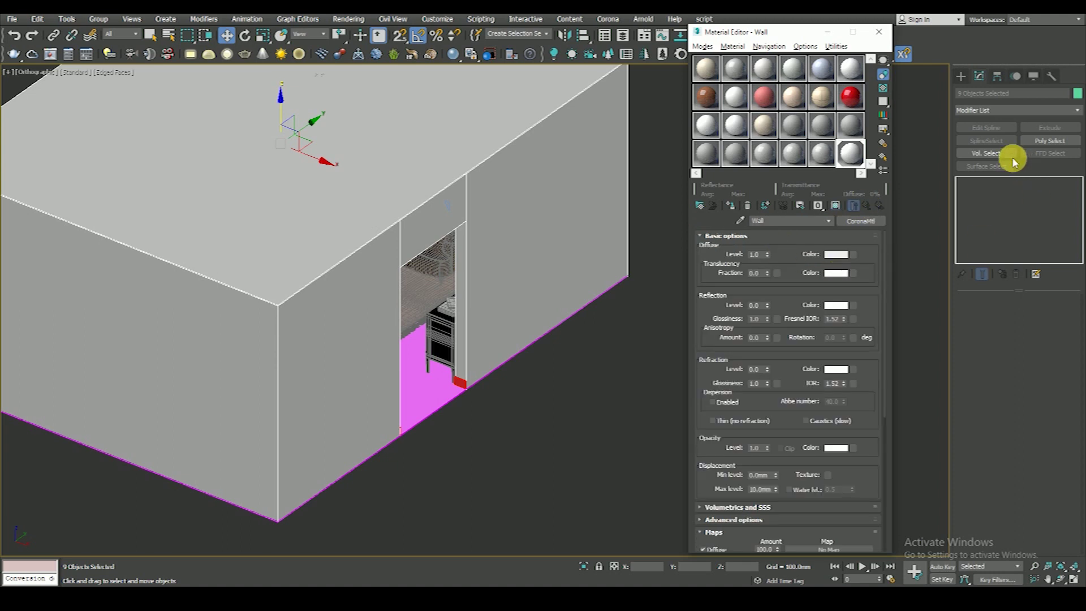
Step: Add a Box UVW Map modifier to the walls with Real-World Map Size off
click(995, 111)
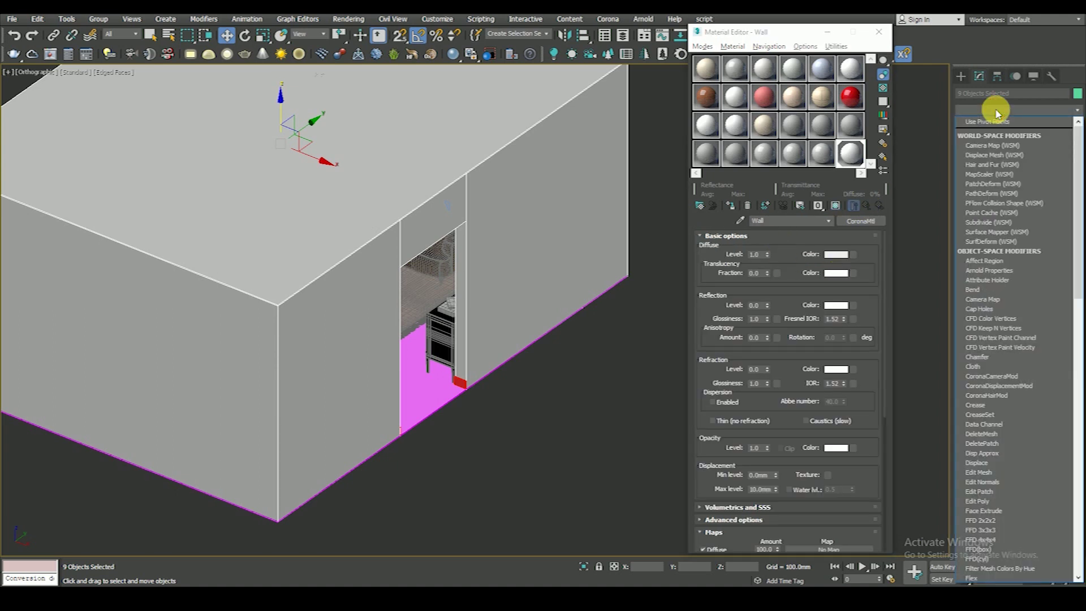
key(u)
key(Down)
key(Down)
key(Down)
key(Down)
key(Down)
key(Return)
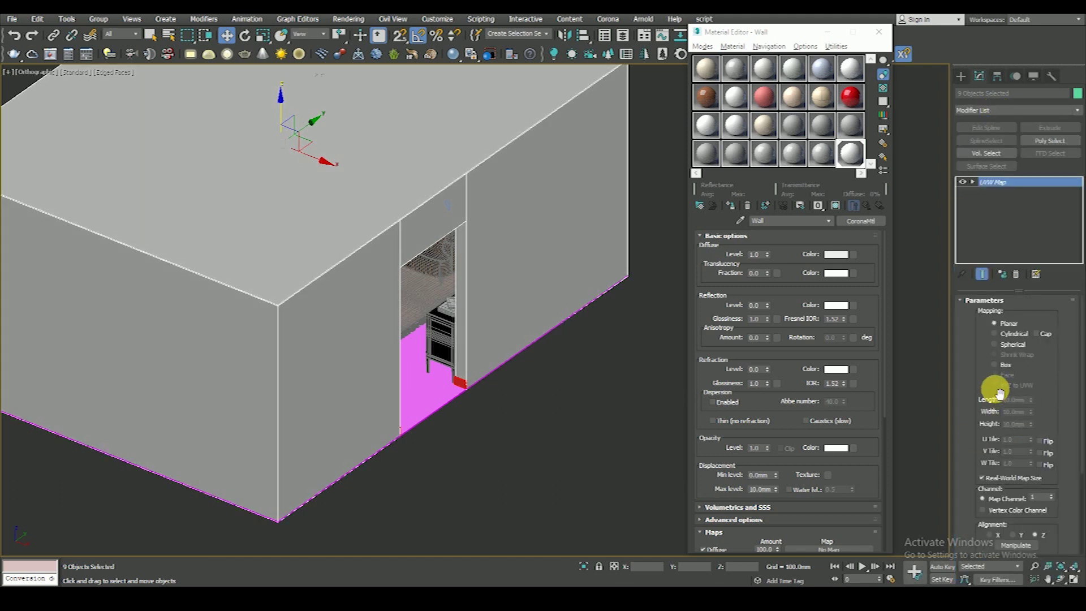
scroll(987, 432, down, 3)
click(990, 400)
Step: Set the UVW Map length, width and height to 3000 mm
scroll(999, 368, down, 2)
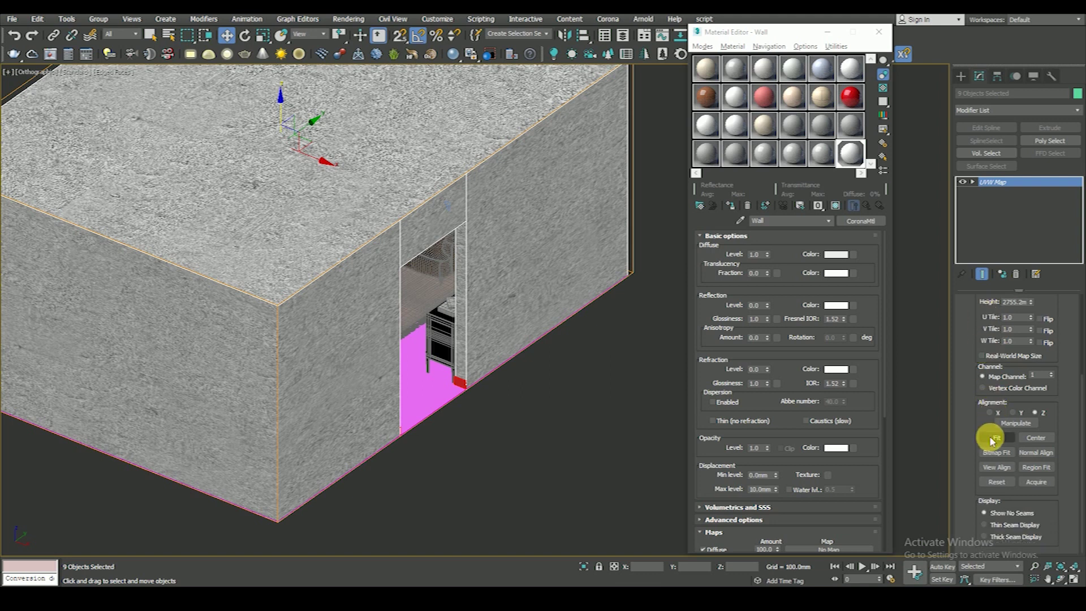
scroll(990, 356, up, 3)
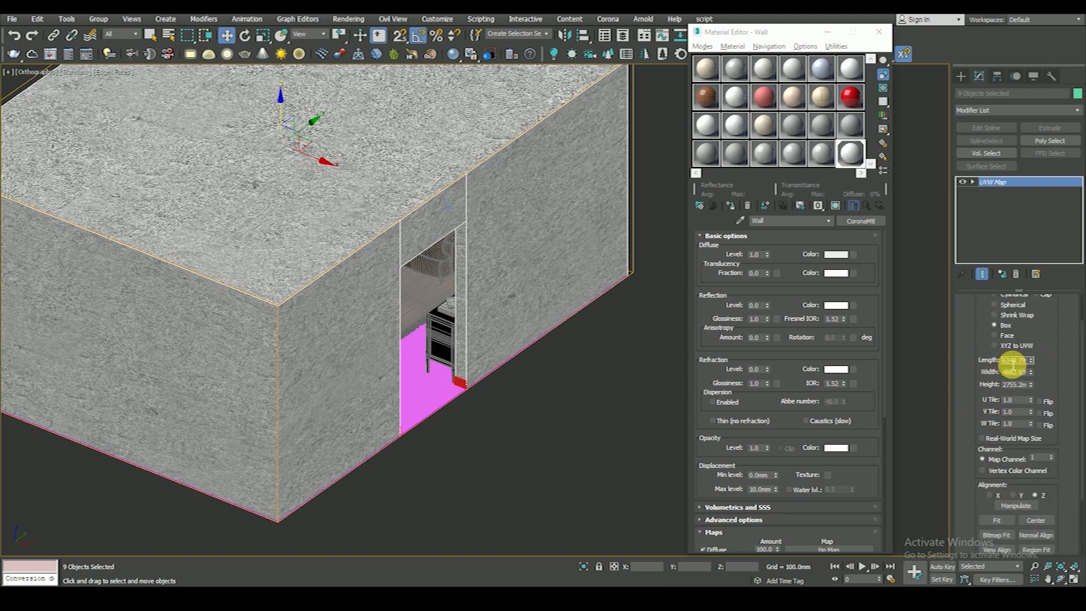
text(3000)
key(Return)
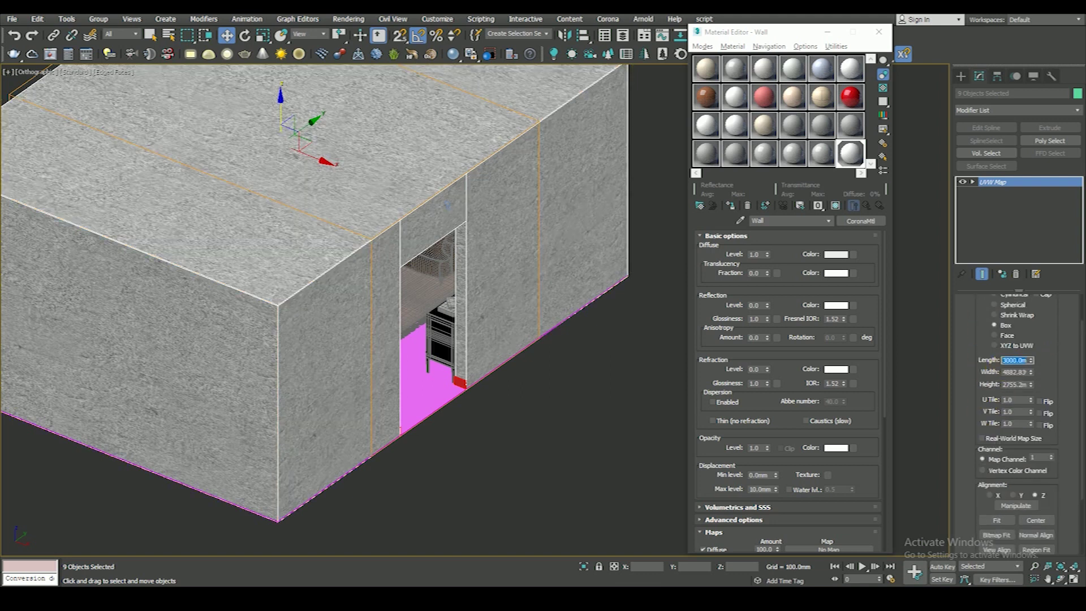
text(3000)
key(Return)
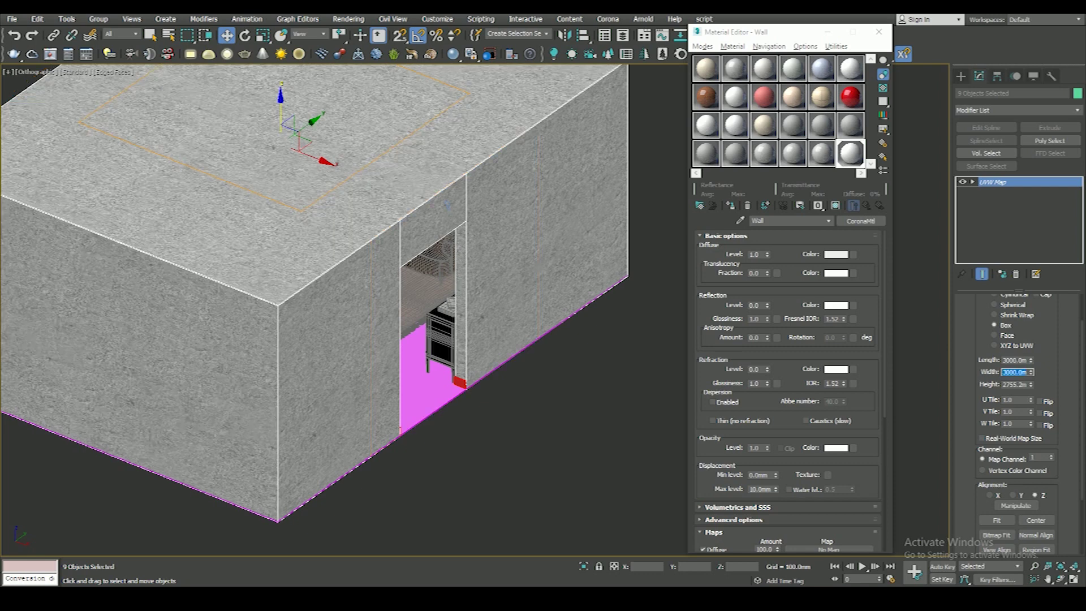
text(3000)
key(Return)
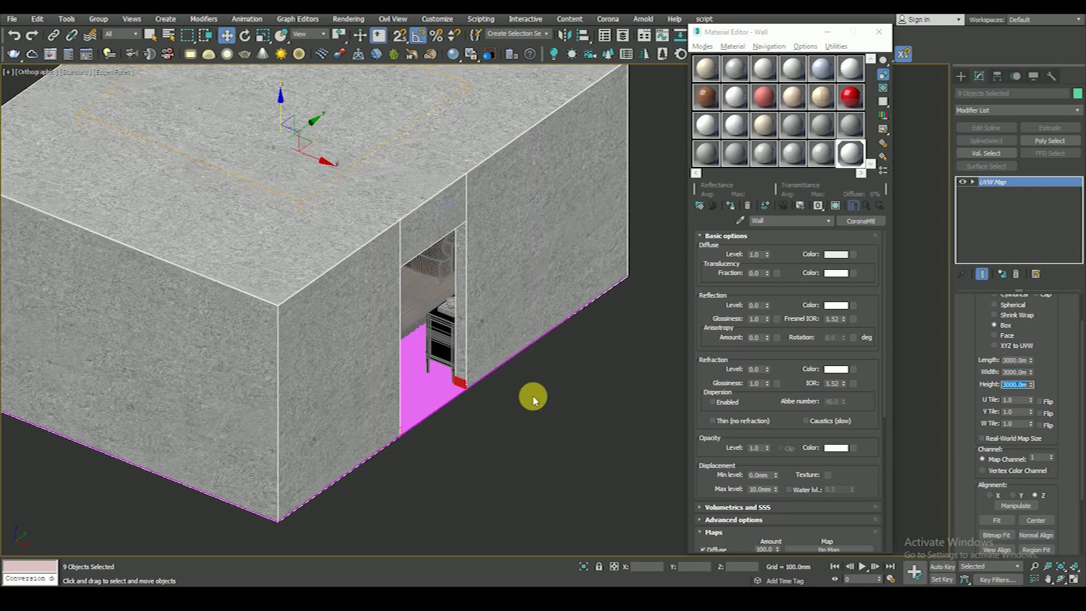
scroll(461, 279, up, 1)
scroll(473, 237, up, 3)
scroll(482, 234, down, 2)
scroll(489, 283, down, 5)
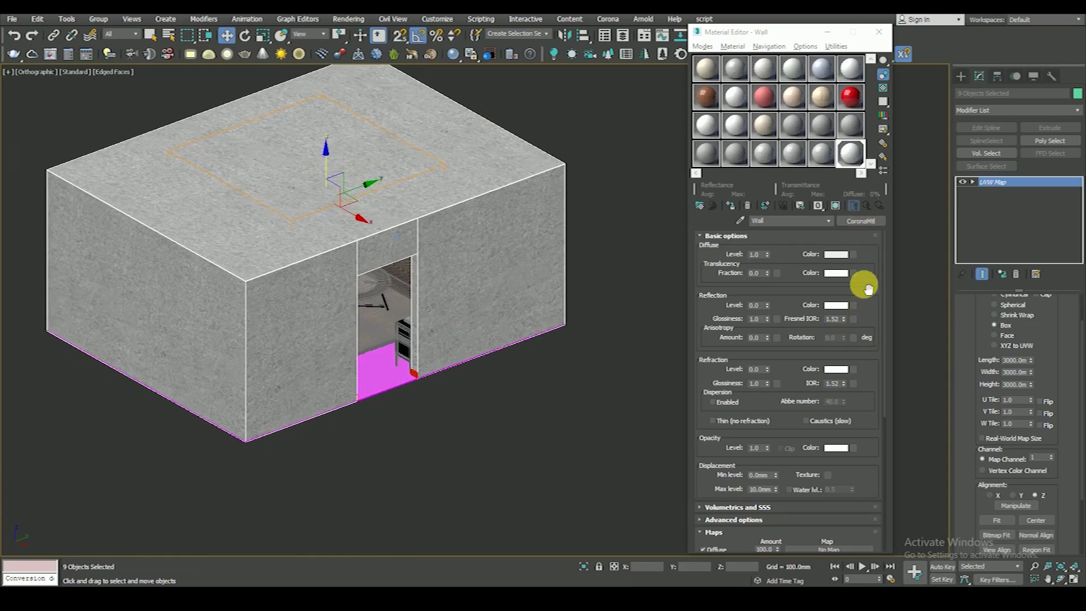
scroll(792, 437, down, 5)
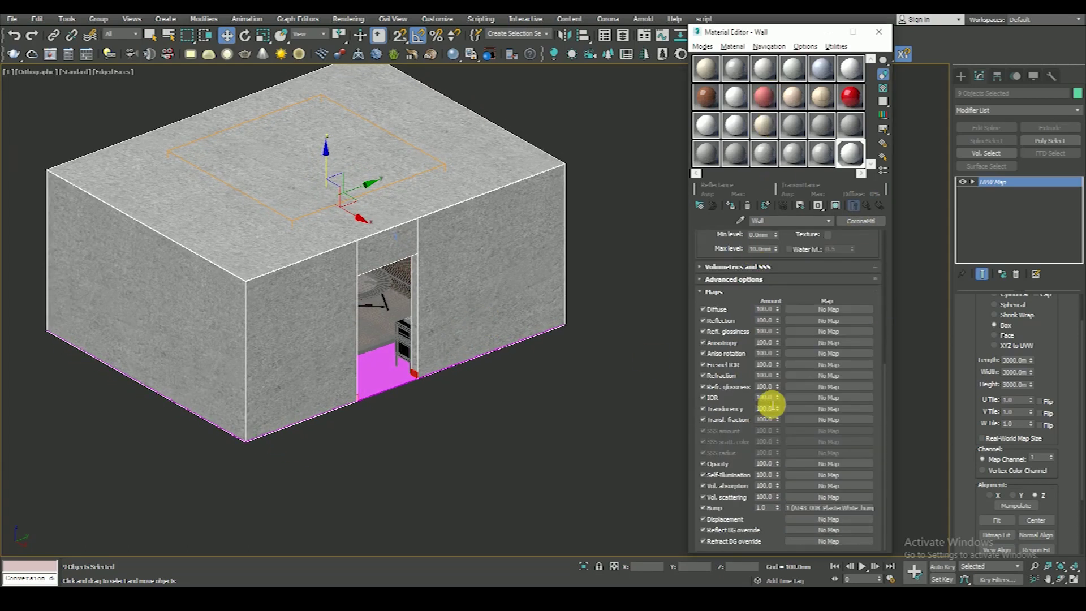
Step: Set bump amount to 0.2 and copy the plaster bump bitmap into Diffuse for a new image
double_click(769, 508)
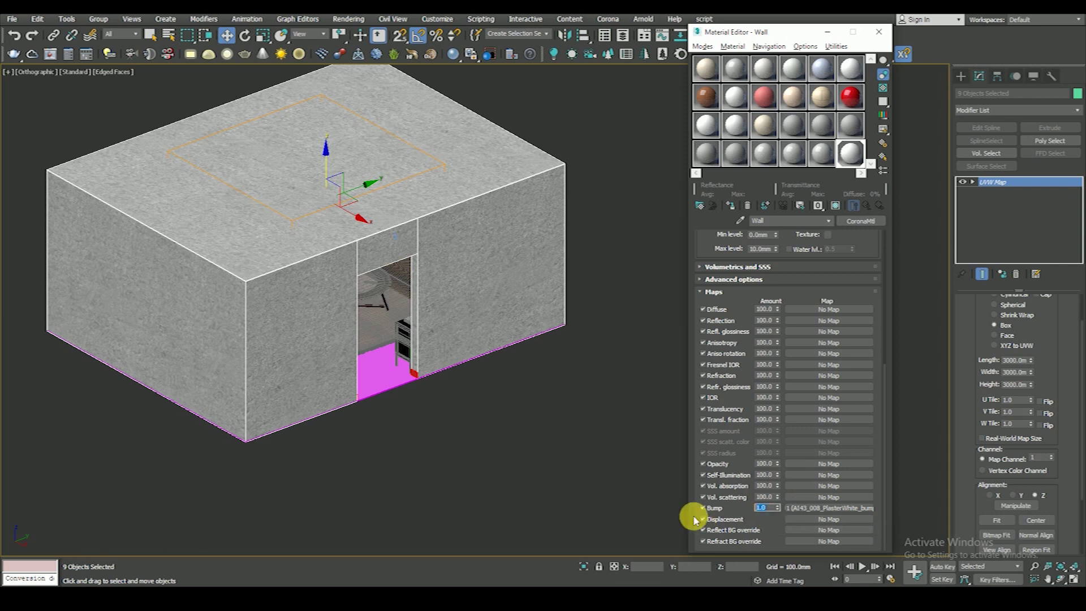
text(0.2)
key(Return)
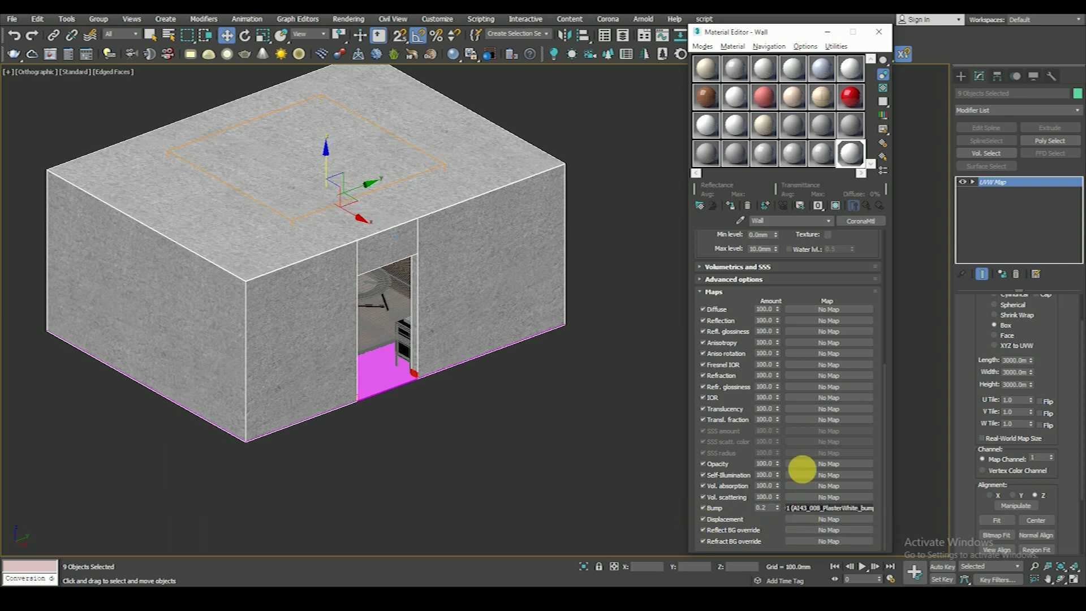
drag(801, 308, 801, 309)
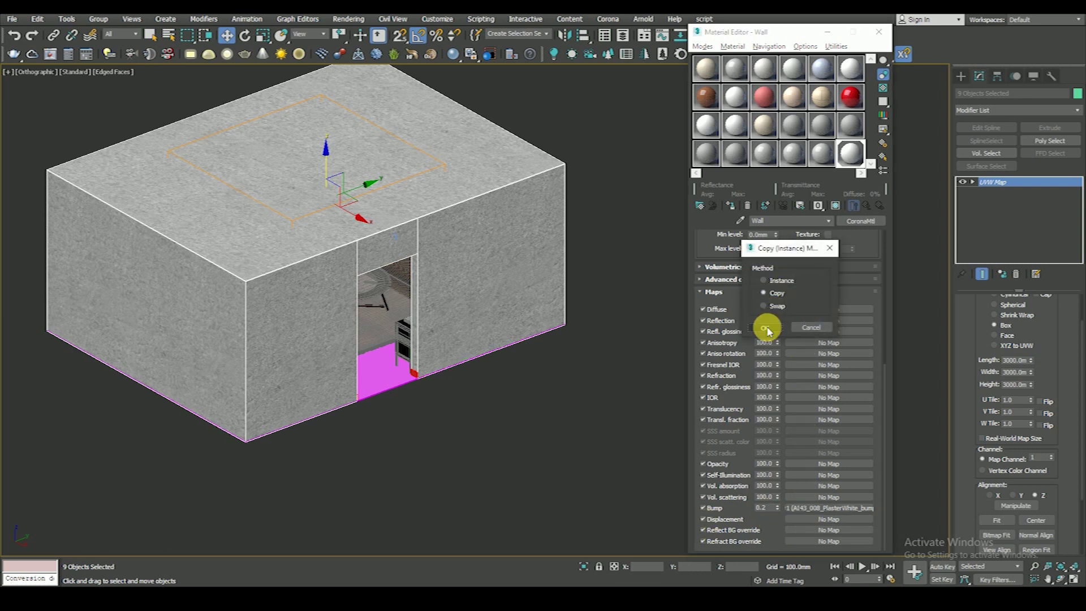
click(798, 318)
click(805, 310)
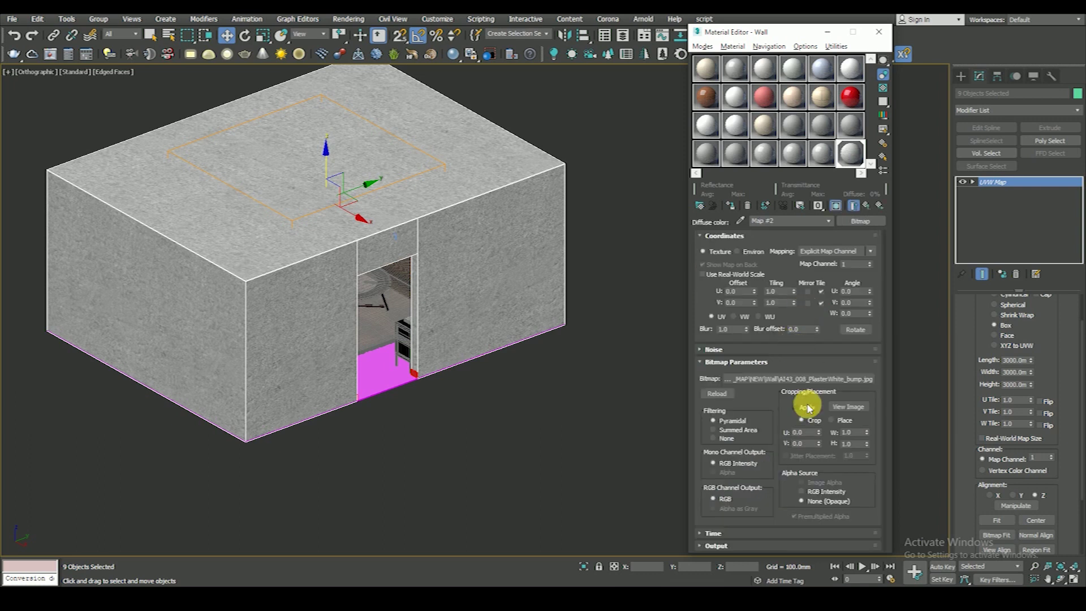
click(809, 378)
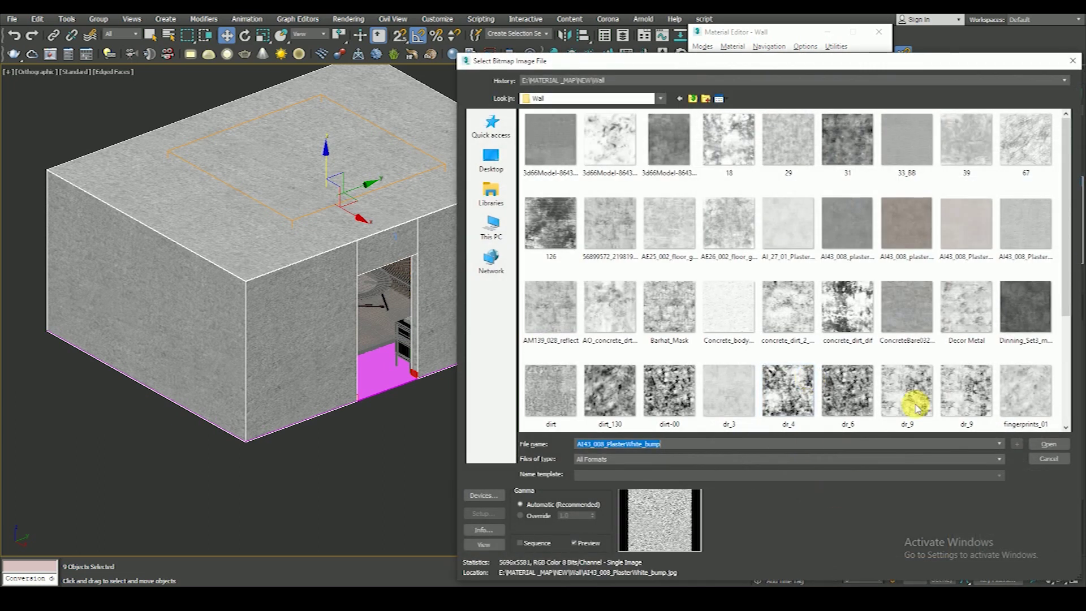
Step: Preview and load AI43_008_PlasterWhite.jpg as the diffuse bitmap, then return to the Wall material
click(975, 229)
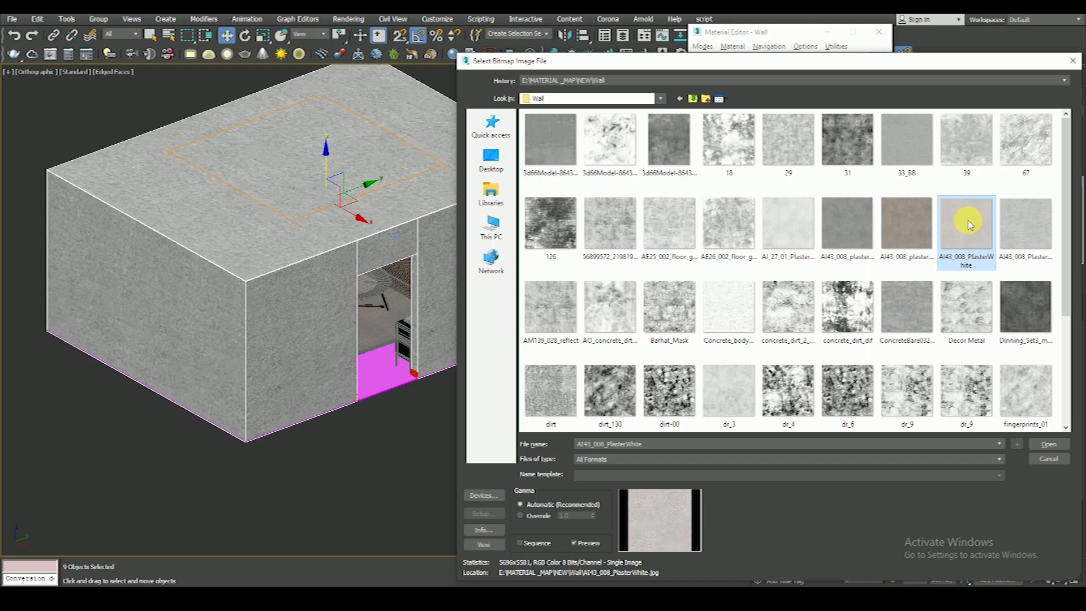
right_click(968, 224)
click(955, 246)
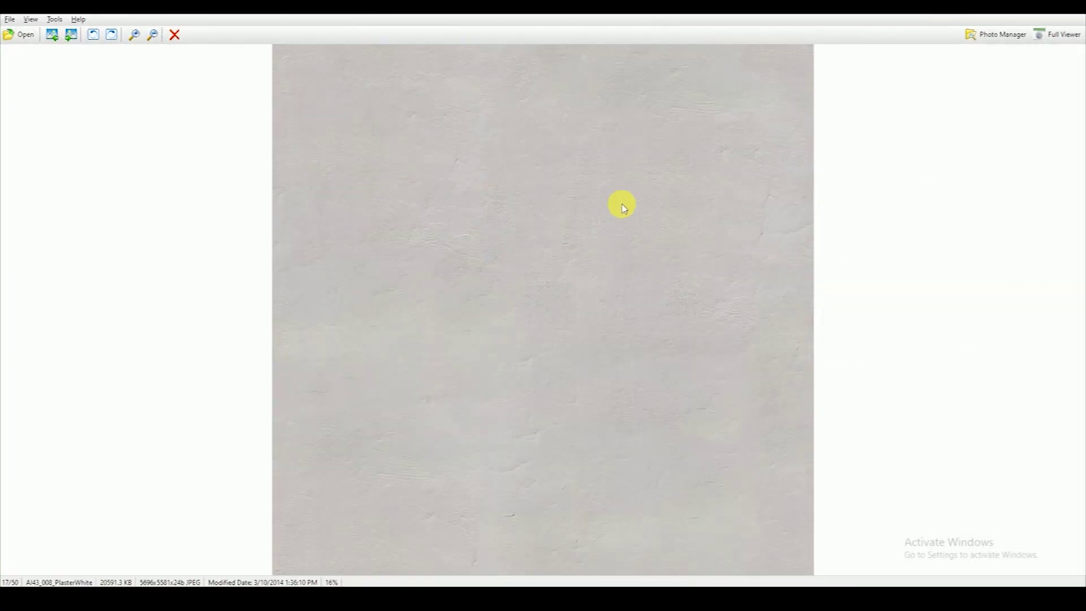
click(1063, 21)
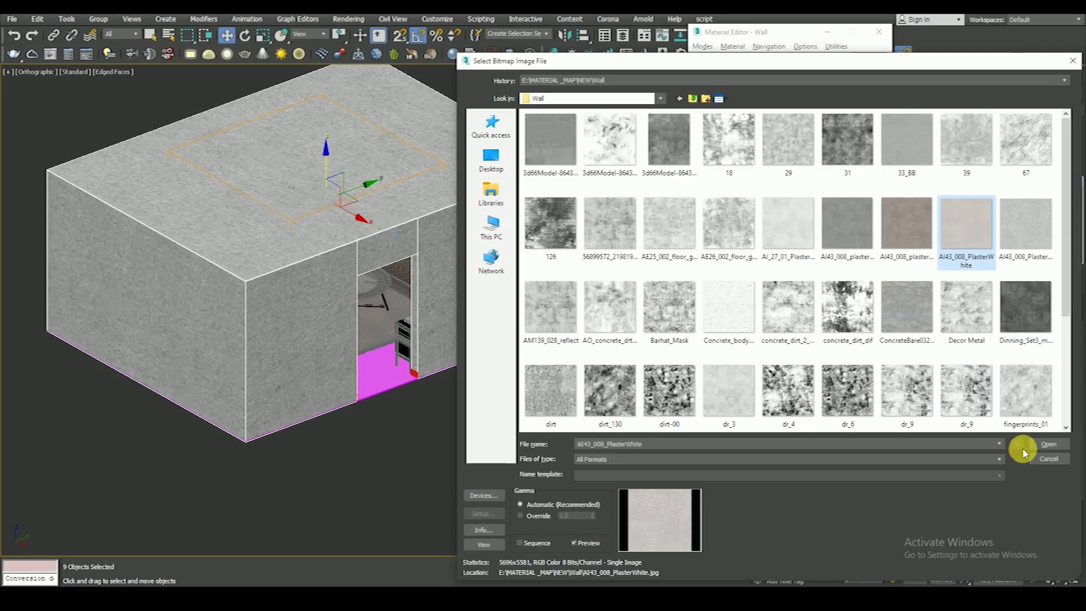
click(1045, 443)
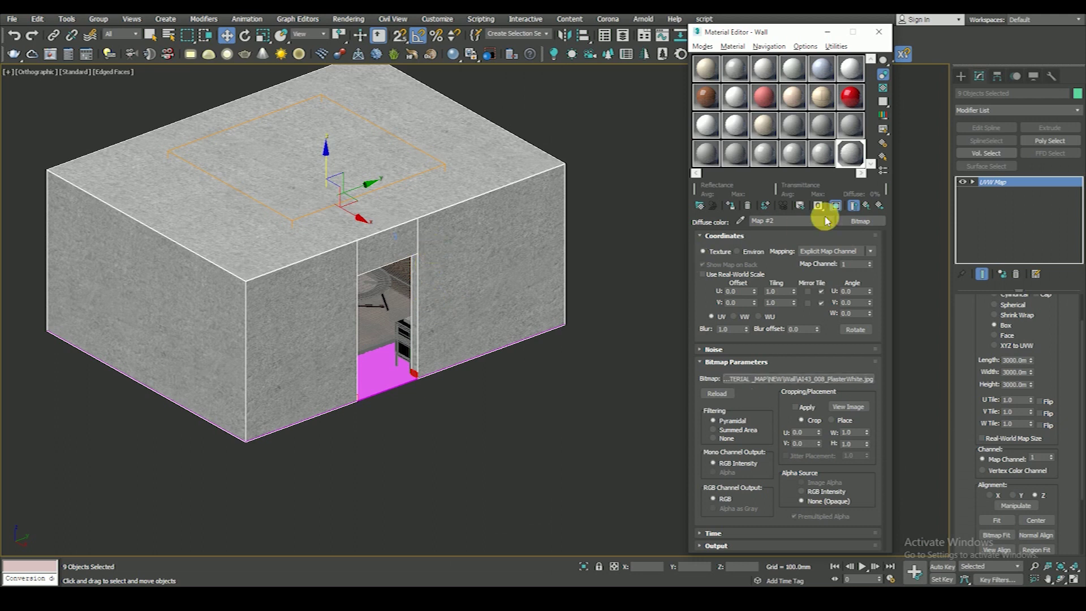
click(854, 206)
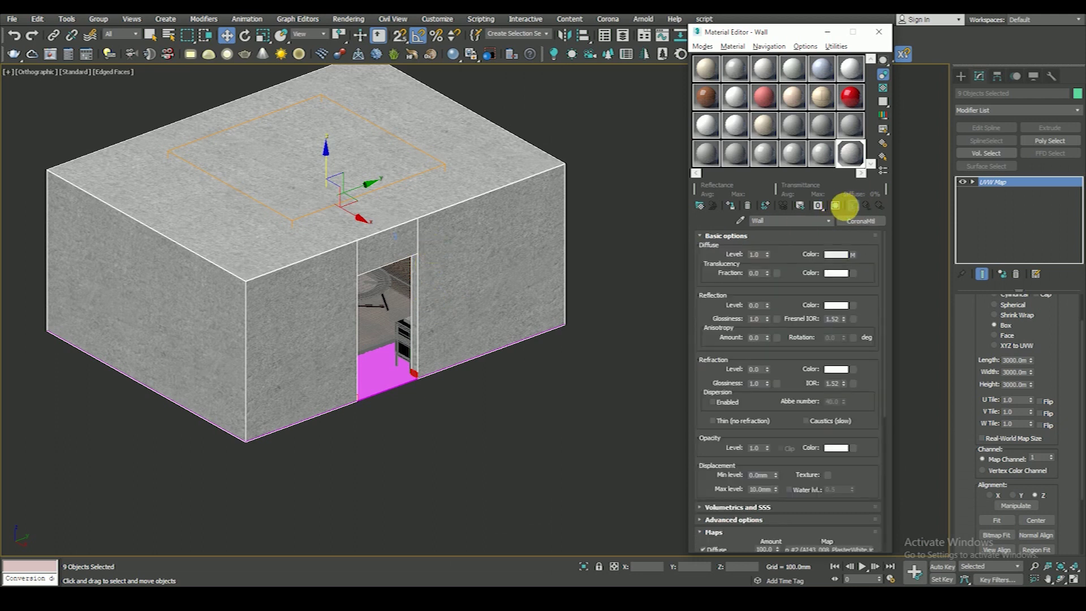
Step: Zoom to inspect the plastered wall, then view the scene through PhysCamera001
scroll(499, 269, up, 5)
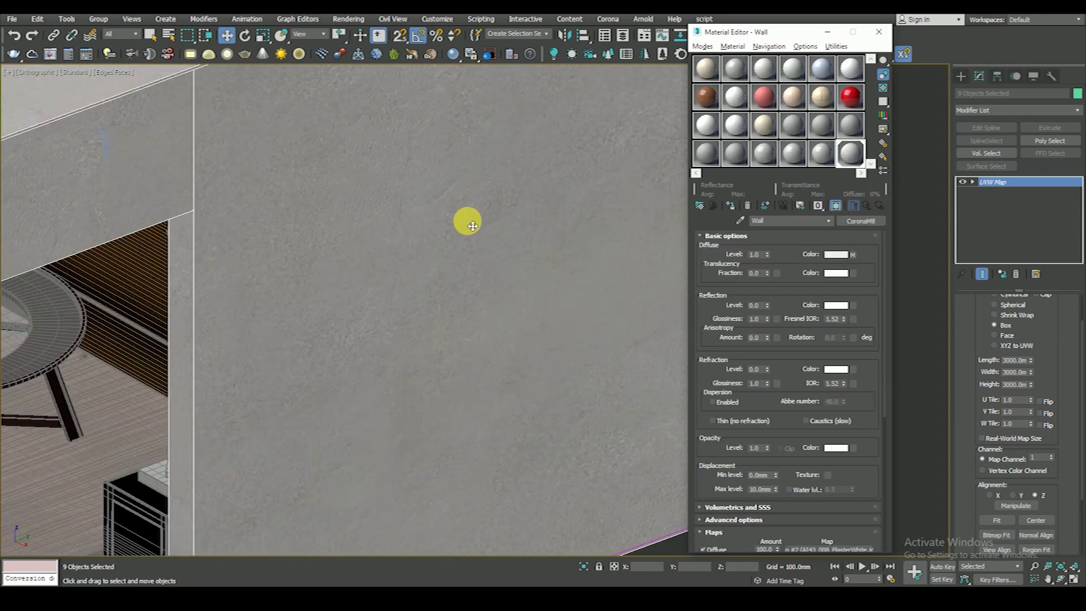
scroll(466, 220, down, 5)
key(c)
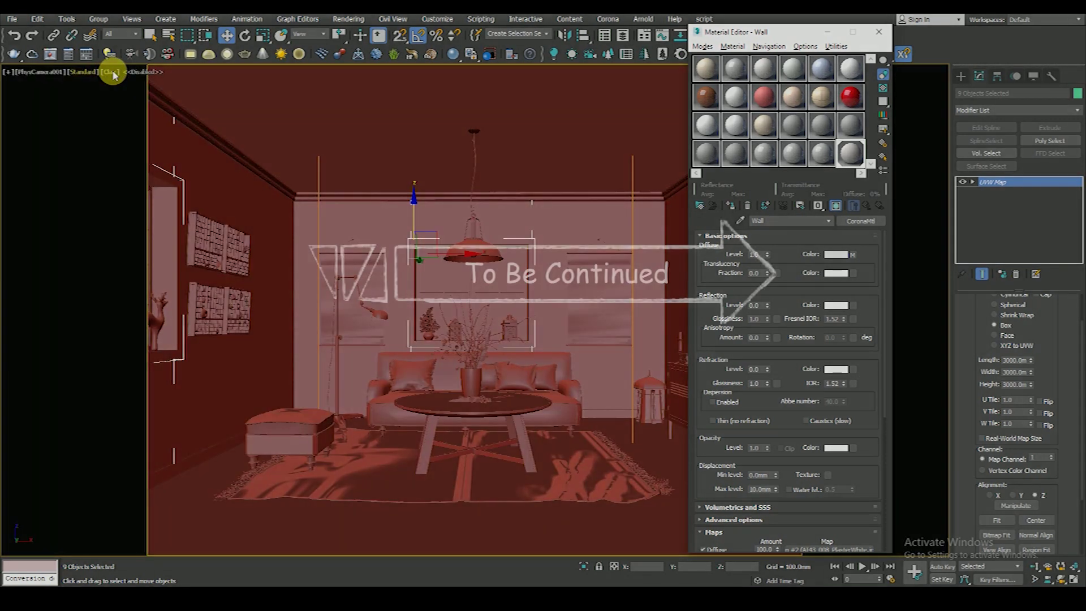